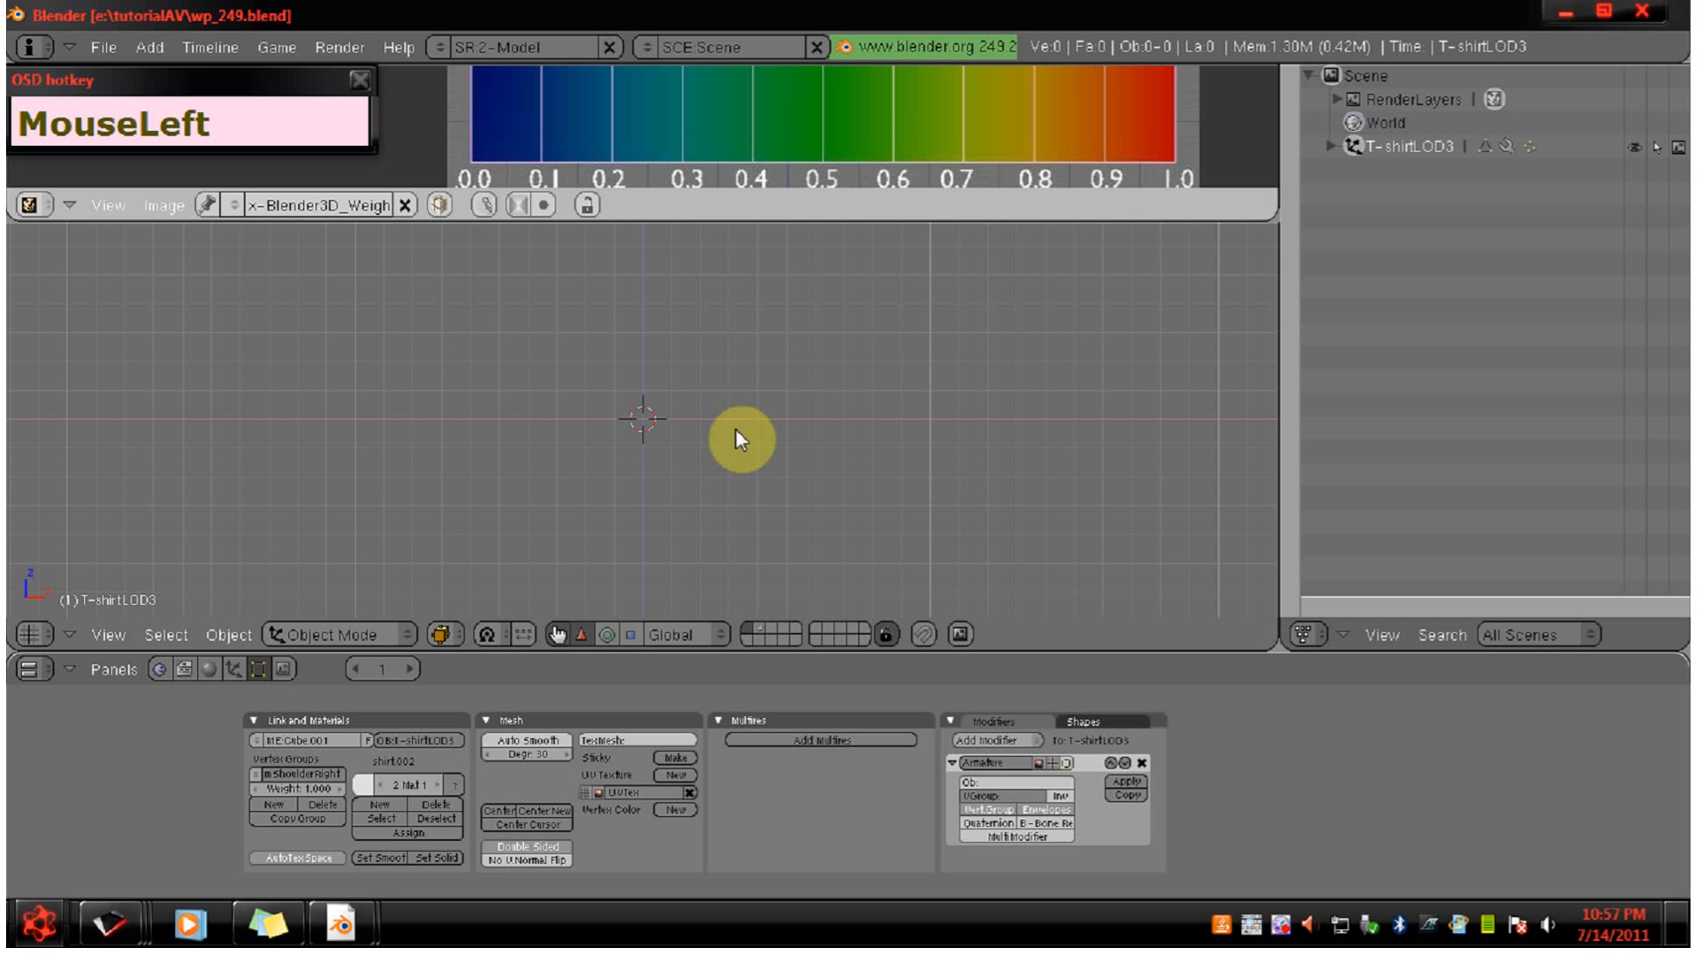
Add a cube mesh at the 3D cursor and frame it in the viewport.
{"action": "key", "text": "space"}
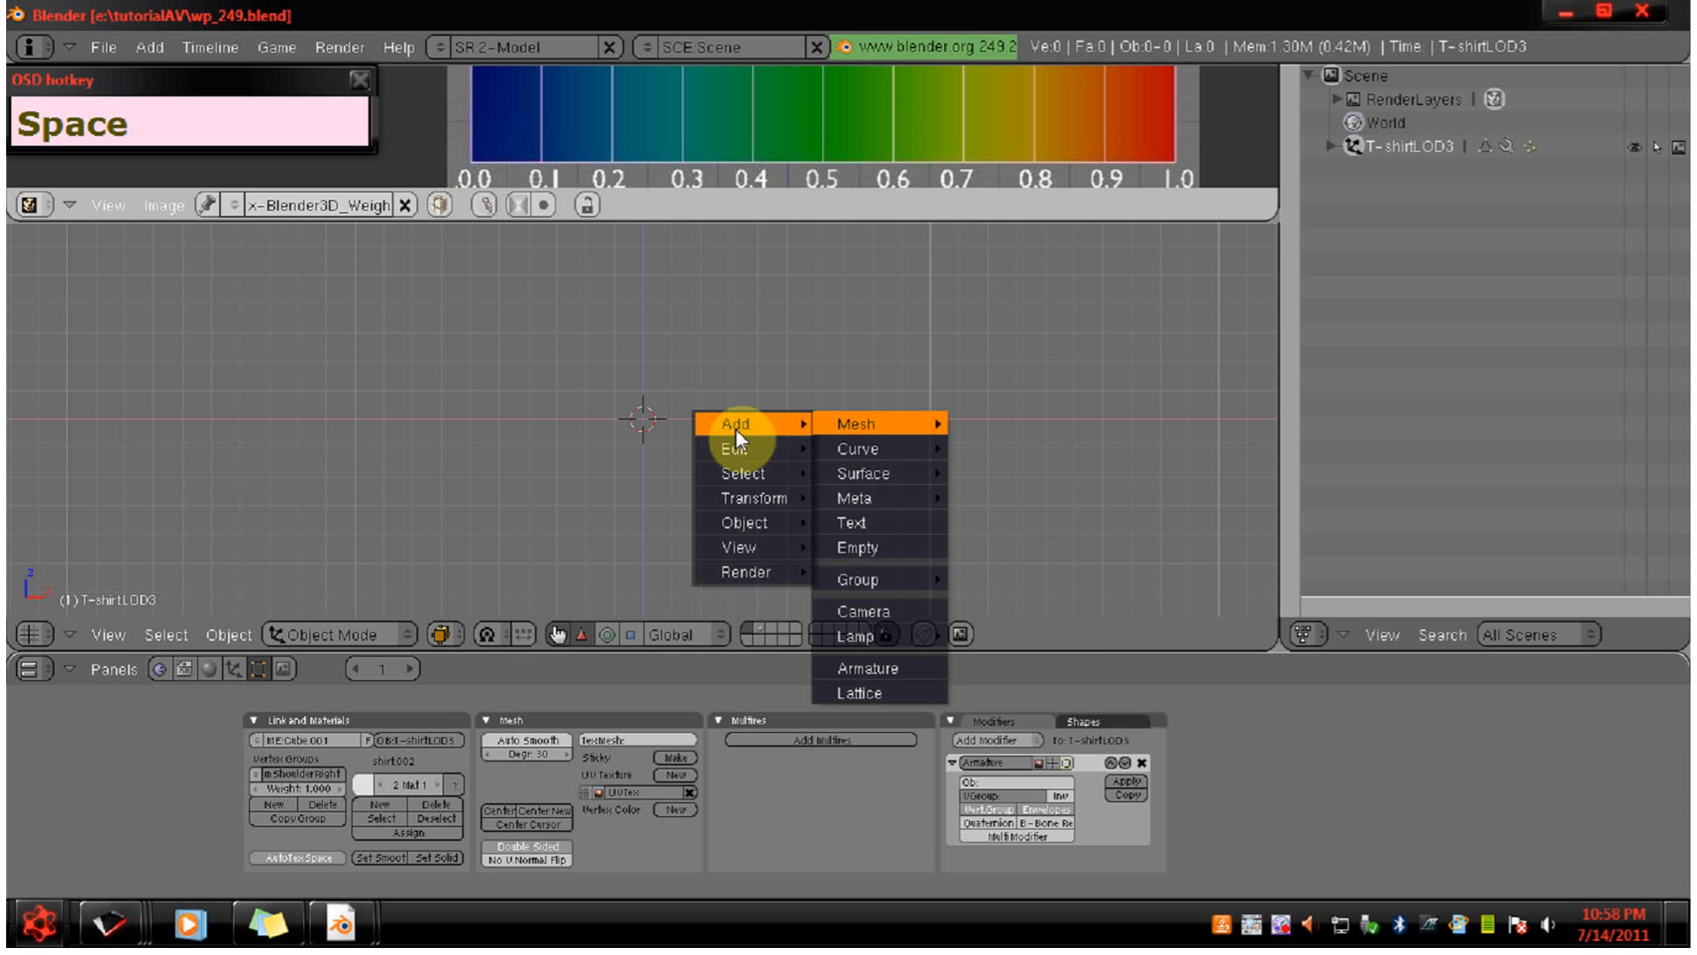
{"action": "mouse_move", "coordinate": [893, 427]}
{"action": "left_click", "coordinate": [995, 447]}
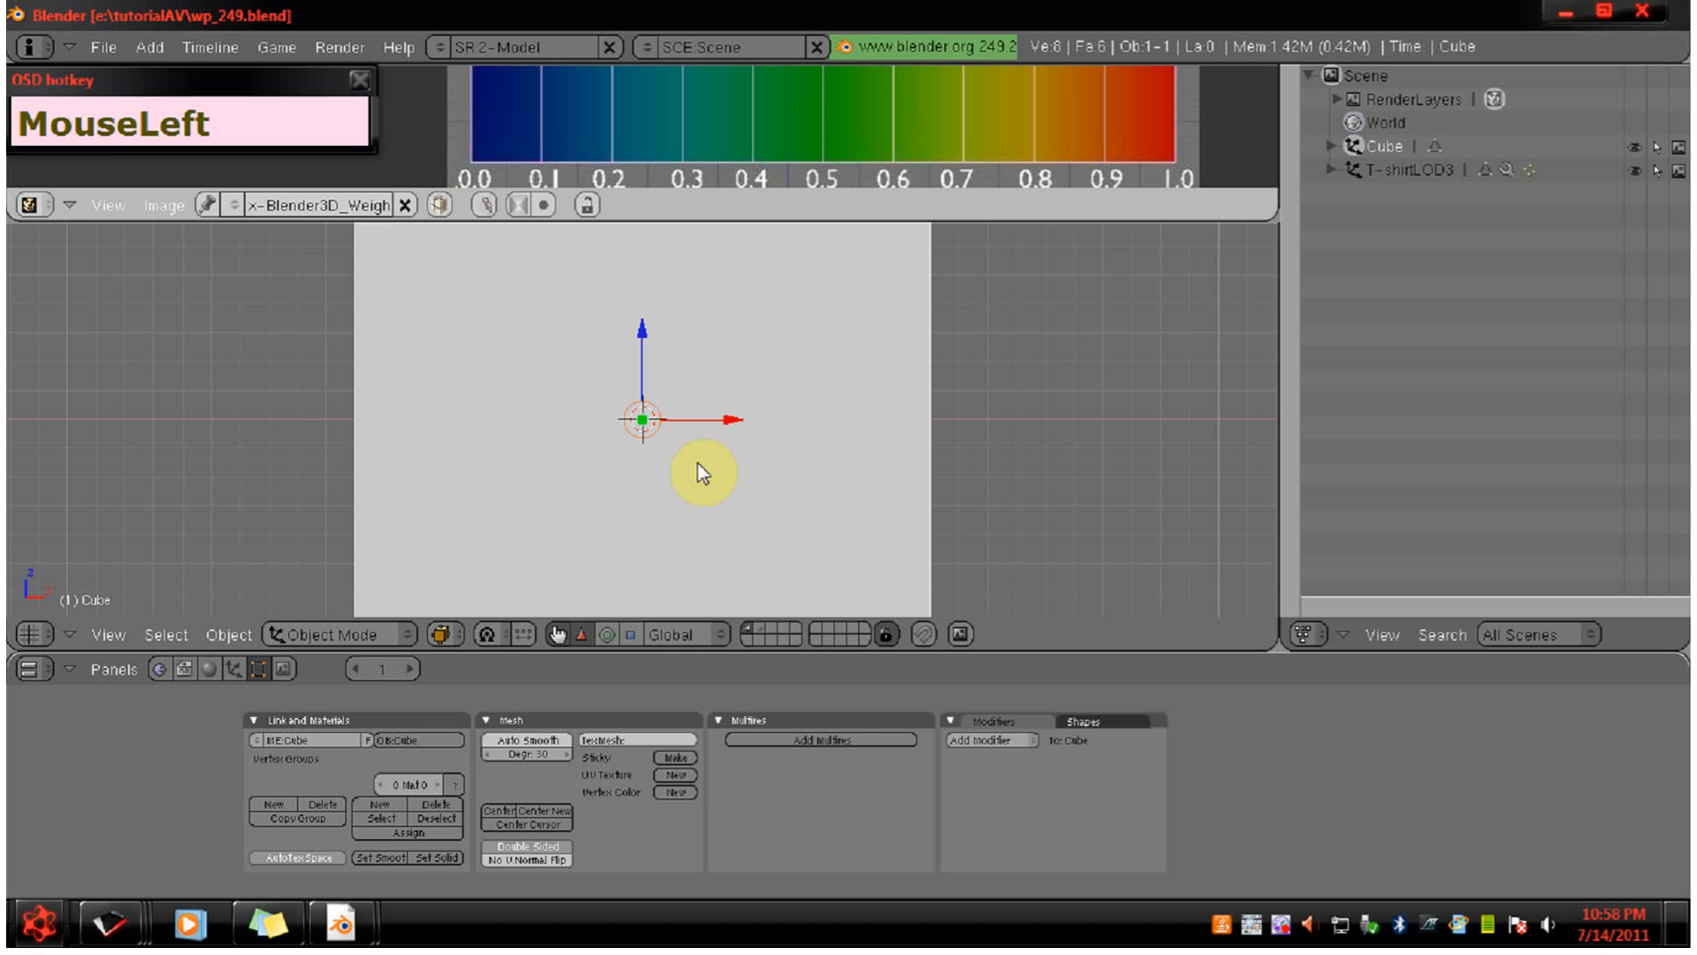
{"action": "key", "text": "KP_Decimal"}
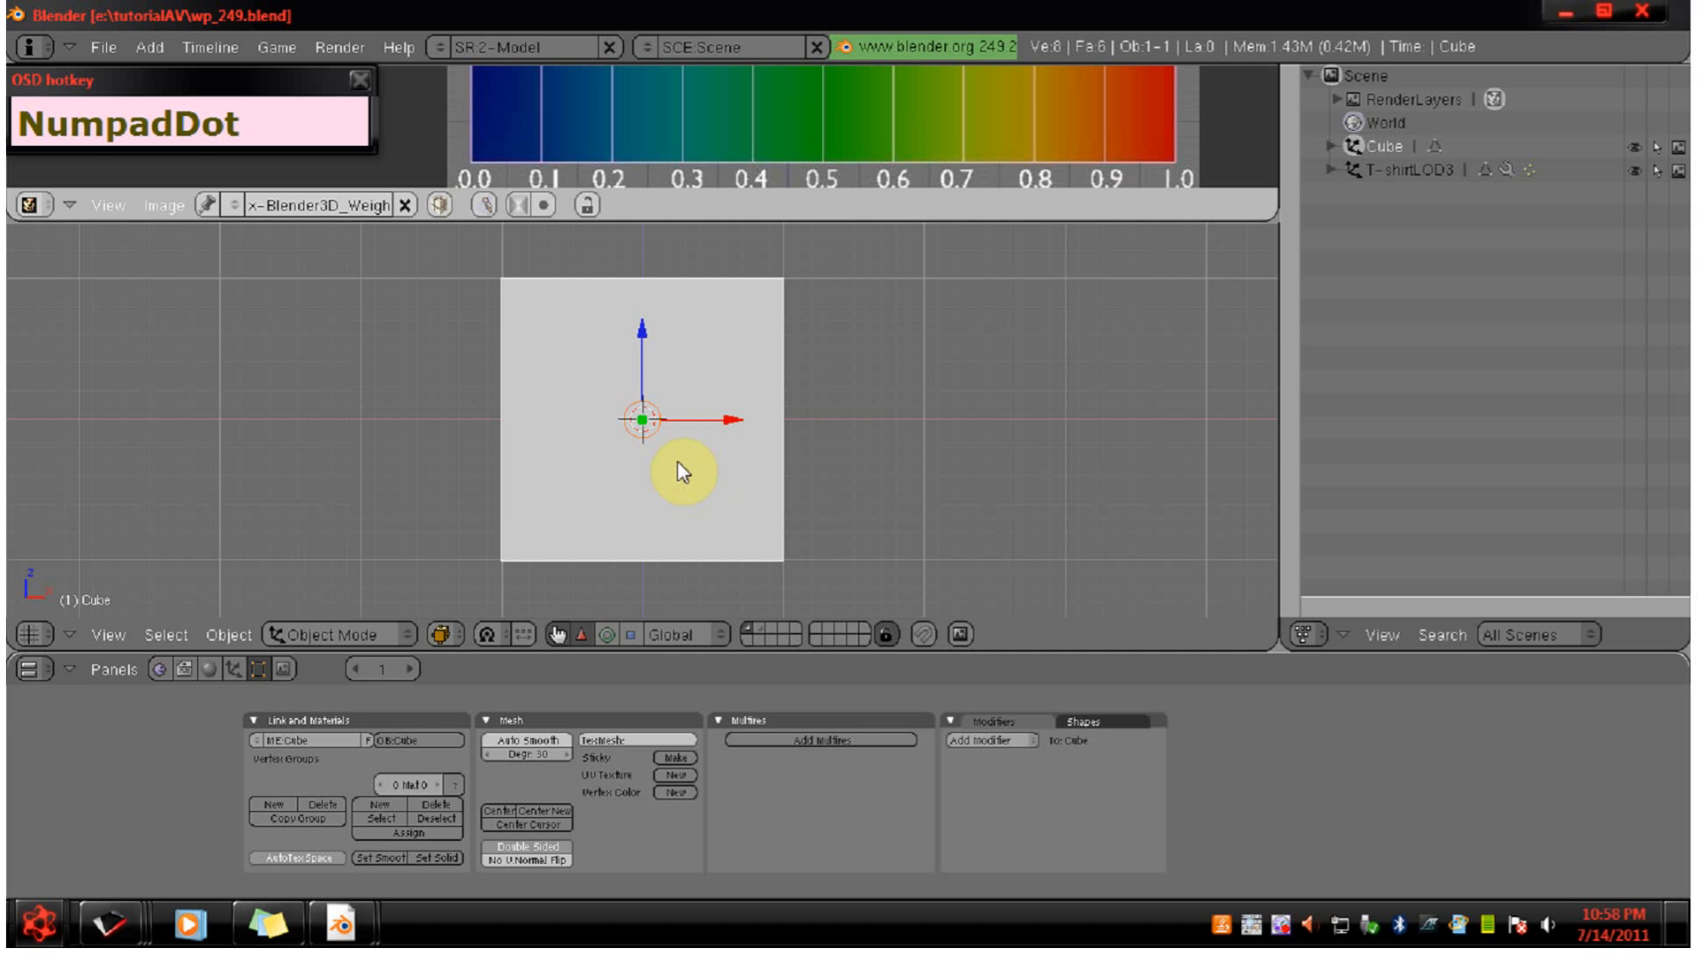
Subdivide the whole cube once in Edit Mode and deselect all its vertices.
{"action": "key", "text": "Tab"}
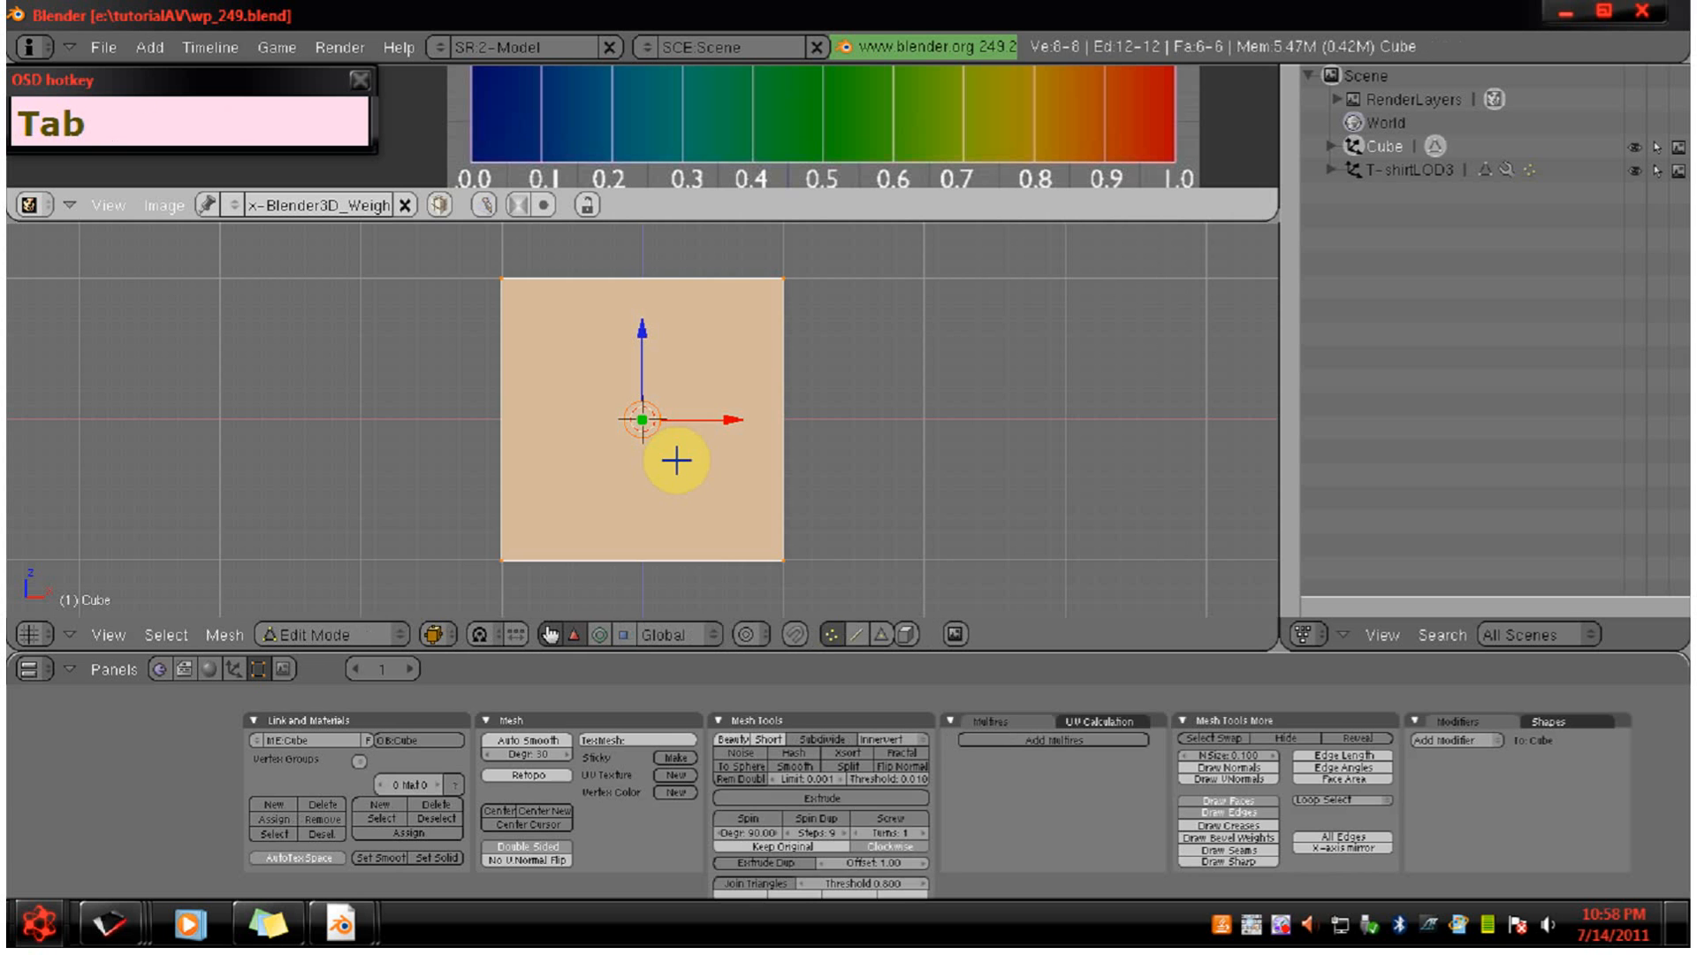
{"action": "key", "text": "w"}
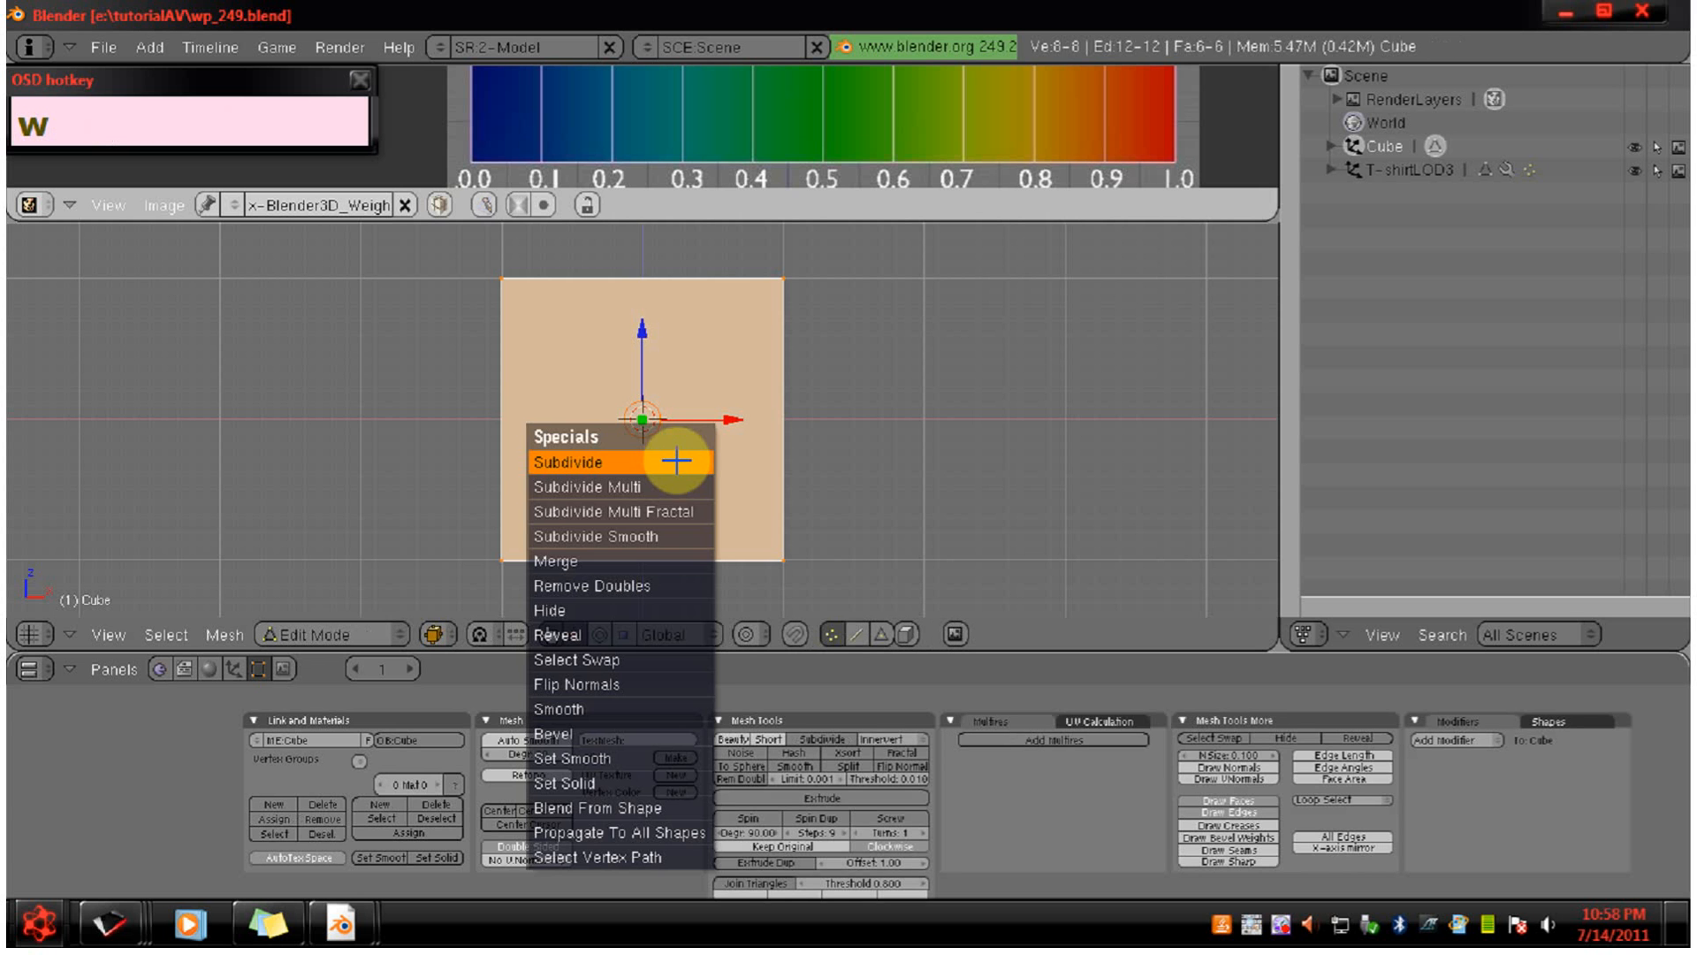
{"action": "left_click", "coordinate": [676, 461]}
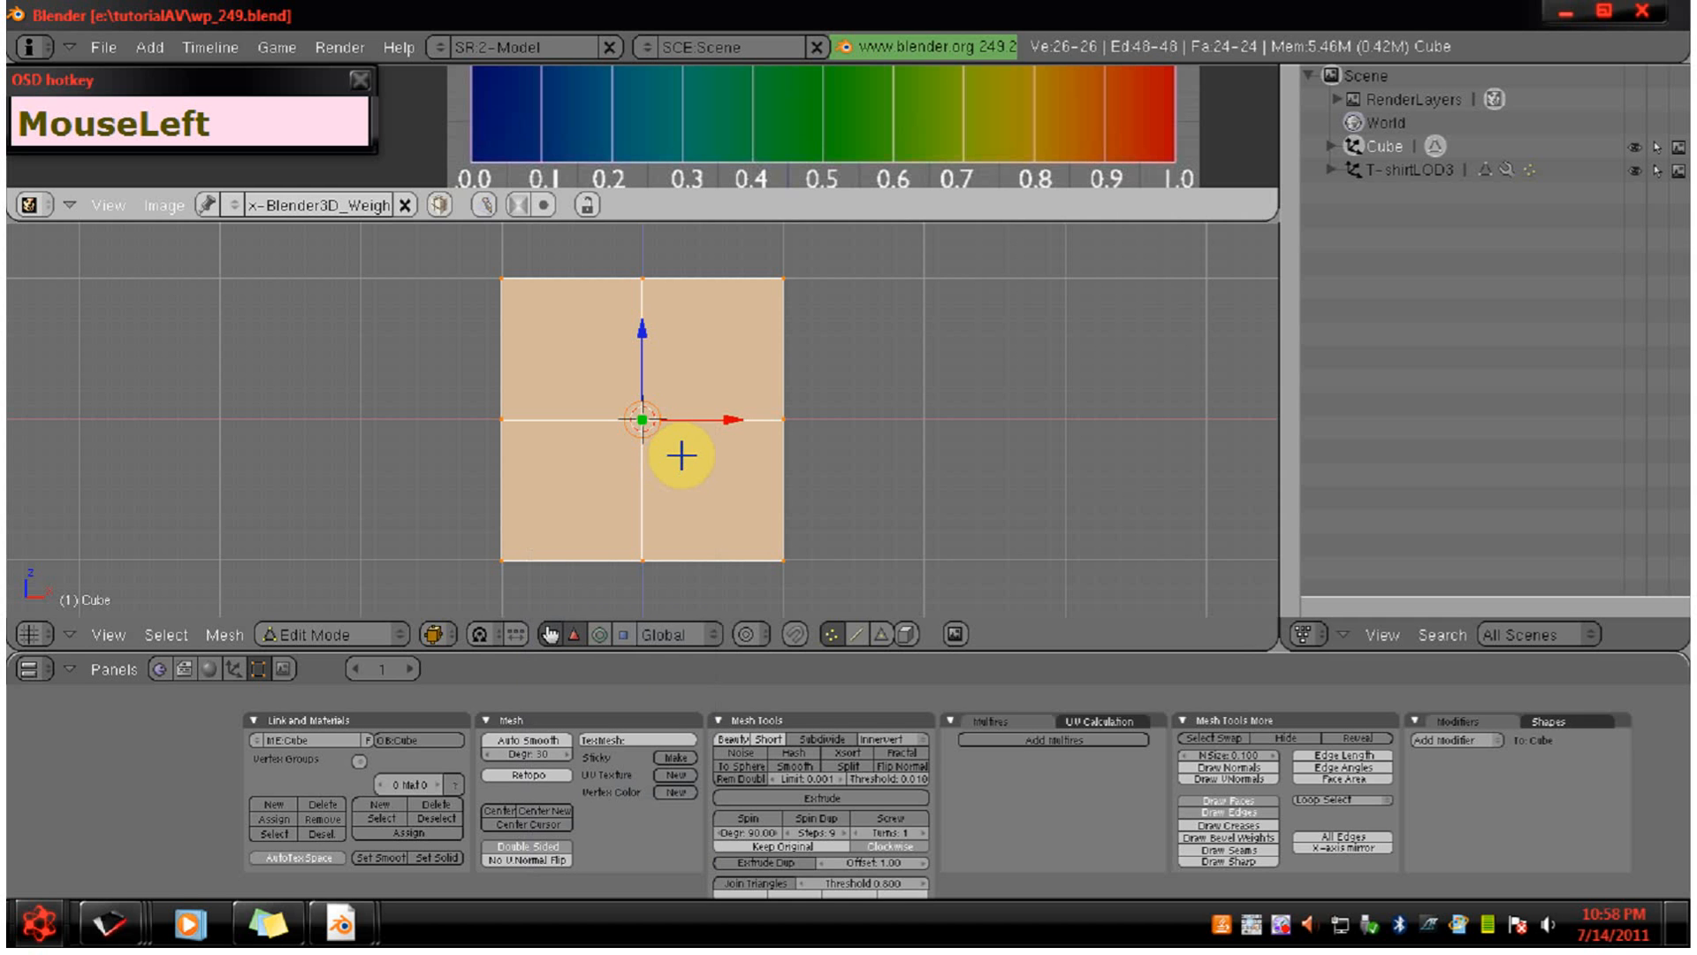
{"action": "key", "text": "a"}
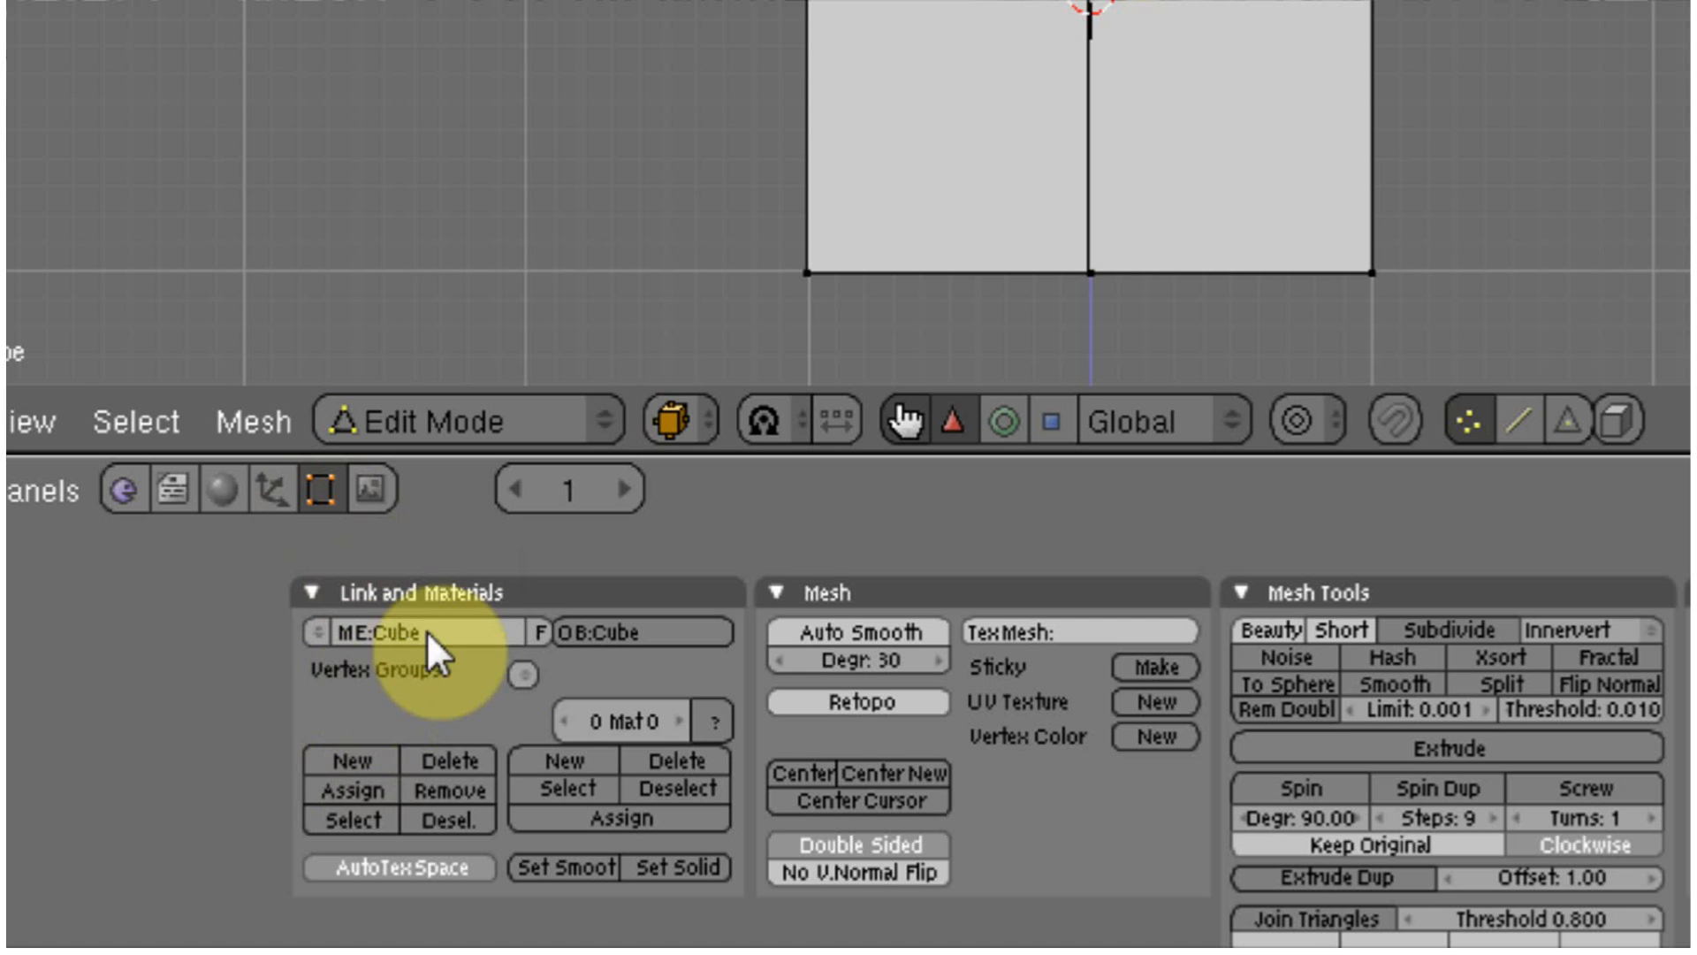
Create a new vertex group on the cube and name it demoR.
{"action": "left_click", "coordinate": [359, 752]}
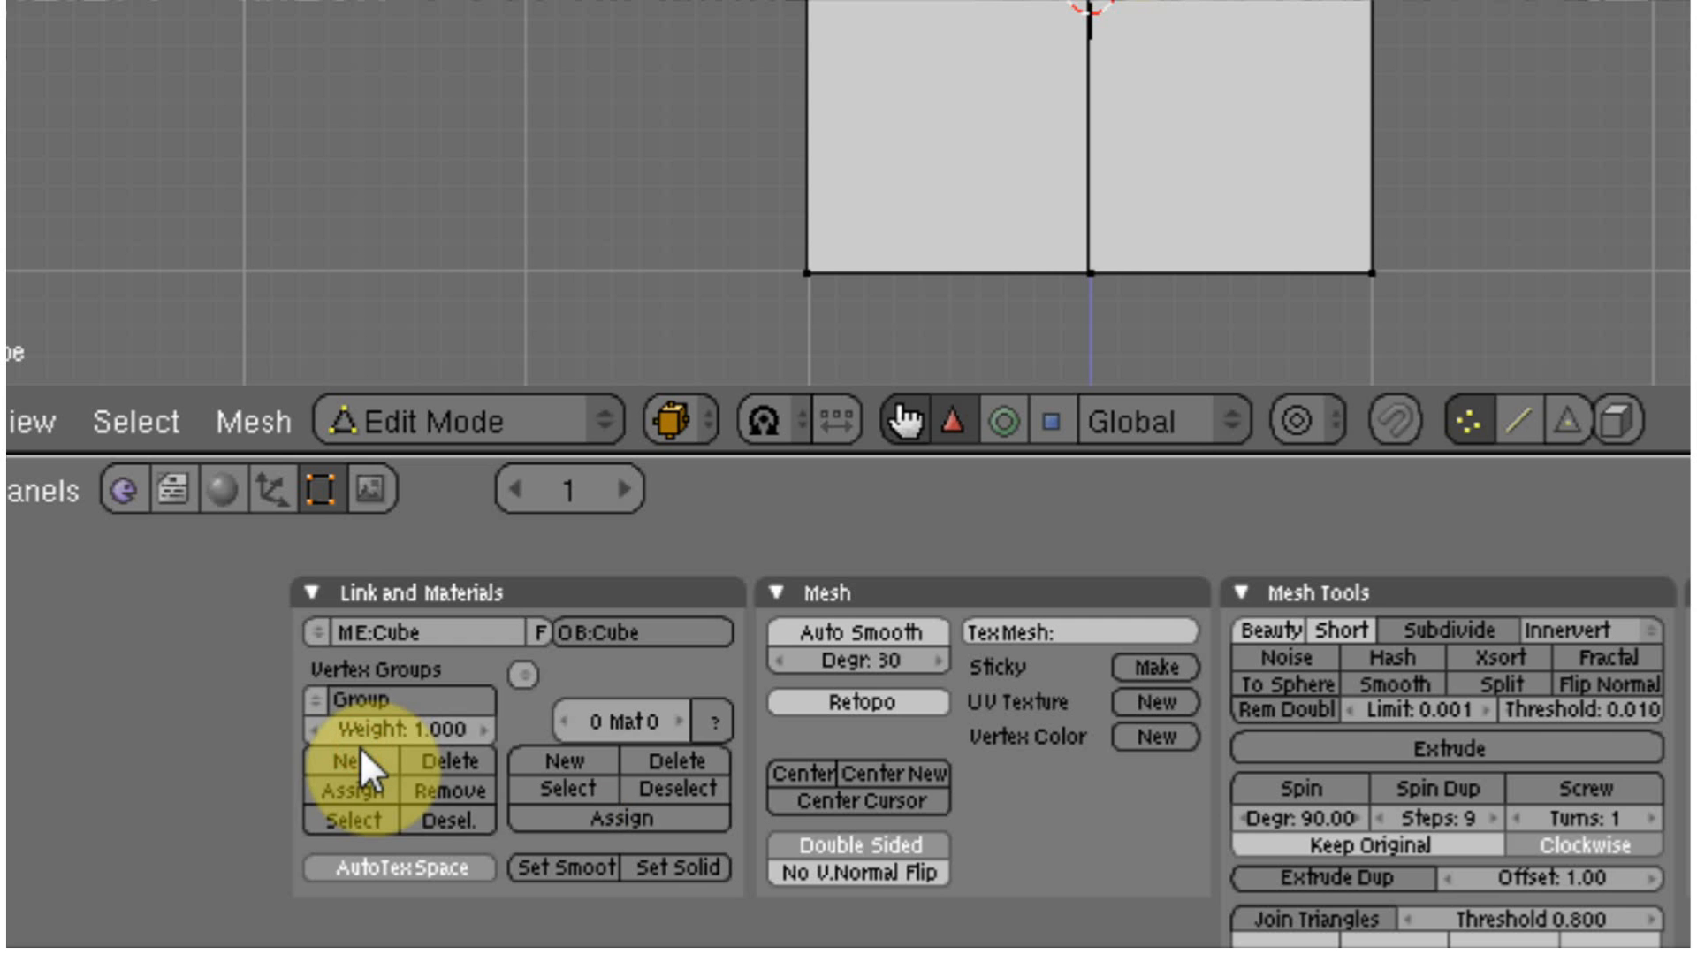
{"action": "left_click", "coordinate": [362, 698]}
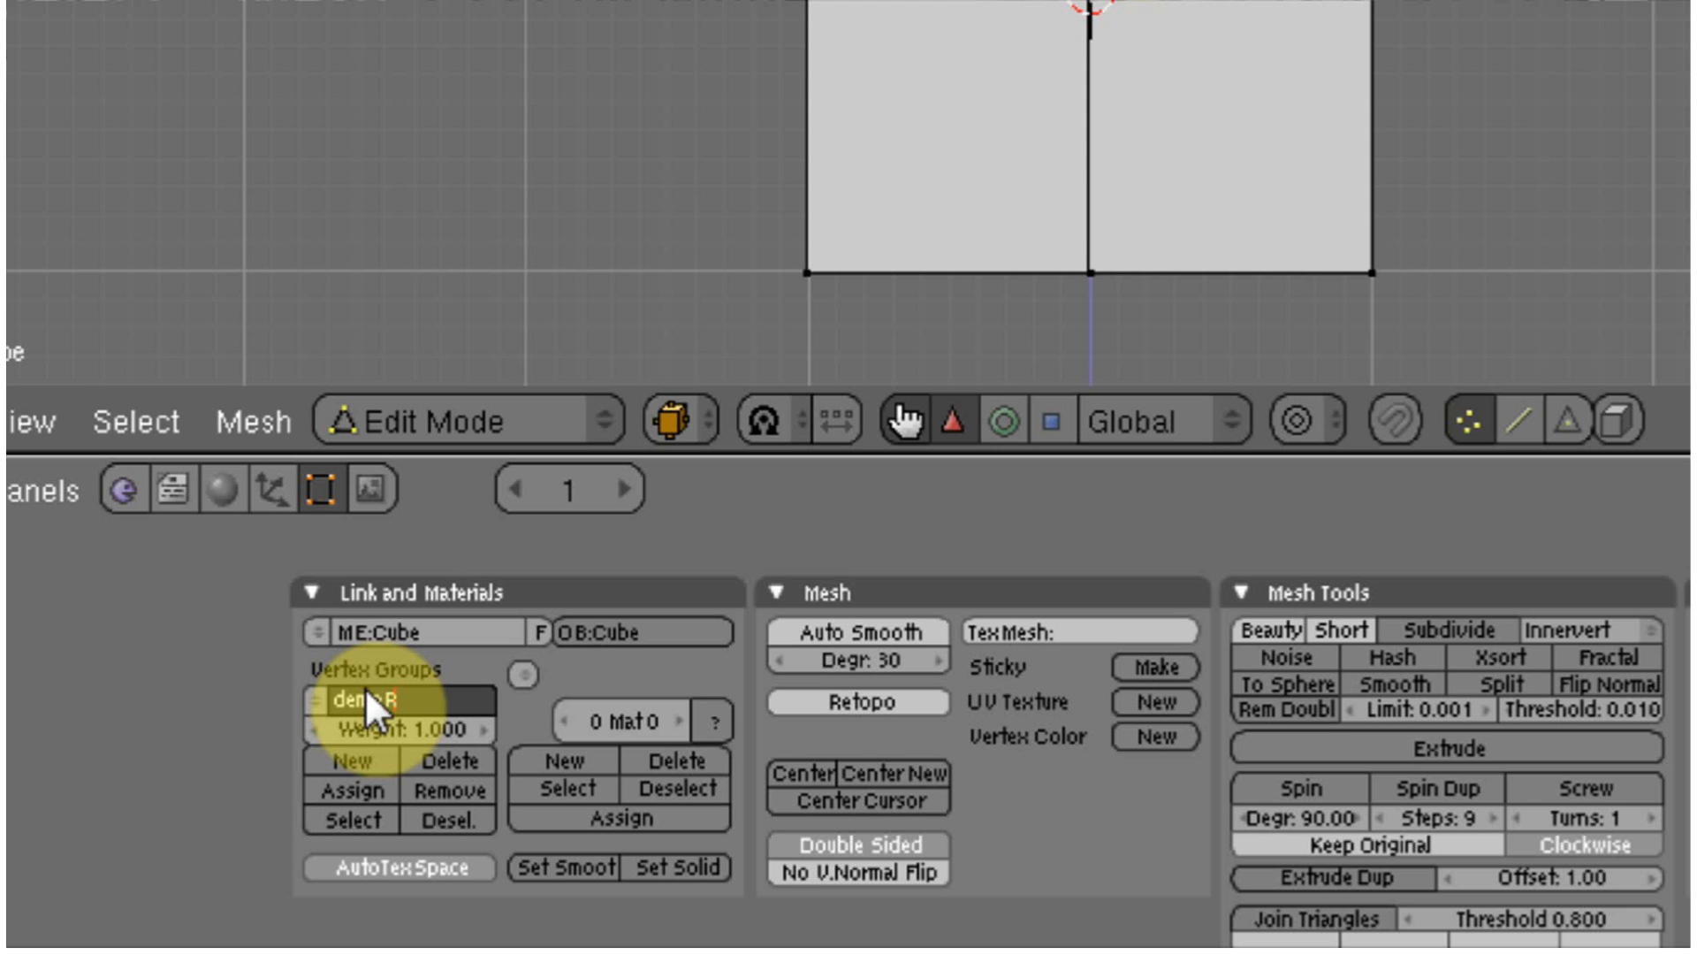
{"action": "type", "text": "demoR"}
{"action": "key", "text": "Return"}
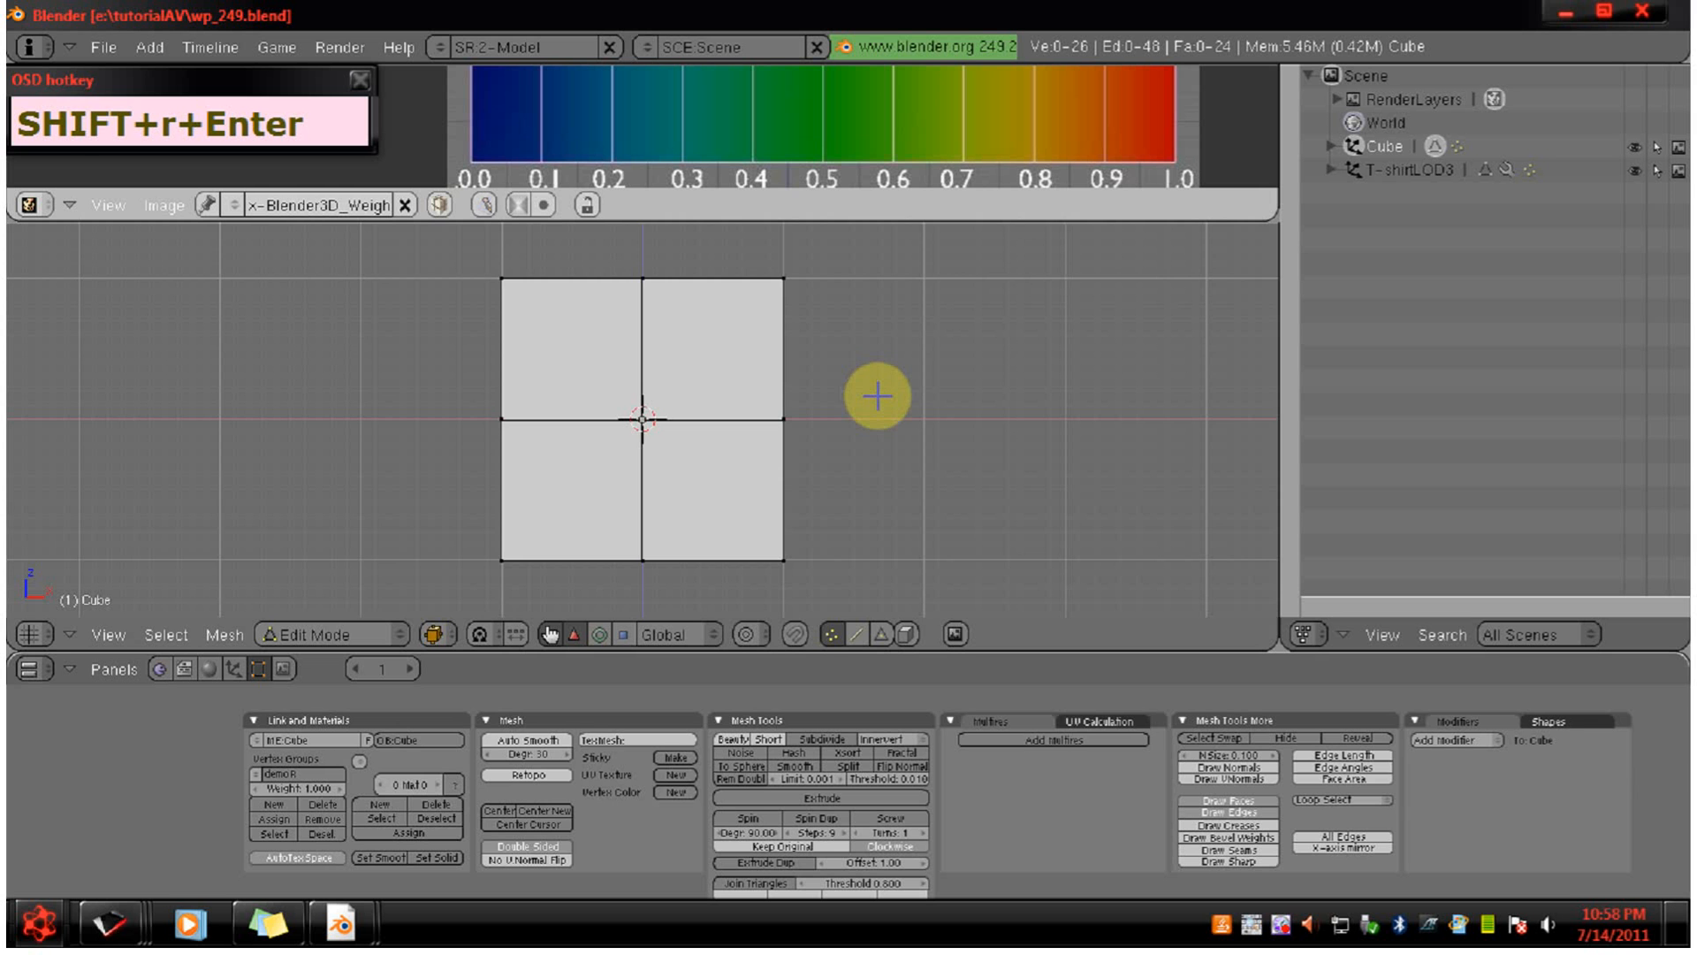
From the front view, box-select the middle and right-hand vertices of the cube and assign them to demoR with weight 1.000.
{"action": "key", "text": "KP_6"}
{"action": "key", "text": "KP_6"}
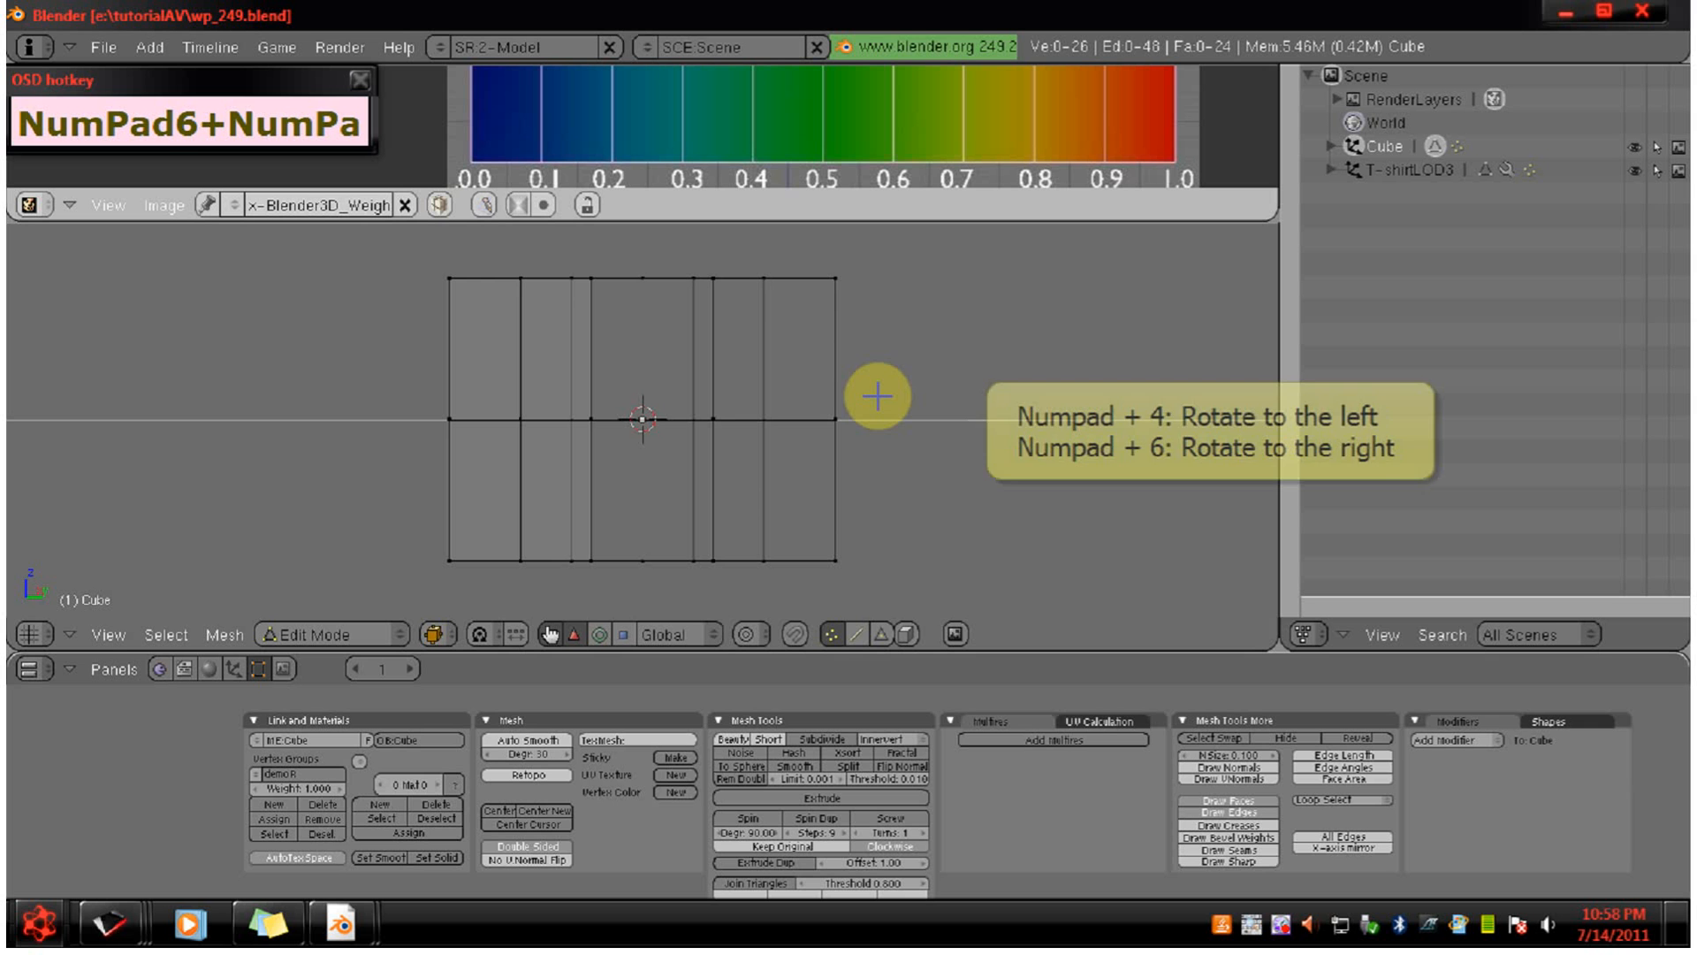
{"action": "key", "text": "KP_4"}
{"action": "key", "text": "KP_4"}
{"action": "key", "text": "KP_4"}
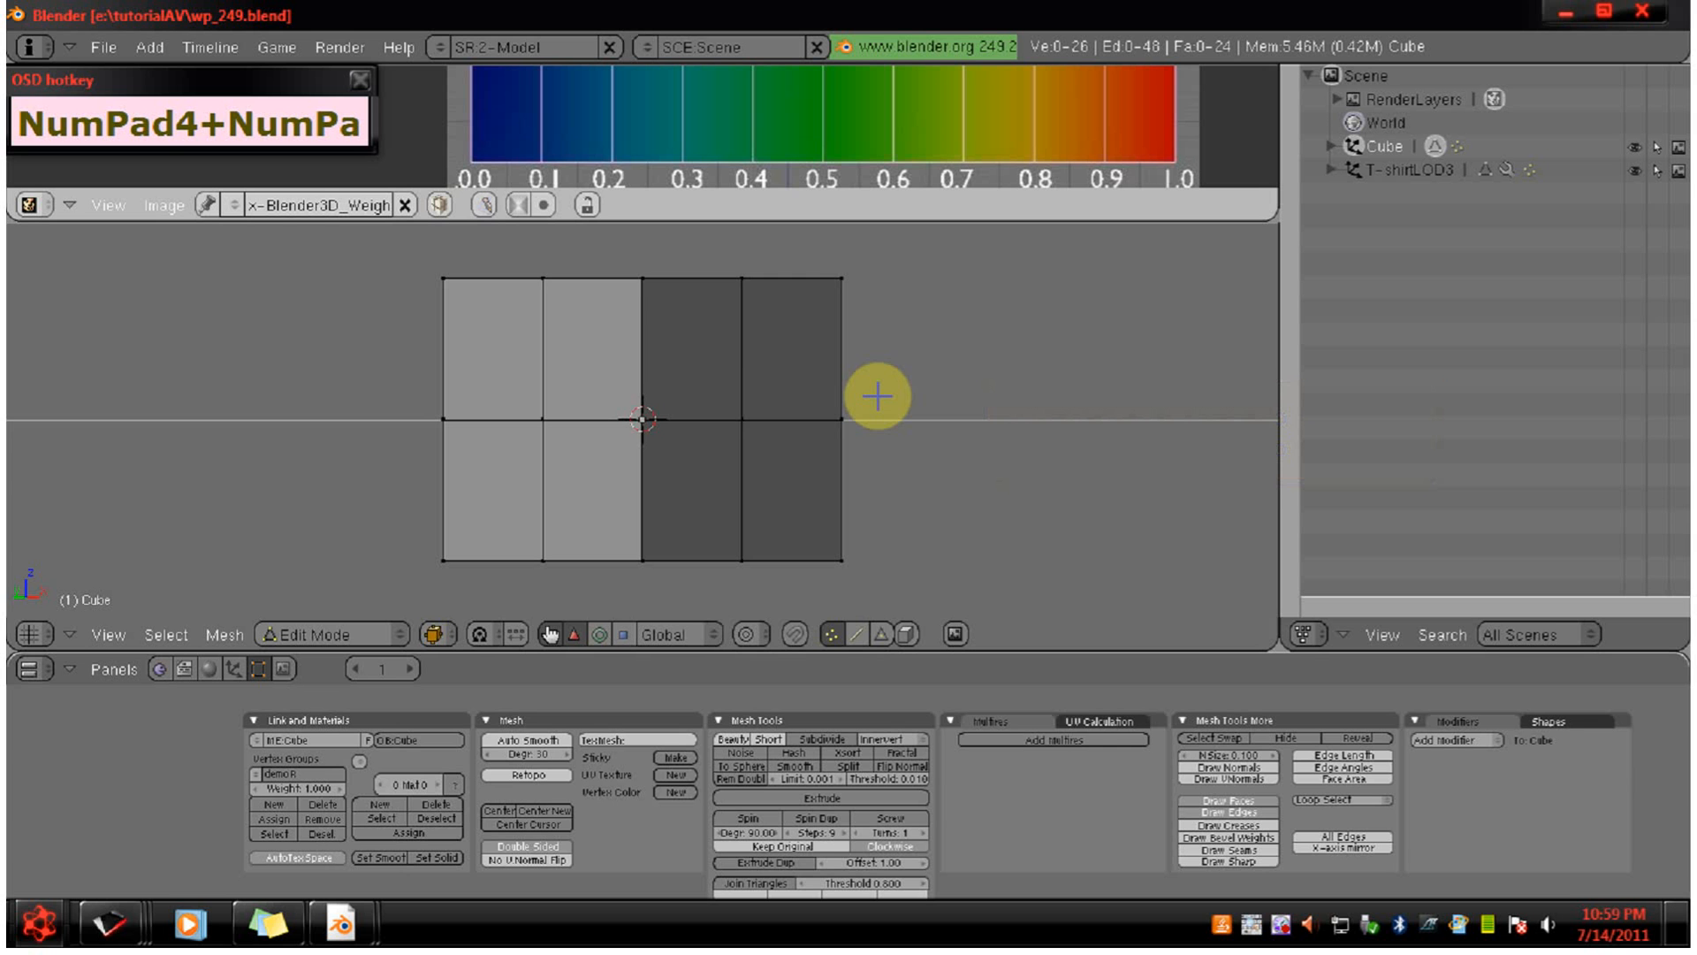
{"action": "key", "text": "KP_1"}
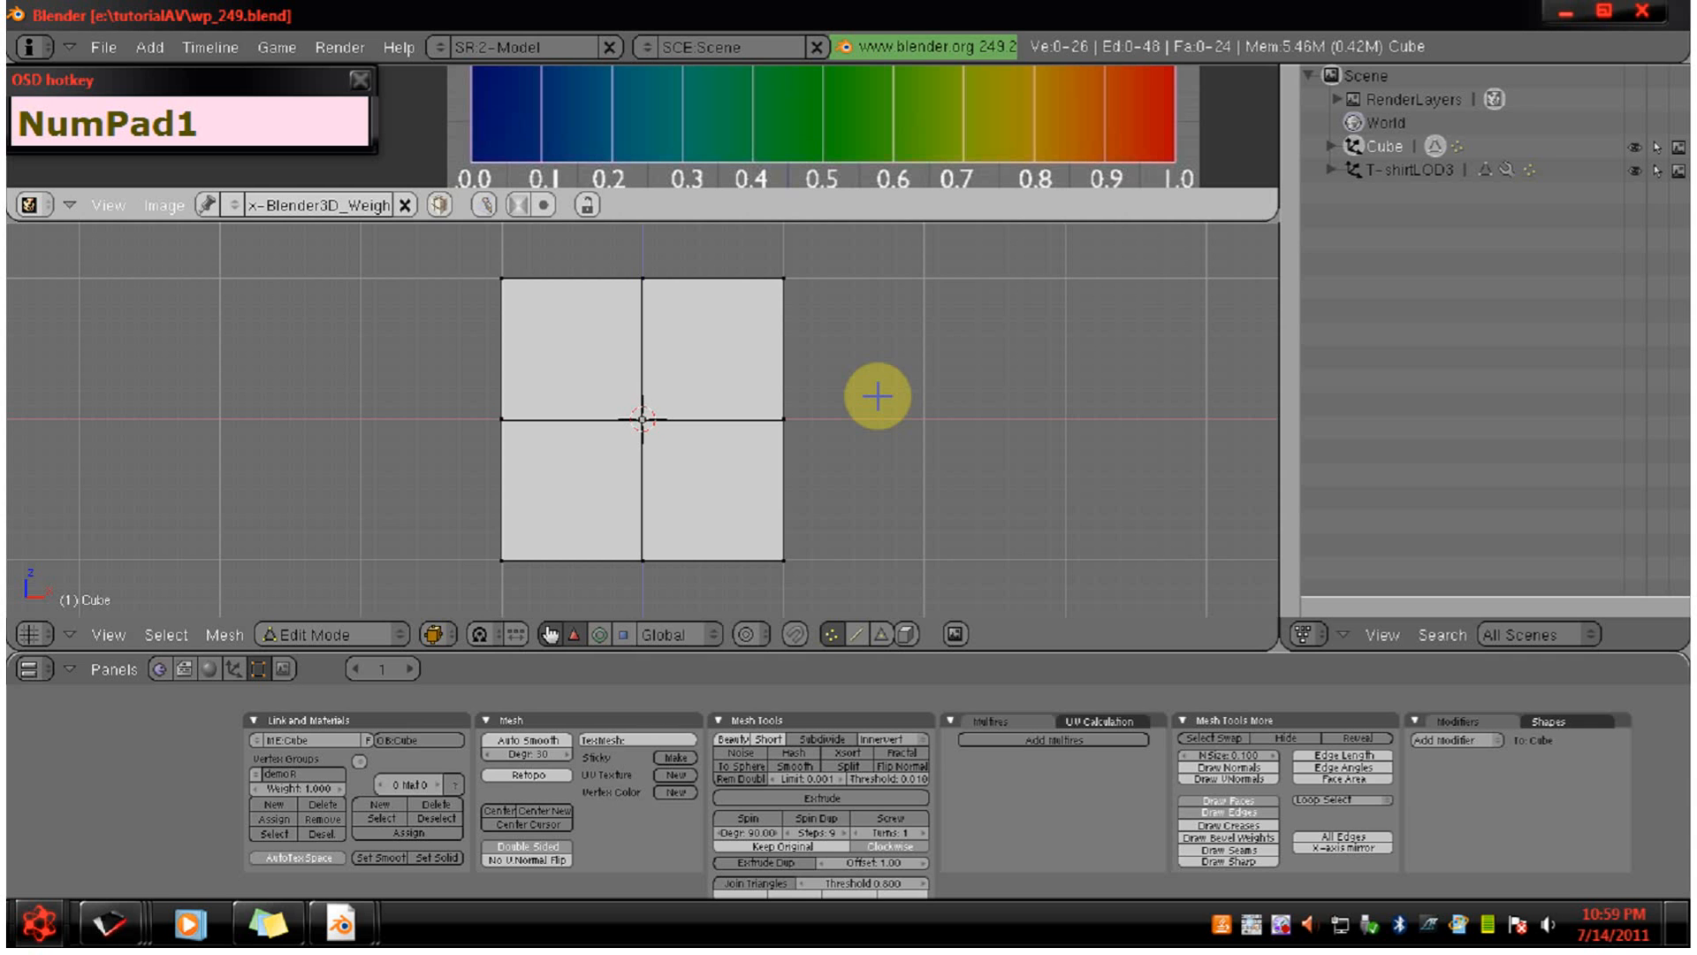
{"action": "key", "text": "b"}
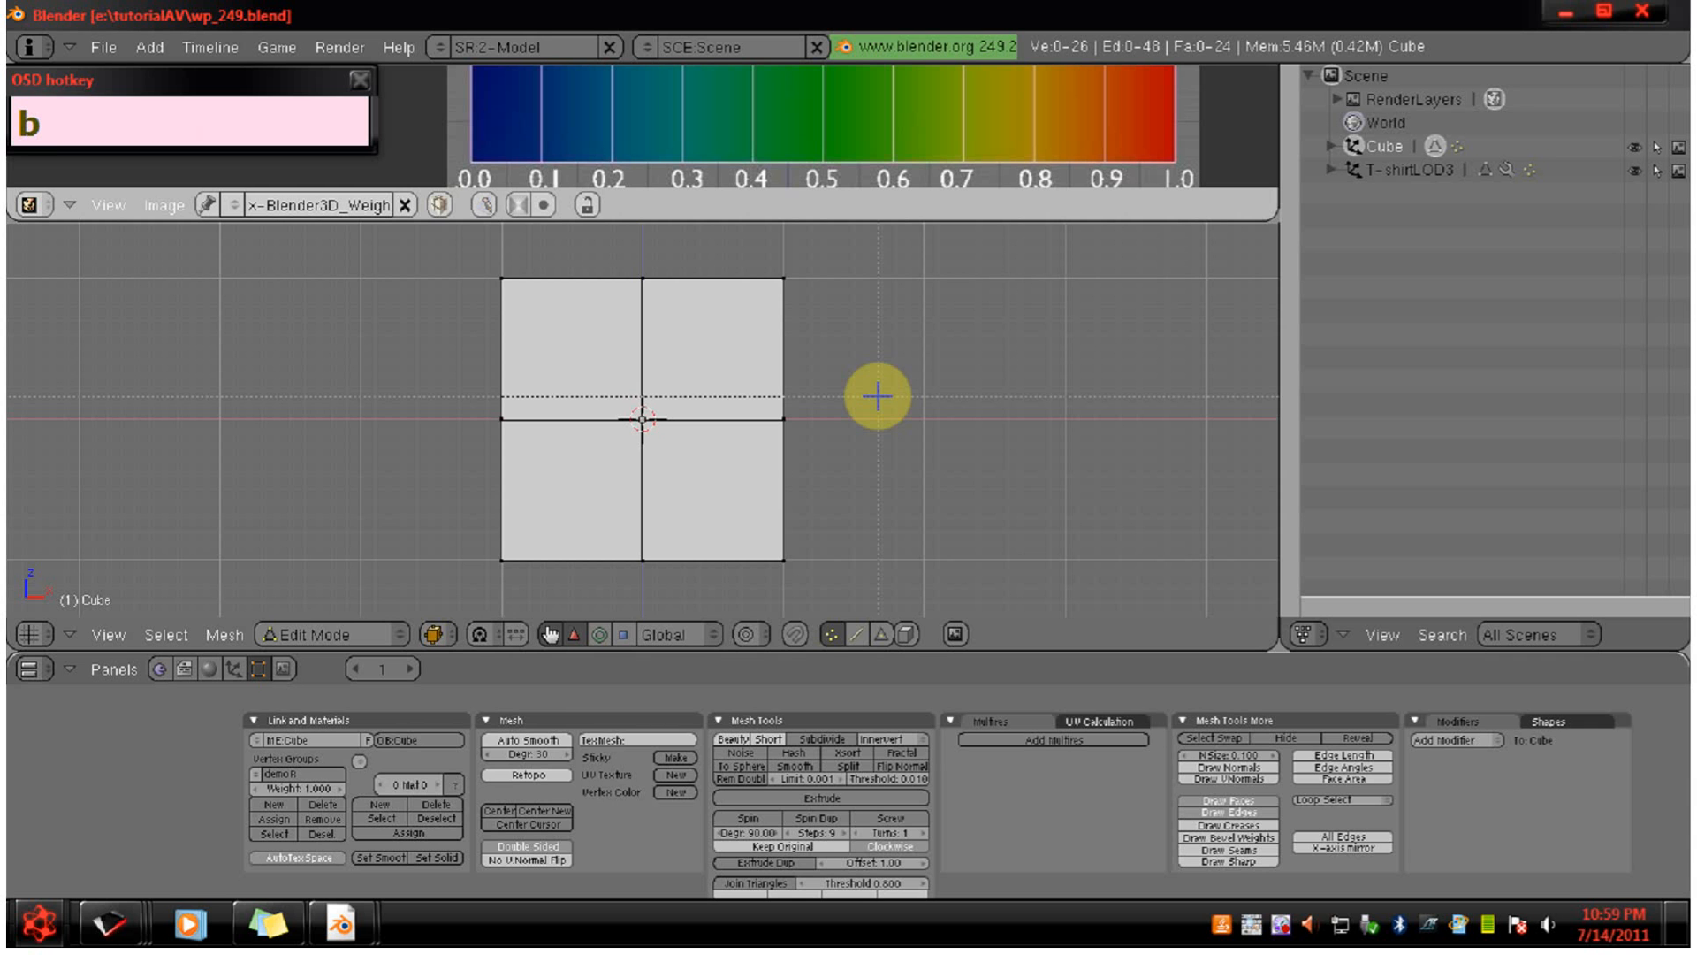
{"action": "left_click_drag", "start_coordinate": [853, 248], "coordinate": [638, 619]}
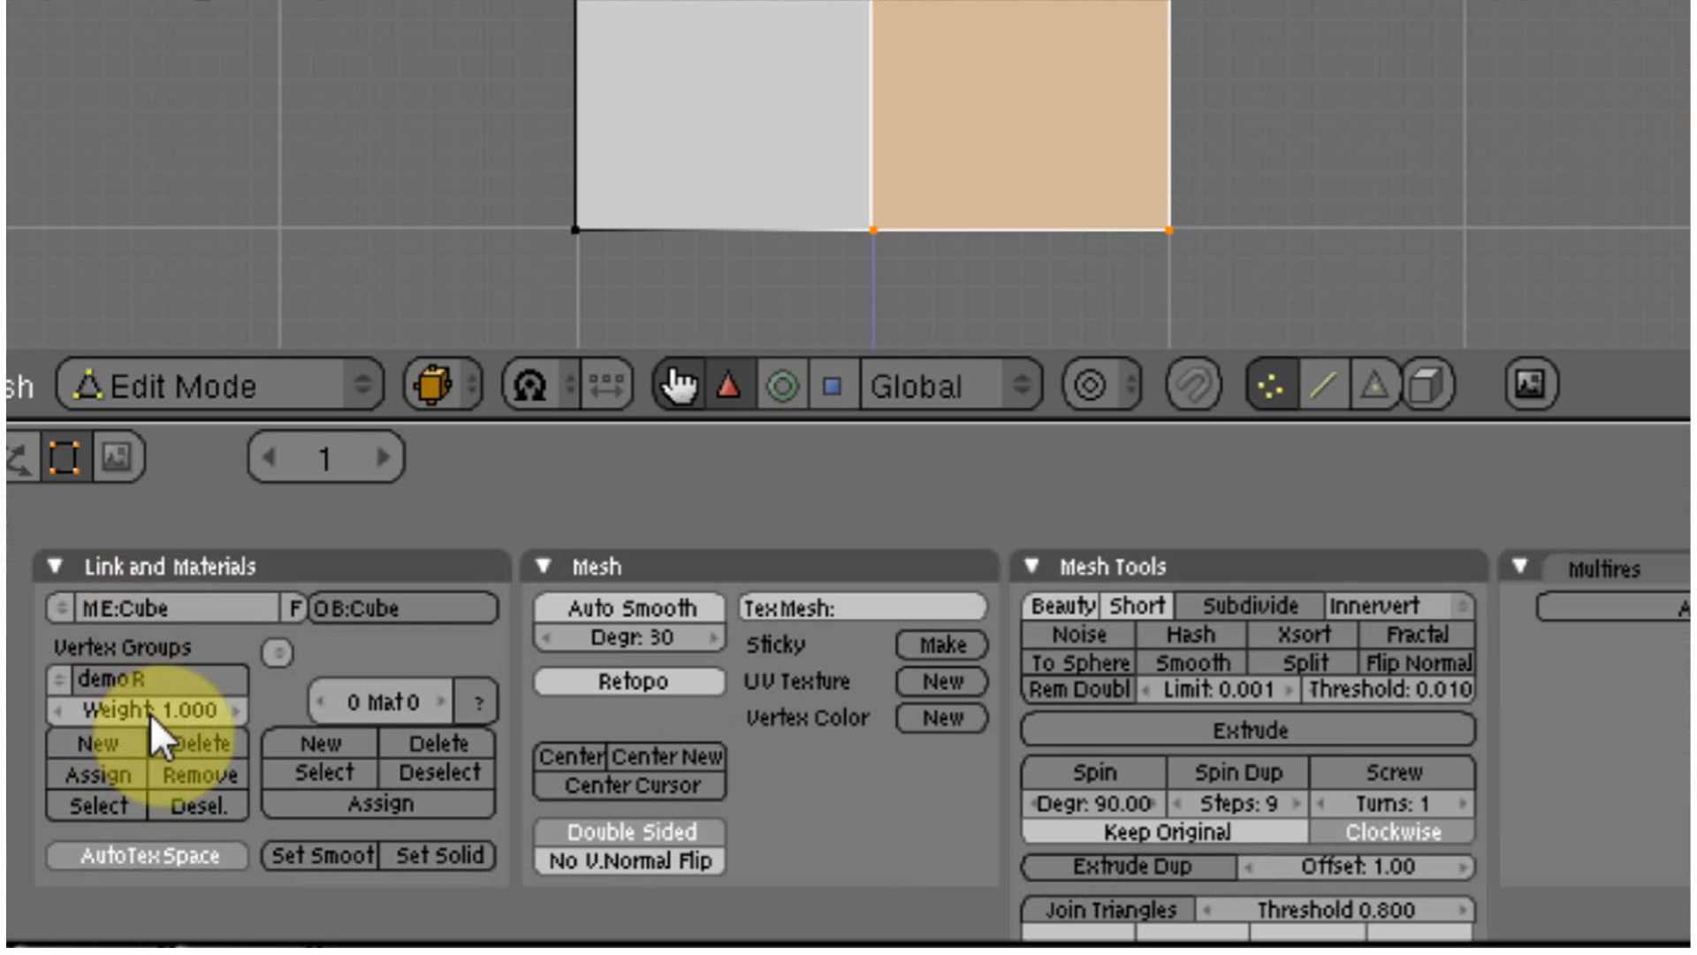
{"action": "left_click", "coordinate": [116, 769]}
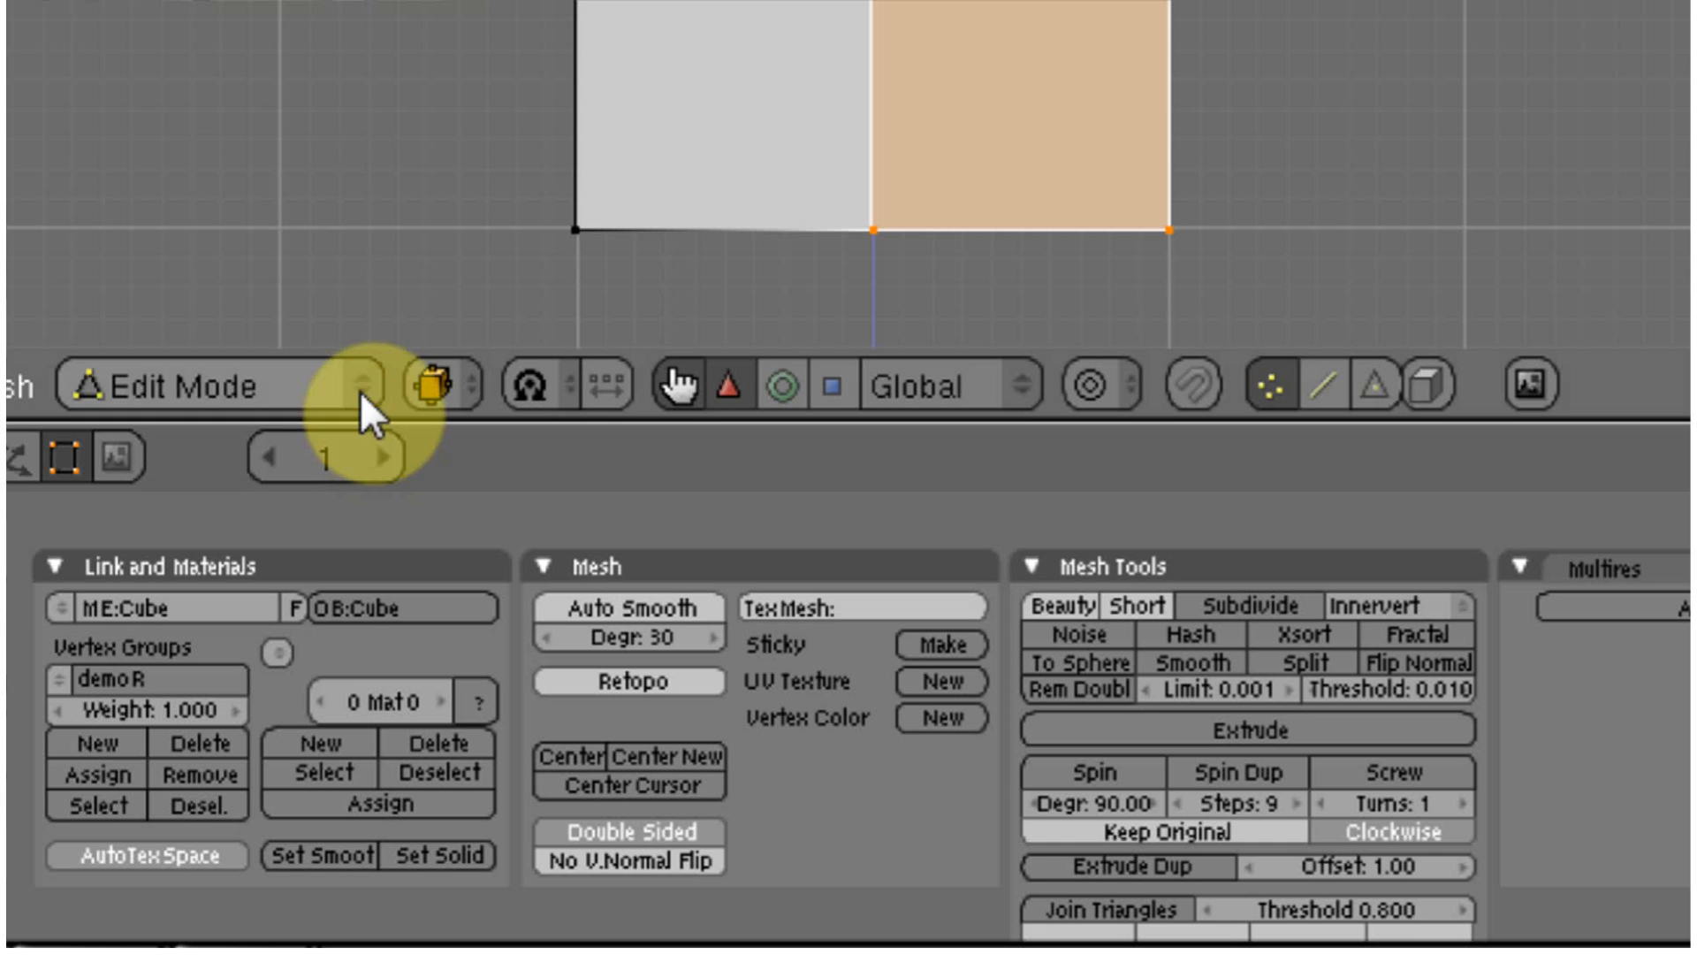
Switch the cube to Weight Paint mode and turn on the Wire display.
{"action": "left_click", "coordinate": [357, 389]}
{"action": "left_click", "coordinate": [253, 74]}
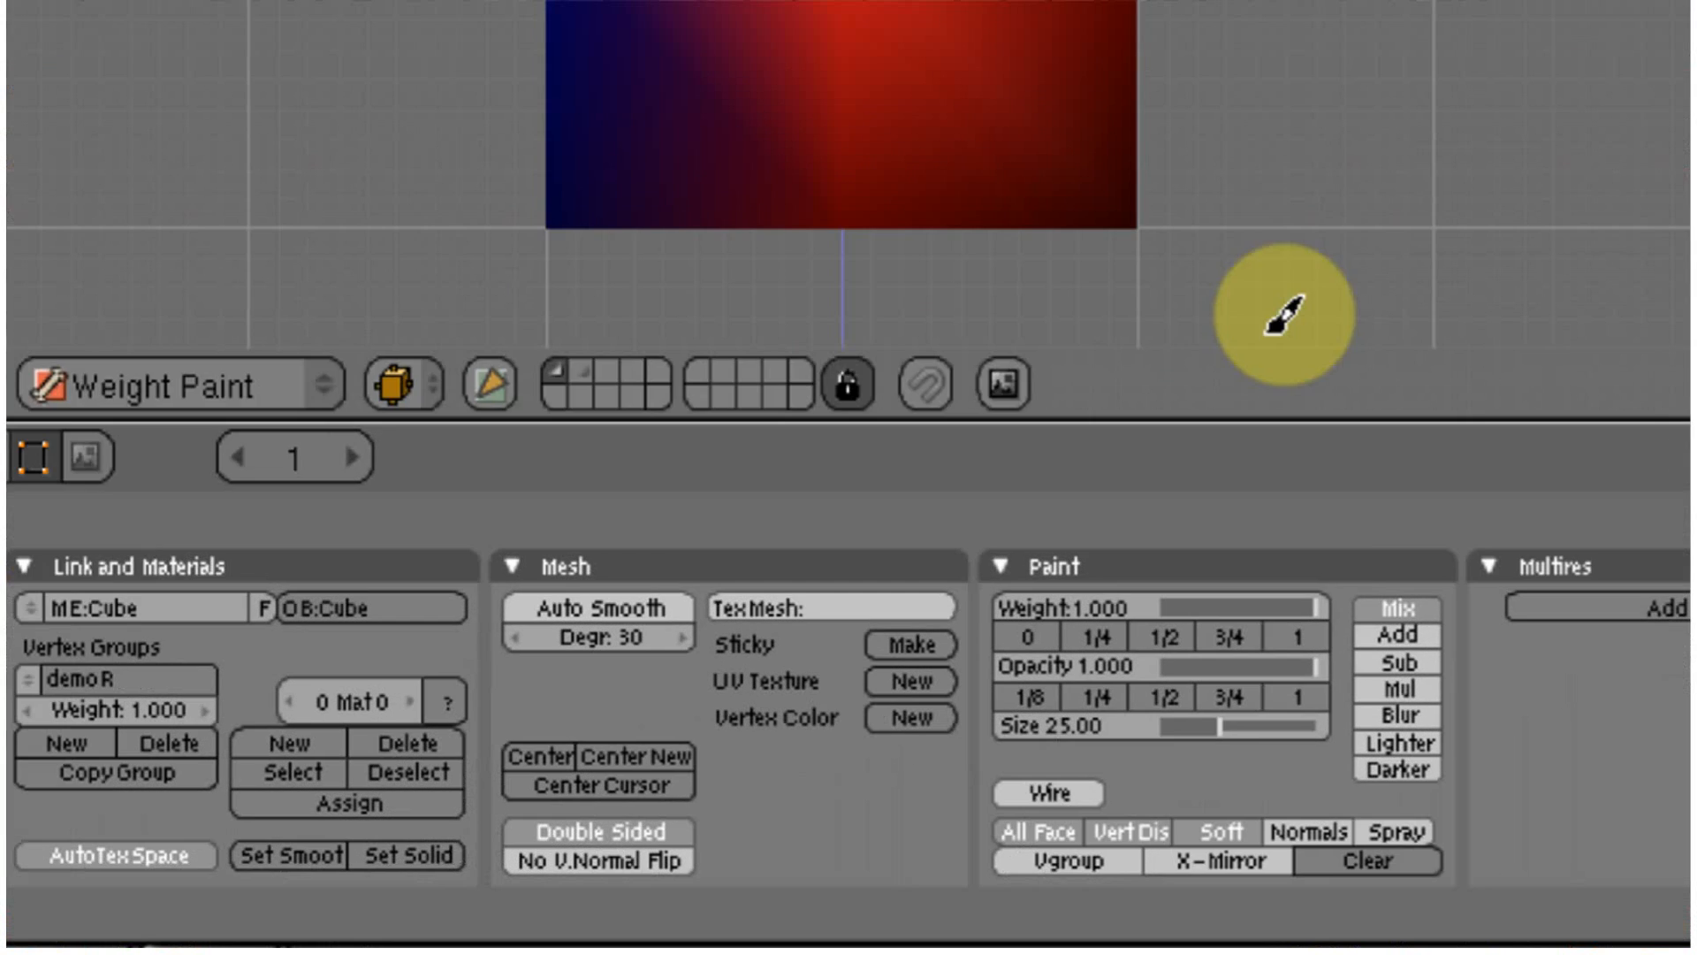
{"action": "left_click", "coordinate": [739, 828]}
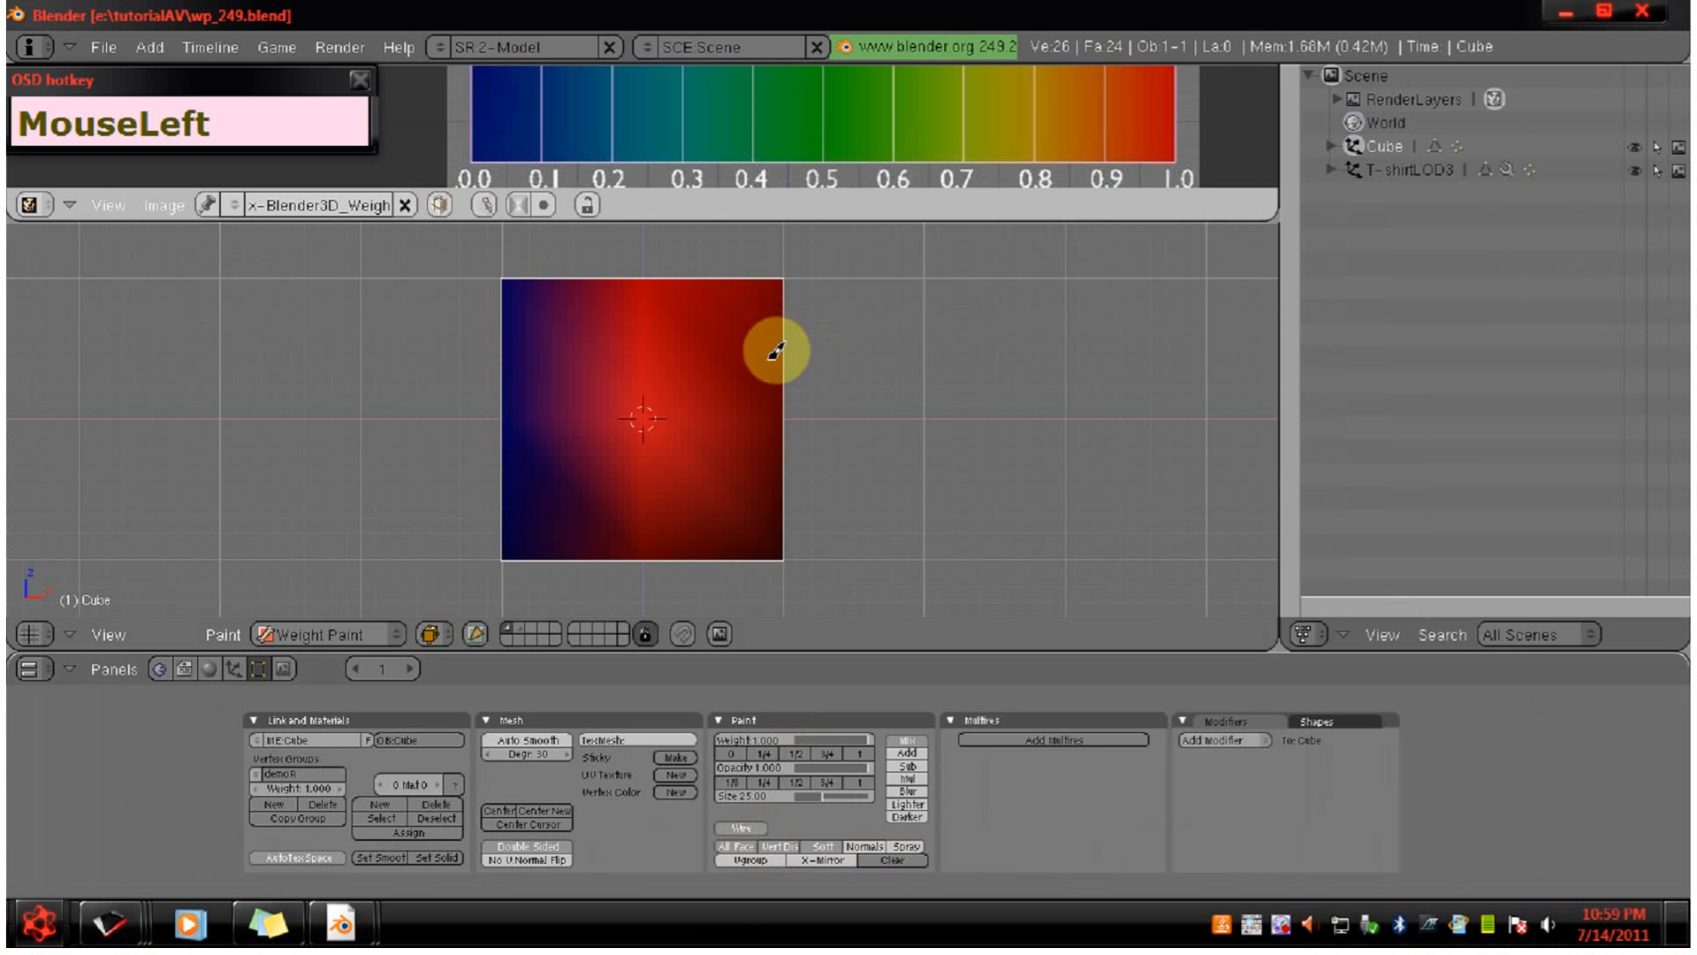
Return to Edit Mode, deselect all vertices and enable the All Edges display option.
{"action": "key", "text": "Tab"}
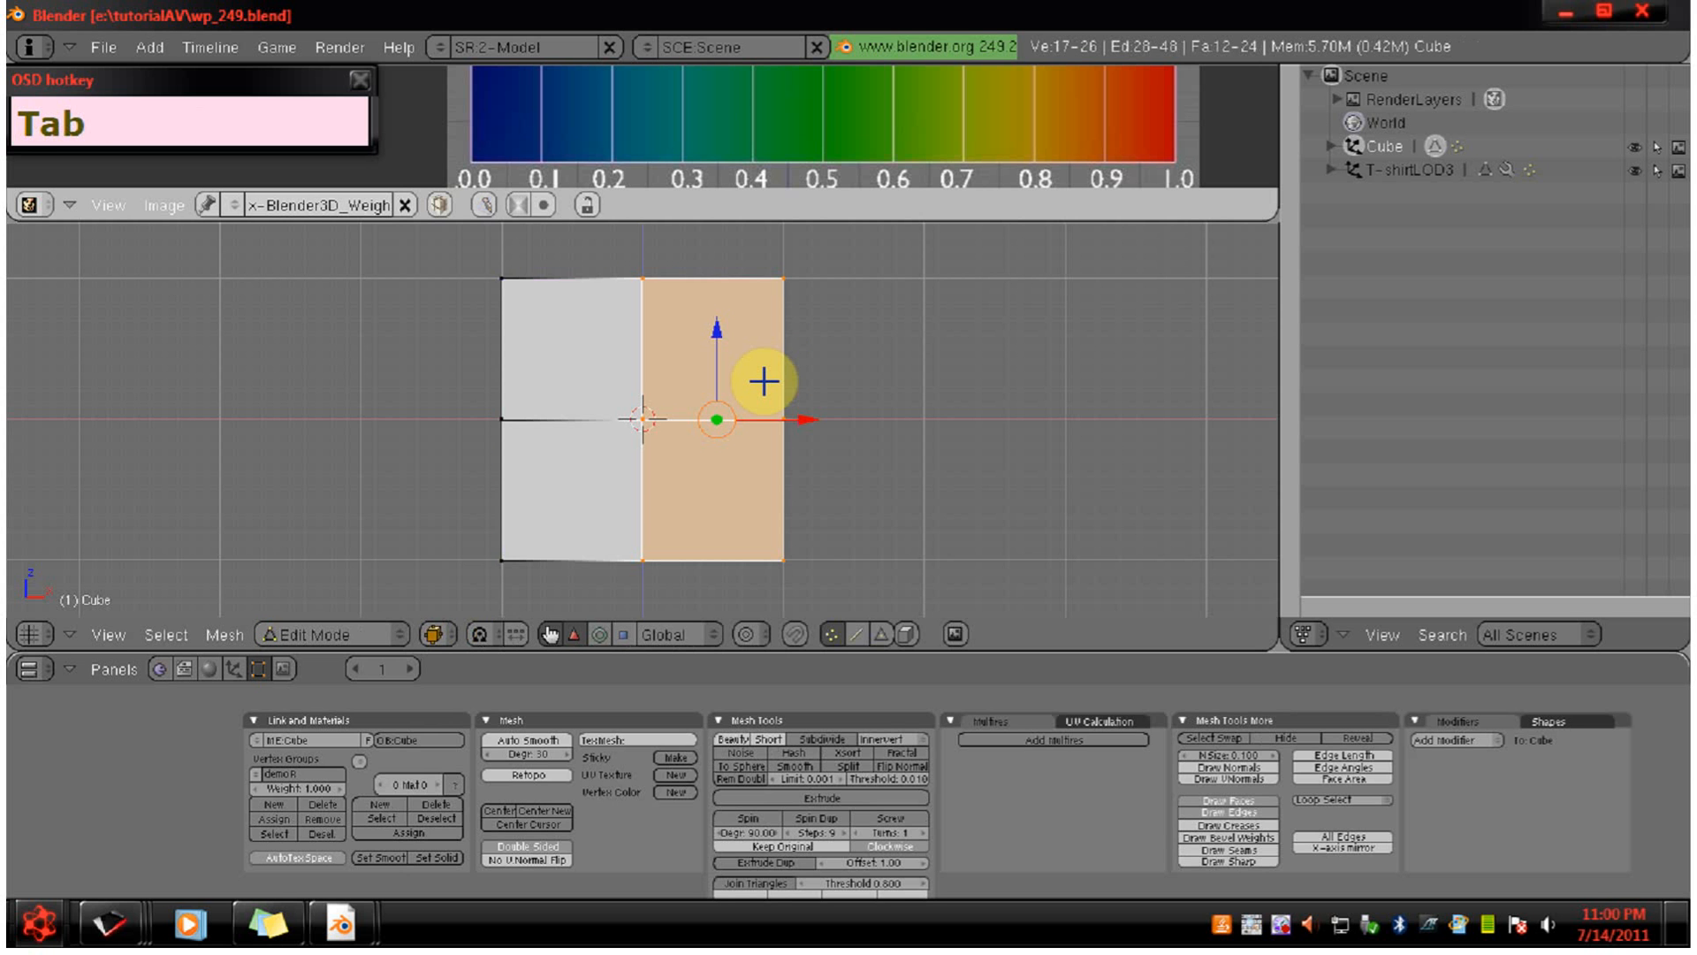
{"action": "key", "text": "a"}
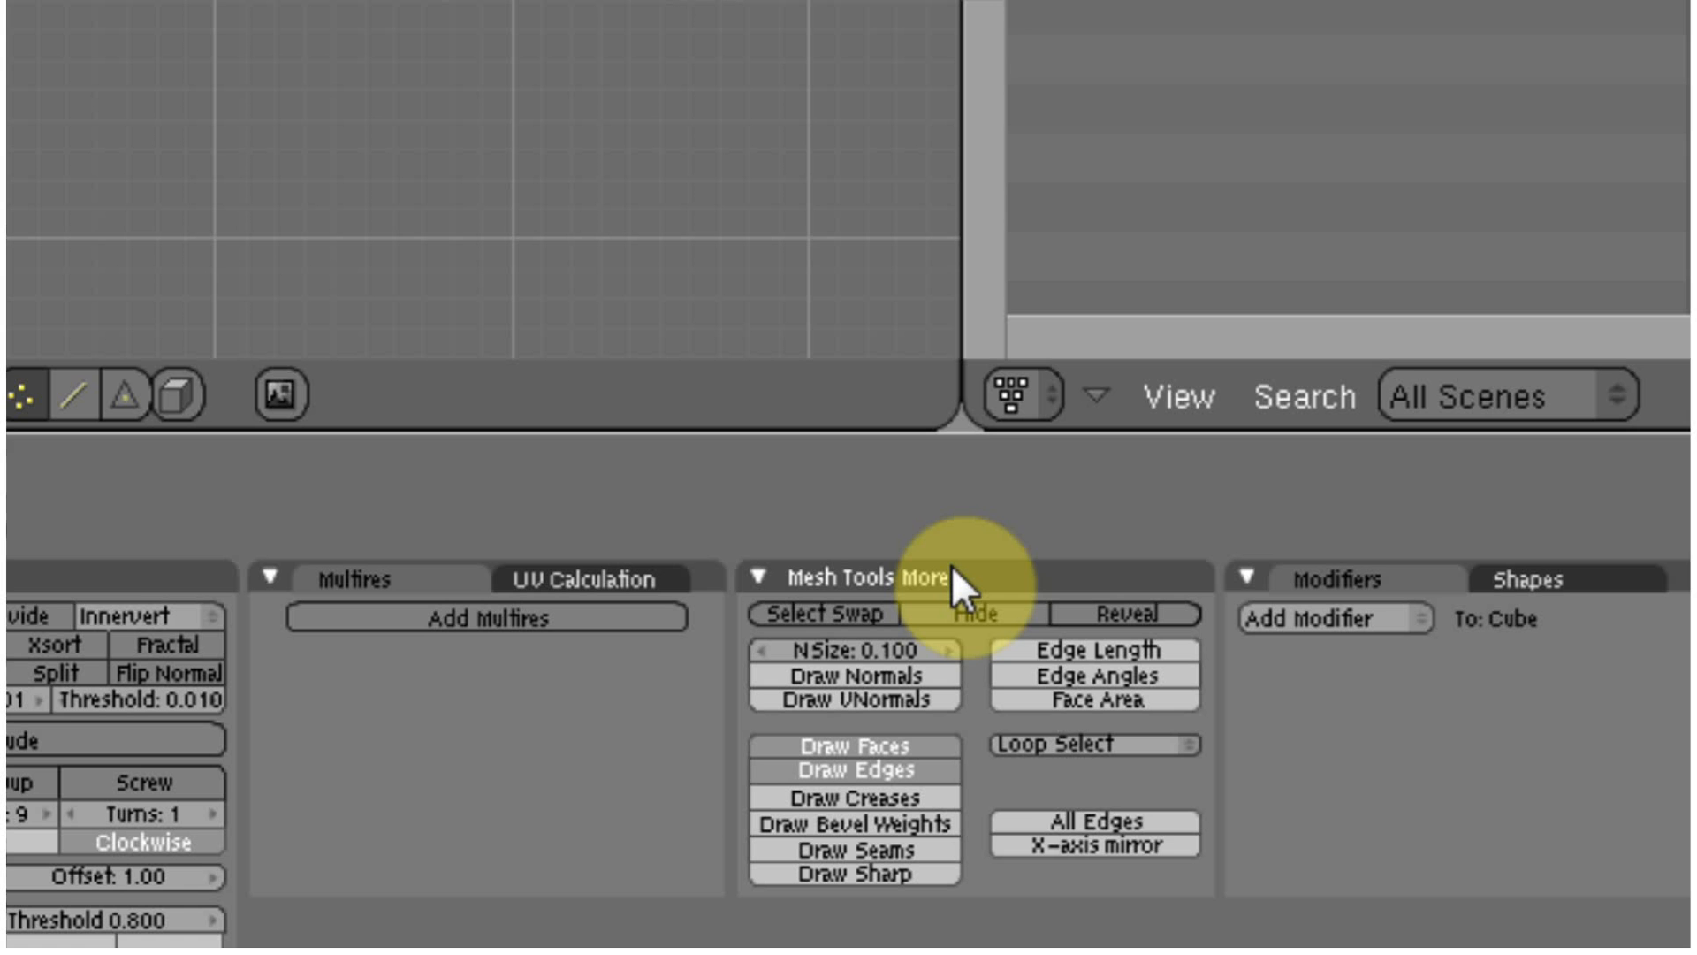
{"action": "left_click", "coordinate": [1128, 824]}
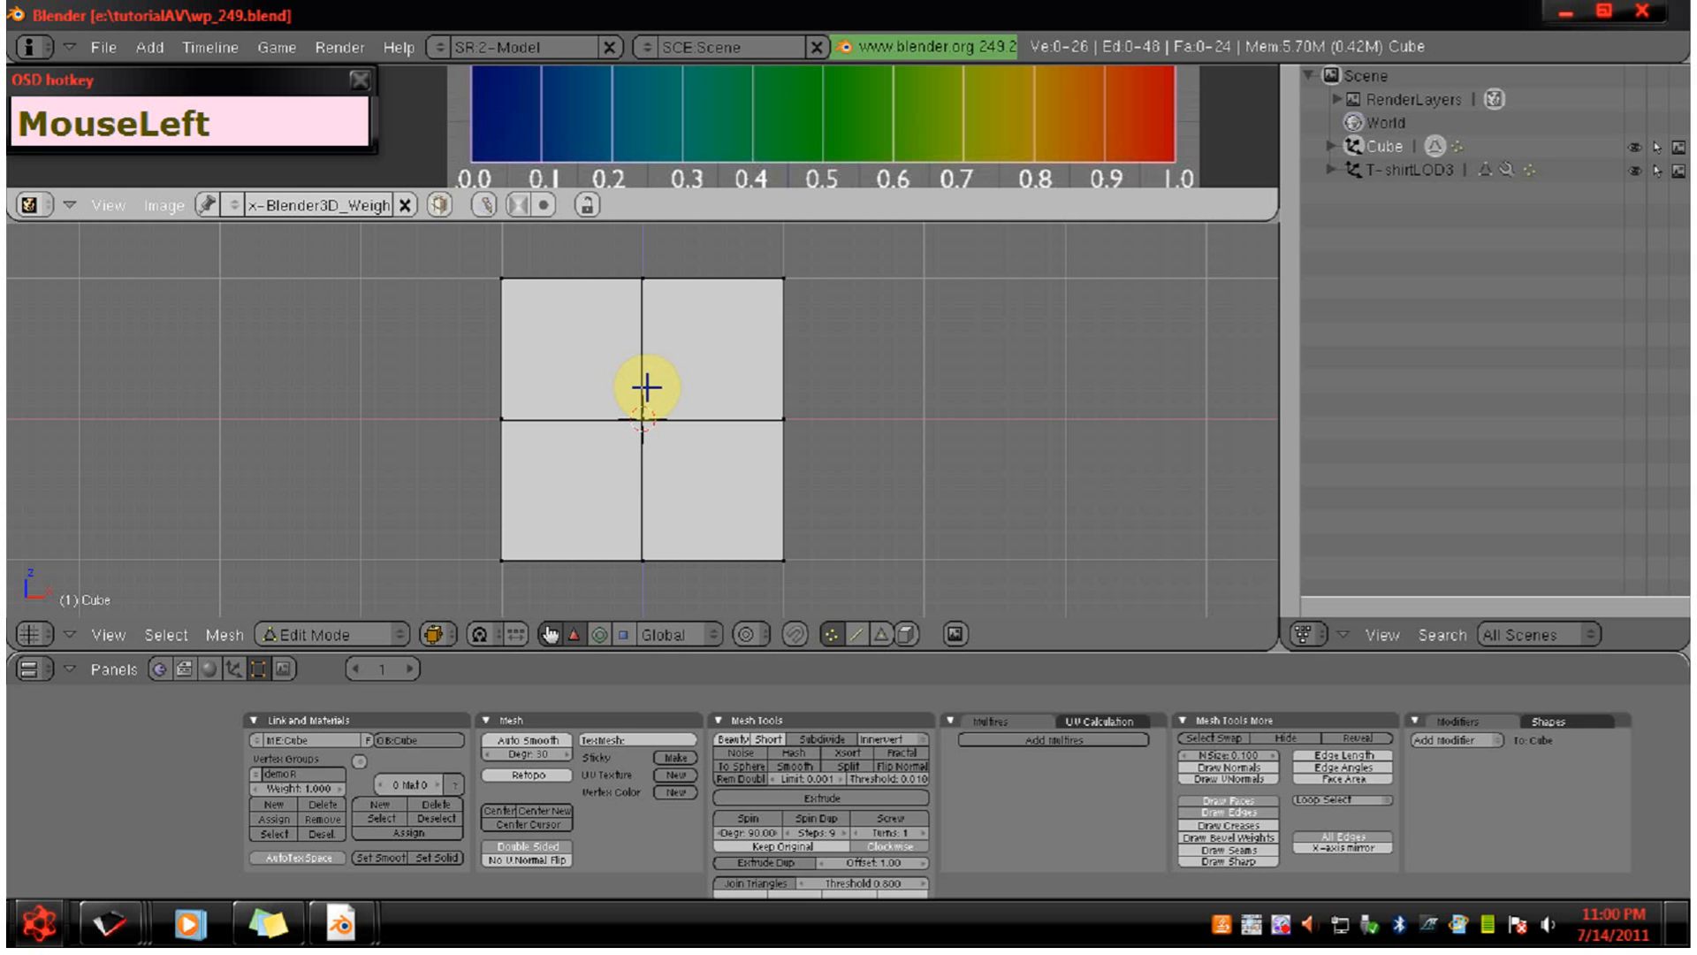
Remove the cube's middle column of vertices from the demoR group and view the weights in Weight Paint mode.
{"action": "key", "text": "b"}
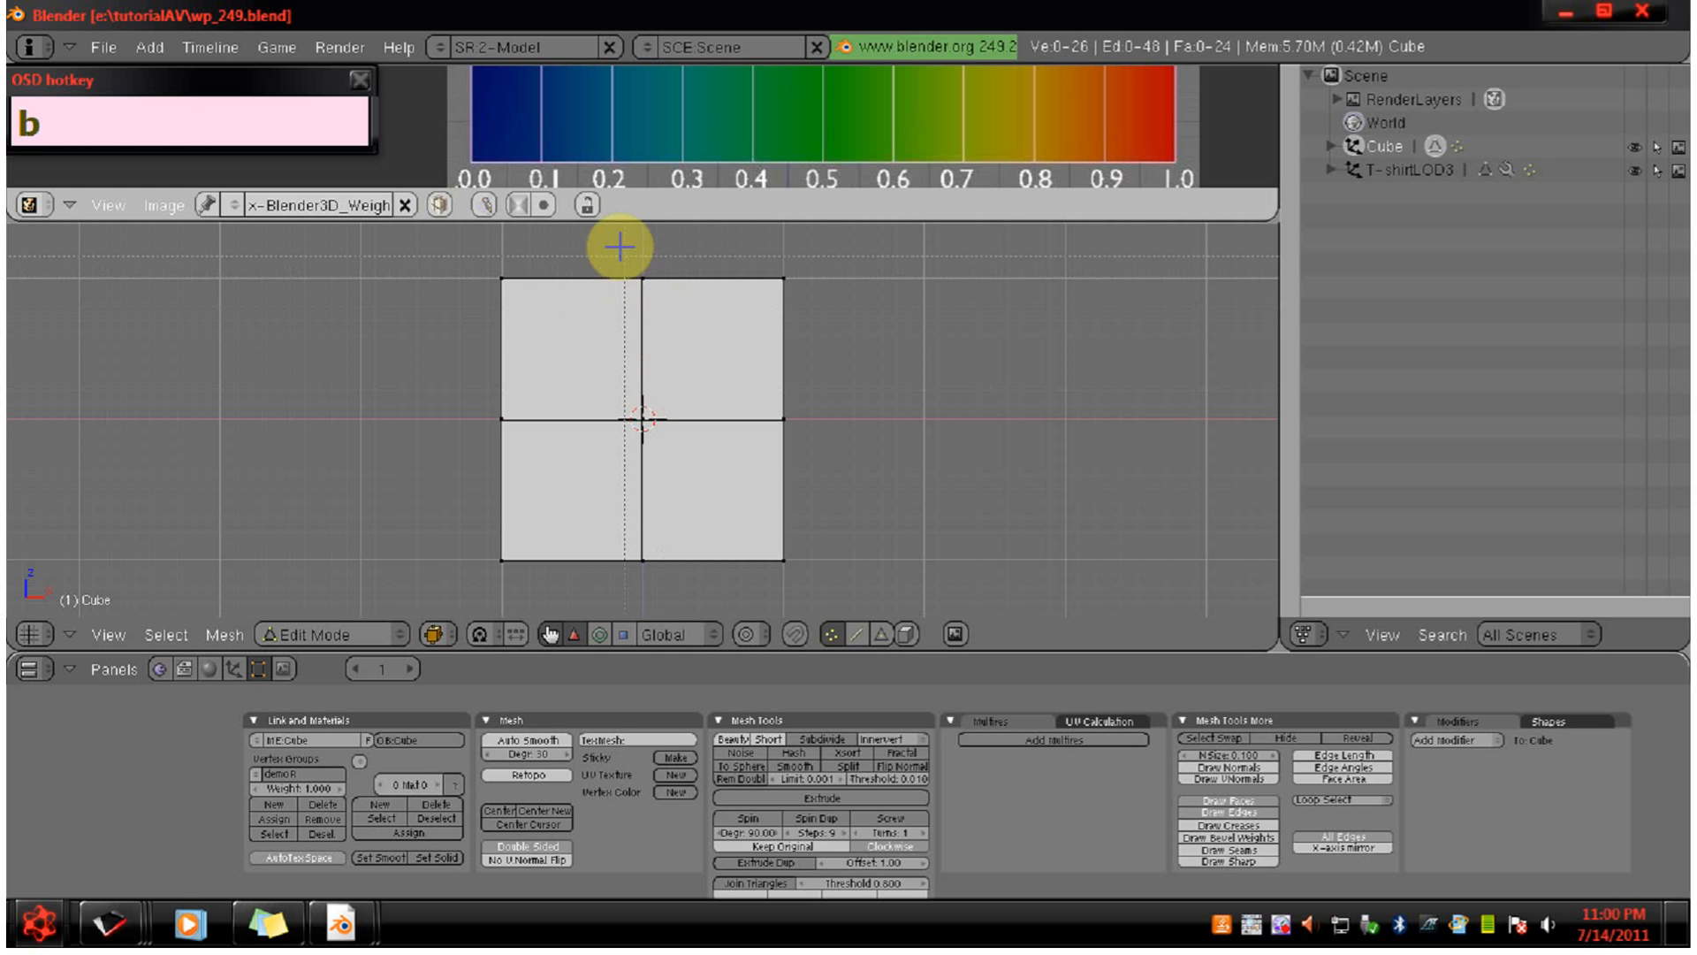
{"action": "left_click_drag", "start_coordinate": [619, 244], "coordinate": [688, 604]}
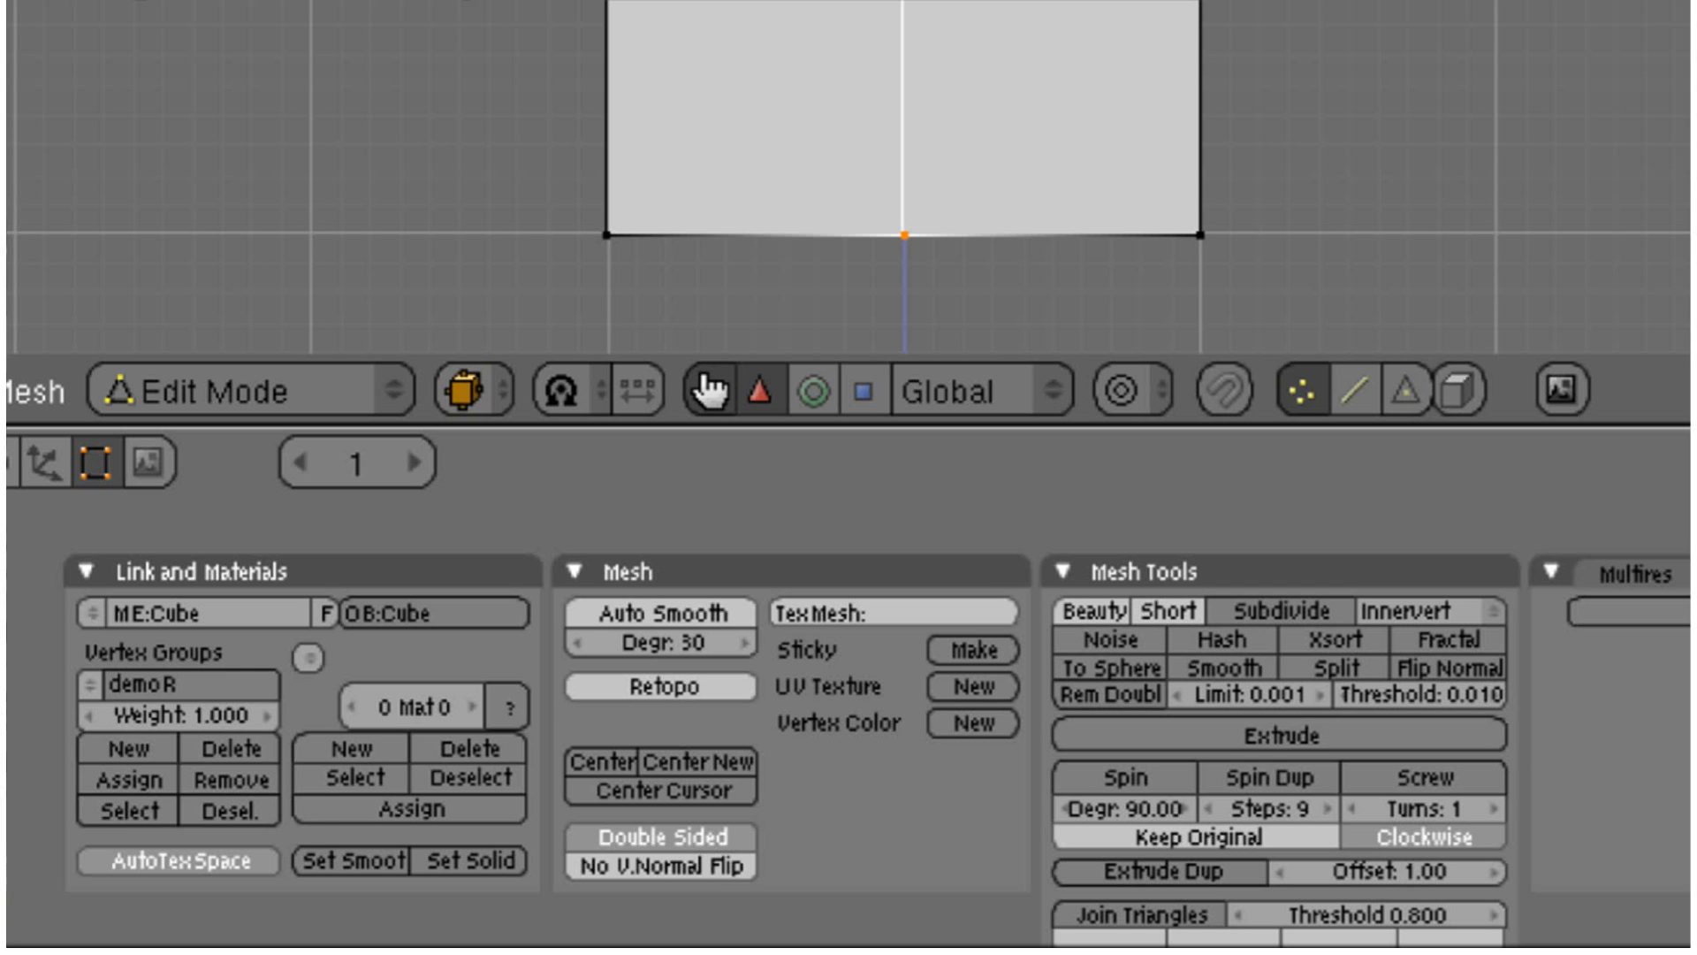
{"action": "left_click", "coordinate": [243, 779]}
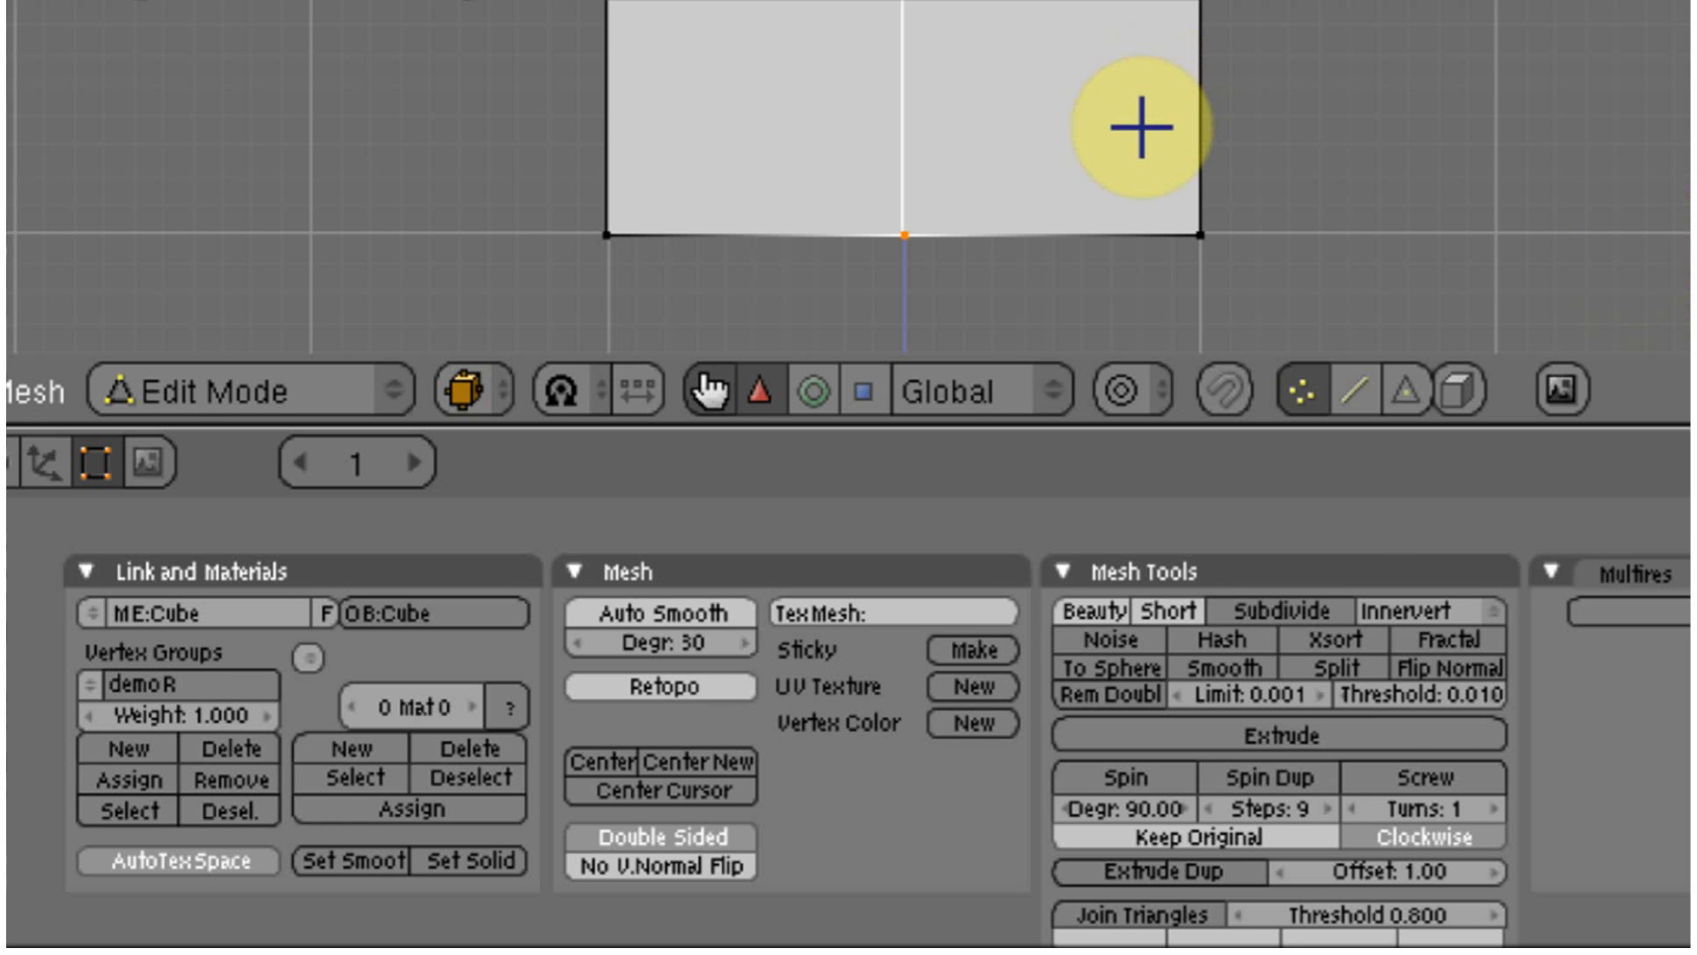
{"action": "key", "text": "ctrl+Tab"}
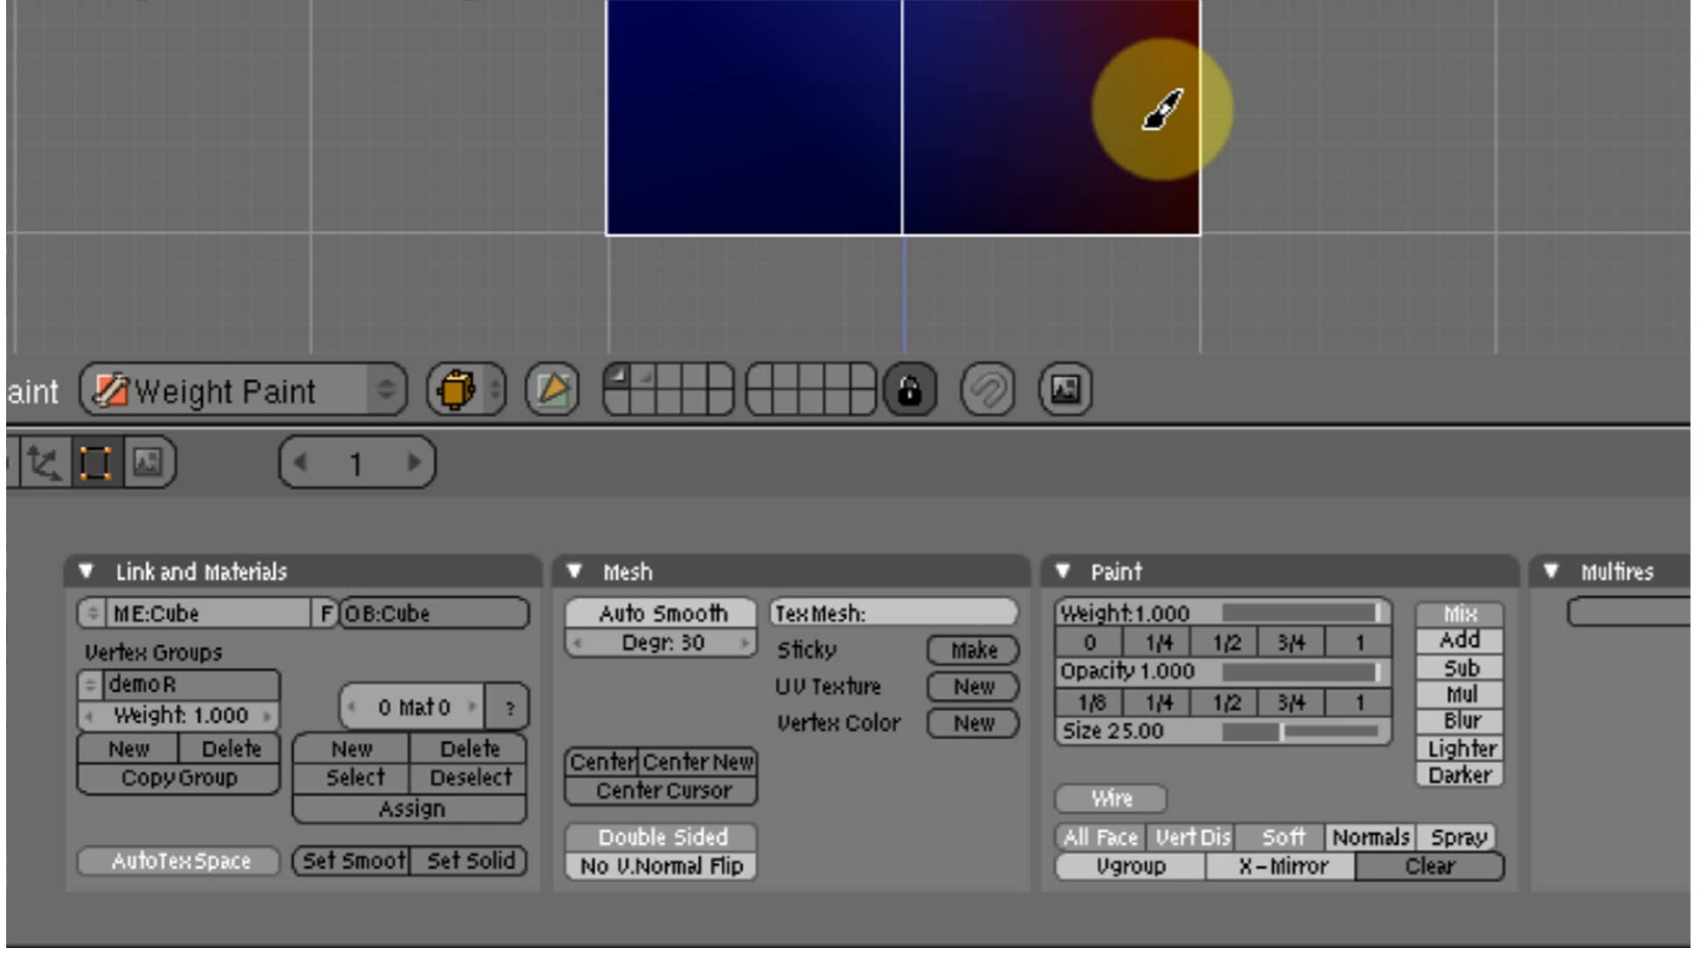
Back in Edit Mode, create a second vertex group on the cube and name it demoL.
{"action": "key", "text": "Tab"}
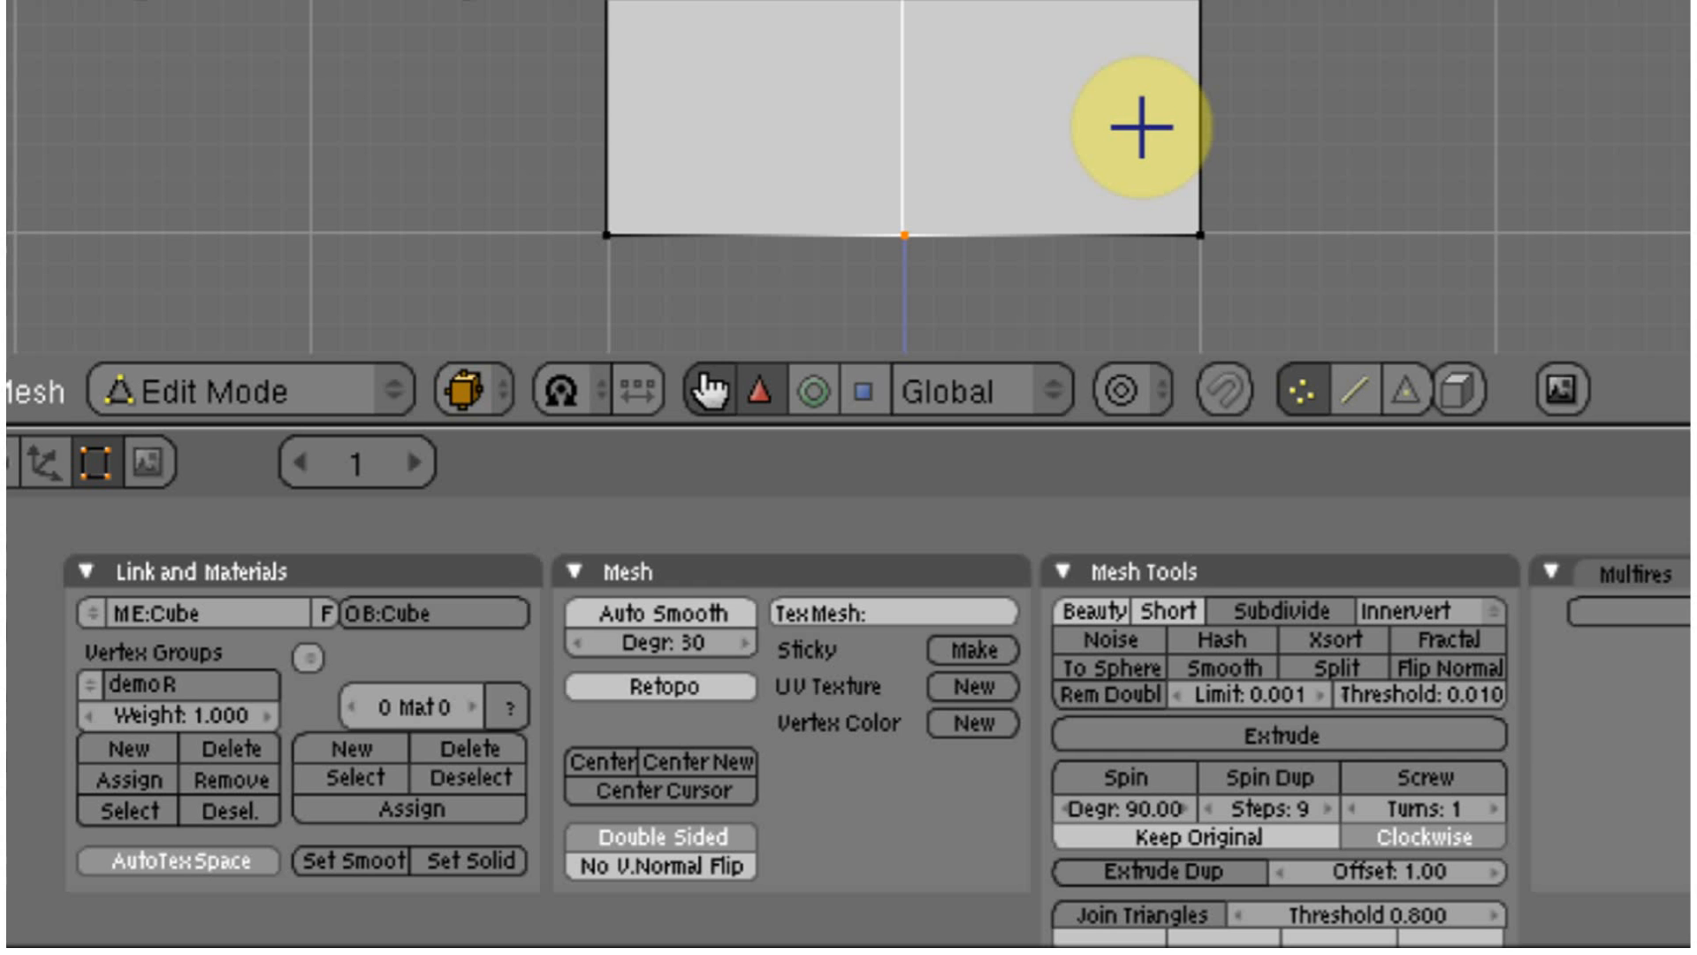
{"action": "left_click", "coordinate": [122, 747]}
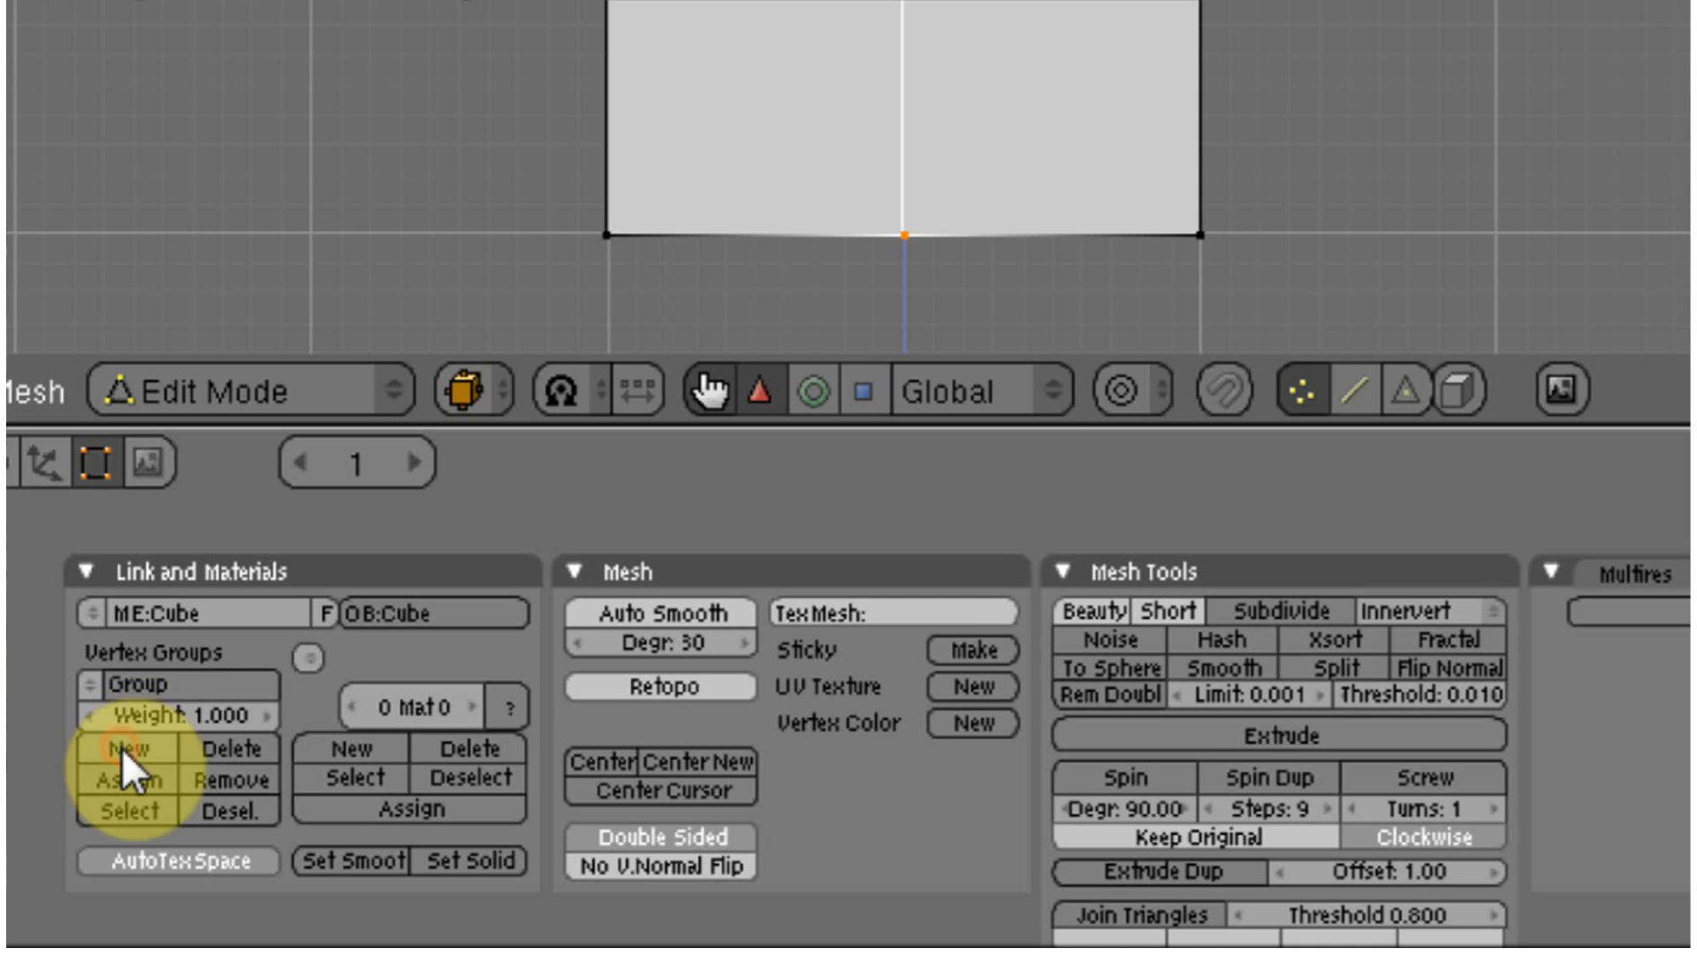
{"action": "left_click", "coordinate": [166, 681]}
{"action": "type", "text": "de"}
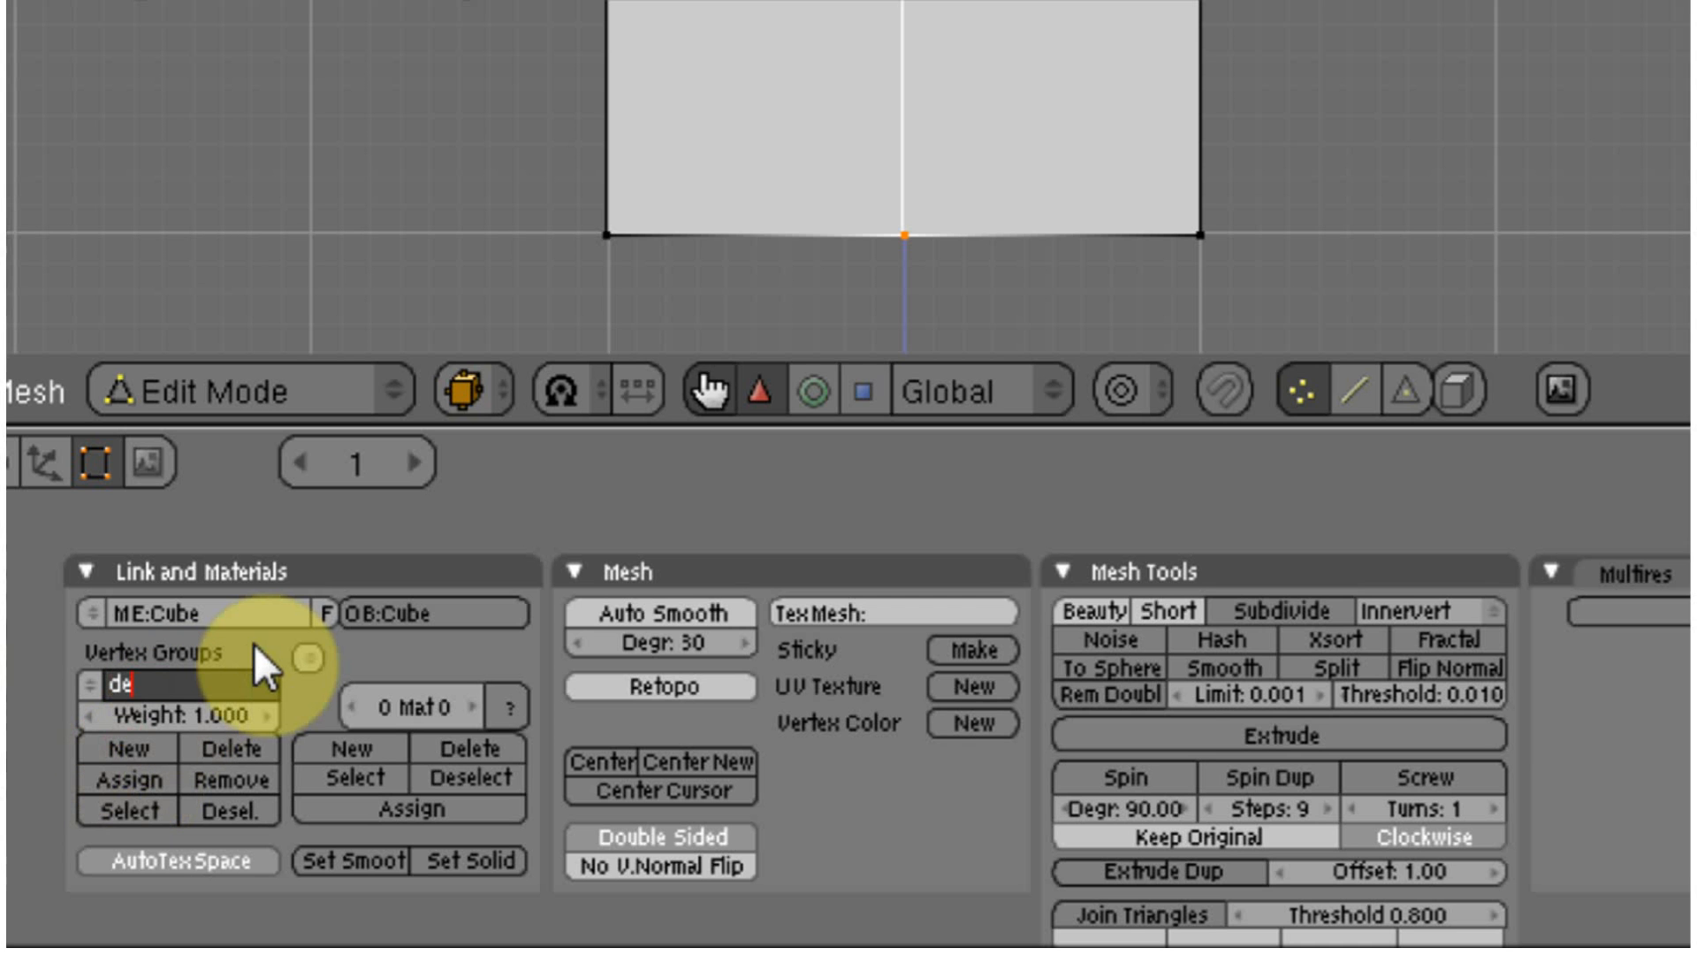
{"action": "type", "text": "moL"}
{"action": "key", "text": "Return"}
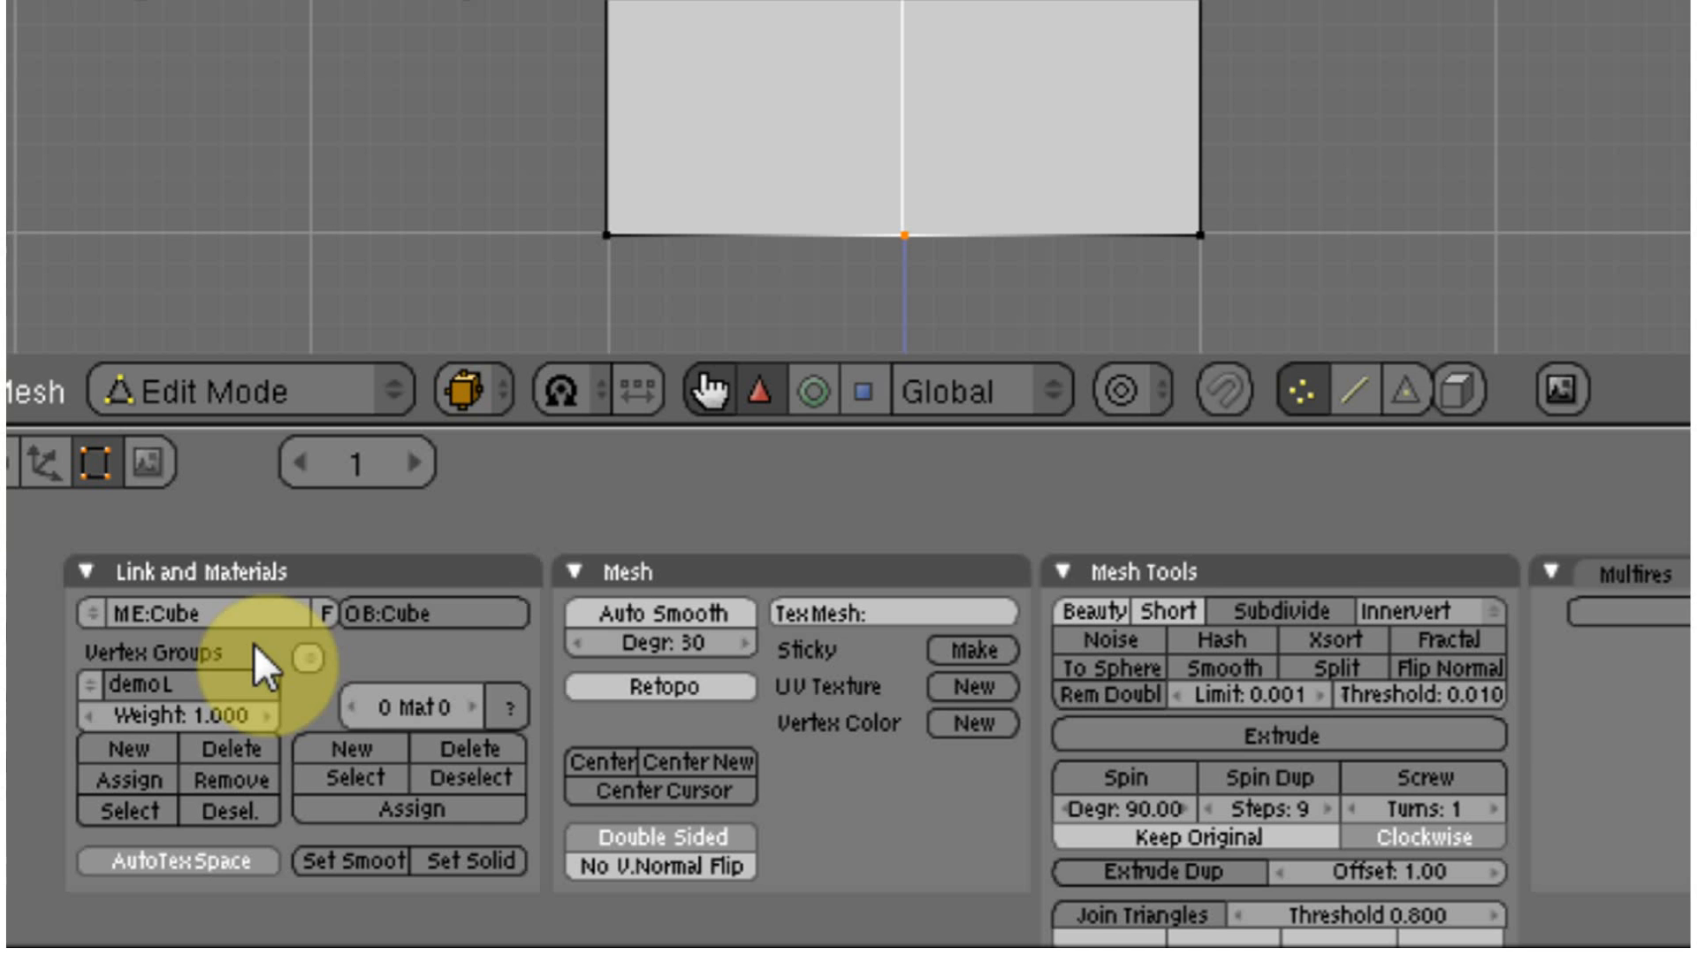
Assign the selected middle column of vertices to demoL with a weight of 0.5.
{"action": "left_click", "coordinate": [210, 711]}
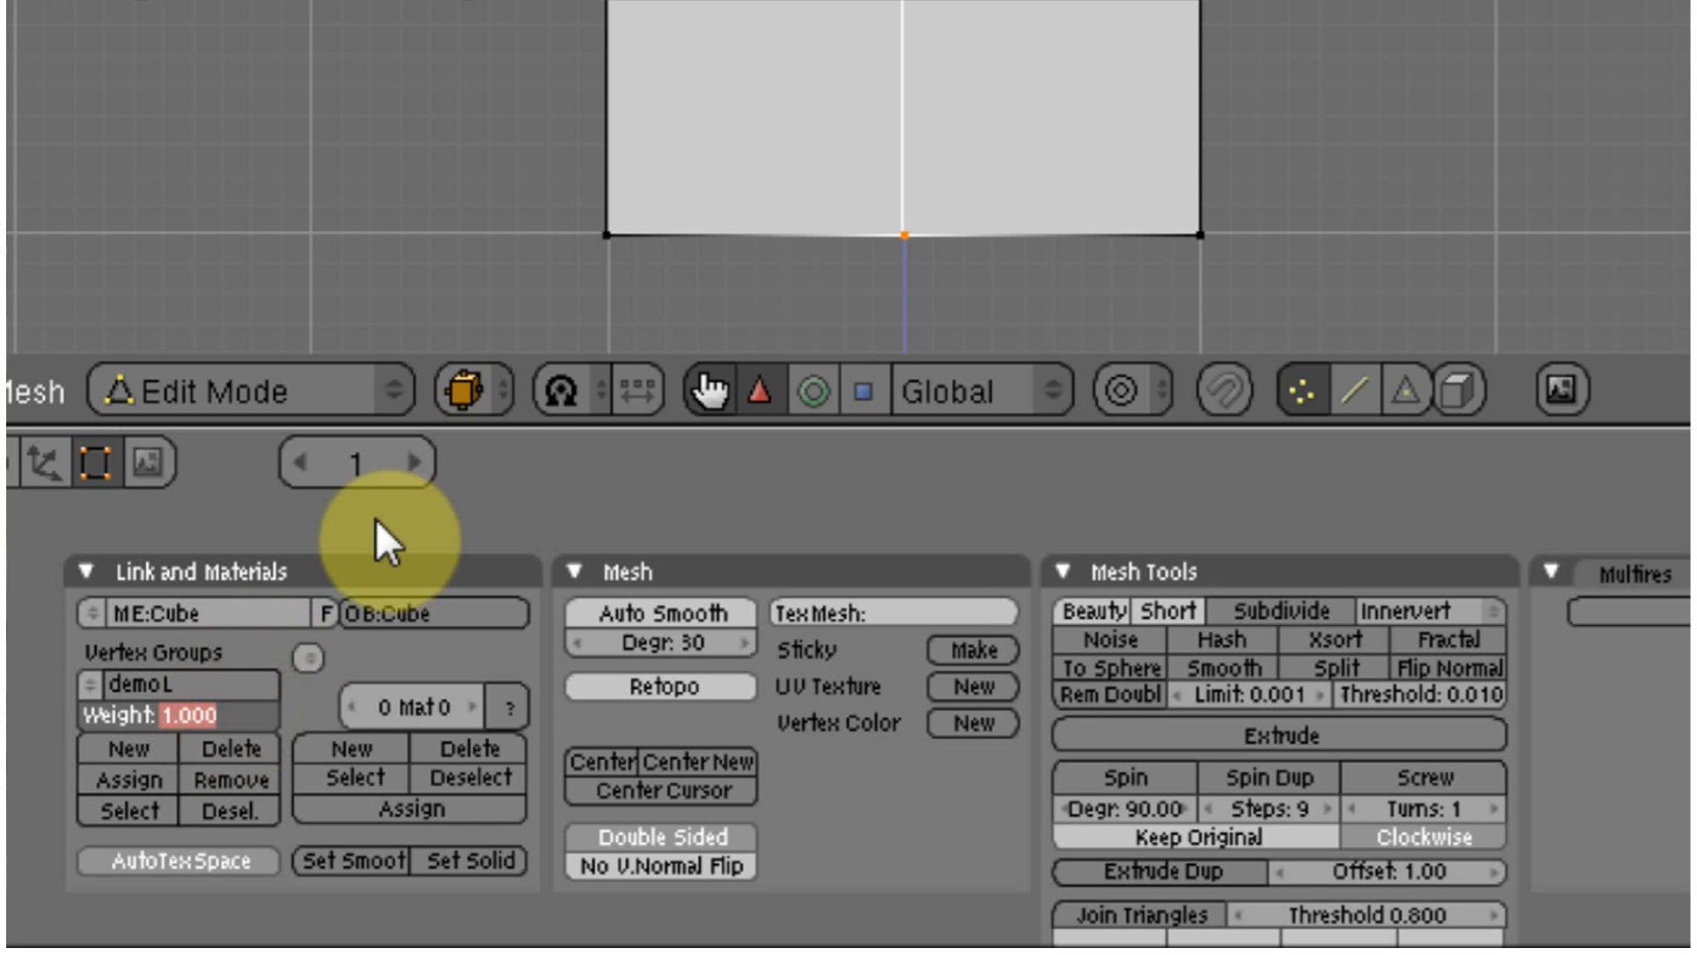
{"action": "type", "text": ".5"}
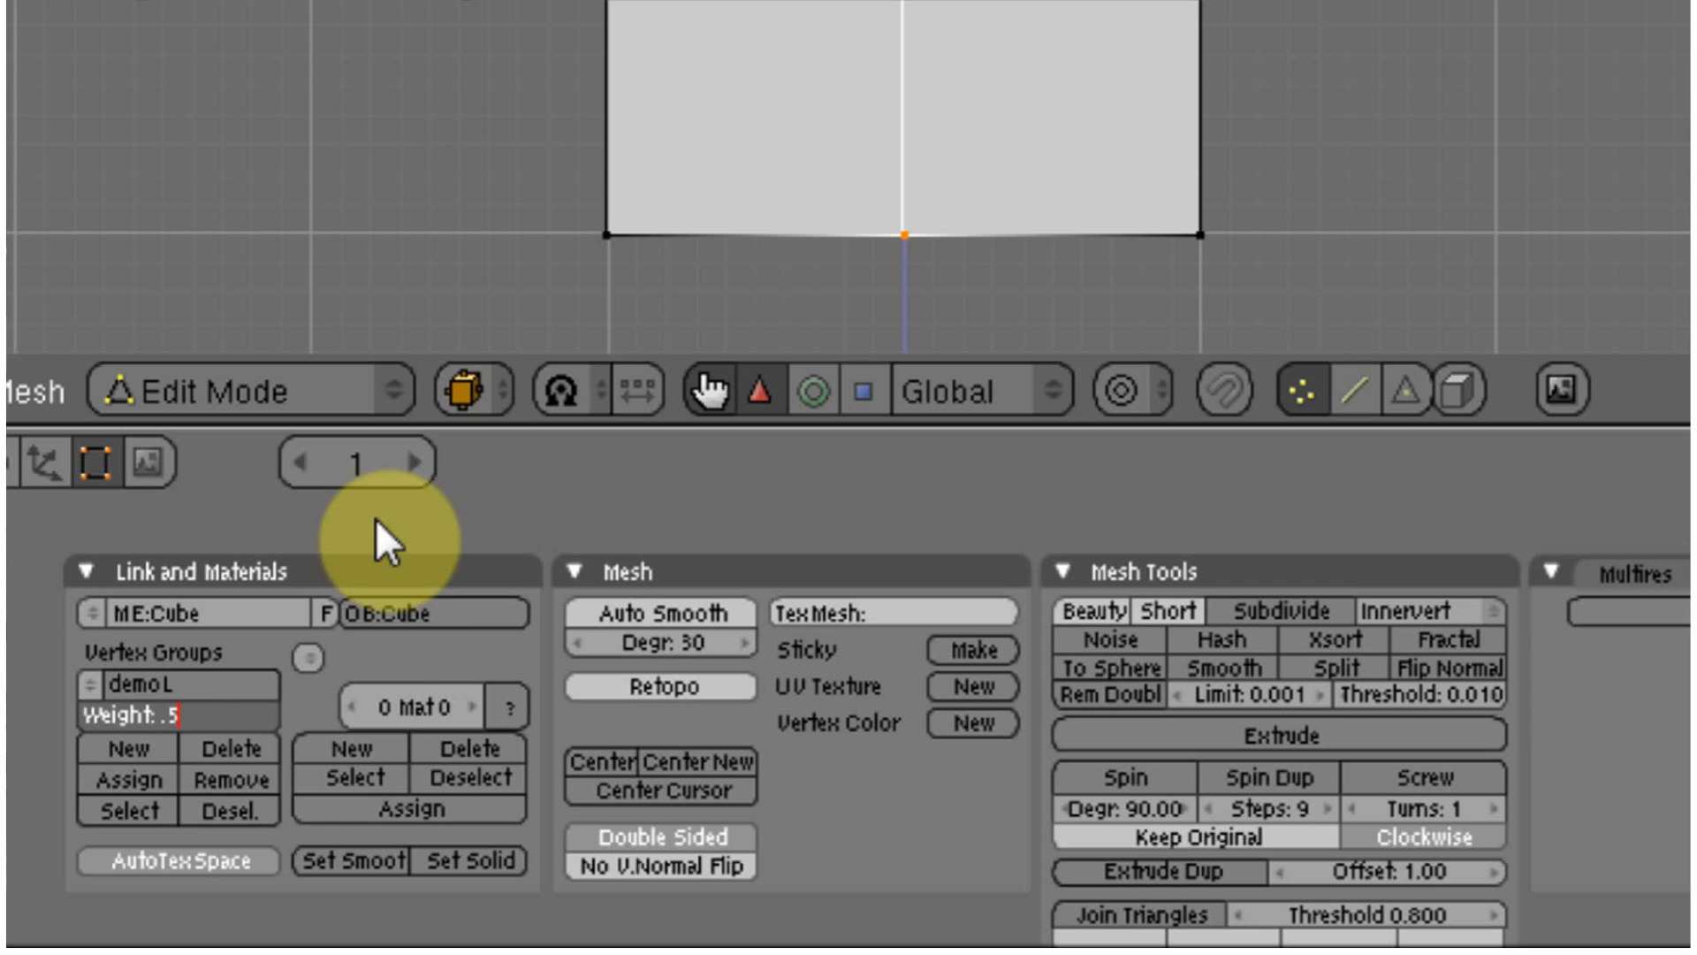
{"action": "key", "text": "Return"}
{"action": "left_click", "coordinate": [108, 776]}
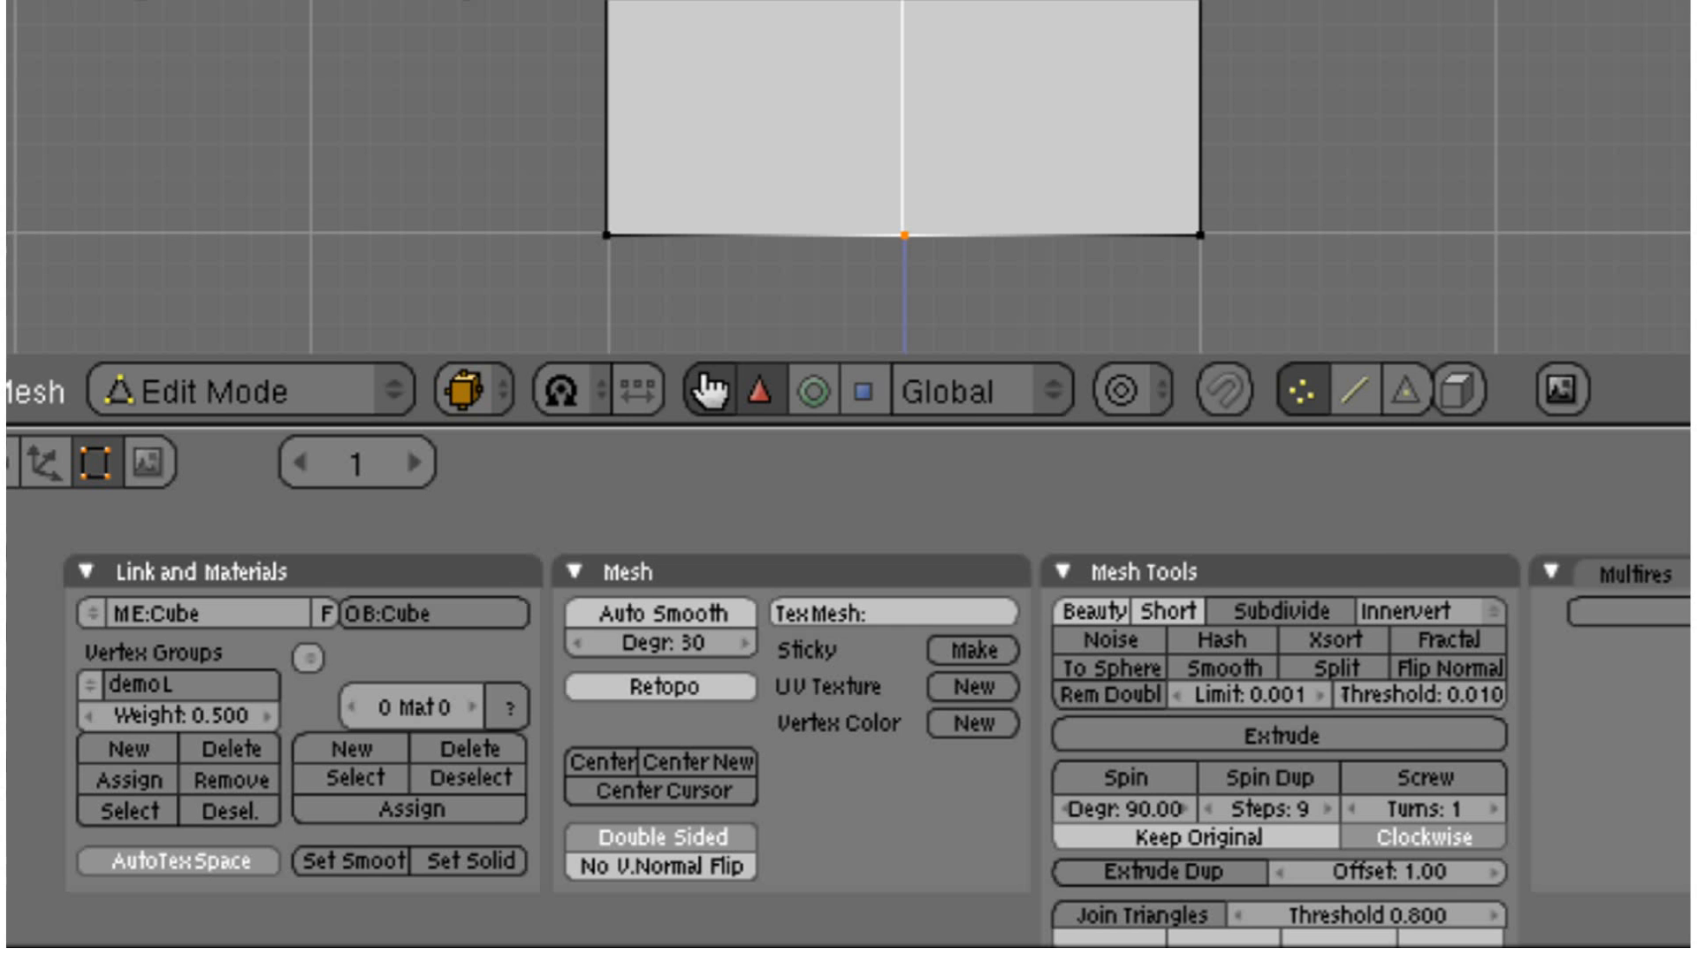
View the cube's group weights in Weight Paint mode, making demoR the active vertex group.
{"action": "key", "text": "ctrl+Tab"}
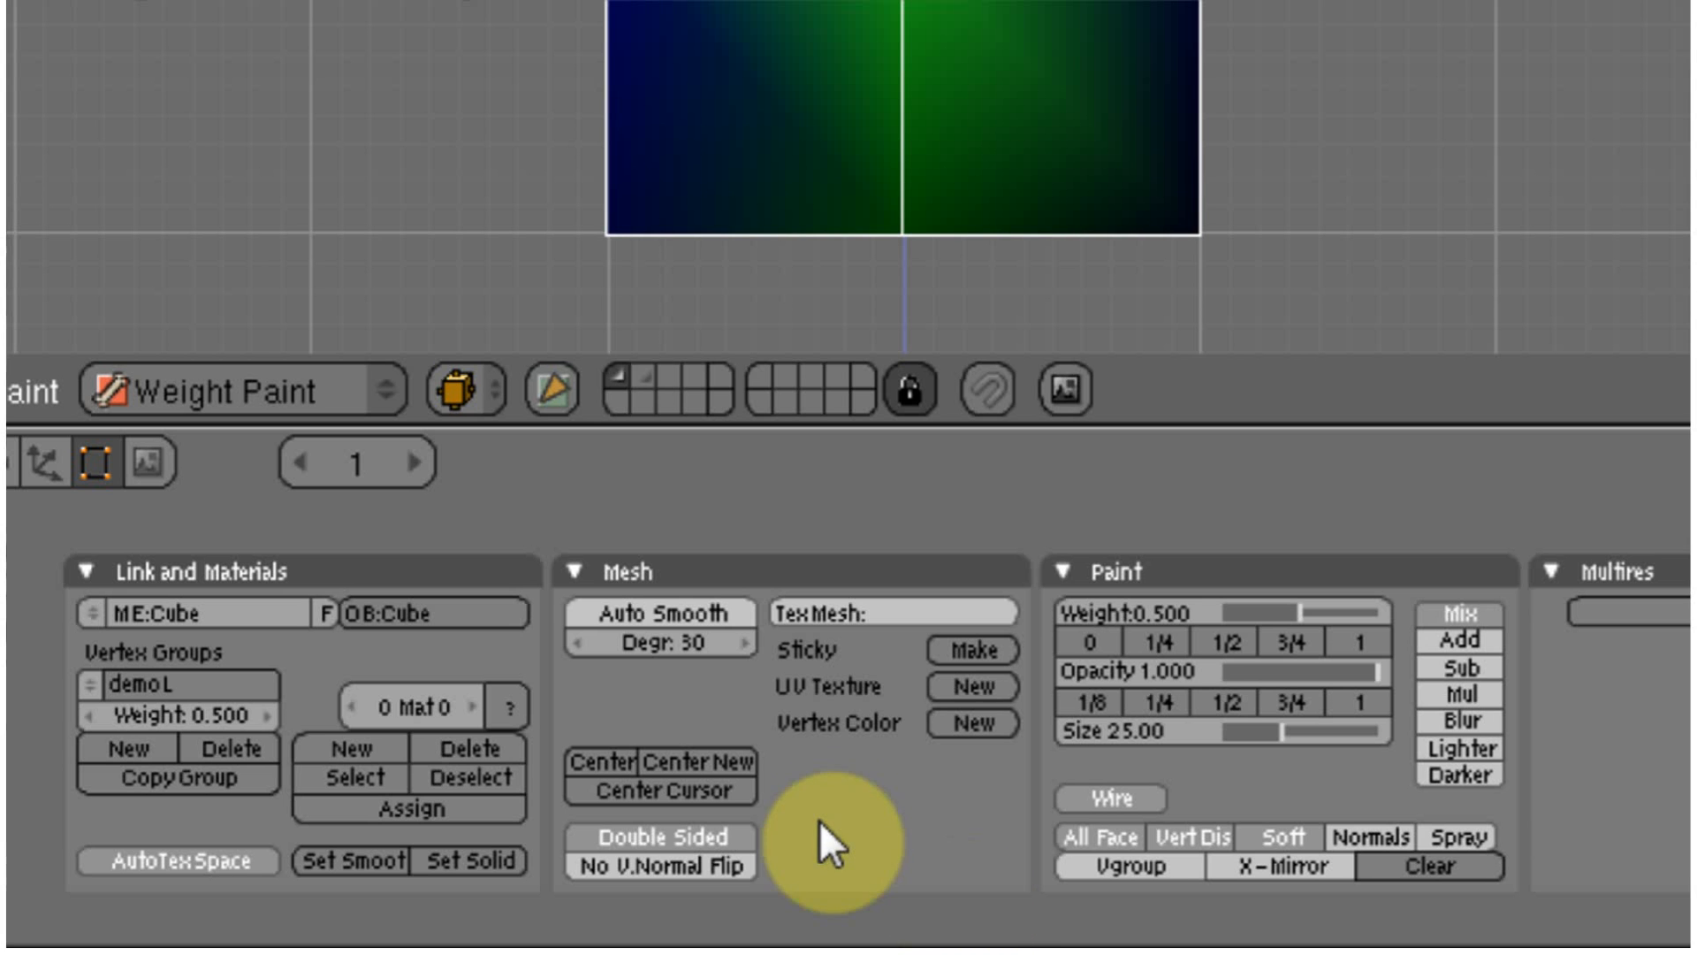
{"action": "left_click", "coordinate": [94, 681]}
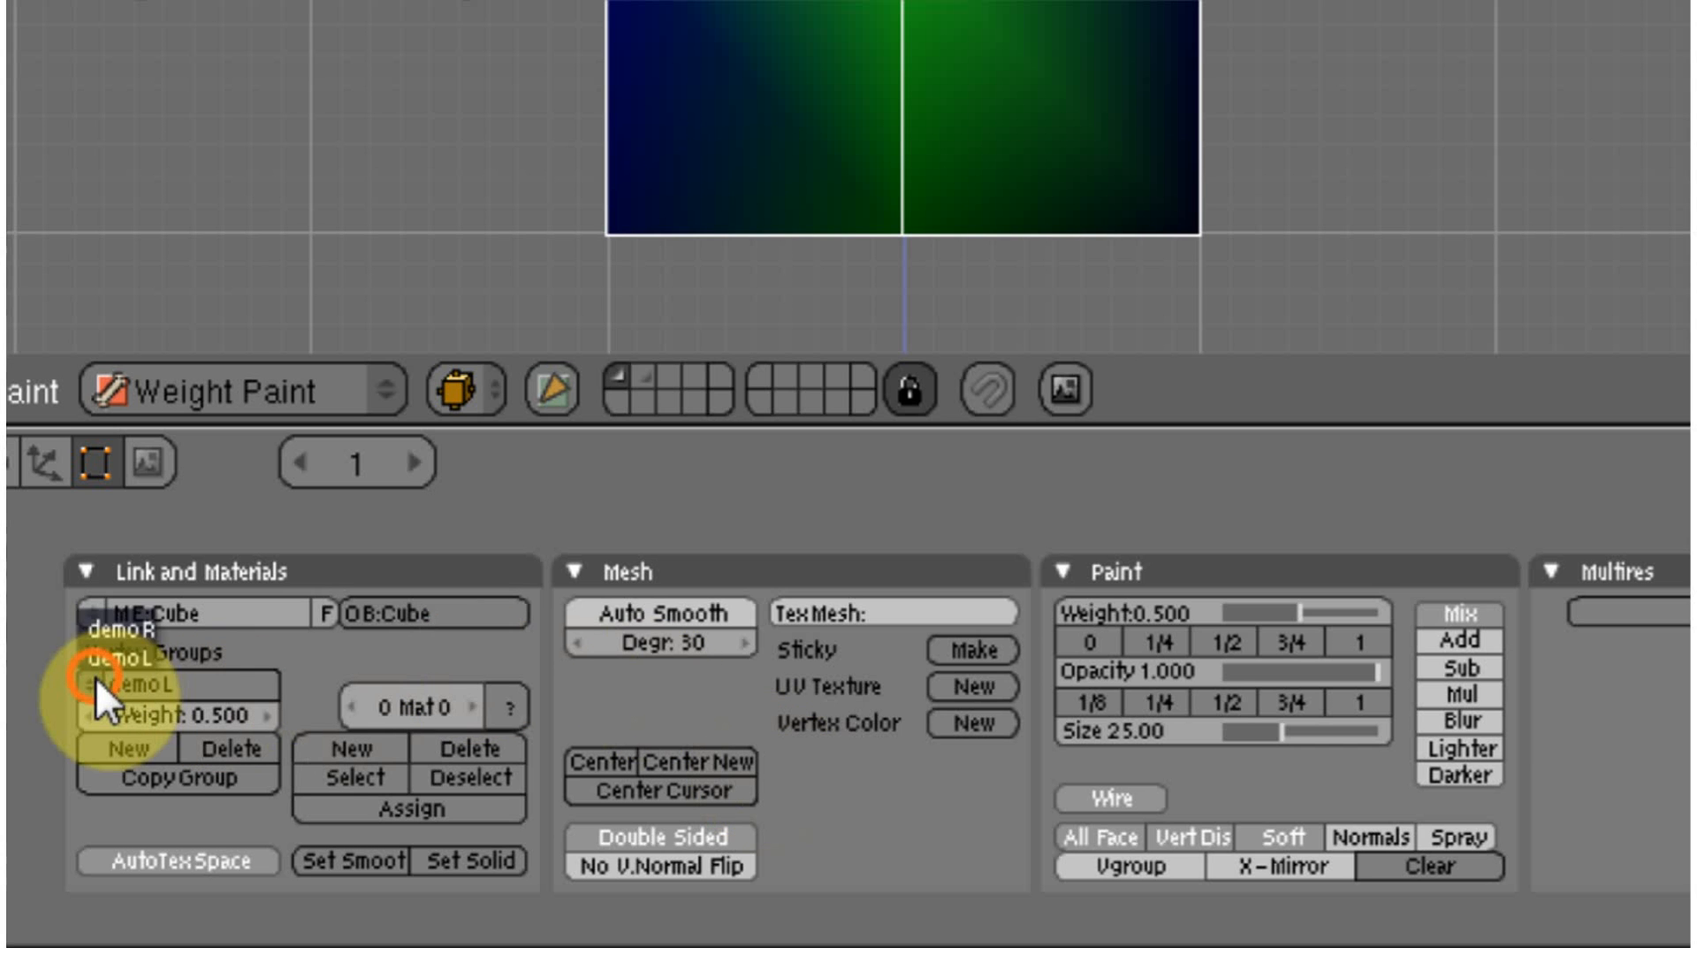
{"action": "left_click", "coordinate": [106, 630]}
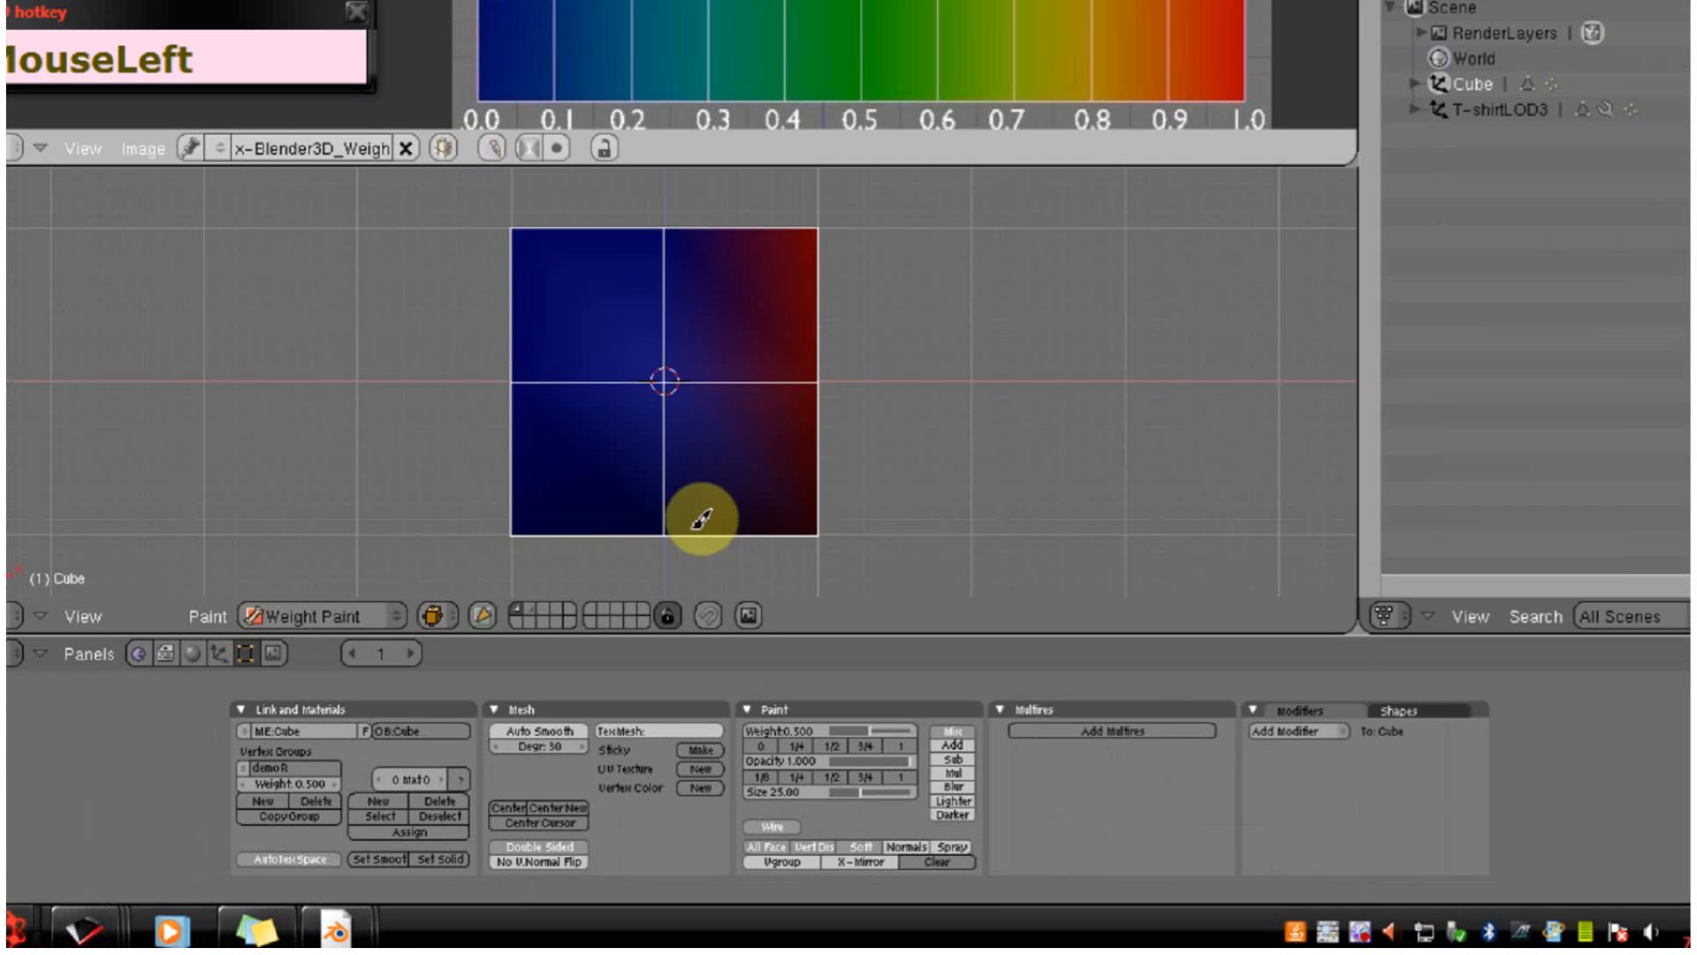
Back in Edit Mode, clear the selection and check demoR's vertices by selecting and deselecting the group's members.
{"action": "key", "text": "Tab"}
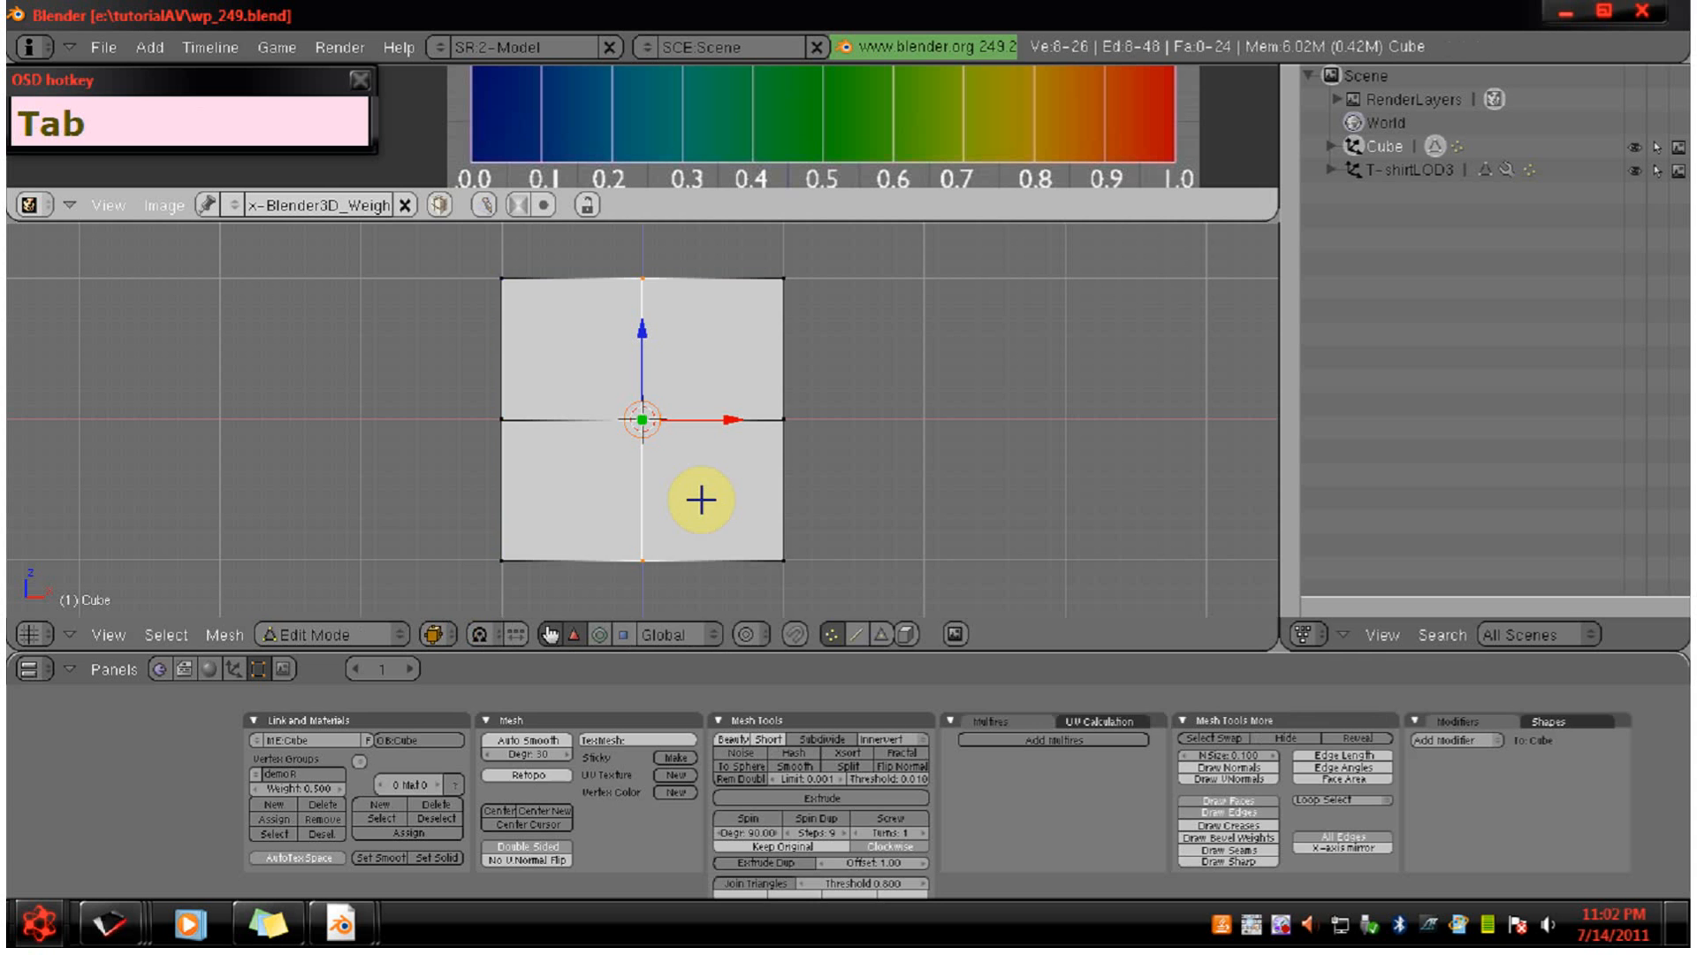
{"action": "key", "text": "a"}
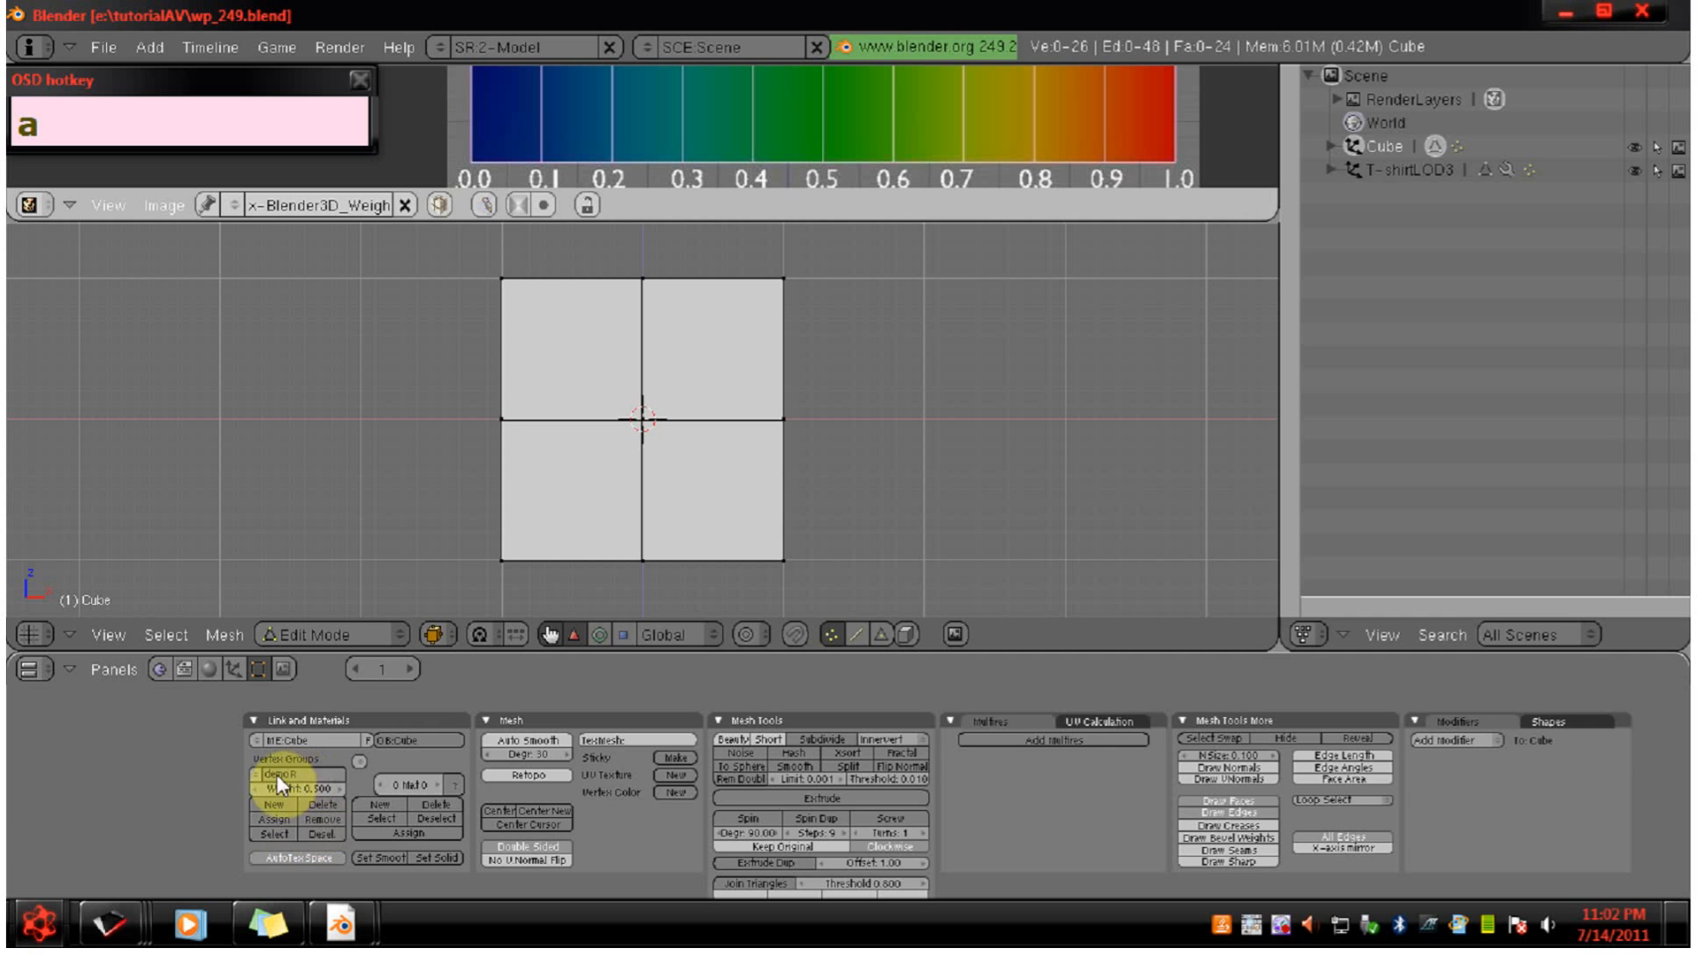
{"action": "left_click", "coordinate": [274, 833]}
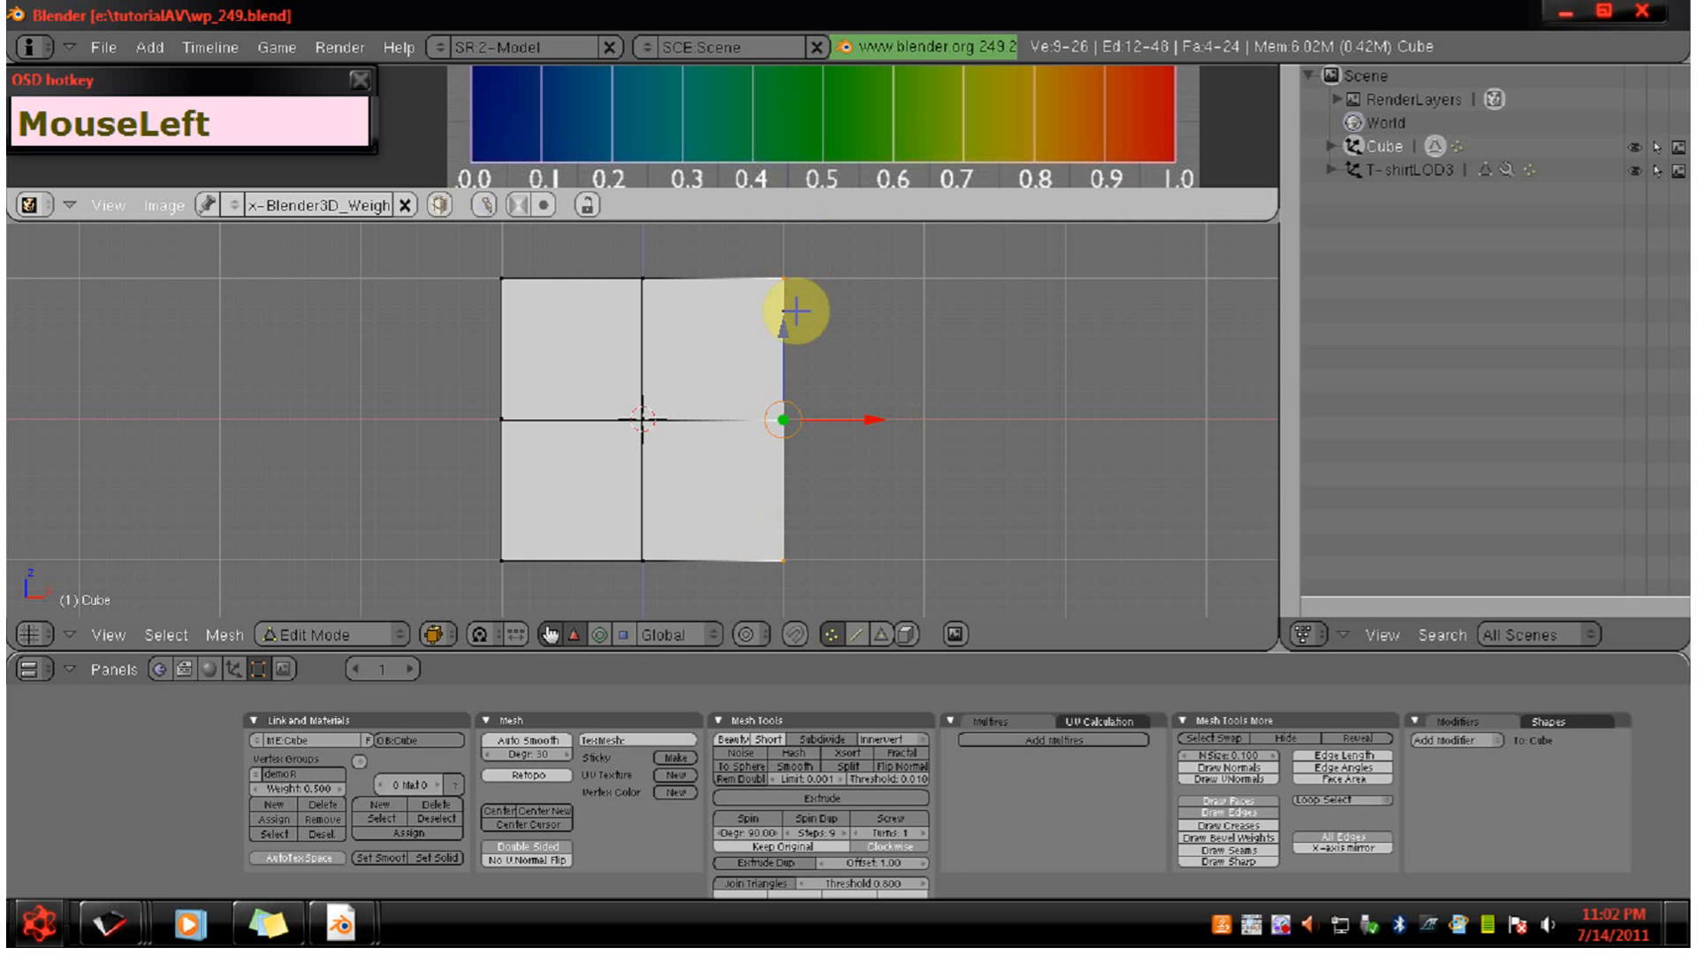
{"action": "left_click", "coordinate": [320, 835]}
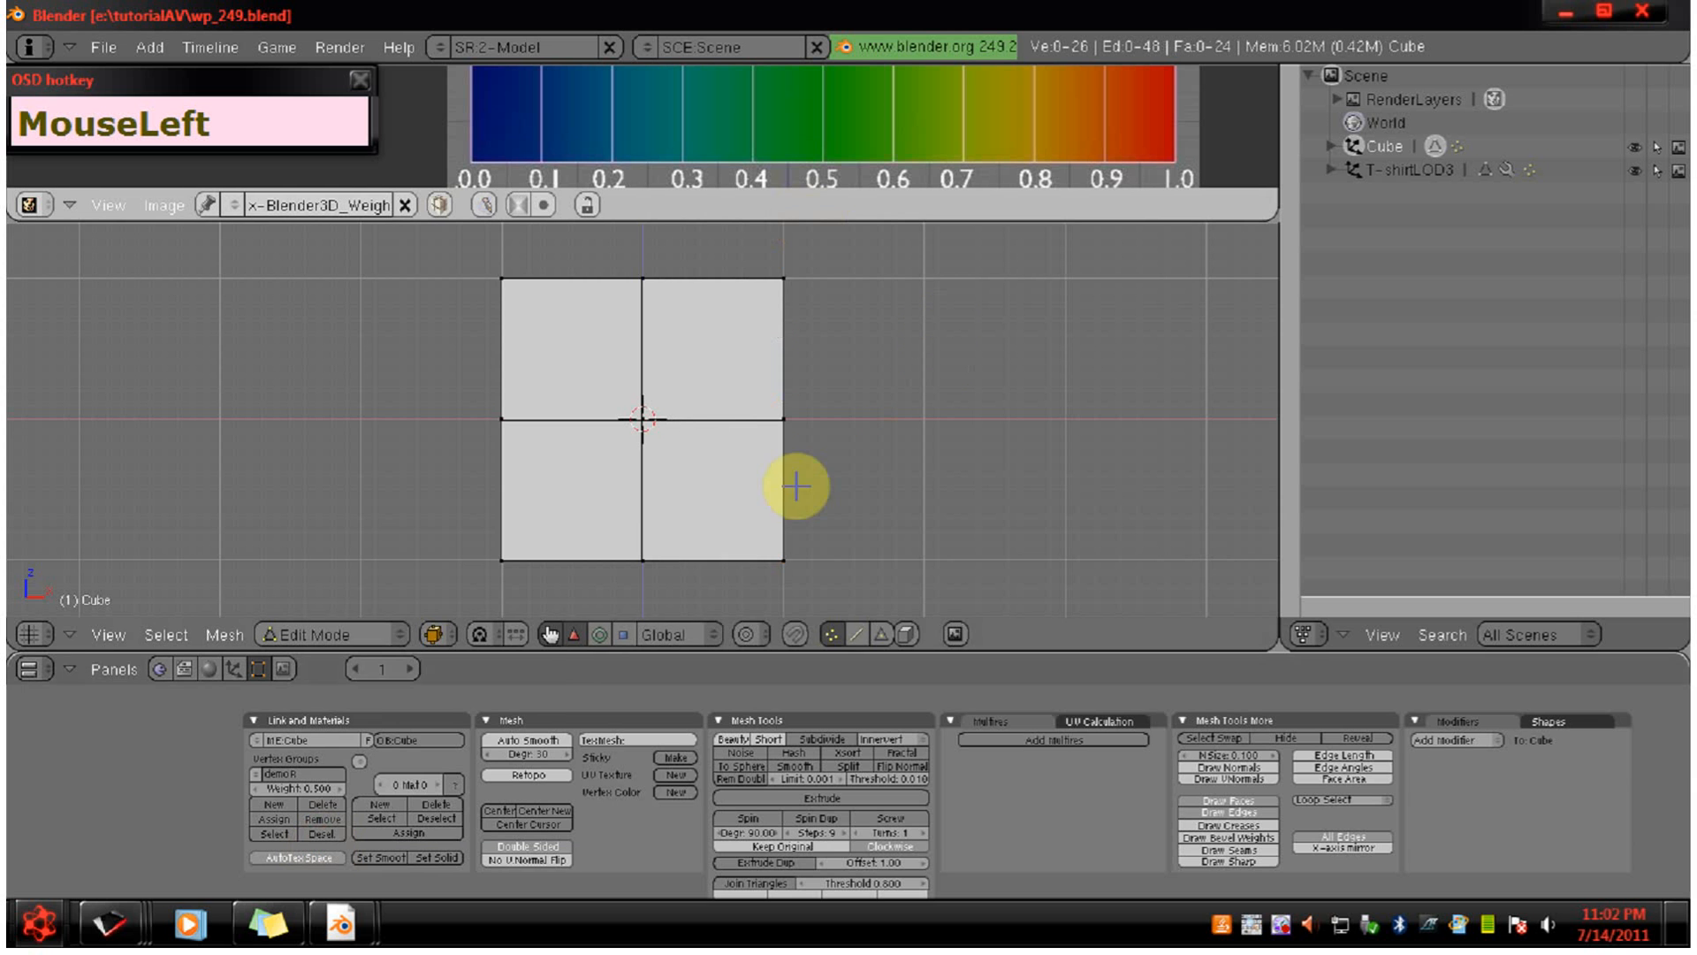
Make demoL the active vertex group and check its members by selecting and deselecting them.
{"action": "left_click", "coordinate": [258, 773]}
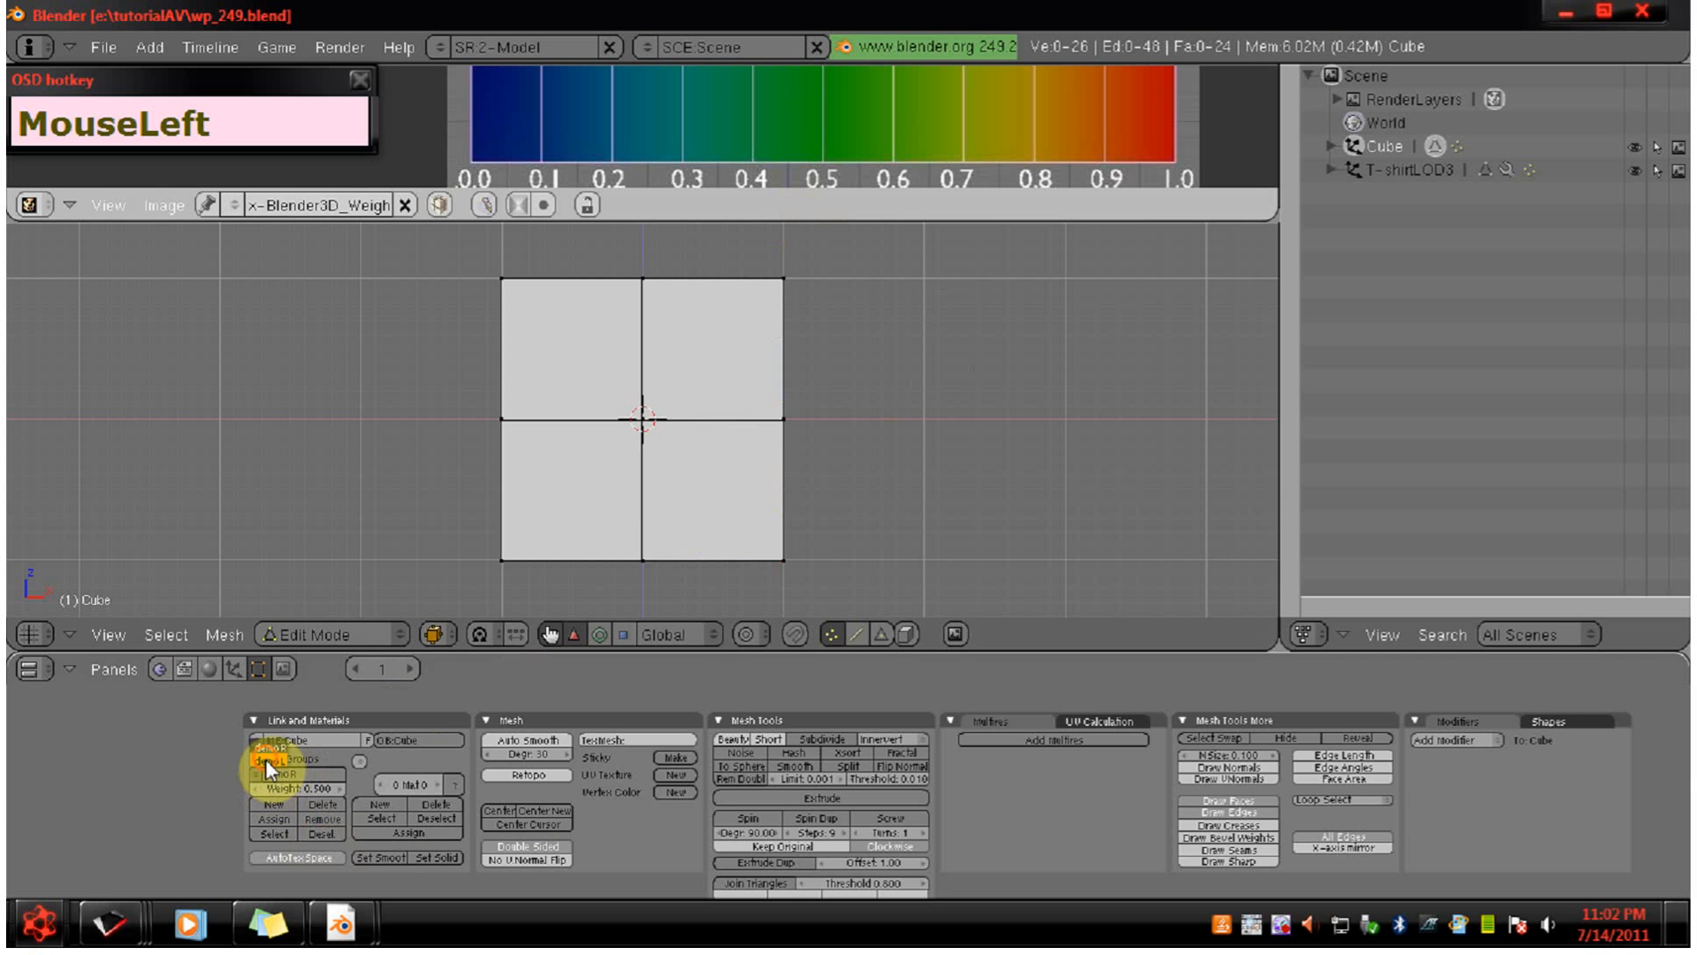
{"action": "left_click", "coordinate": [265, 759]}
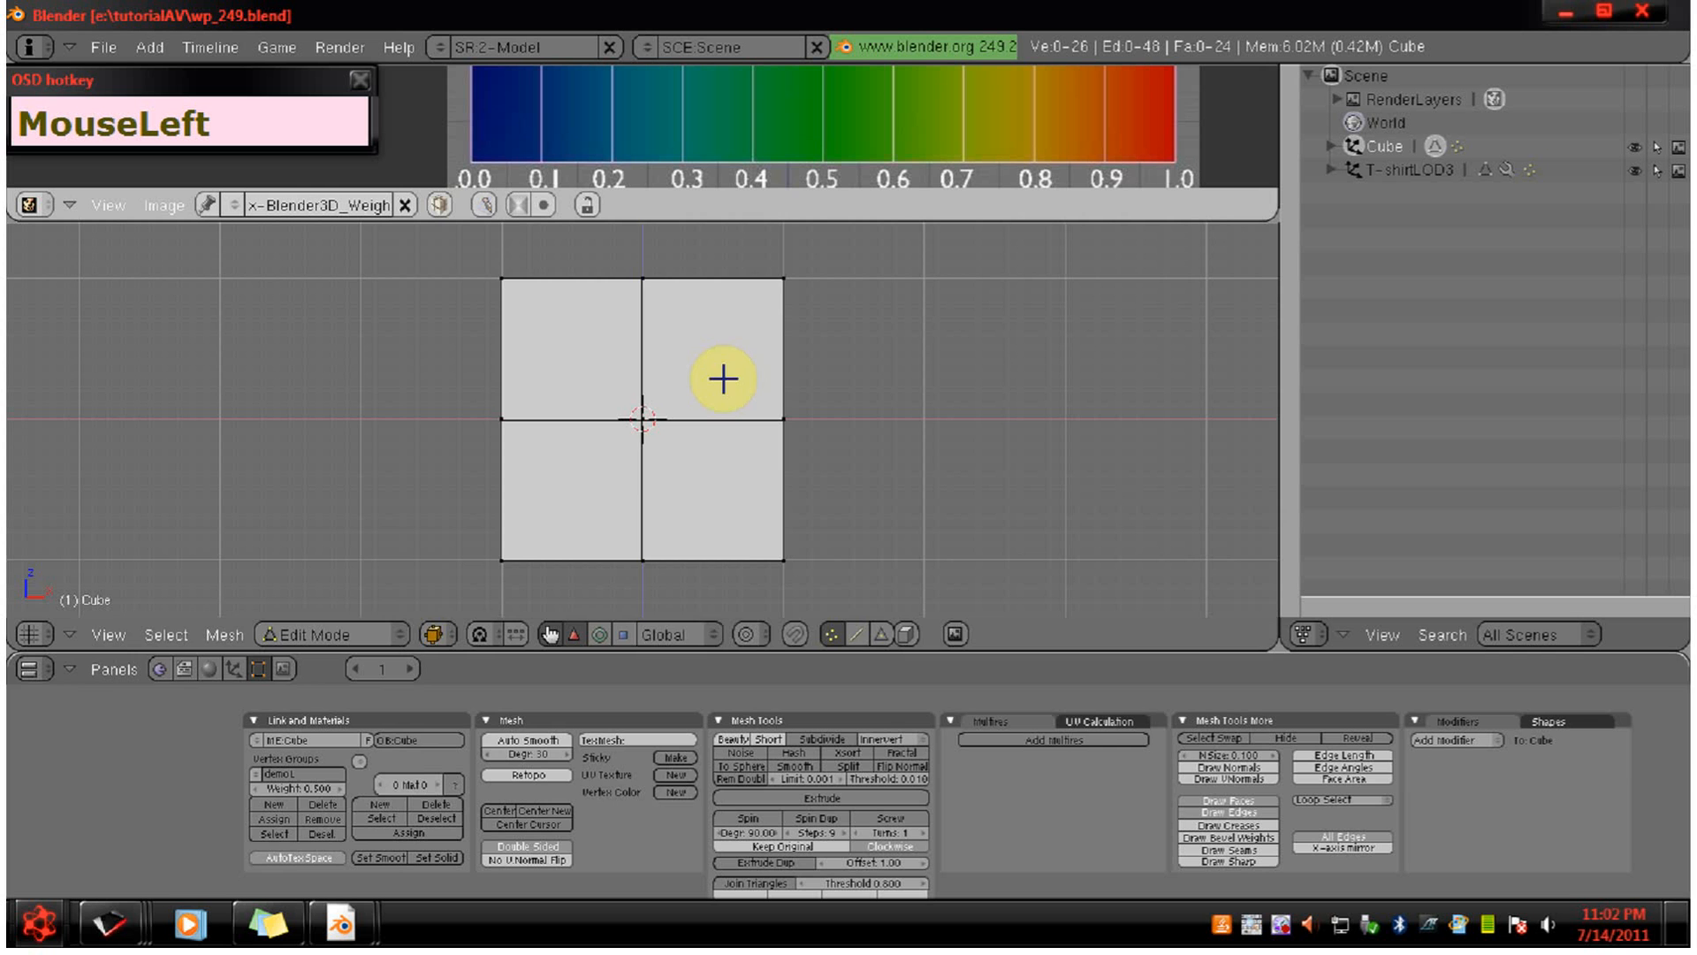
{"action": "left_click", "coordinate": [275, 834]}
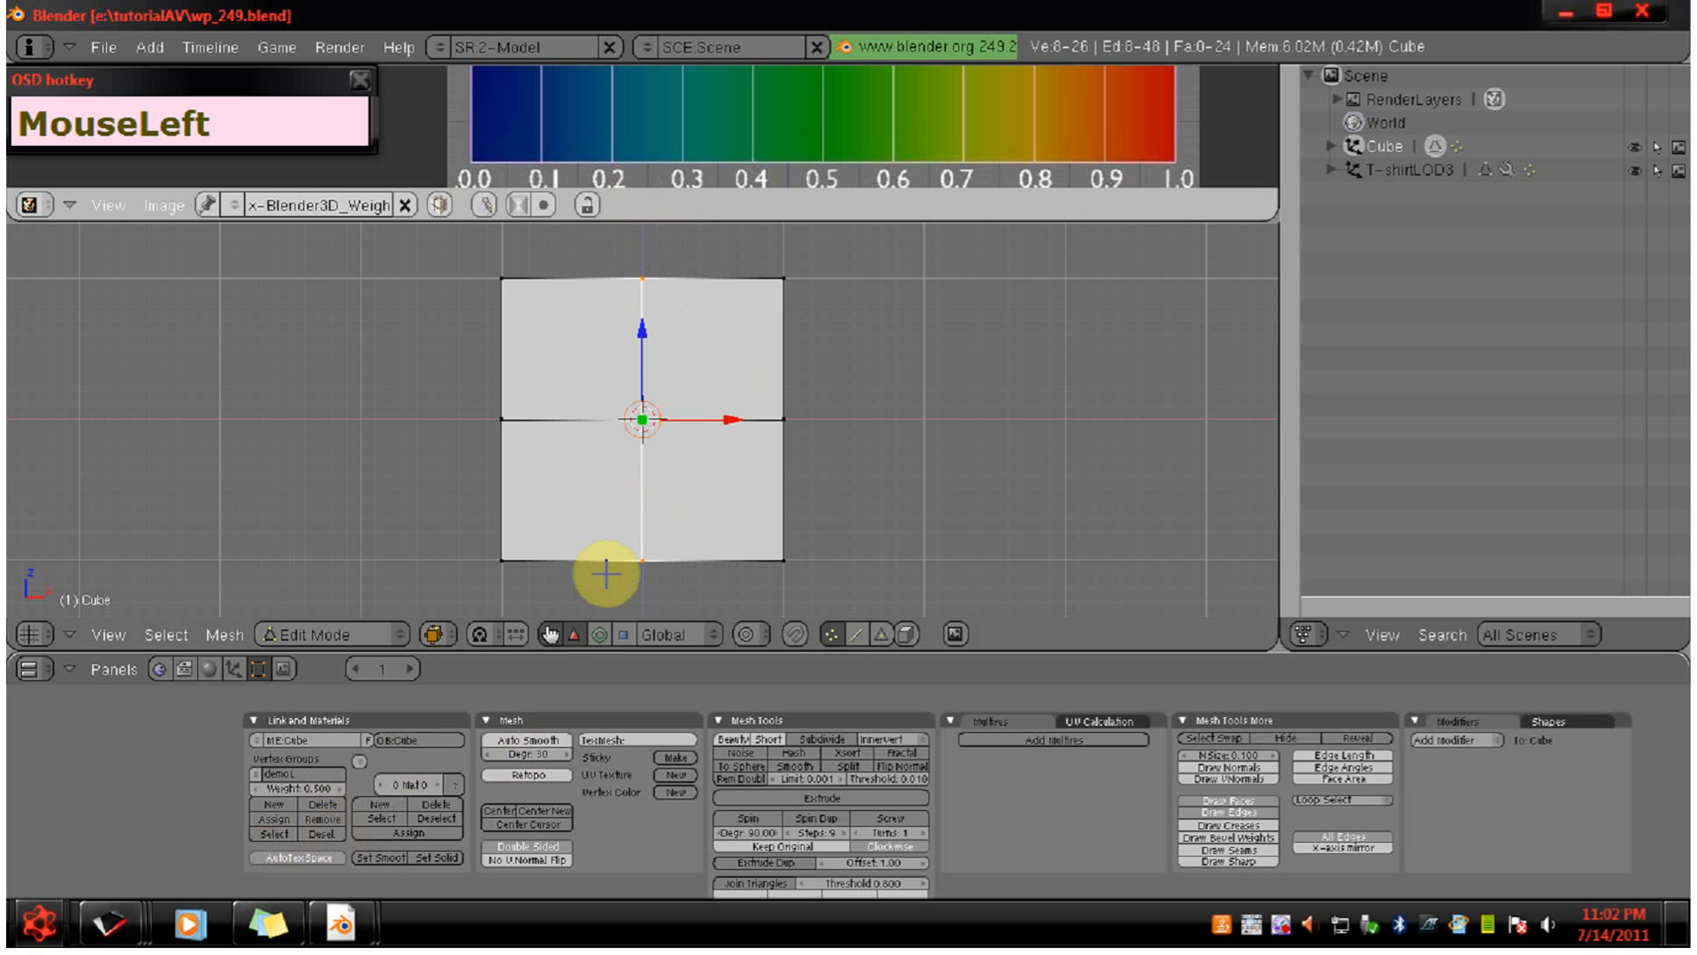
{"action": "left_click", "coordinate": [316, 835]}
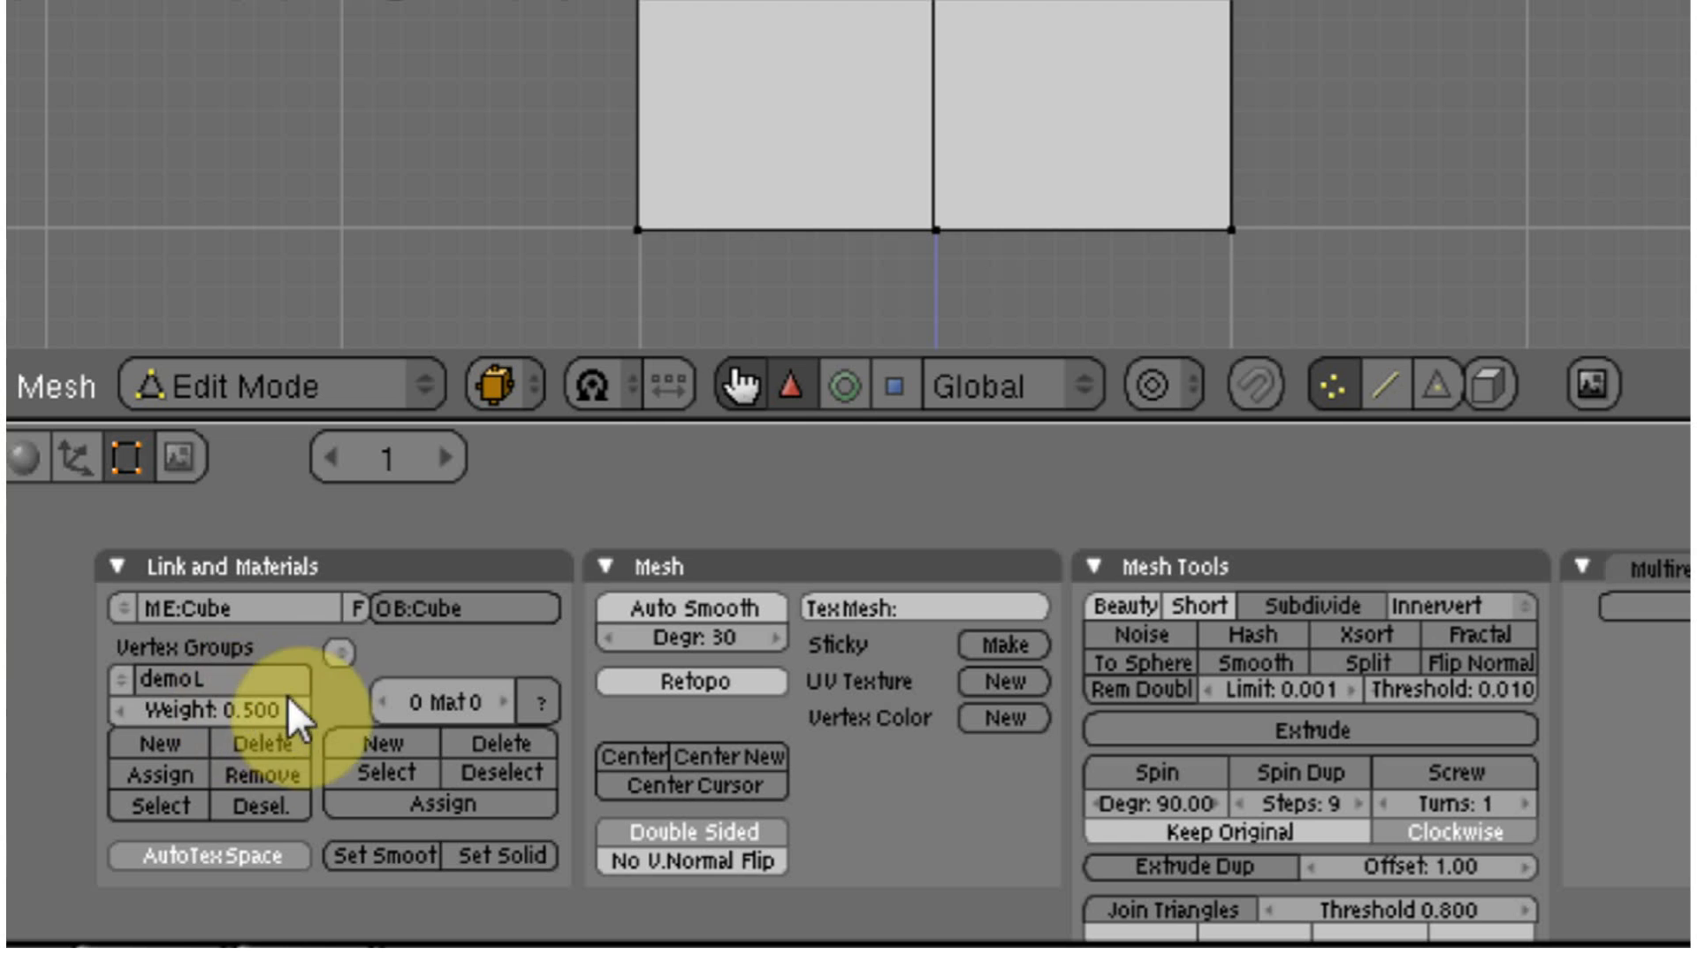
Delete the demoL vertex group and assign all of the cube's vertices to demoR with a weight of 1.
{"action": "left_click", "coordinate": [262, 741]}
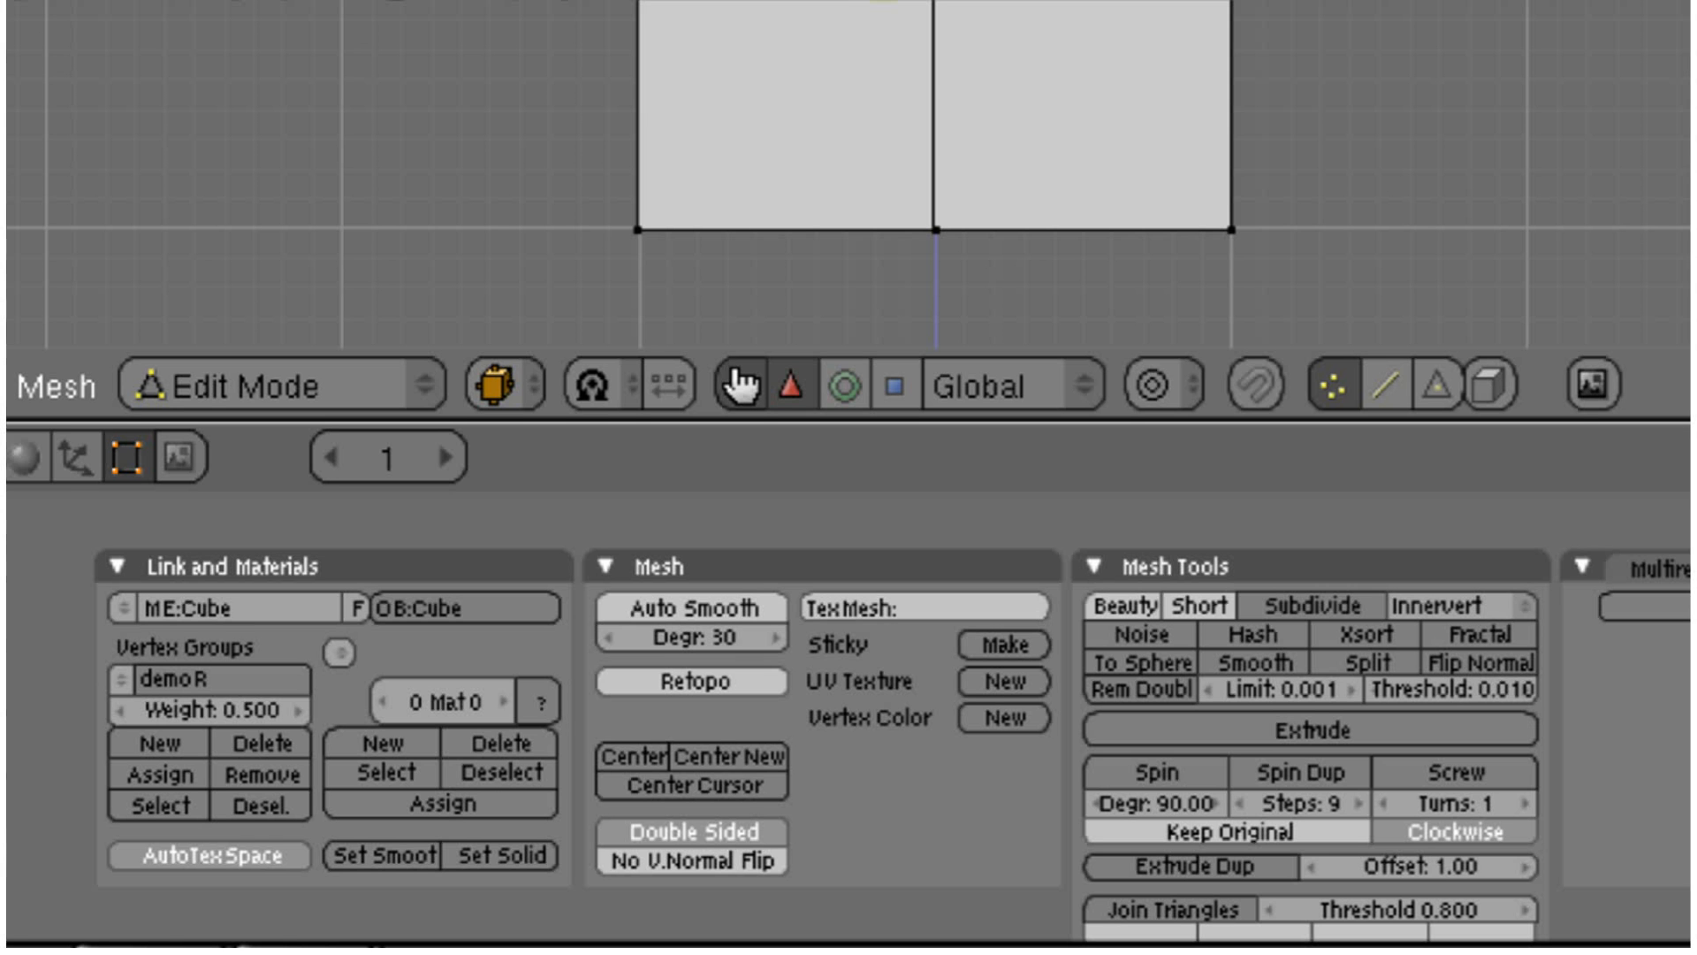
{"action": "key", "text": "a"}
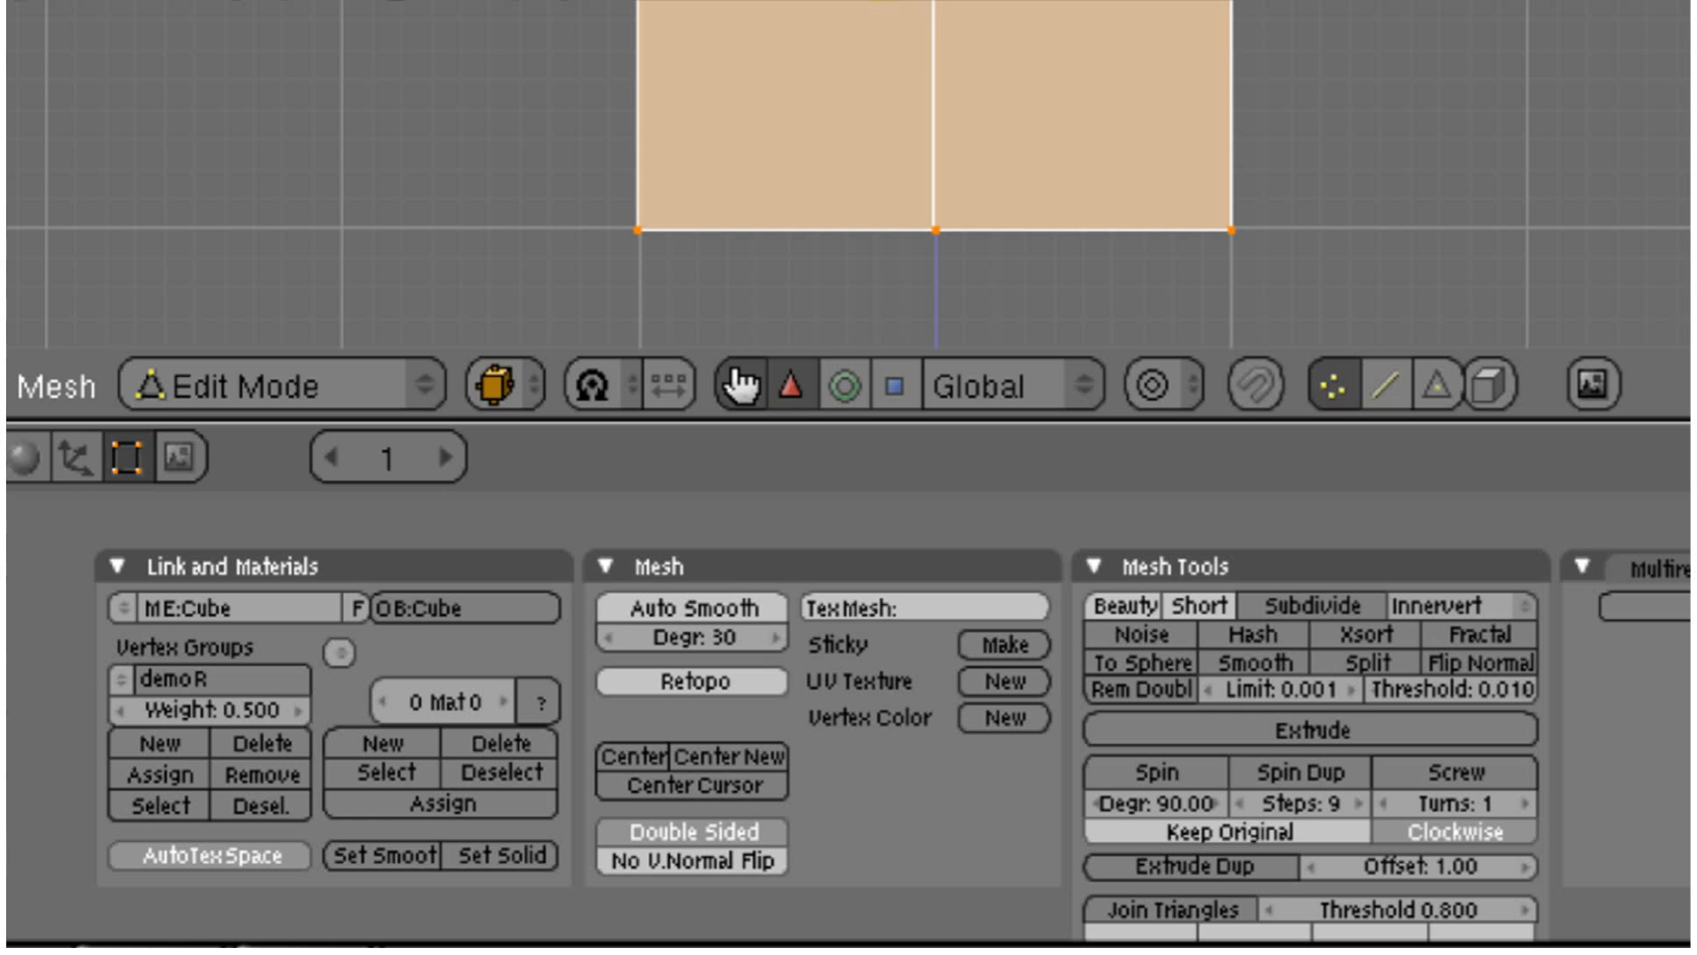
{"action": "left_click", "coordinate": [251, 703]}
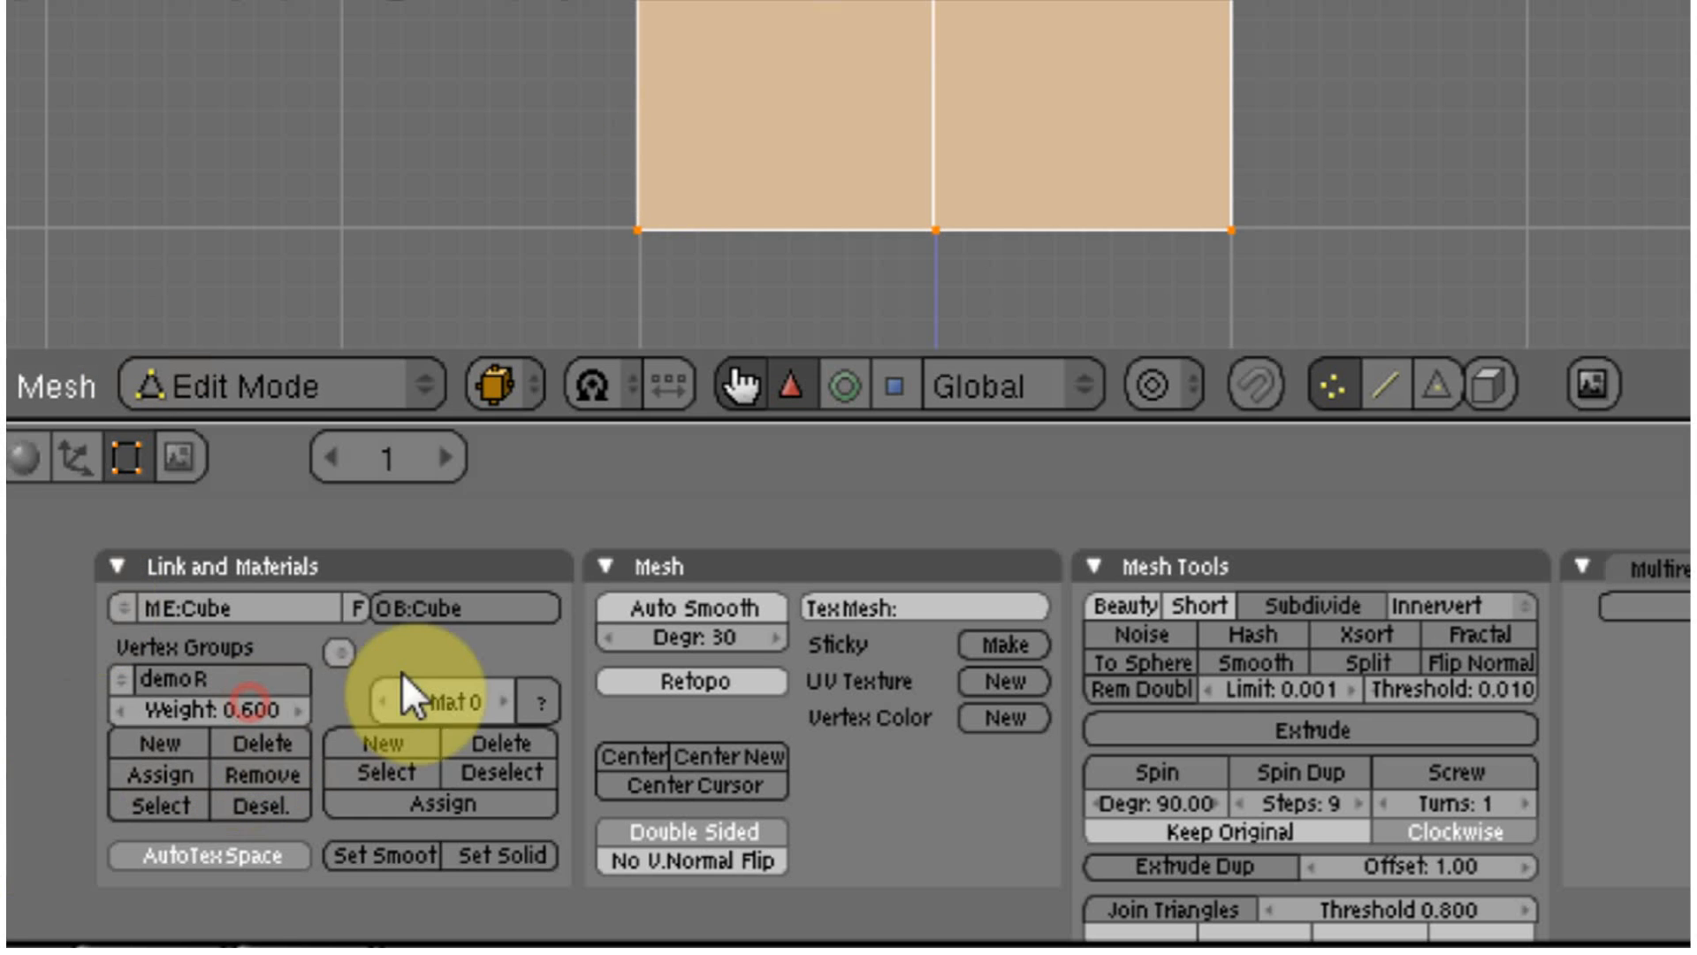
{"action": "left_click", "coordinate": [189, 717]}
{"action": "type", "text": "1"}
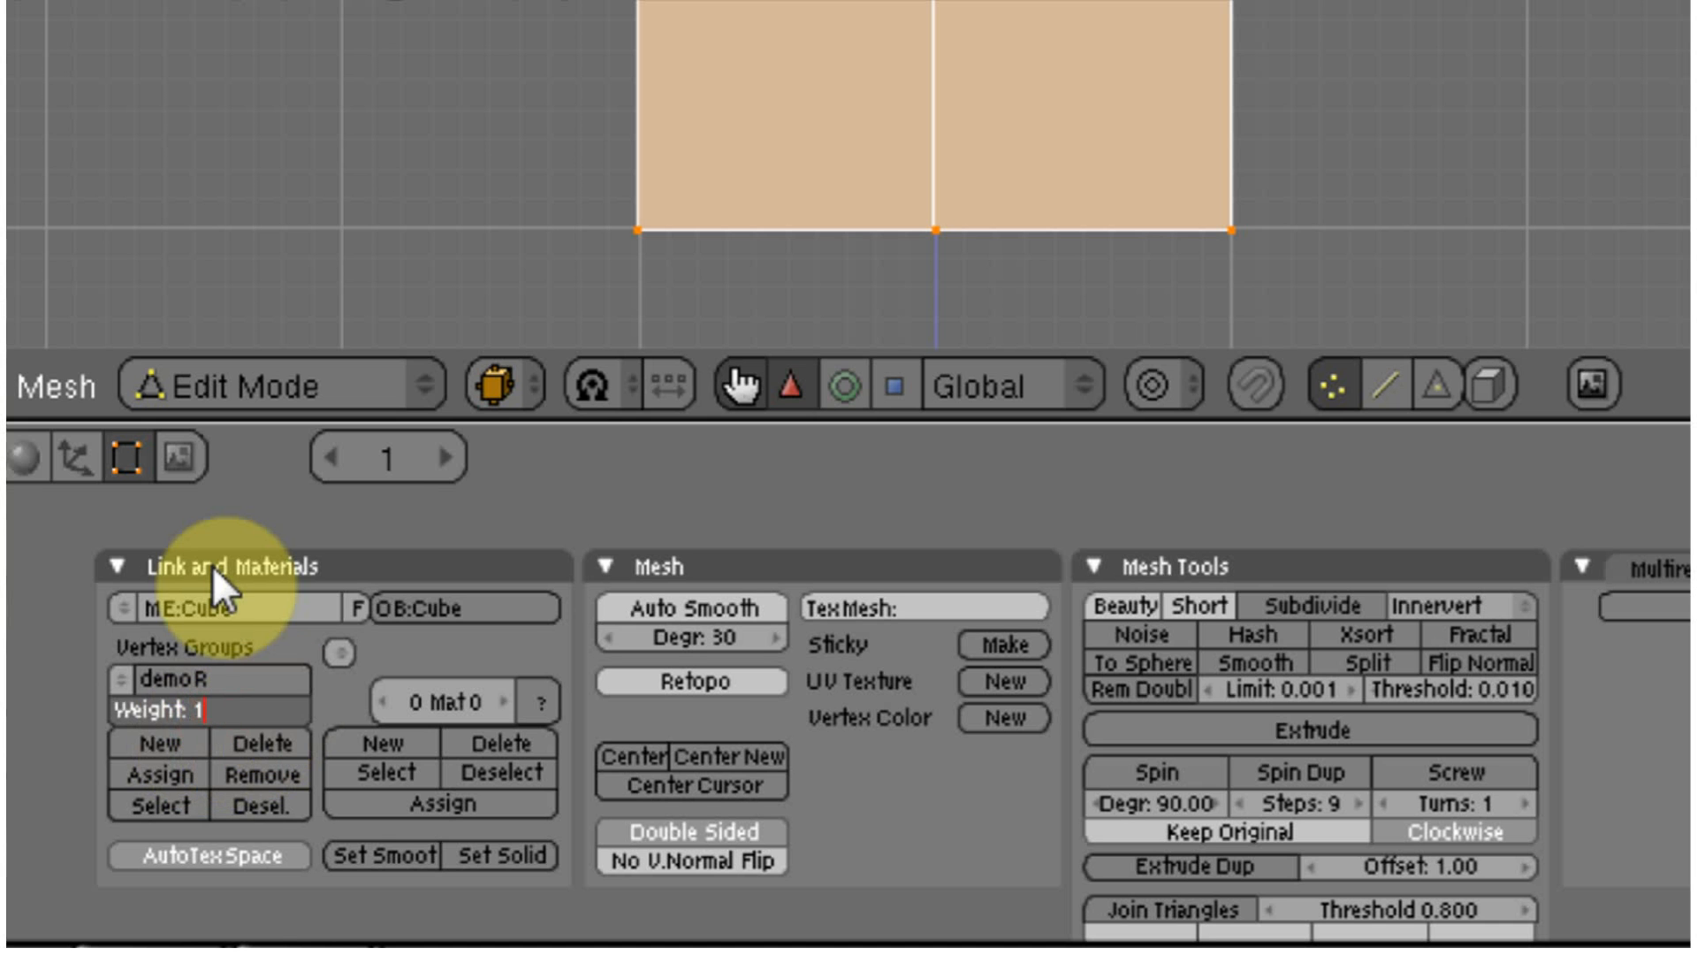
{"action": "key", "text": "Return"}
{"action": "left_click", "coordinate": [168, 773]}
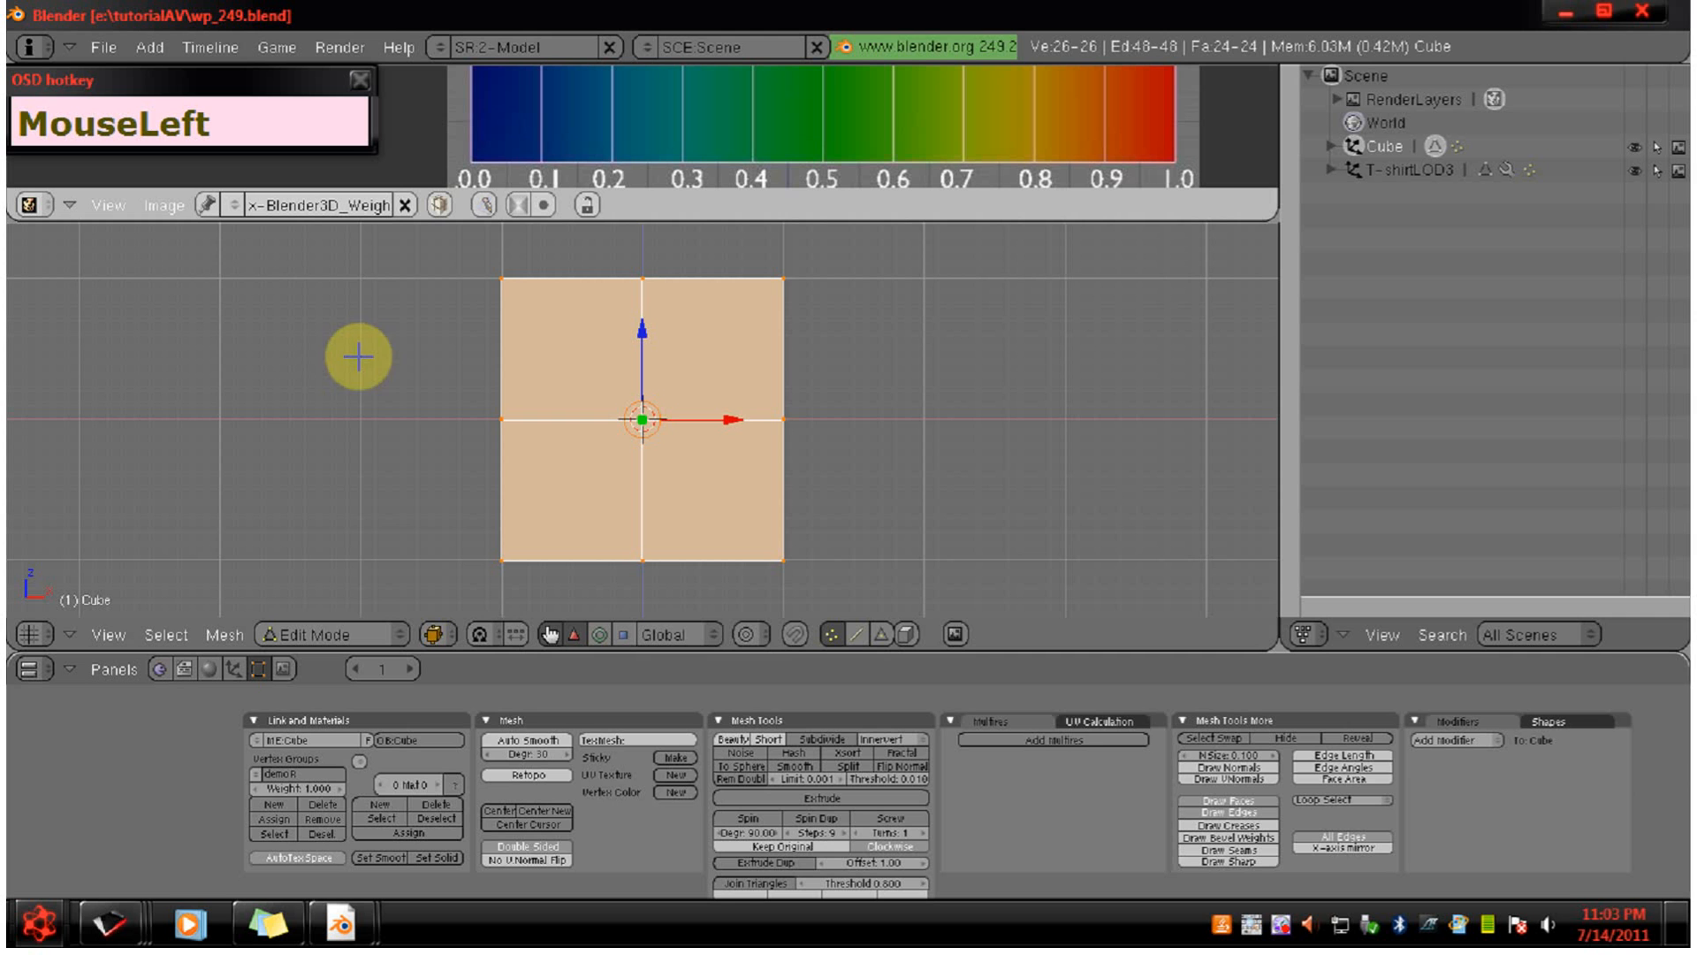
Show the Transform Properties and inspect the vertex group weight of the single vertex at the cube's centre.
{"action": "key", "text": "n"}
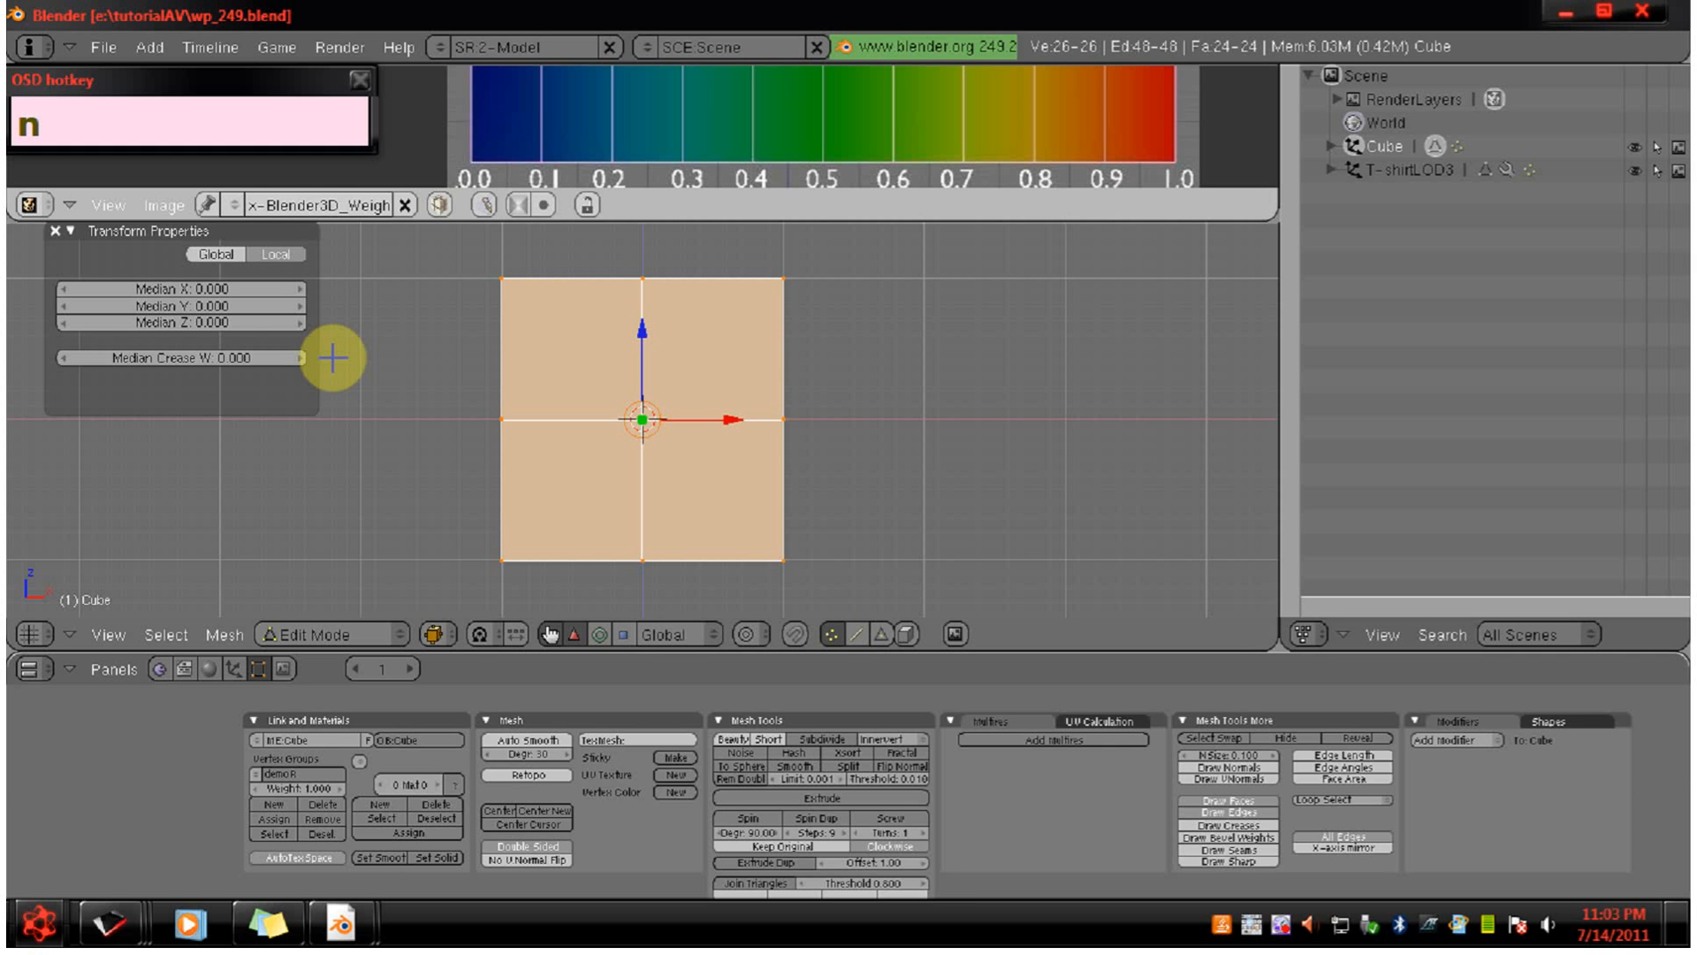
{"action": "key", "text": "a"}
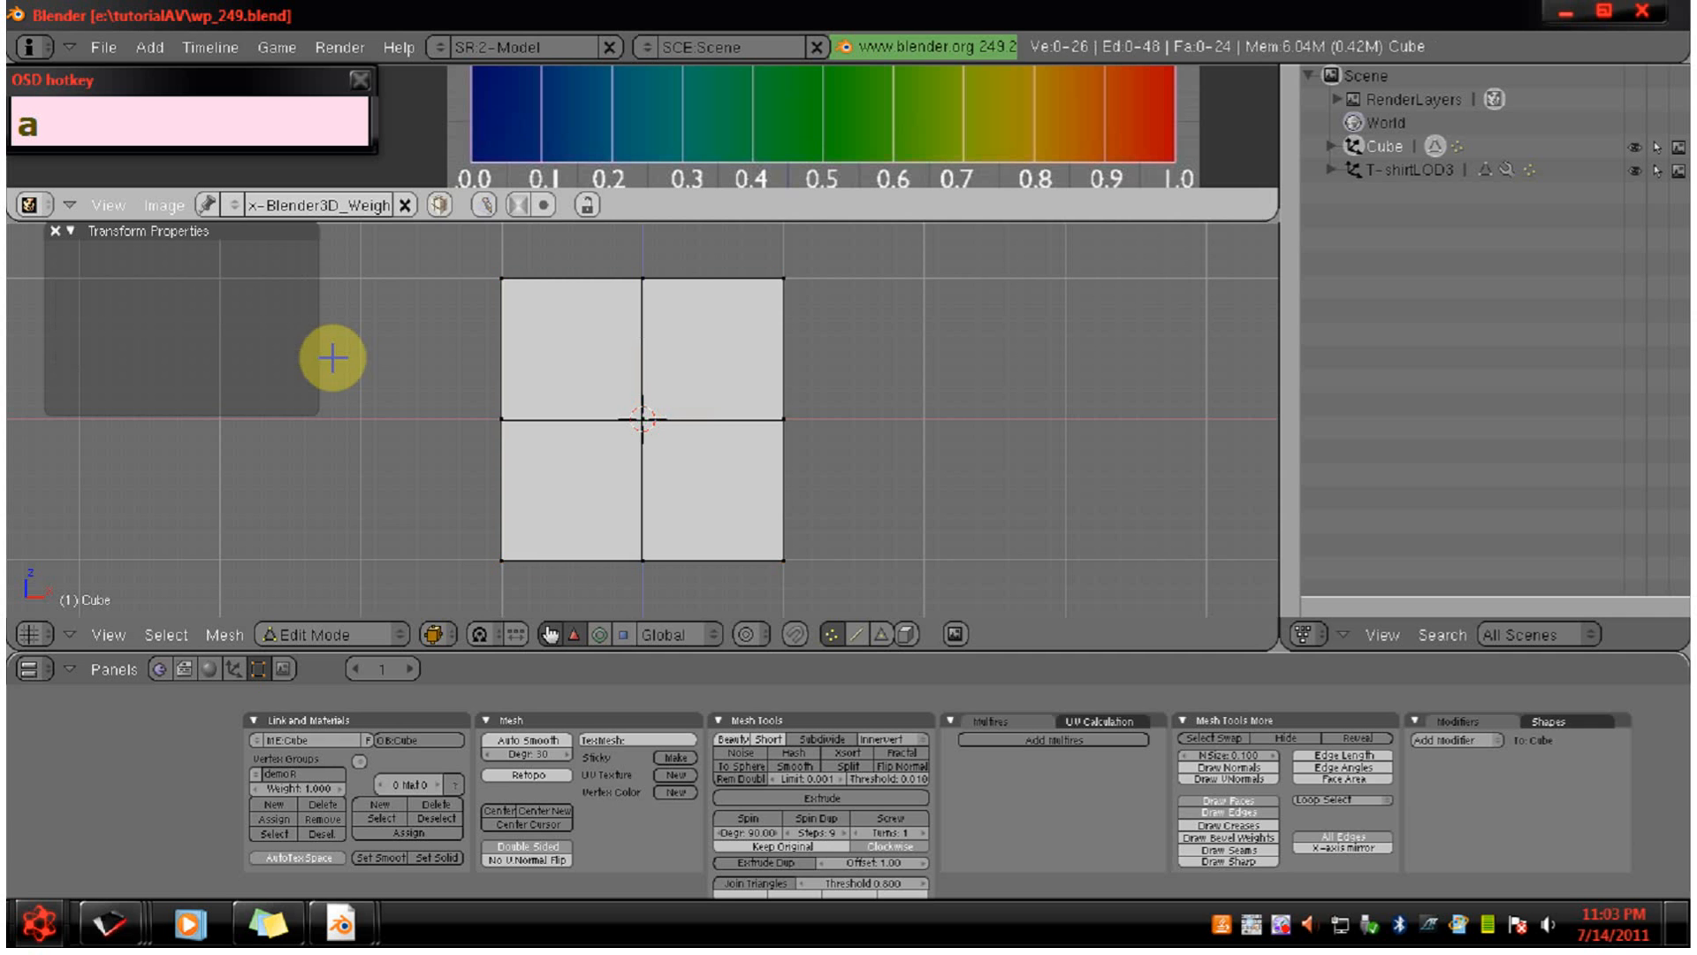
{"action": "right_click", "coordinate": [651, 418]}
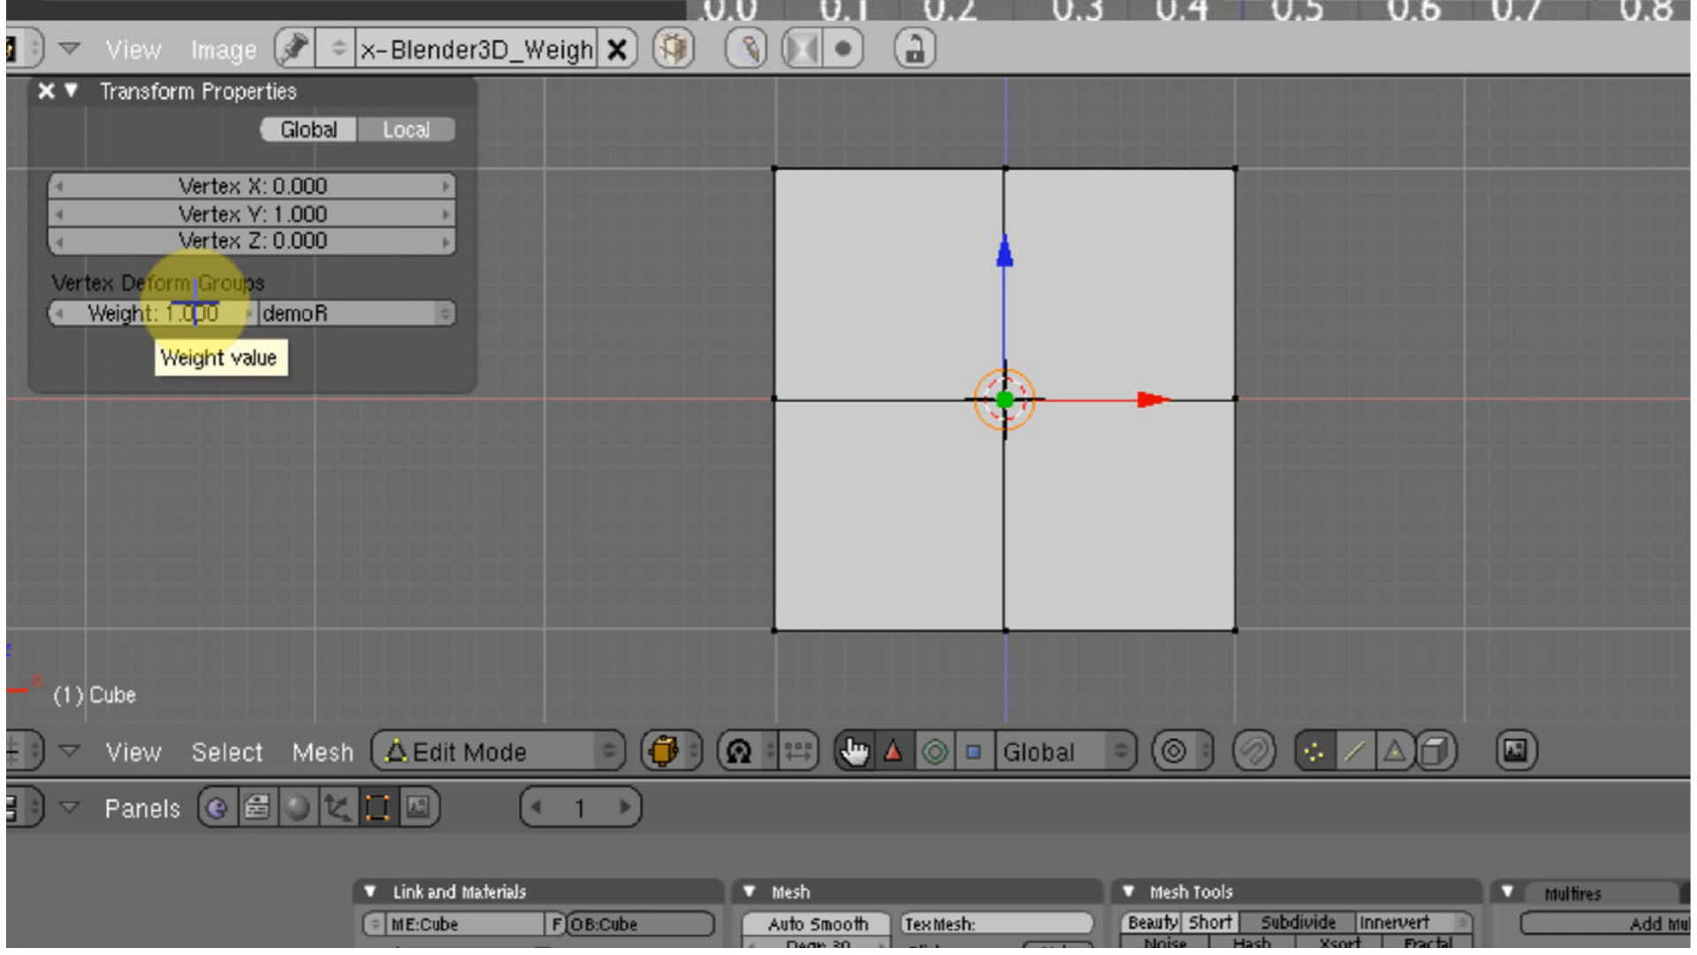
{"action": "left_click", "coordinate": [423, 313]}
{"action": "left_click", "coordinate": [383, 283]}
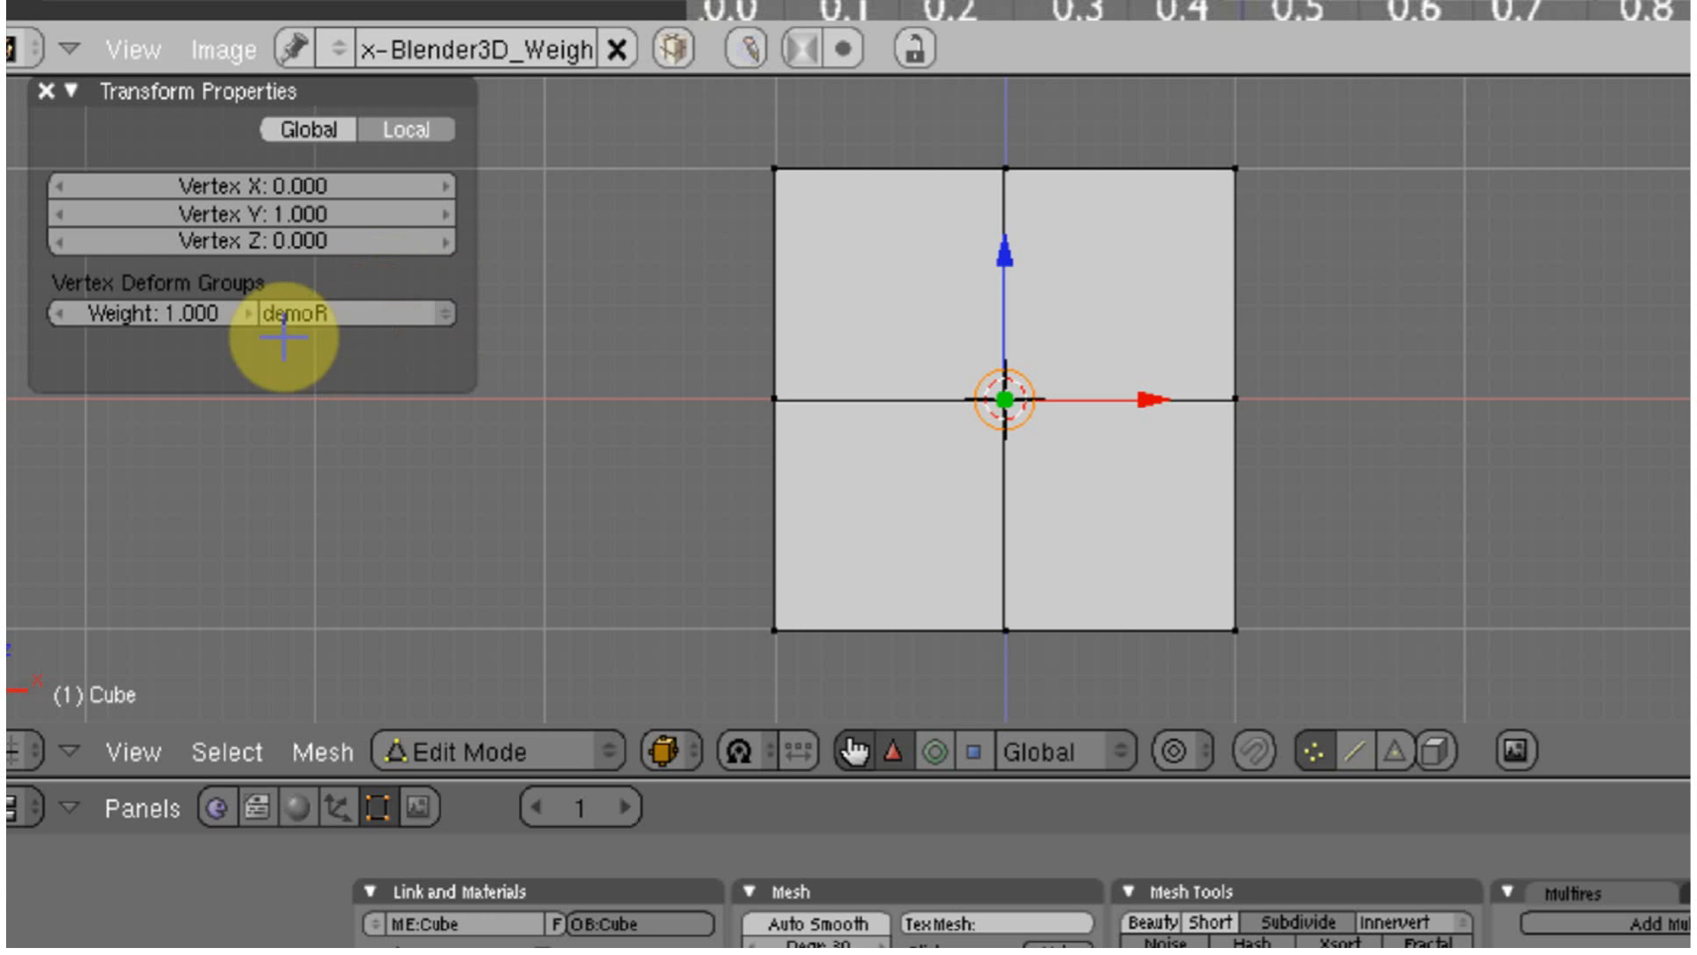
{"action": "left_click", "coordinate": [382, 376]}
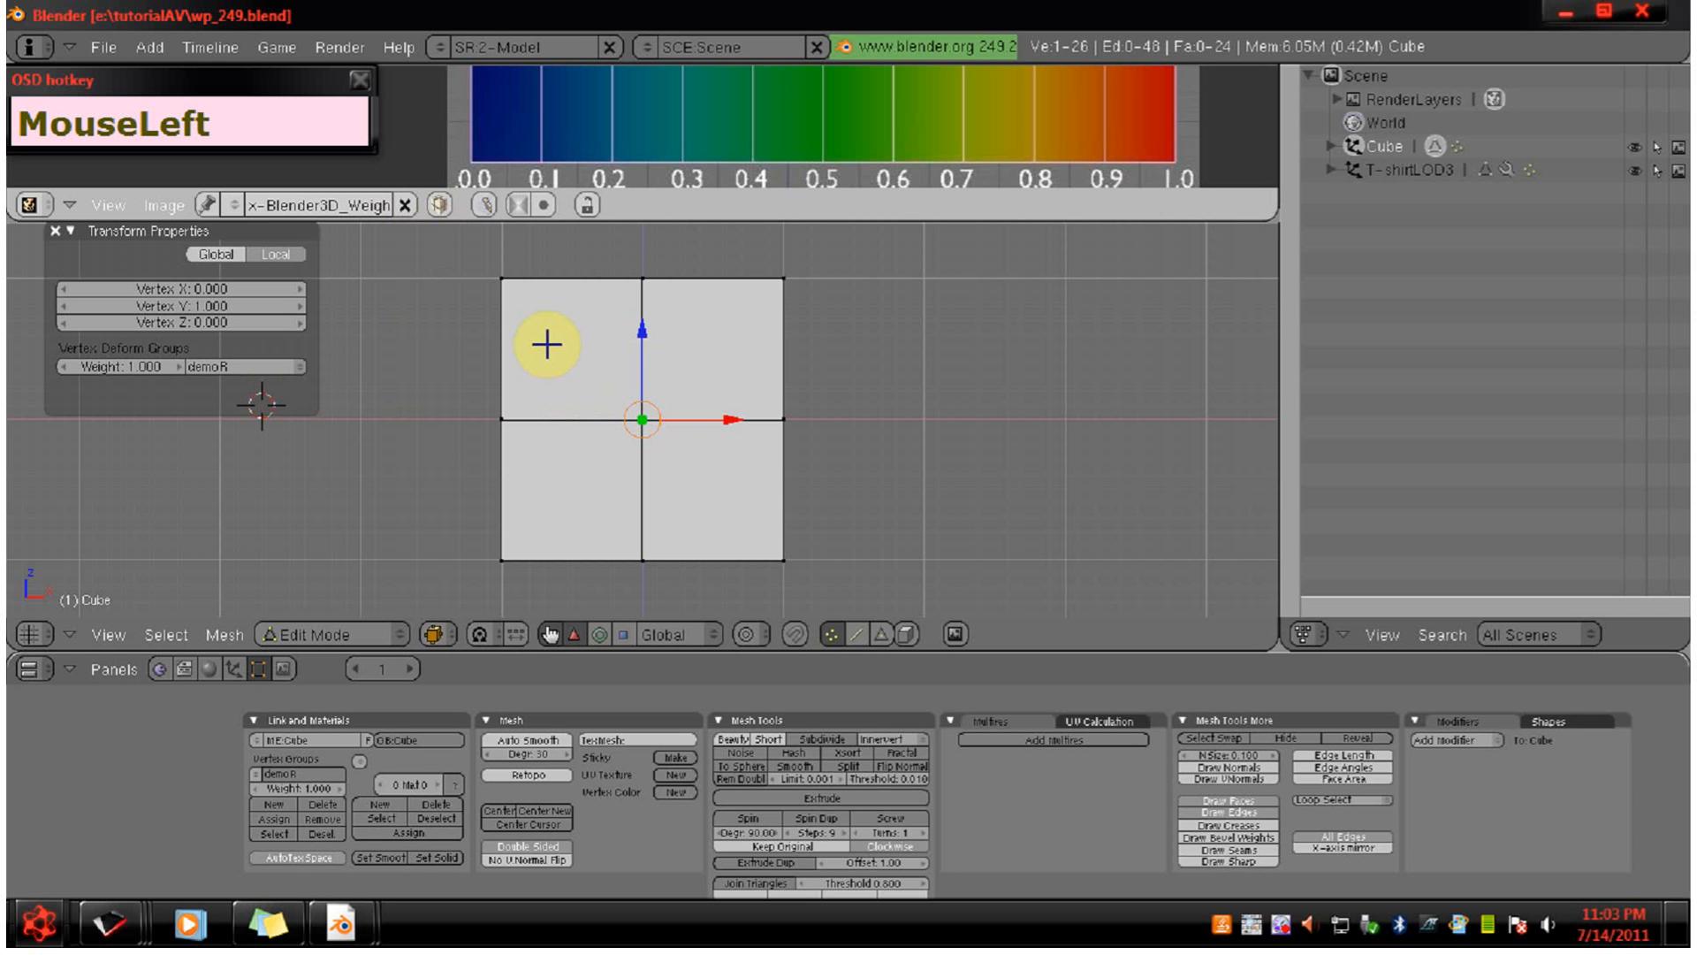
Select the cube's left column of vertices and assign it to demoR with a weight of 0.
{"action": "key", "text": "b"}
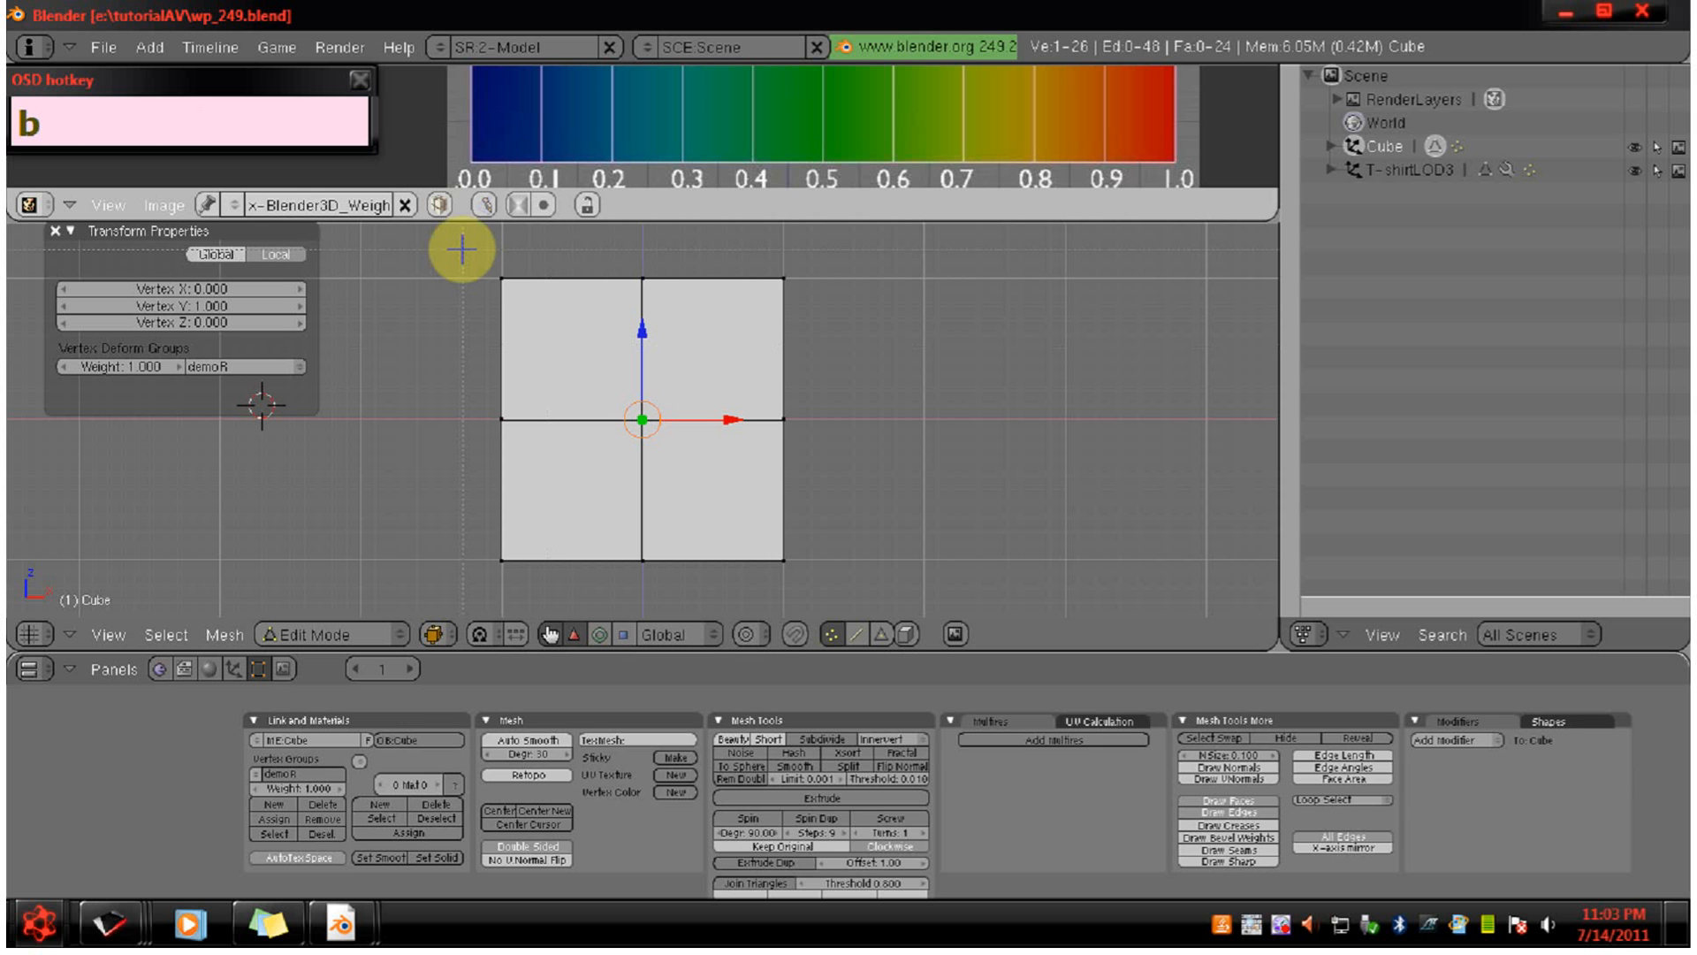
{"action": "left_click_drag", "start_coordinate": [461, 250], "coordinate": [462, 250]}
{"action": "left_click_drag", "start_coordinate": [474, 256], "coordinate": [548, 606]}
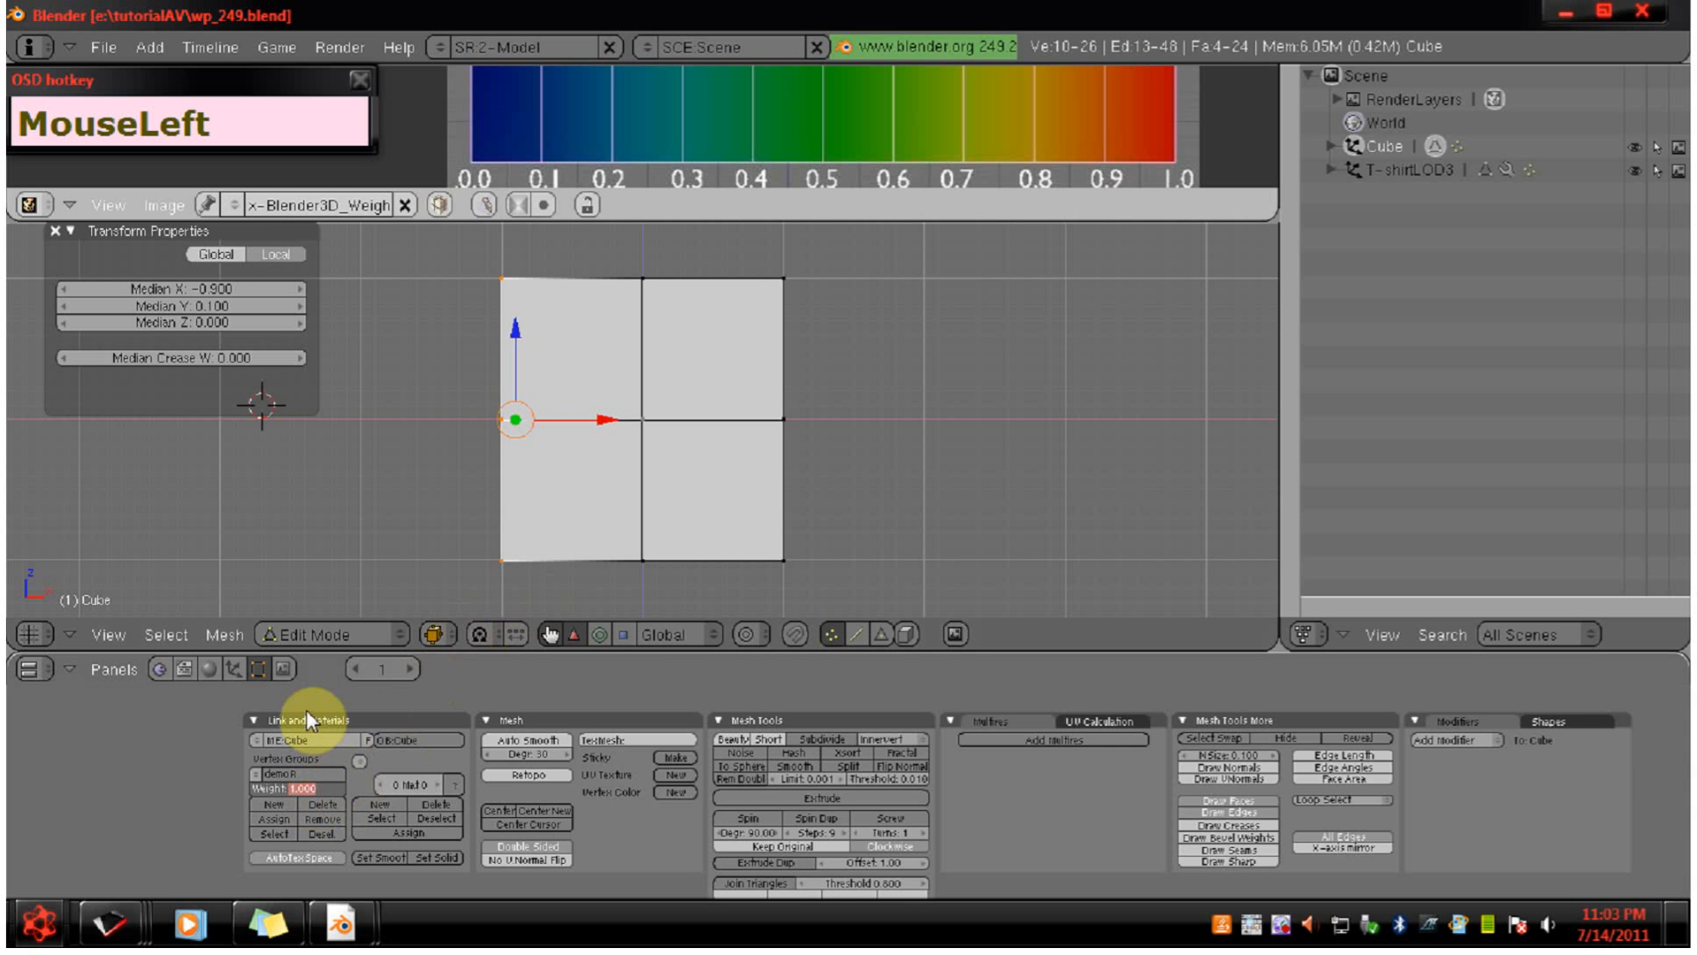
{"action": "type", "text": "0"}
{"action": "key", "text": "Return"}
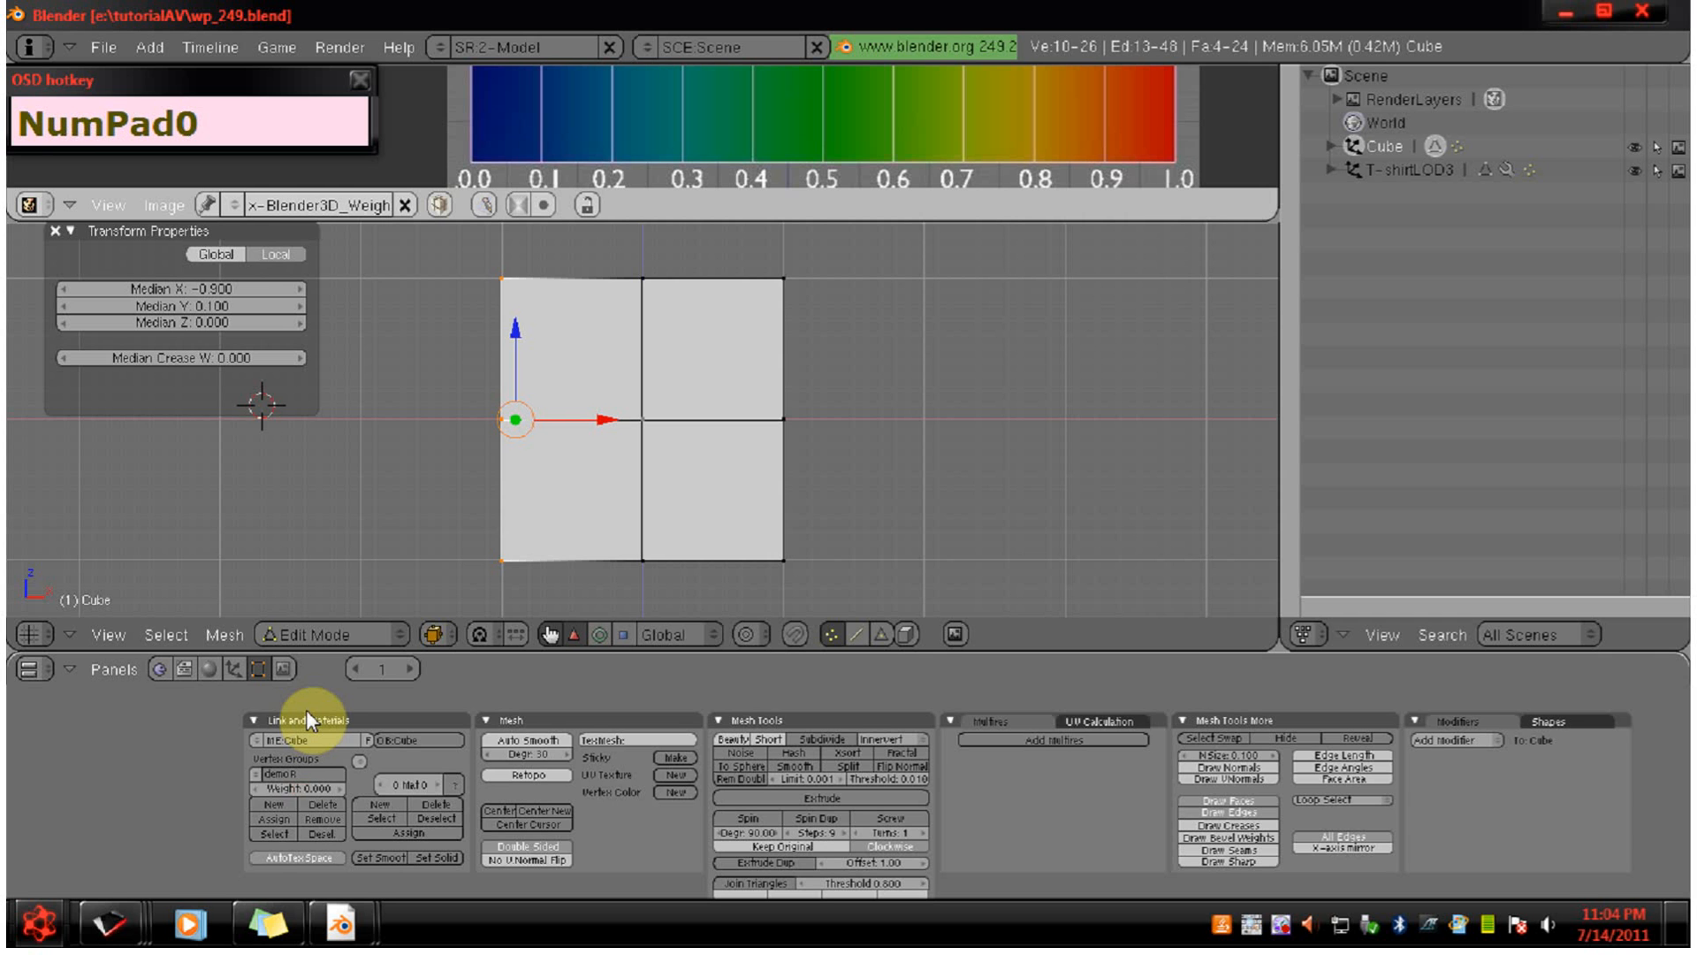
{"action": "left_click", "coordinate": [271, 820]}
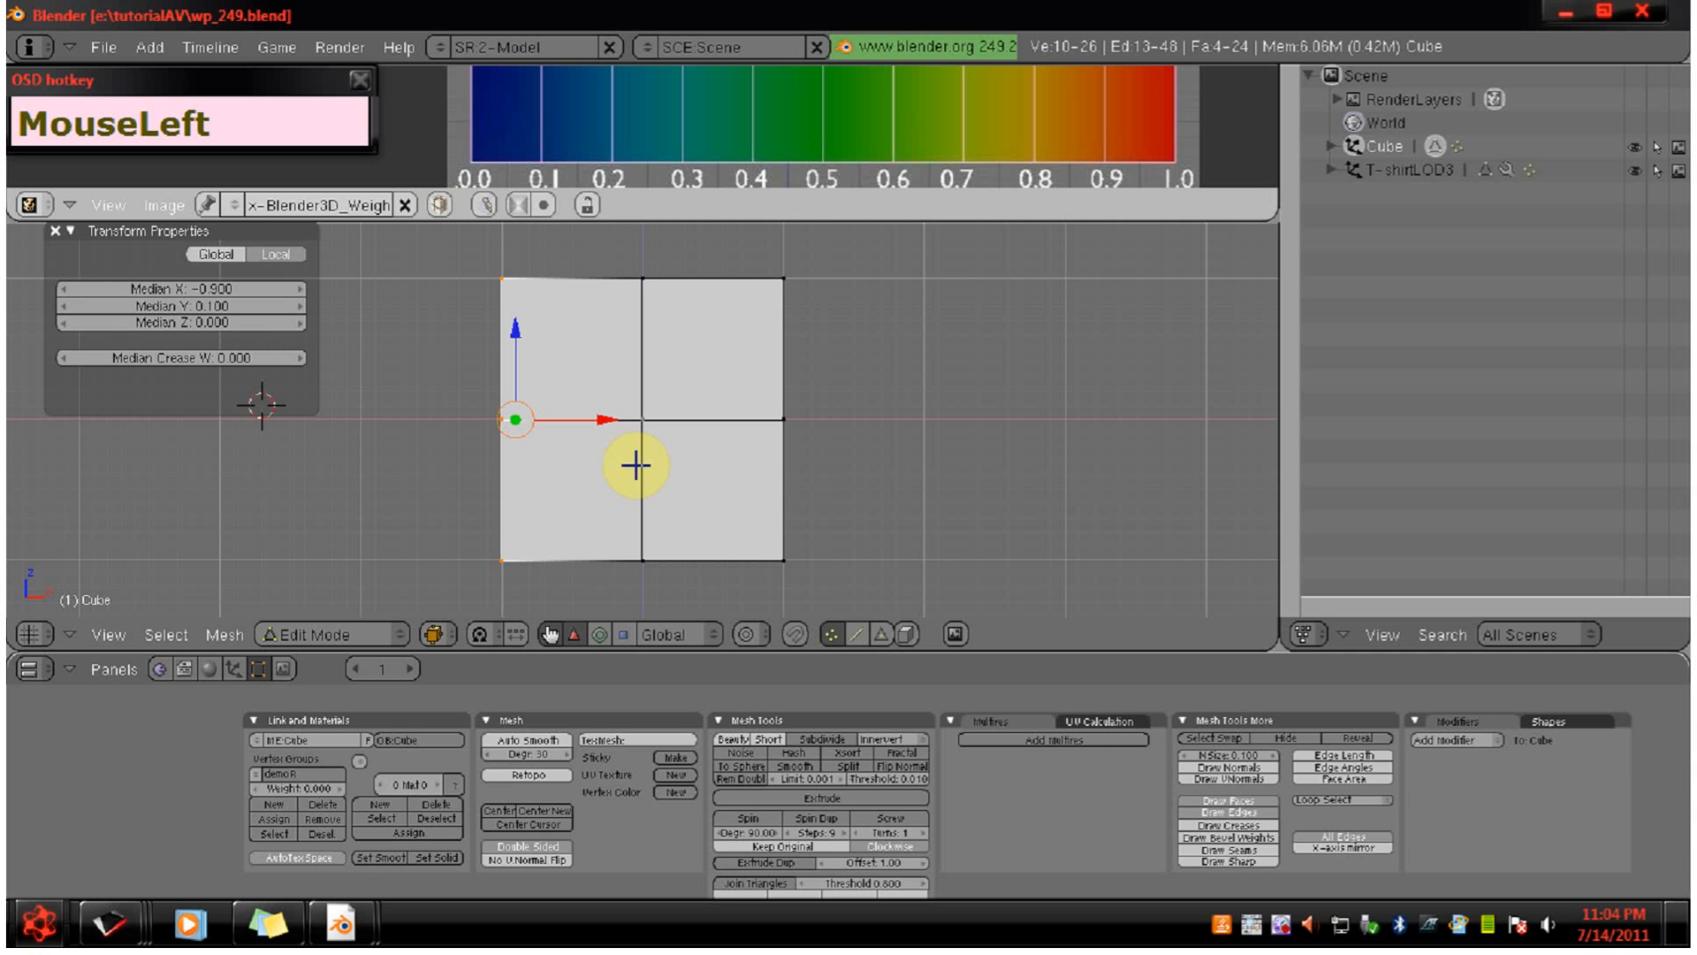
Assign only the cube's middle column of vertices to demoR with a weight of 0.5, deselect everything and return to Weight Paint mode.
{"action": "key", "text": "a"}
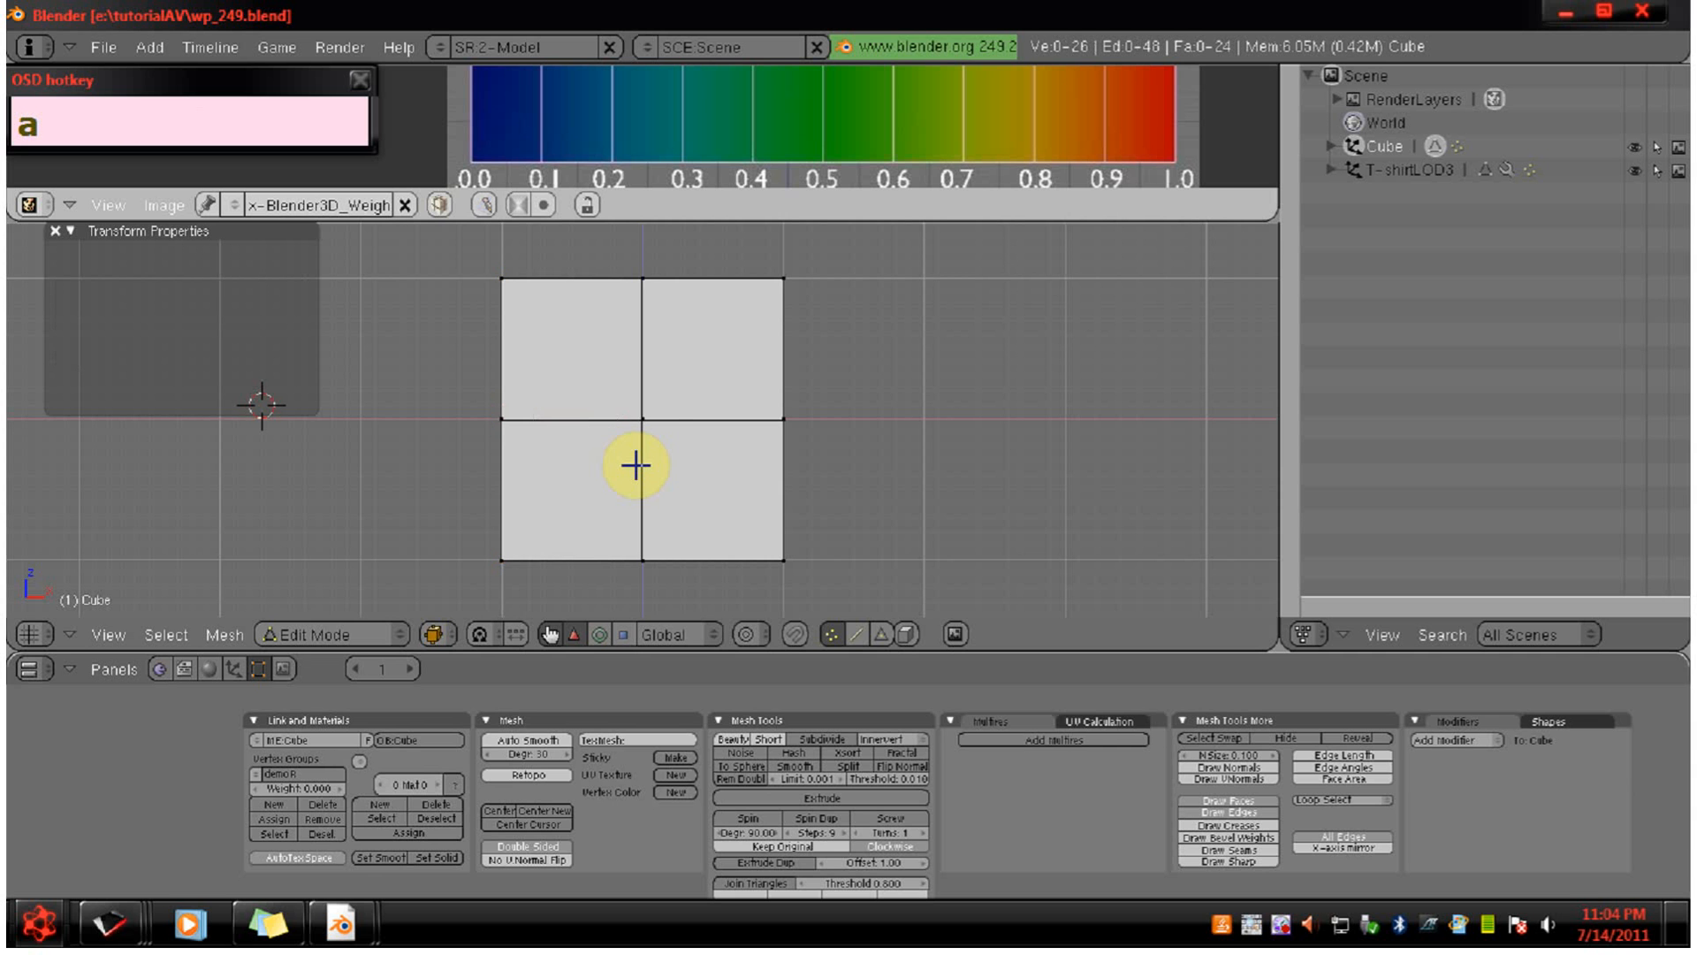
{"action": "key", "text": "b"}
{"action": "left_click_drag", "start_coordinate": [629, 257], "coordinate": [695, 607]}
{"action": "left_click", "coordinate": [317, 805]}
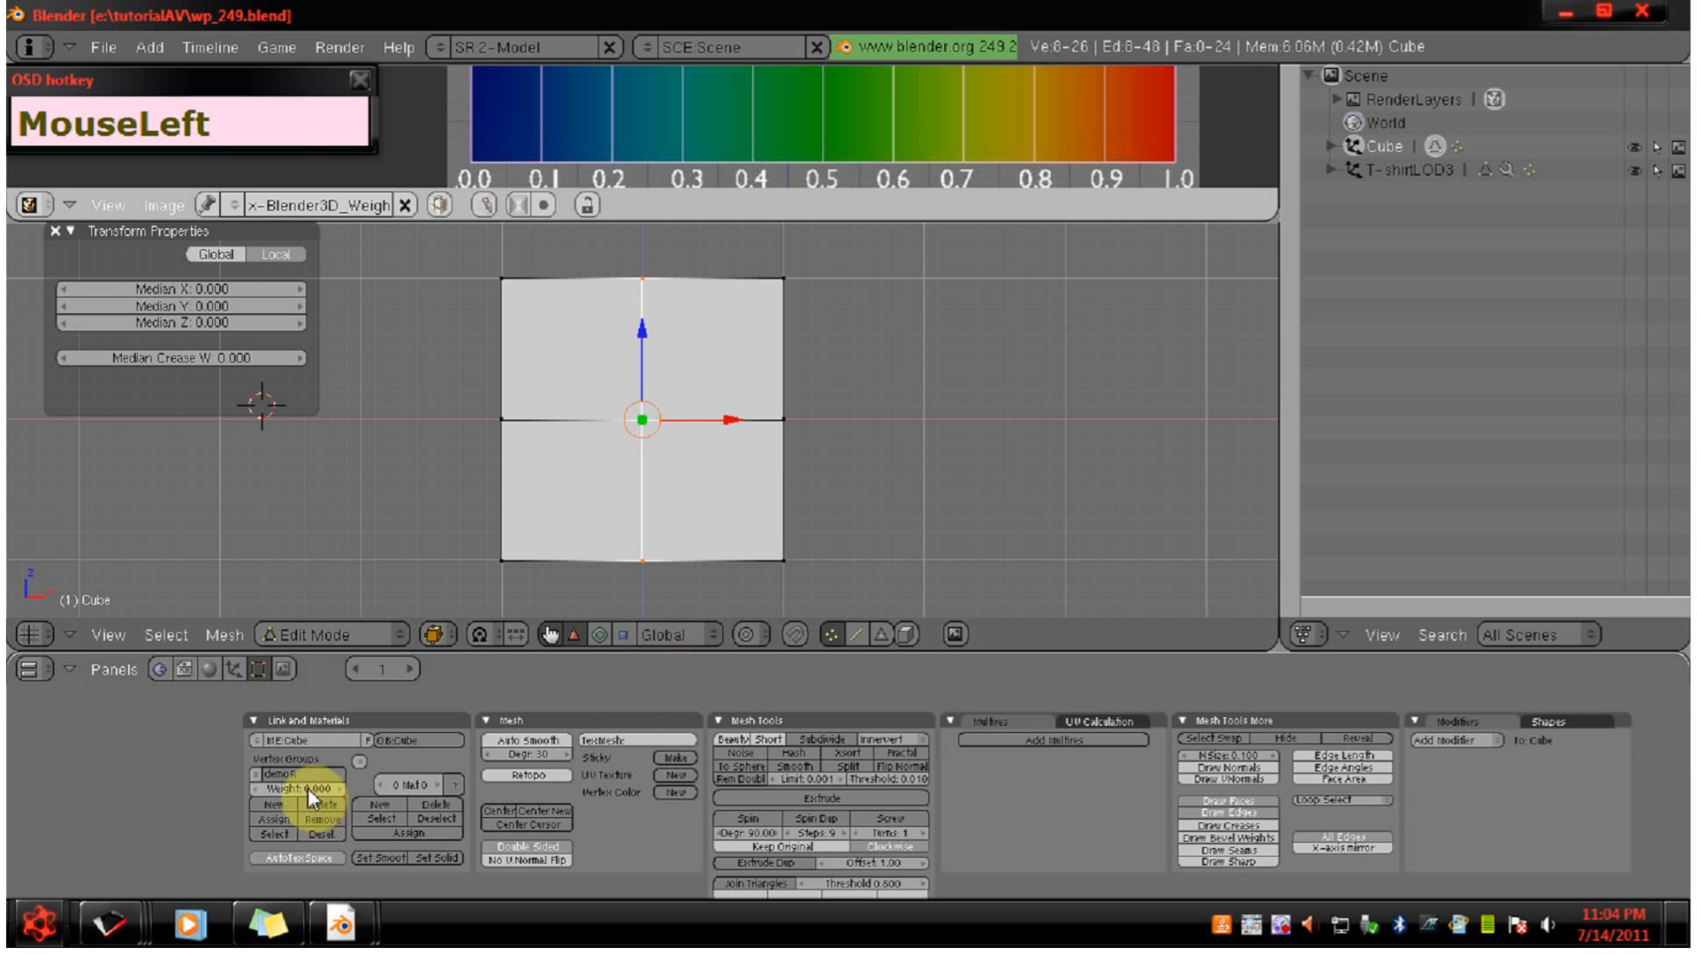
{"action": "type", "text": ".5"}
{"action": "key", "text": "Return"}
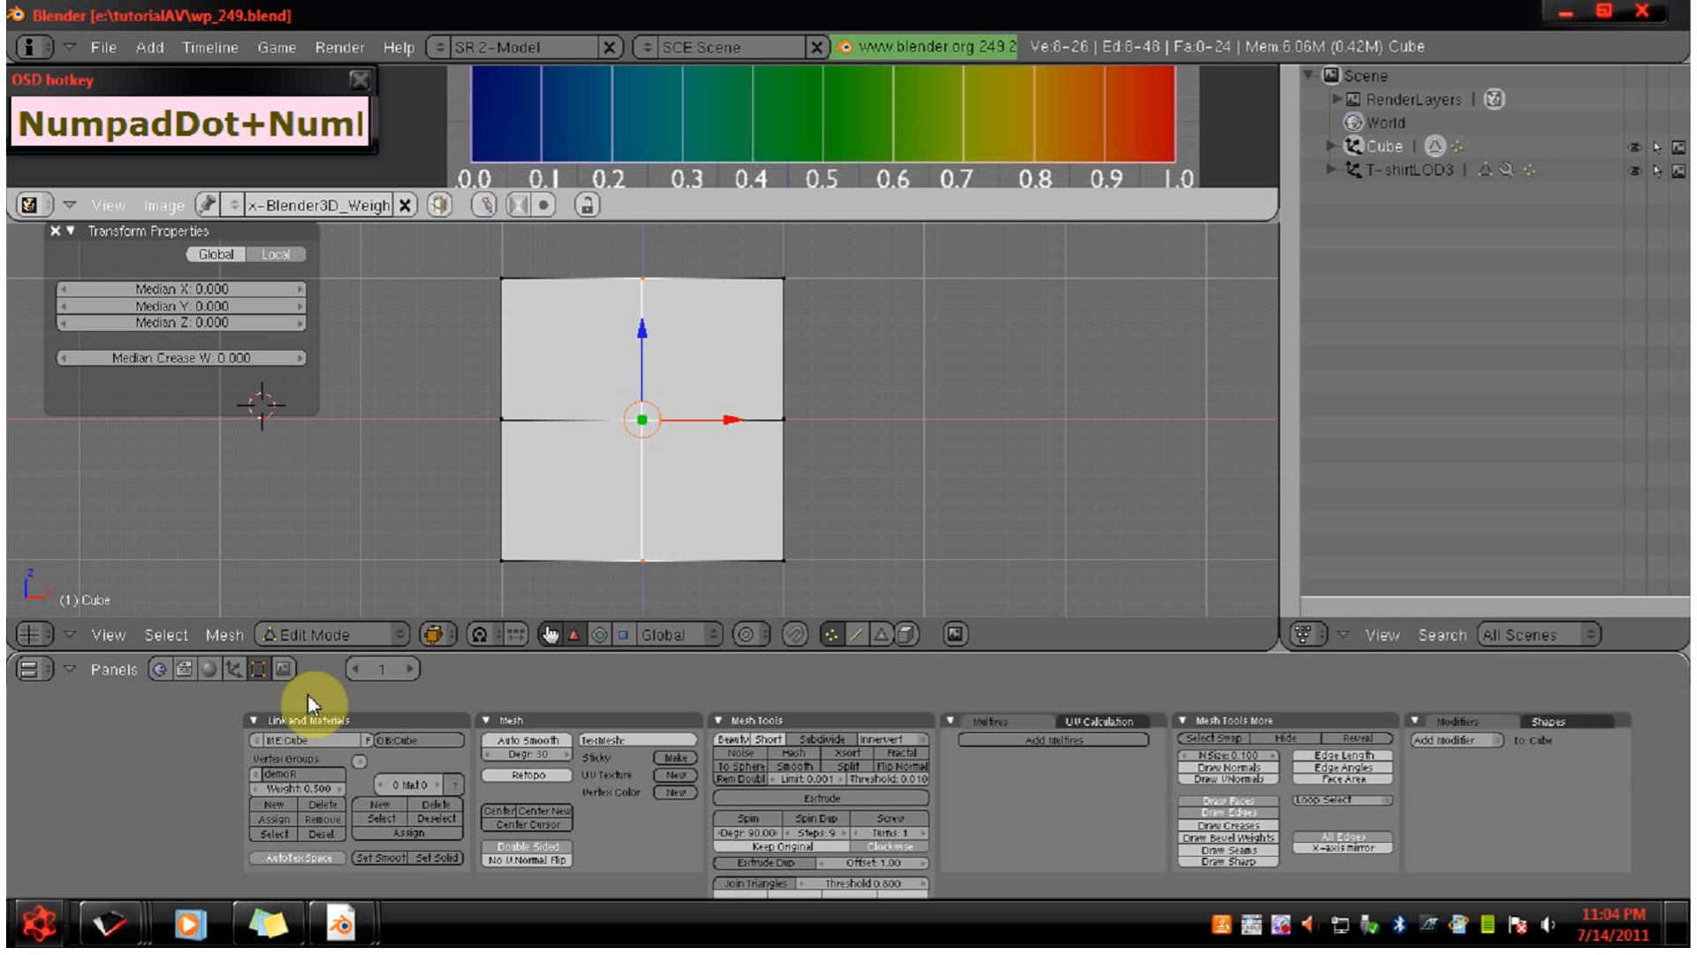
{"action": "left_click", "coordinate": [273, 818]}
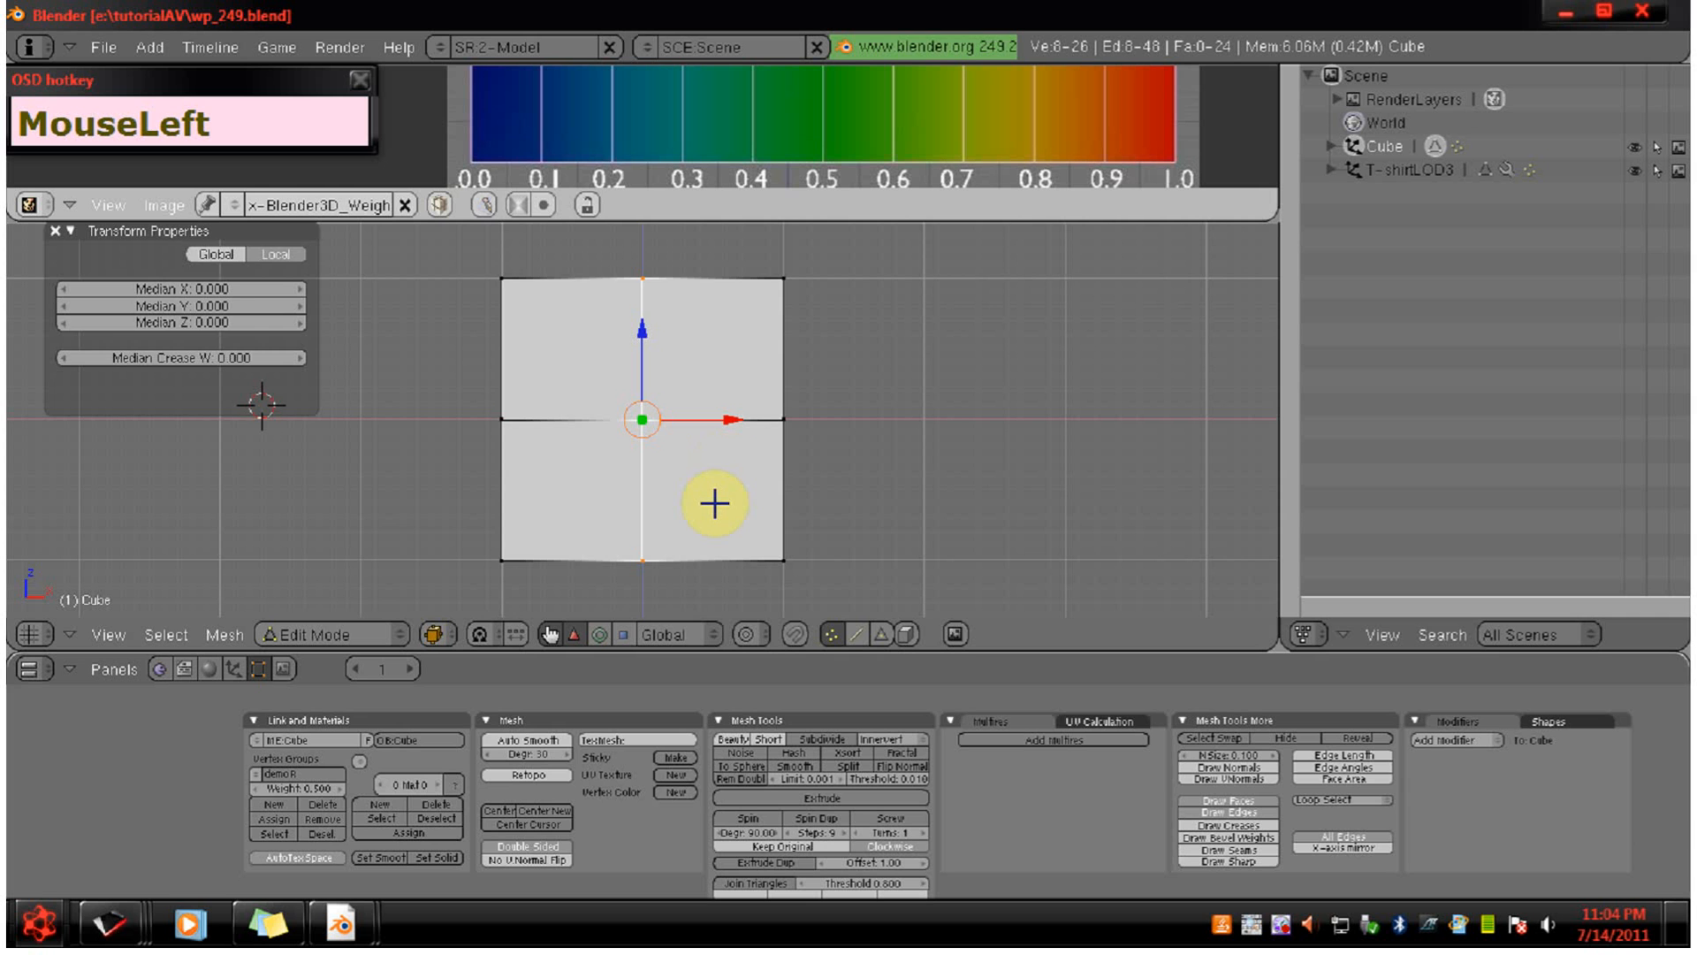
{"action": "key", "text": "a"}
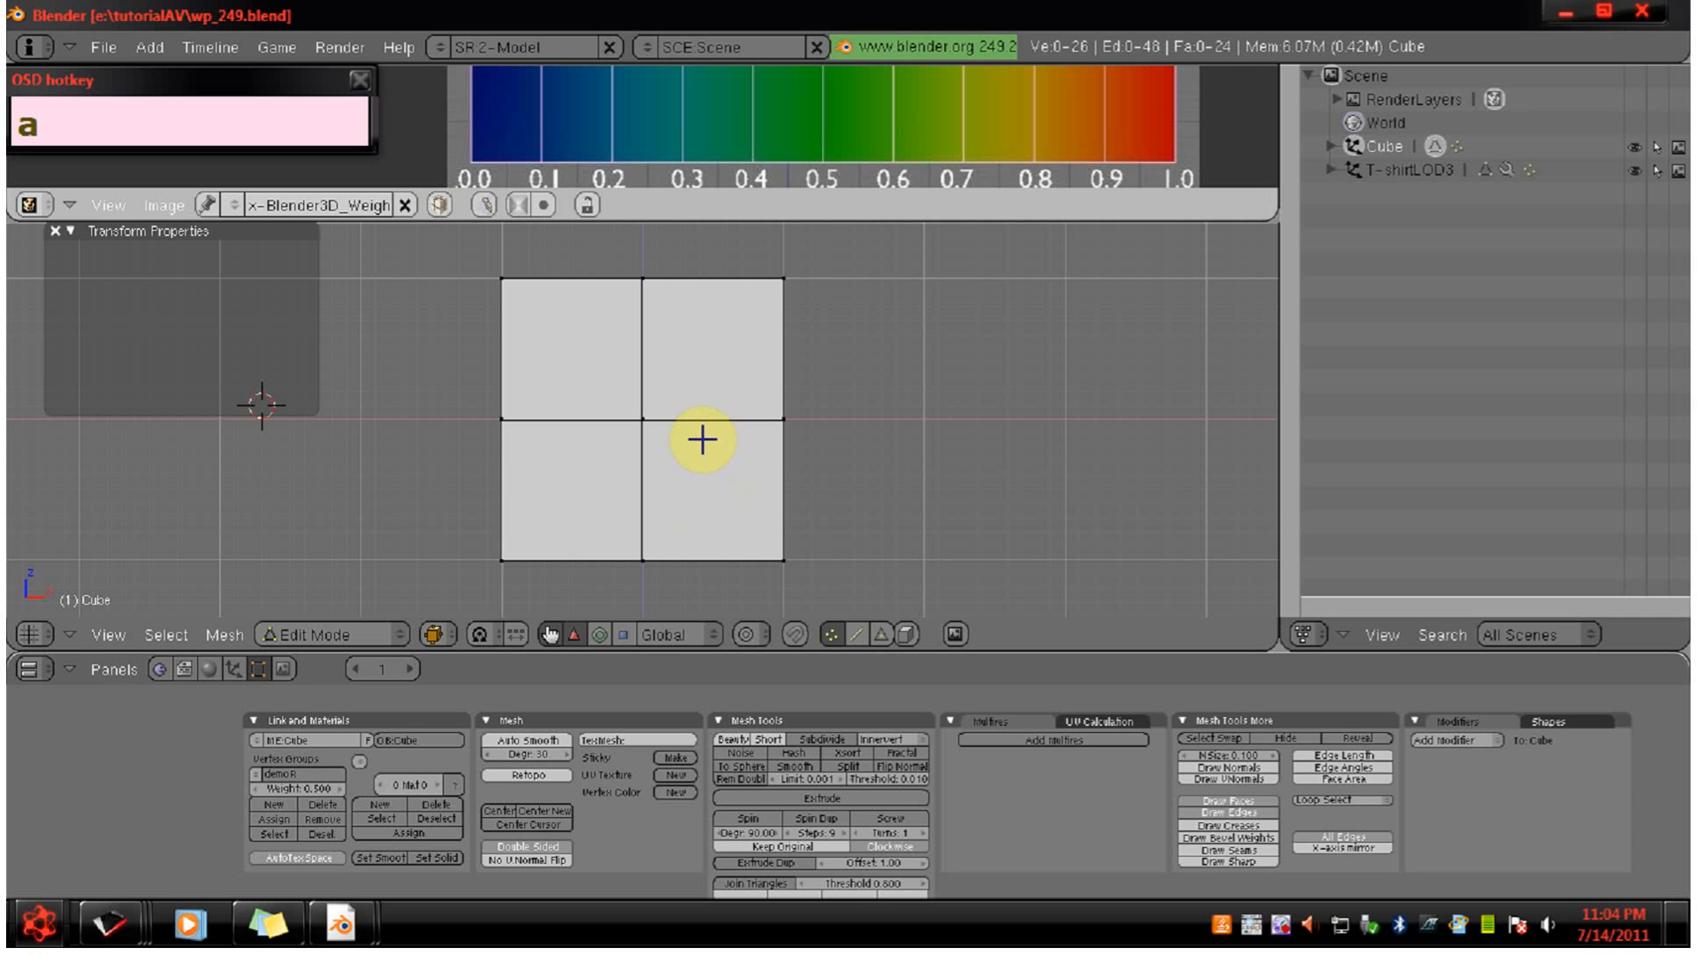
{"action": "key", "text": "Tab"}
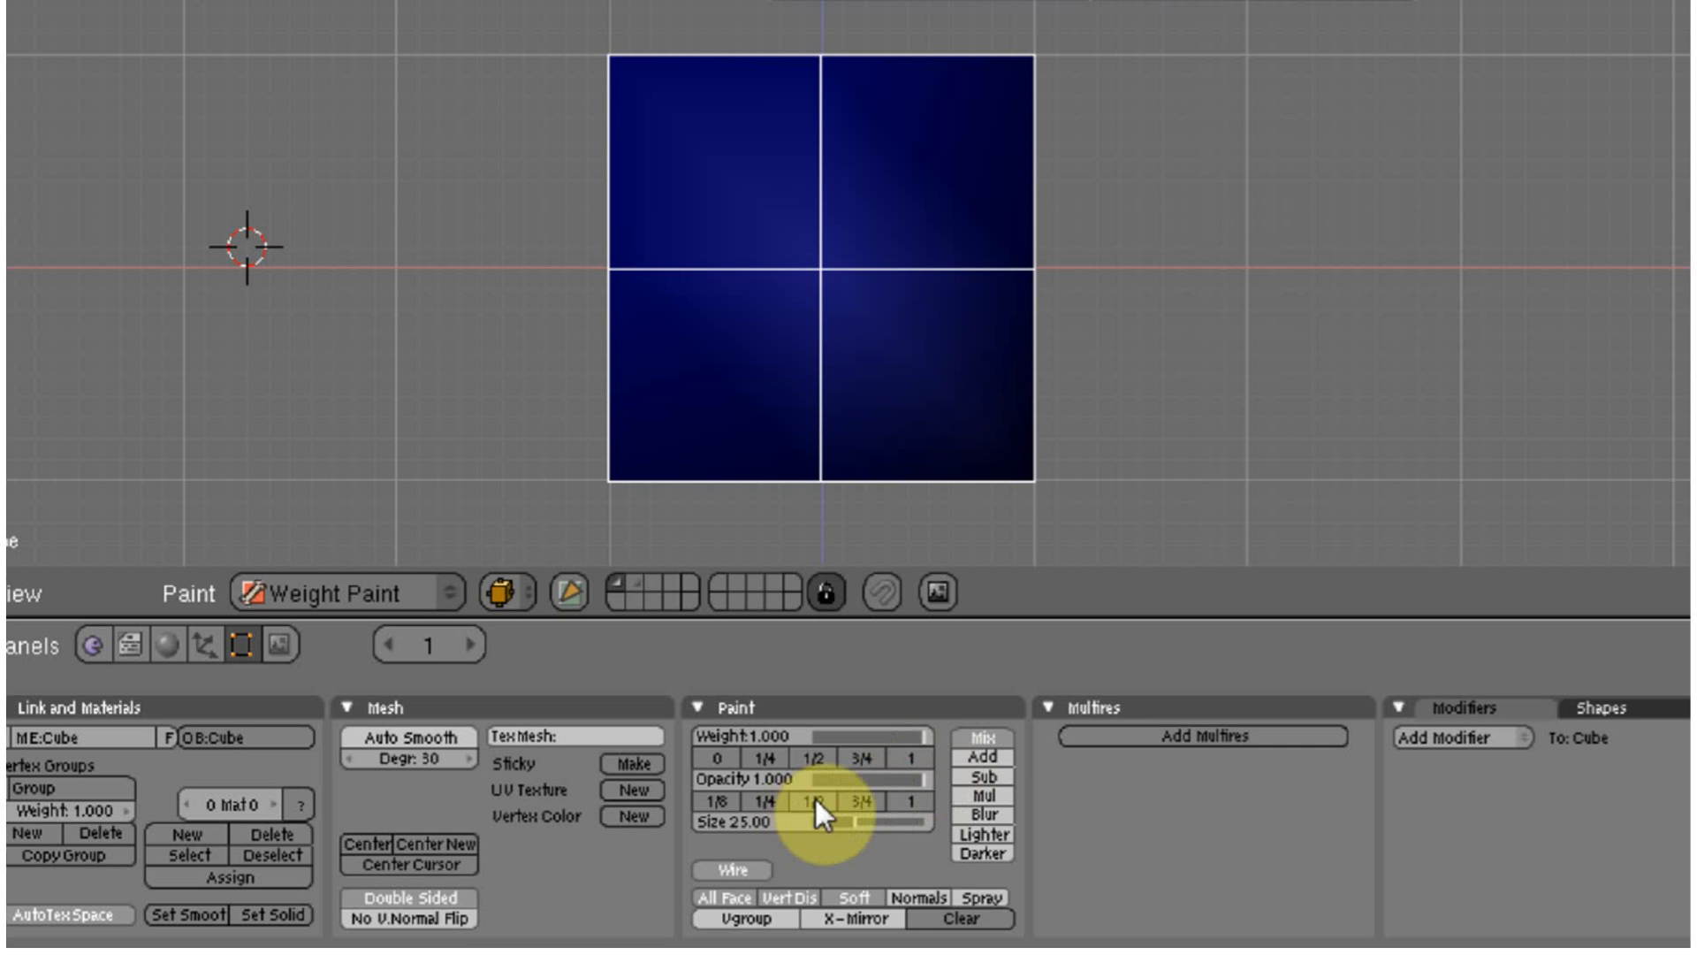
Set the brush opacity to 0.75, turn Soft off and paint weight on the cube's centre vertex.
{"action": "left_click", "coordinate": [858, 800]}
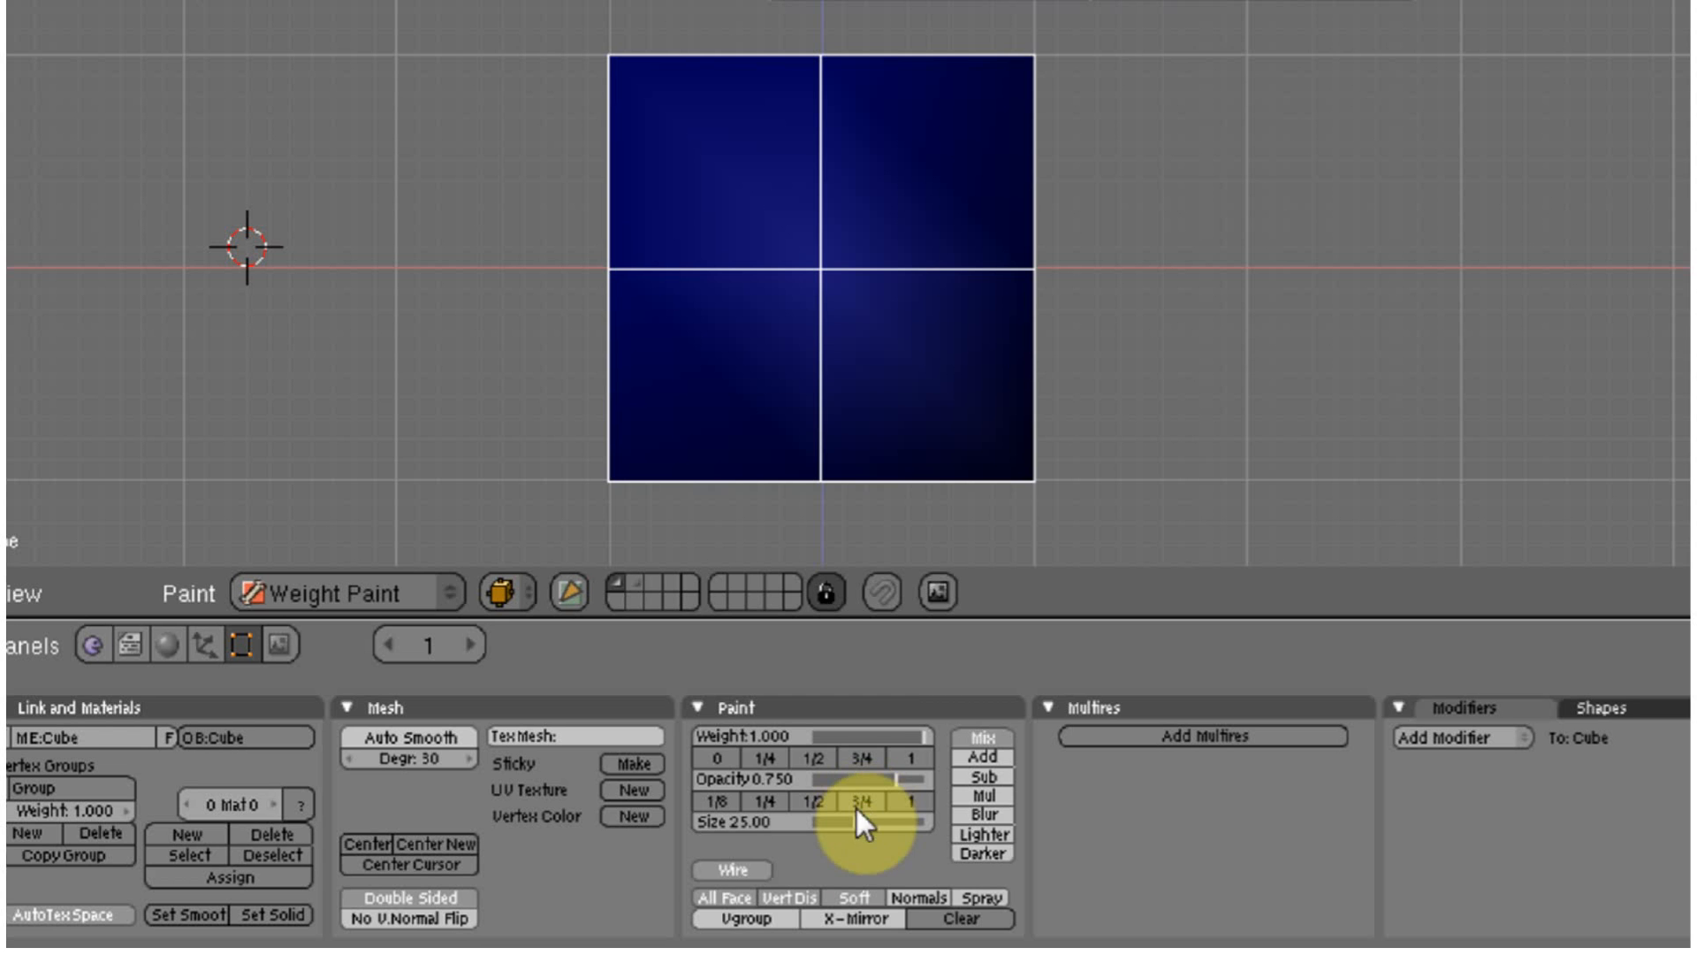
{"action": "left_click", "coordinate": [857, 894]}
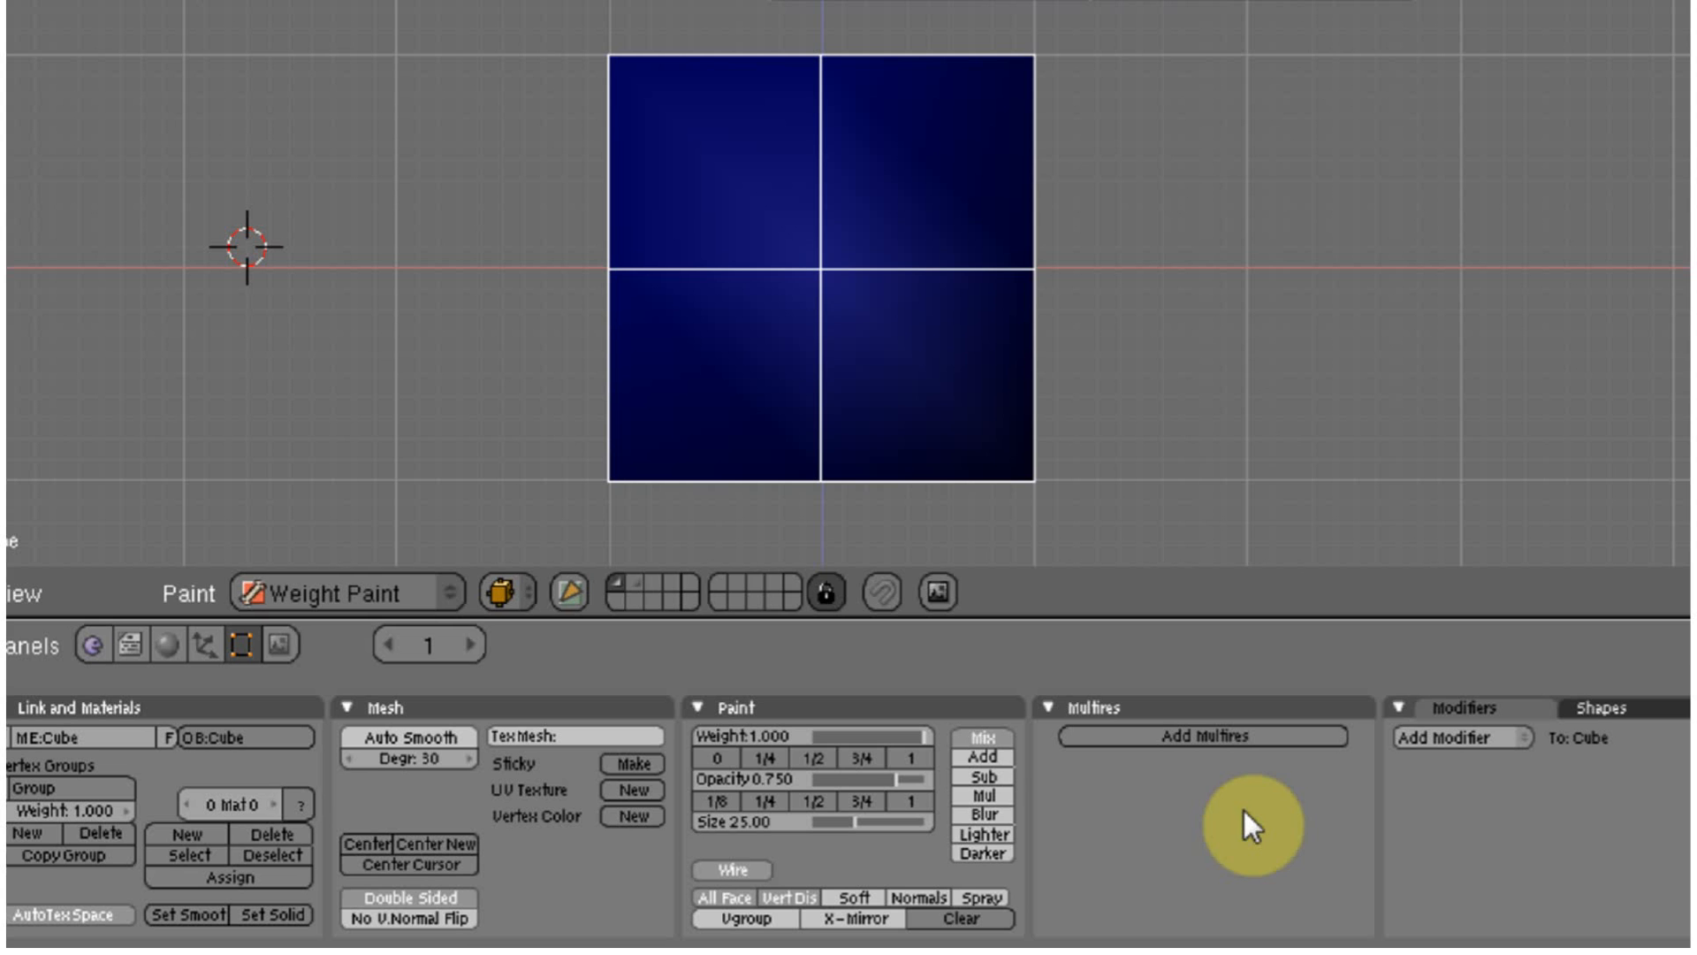
{"action": "left_click", "coordinate": [831, 258]}
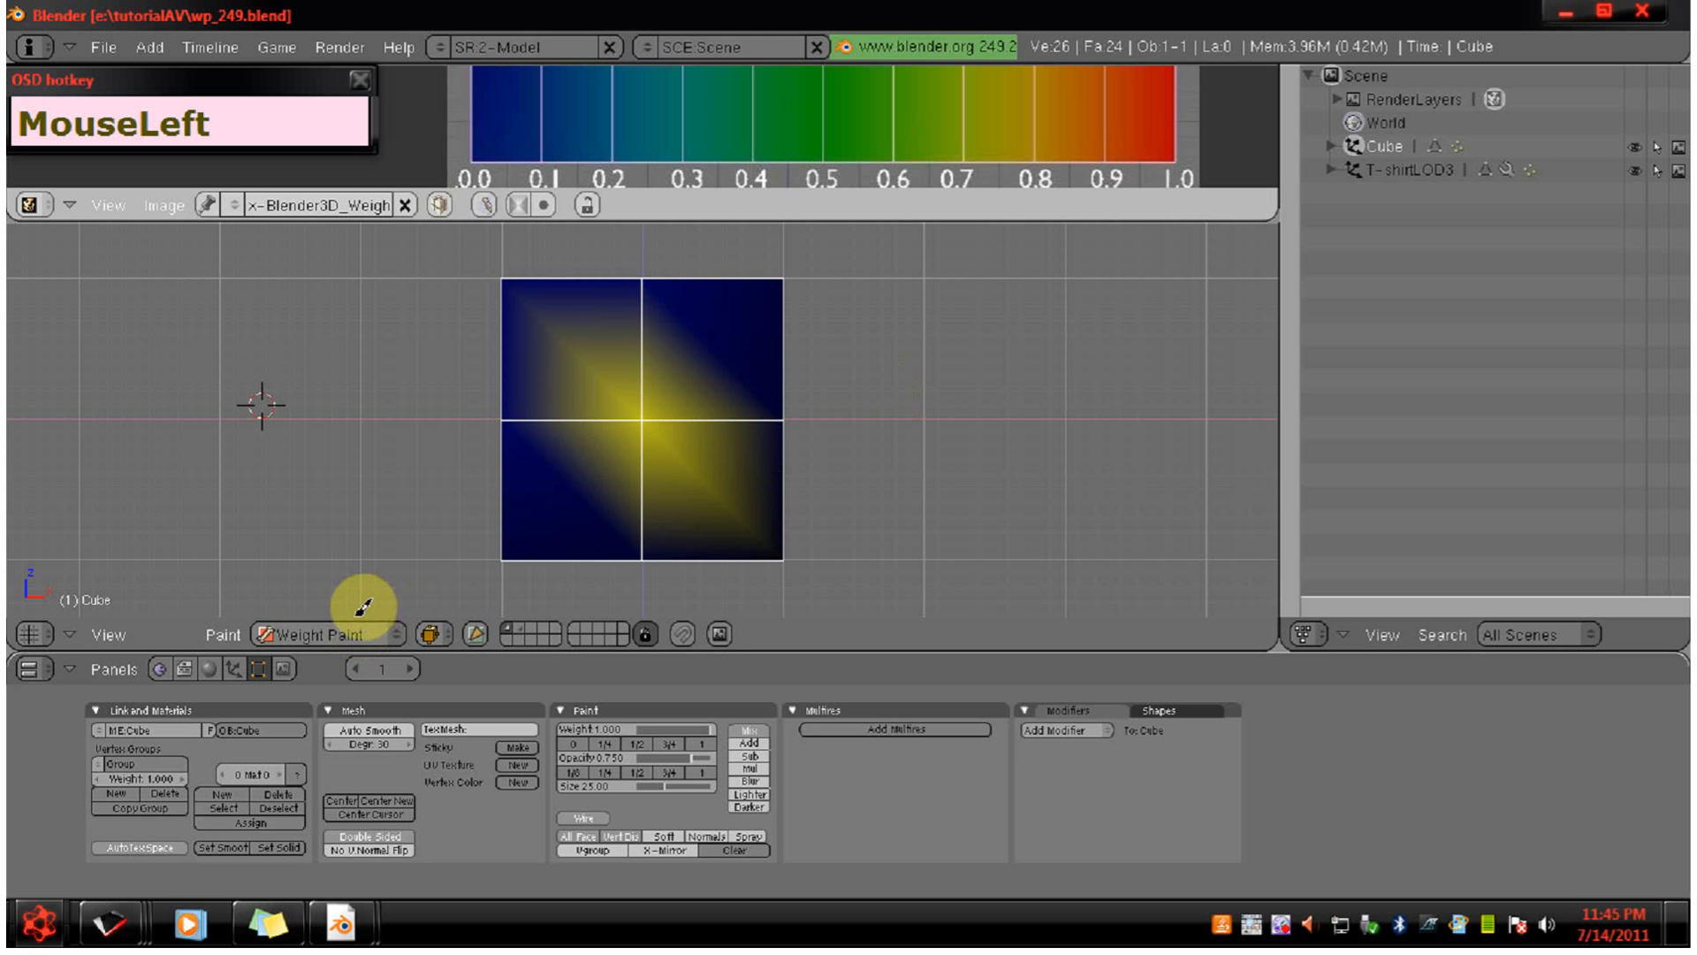
Create a second vertex group, paint weight down the cube's left edge and switch back to the first group to compare.
{"action": "left_click", "coordinate": [119, 793]}
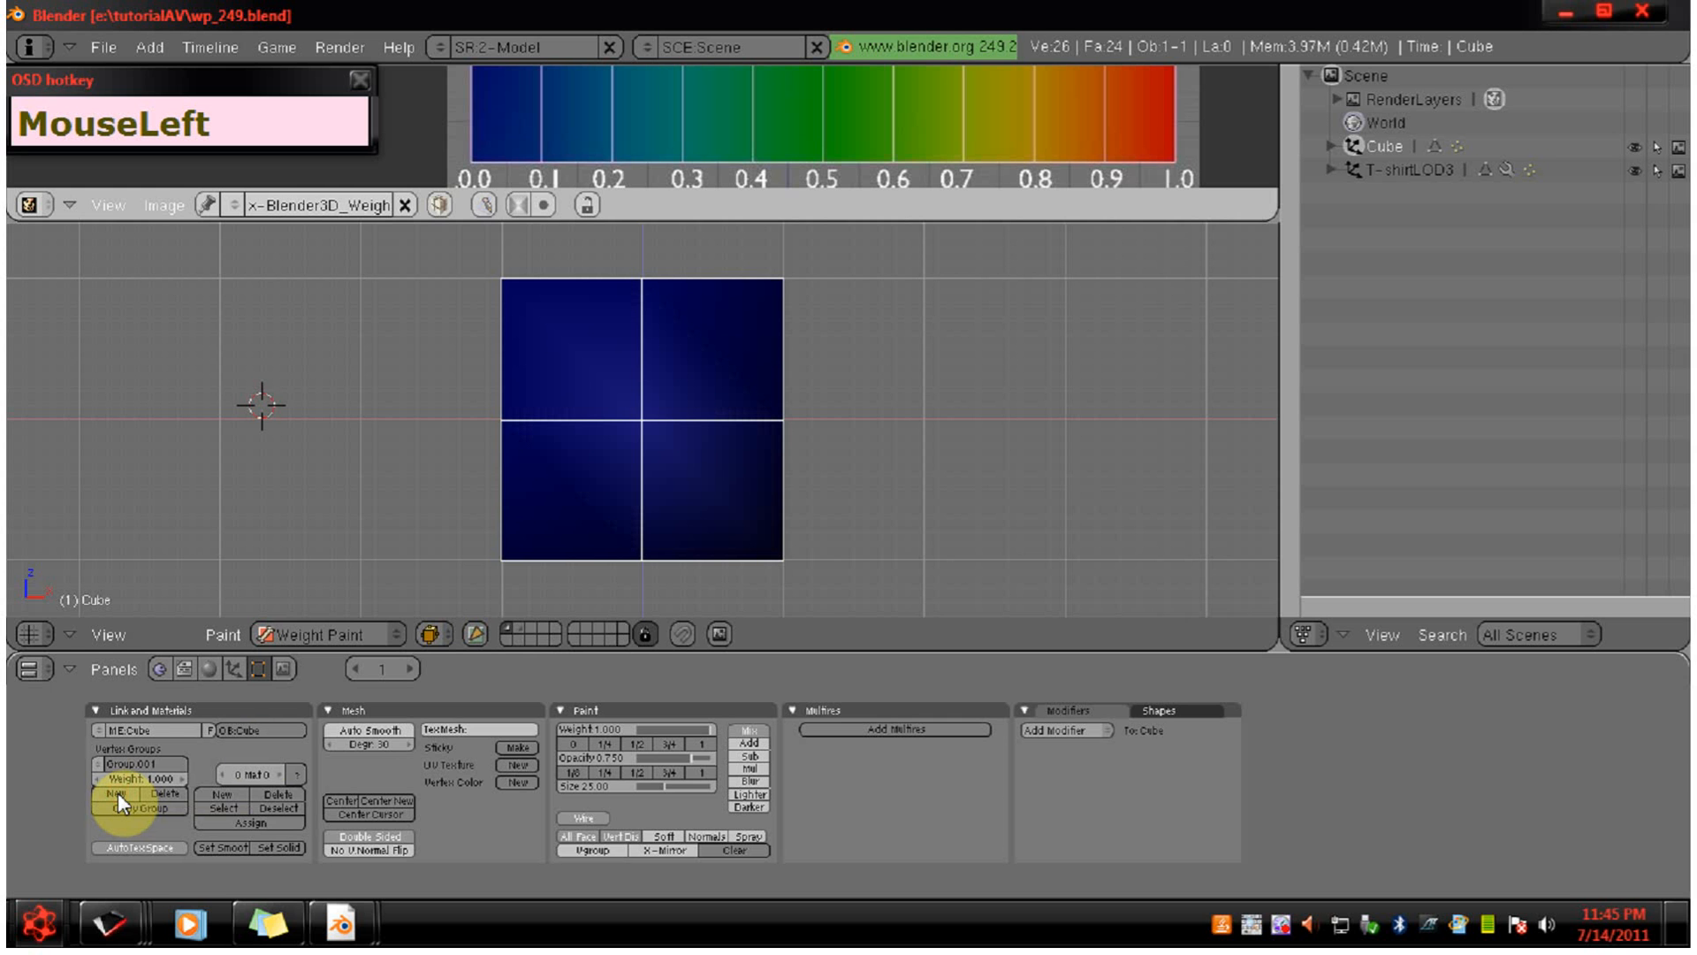
{"action": "mouse_move", "coordinate": [511, 281]}
{"action": "left_mouse_down"}
{"action": "mouse_move", "coordinate": [529, 346]}
{"action": "mouse_move", "coordinate": [517, 506]}
{"action": "mouse_move", "coordinate": [505, 559]}
{"action": "mouse_move", "coordinate": [489, 560]}
{"action": "left_mouse_up"}
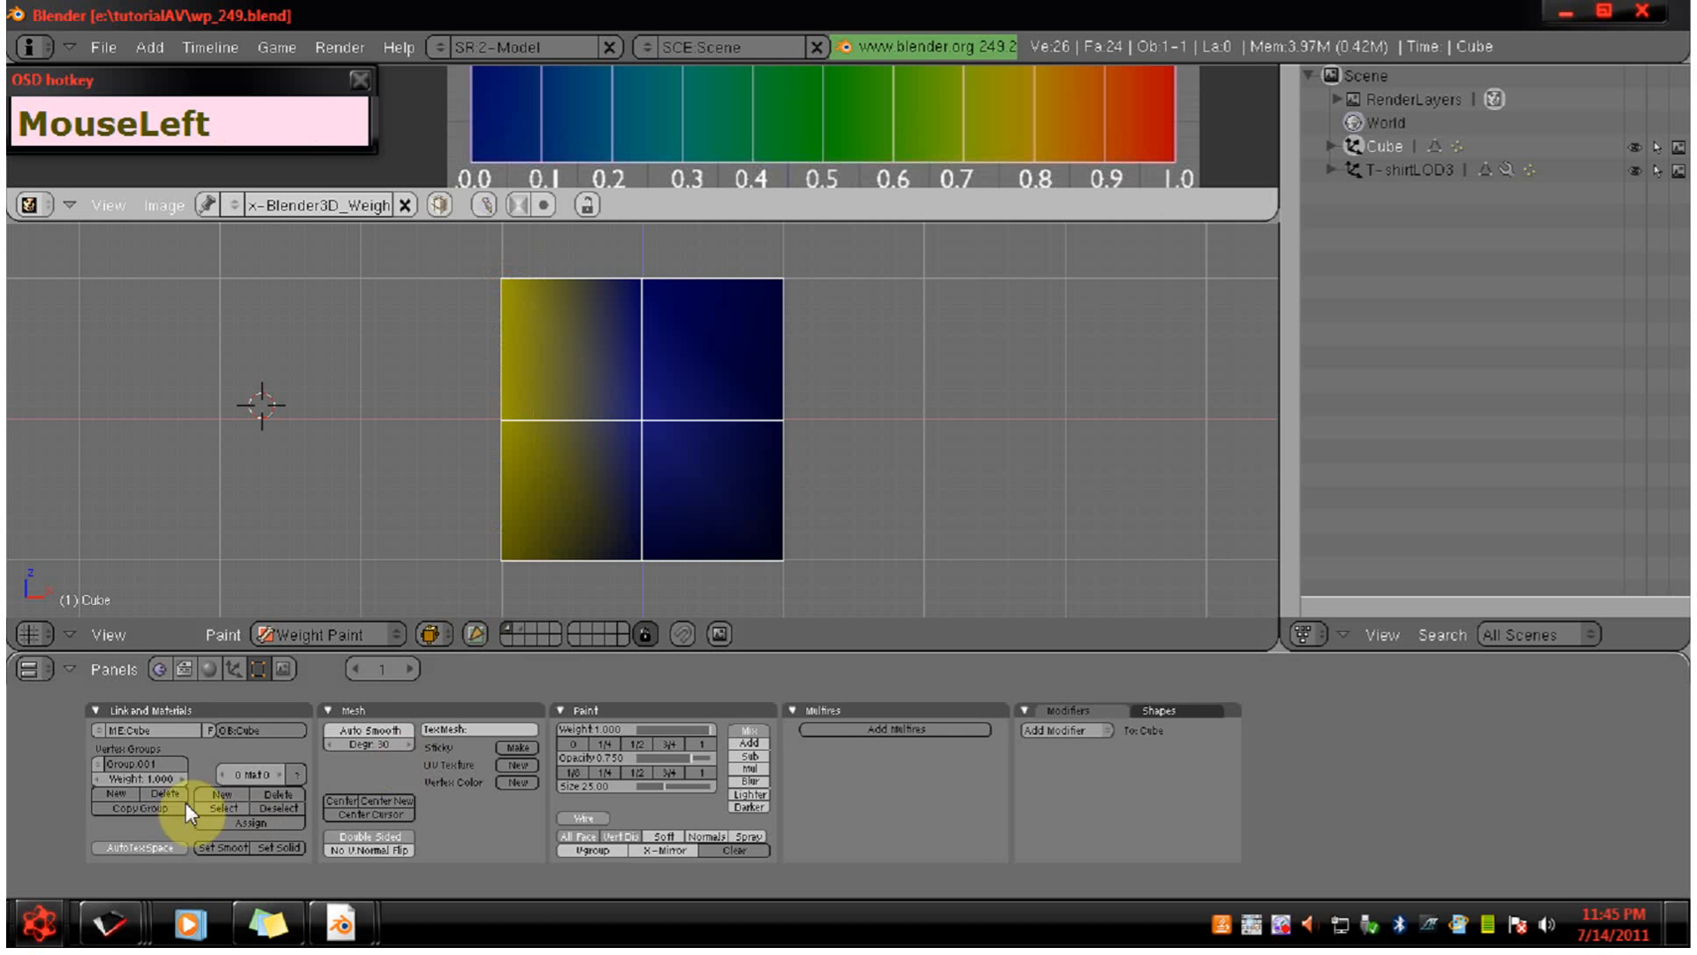
{"action": "left_click", "coordinate": [99, 764]}
{"action": "left_click_drag", "start_coordinate": [109, 735], "coordinate": [110, 735]}
{"action": "left_click", "coordinate": [105, 750]}
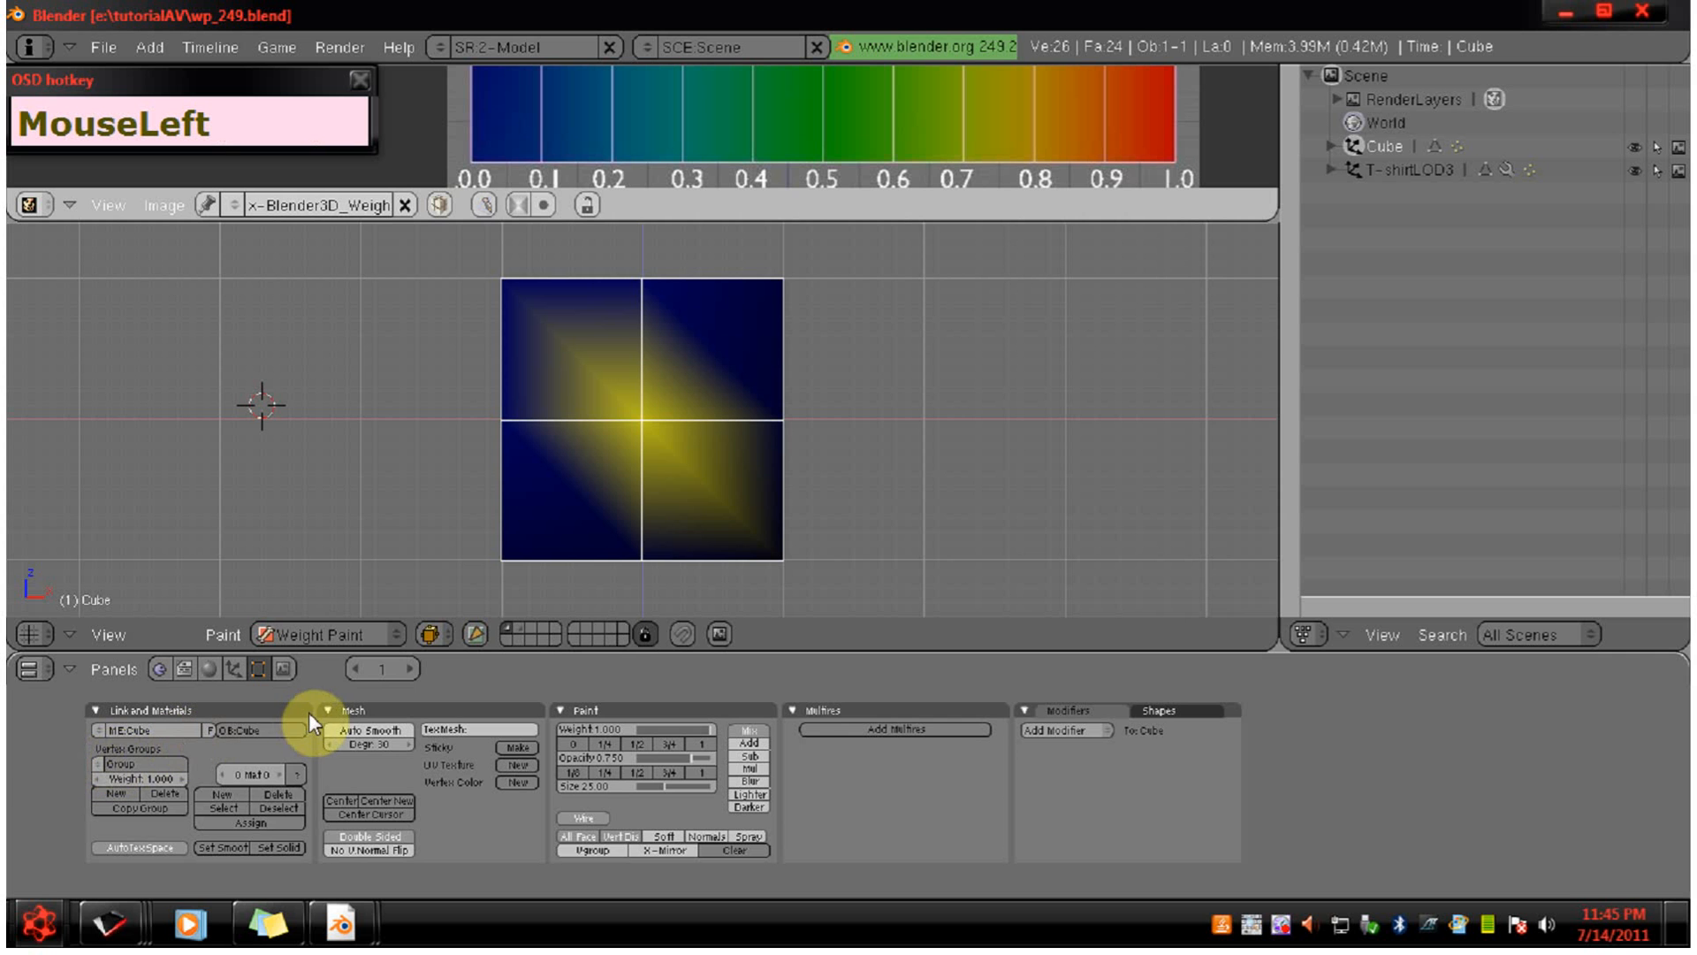
Delete both painted vertex groups from the cube.
{"action": "left_click", "coordinate": [176, 791]}
{"action": "left_click", "coordinate": [175, 790]}
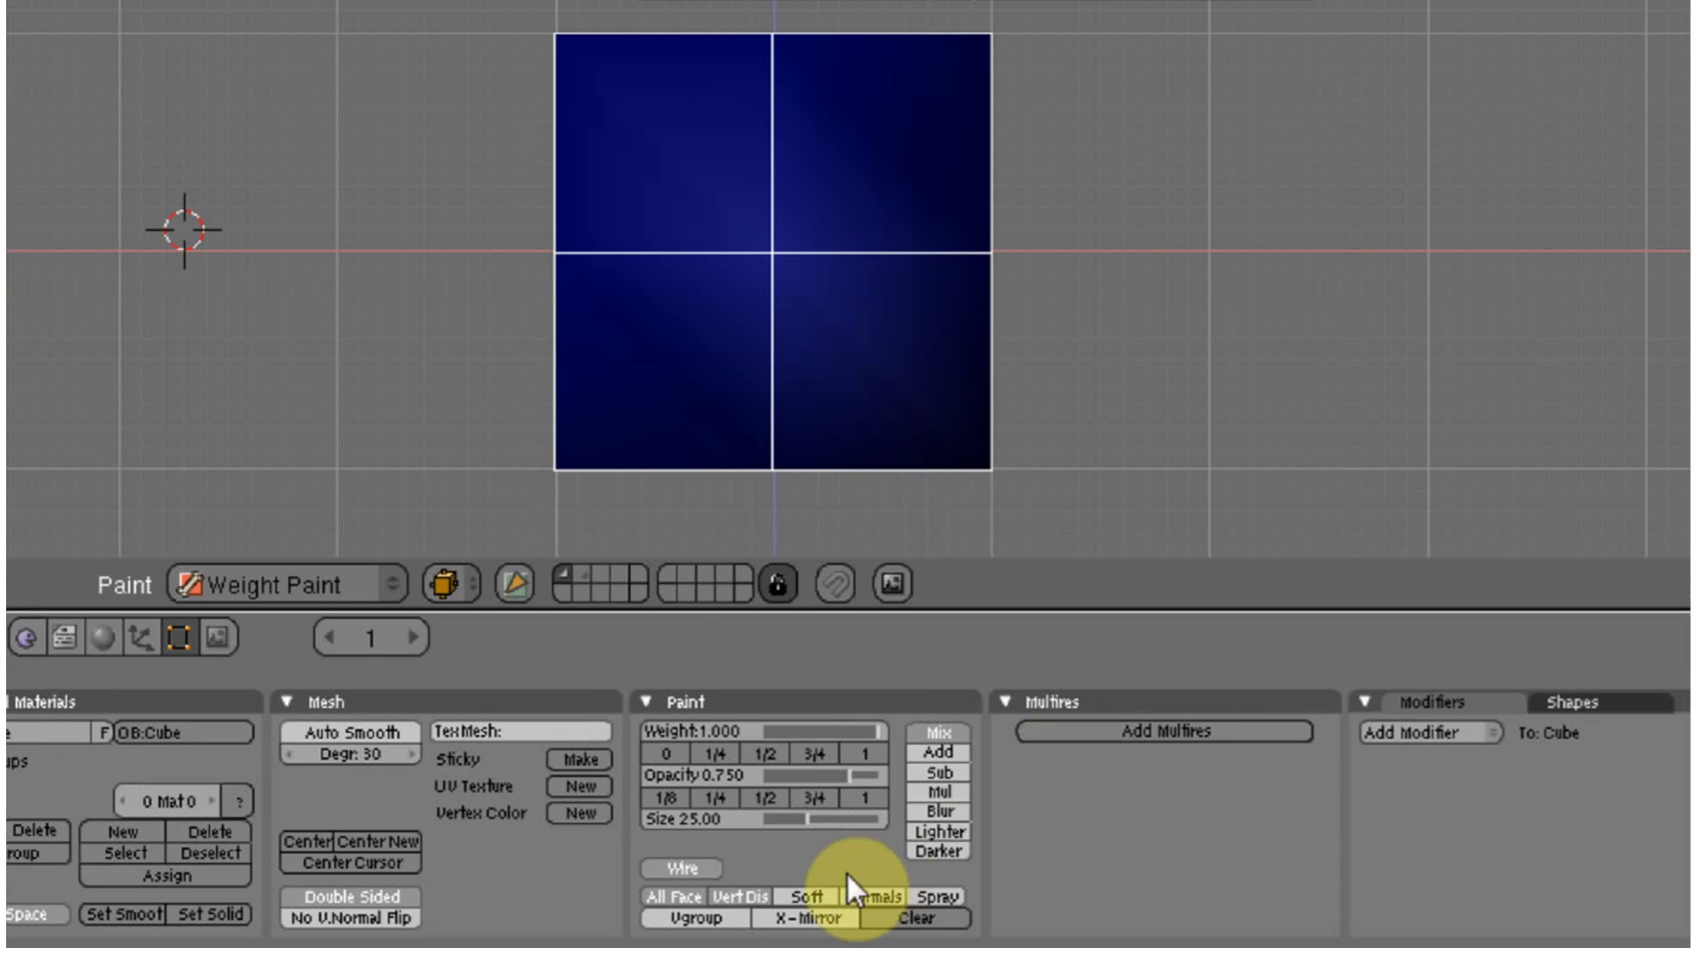
Turn on X-Mirror and paint weight down the cube's left edge so the opposite edge receives it too.
{"action": "left_click", "coordinate": [775, 903]}
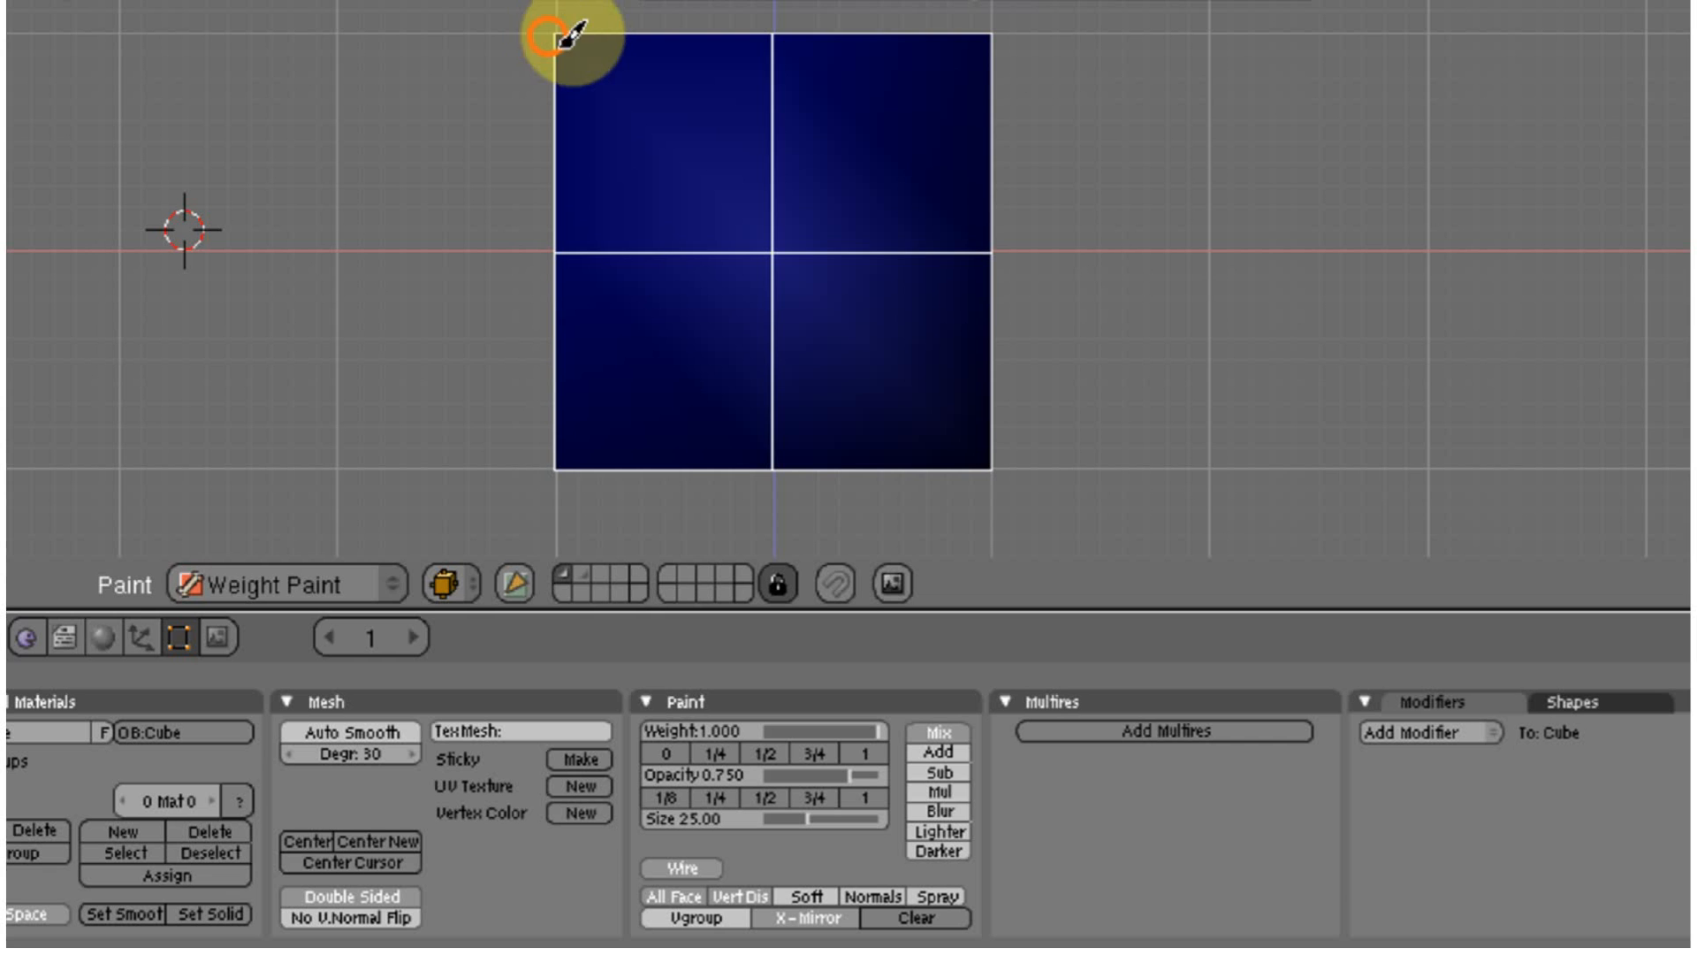
{"action": "left_click_drag", "start_coordinate": [569, 35], "coordinate": [544, 447]}
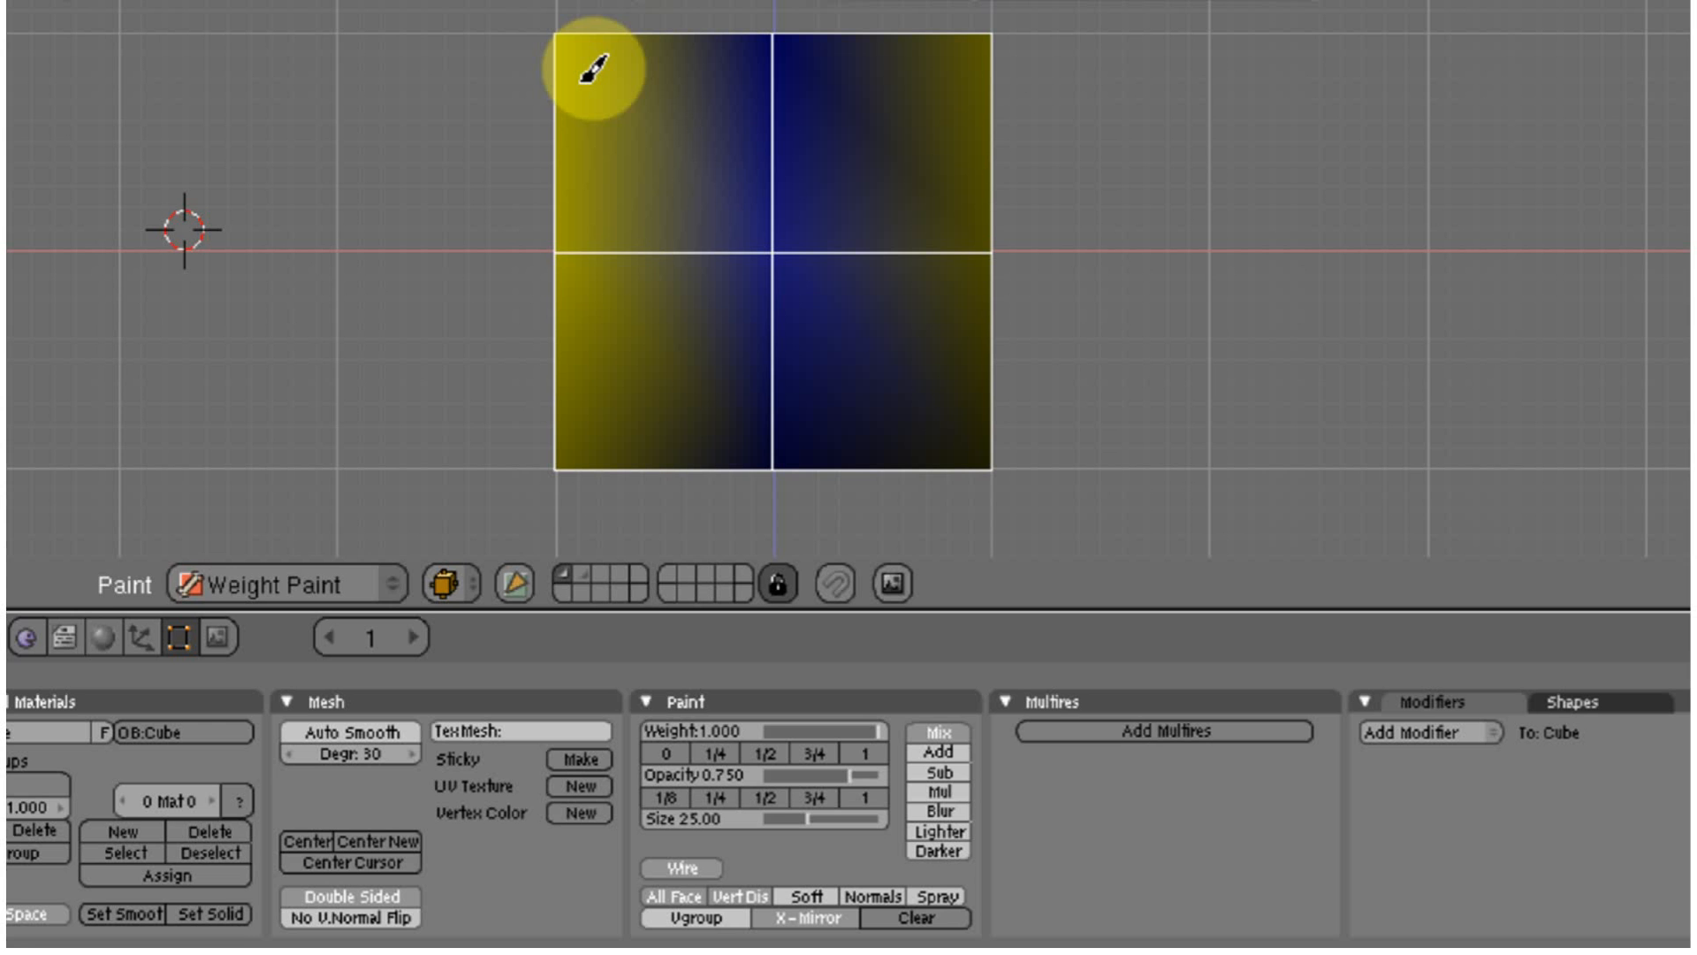
{"action": "mouse_move", "coordinate": [594, 68]}
{"action": "left_mouse_down"}
{"action": "mouse_move", "coordinate": [587, 273]}
{"action": "mouse_move", "coordinate": [682, 220]}
{"action": "mouse_move", "coordinate": [511, 247]}
{"action": "mouse_move", "coordinate": [437, 369]}
{"action": "left_mouse_up"}
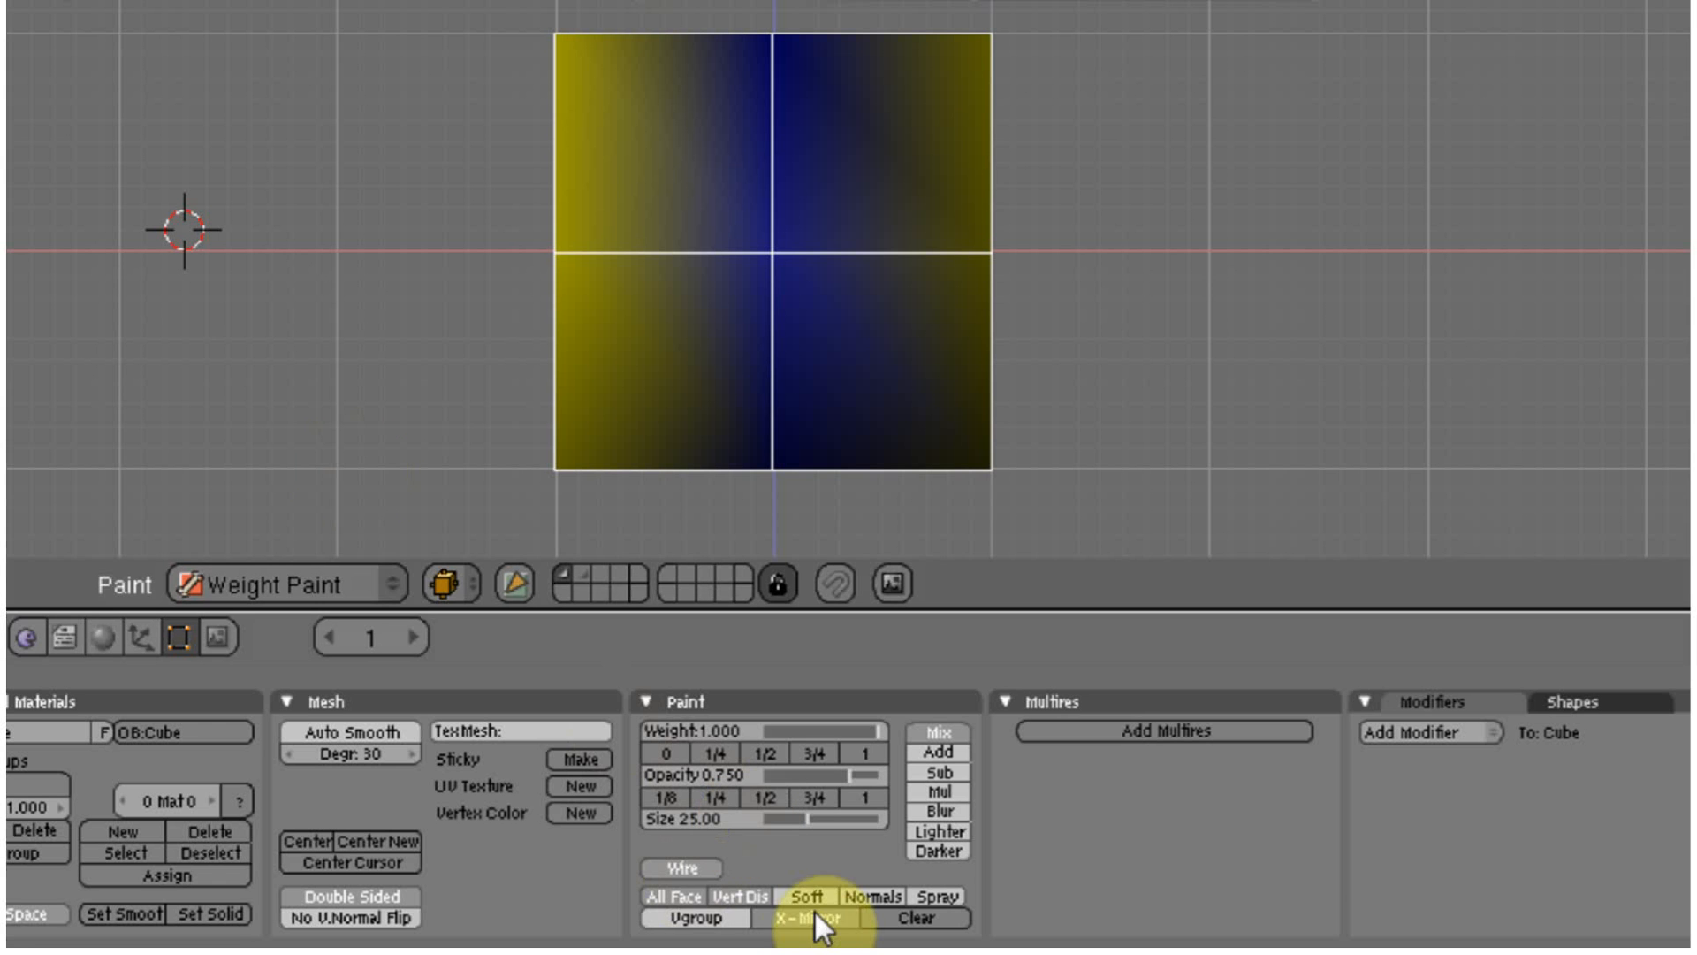
Turn X-Mirror off and delete the vertex group holding the mirrored weights.
{"action": "left_click", "coordinate": [805, 918]}
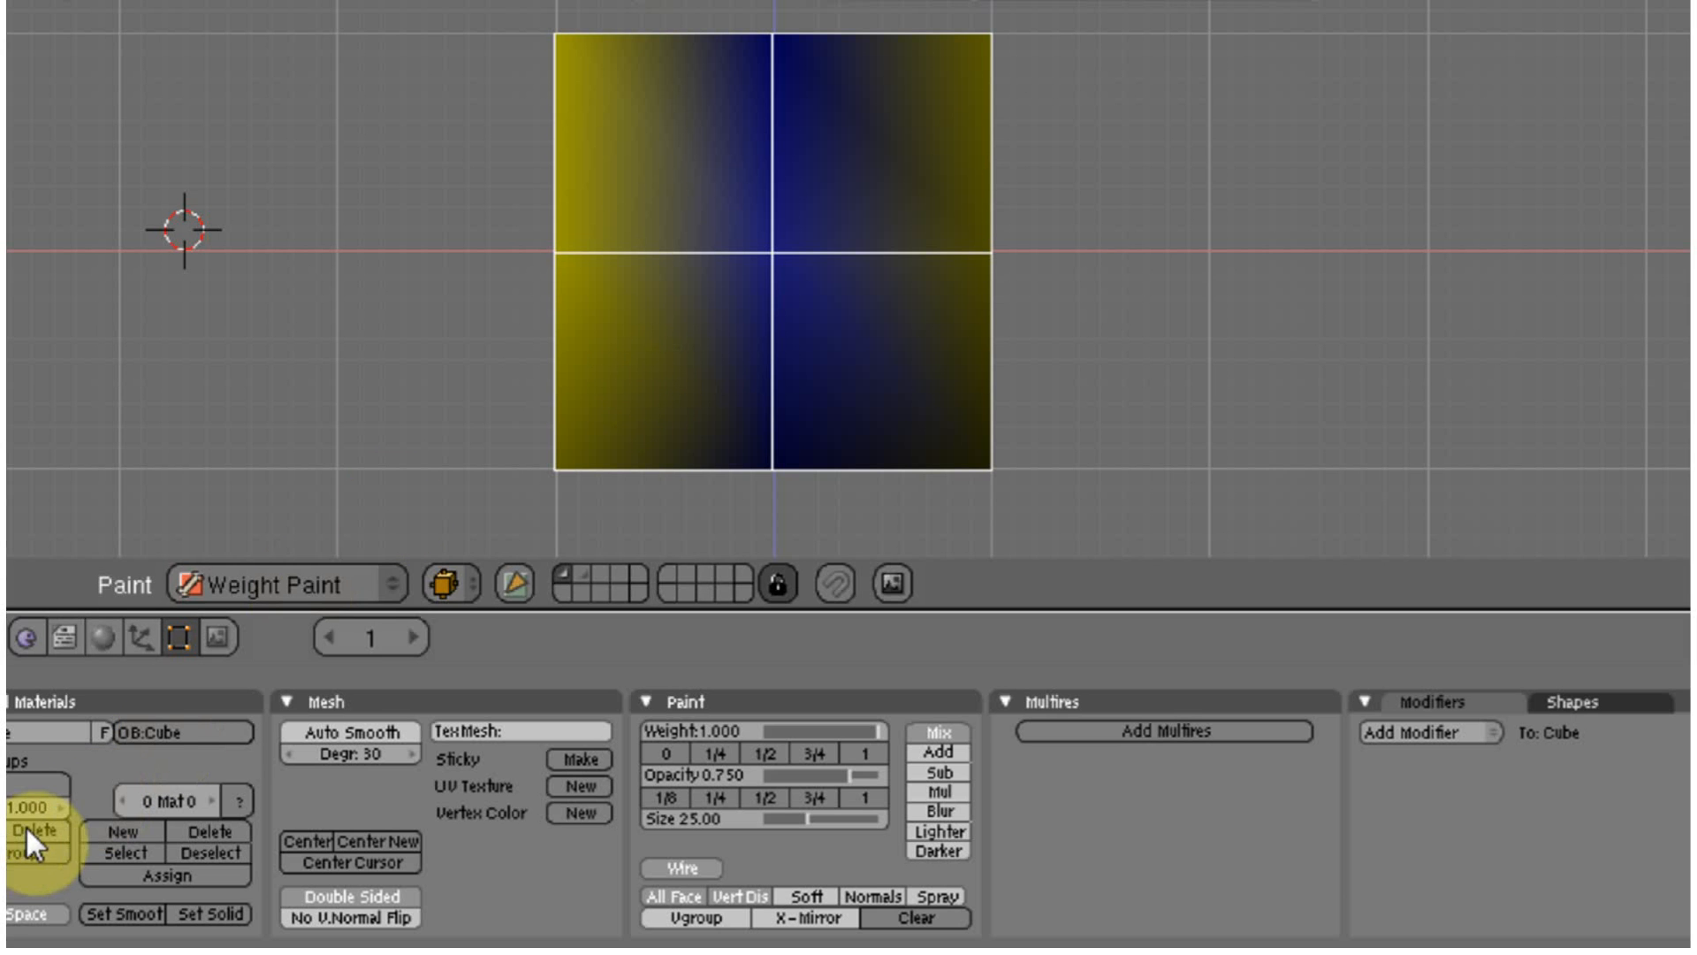
{"action": "left_click", "coordinate": [30, 831]}
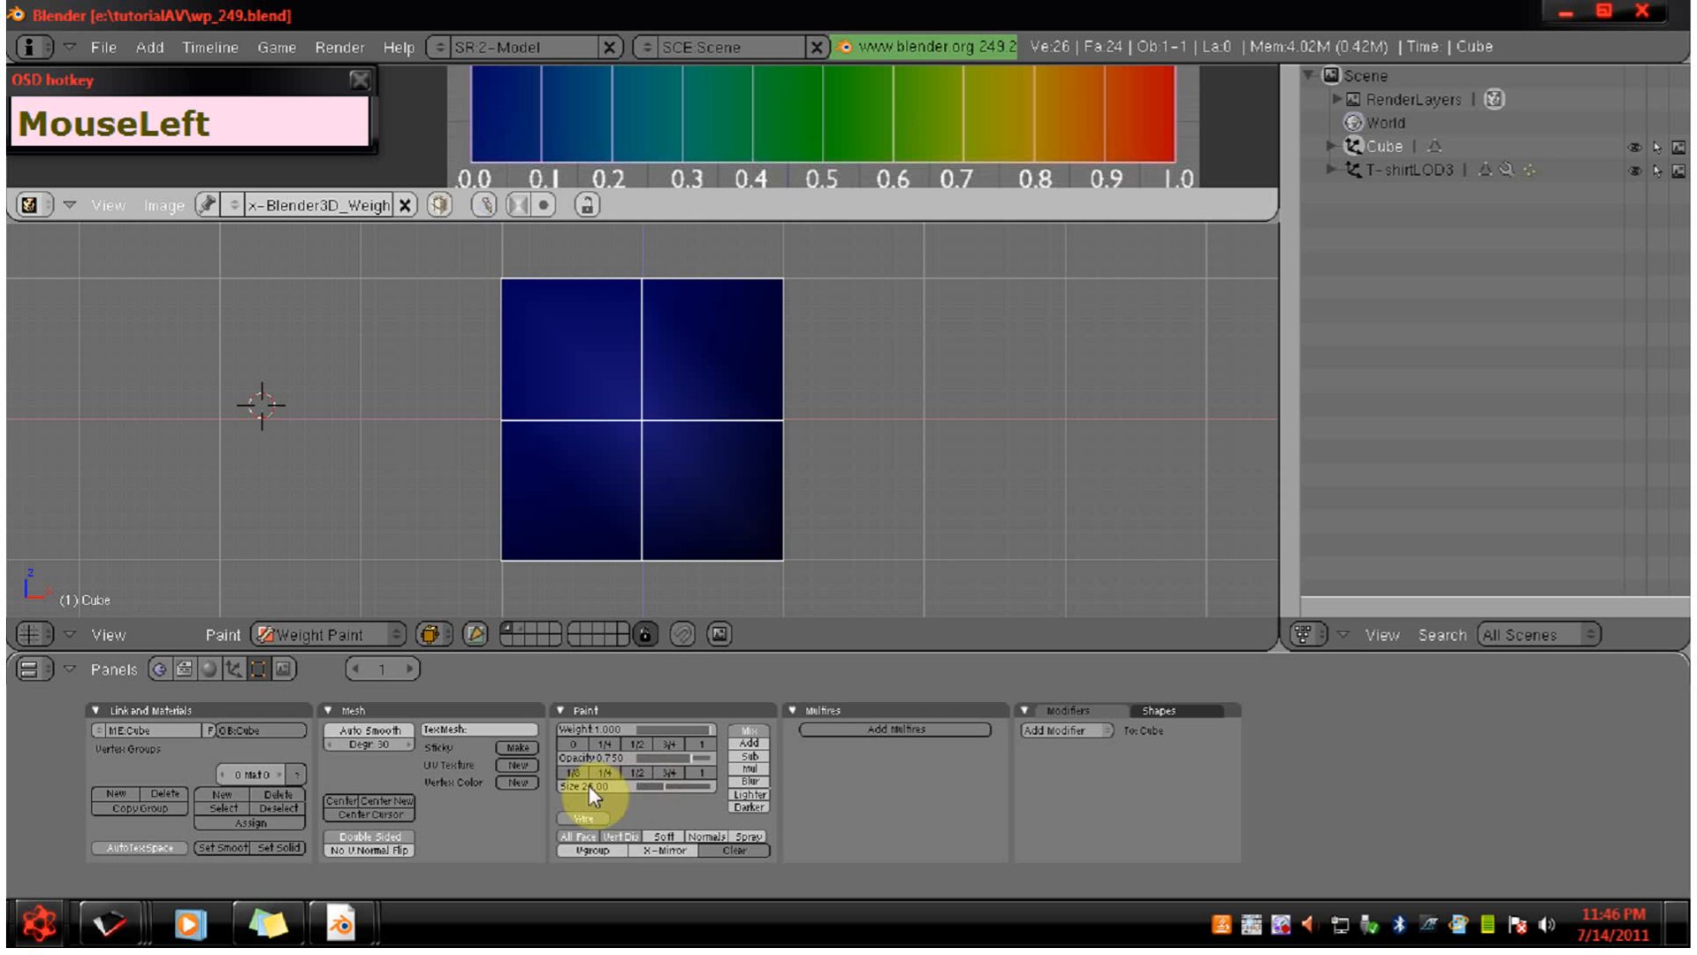
Paint the cube's centre vertex with weight 0.5 at opacity 1, and undo the stroke.
{"action": "left_click", "coordinate": [644, 743]}
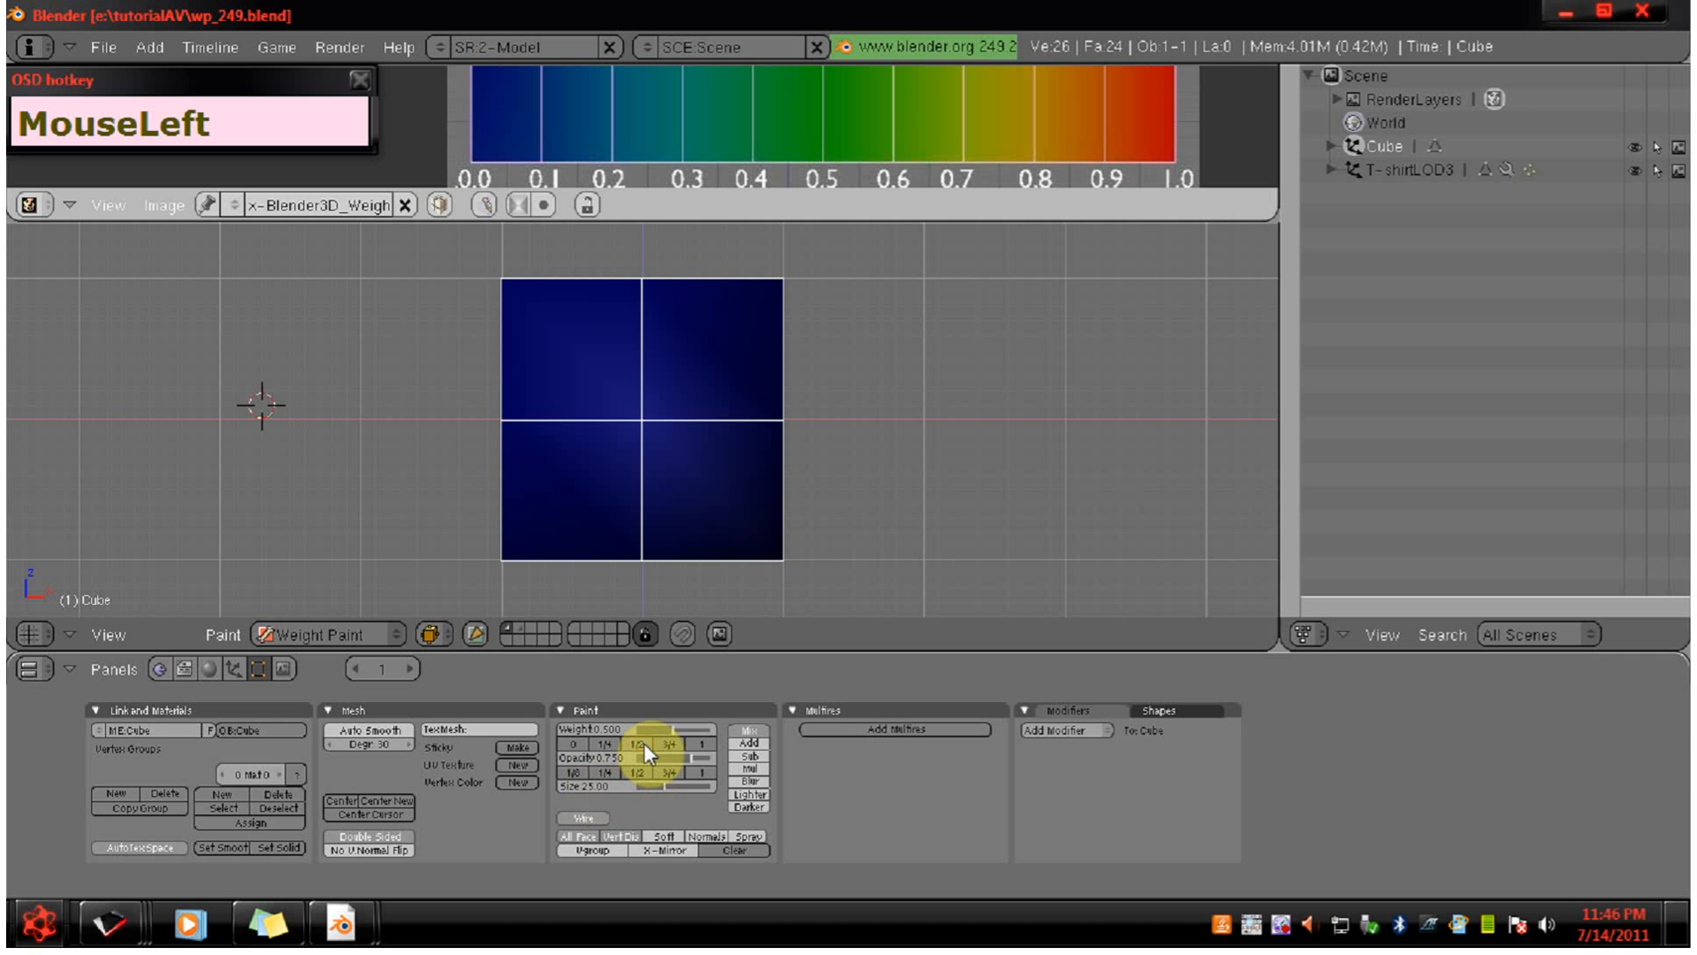
{"action": "left_click", "coordinate": [704, 773]}
{"action": "left_click", "coordinate": [650, 411]}
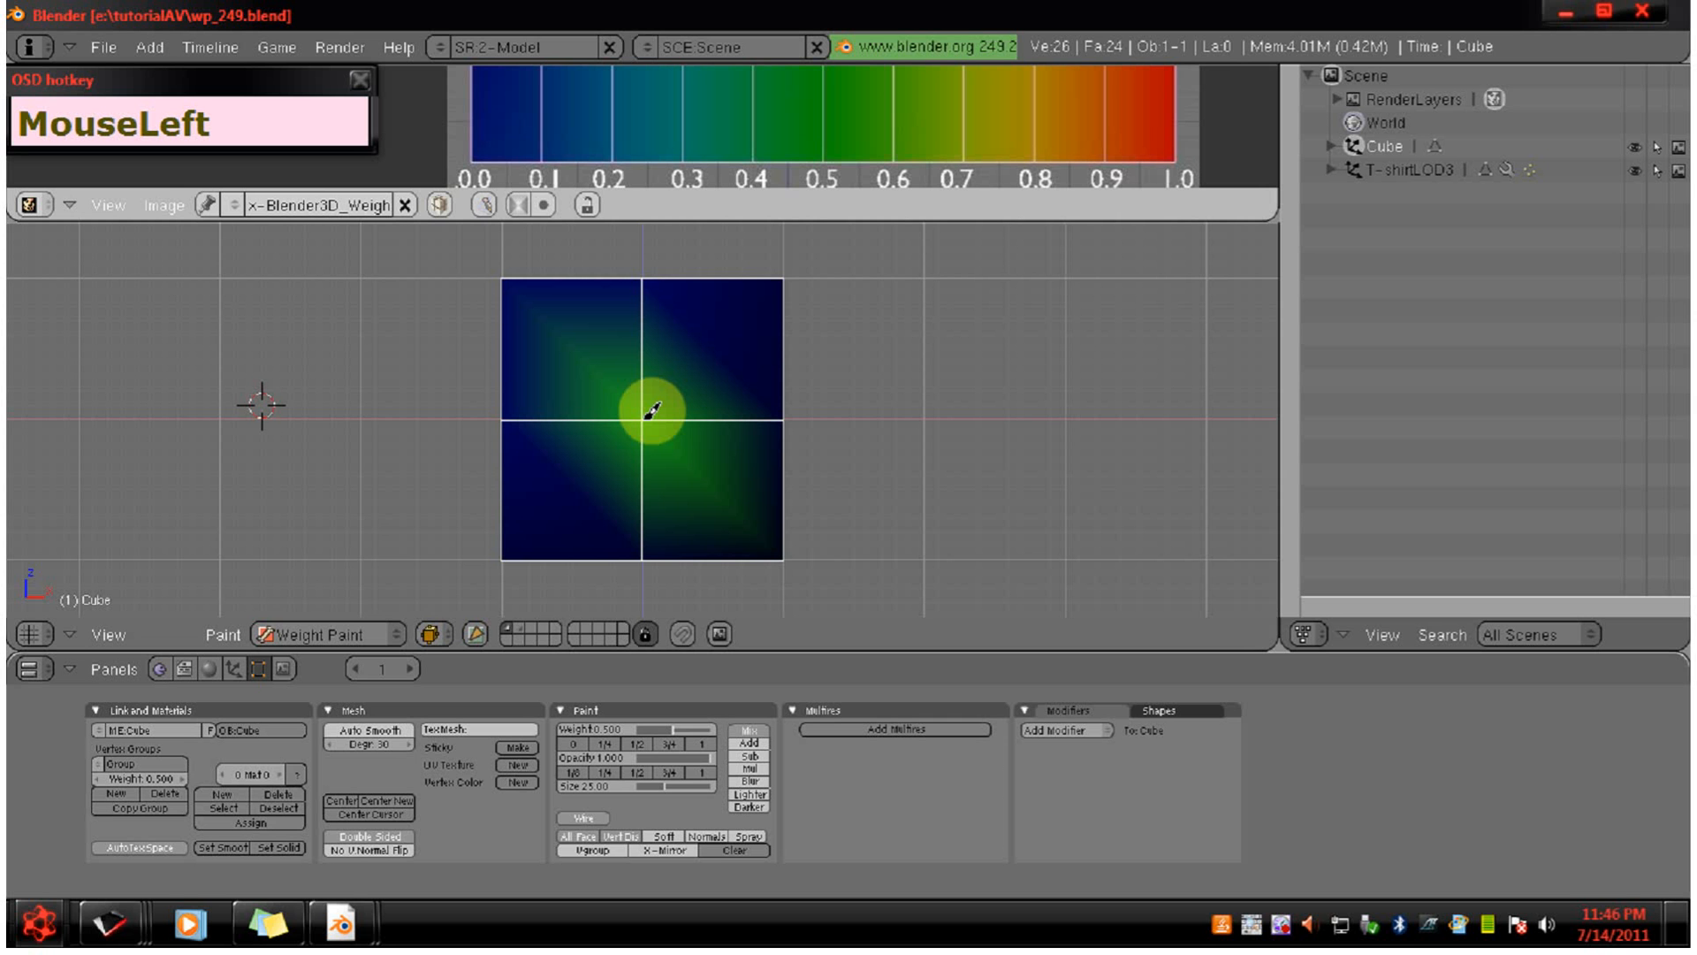
{"action": "key", "text": "ctrl+z"}
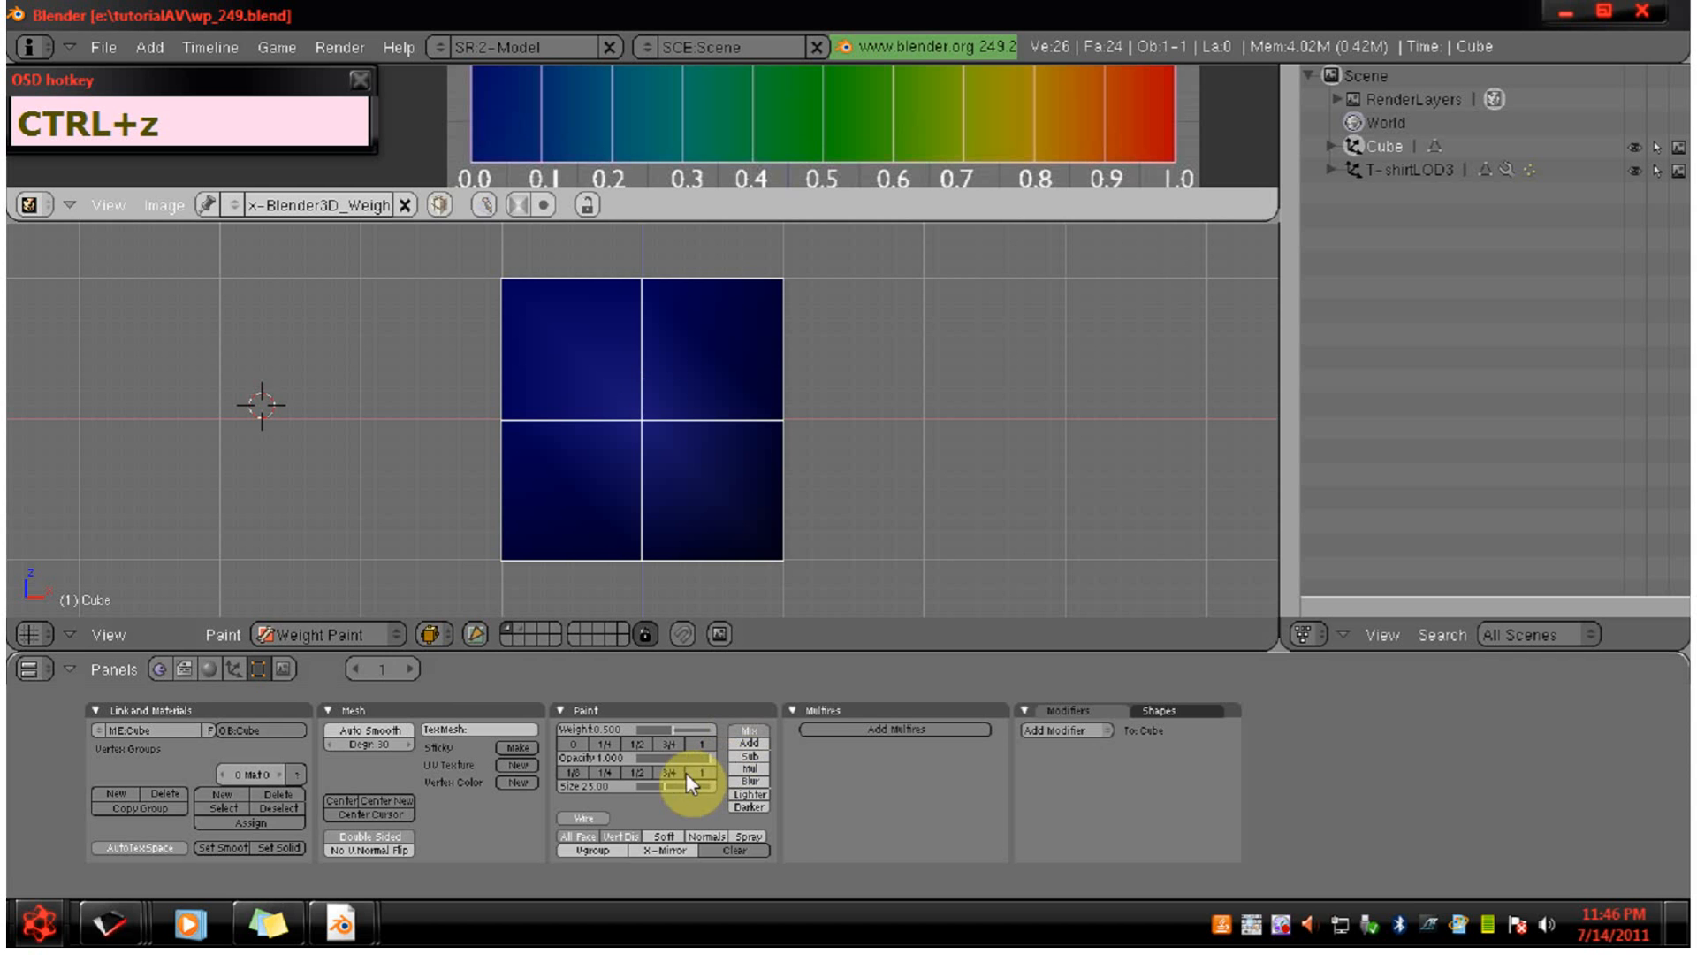
Set the brush opacity to 0.5 and paint the cube's centre vertex repeatedly to build up its weight.
{"action": "left_click", "coordinate": [637, 772]}
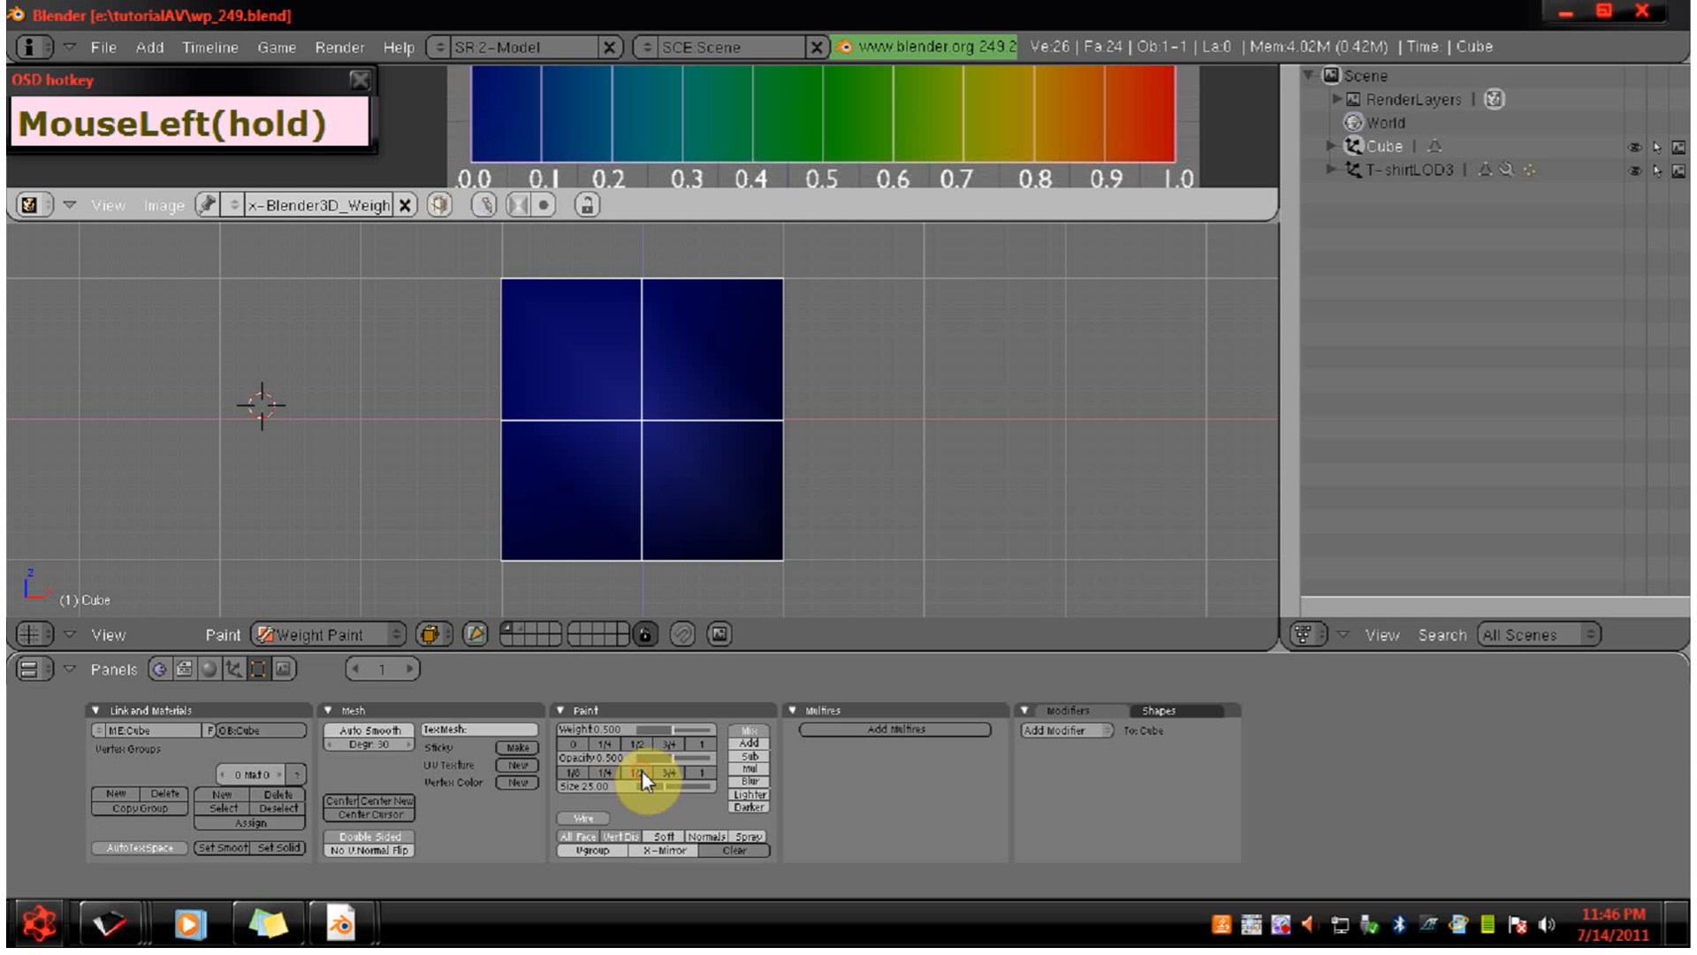
{"action": "left_click", "coordinate": [659, 409]}
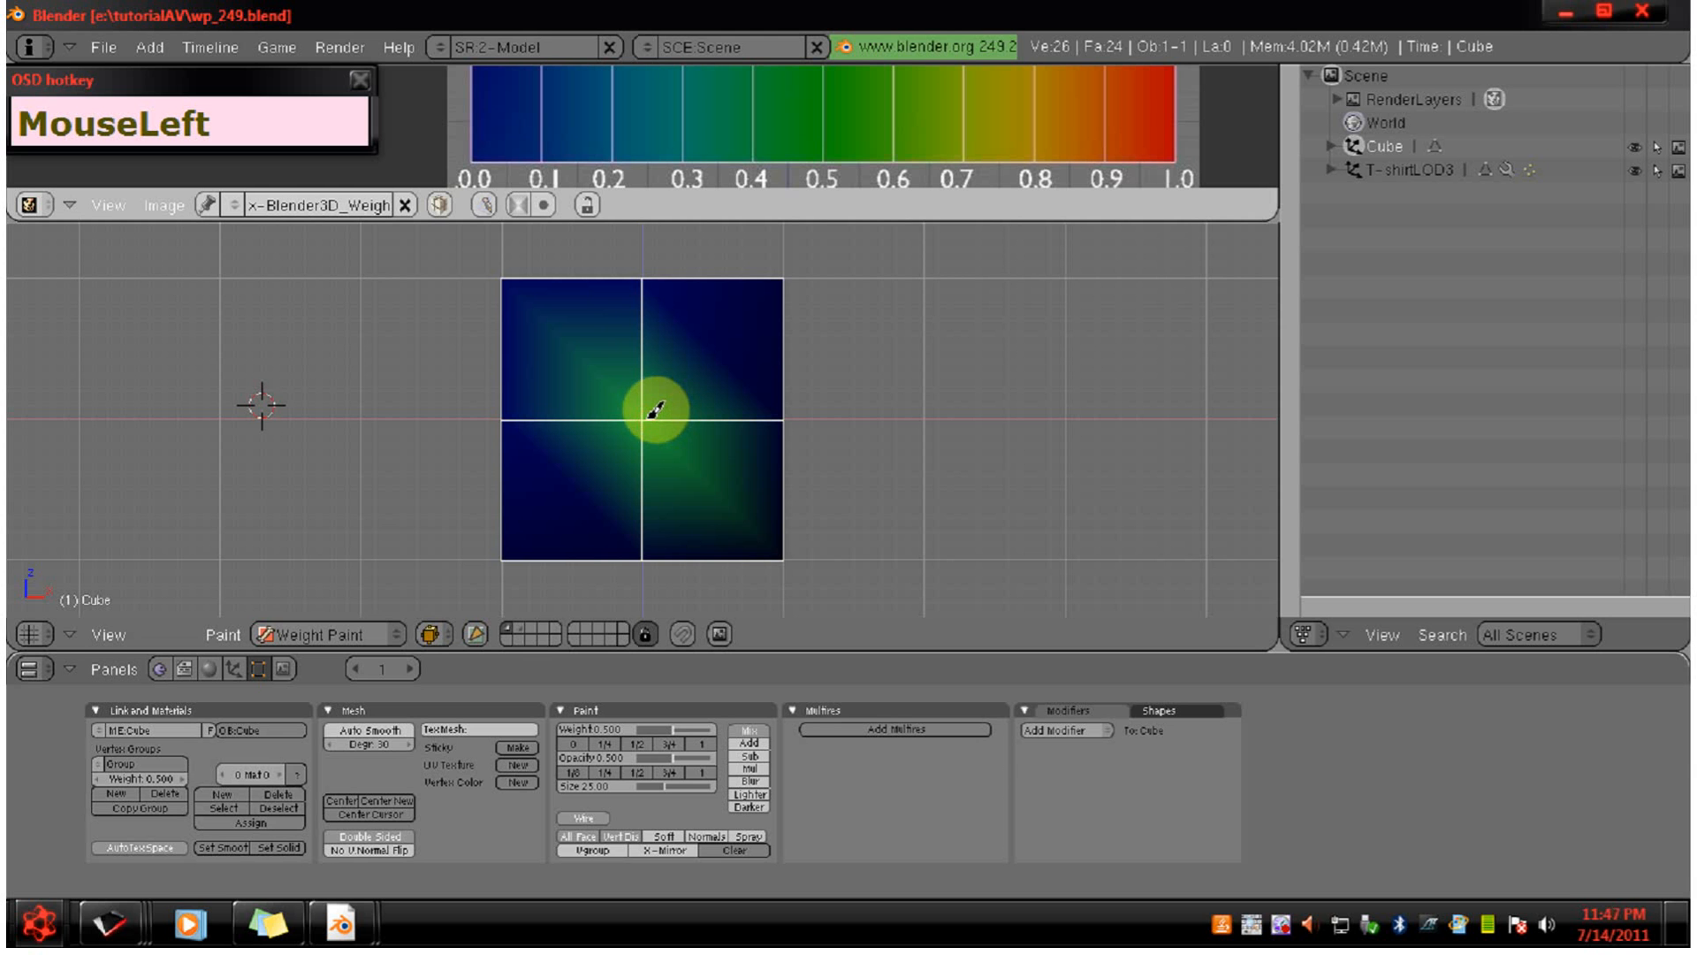
{"action": "left_click", "coordinate": [654, 409]}
{"action": "left_click", "coordinate": [648, 417]}
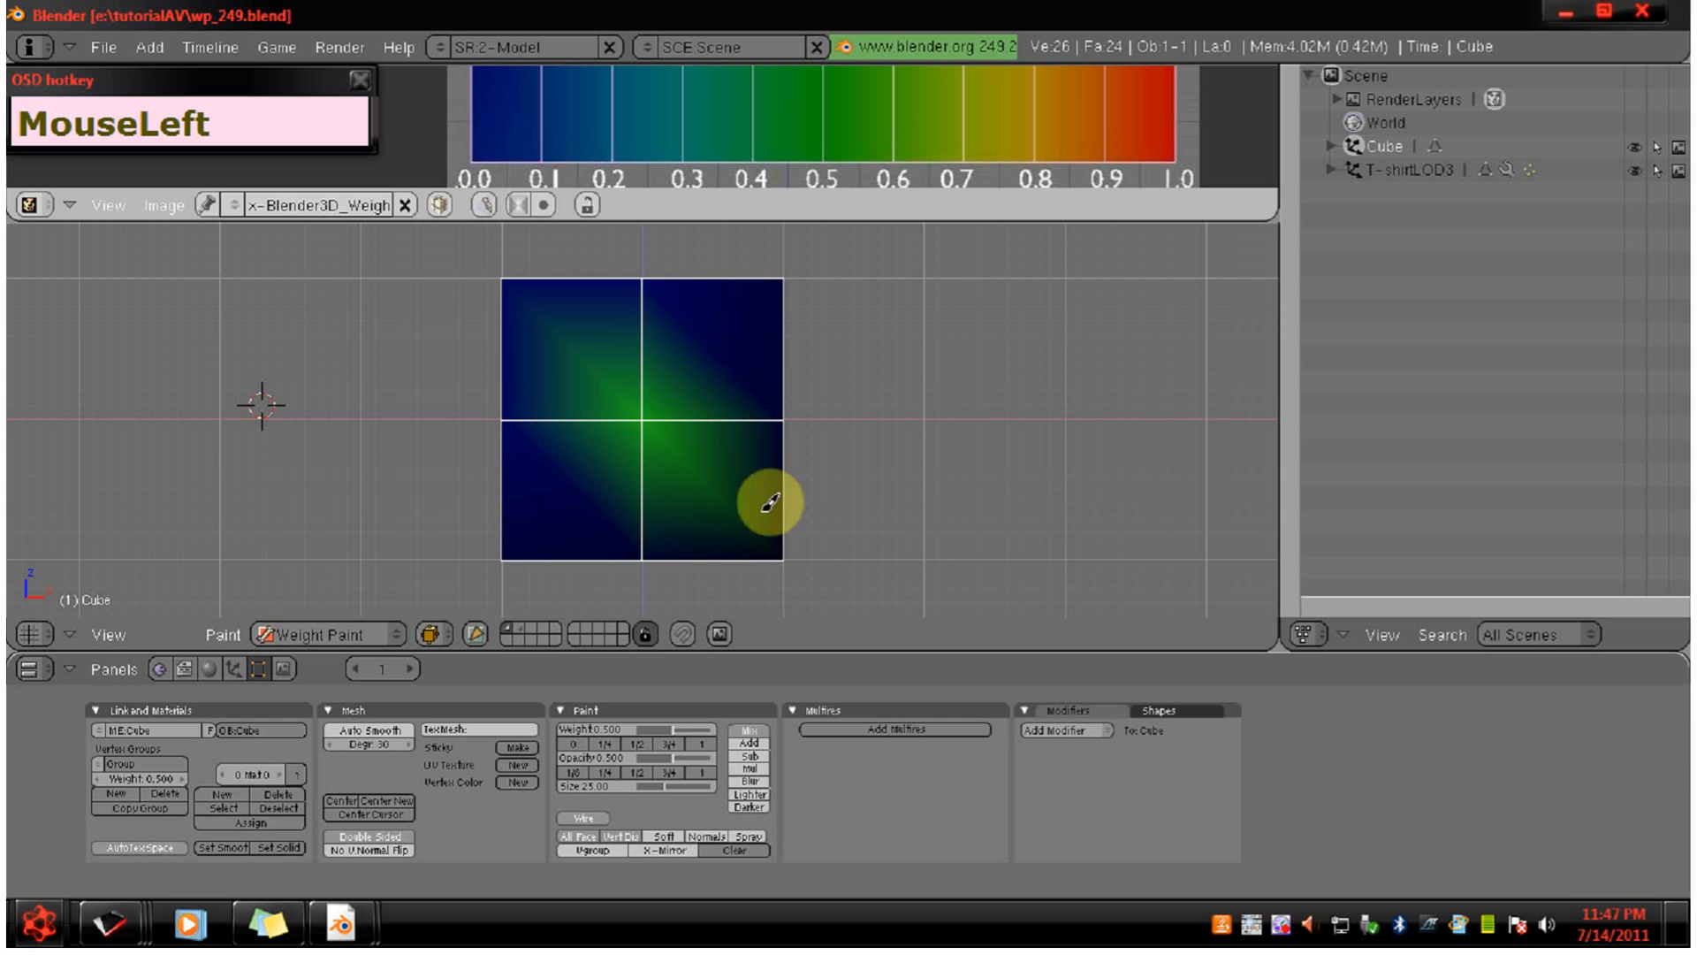
Switch the brush to Blur mode at opacity 1 and blur away the centre vertex's weight.
{"action": "left_click", "coordinate": [751, 781]}
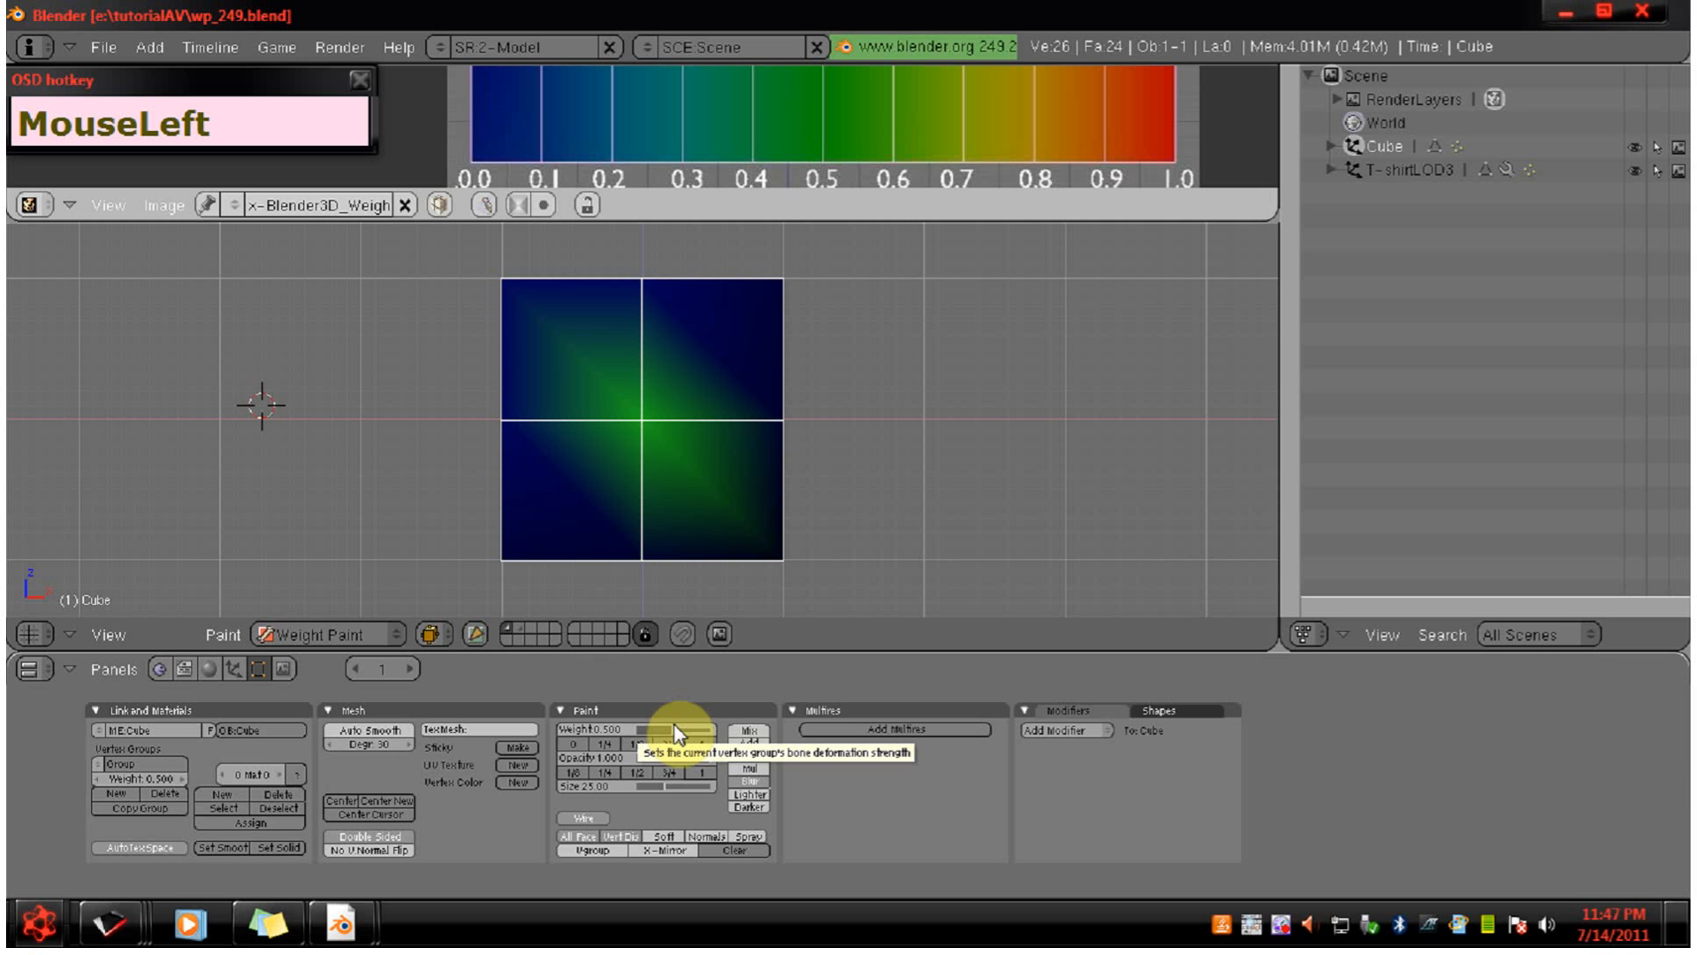
{"action": "mouse_move", "coordinate": [645, 493]}
{"action": "left_mouse_down"}
{"action": "mouse_move", "coordinate": [587, 485]}
{"action": "mouse_move", "coordinate": [654, 411]}
{"action": "left_mouse_up"}
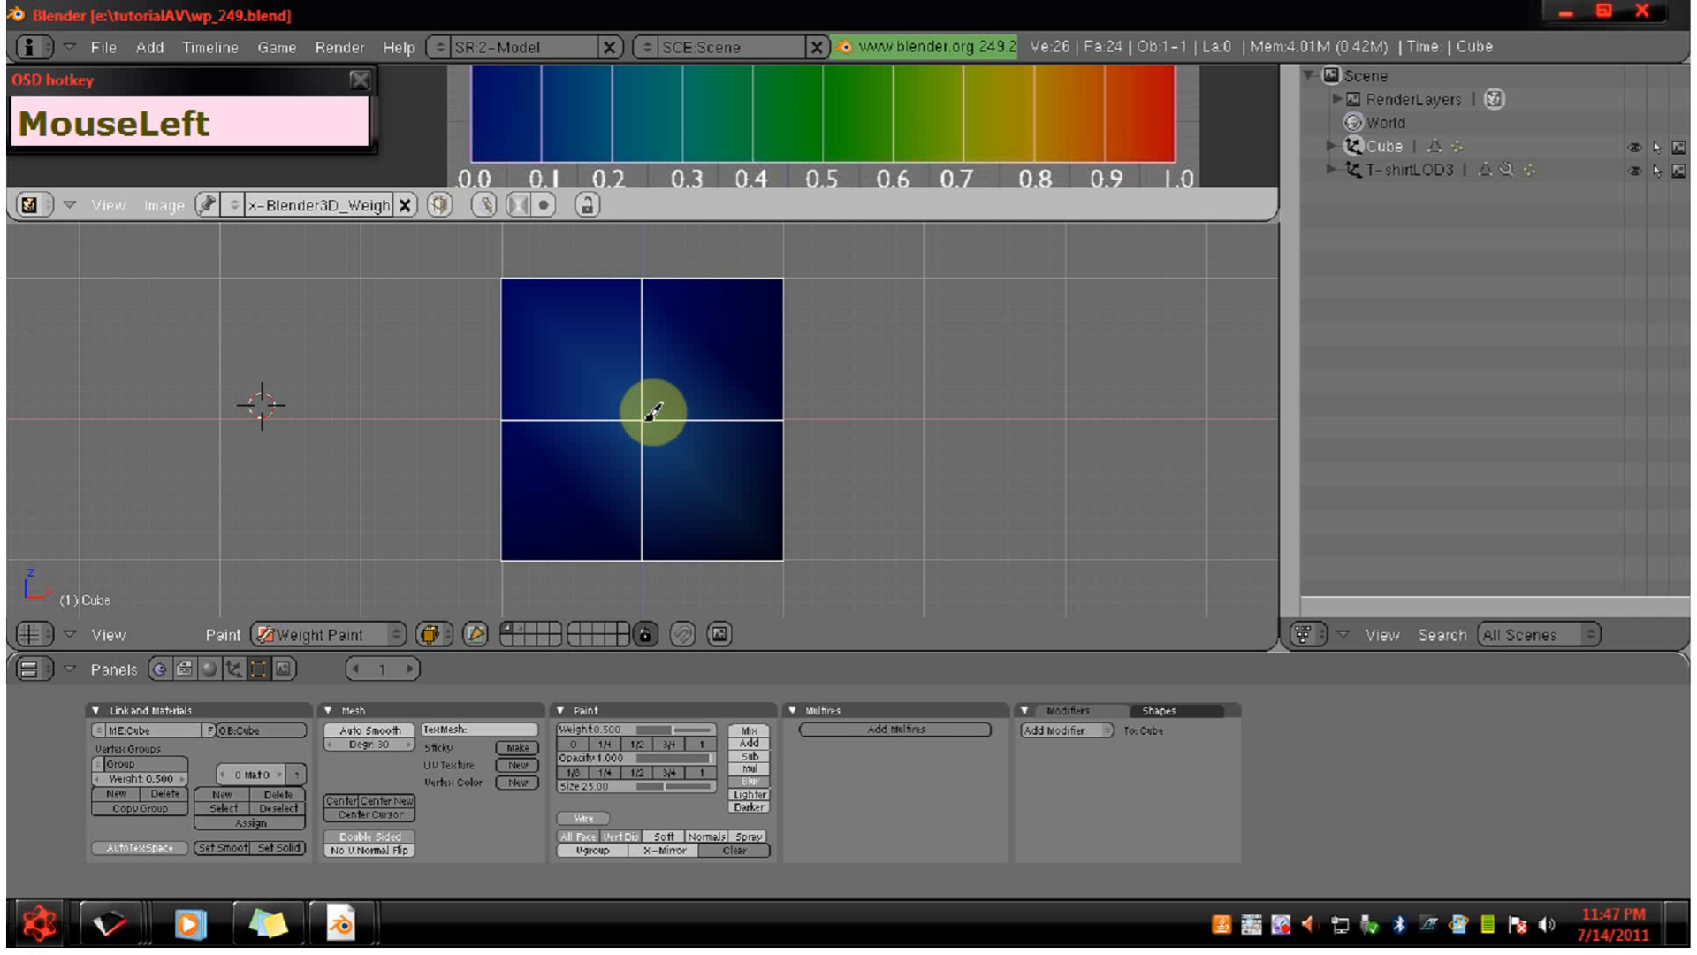
{"action": "left_click_drag", "start_coordinate": [654, 411], "coordinate": [653, 411]}
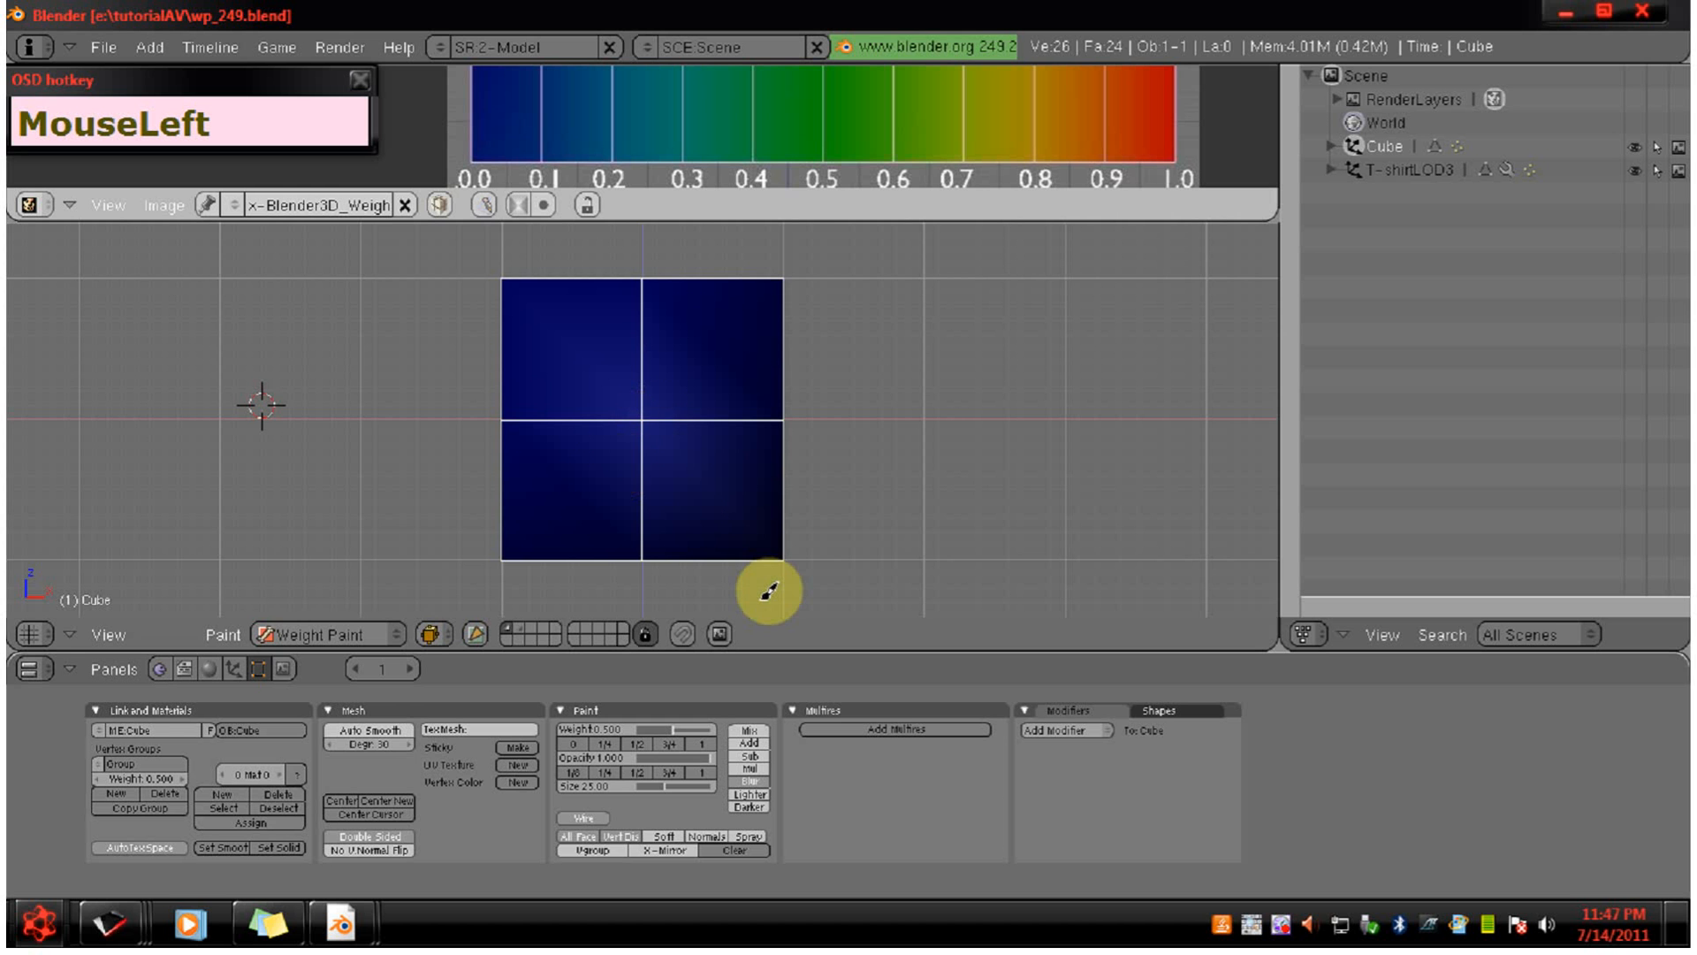
Switch the brush to Add mode with weight 0.25 and paint the centre vertex repeatedly up to full weight.
{"action": "left_click", "coordinate": [753, 743]}
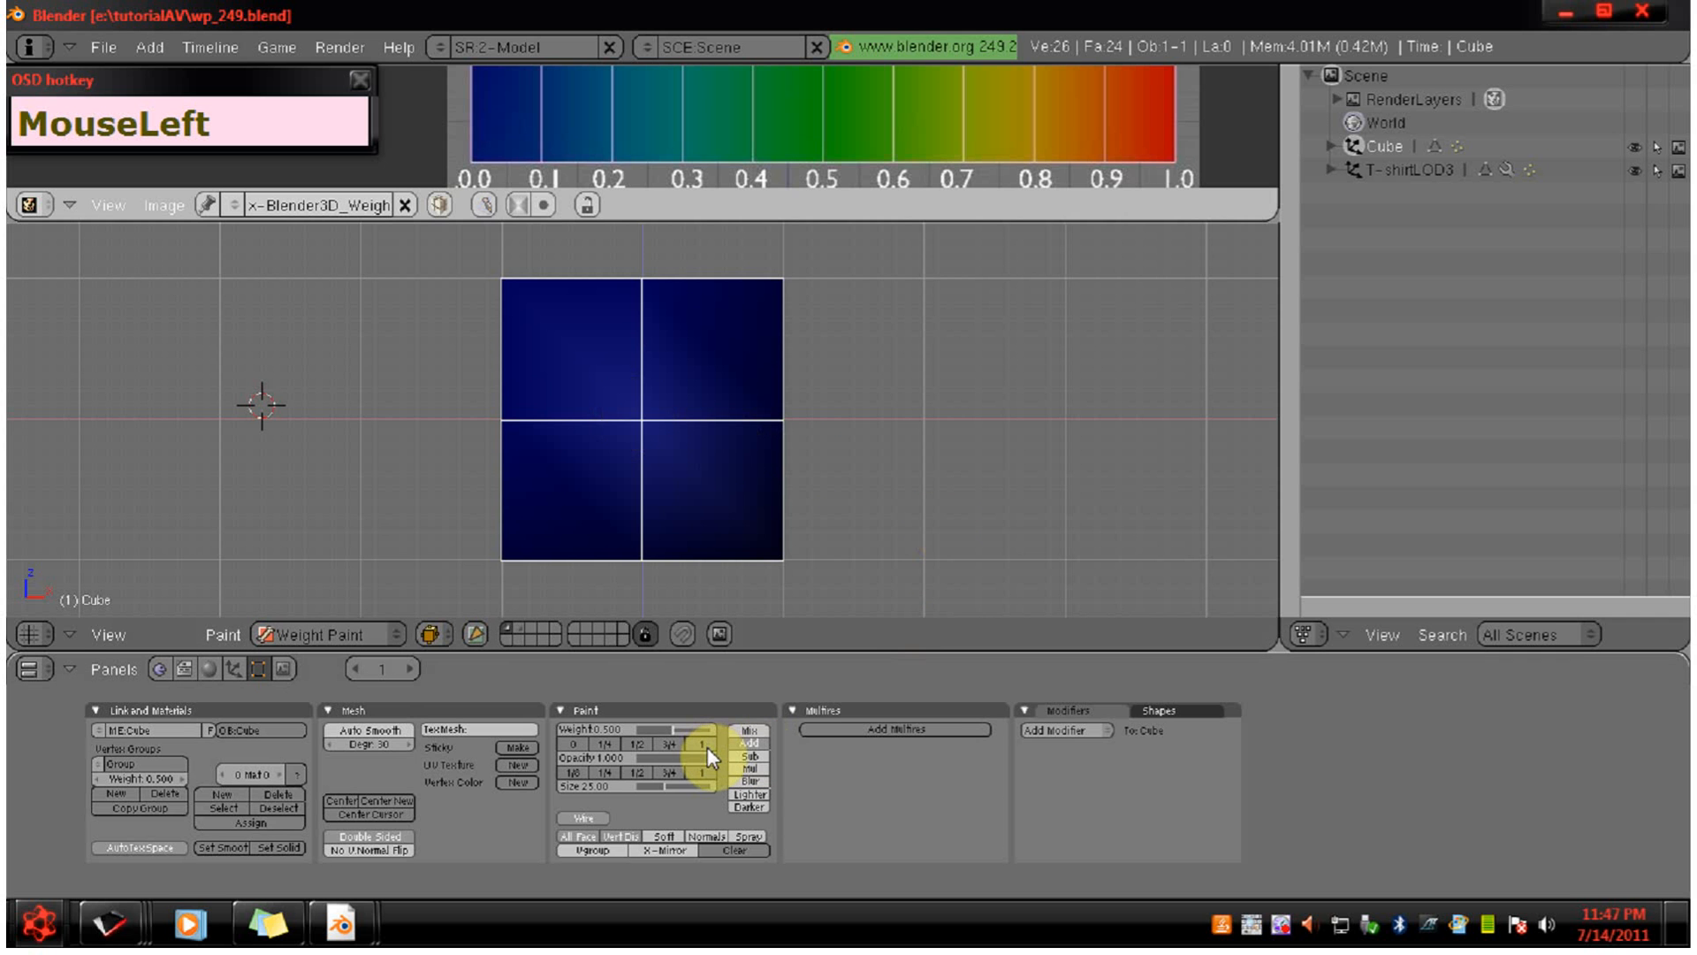
{"action": "left_click", "coordinate": [604, 744]}
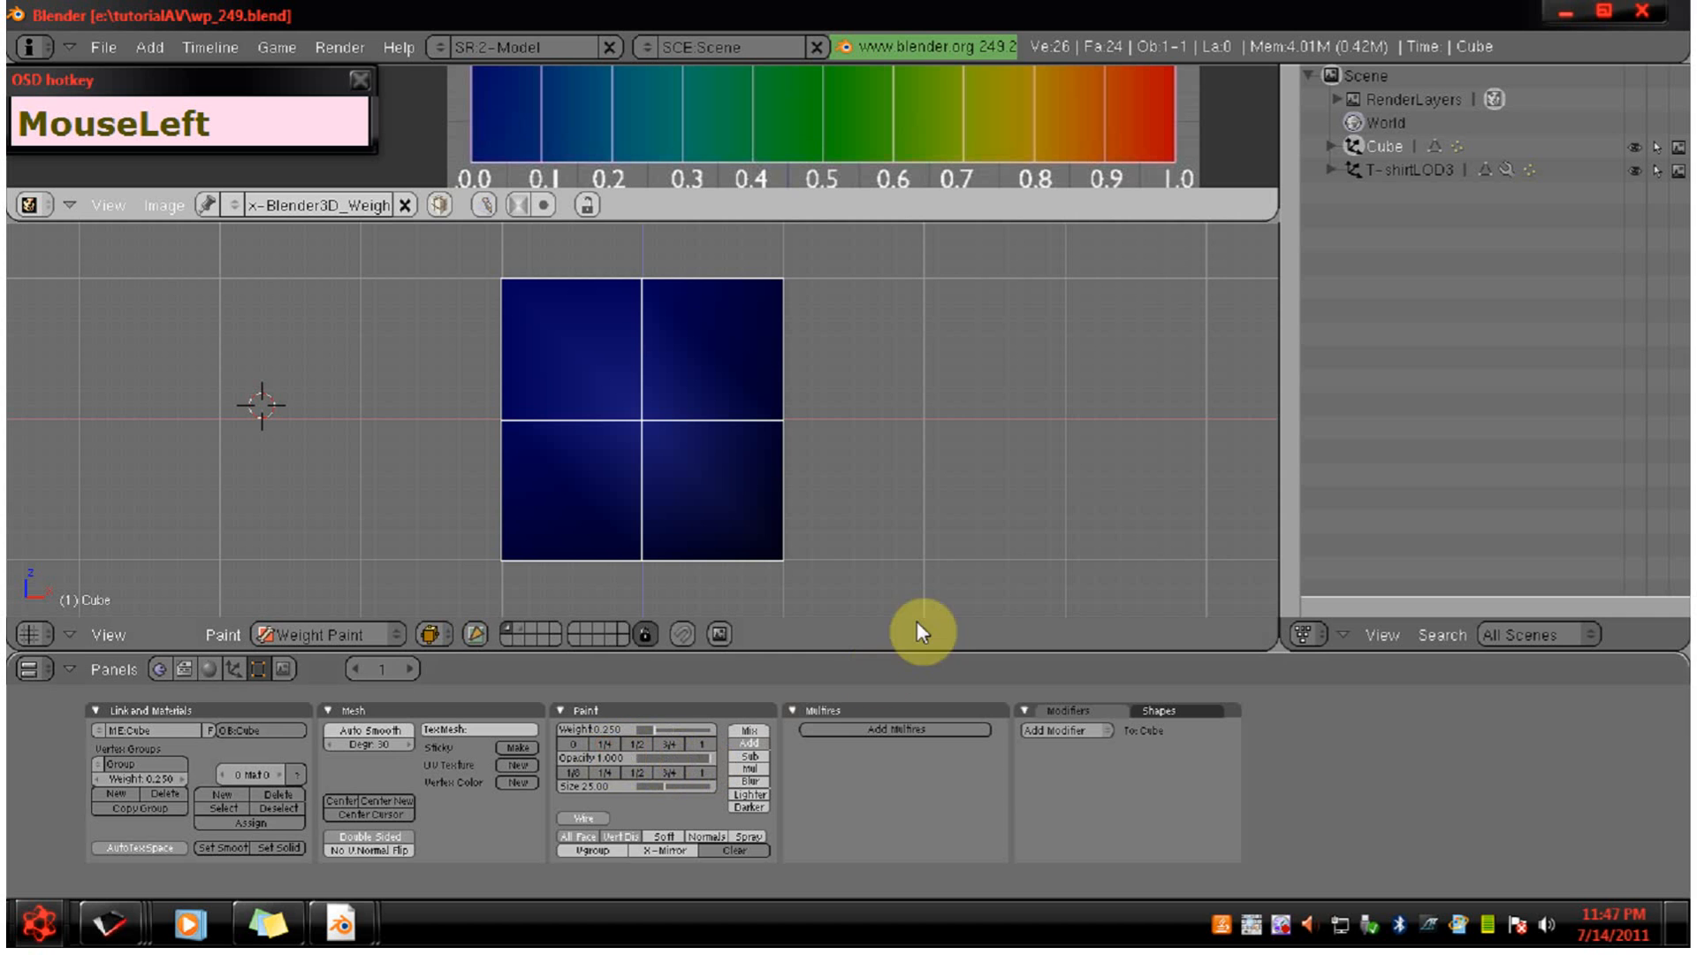
{"action": "left_click", "coordinate": [651, 412]}
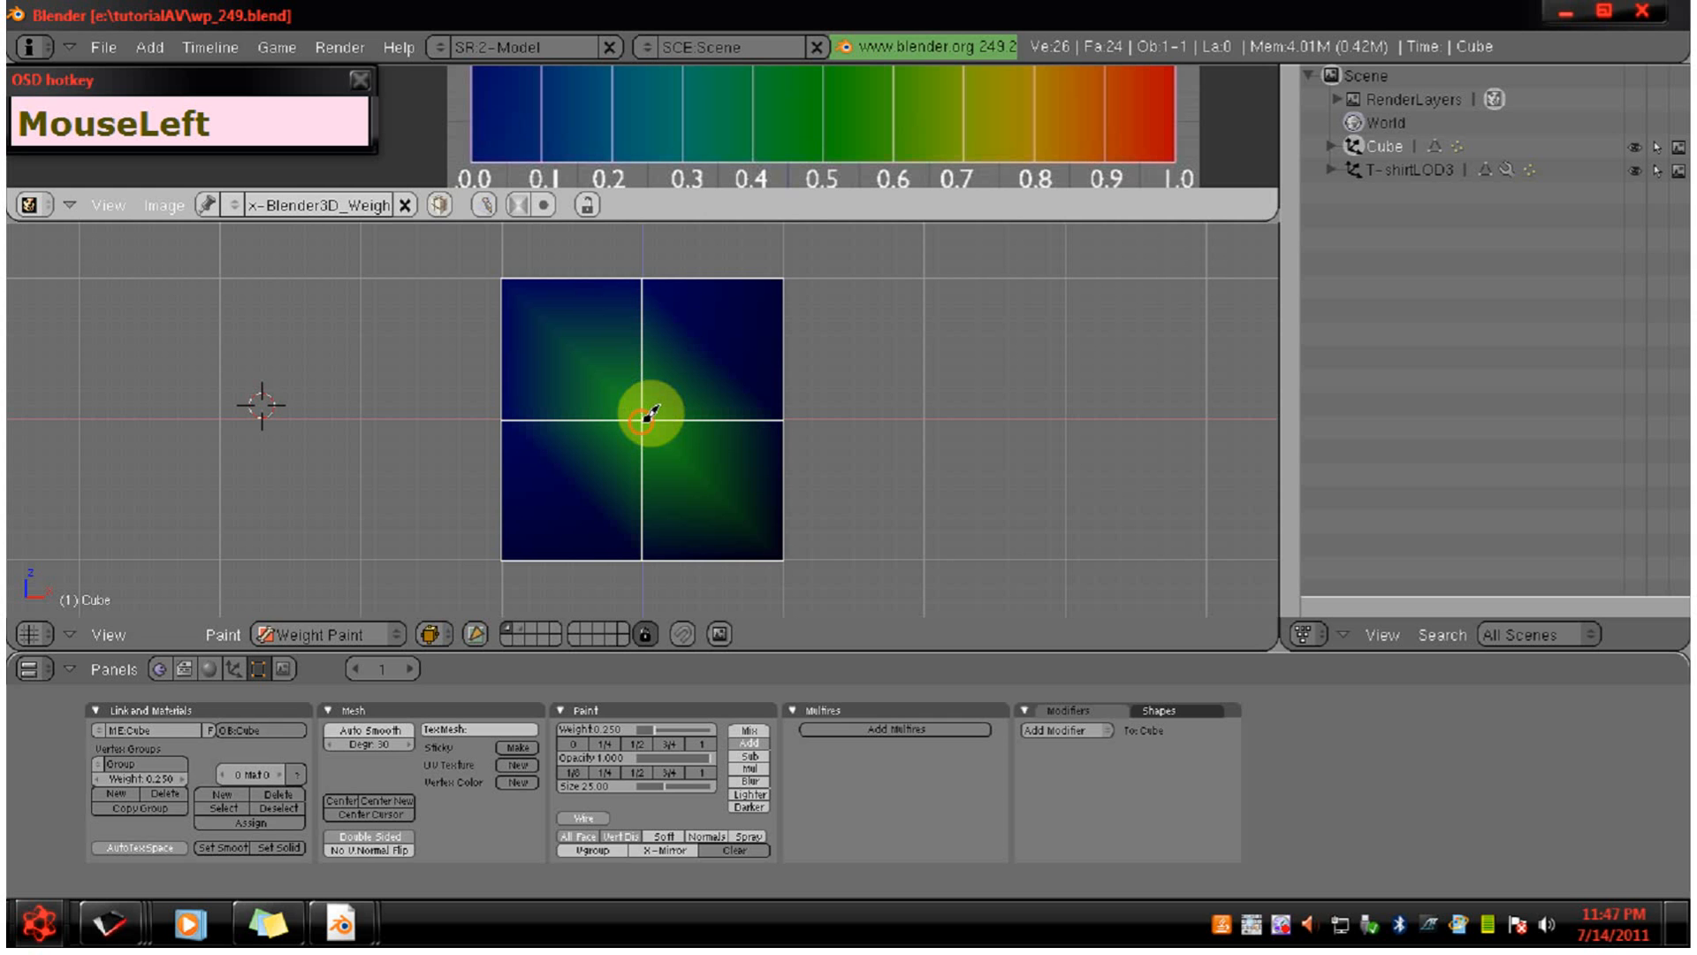
{"action": "left_click", "coordinate": [651, 412]}
{"action": "left_click", "coordinate": [650, 412]}
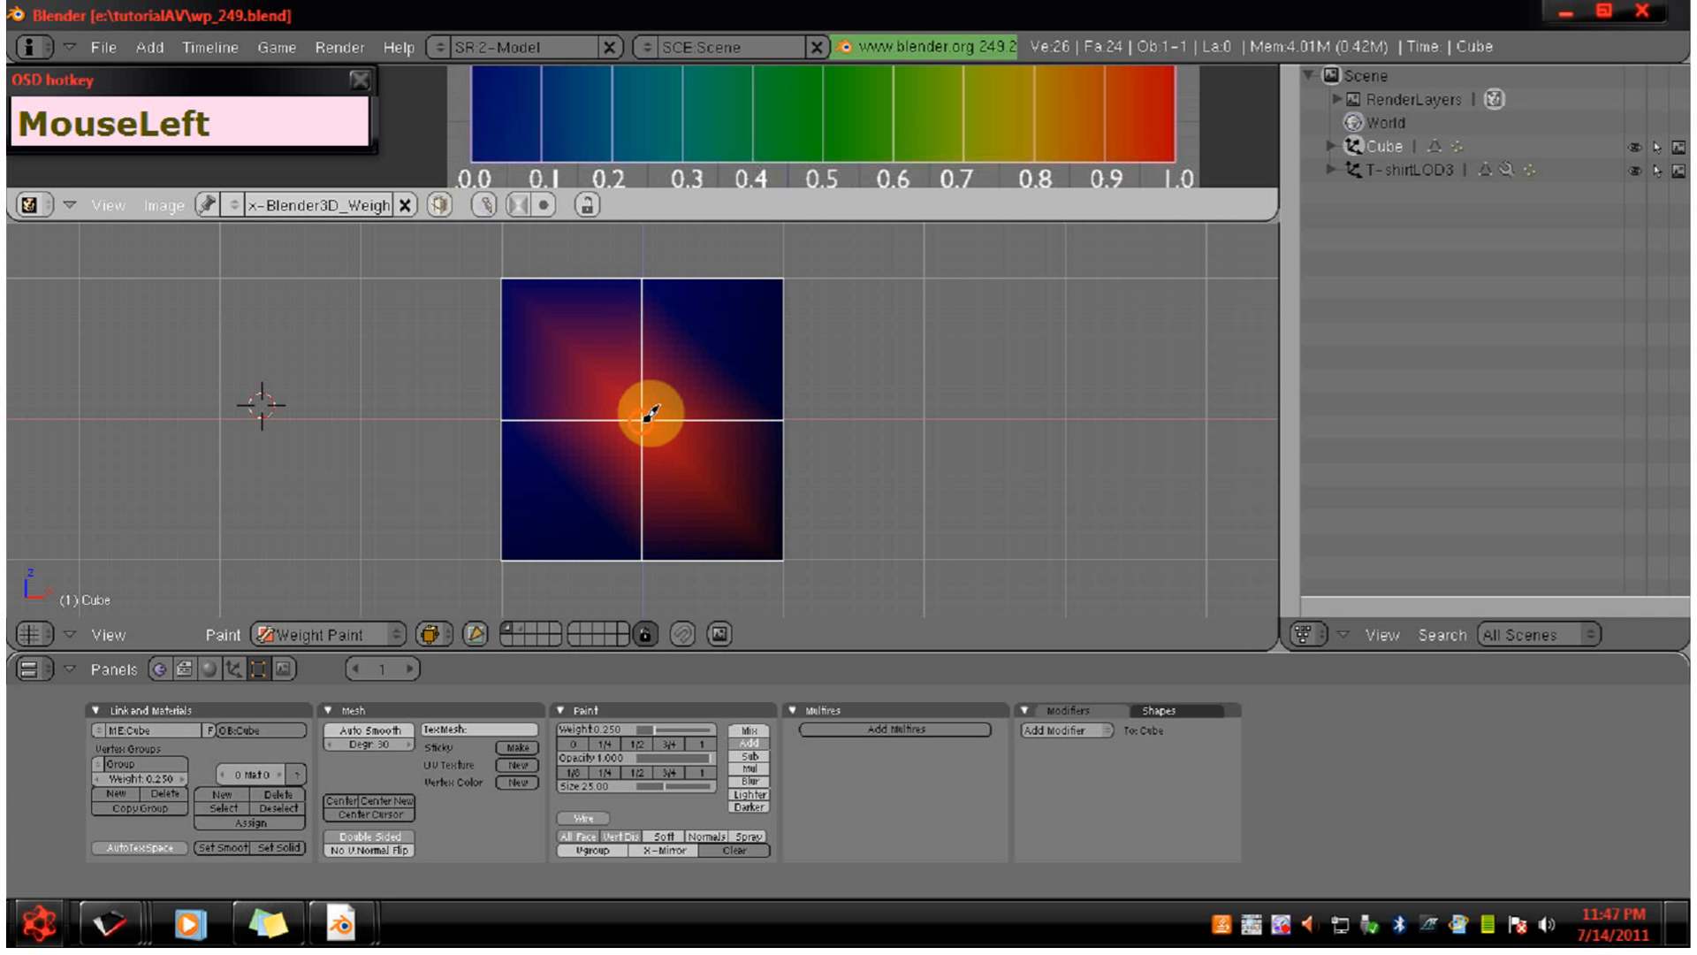
Switch the brush to Sub mode and paint the centre vertex repeatedly until its weight is removed.
{"action": "left_click", "coordinate": [750, 756]}
{"action": "left_click", "coordinate": [652, 415]}
{"action": "left_click", "coordinate": [652, 415]}
{"action": "left_click", "coordinate": [652, 414]}
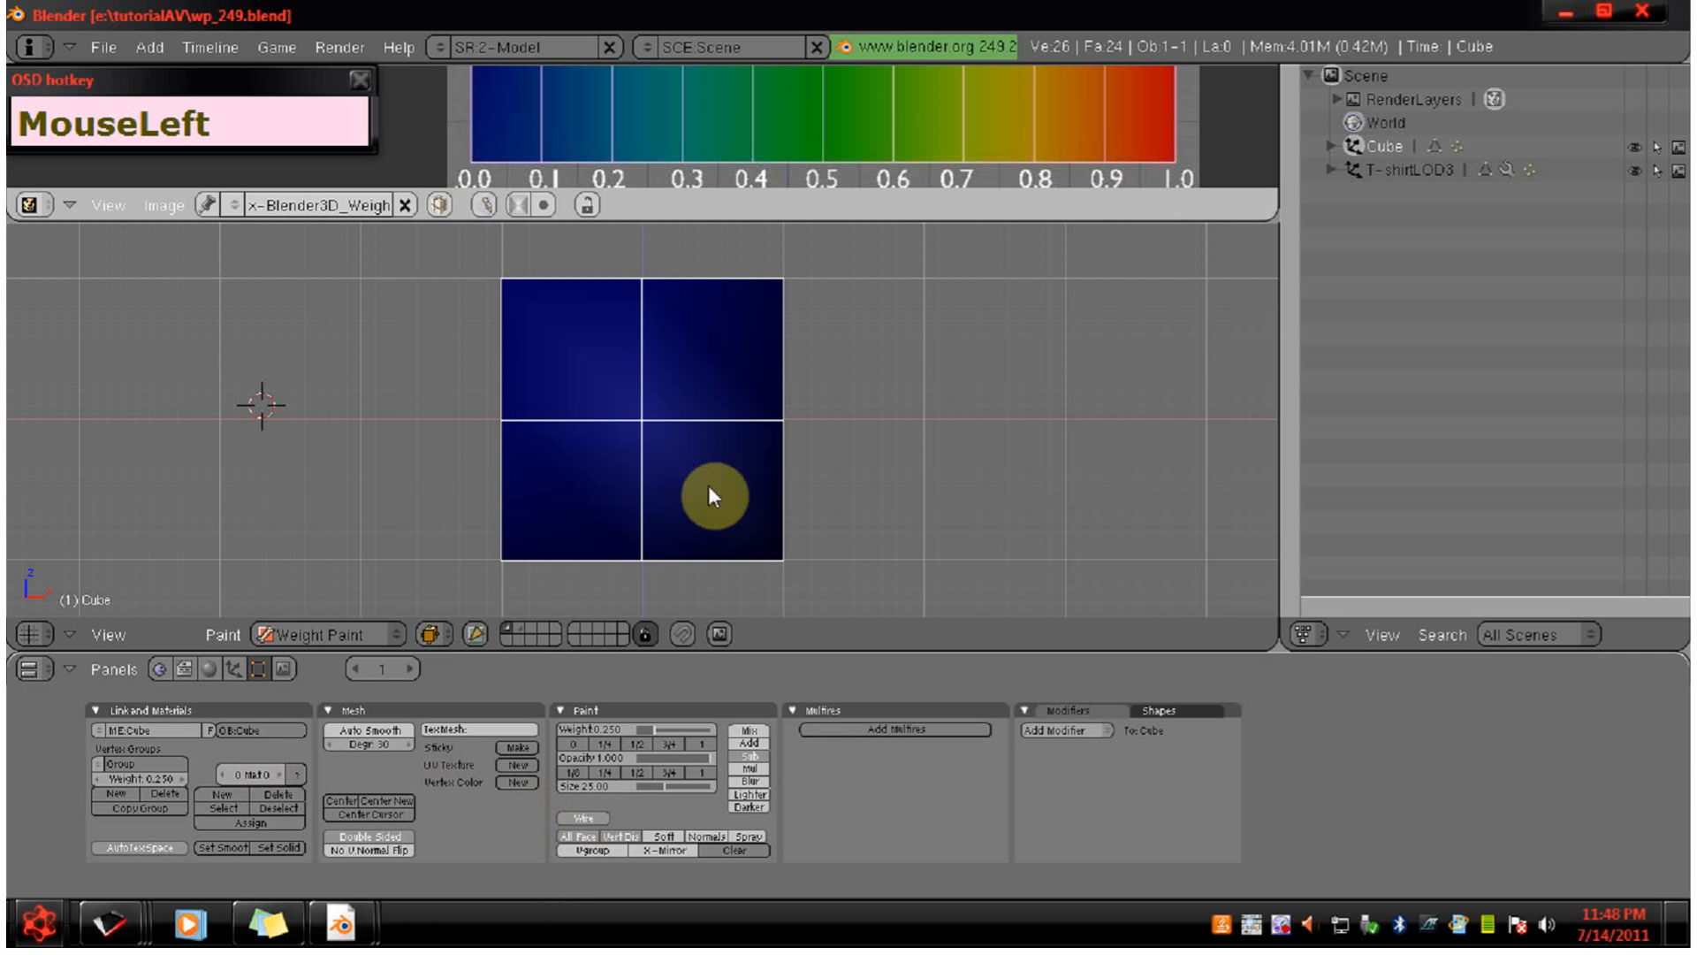
Return the brush to Mix mode with weight 1 and paint the cube's centre vertex.
{"action": "left_click", "coordinate": [236, 795]}
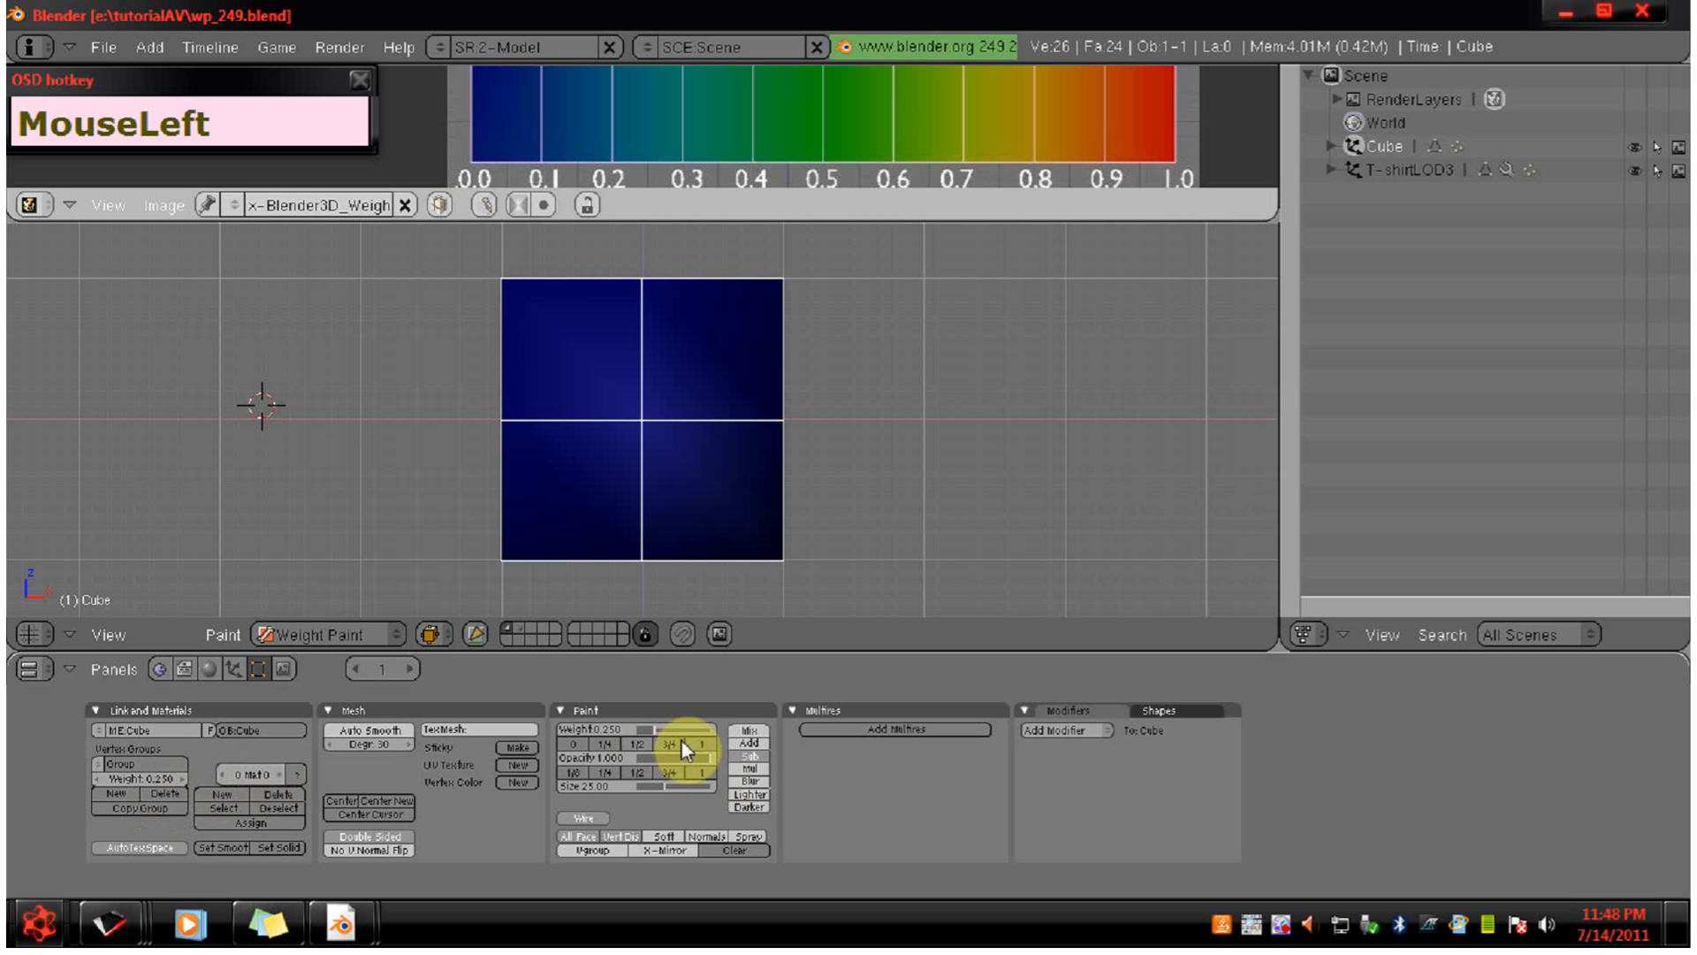
{"action": "left_click", "coordinate": [751, 730]}
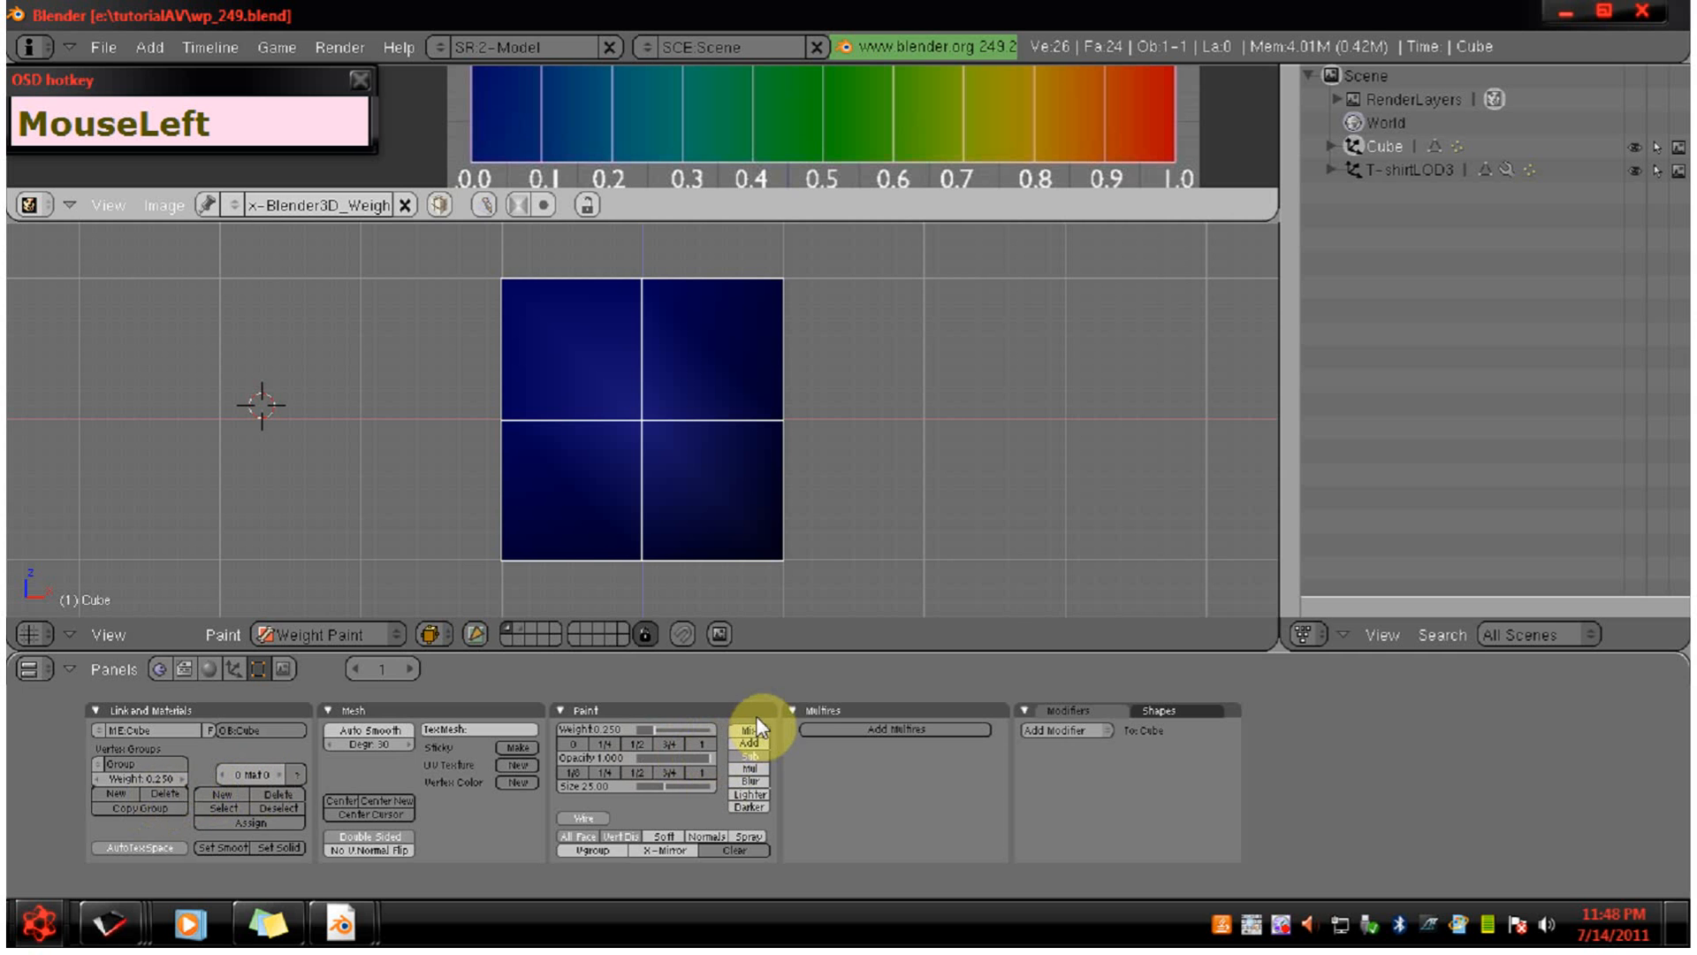
{"action": "left_click", "coordinate": [702, 745]}
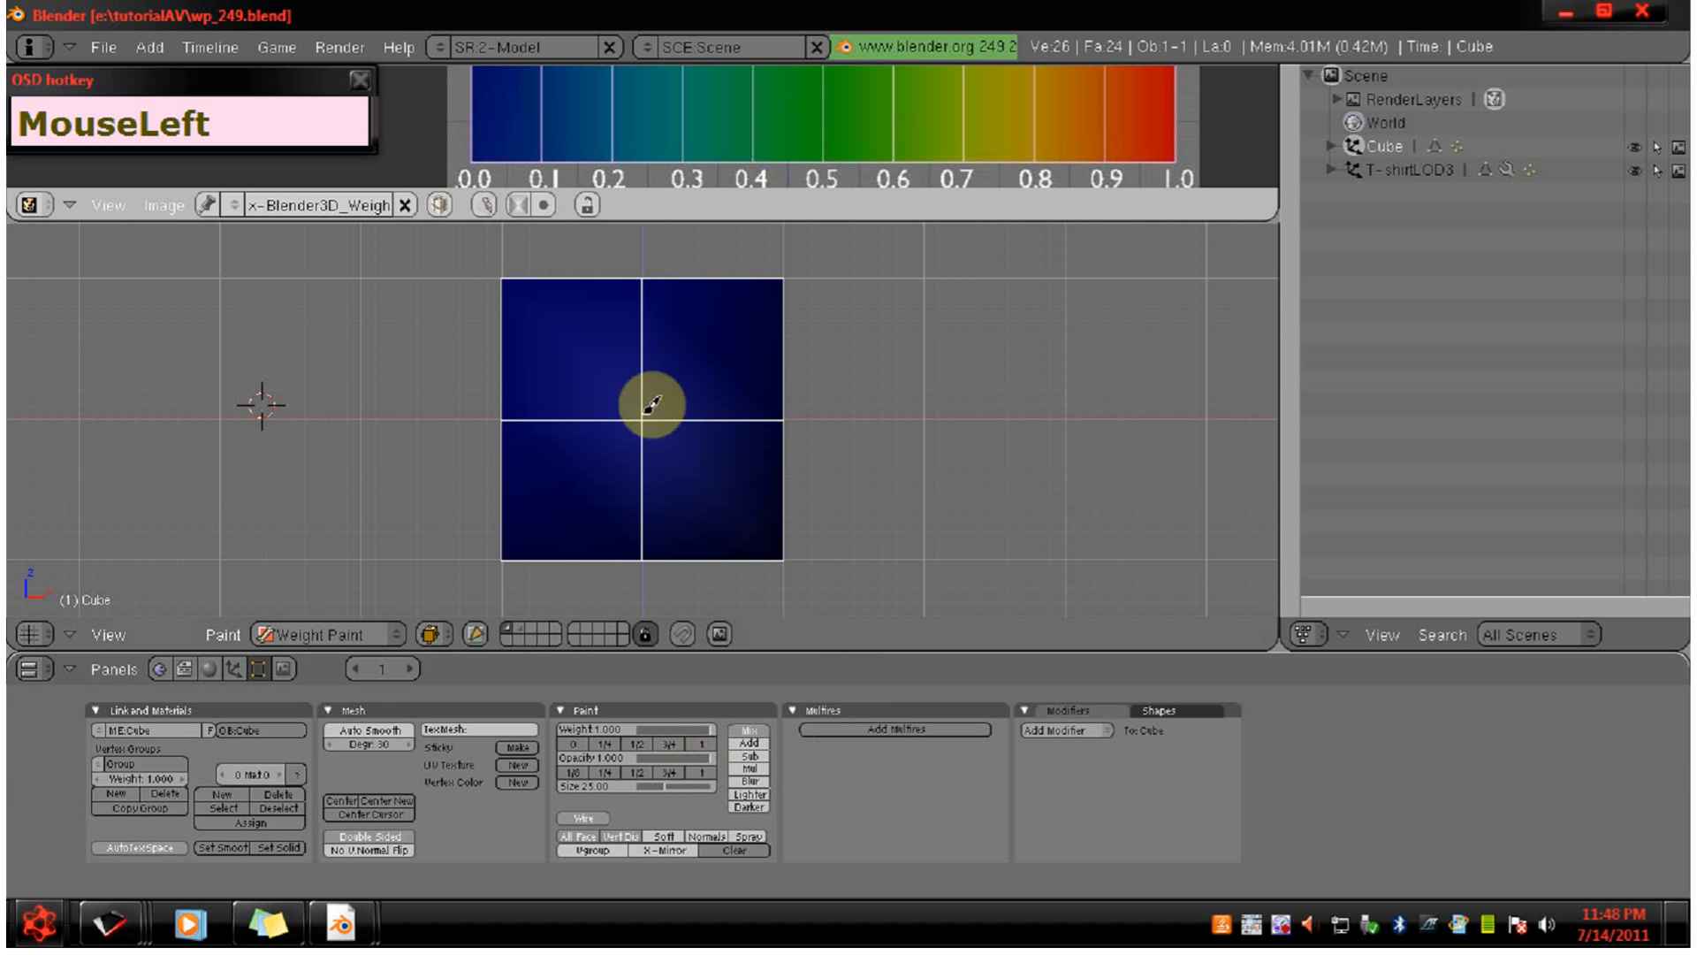
{"action": "left_click_drag", "start_coordinate": [652, 404], "coordinate": [655, 403]}
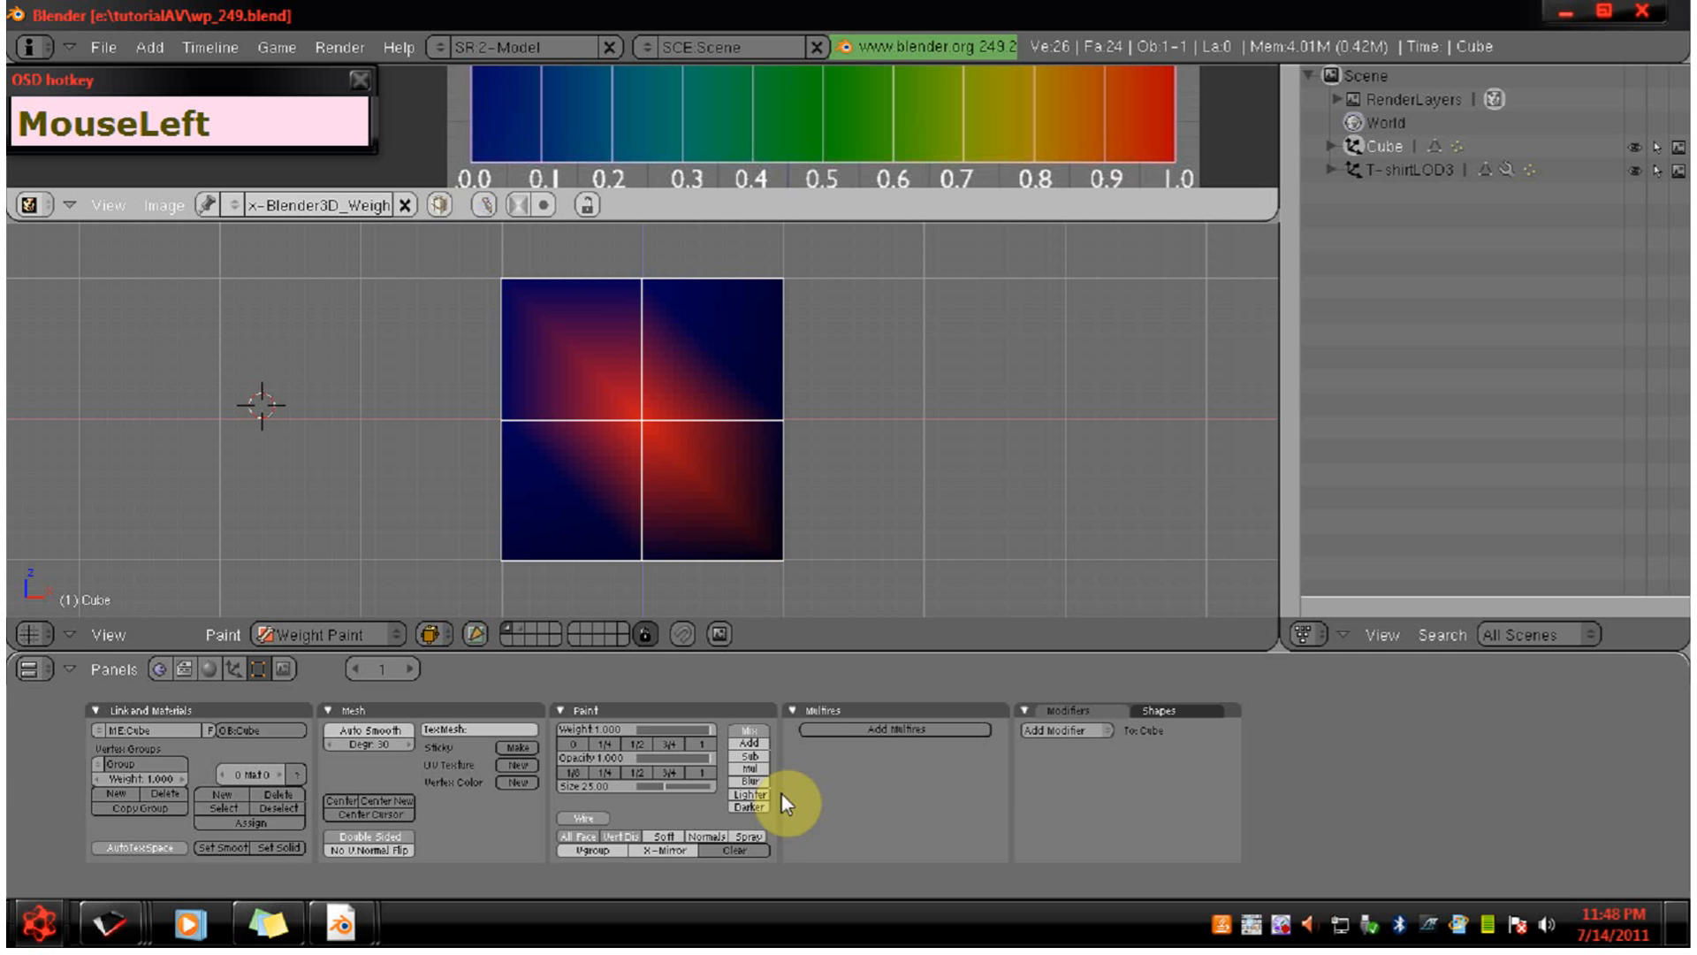
Switch the brush to Mul mode with weight 0.25 and paint over the centre vertex.
{"action": "left_click", "coordinate": [749, 768]}
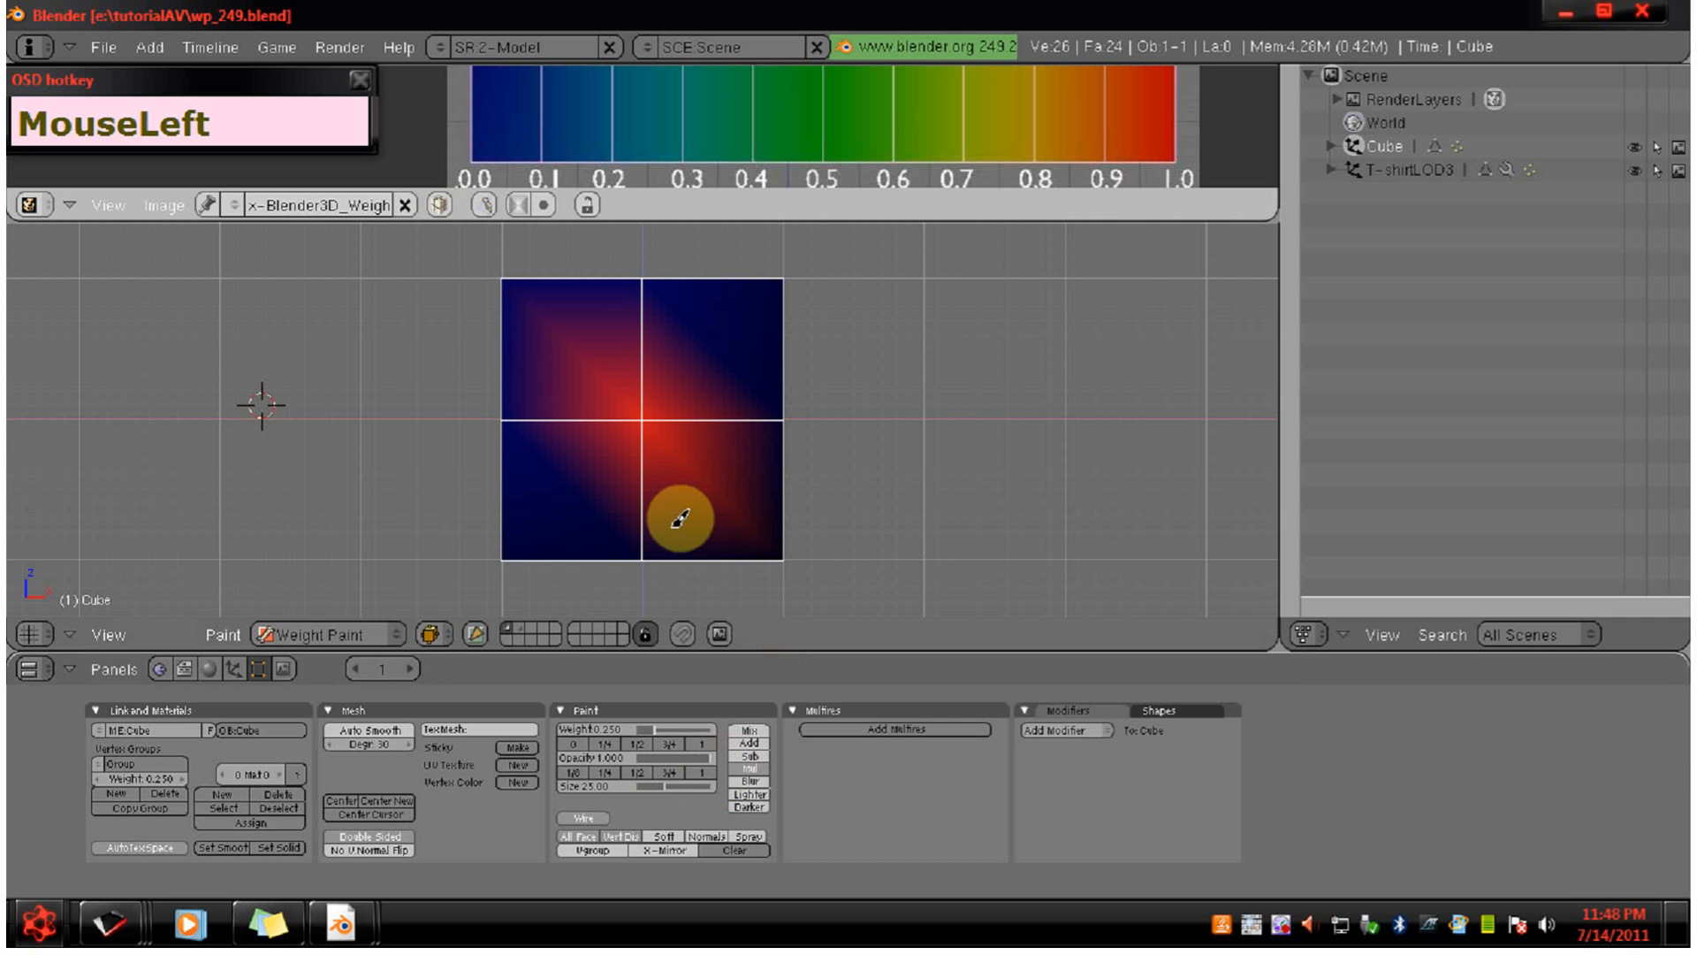
{"action": "left_click", "coordinate": [652, 416]}
{"action": "left_click", "coordinate": [654, 417]}
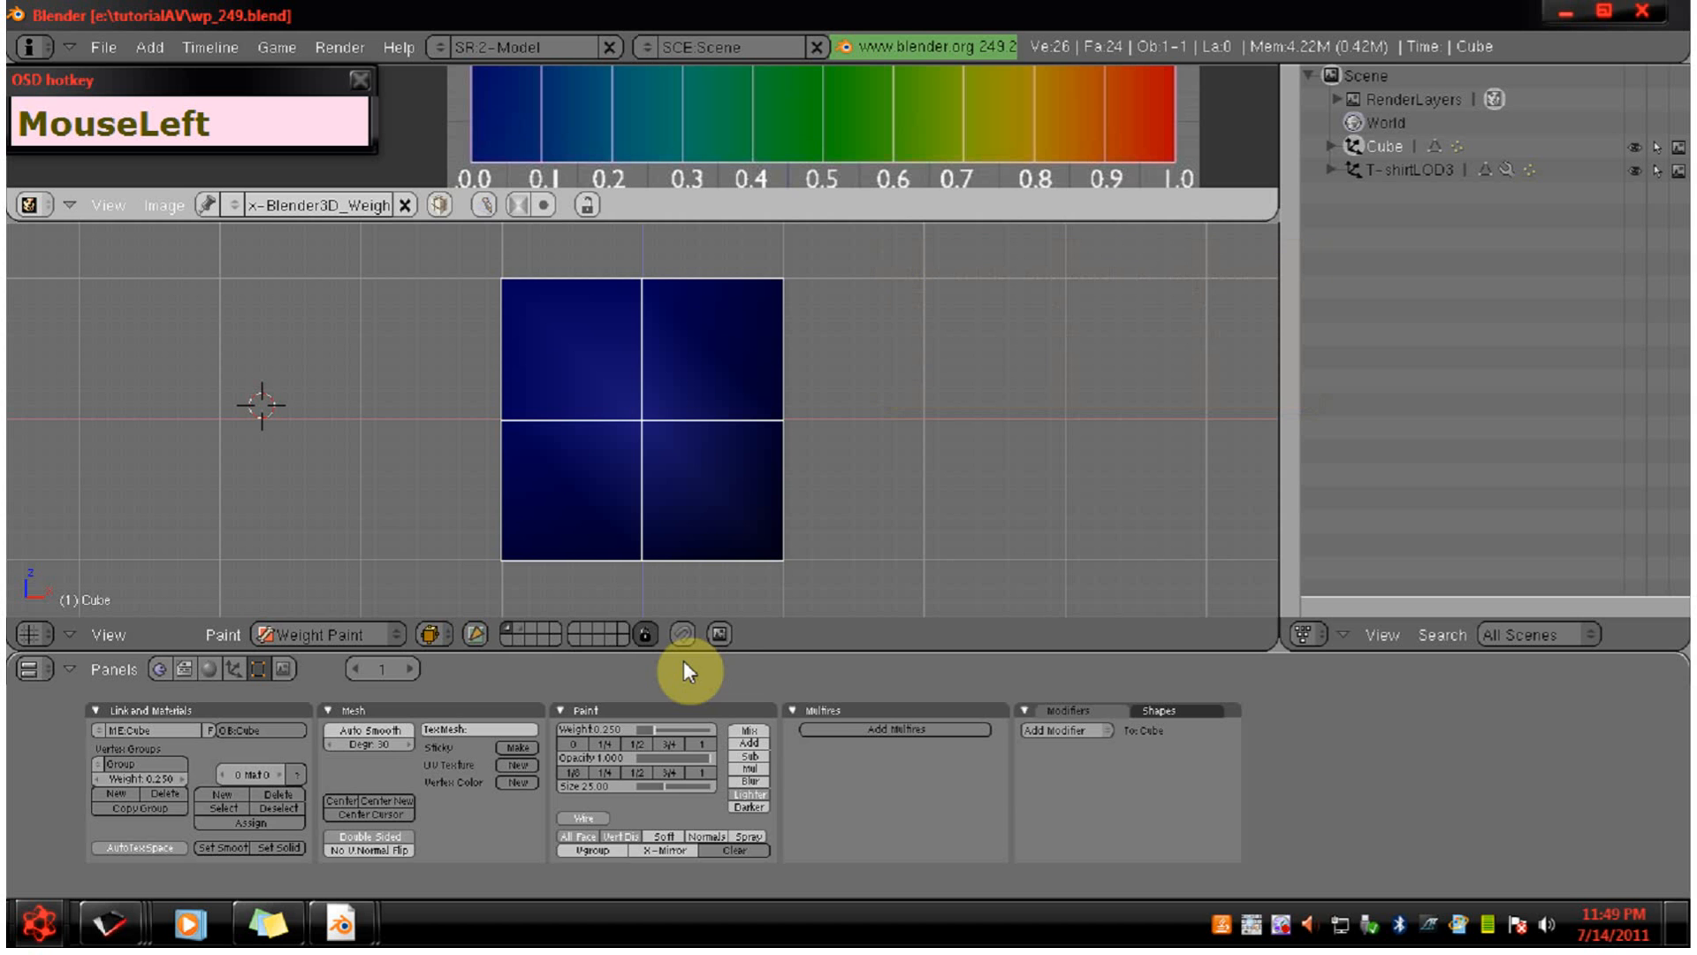
Paint the centre vertex in Lighter mode with weight 0.5, and paint over it again with weight 0.25.
{"action": "left_click", "coordinate": [638, 742]}
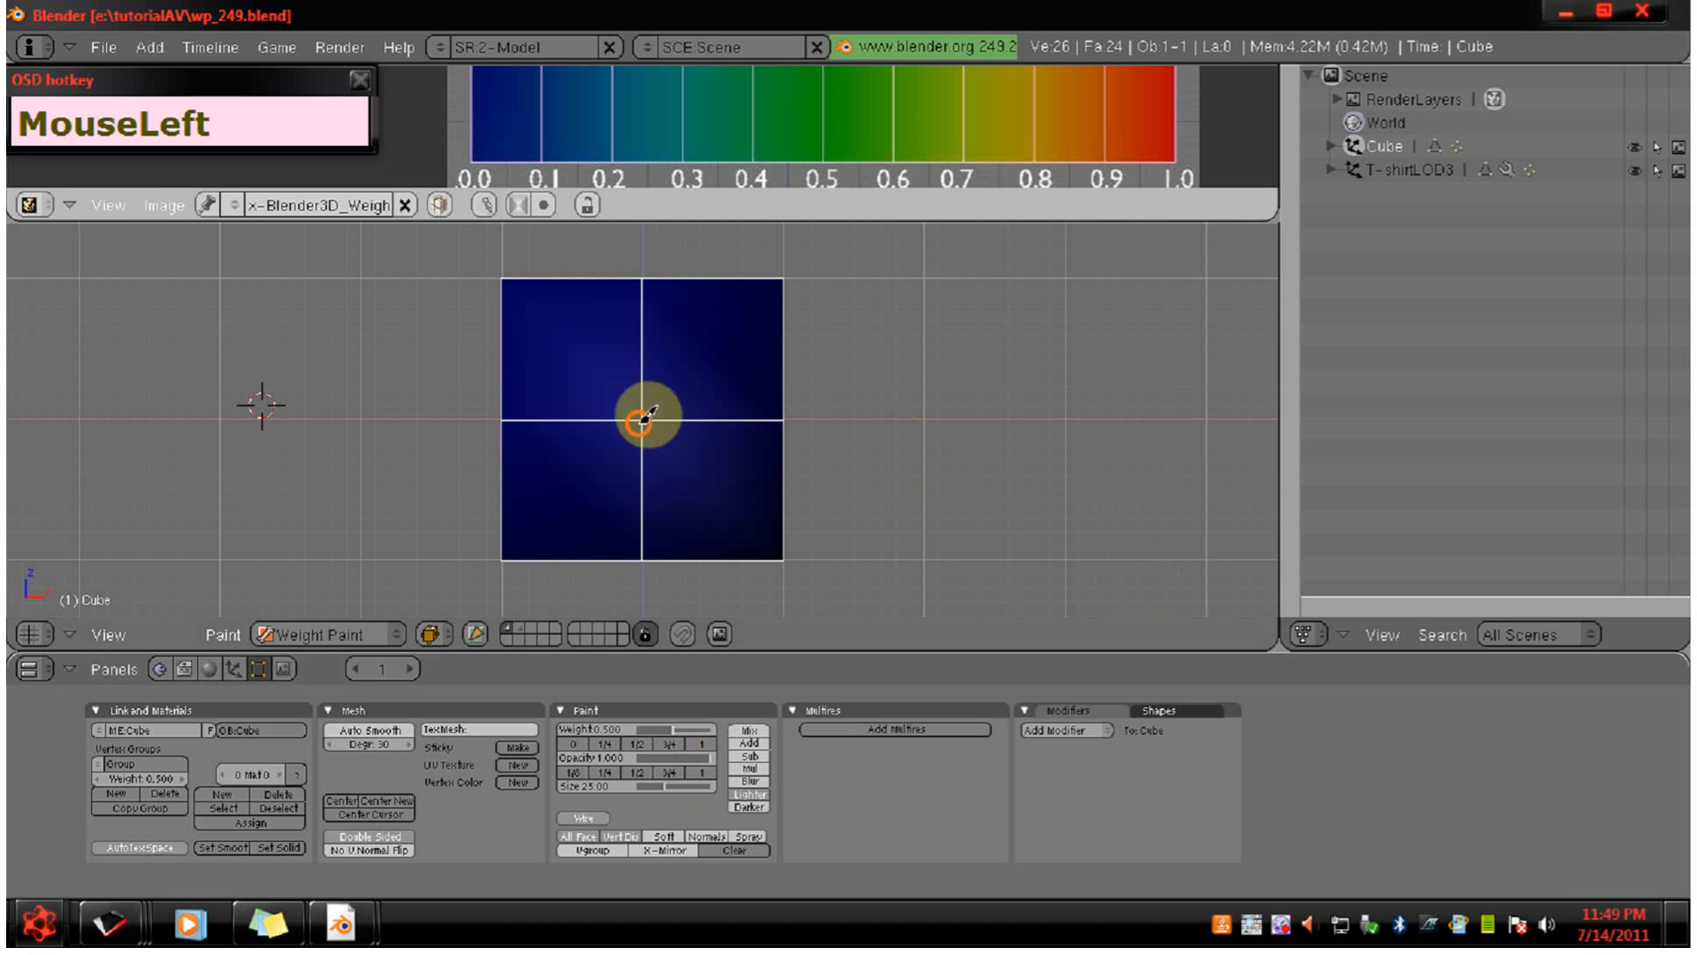
{"action": "mouse_move", "coordinate": [644, 413]}
{"action": "left_mouse_down"}
{"action": "mouse_move", "coordinate": [725, 417]}
{"action": "mouse_move", "coordinate": [665, 428]}
{"action": "left_mouse_up"}
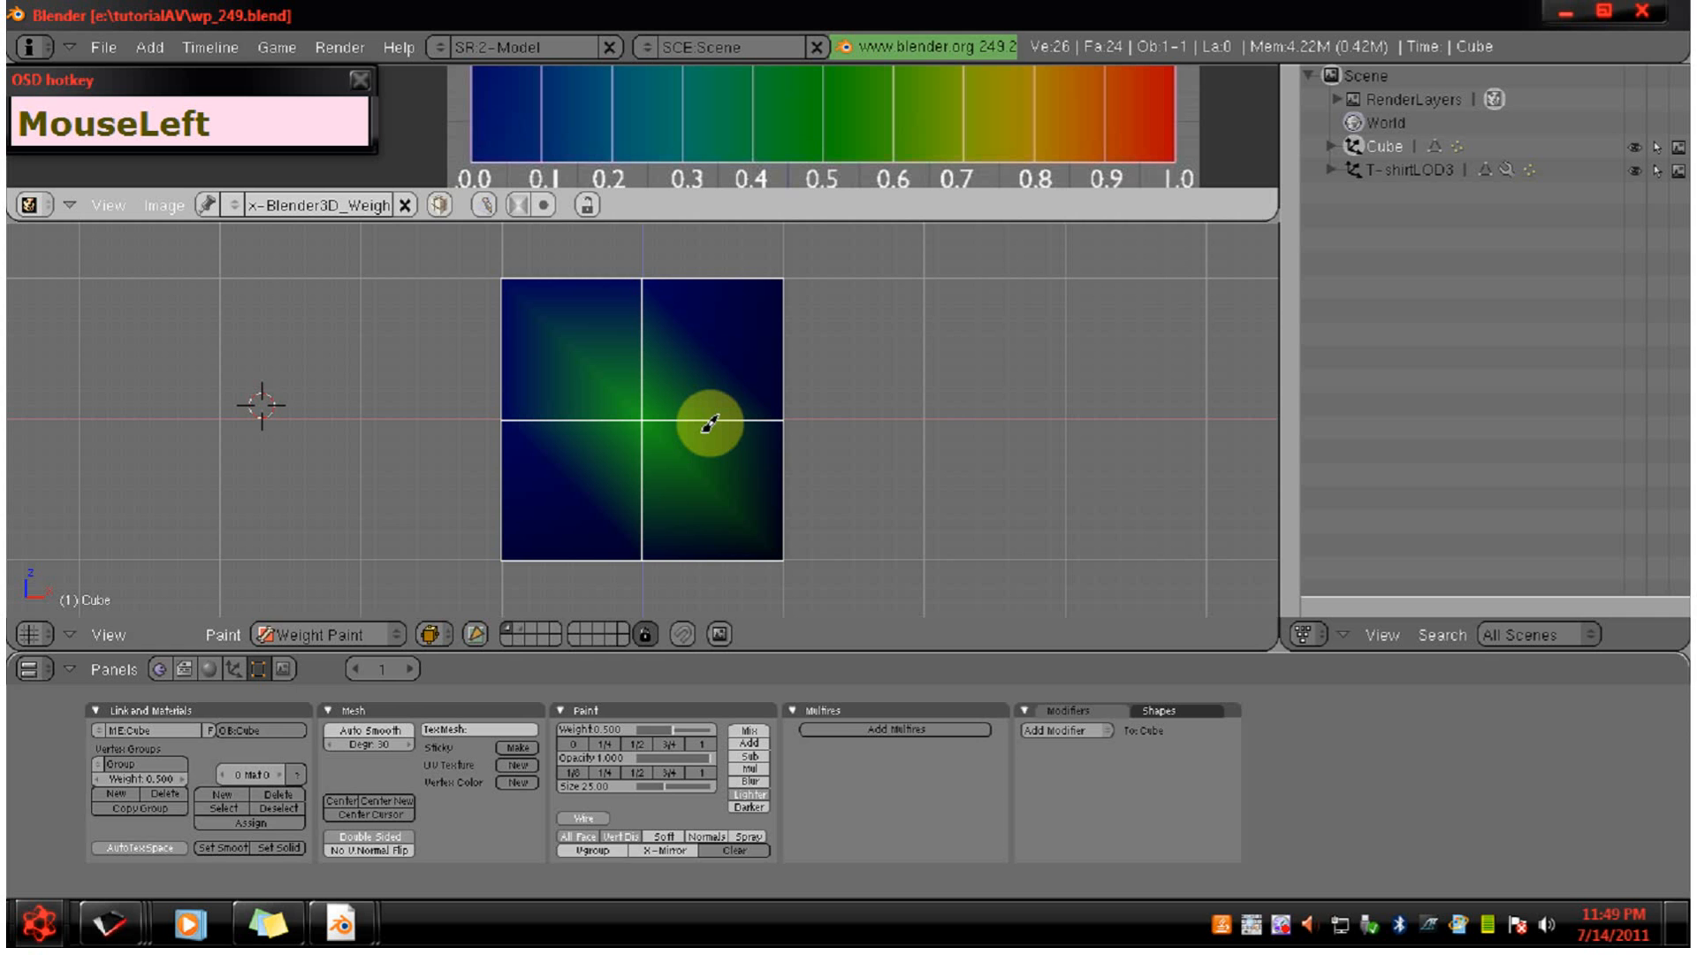
{"action": "left_click", "coordinate": [603, 744]}
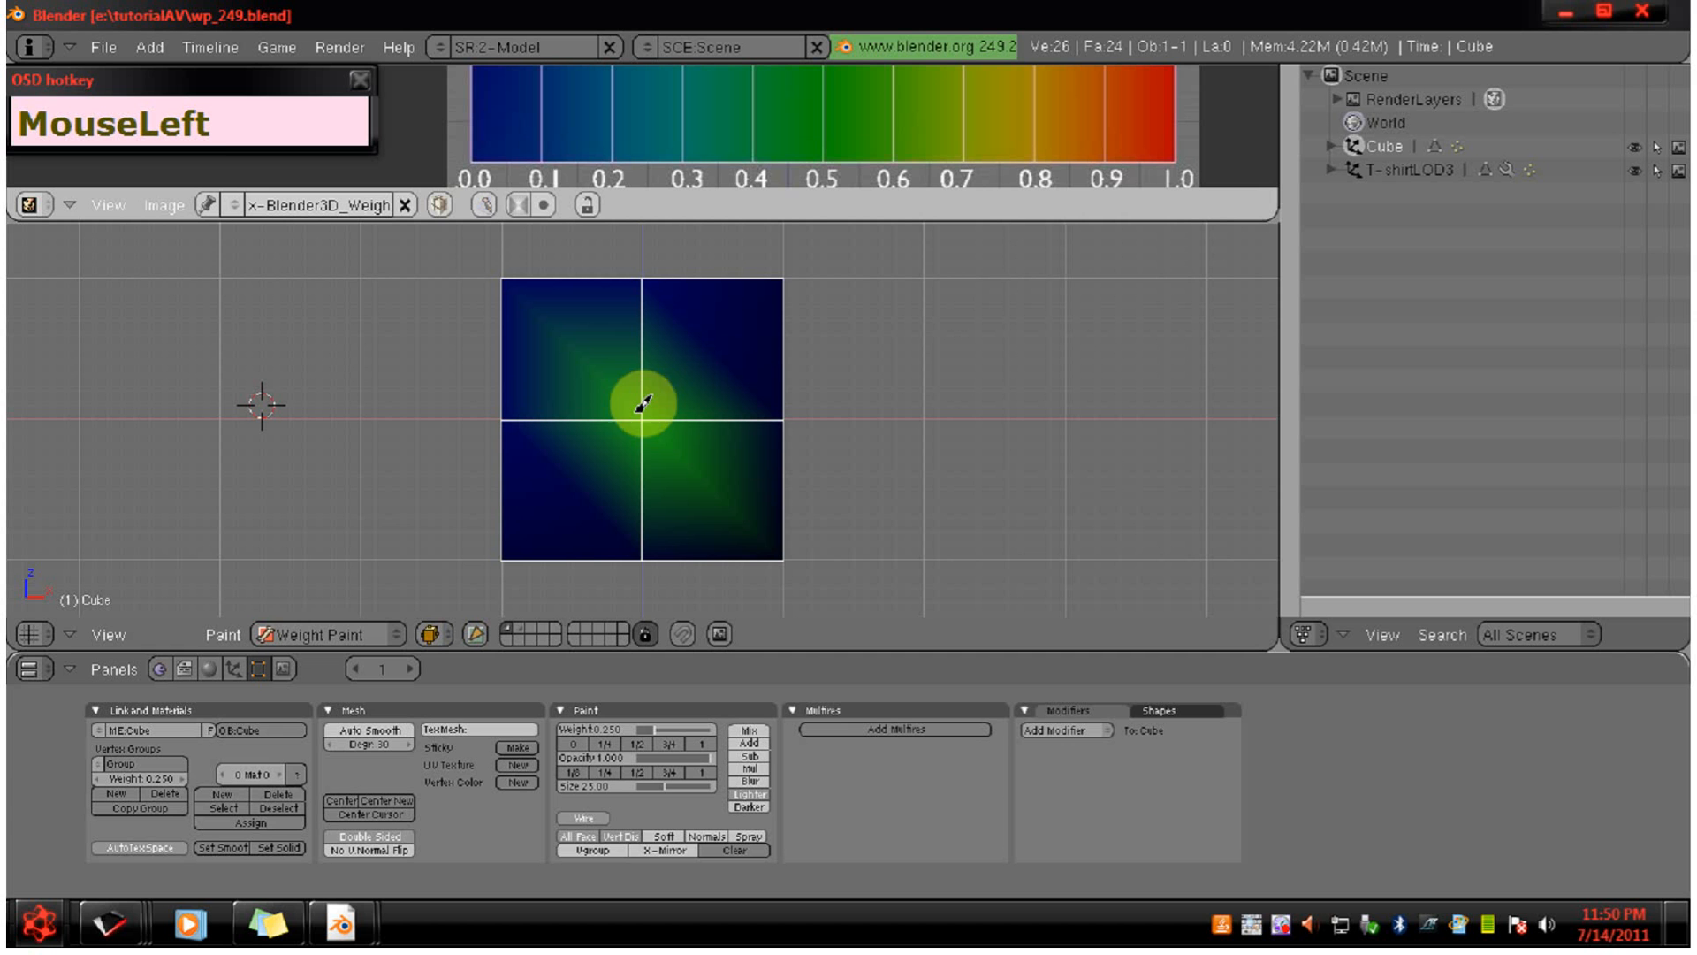
{"action": "mouse_move", "coordinate": [644, 398]}
{"action": "left_mouse_down"}
{"action": "mouse_move", "coordinate": [665, 382]}
{"action": "mouse_move", "coordinate": [643, 446]}
{"action": "mouse_move", "coordinate": [636, 410]}
{"action": "mouse_move", "coordinate": [682, 406]}
{"action": "mouse_move", "coordinate": [658, 440]}
{"action": "mouse_move", "coordinate": [660, 397]}
{"action": "mouse_move", "coordinate": [659, 428]}
{"action": "mouse_move", "coordinate": [693, 410]}
{"action": "mouse_move", "coordinate": [693, 459]}
{"action": "mouse_move", "coordinate": [736, 451]}
{"action": "left_mouse_up"}
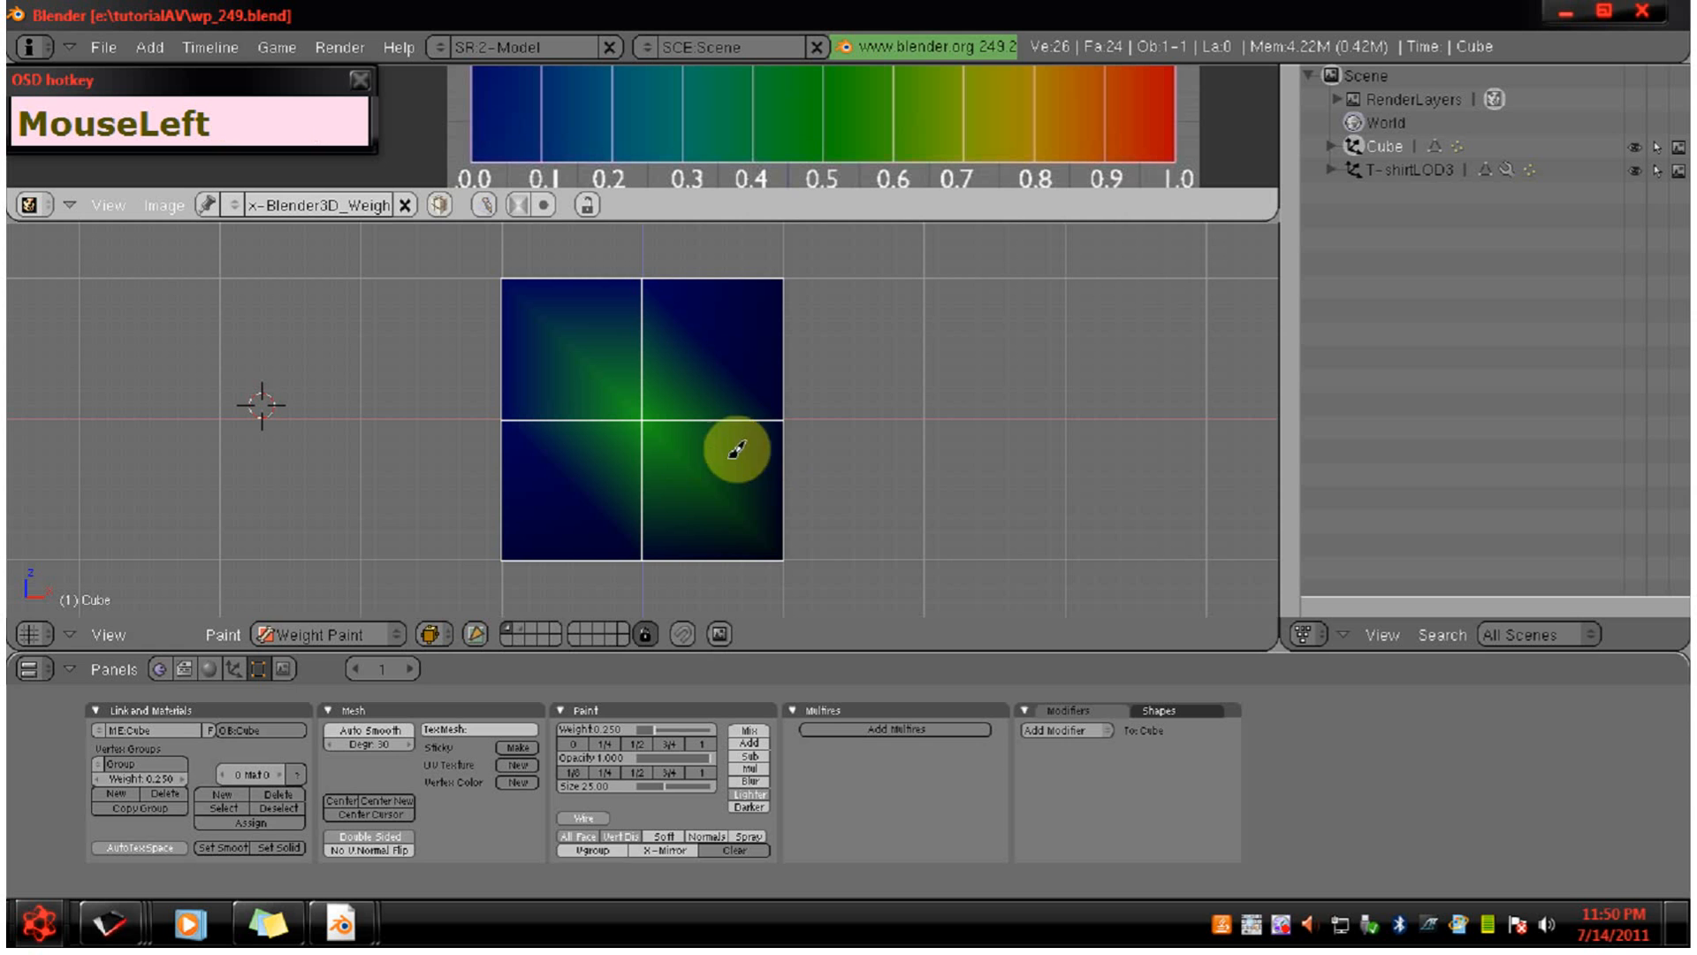
Switch the brush to Darker mode and paint the centre vertex with weight 0.25, and paint over it again with weight 1.
{"action": "left_click", "coordinate": [748, 807]}
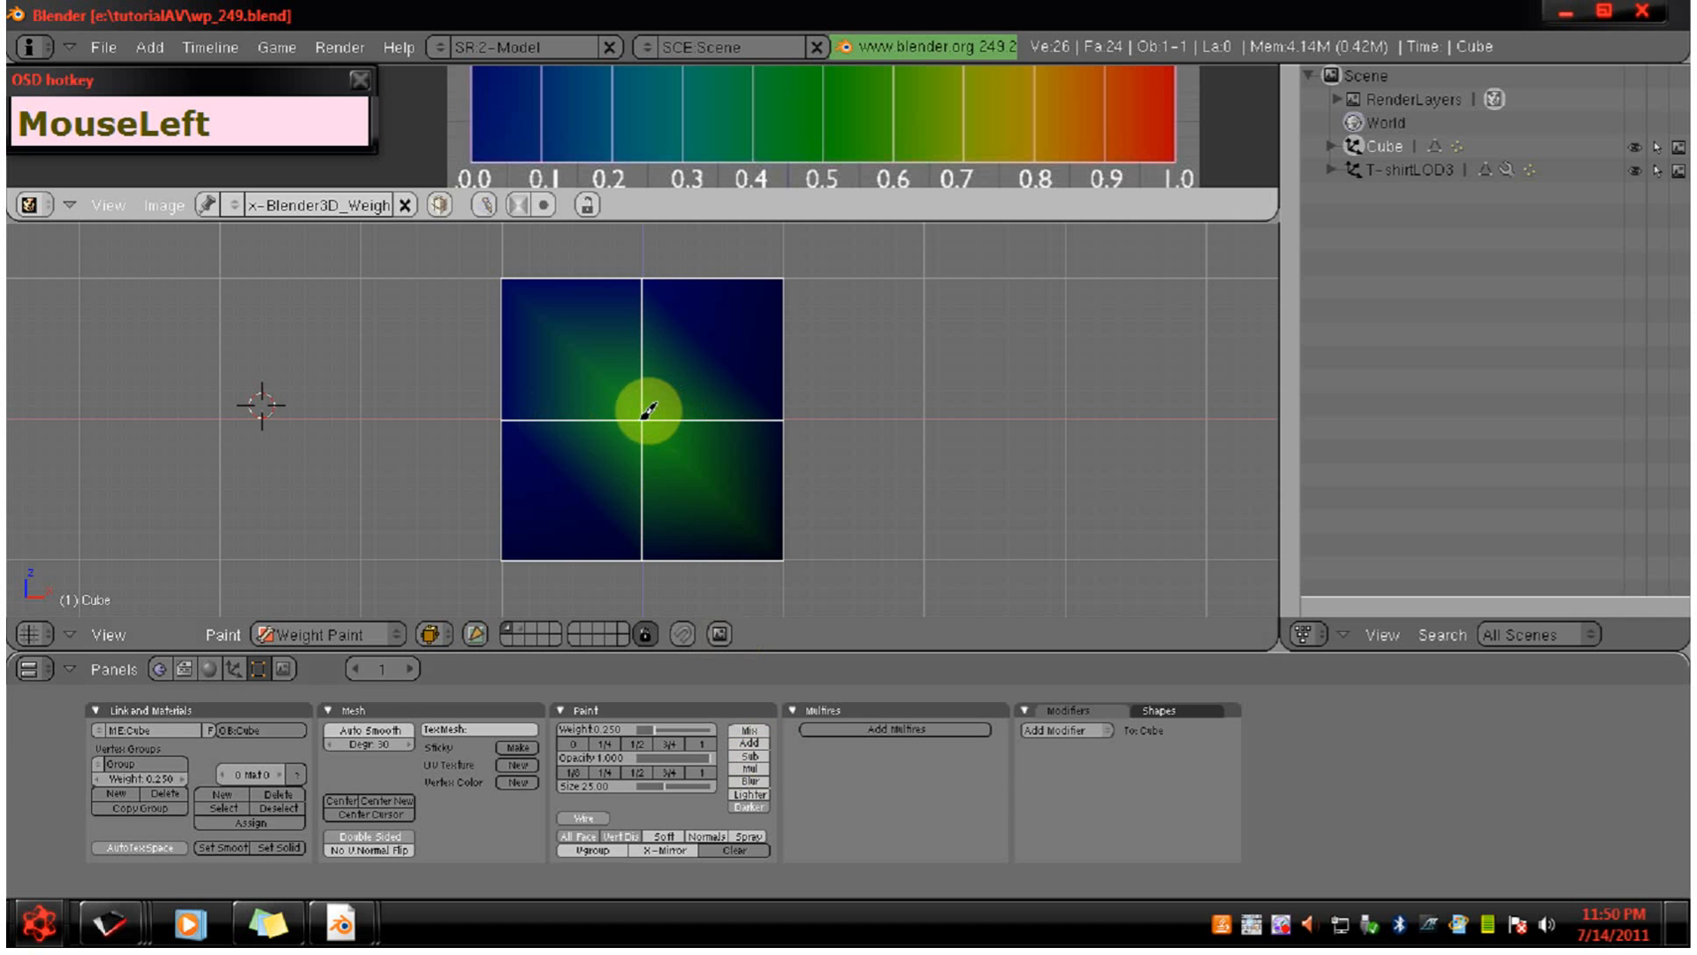
{"action": "mouse_move", "coordinate": [649, 409]}
{"action": "left_mouse_down"}
{"action": "mouse_move", "coordinate": [668, 395]}
{"action": "mouse_move", "coordinate": [659, 419]}
{"action": "mouse_move", "coordinate": [644, 410]}
{"action": "mouse_move", "coordinate": [661, 434]}
{"action": "left_mouse_up"}
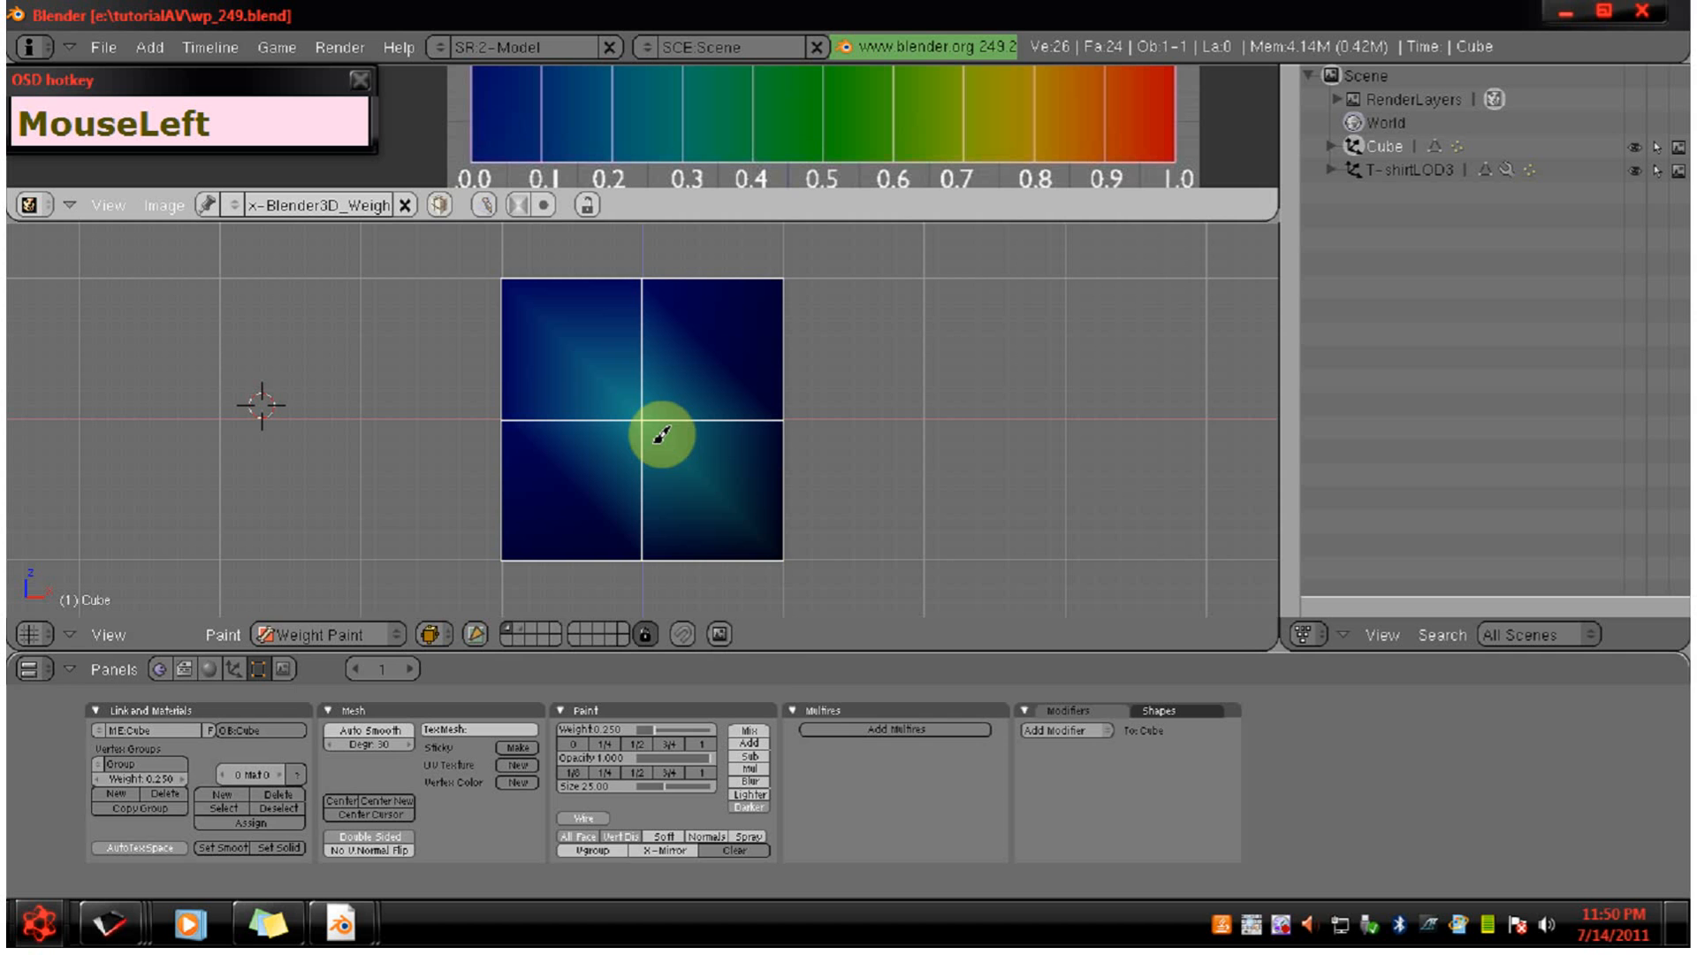
{"action": "left_click", "coordinate": [704, 743]}
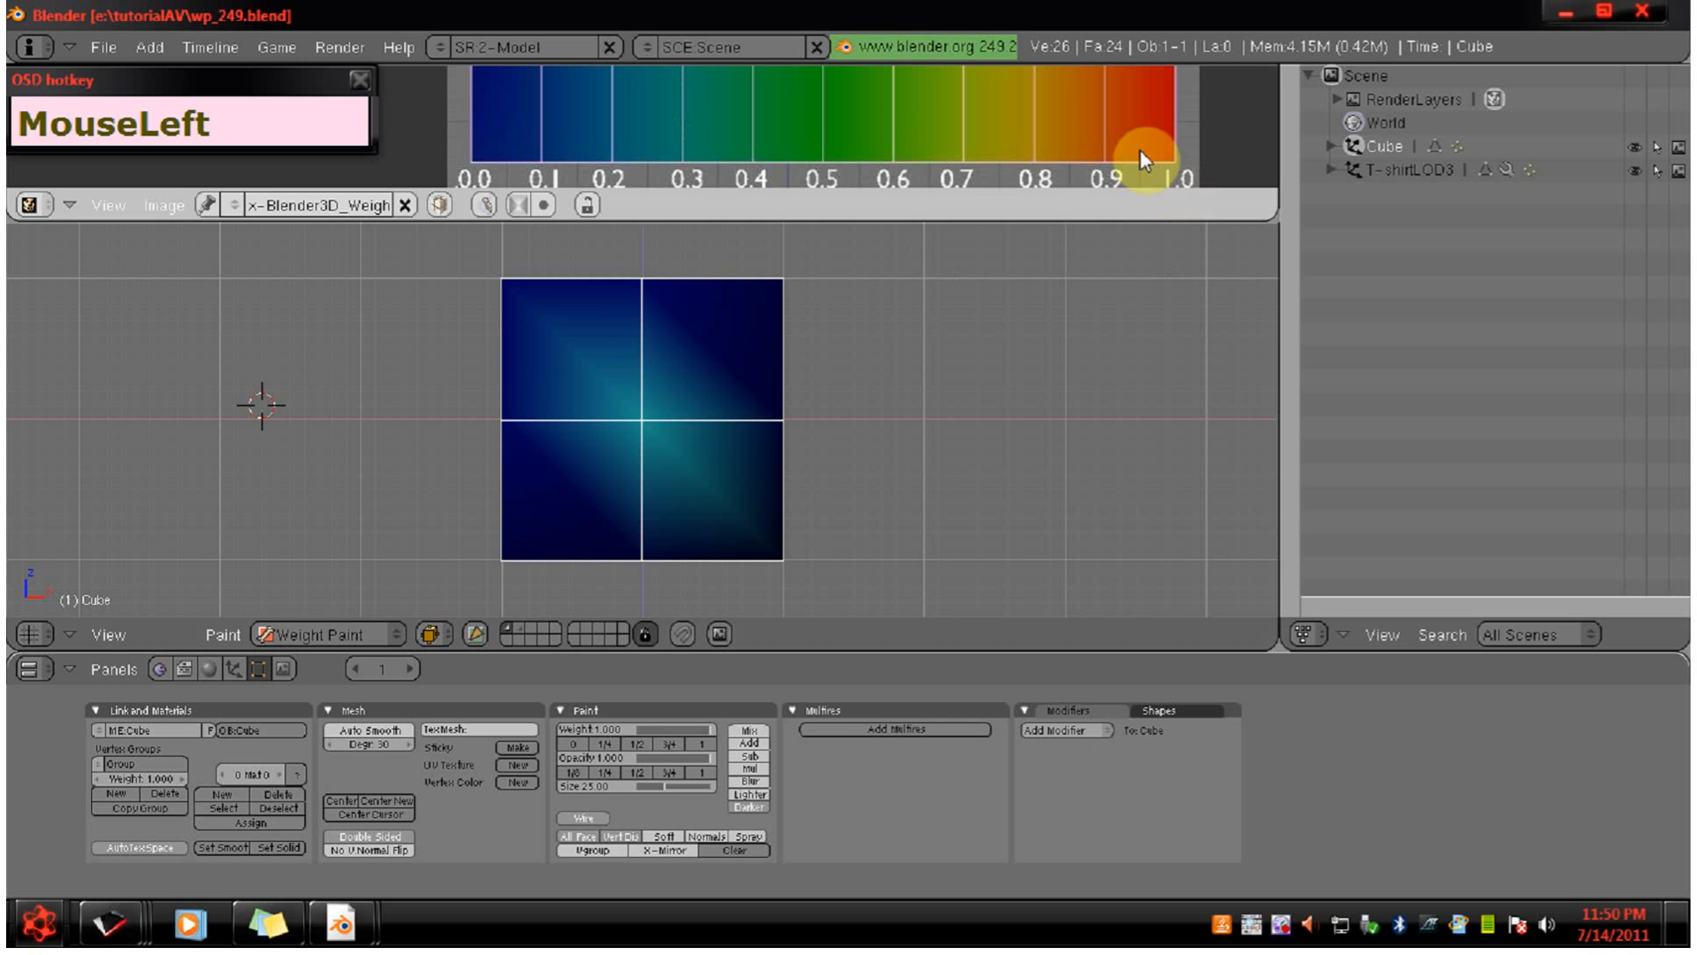
{"action": "mouse_move", "coordinate": [575, 368]}
{"action": "left_mouse_down"}
{"action": "mouse_move", "coordinate": [651, 425]}
{"action": "mouse_move", "coordinate": [637, 390]}
{"action": "mouse_move", "coordinate": [652, 449]}
{"action": "mouse_move", "coordinate": [645, 413]}
{"action": "mouse_move", "coordinate": [651, 440]}
{"action": "mouse_move", "coordinate": [666, 430]}
{"action": "mouse_move", "coordinate": [801, 515]}
{"action": "left_mouse_up"}
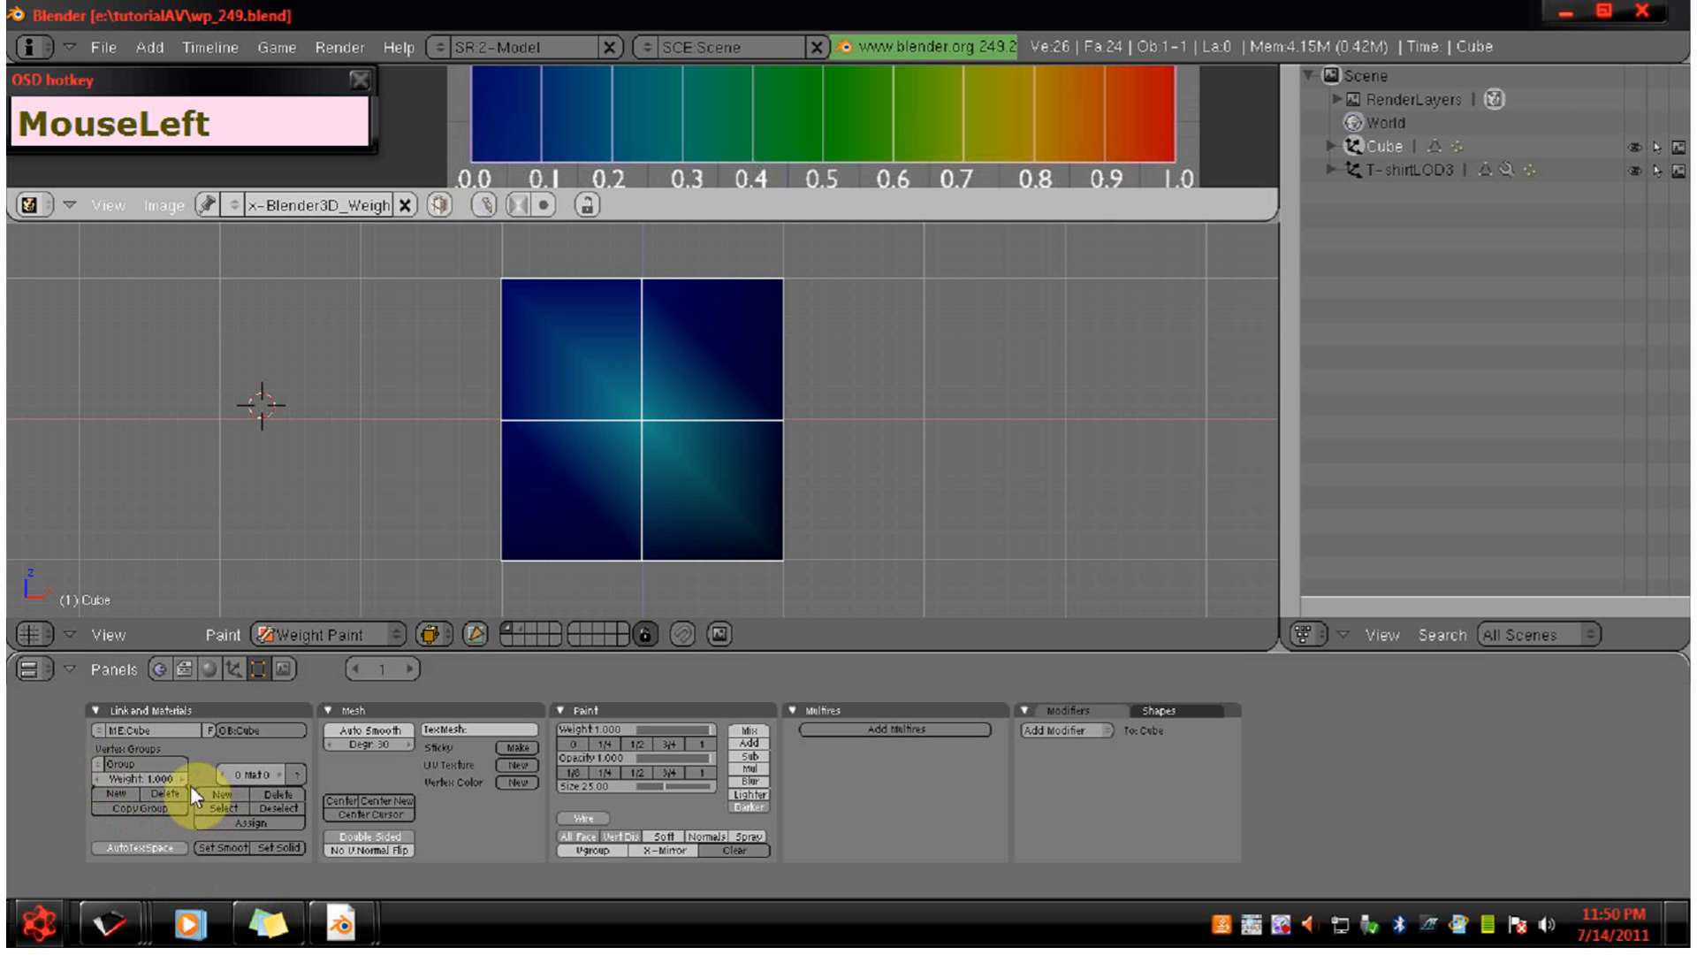
Delete the painted vertex group and put the cube into Edit Mode.
{"action": "left_click", "coordinate": [159, 793]}
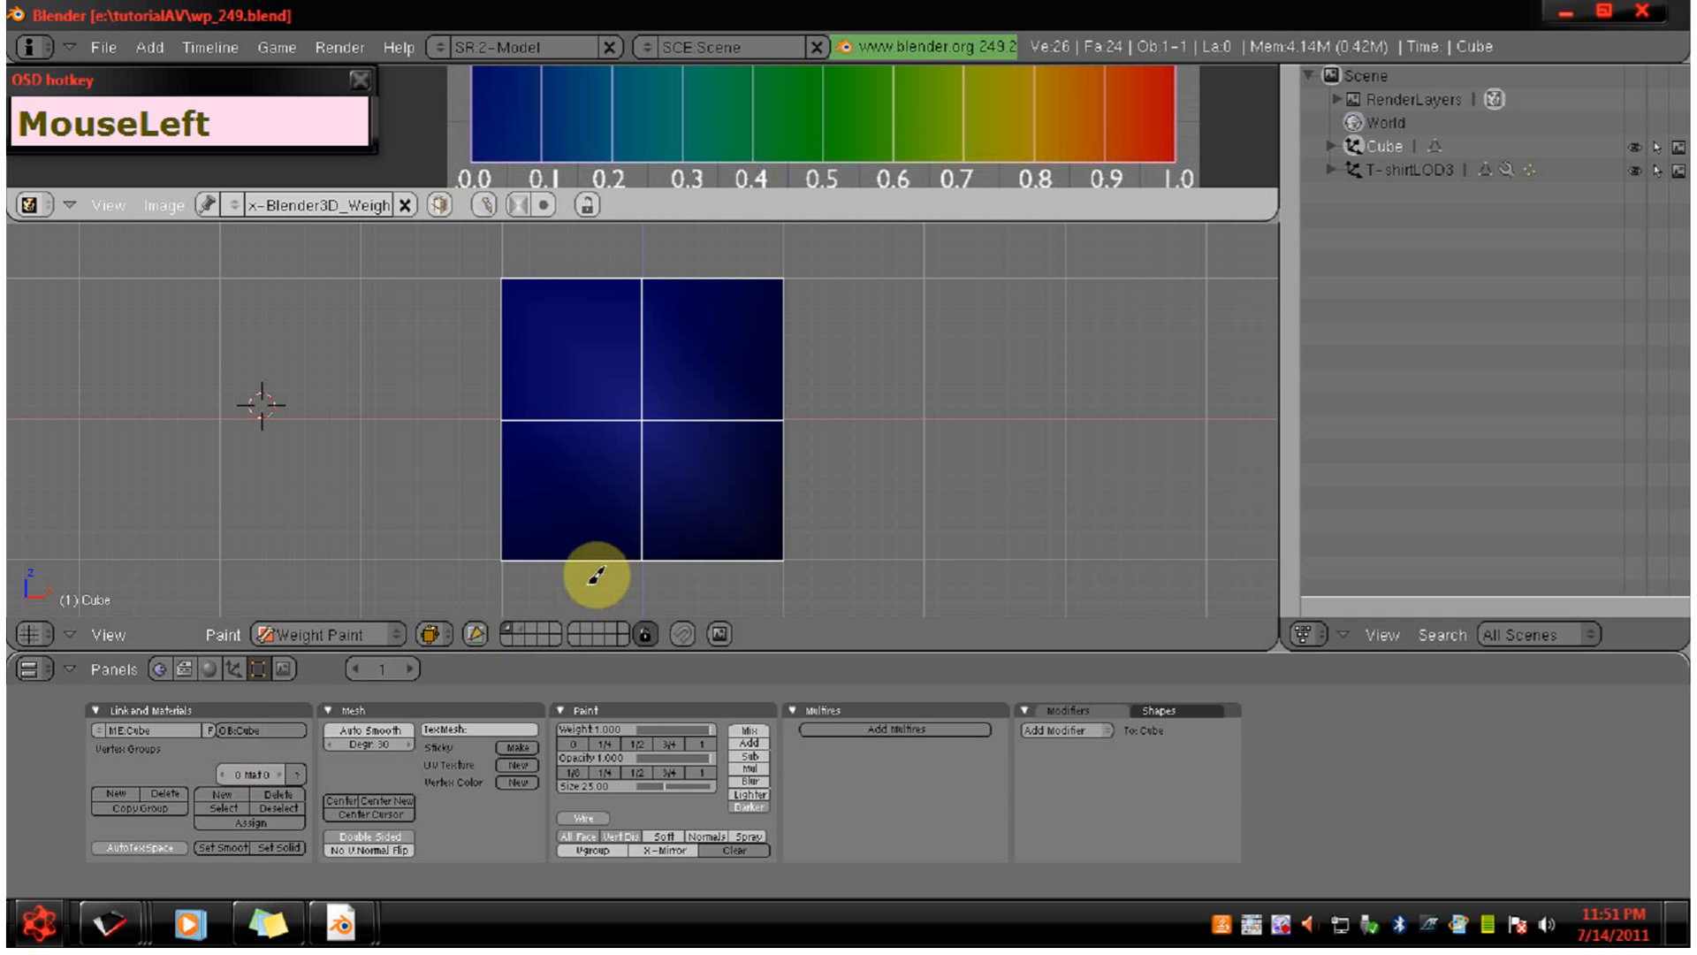
{"action": "key", "text": "Tab"}
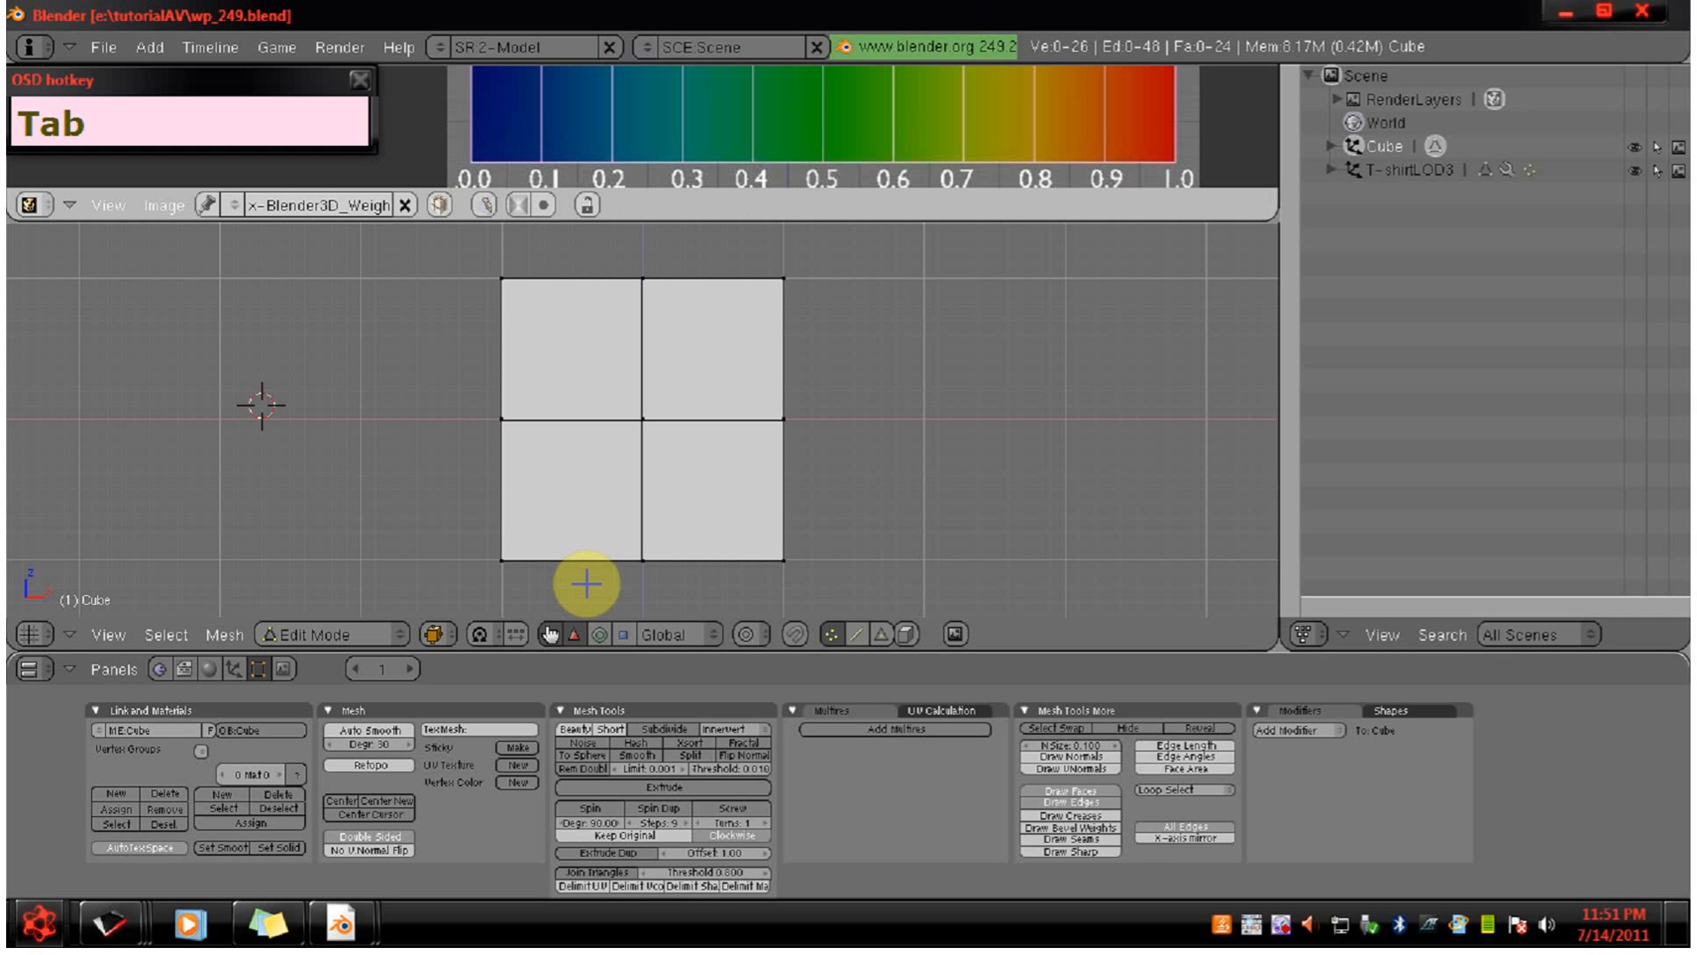
Box-select the vertices on the cube's -X side and turn on the face selection mask in Weight Paint mode.
{"action": "key", "text": "b"}
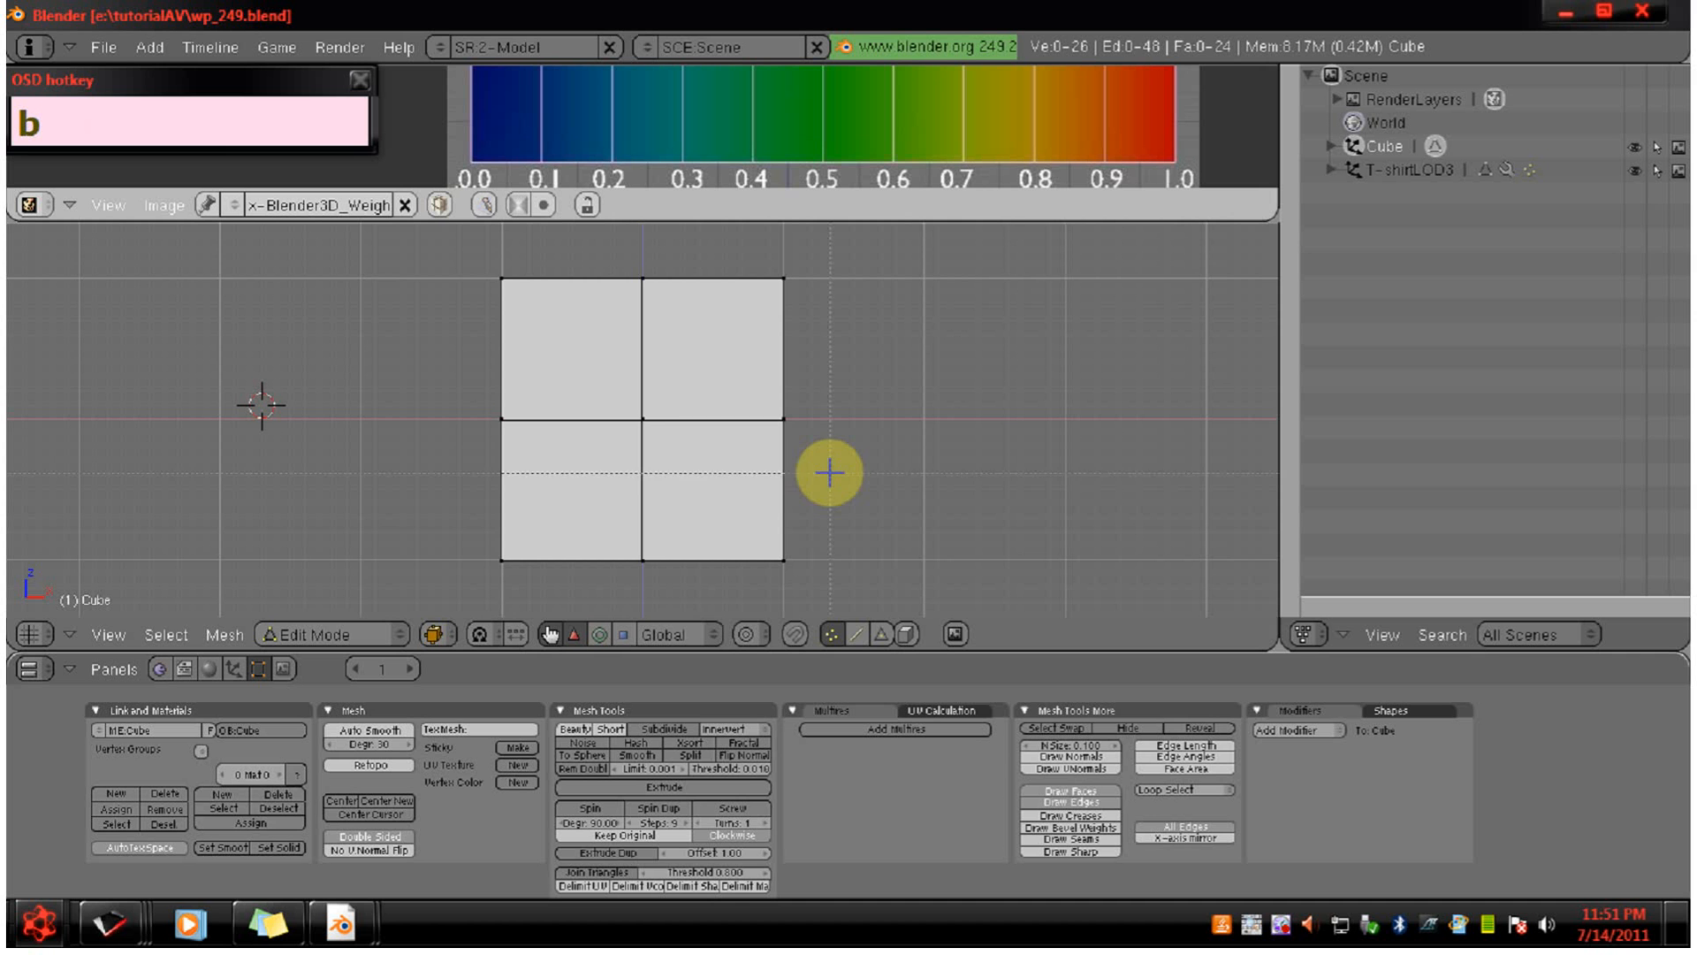
{"action": "left_click_drag", "start_coordinate": [467, 257], "coordinate": [545, 621]}
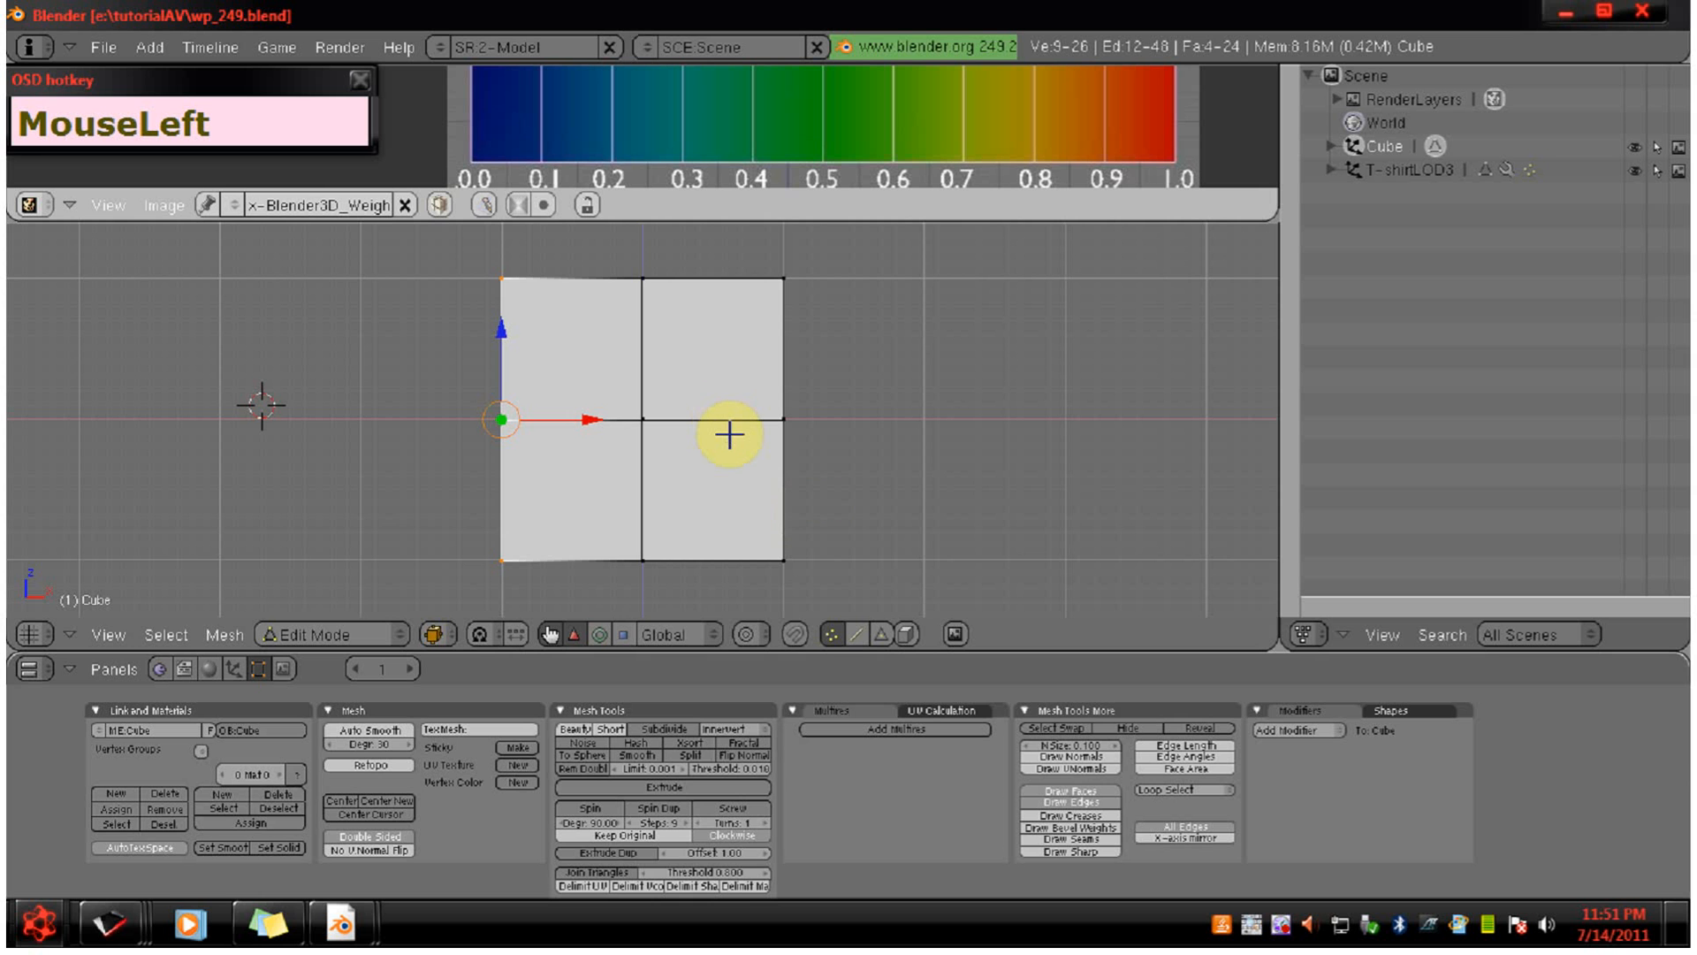
{"action": "key", "text": "Tab"}
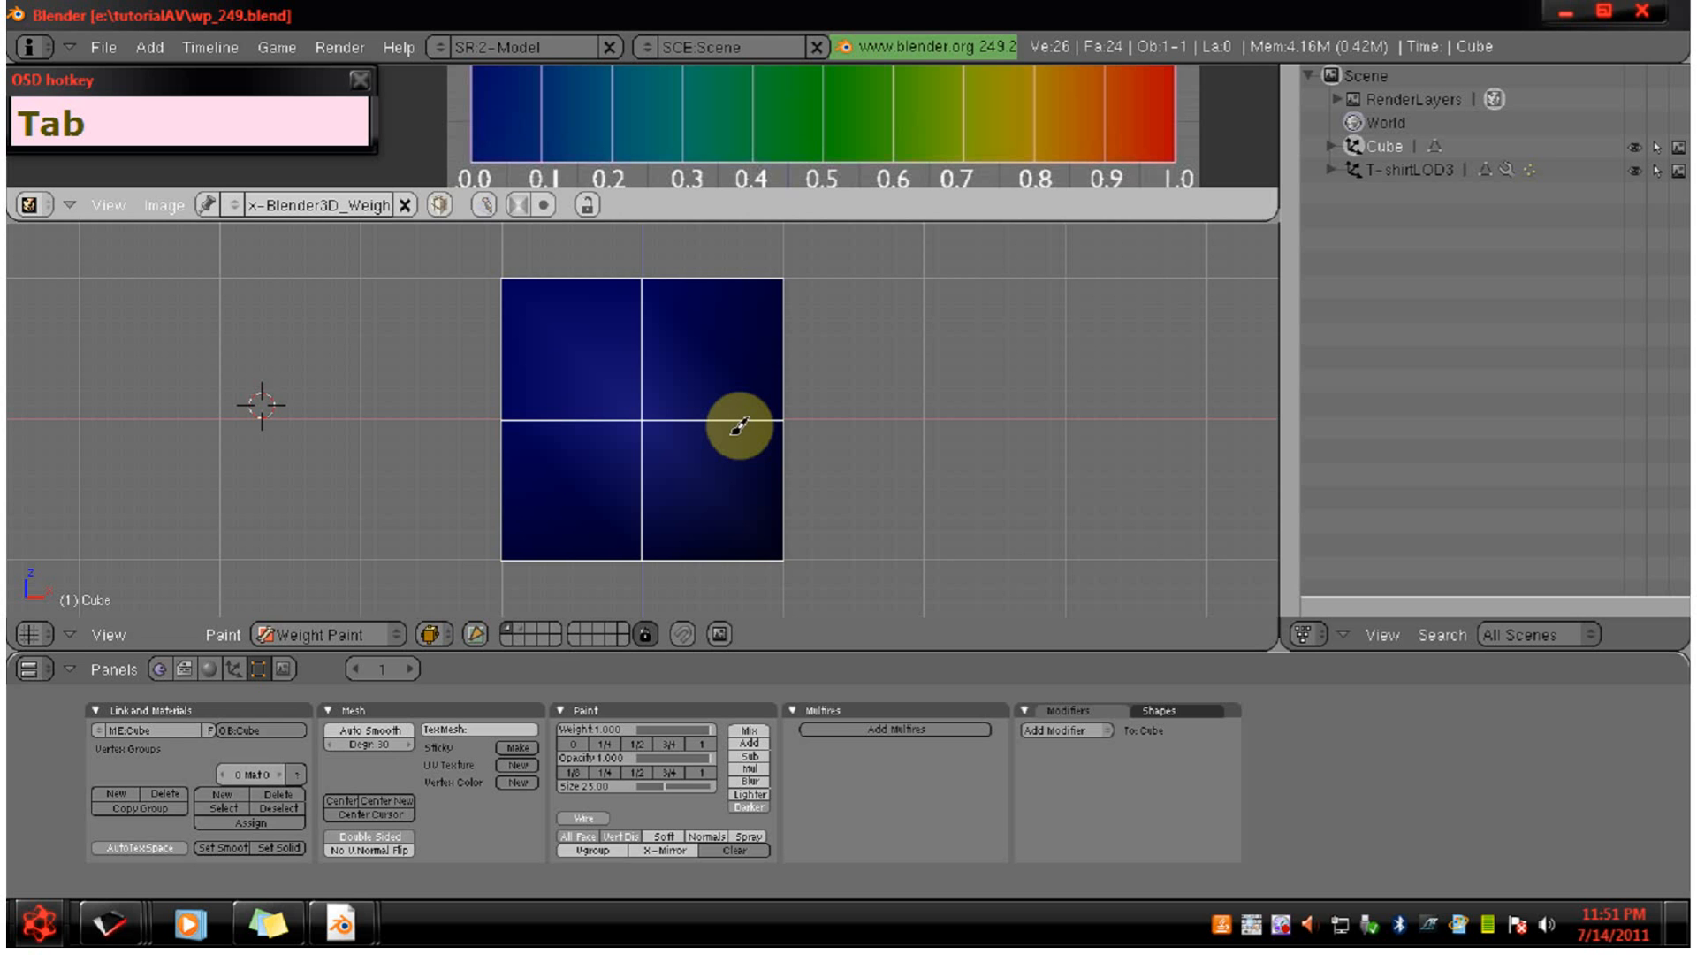
{"action": "left_click", "coordinate": [474, 633]}
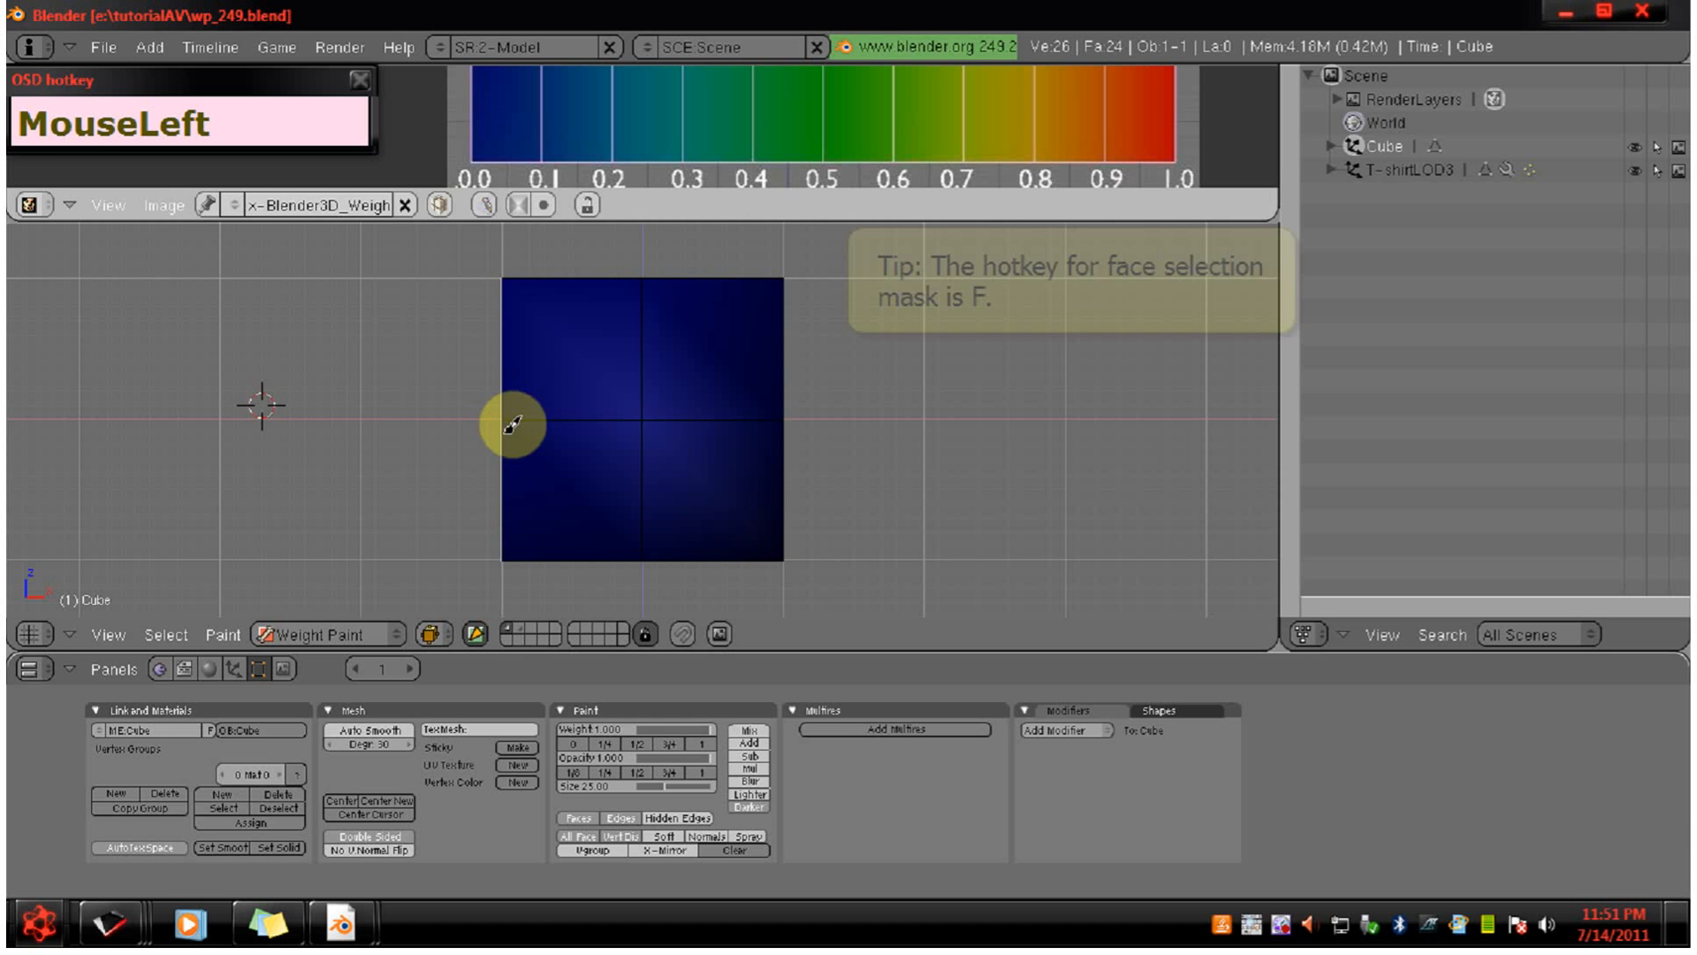
Switch the brush to Mix mode and paint across the cube's selected side at weight 1.
{"action": "key", "text": "KP_4"}
{"action": "key", "text": "KP_4"}
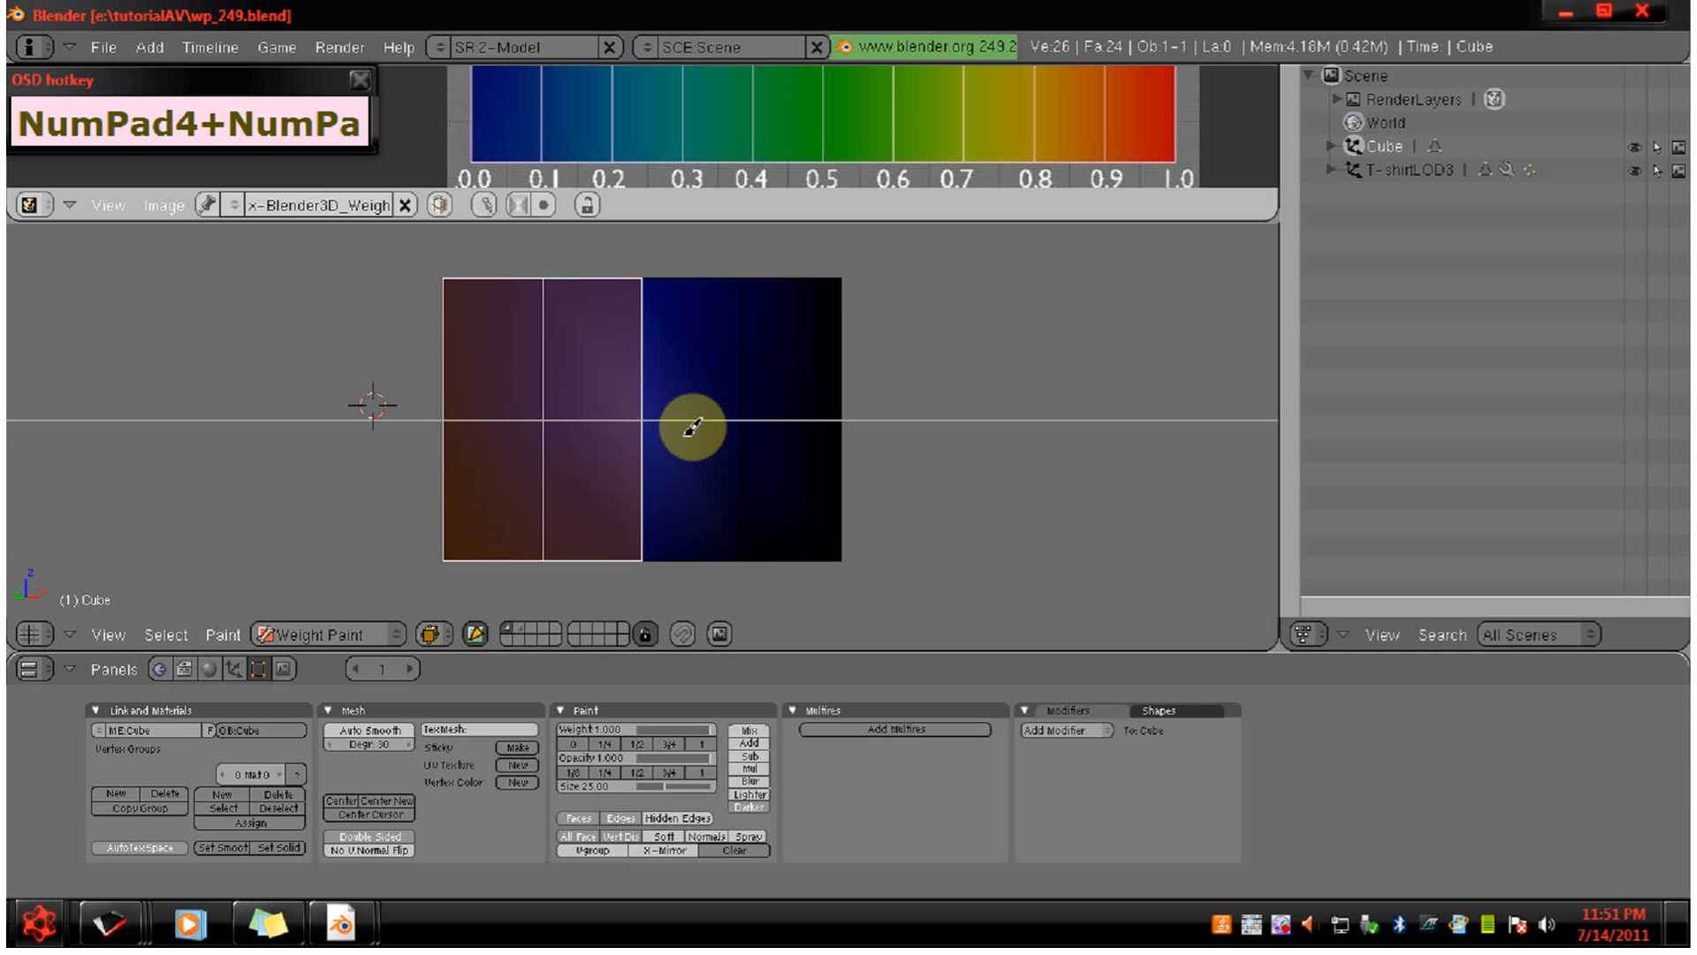
{"action": "key", "text": "KP_4"}
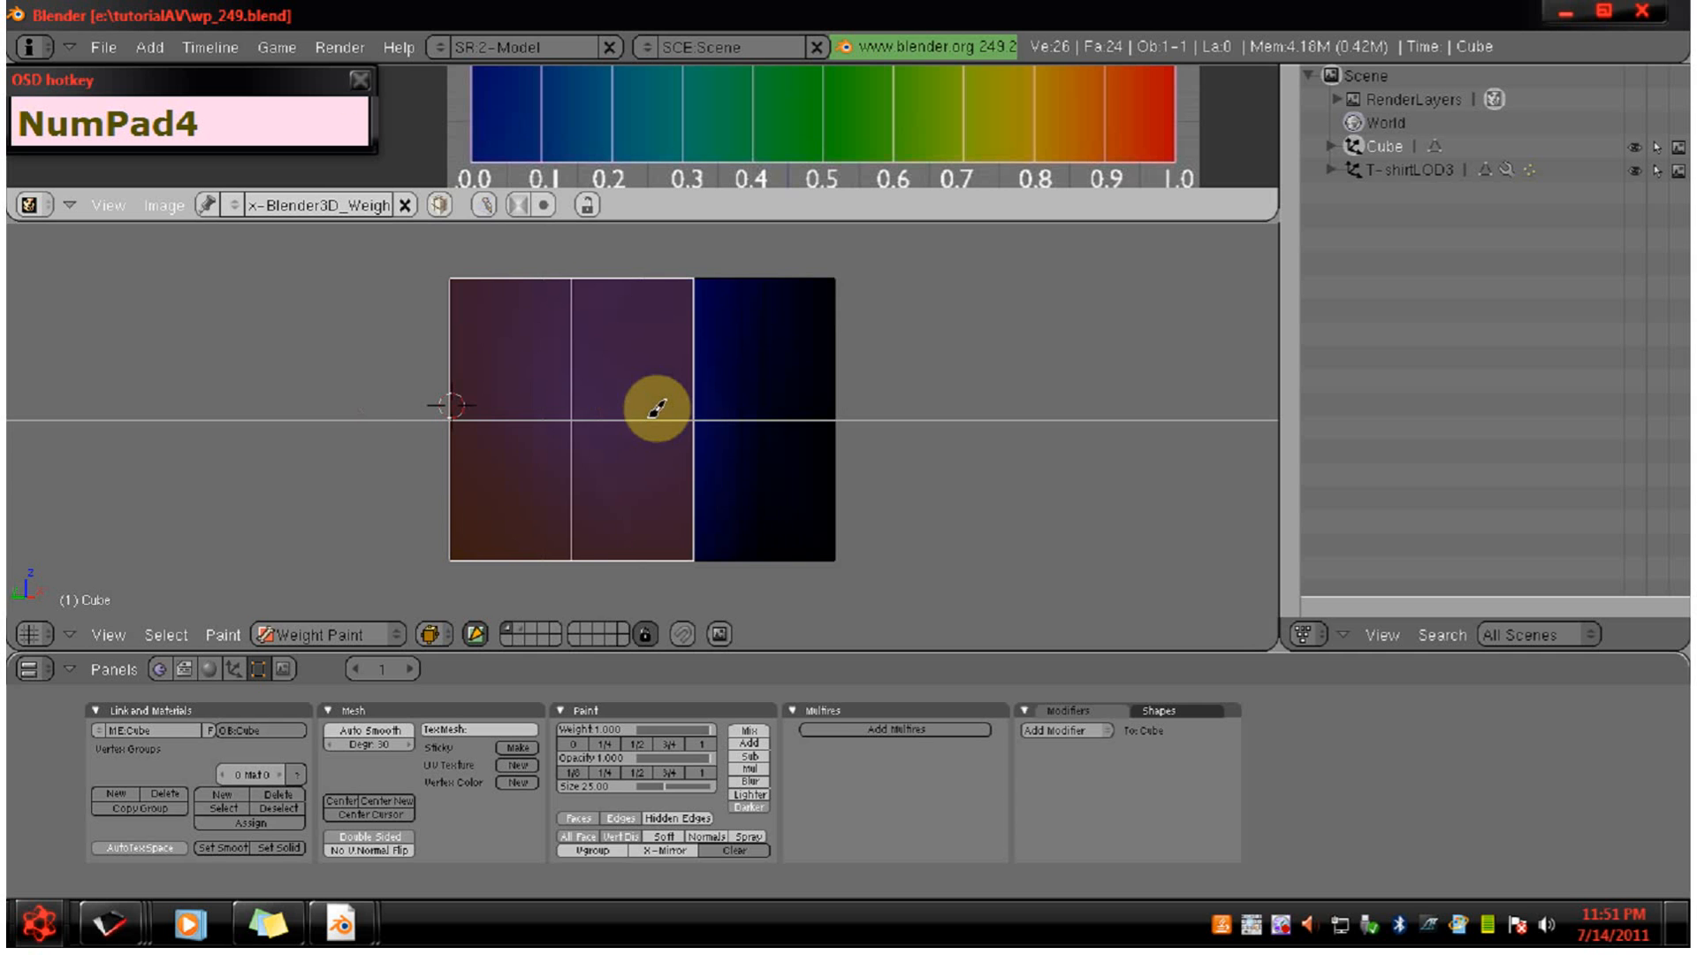
{"action": "key", "text": "KP_4"}
{"action": "left_click", "coordinate": [676, 418]}
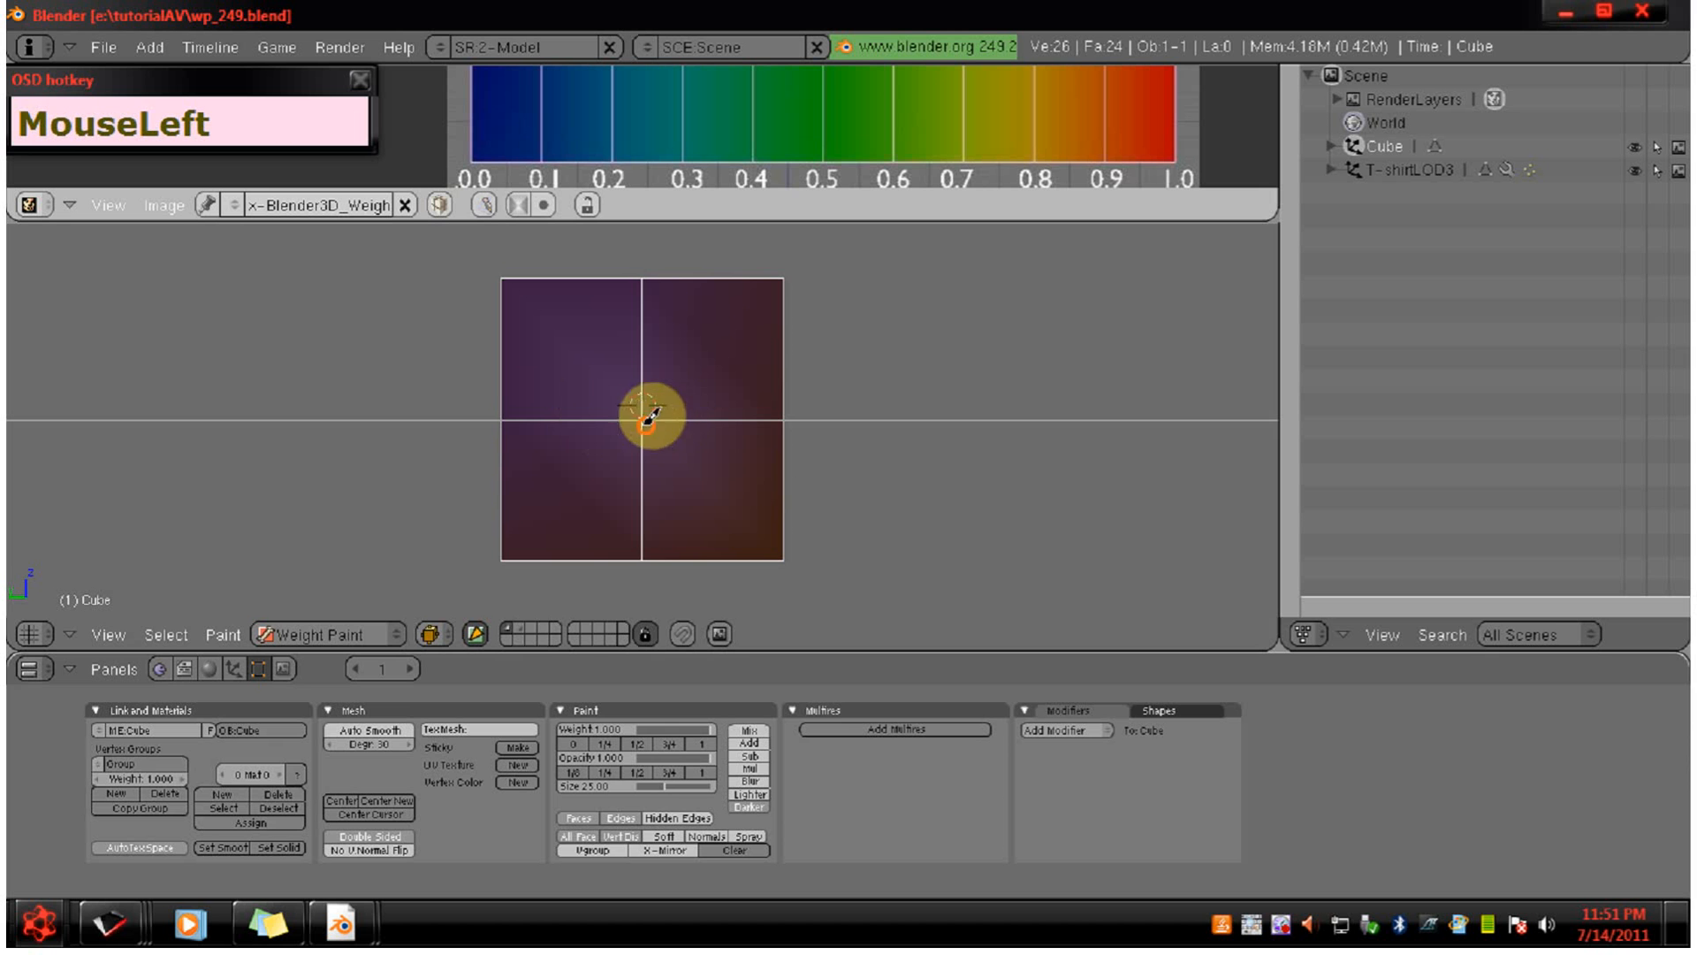
{"action": "left_click", "coordinate": [759, 729]}
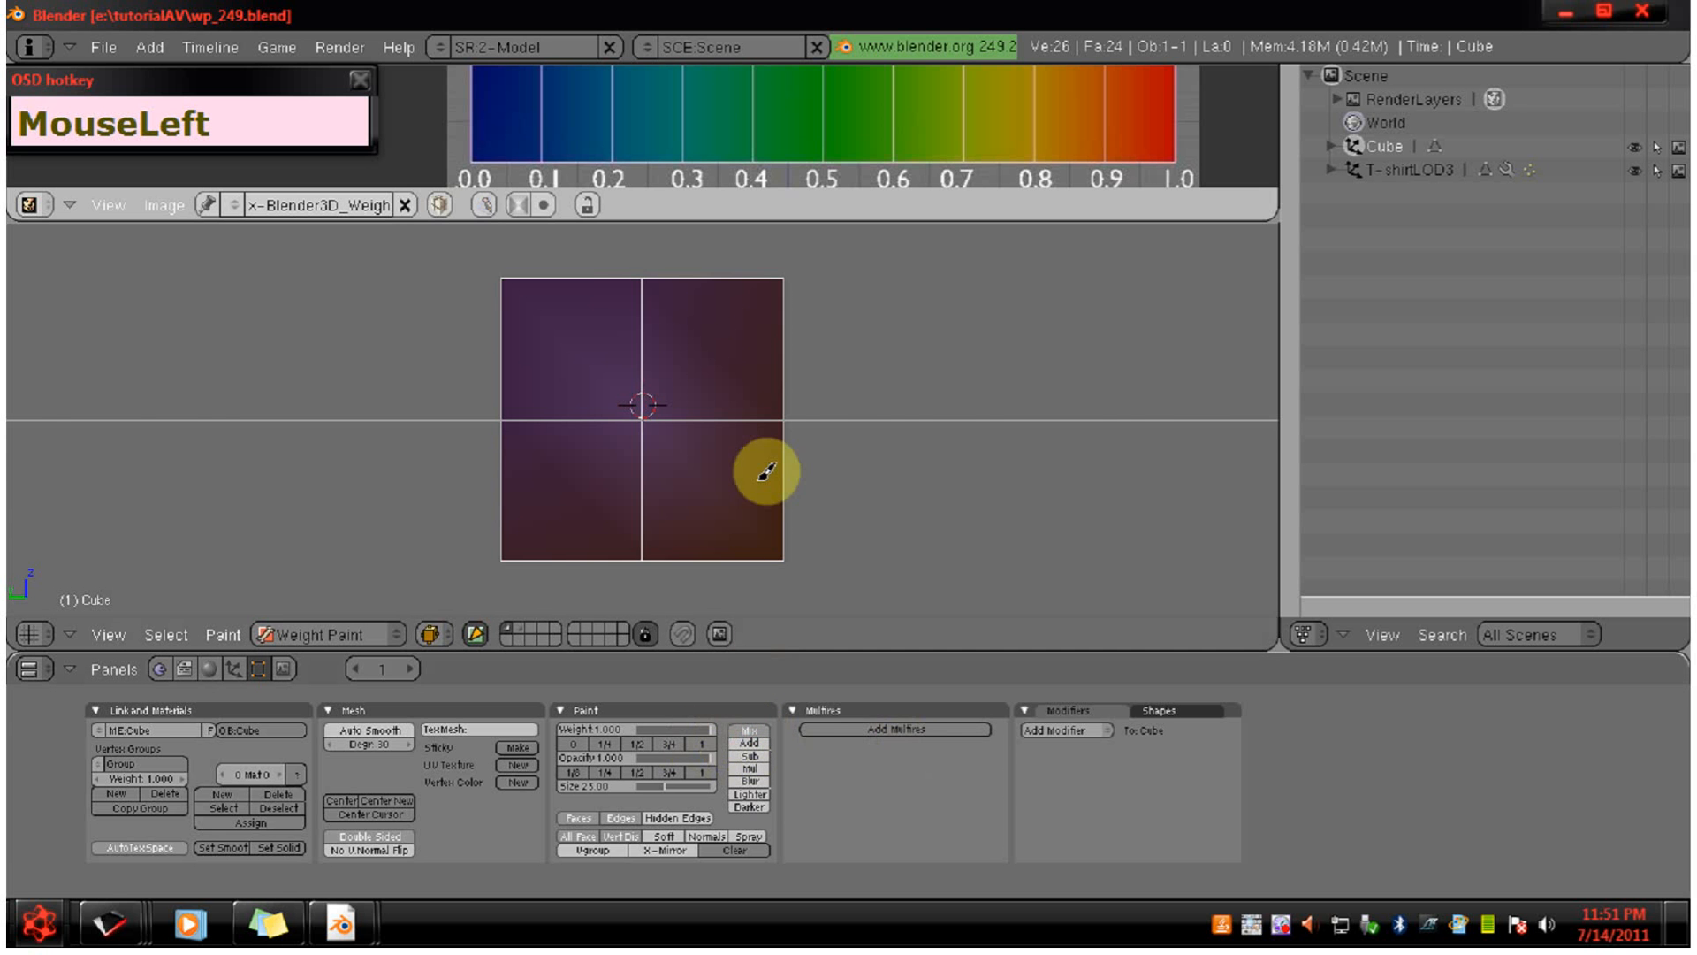
{"action": "mouse_move", "coordinate": [767, 472]}
{"action": "middle_mouse_down"}
{"action": "mouse_move", "coordinate": [652, 455]}
{"action": "mouse_move", "coordinate": [595, 421]}
{"action": "middle_mouse_up"}
{"action": "left_click_drag", "start_coordinate": [595, 421], "coordinate": [715, 433]}
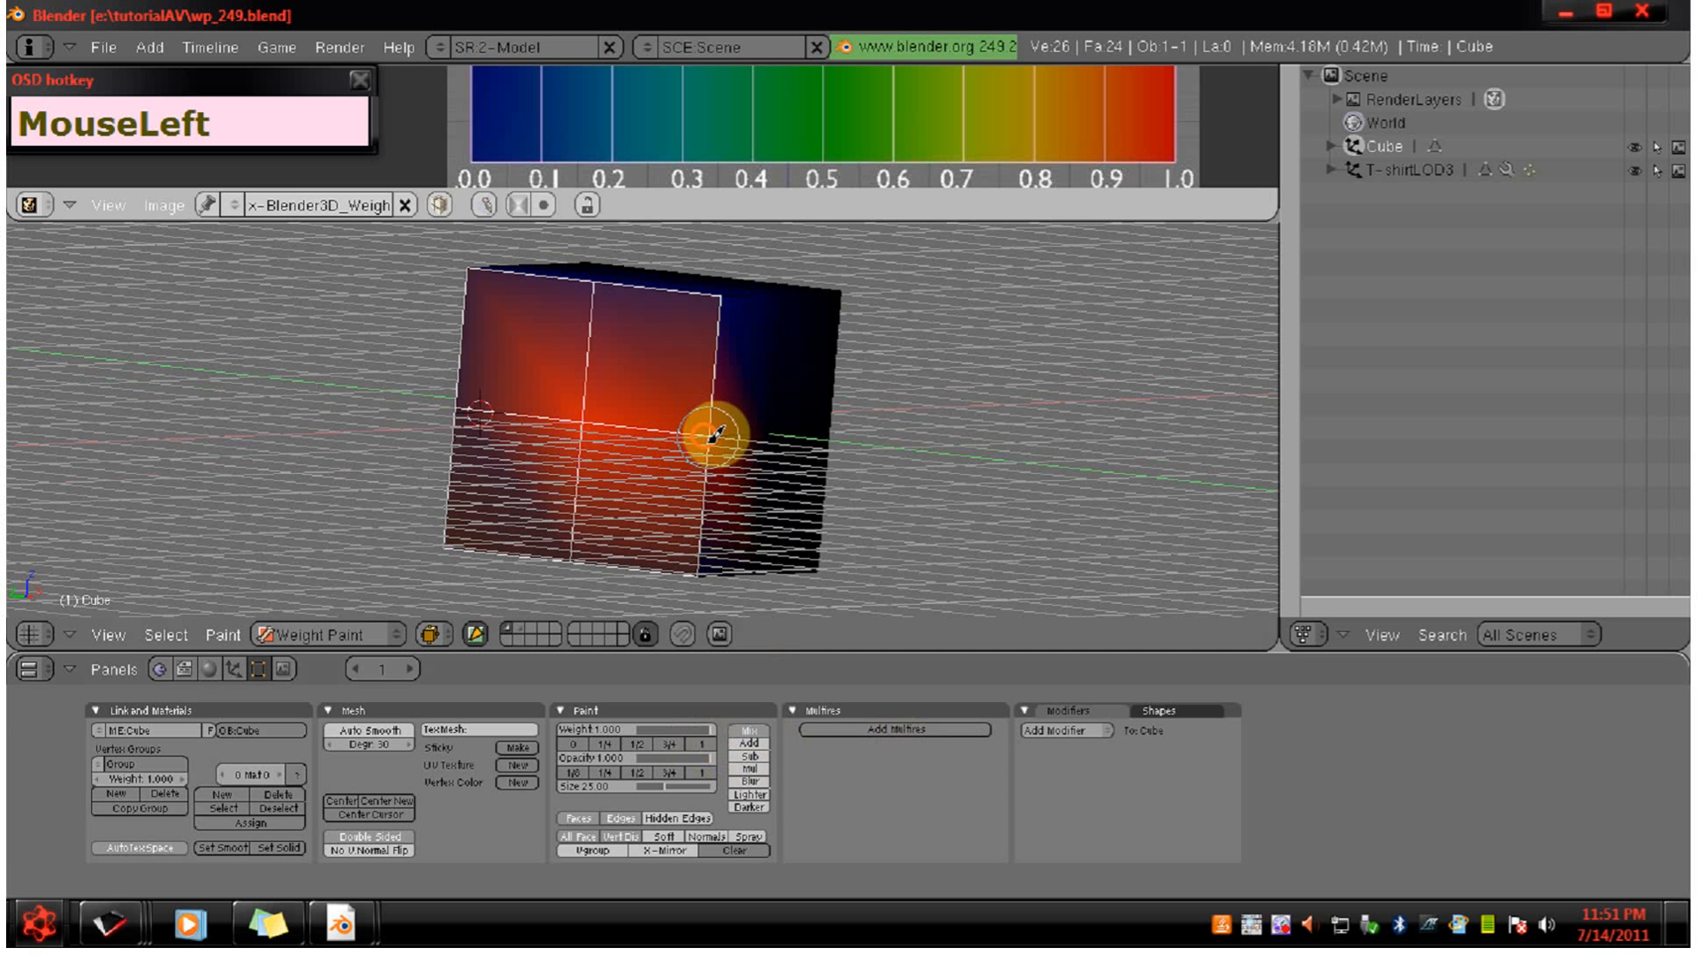
Try painting over the cube's unselected faces from several angles, and delete the vertex group.
{"action": "mouse_move", "coordinate": [715, 433]}
{"action": "middle_mouse_down"}
{"action": "mouse_move", "coordinate": [739, 462]}
{"action": "mouse_move", "coordinate": [606, 428]}
{"action": "mouse_move", "coordinate": [731, 454]}
{"action": "middle_mouse_up"}
{"action": "left_click_drag", "start_coordinate": [731, 454], "coordinate": [782, 475]}
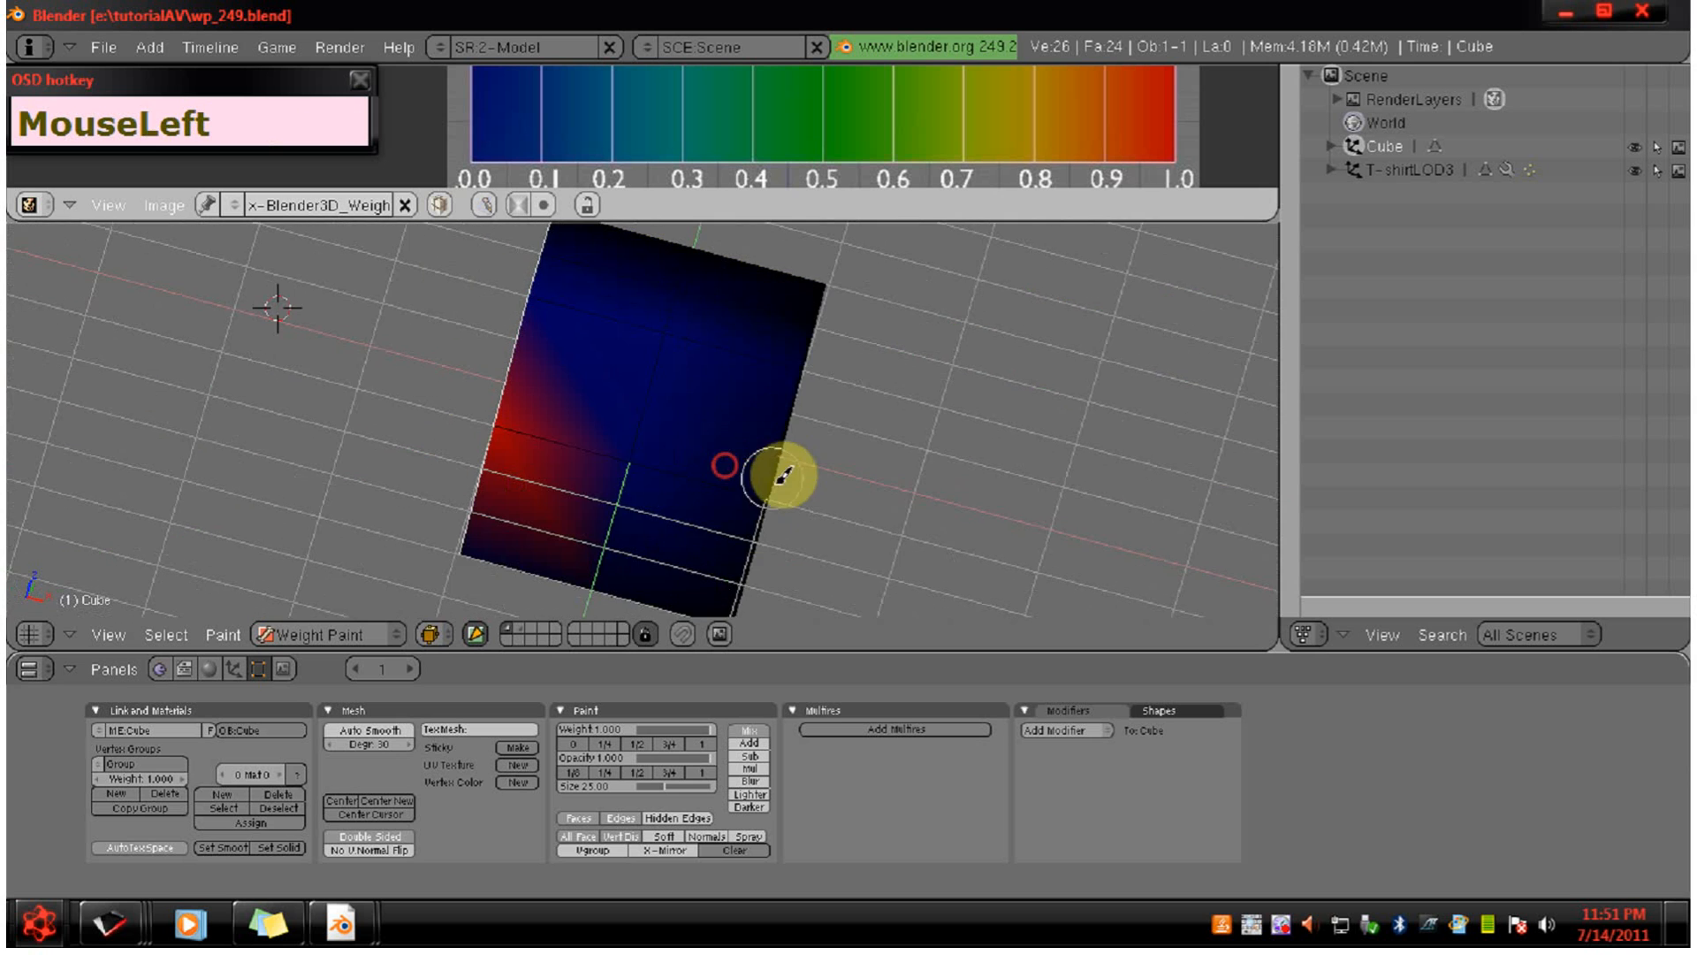
{"action": "middle_click_drag", "start_coordinate": [783, 474], "coordinate": [659, 462]}
{"action": "left_click", "coordinate": [659, 462]}
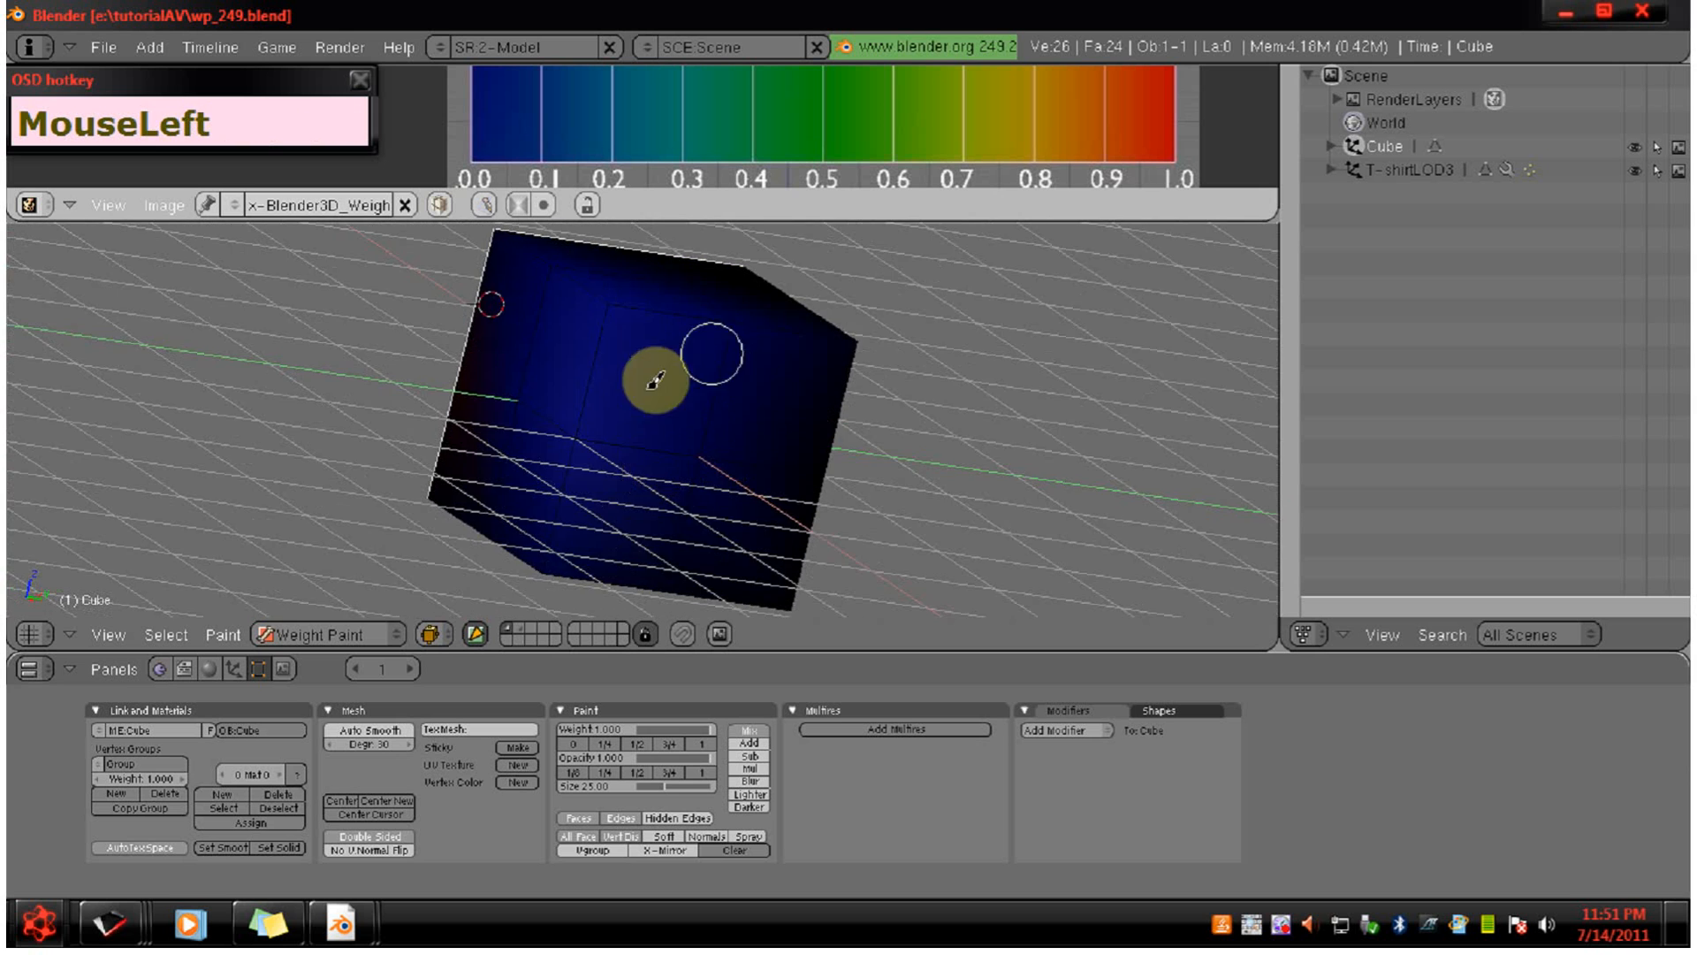
{"action": "mouse_move", "coordinate": [655, 381]}
{"action": "left_mouse_down"}
{"action": "mouse_move", "coordinate": [627, 305]}
{"action": "mouse_move", "coordinate": [768, 451]}
{"action": "mouse_move", "coordinate": [509, 445]}
{"action": "left_mouse_up"}
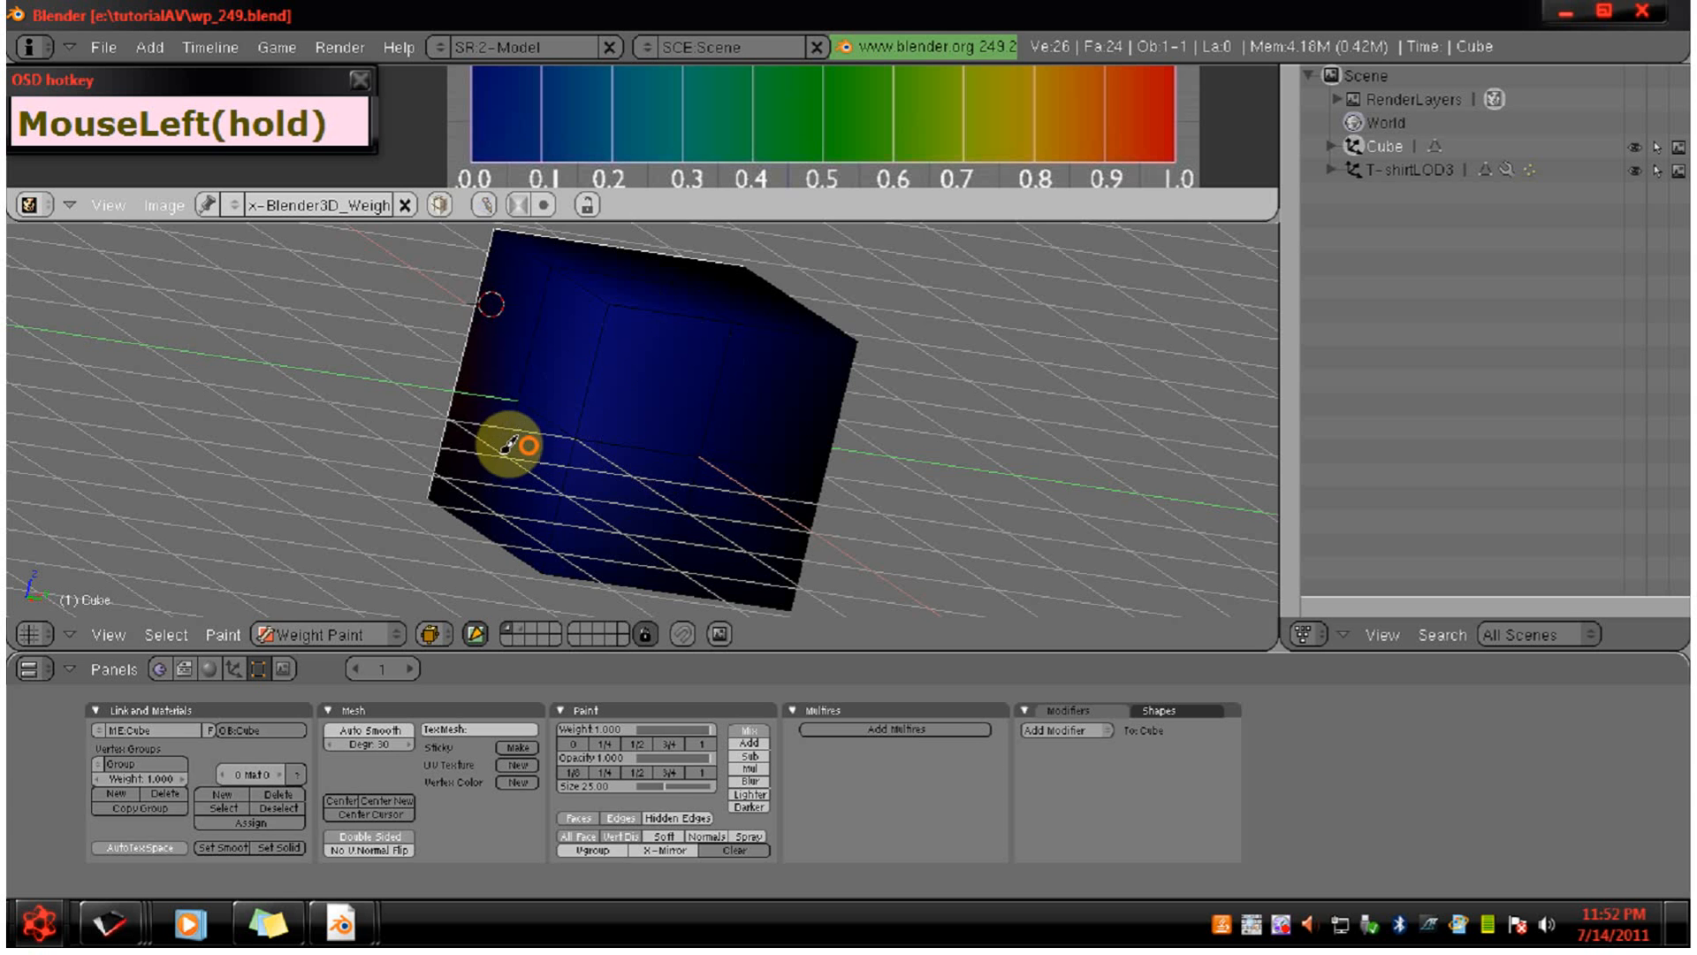
{"action": "mouse_move", "coordinate": [493, 452]}
{"action": "middle_mouse_down"}
{"action": "mouse_move", "coordinate": [670, 485]}
{"action": "mouse_move", "coordinate": [607, 489]}
{"action": "mouse_move", "coordinate": [613, 463]}
{"action": "middle_mouse_up"}
{"action": "mouse_move", "coordinate": [606, 337]}
{"action": "left_mouse_down"}
{"action": "mouse_move", "coordinate": [557, 363]}
{"action": "mouse_move", "coordinate": [601, 318]}
{"action": "mouse_move", "coordinate": [633, 326]}
{"action": "mouse_move", "coordinate": [383, 515]}
{"action": "mouse_move", "coordinate": [411, 522]}
{"action": "left_mouse_up"}
{"action": "mouse_move", "coordinate": [411, 522]}
{"action": "middle_mouse_down"}
{"action": "mouse_move", "coordinate": [773, 534]}
{"action": "mouse_move", "coordinate": [442, 400]}
{"action": "mouse_move", "coordinate": [432, 379]}
{"action": "mouse_move", "coordinate": [560, 386]}
{"action": "mouse_move", "coordinate": [405, 416]}
{"action": "middle_mouse_up"}
{"action": "middle_click_drag", "start_coordinate": [963, 519], "coordinate": [1026, 554]}
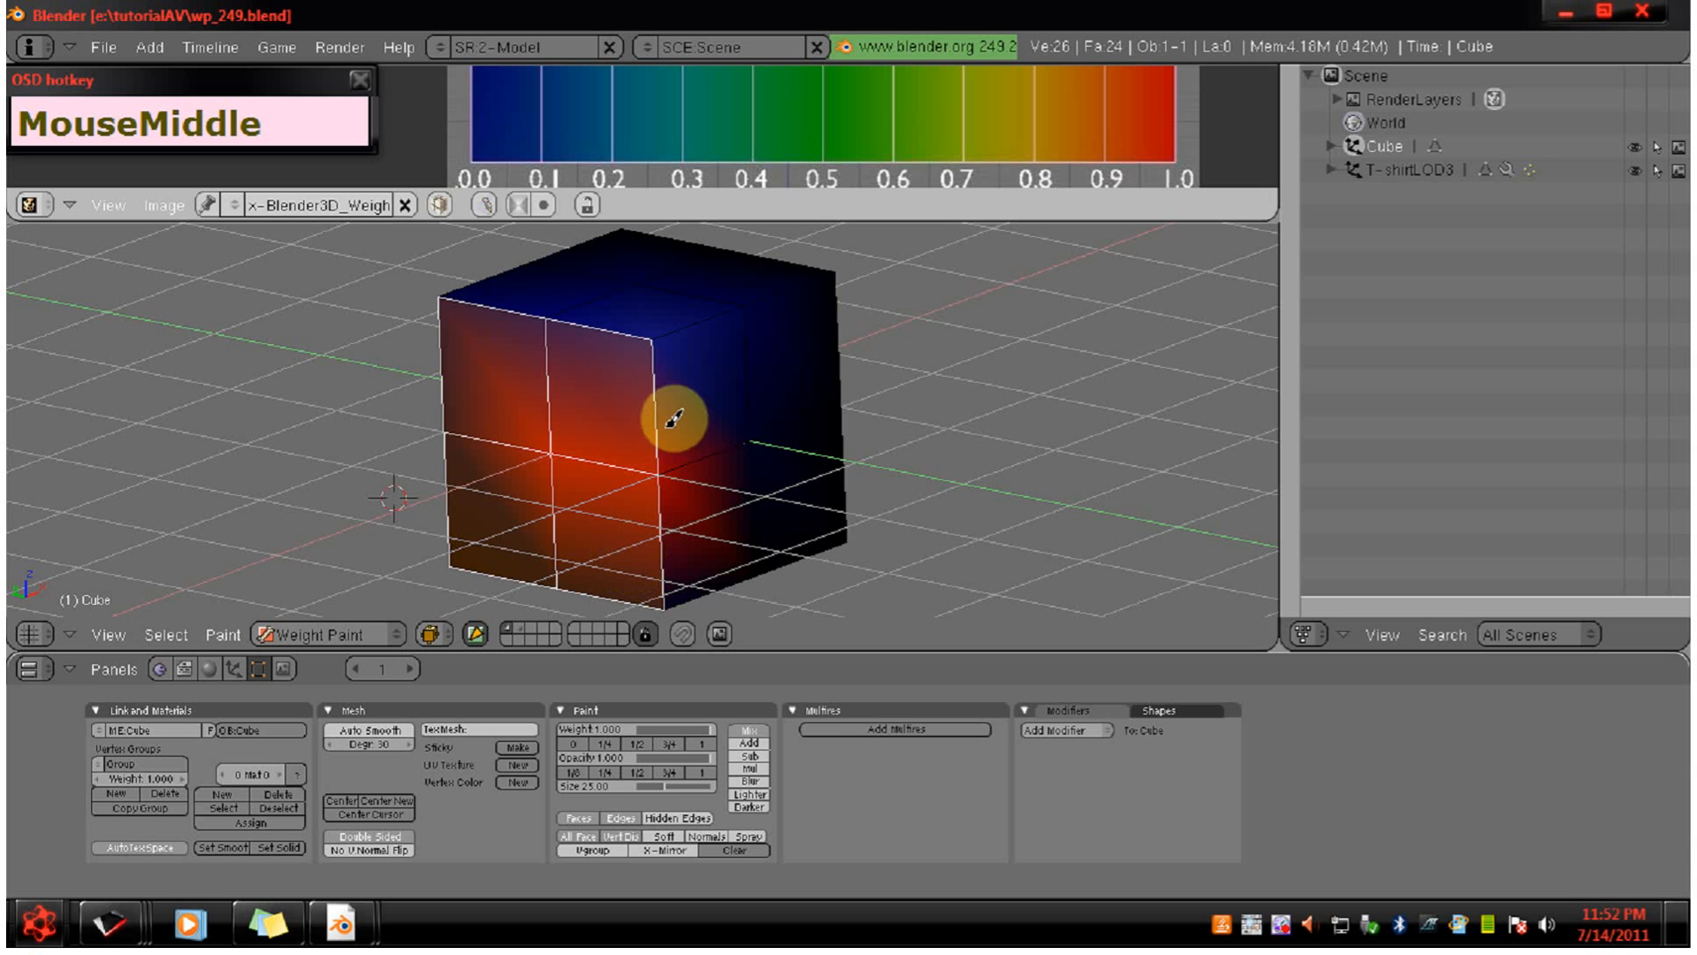
{"action": "left_click", "coordinate": [176, 790]}
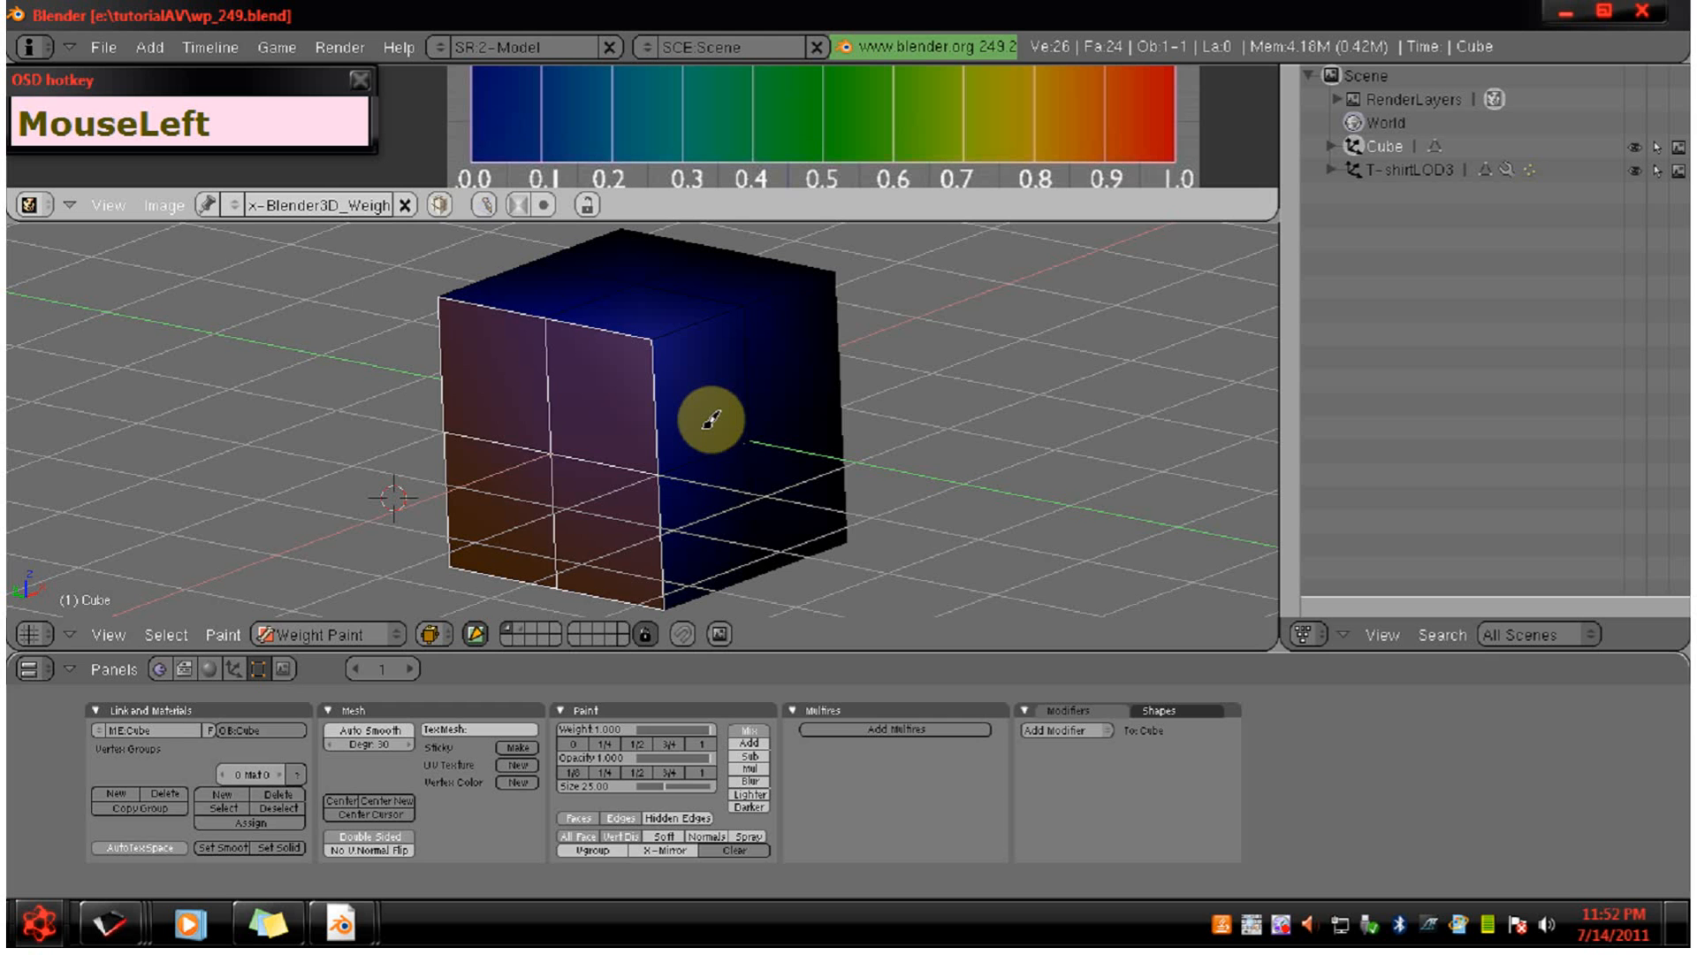
Mask-select an upper front face plus the four faces of the adjoining side, and box-select the rest of the front side.
{"action": "right_click", "coordinate": [707, 398]}
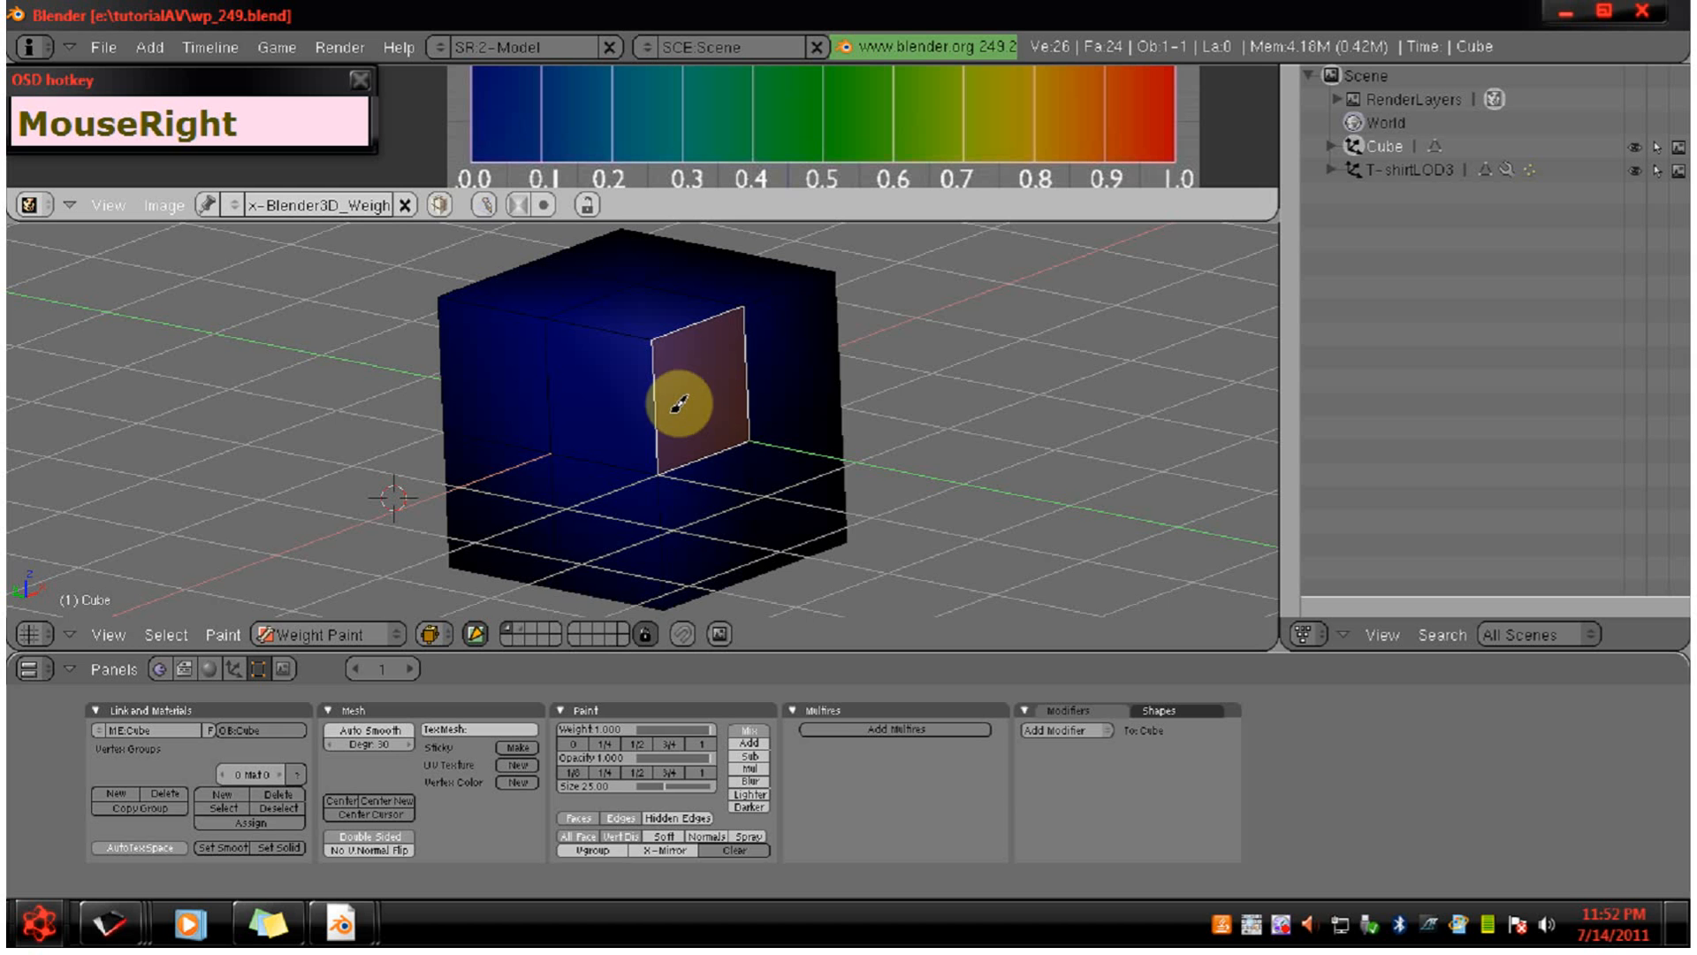
{"action": "right_click", "coordinate": [606, 406], "text": "shift"}
{"action": "right_click", "coordinate": [504, 368], "text": "shift"}
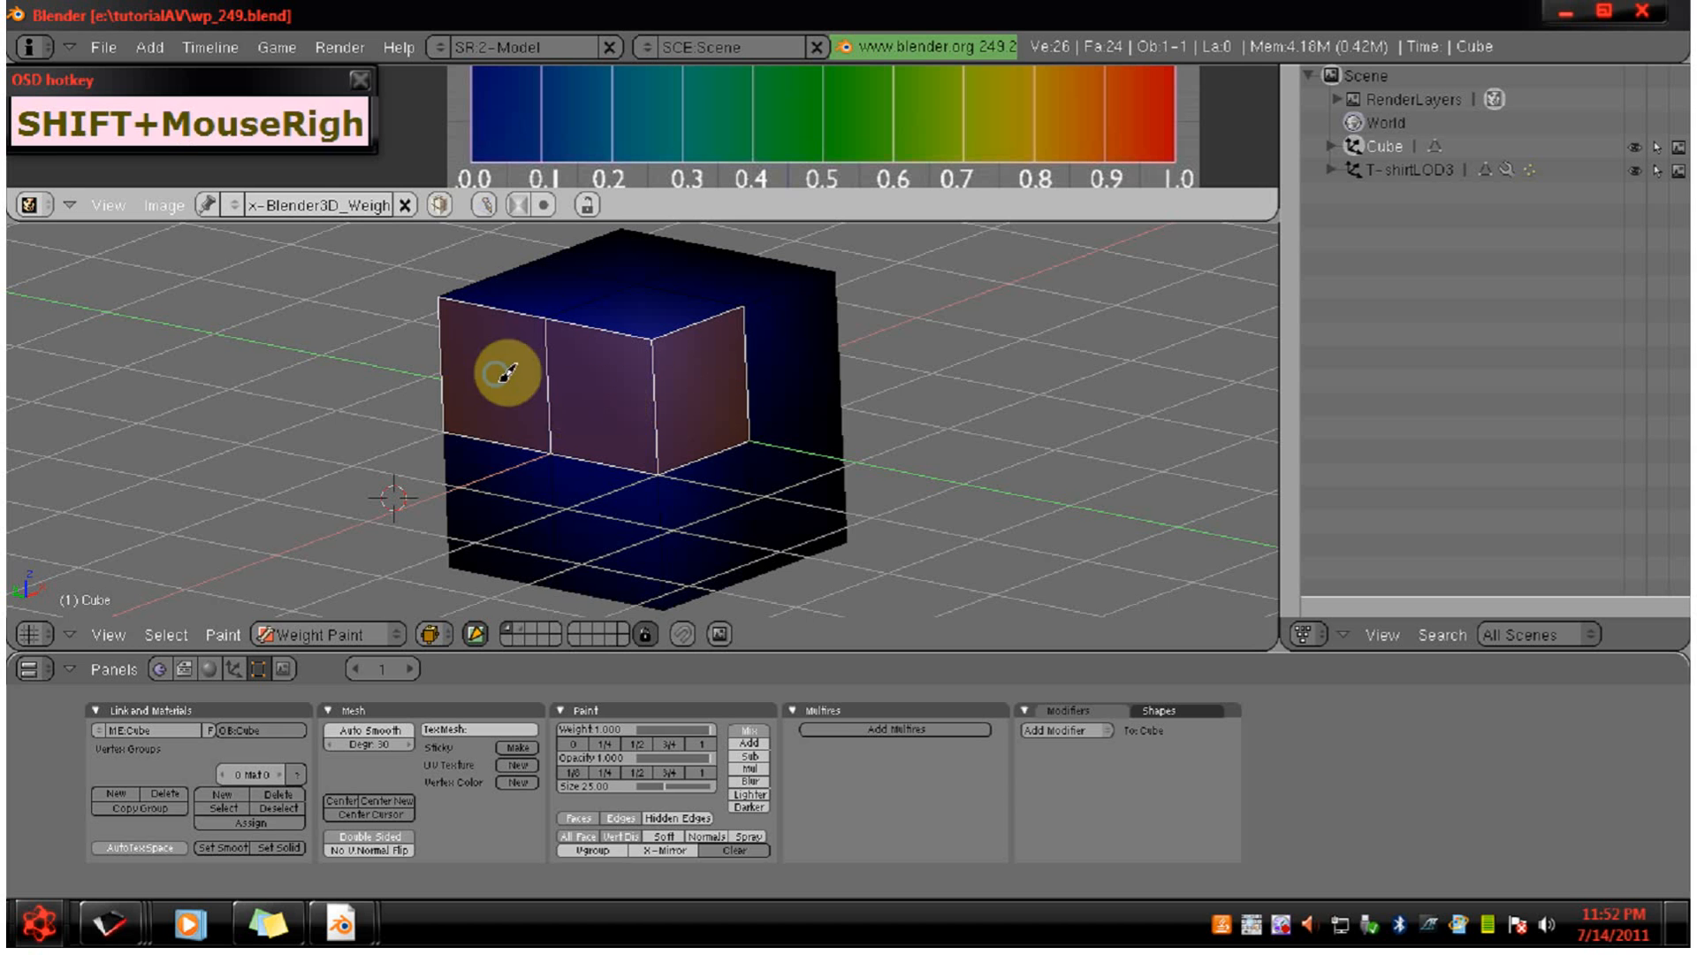
{"action": "right_click", "coordinate": [520, 489], "text": "shift"}
{"action": "right_click", "coordinate": [607, 492], "text": "shift"}
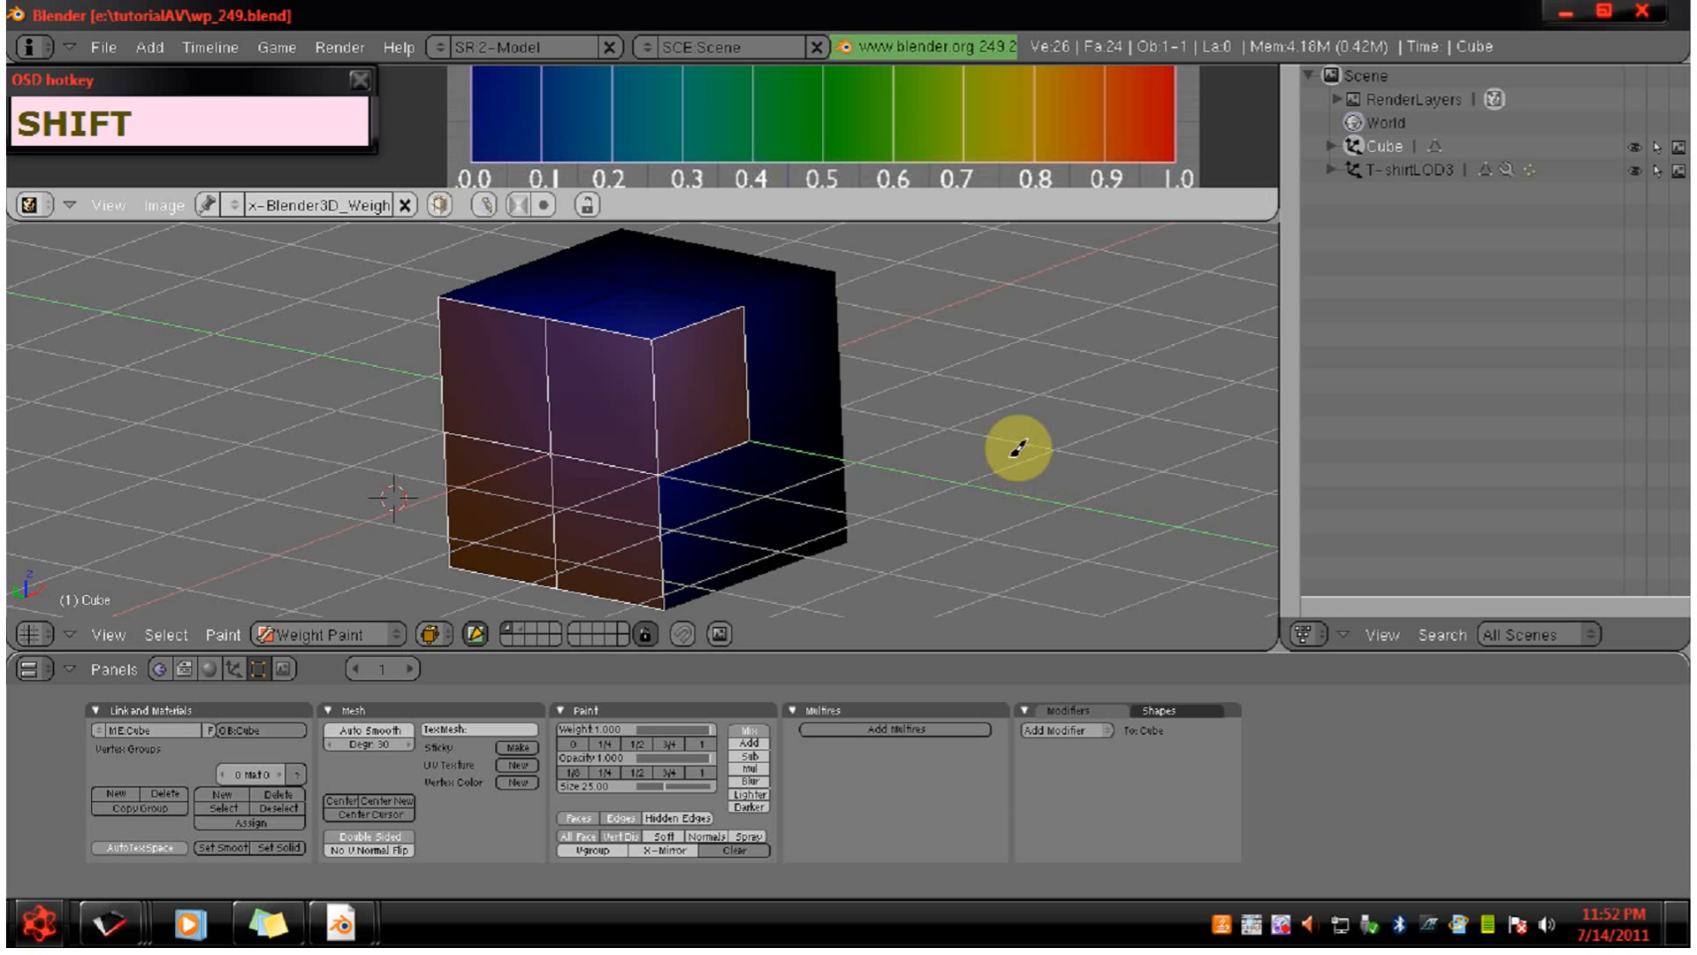
{"action": "key", "text": "b"}
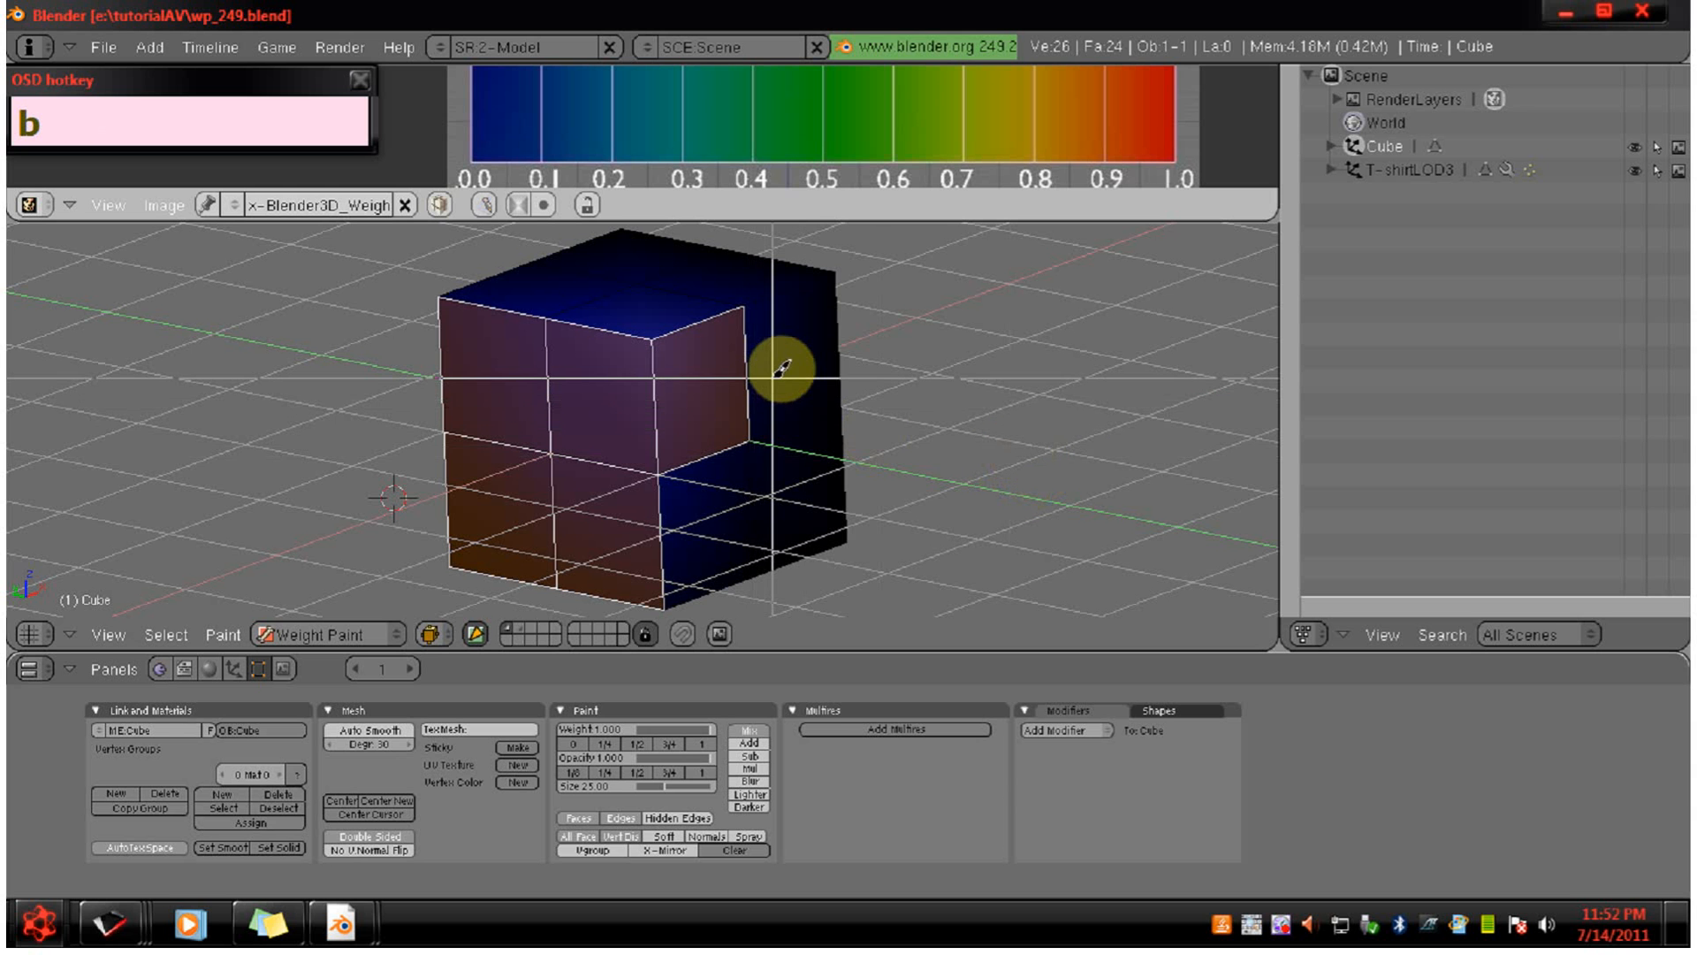
{"action": "left_click_drag", "start_coordinate": [808, 333], "coordinate": [734, 499]}
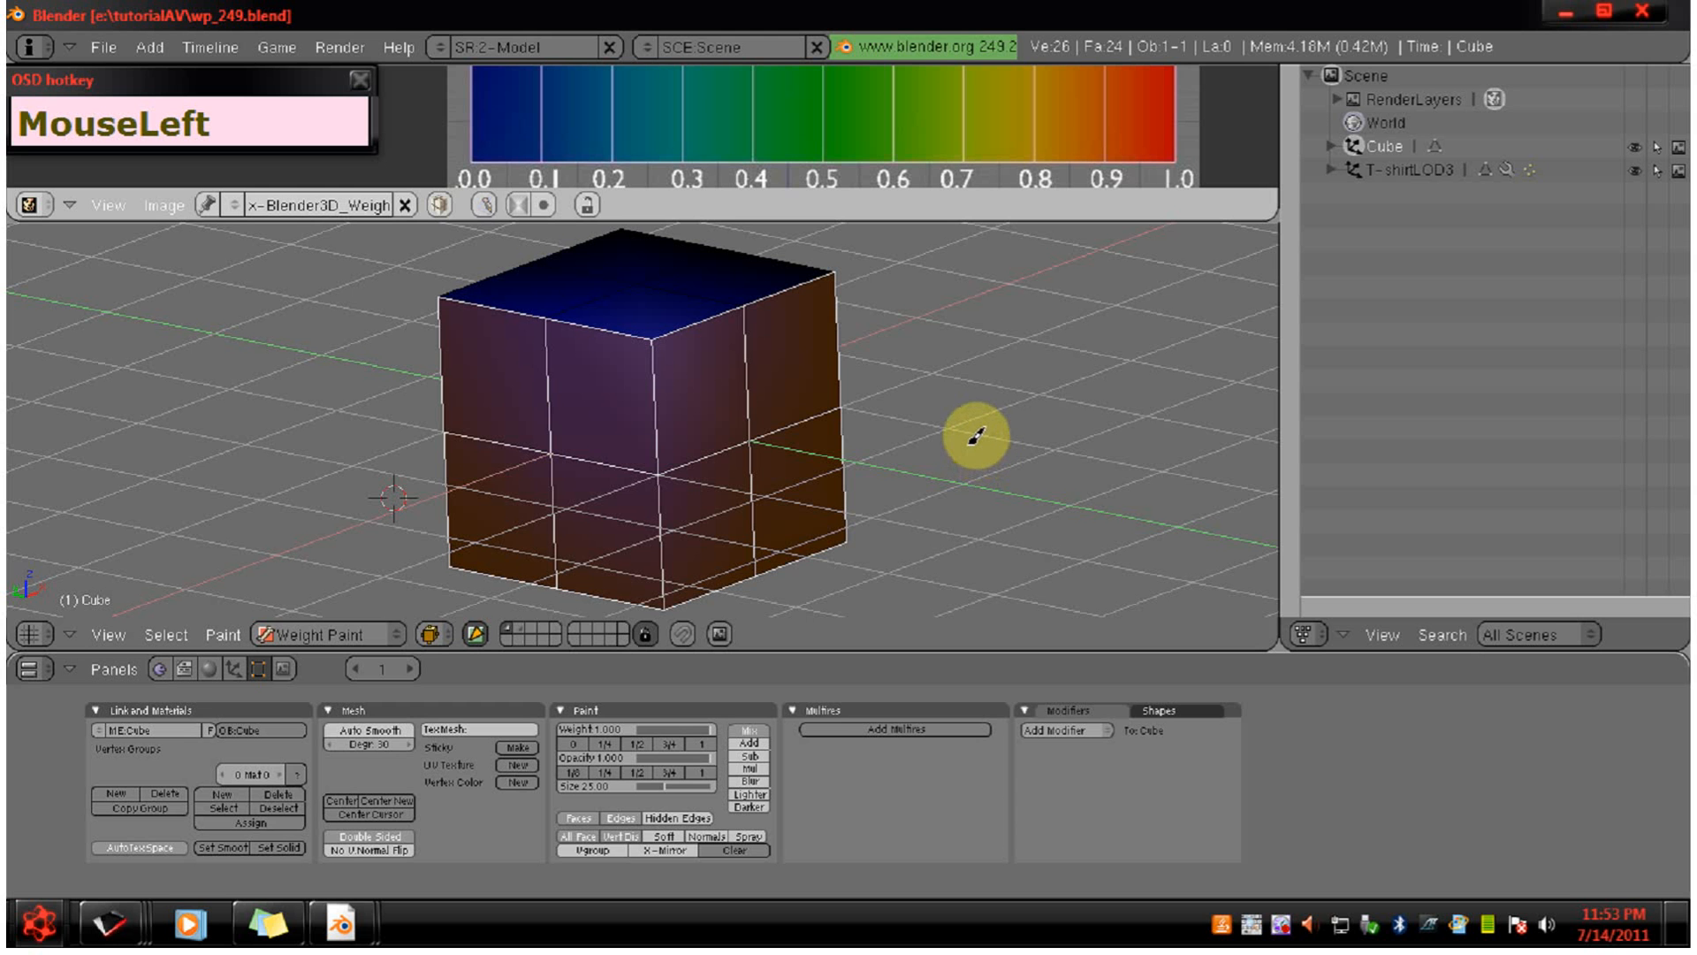
Turn off the face selection mask and, in Edit Mode, hide all the cube's vertices except those on the -X side.
{"action": "left_click", "coordinate": [477, 637]}
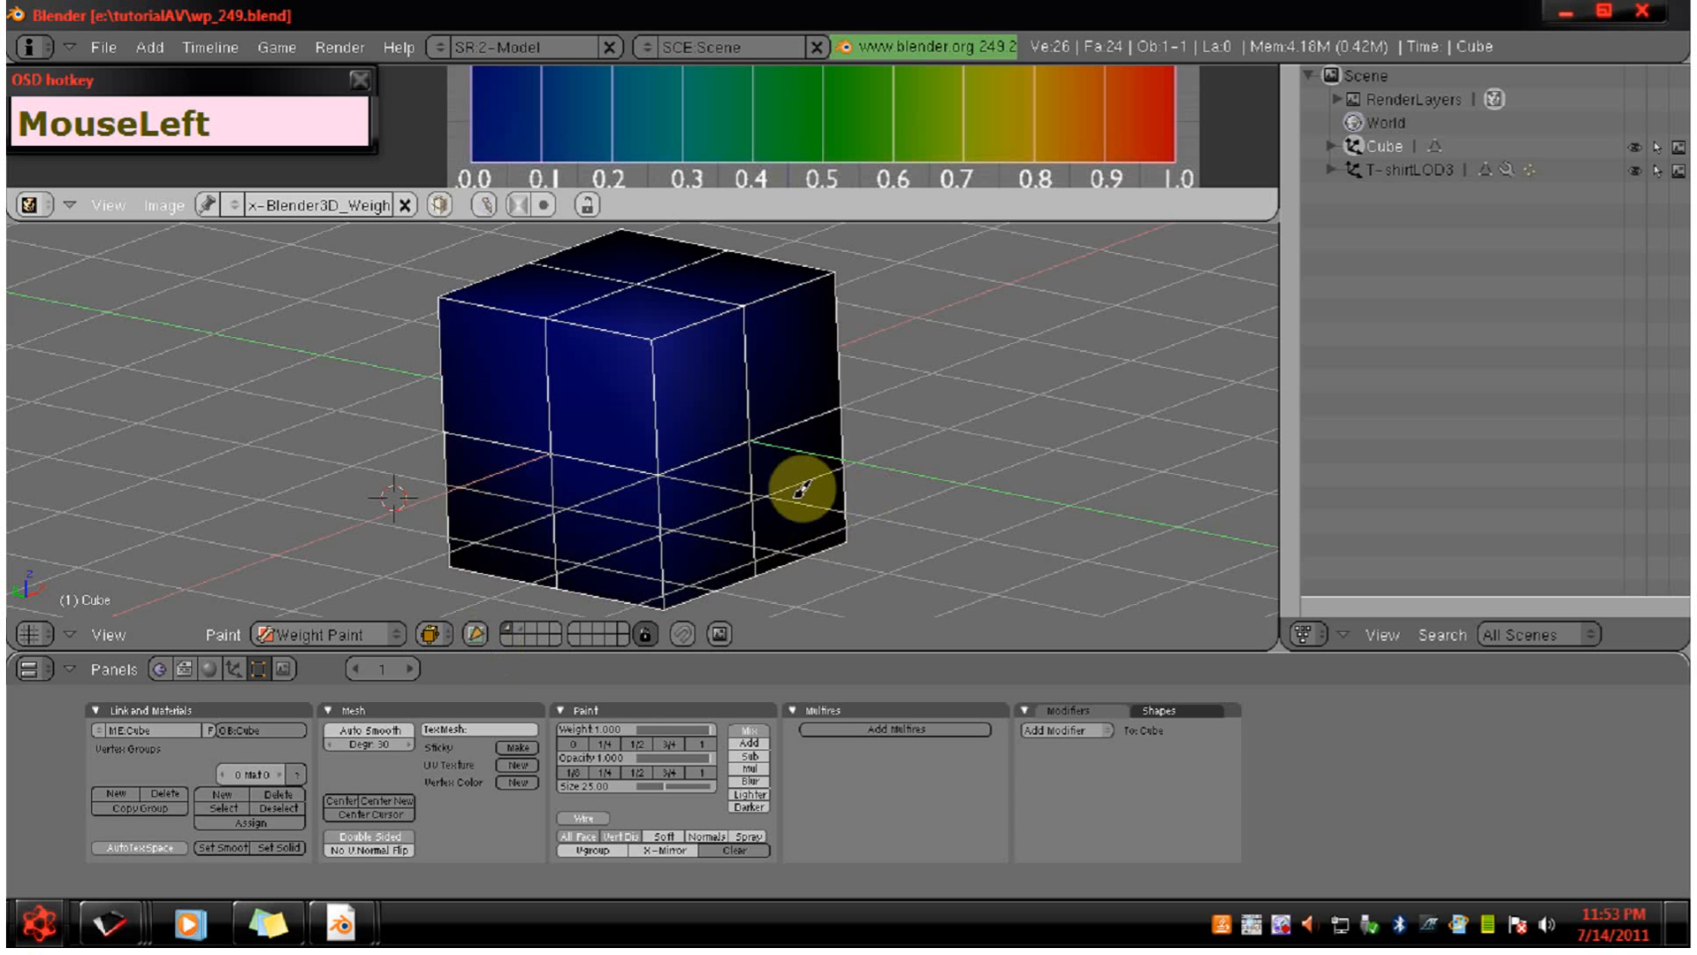
{"action": "key", "text": "Tab"}
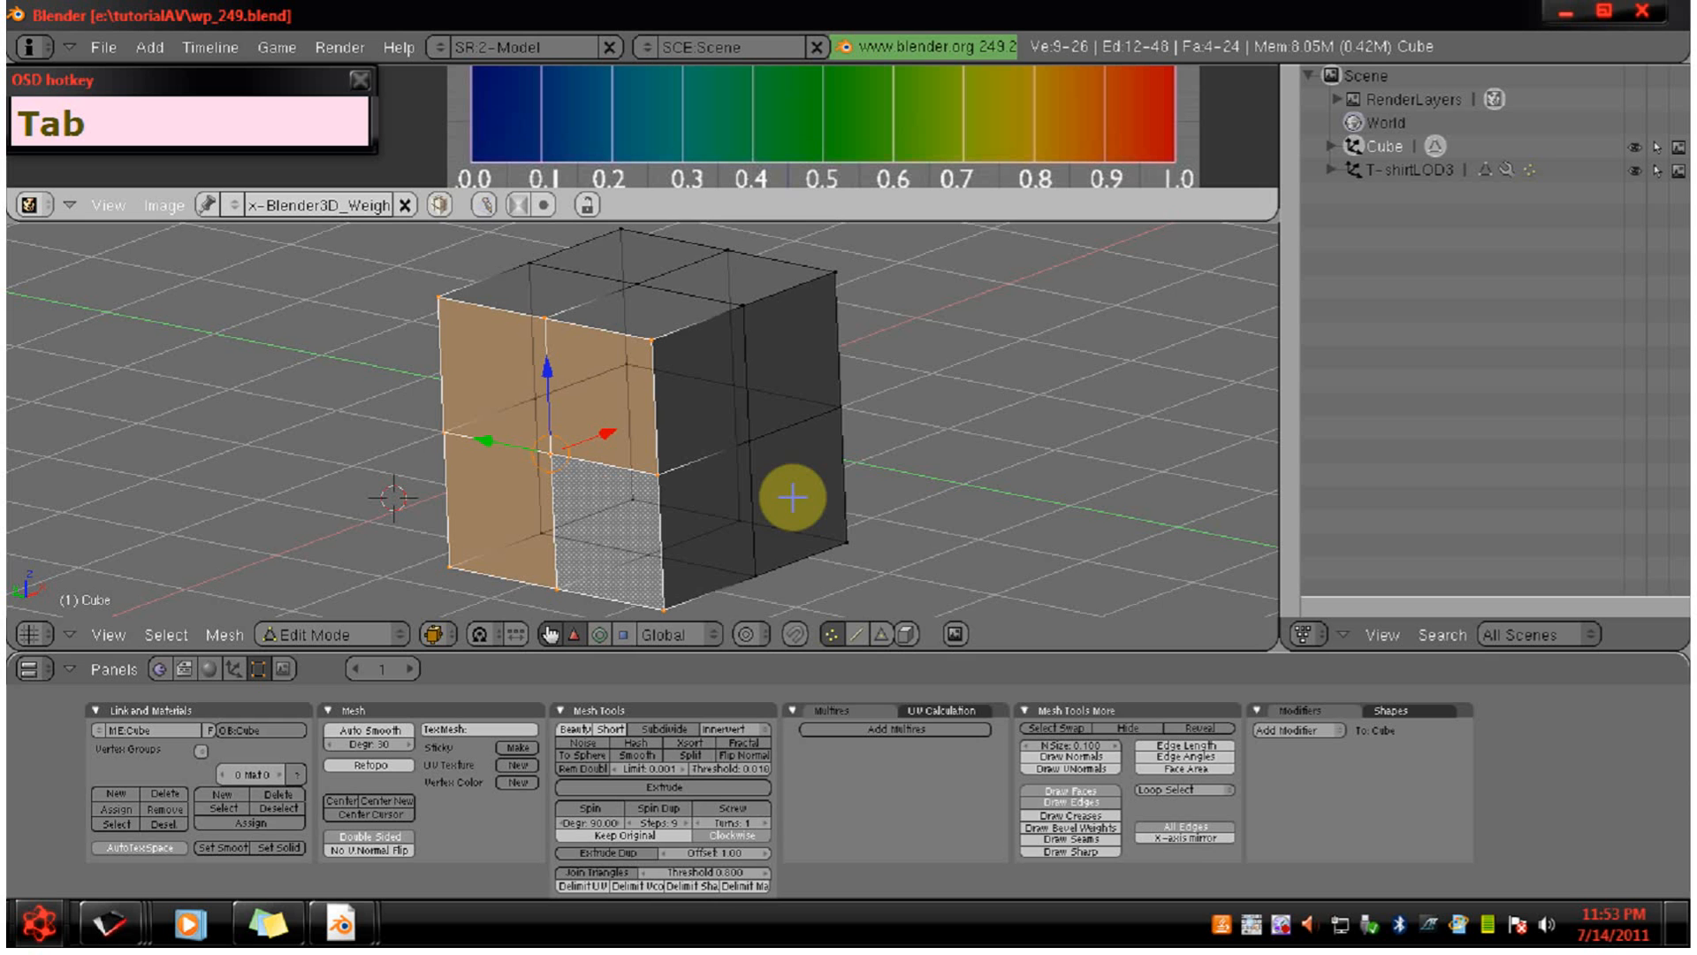
{"action": "key", "text": "KP_1"}
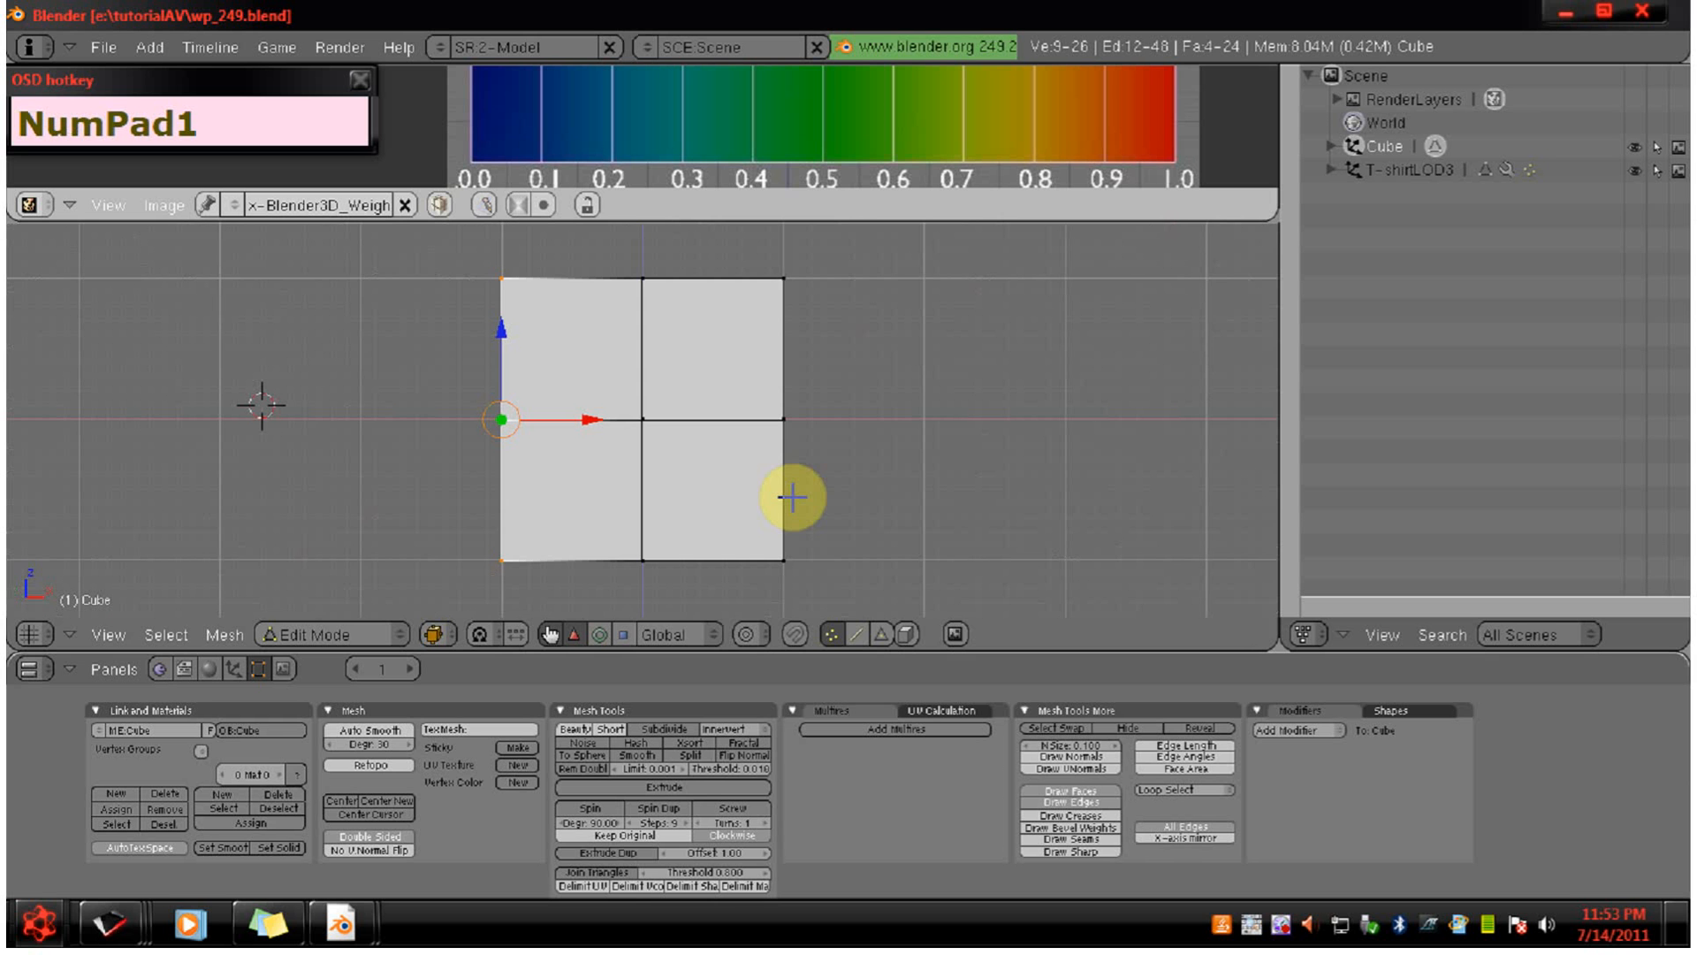
{"action": "key", "text": "a"}
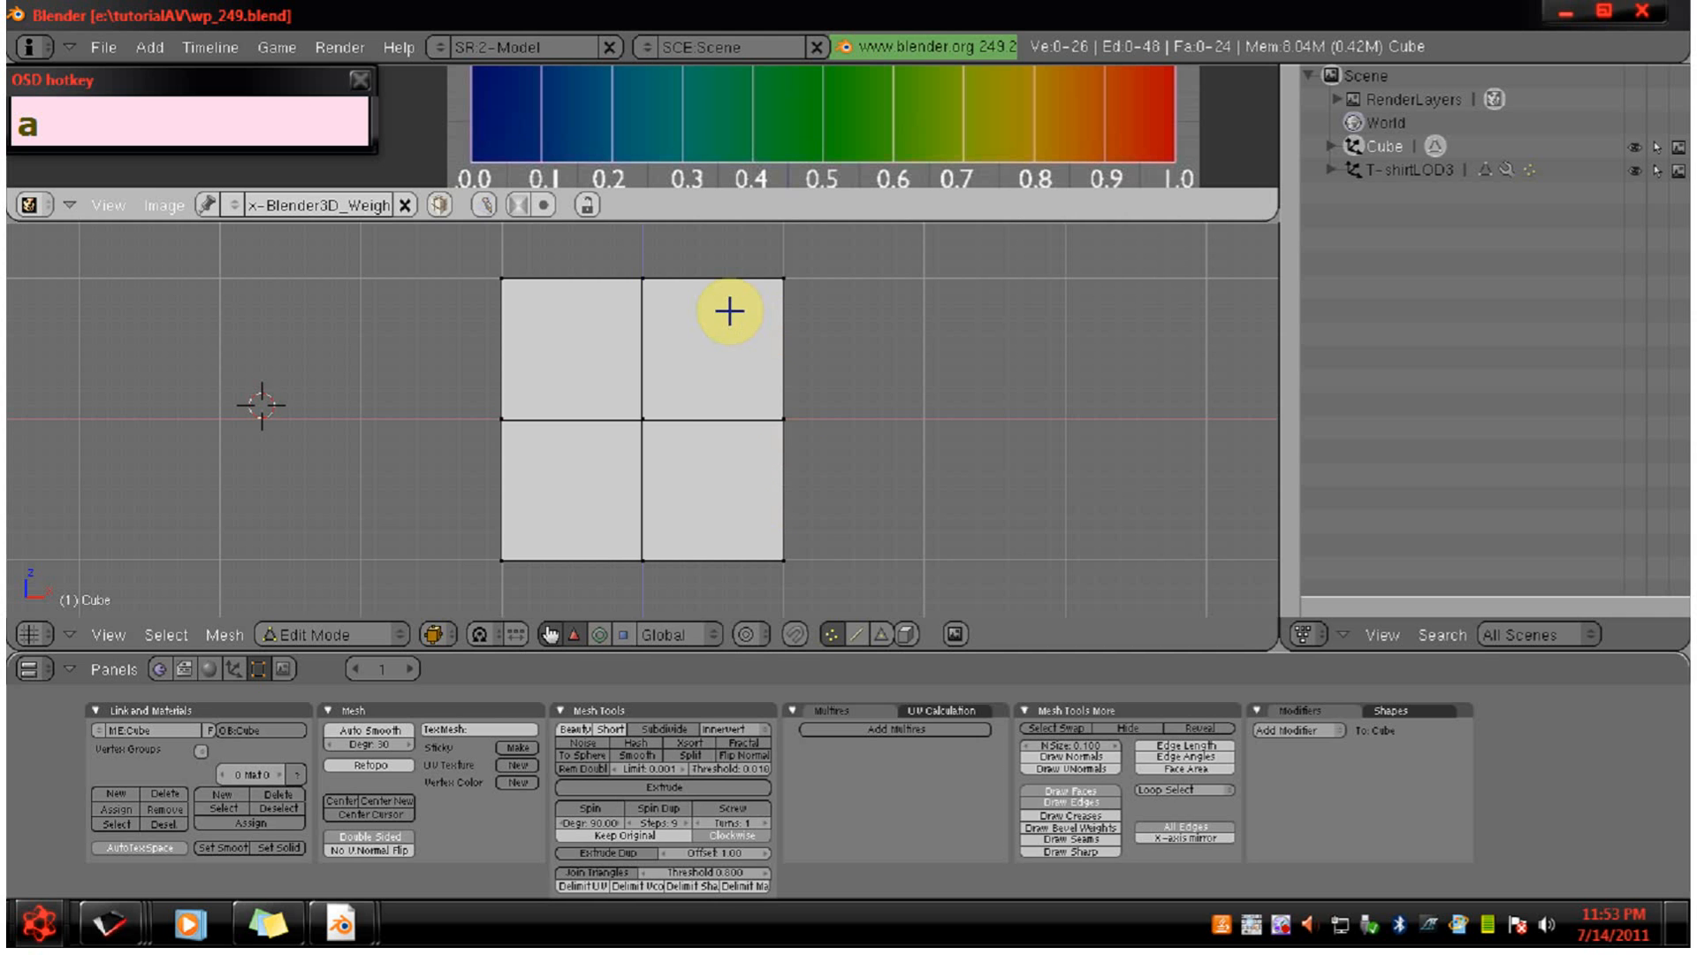
{"action": "key", "text": "b"}
{"action": "left_click_drag", "start_coordinate": [630, 253], "coordinate": [924, 587]}
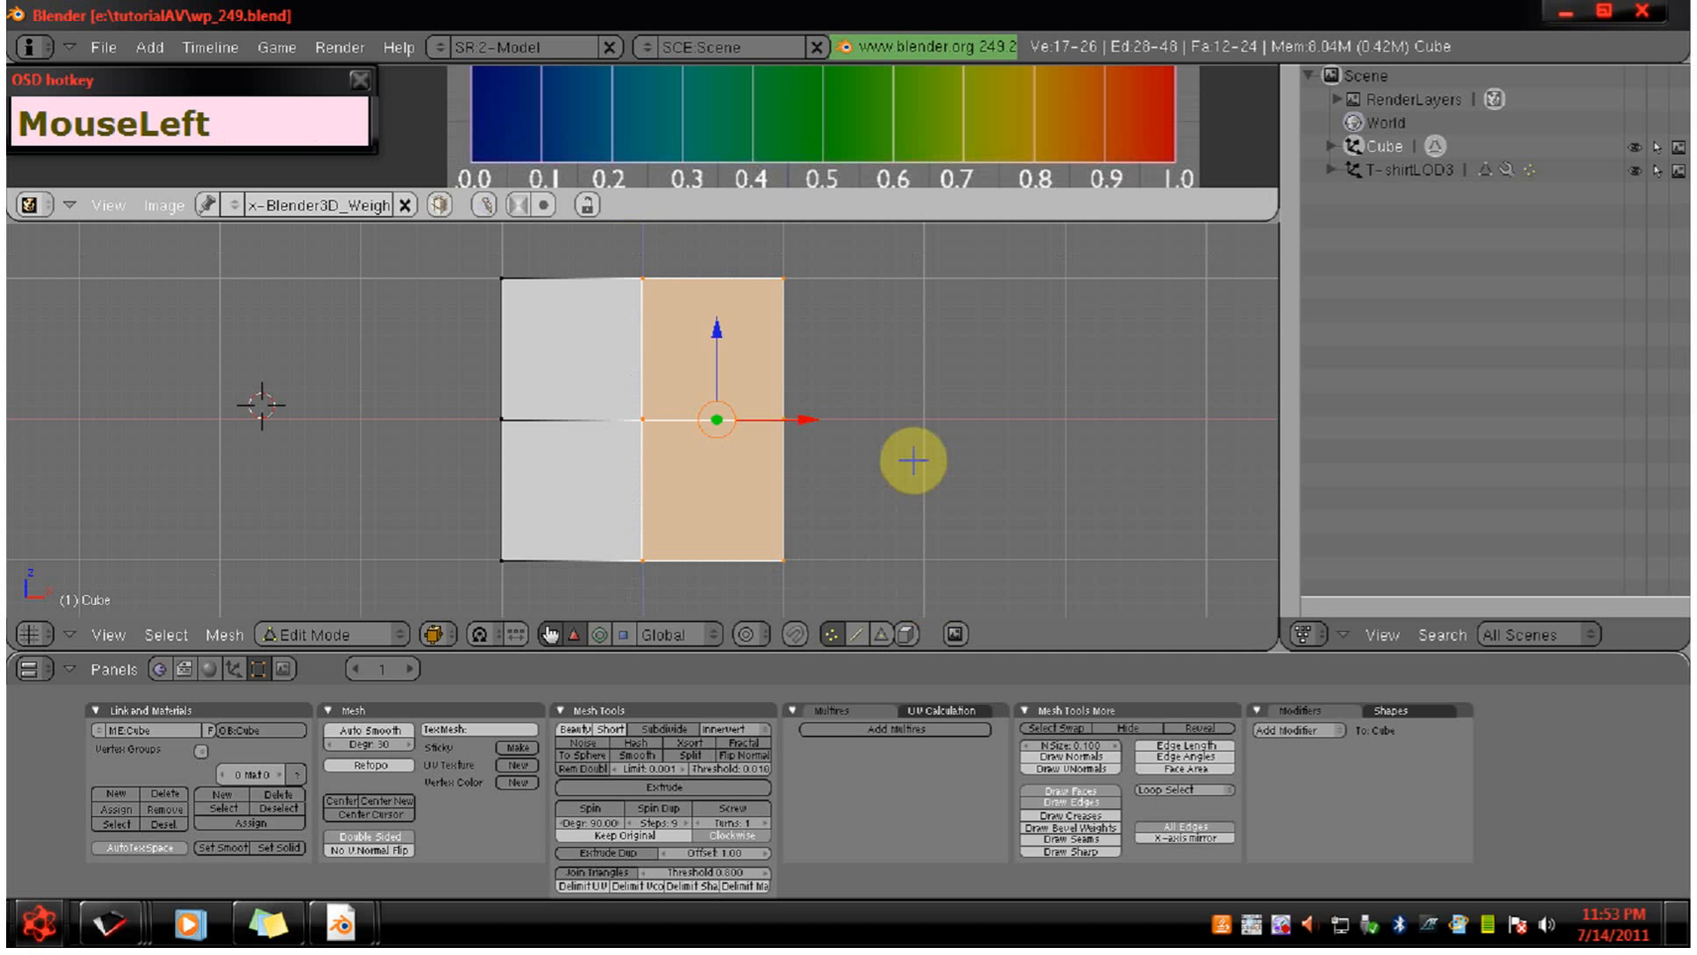
{"action": "key", "text": "h"}
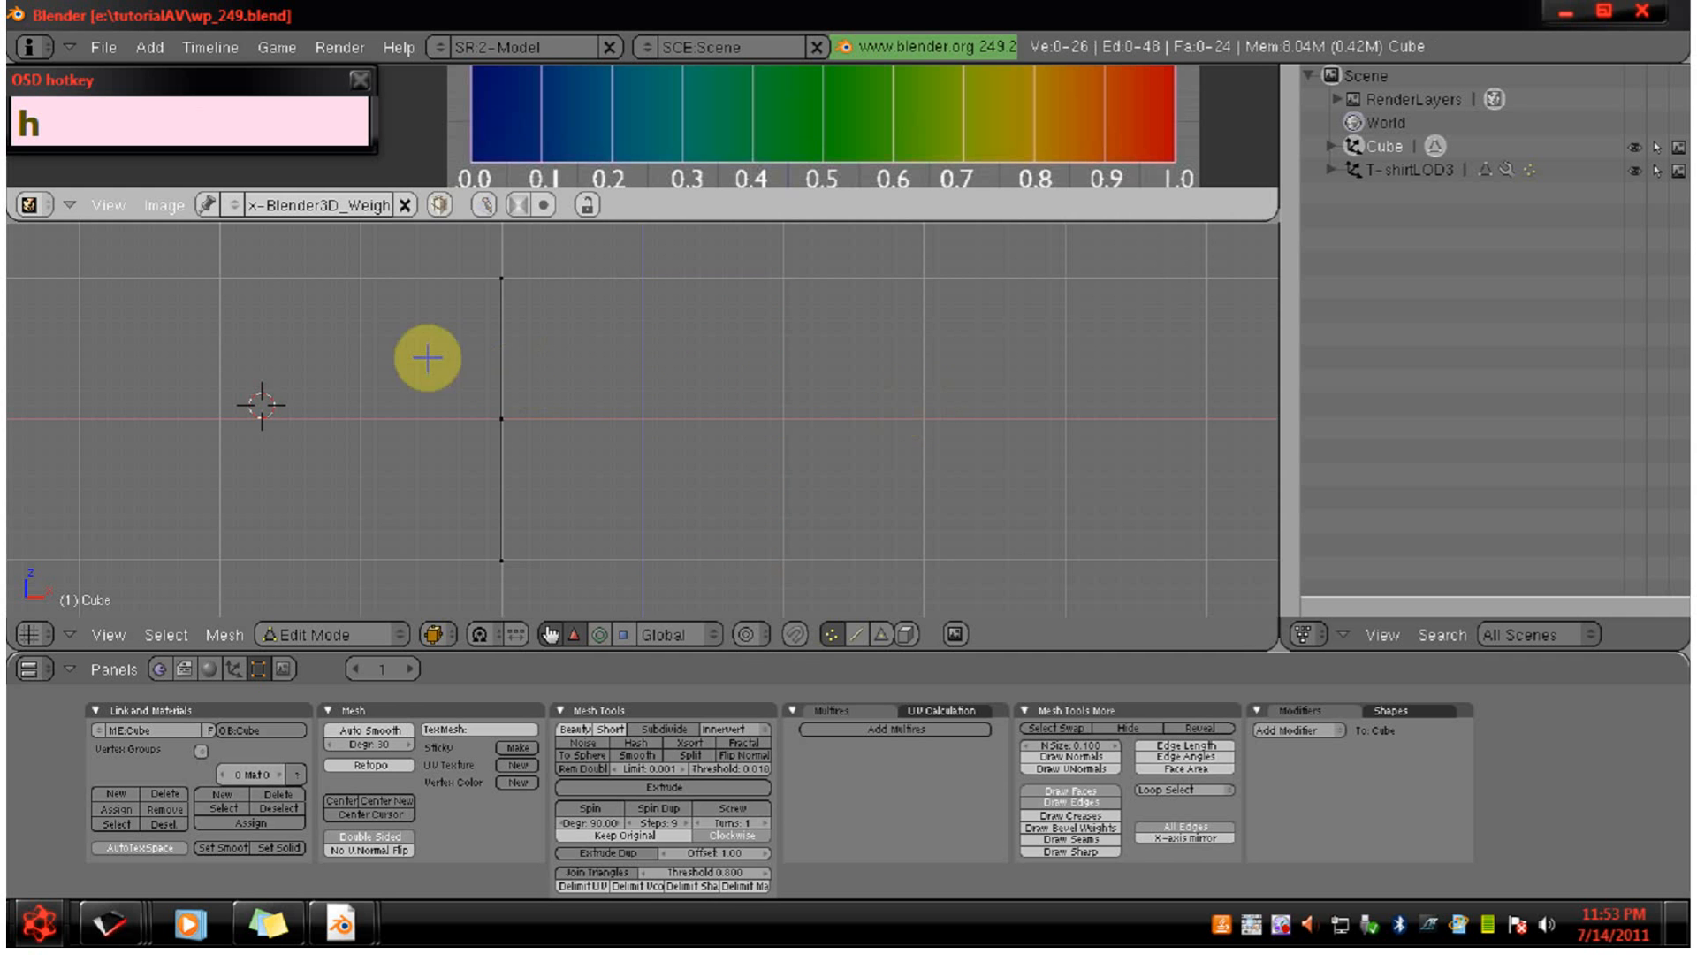
Select all the remaining visible faces and turn the face selection mask back on in Weight Paint mode.
{"action": "middle_click_drag", "start_coordinate": [440, 358], "coordinate": [496, 359]}
{"action": "key", "text": "a"}
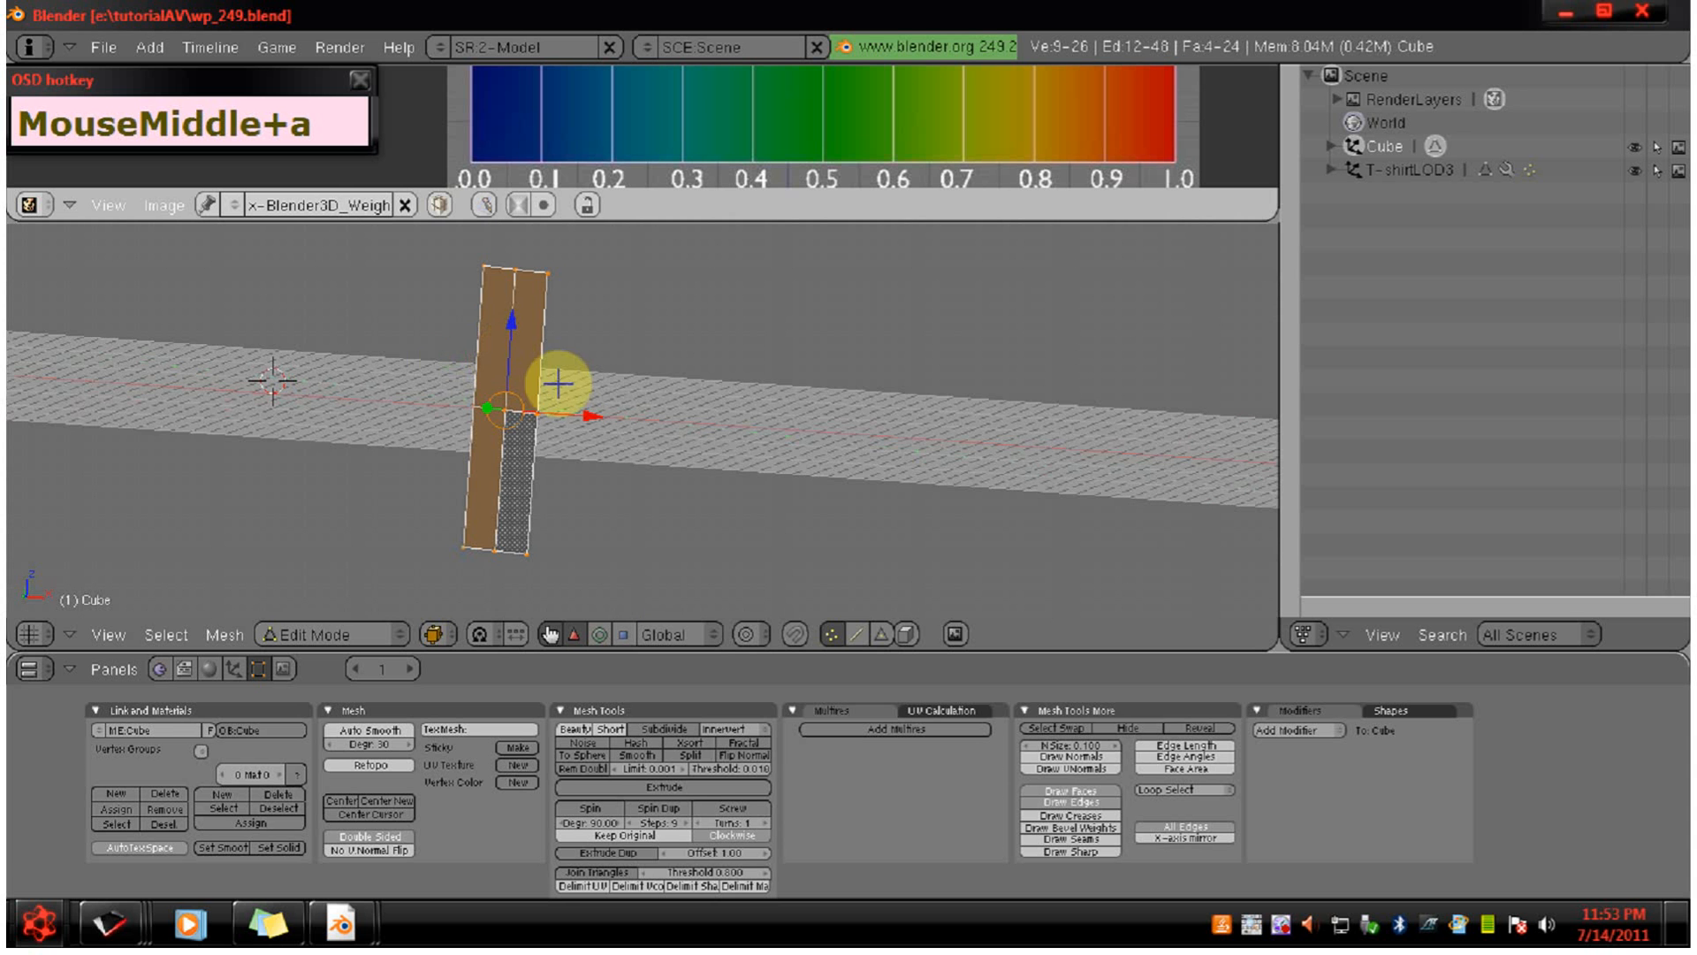
{"action": "mouse_move", "coordinate": [353, 439]}
{"action": "middle_mouse_down"}
{"action": "mouse_move", "coordinate": [310, 459]}
{"action": "mouse_move", "coordinate": [360, 456]}
{"action": "middle_mouse_up"}
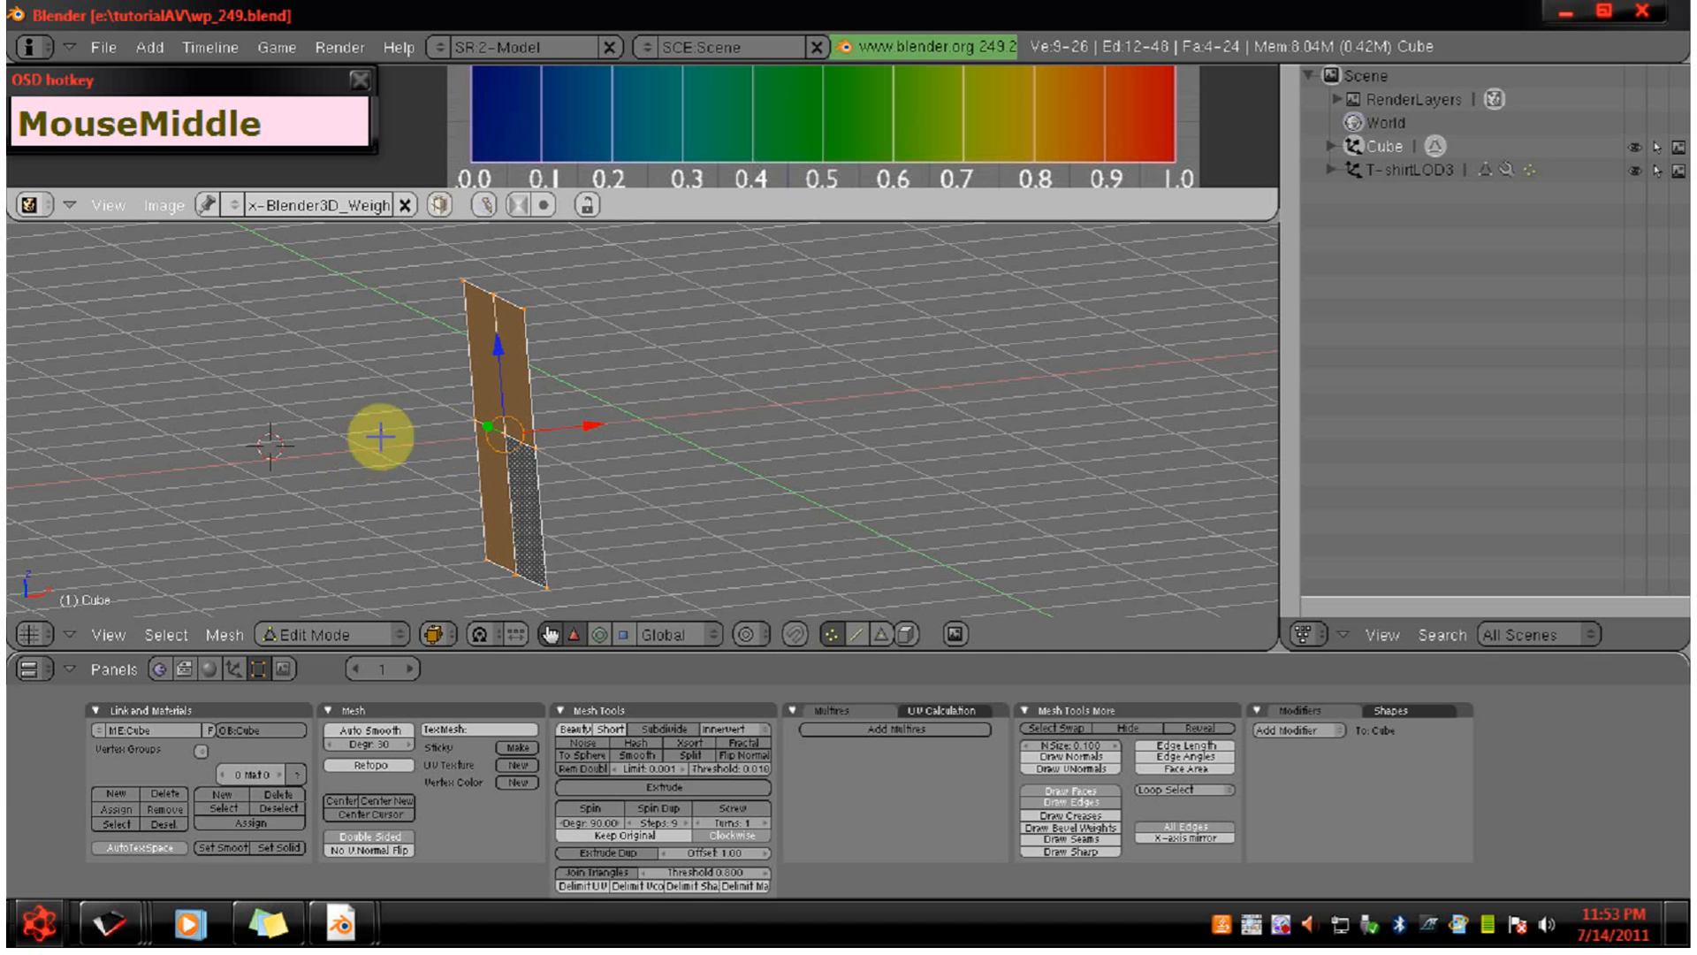
{"action": "key", "text": "Tab"}
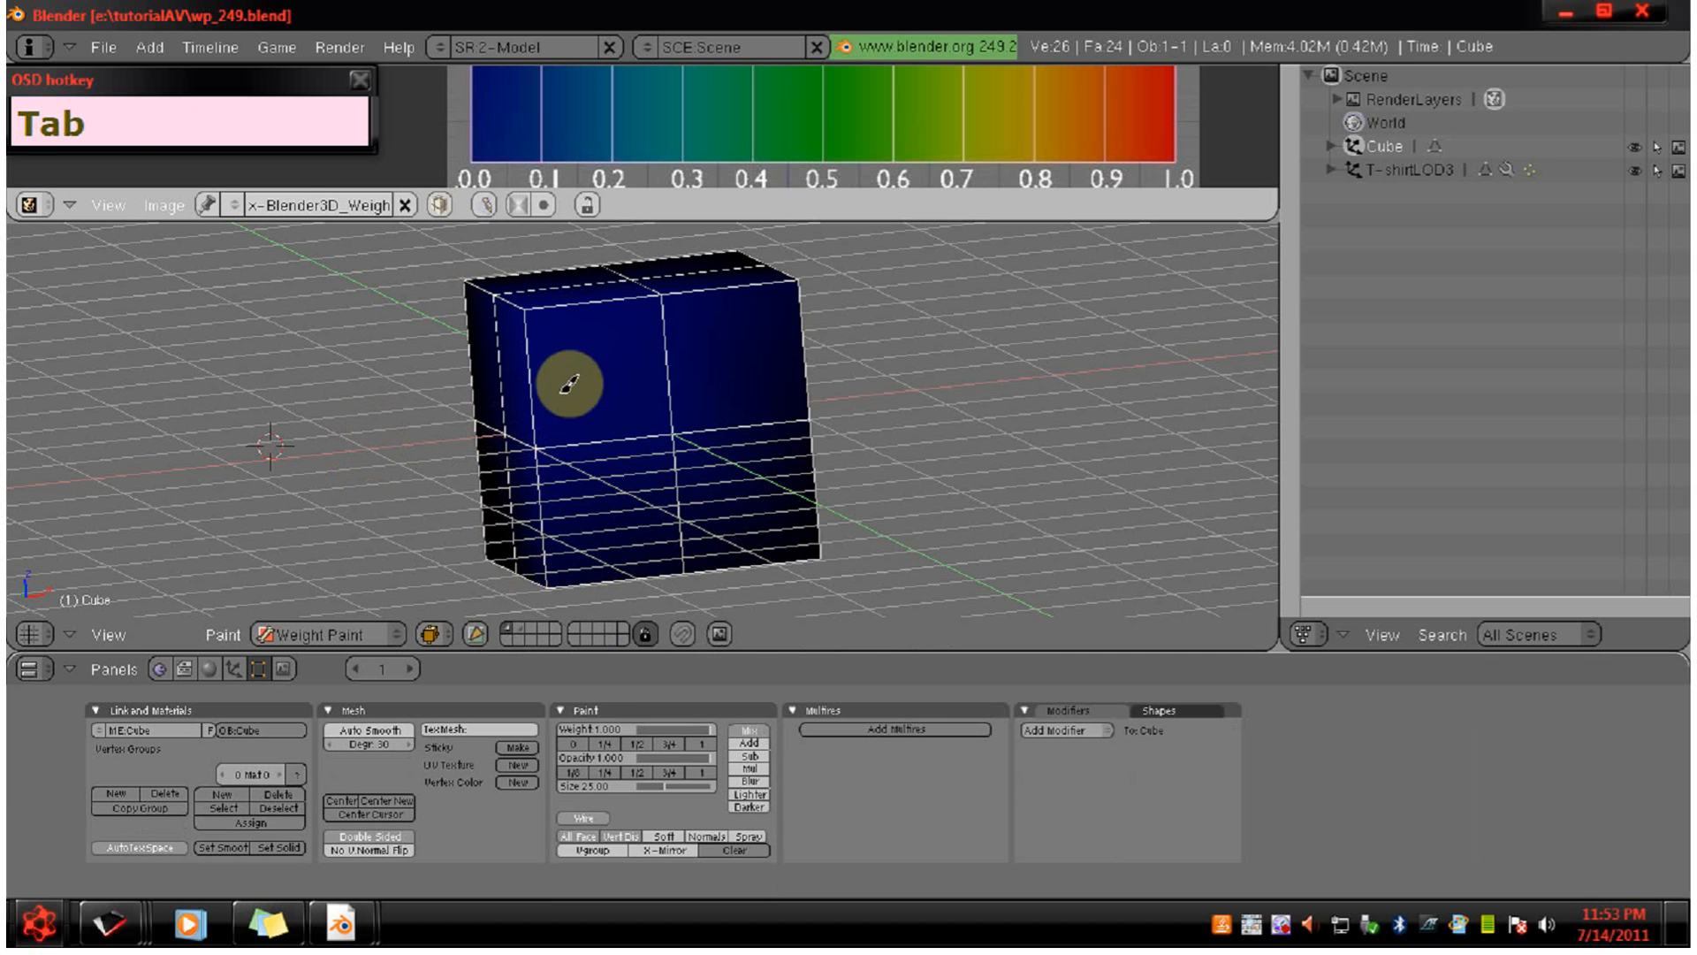
{"action": "left_click", "coordinate": [475, 633]}
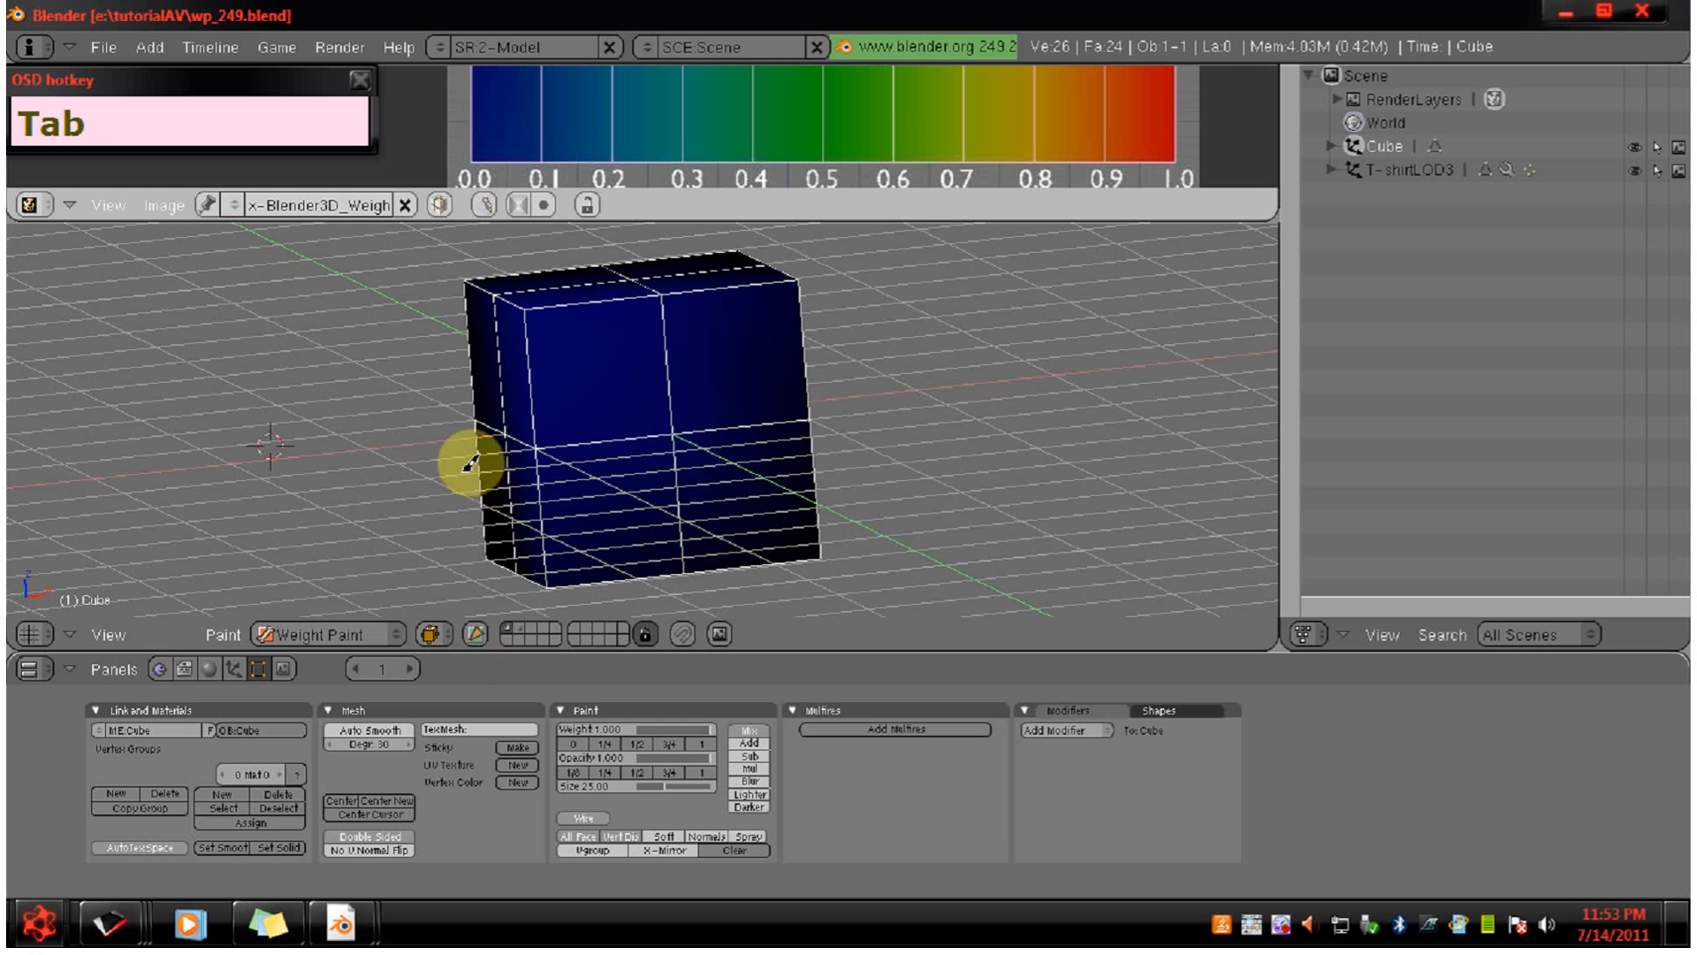
{"action": "key", "text": "f"}
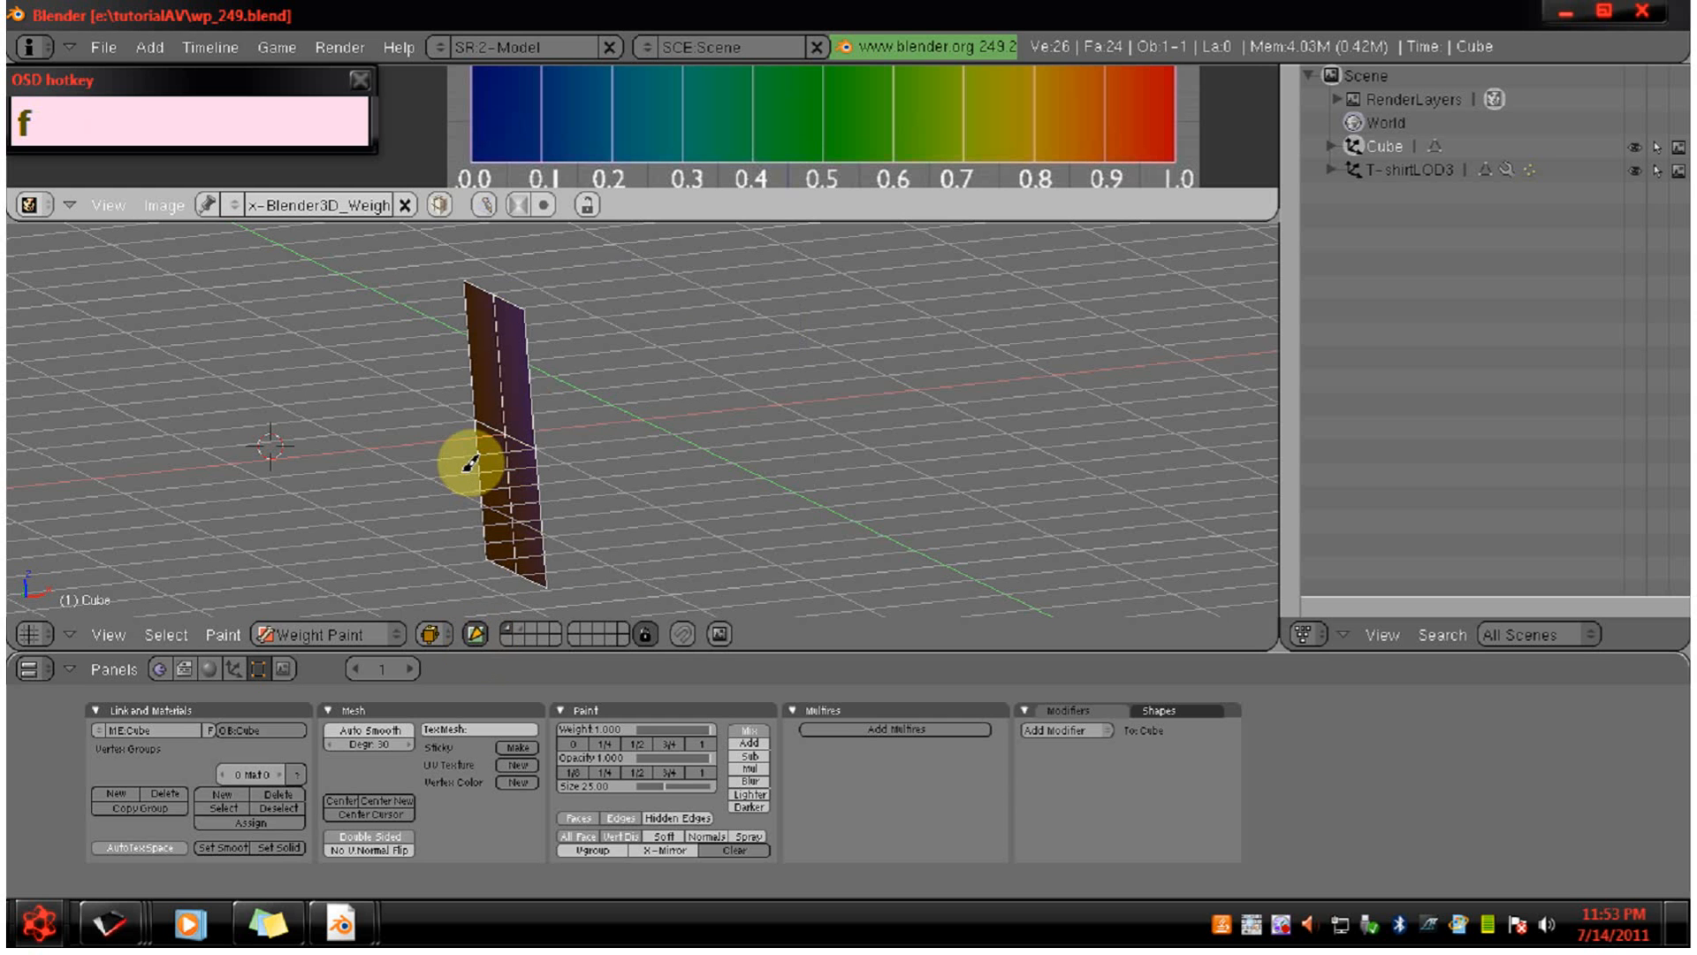
Turn off the Faces shading display for the masked side and turn it back on.
{"action": "middle_click_drag", "start_coordinate": [415, 474], "coordinate": [699, 486]}
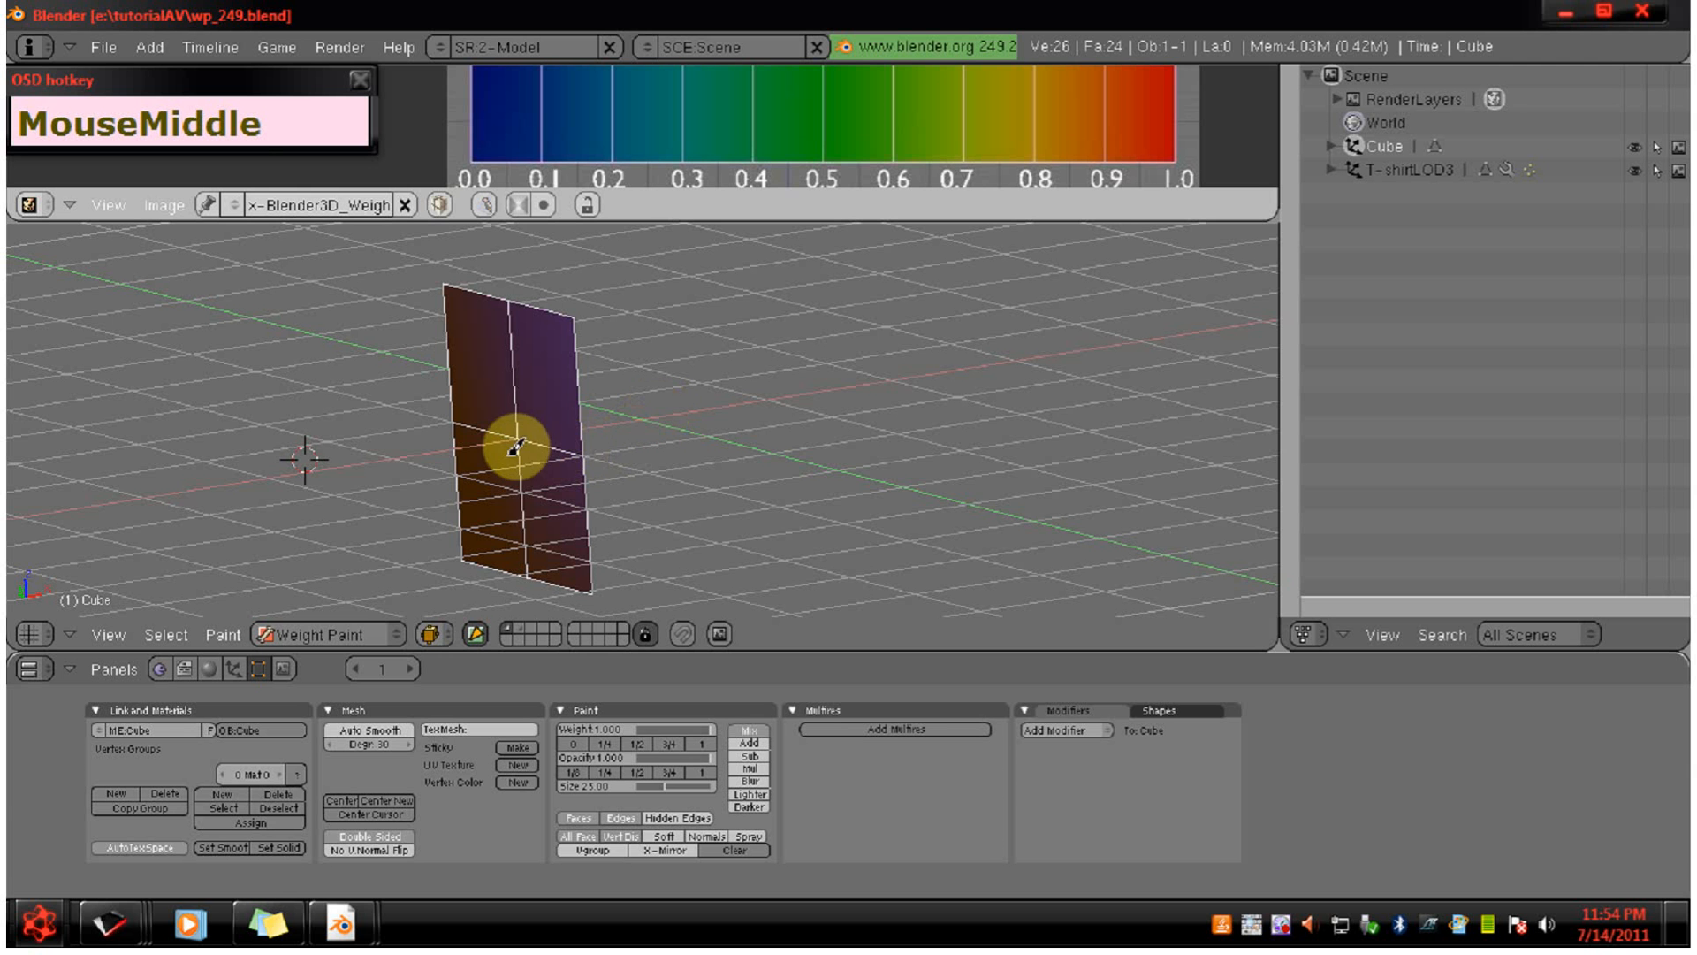
{"action": "middle_click_drag", "start_coordinate": [504, 446], "coordinate": [522, 414]}
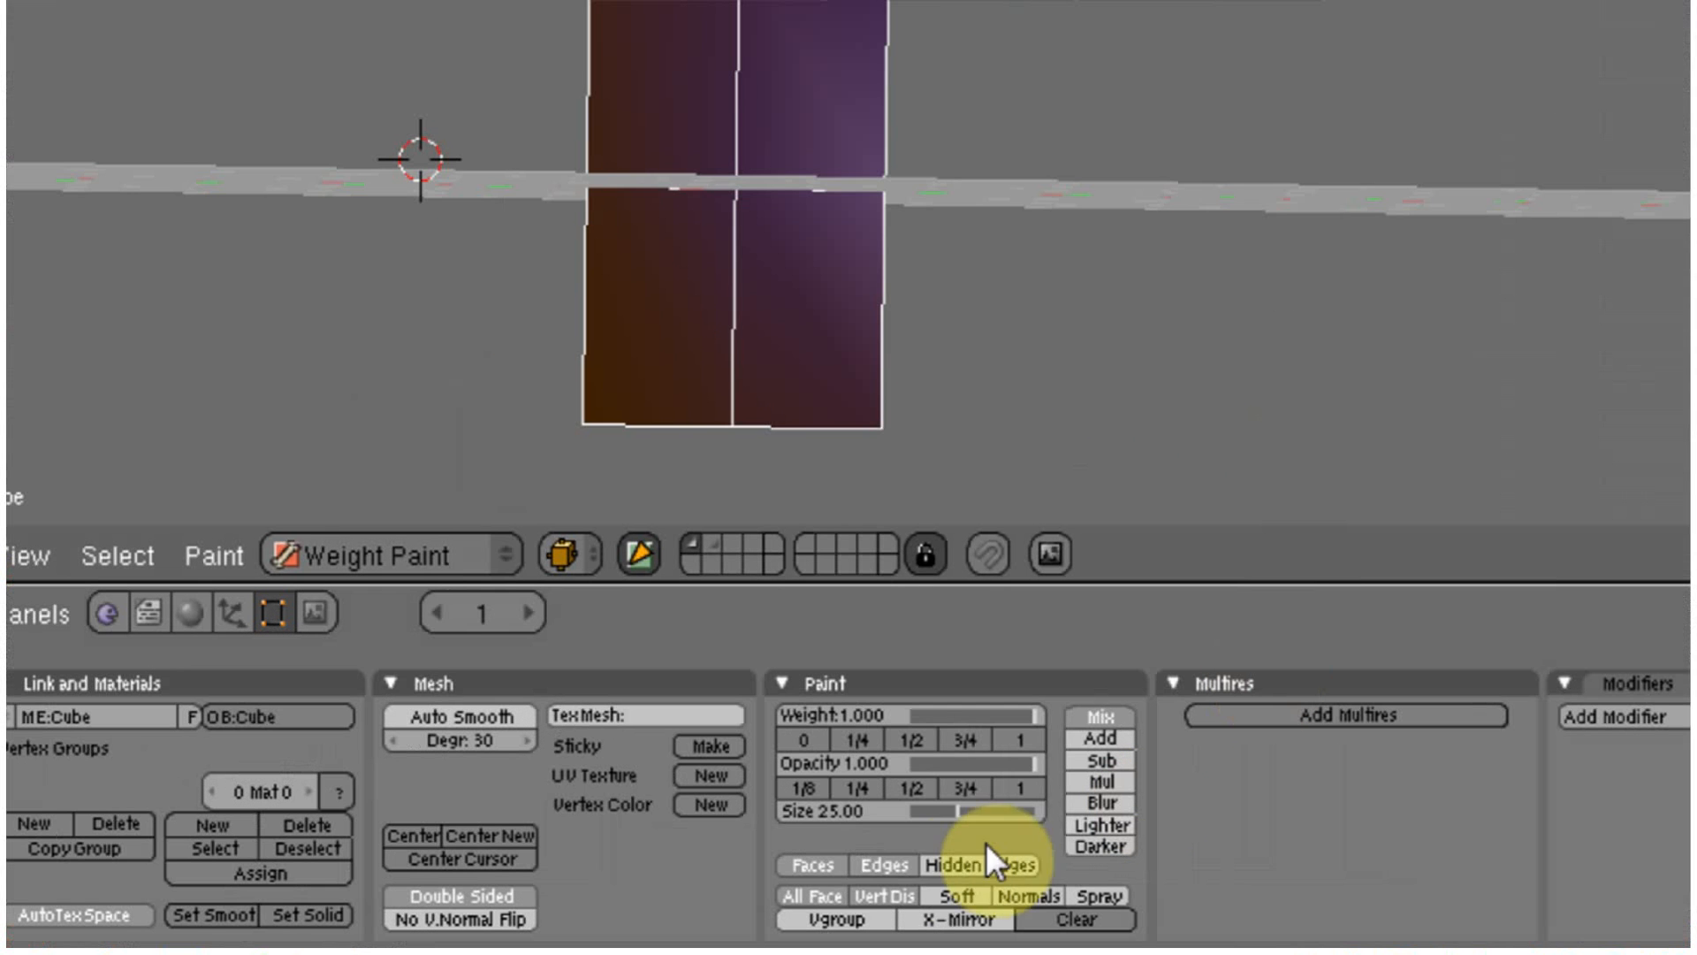
{"action": "left_click", "coordinate": [831, 862]}
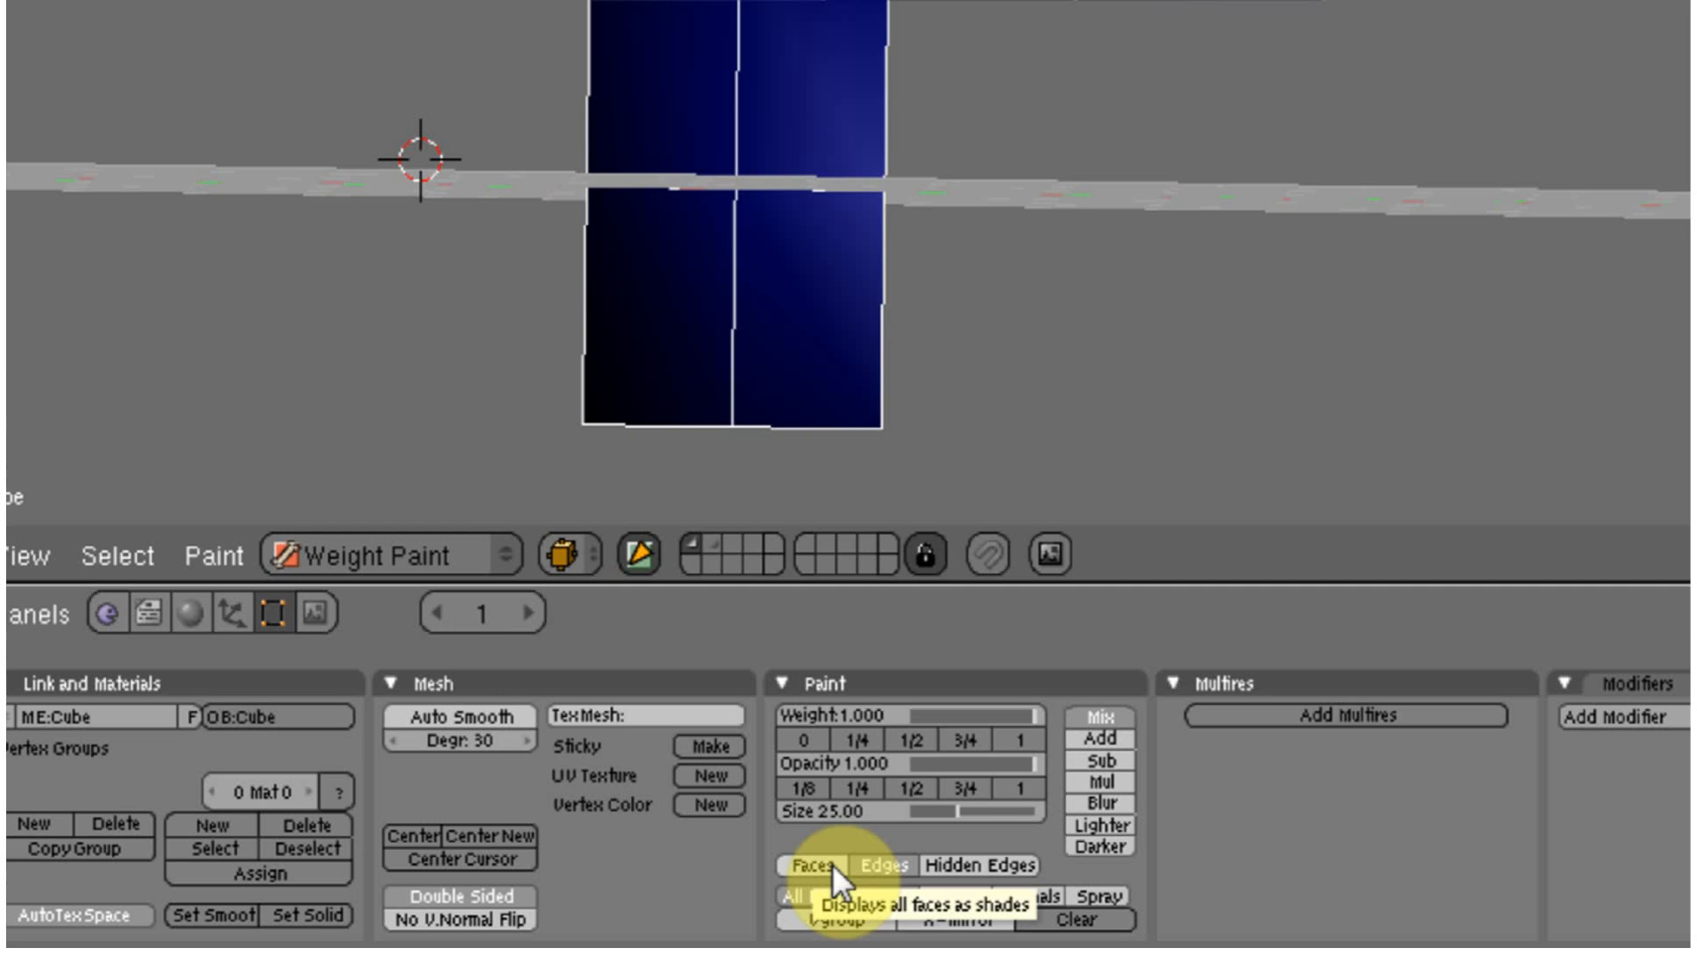
{"action": "left_click", "coordinate": [831, 863]}
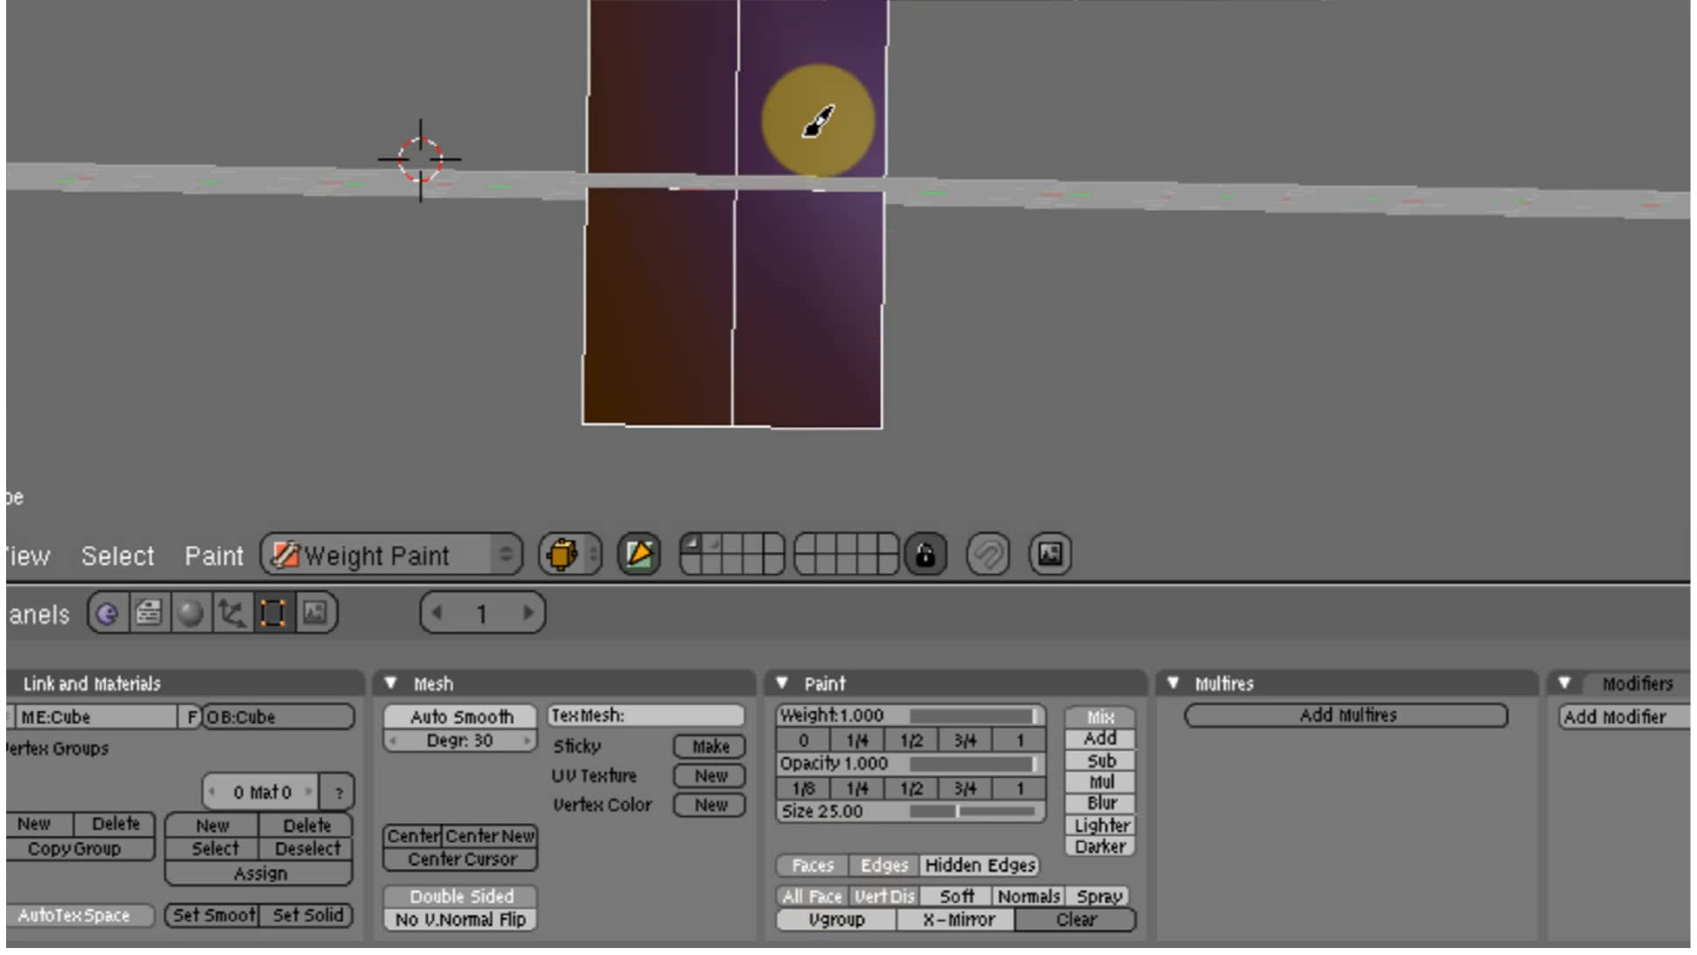
{"action": "mouse_move", "coordinate": [808, 121]}
{"action": "middle_mouse_down"}
{"action": "mouse_move", "coordinate": [1000, 257]}
{"action": "mouse_move", "coordinate": [1054, 252]}
{"action": "mouse_move", "coordinate": [994, 243]}
{"action": "mouse_move", "coordinate": [686, 469]}
{"action": "middle_mouse_up"}
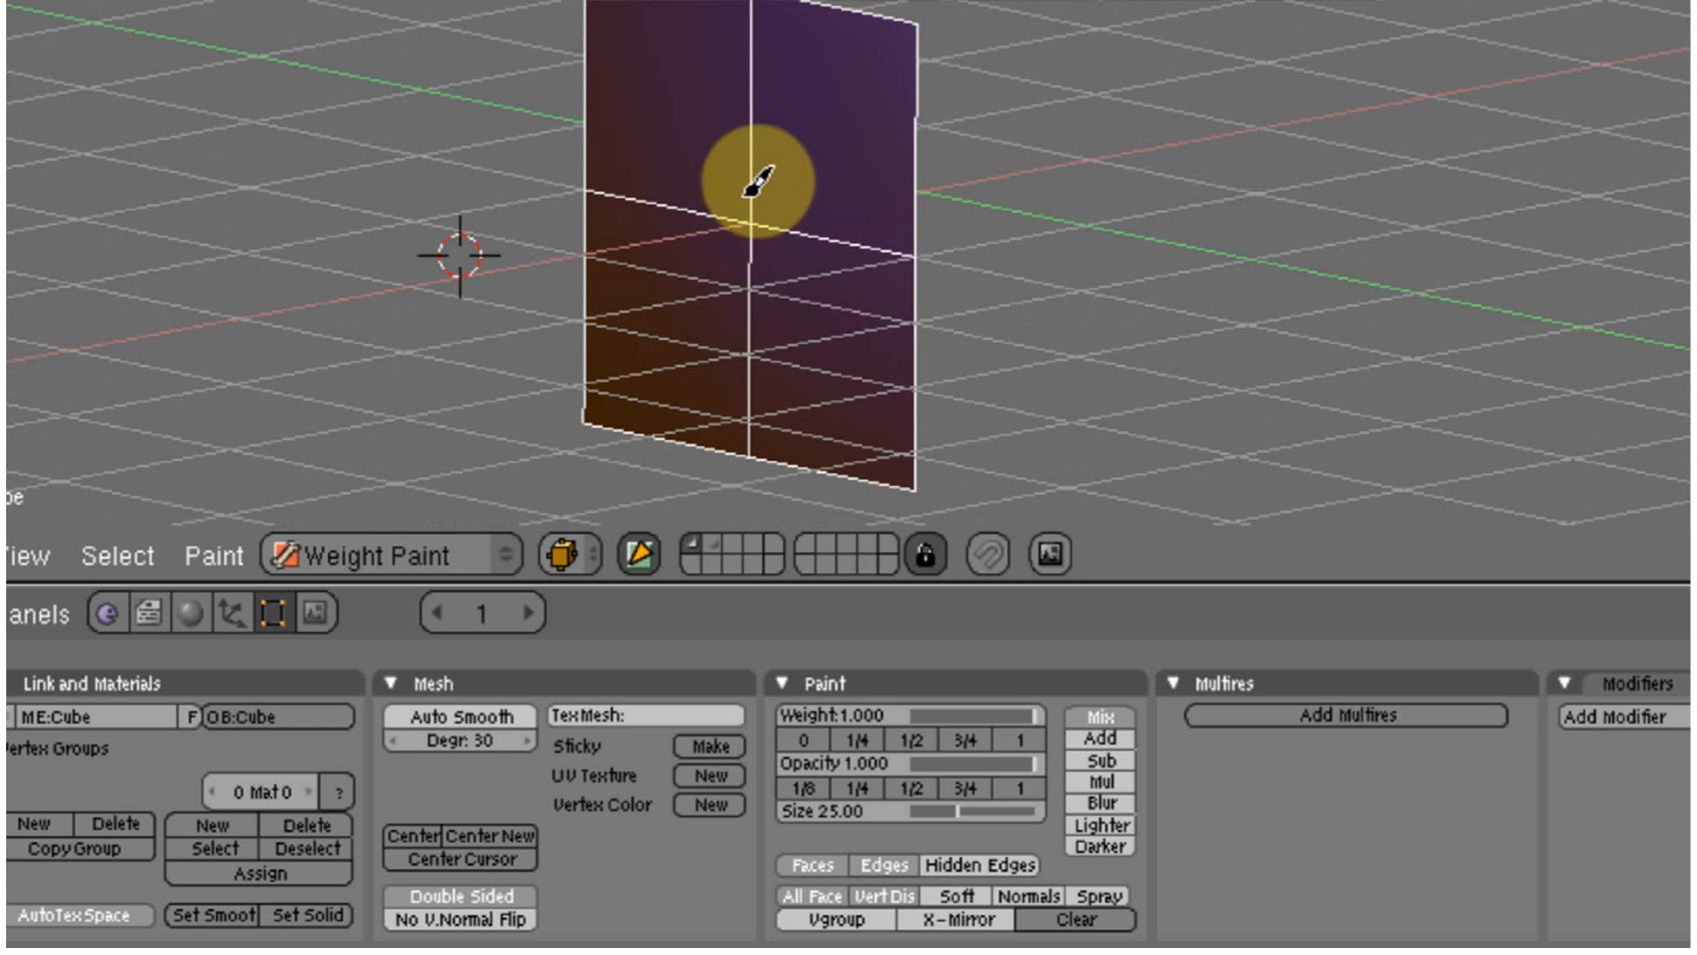
In Edit Mode, reveal all the cube's hidden vertices and clear the selection.
{"action": "key", "text": "Tab"}
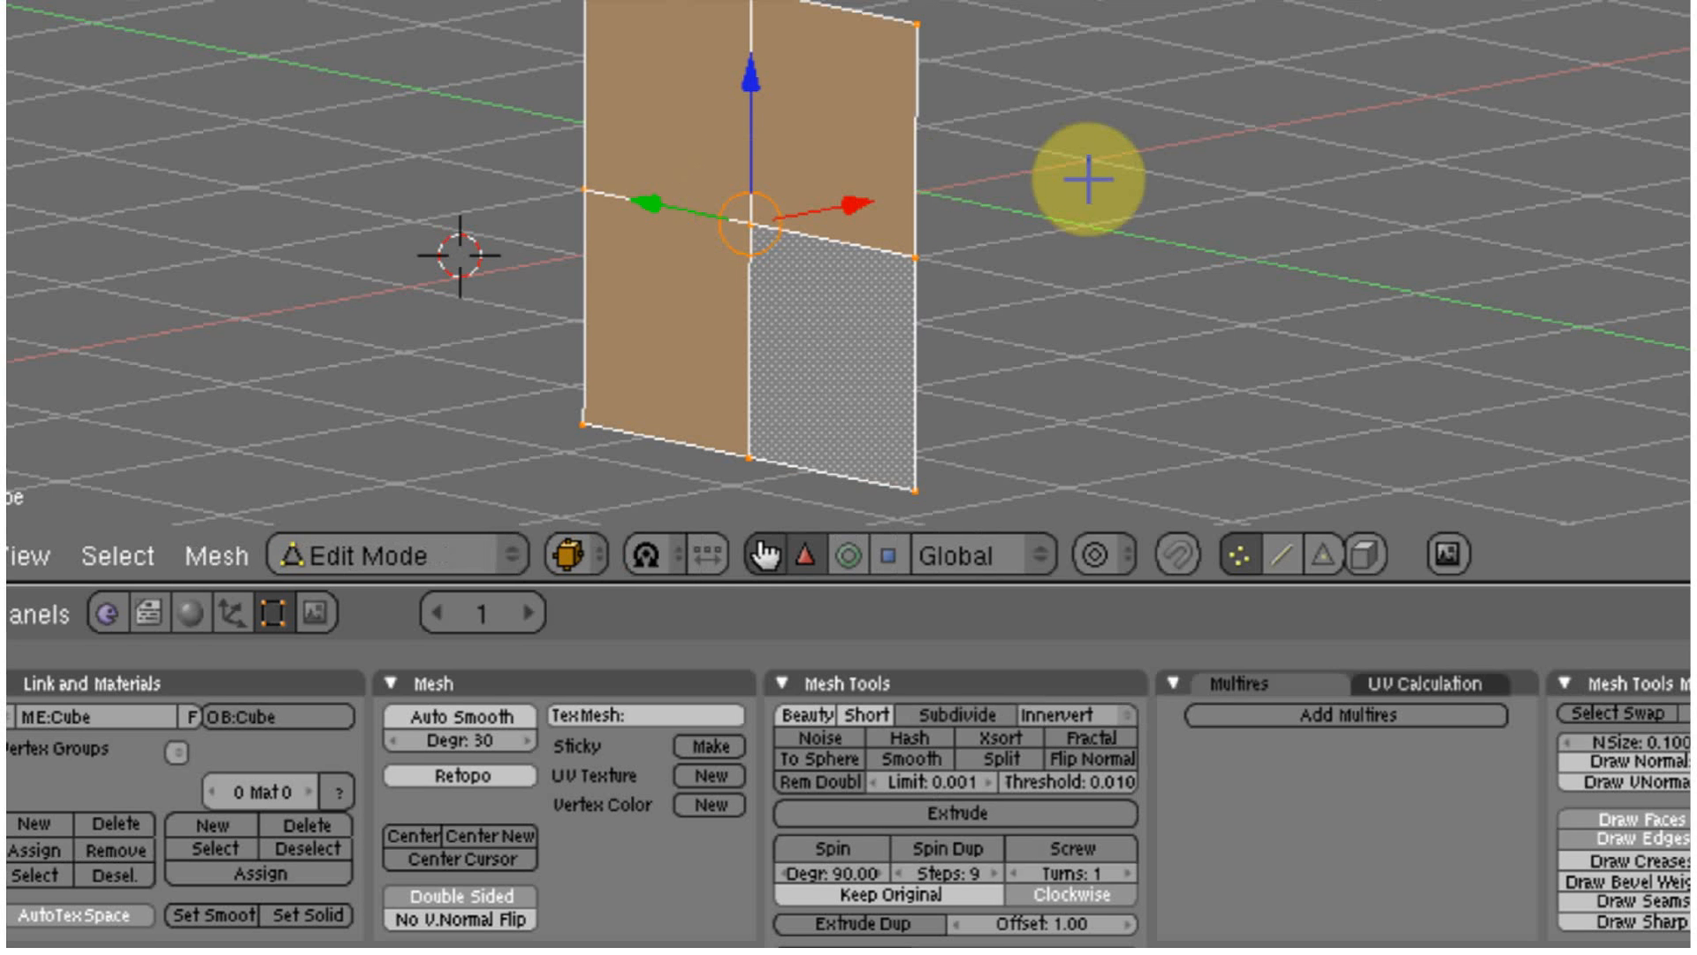
{"action": "key", "text": "alt+h"}
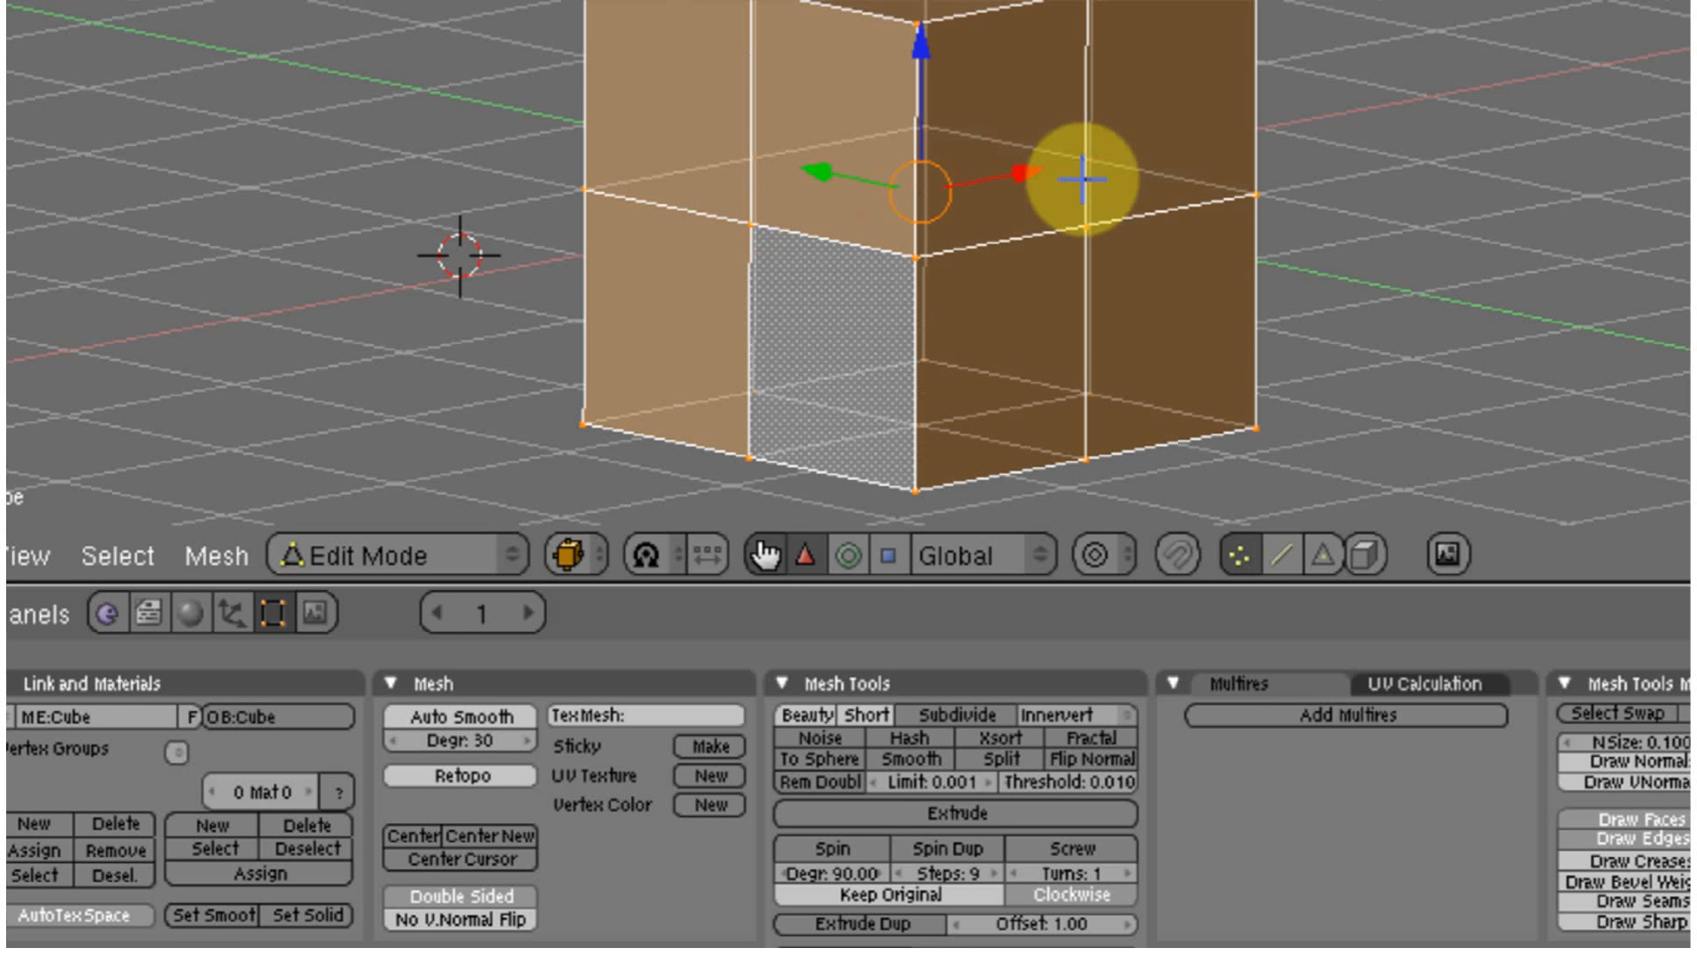
{"action": "key", "text": "a"}
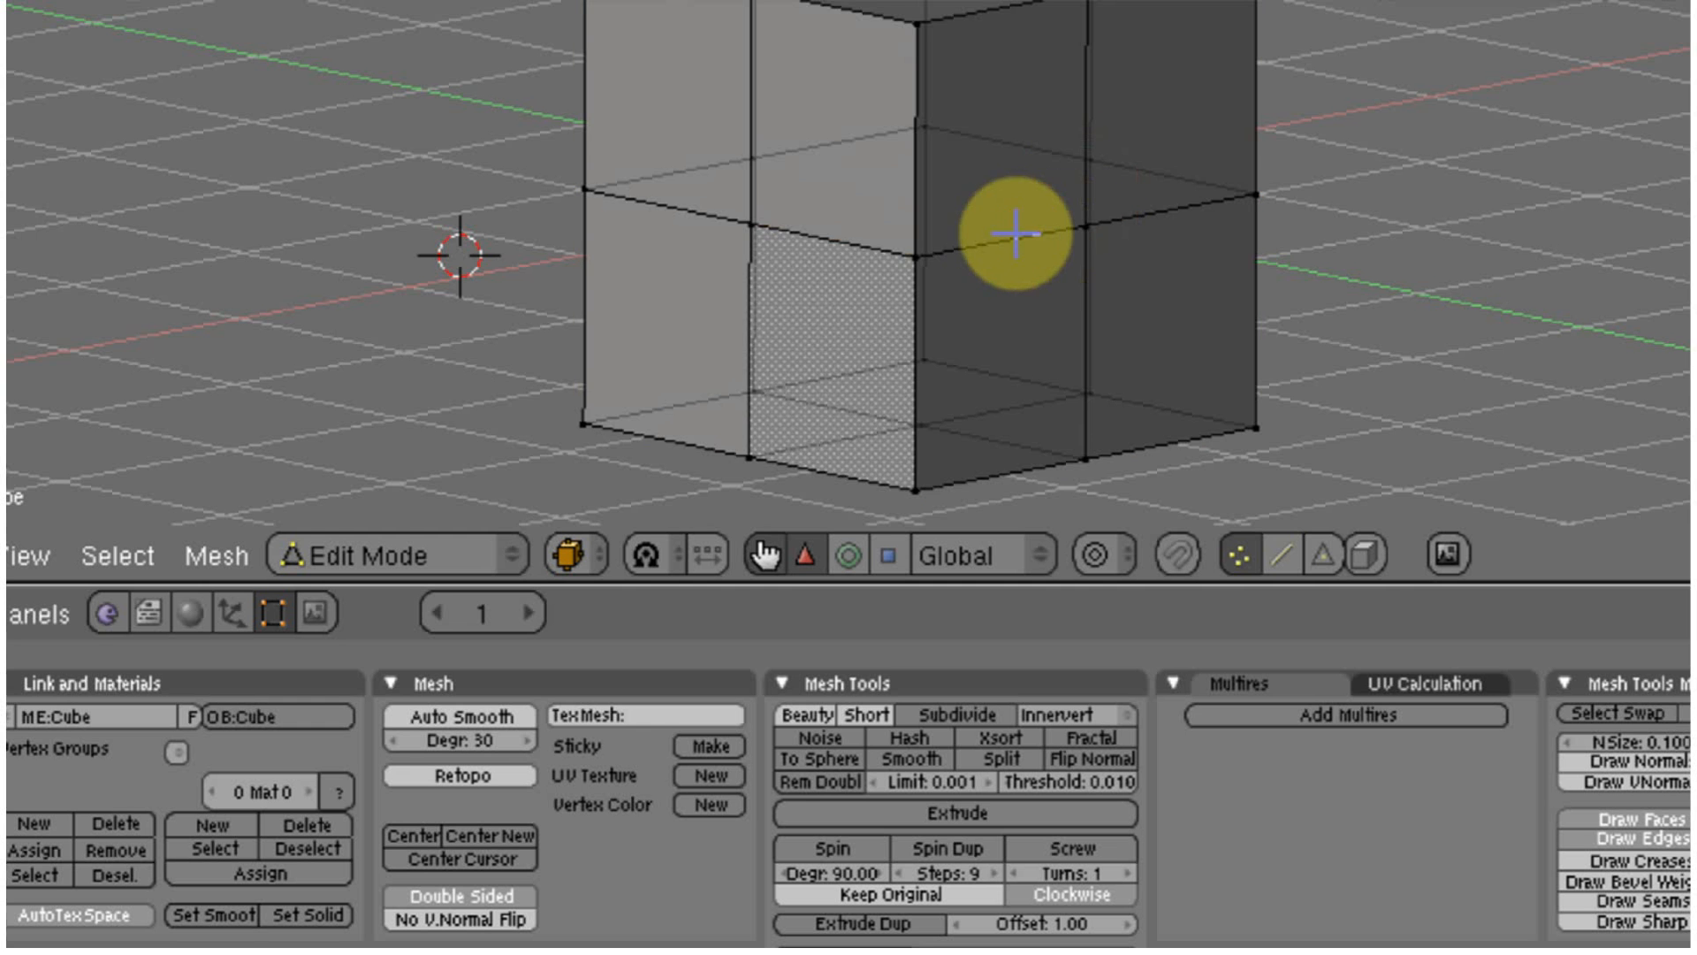
Box-select all the vertices of the cube's -X side and return to Weight Paint mode.
{"action": "middle_click_drag", "start_coordinate": [973, 225], "coordinate": [920, 224]}
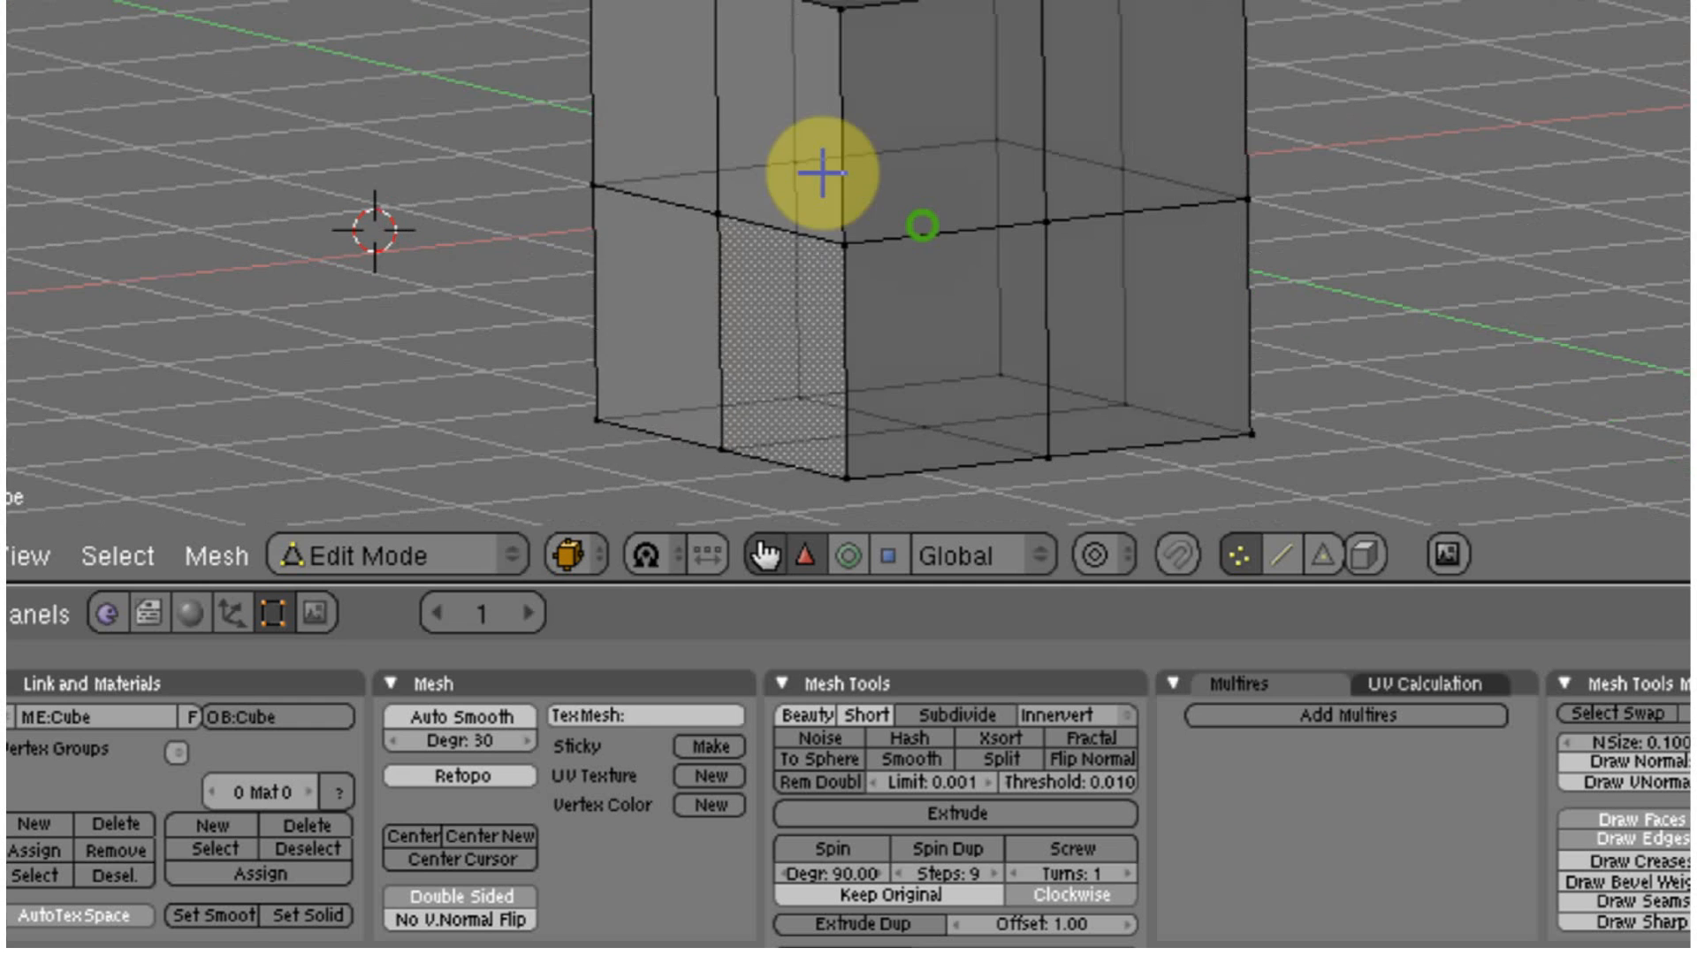
{"action": "right_click", "coordinate": [628, 72]}
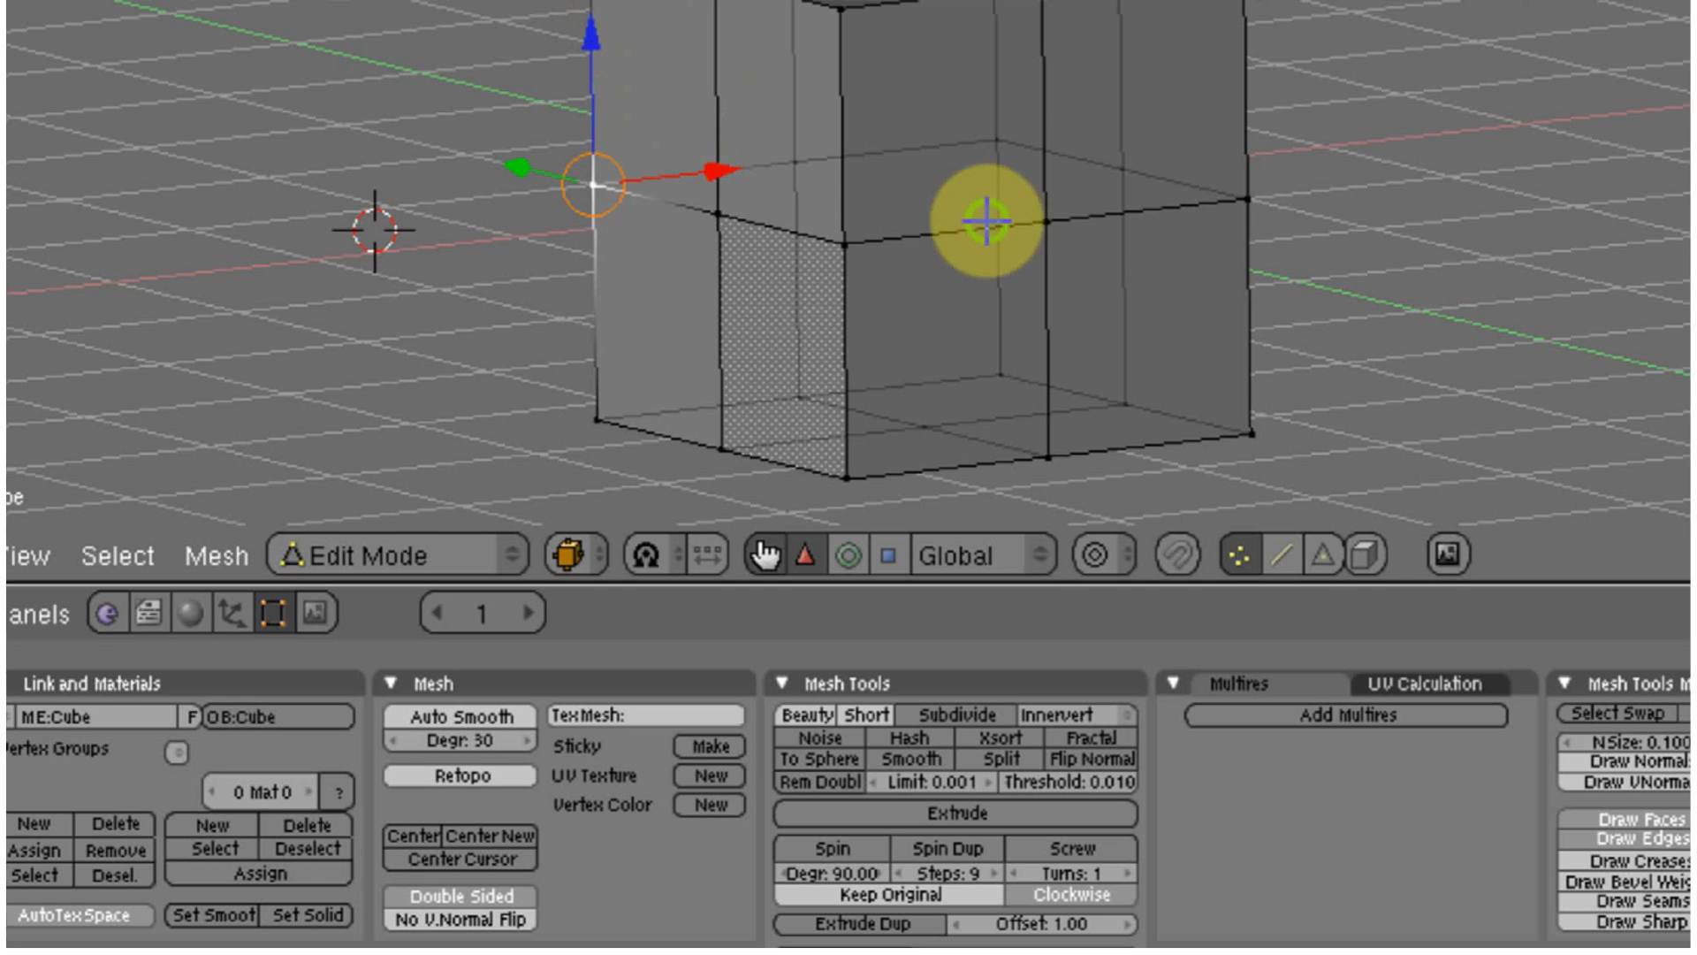
{"action": "middle_click_drag", "start_coordinate": [987, 221], "coordinate": [867, 209]}
{"action": "key", "text": "KP_1"}
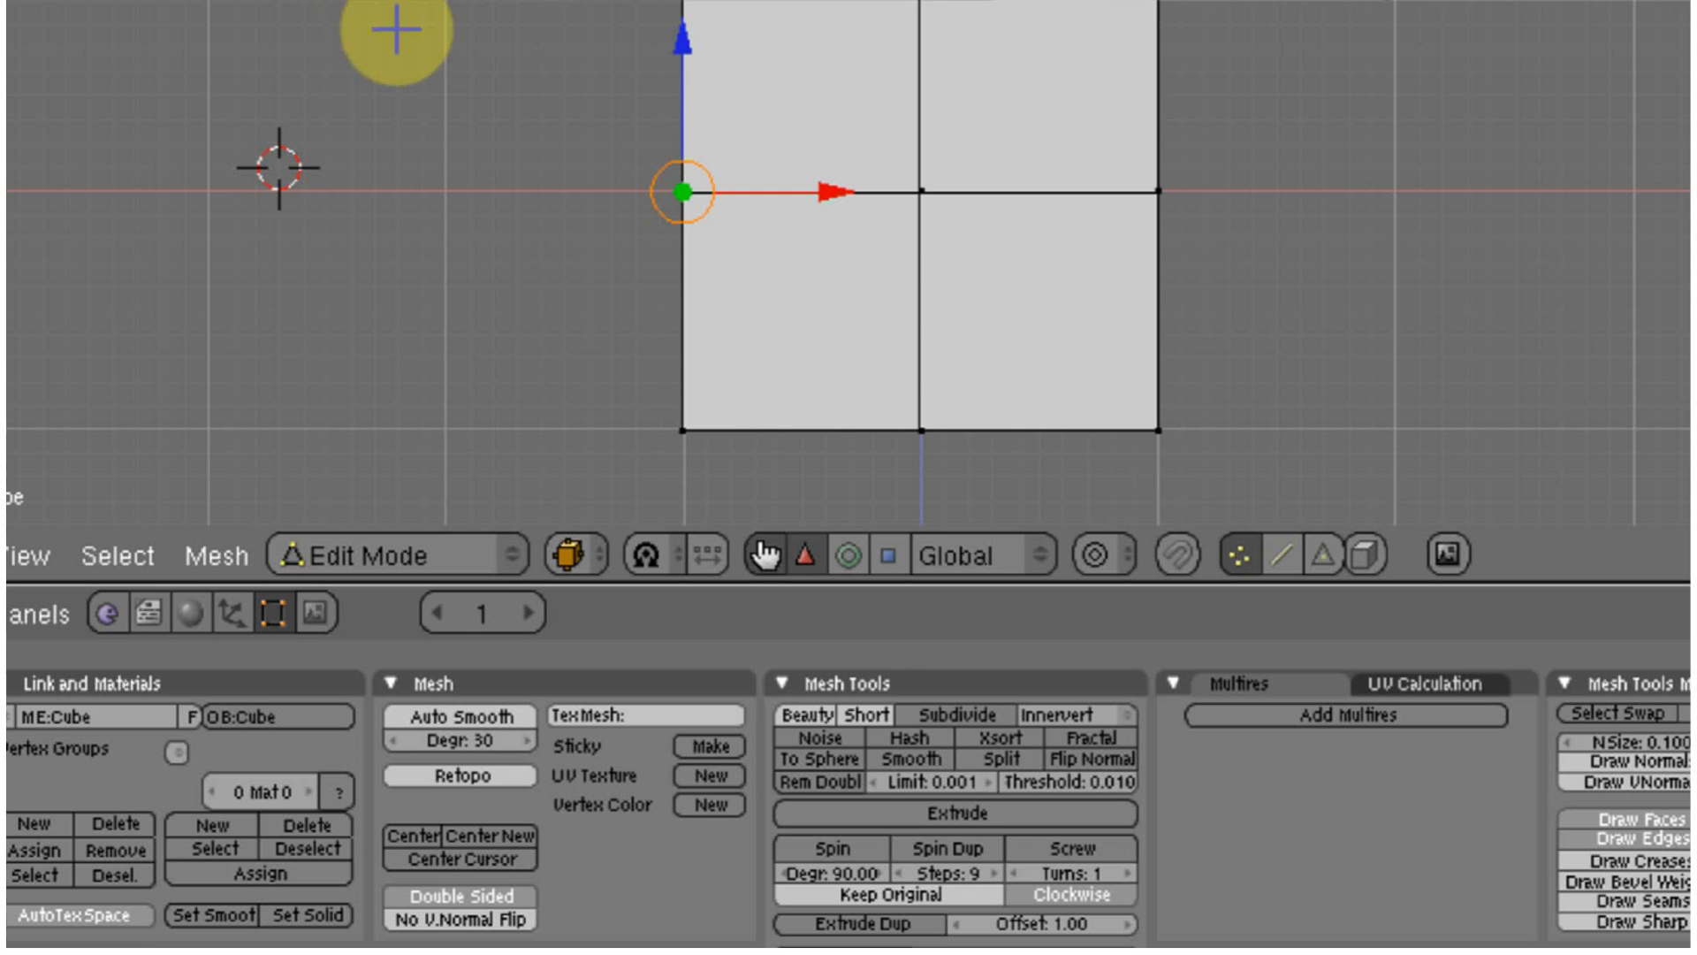
{"action": "left_click_drag", "start_coordinate": [616, 0], "coordinate": [761, 539]}
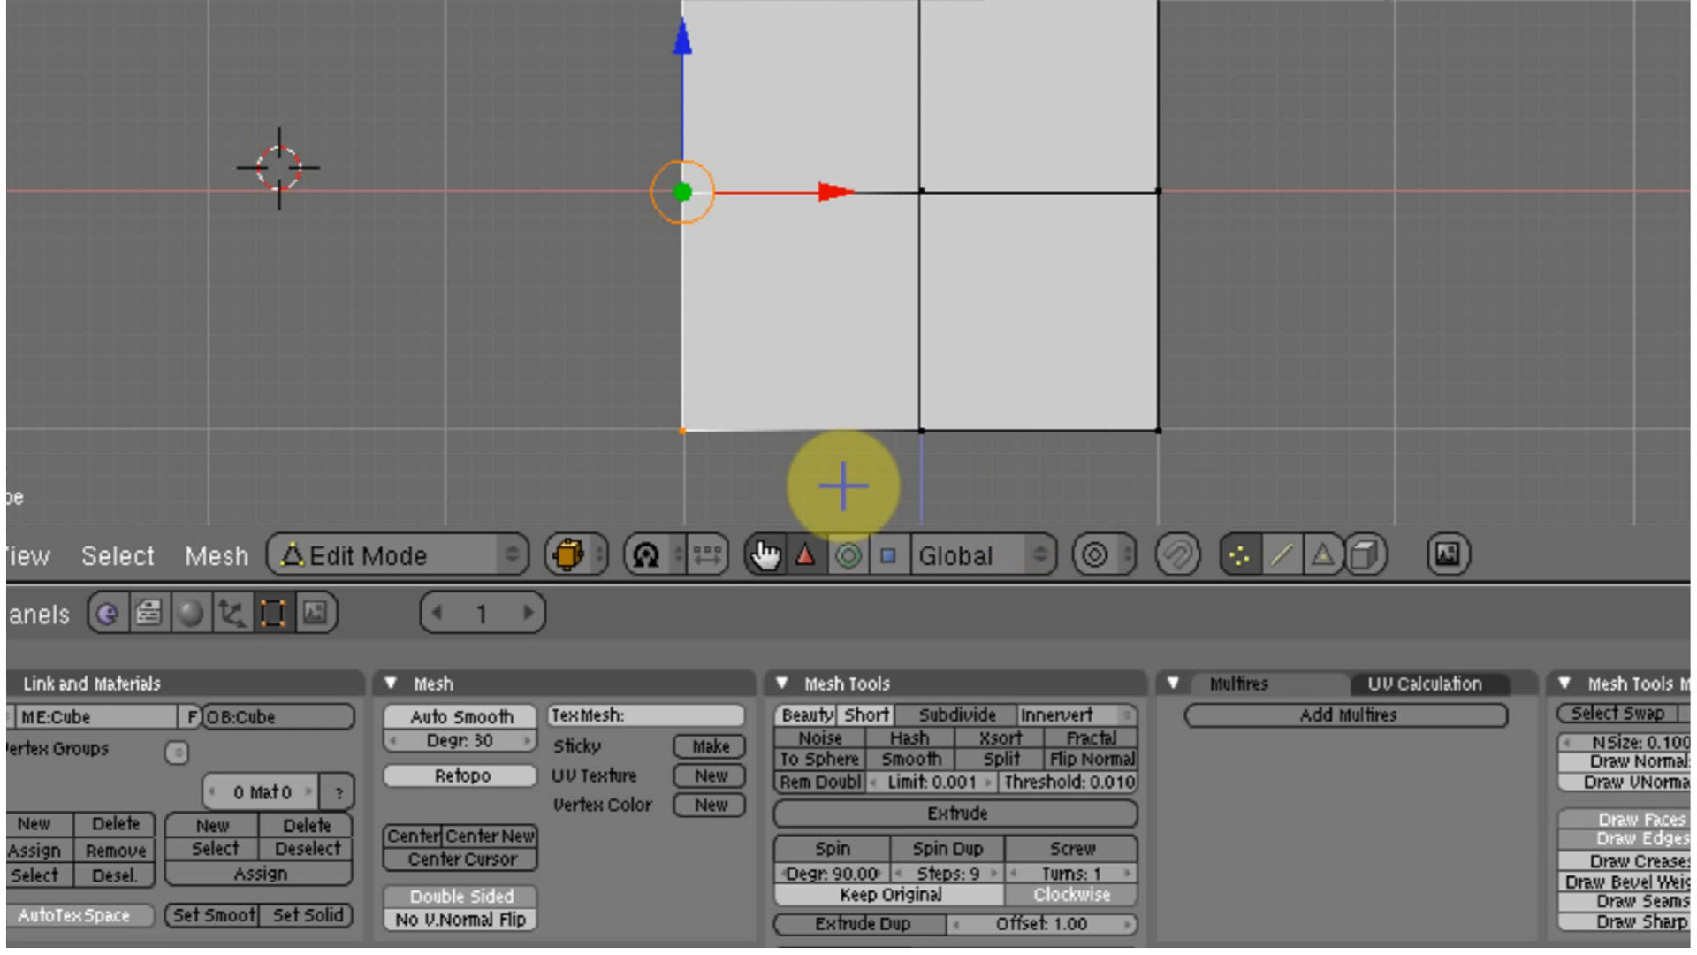
{"action": "key", "text": "ctrl+Tab"}
{"action": "mouse_move", "coordinate": [568, 242]}
{"action": "middle_mouse_down"}
{"action": "mouse_move", "coordinate": [633, 238]}
{"action": "mouse_move", "coordinate": [938, 301]}
{"action": "mouse_move", "coordinate": [1353, 330]}
{"action": "mouse_move", "coordinate": [1220, 382]}
{"action": "middle_mouse_up"}
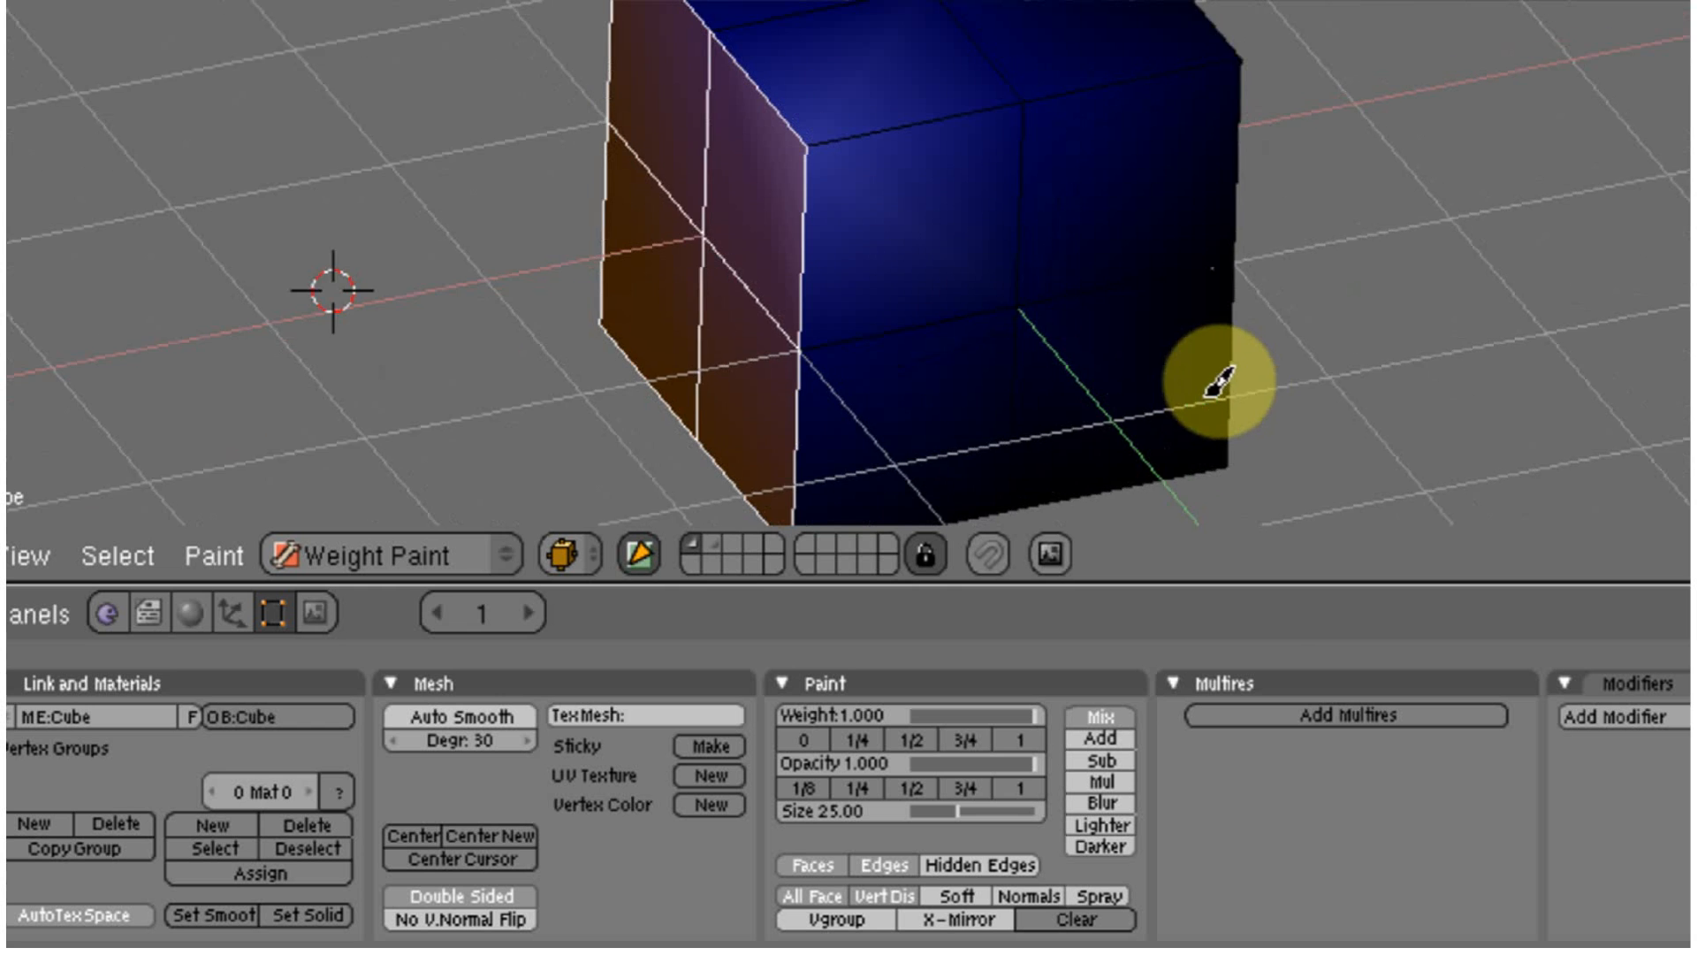
Toggle the Edges display for the unmasked part of the cube off and on, leaving it off, and examine the cube.
{"action": "scroll", "coordinate": [1074, 290], "scroll_direction": "up", "scroll_amount": 2}
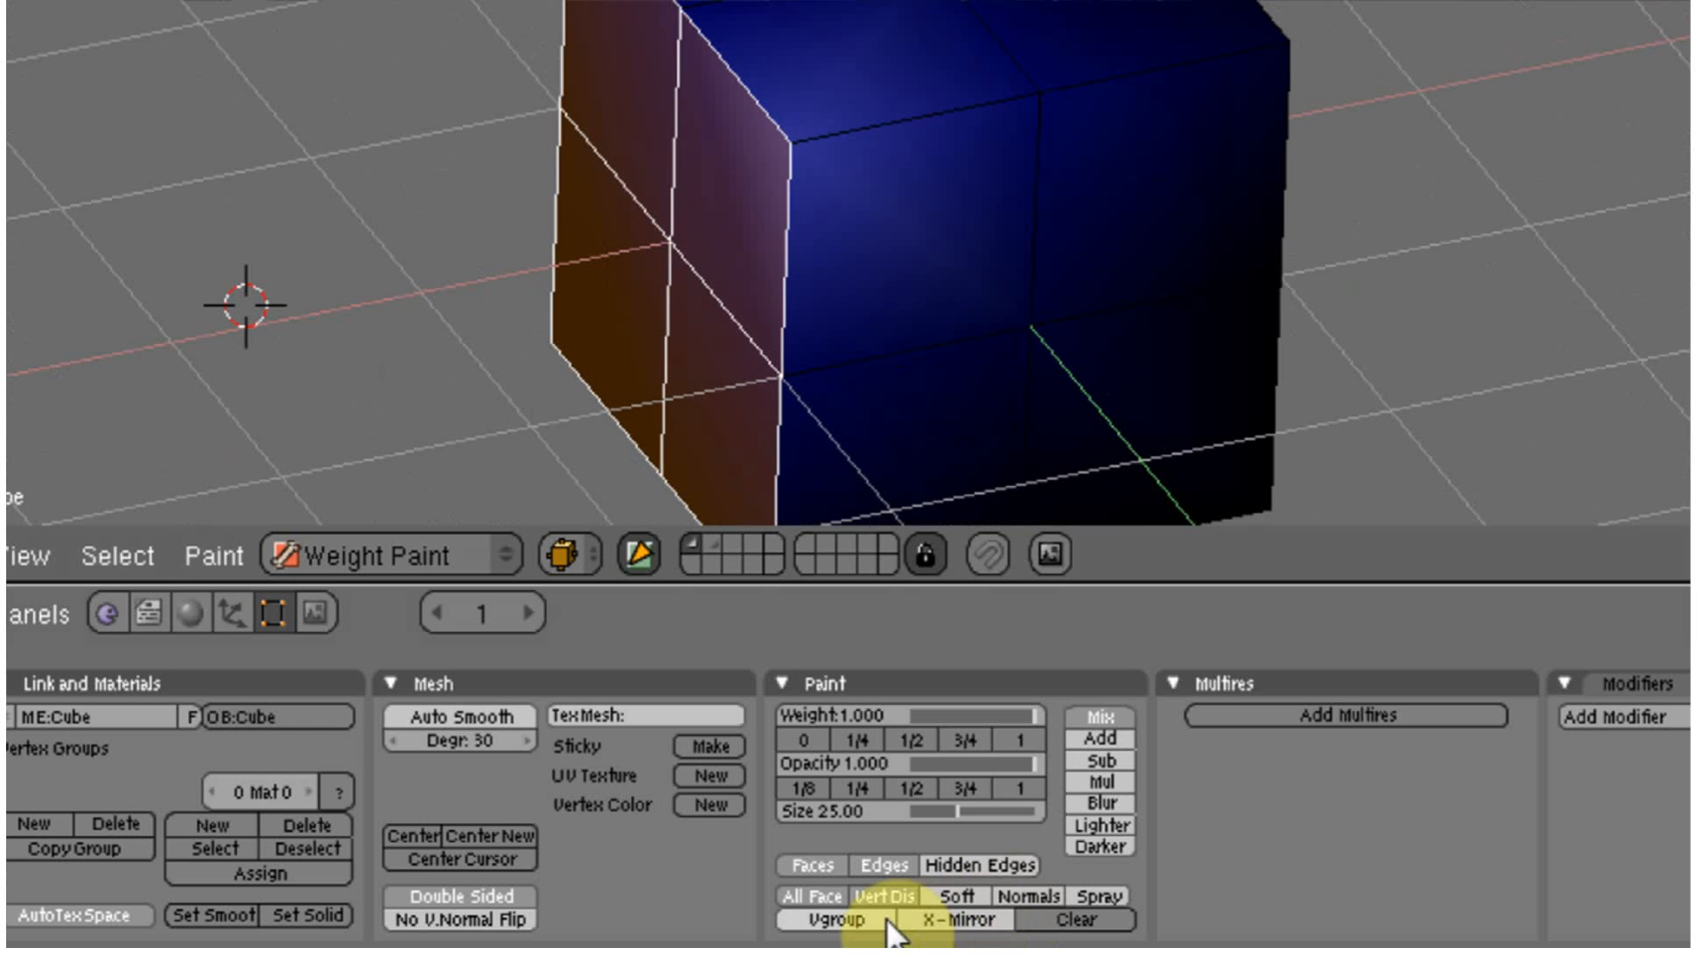
{"action": "left_click", "coordinate": [886, 860]}
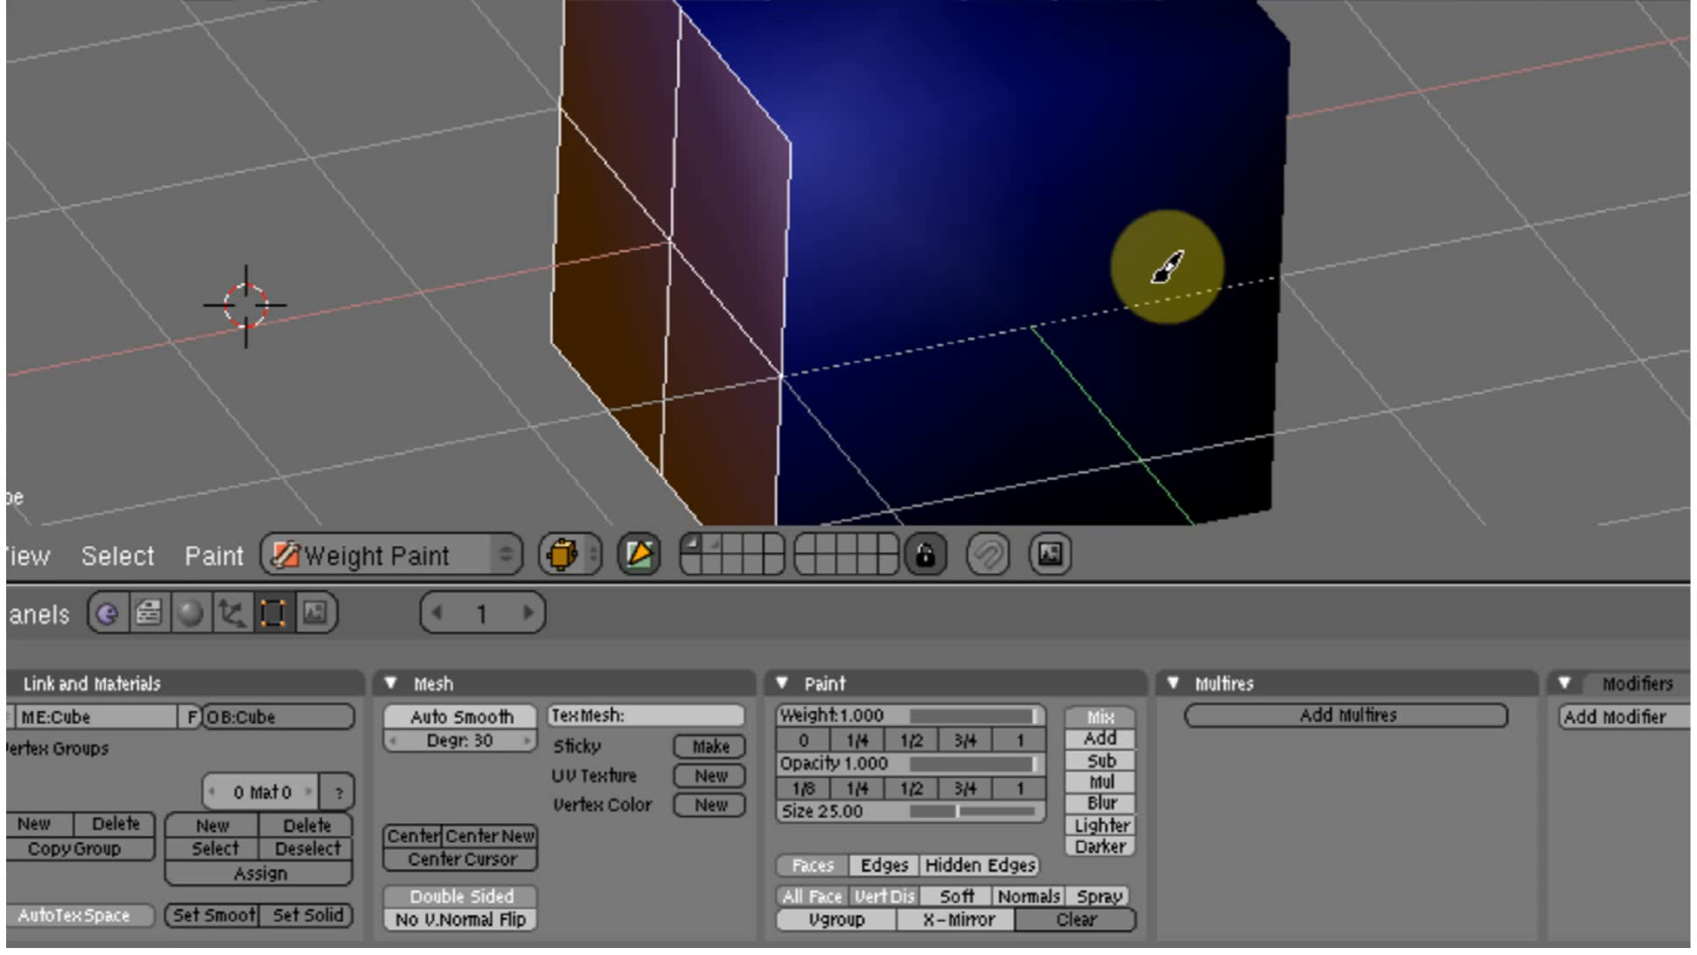
{"action": "left_click", "coordinate": [885, 863]}
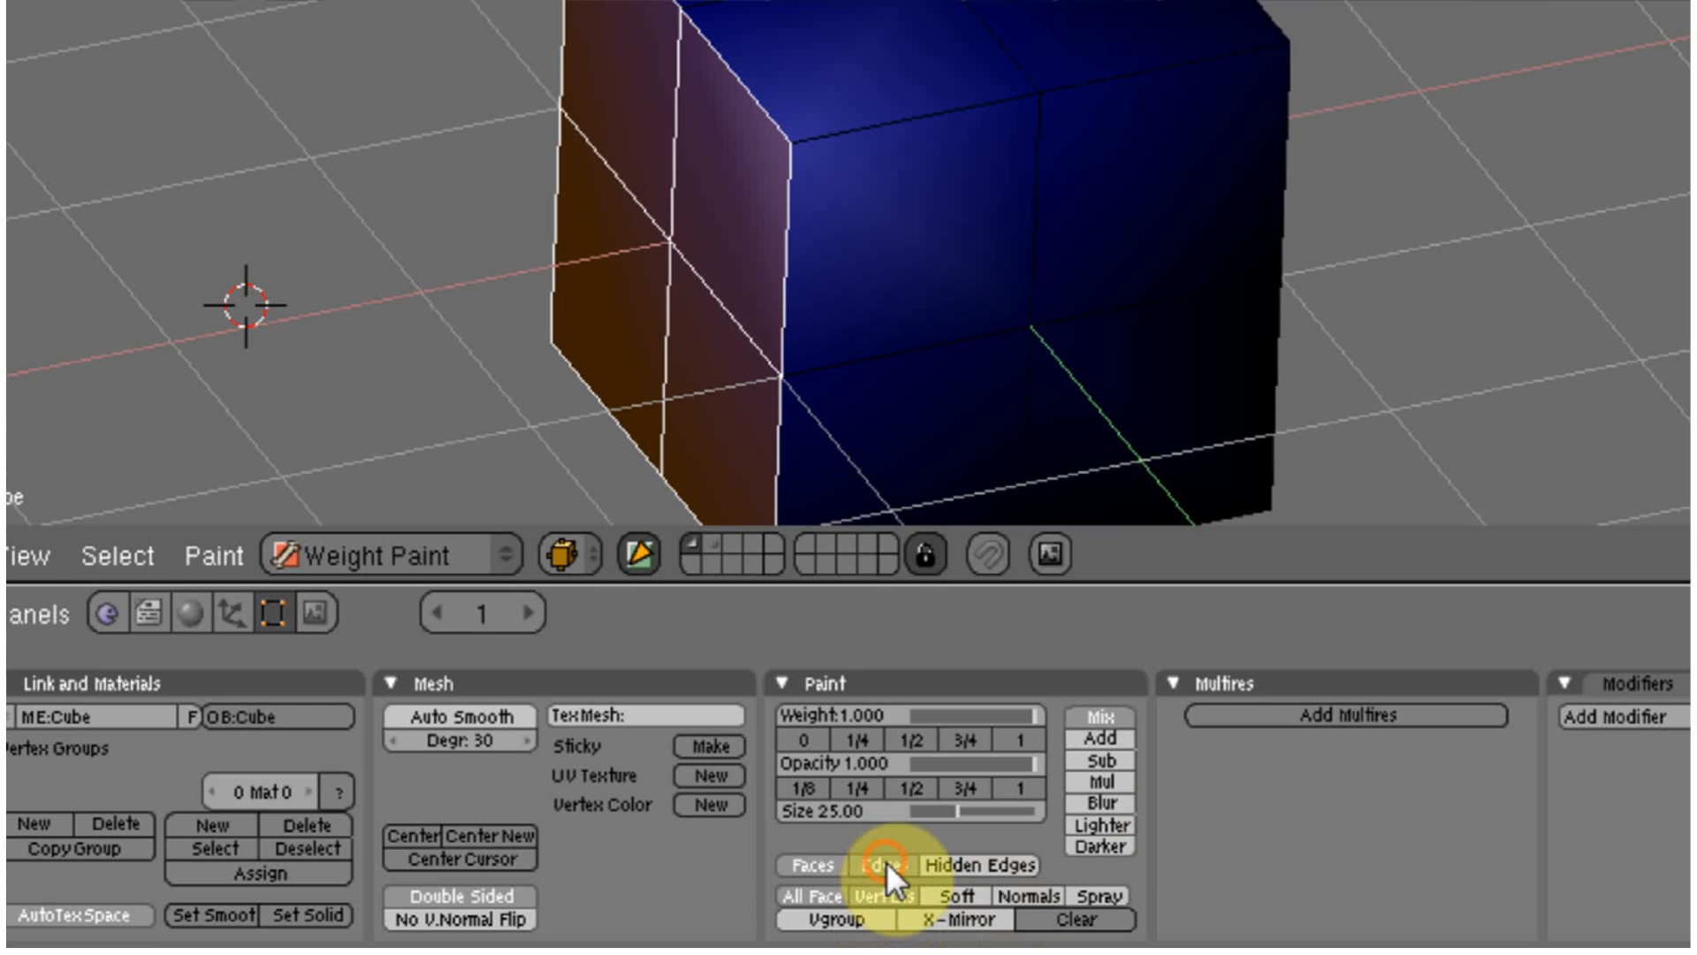
{"action": "left_click", "coordinate": [886, 863]}
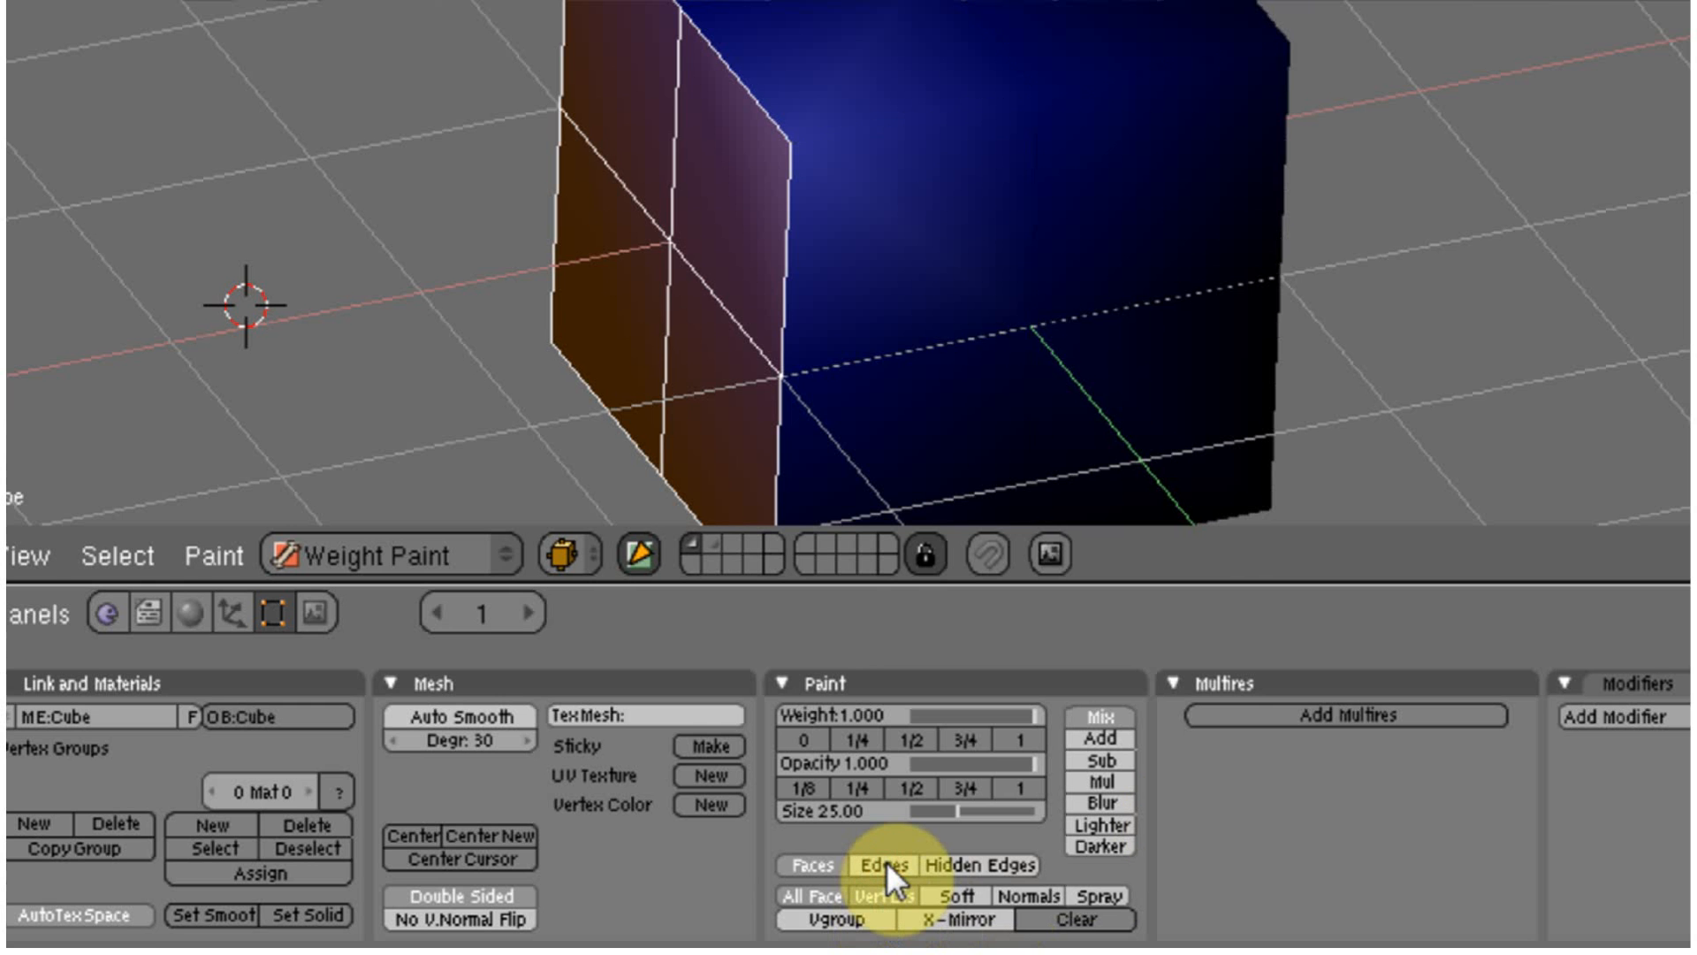
{"action": "middle_click_drag", "start_coordinate": [1145, 227], "coordinate": [928, 512]}
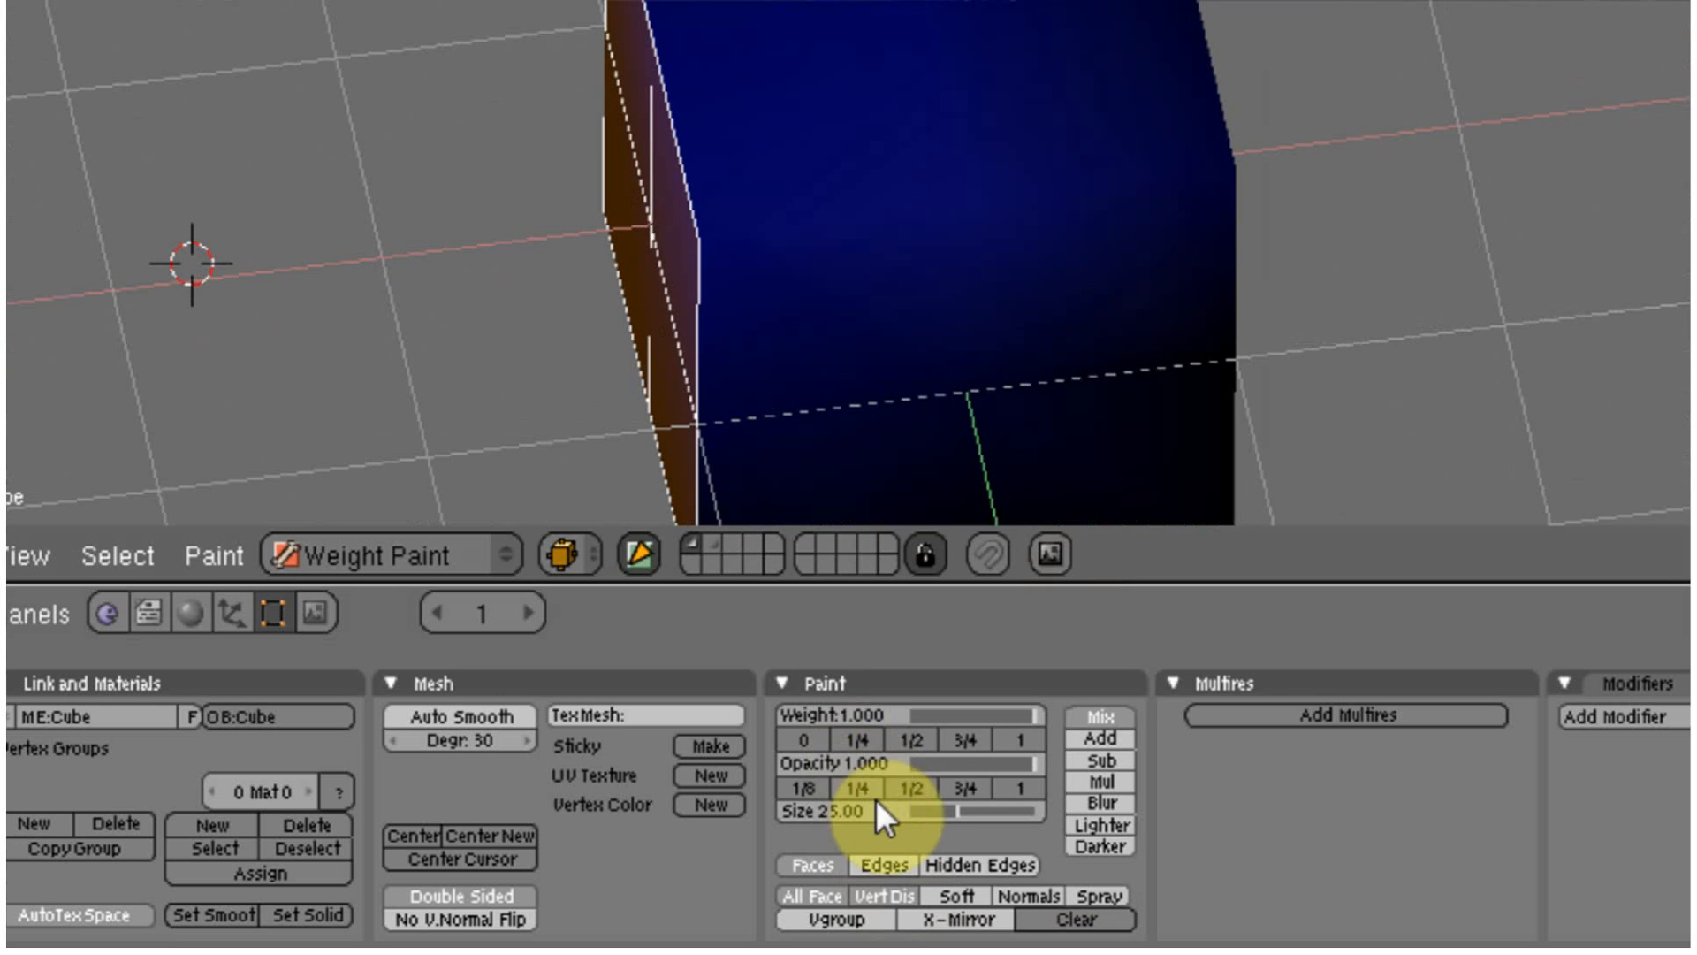
{"action": "left_click", "coordinate": [880, 864]}
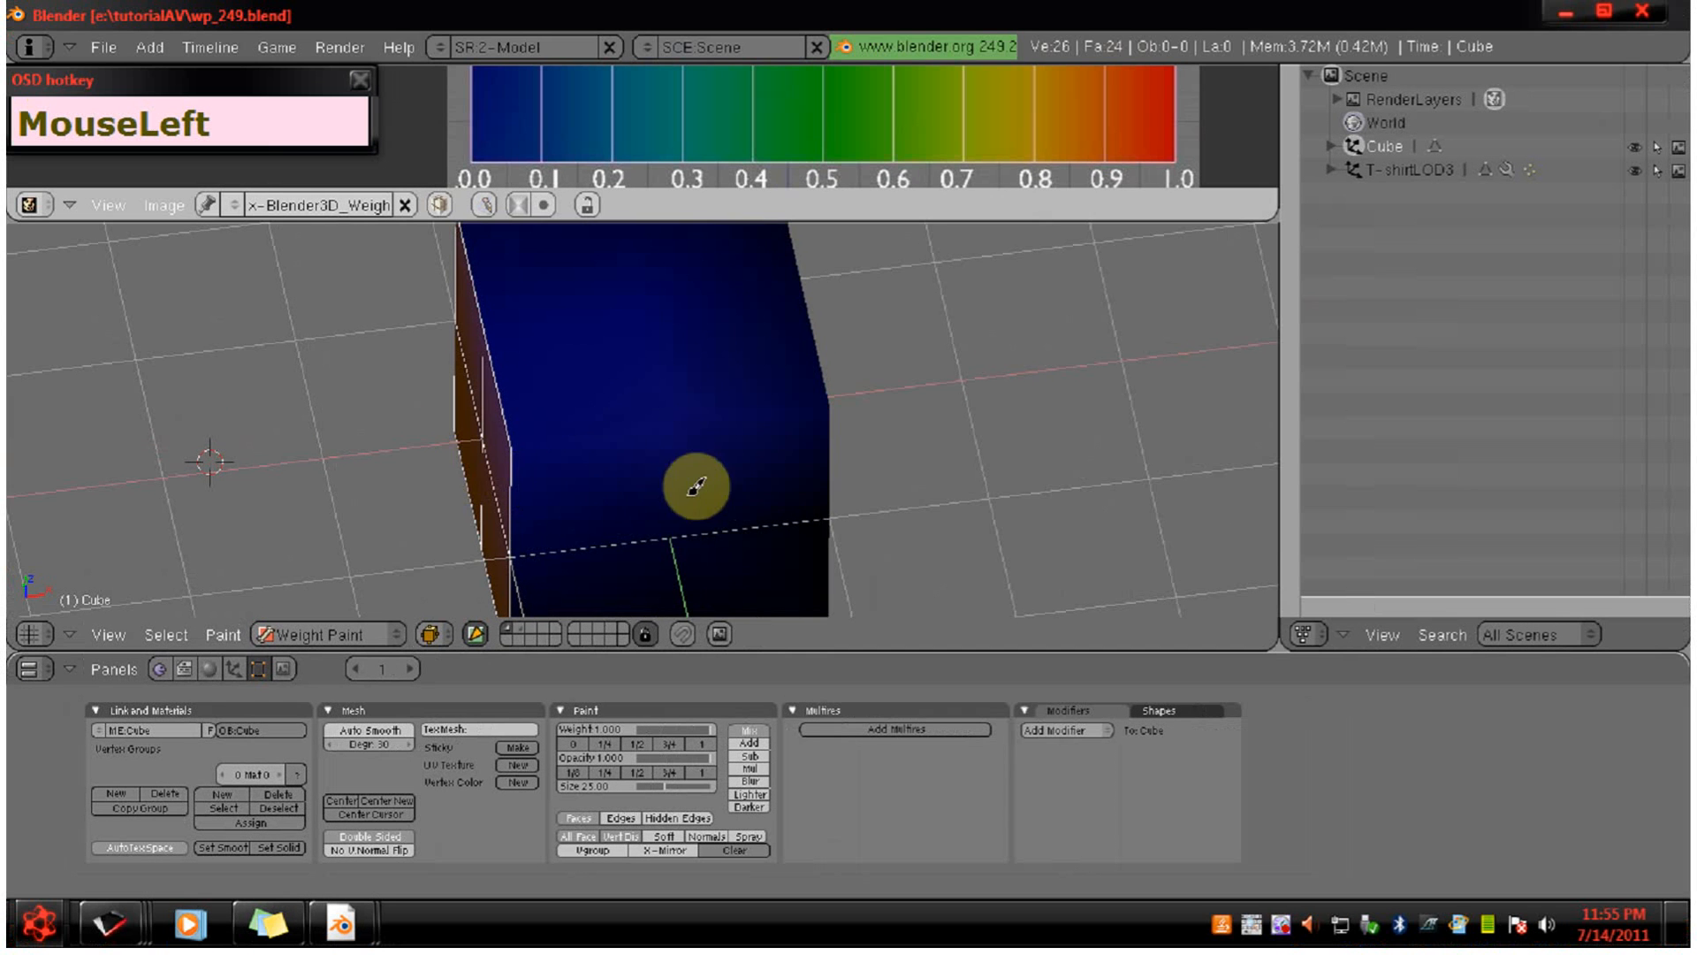
{"action": "middle_click_drag", "start_coordinate": [697, 473], "coordinate": [811, 399]}
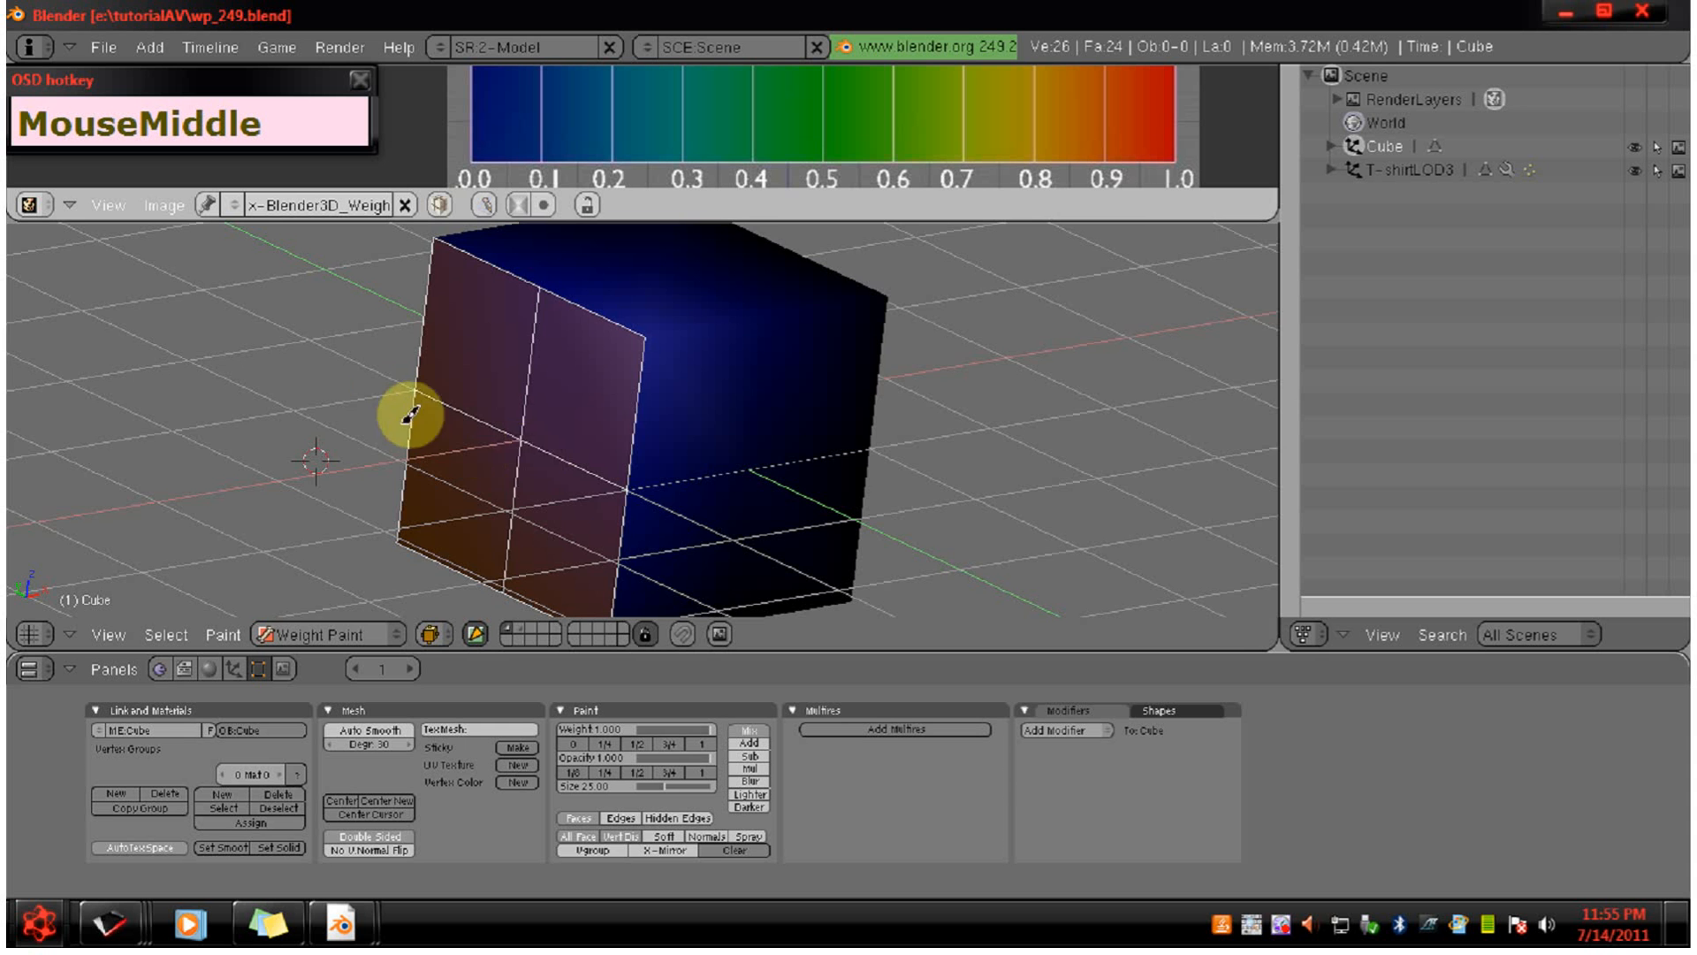
{"action": "middle_click_drag", "start_coordinate": [409, 417], "coordinate": [428, 455]}
{"action": "middle_click_drag", "start_coordinate": [842, 502], "coordinate": [986, 473]}
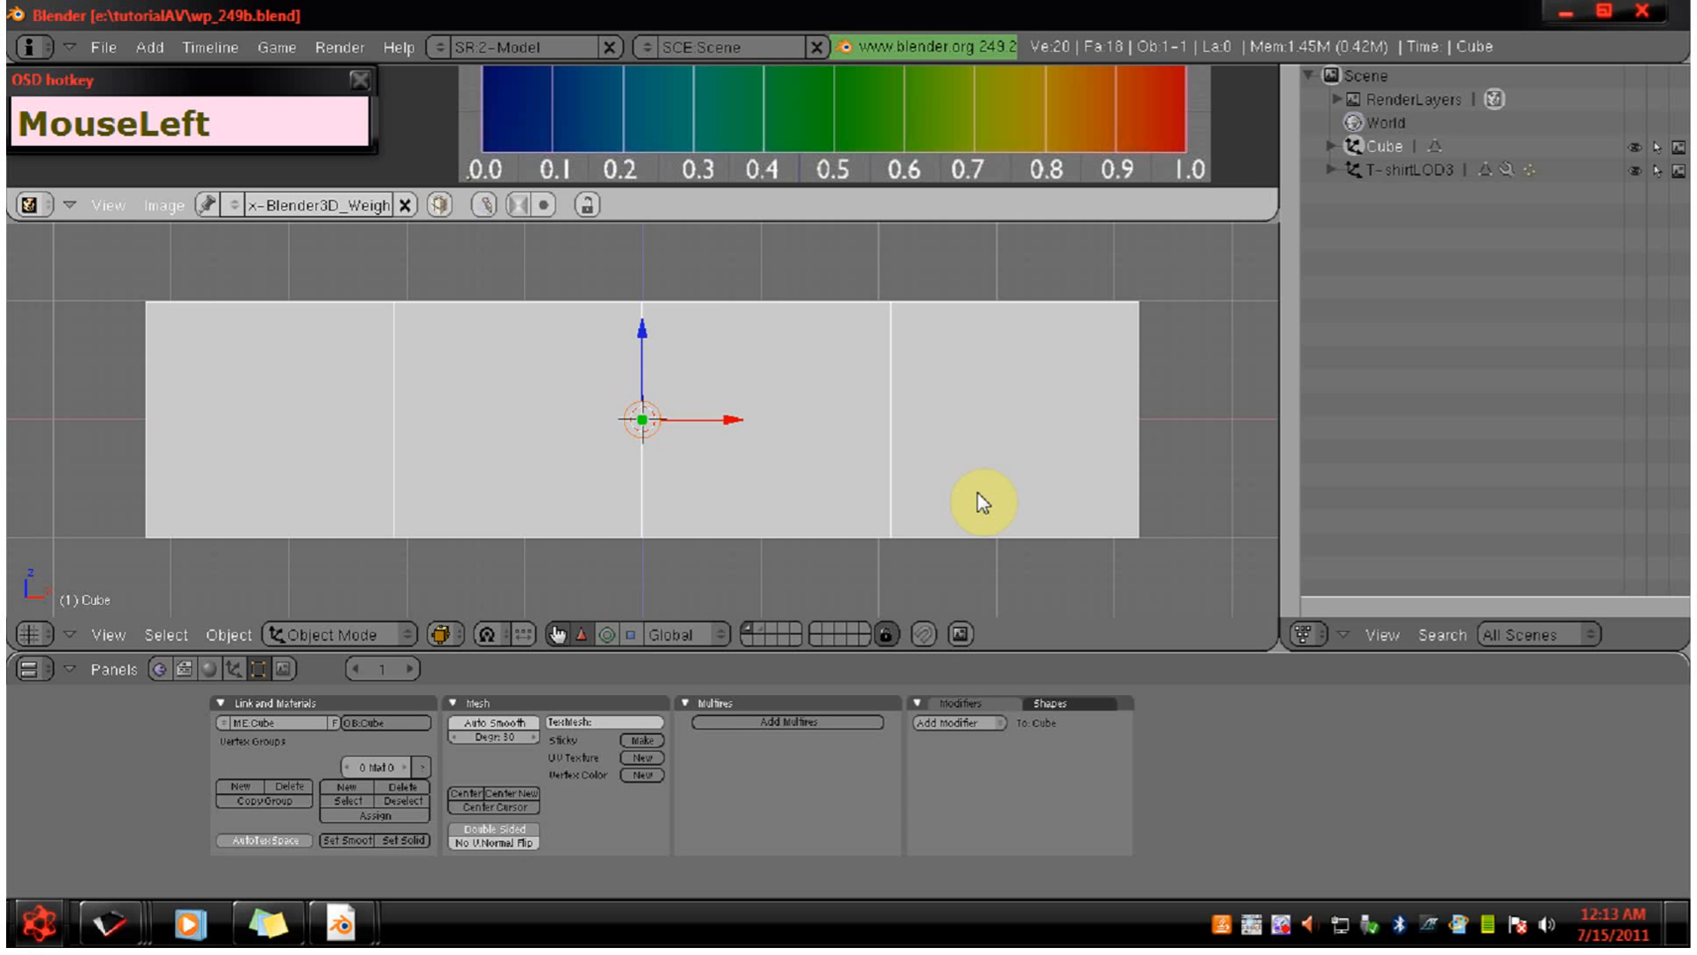
In Edit Mode, box-select the +X half of the long block including its middle loop and assign it to a new vertex group "forearm" at weight 1.000.
{"action": "key", "text": "Tab"}
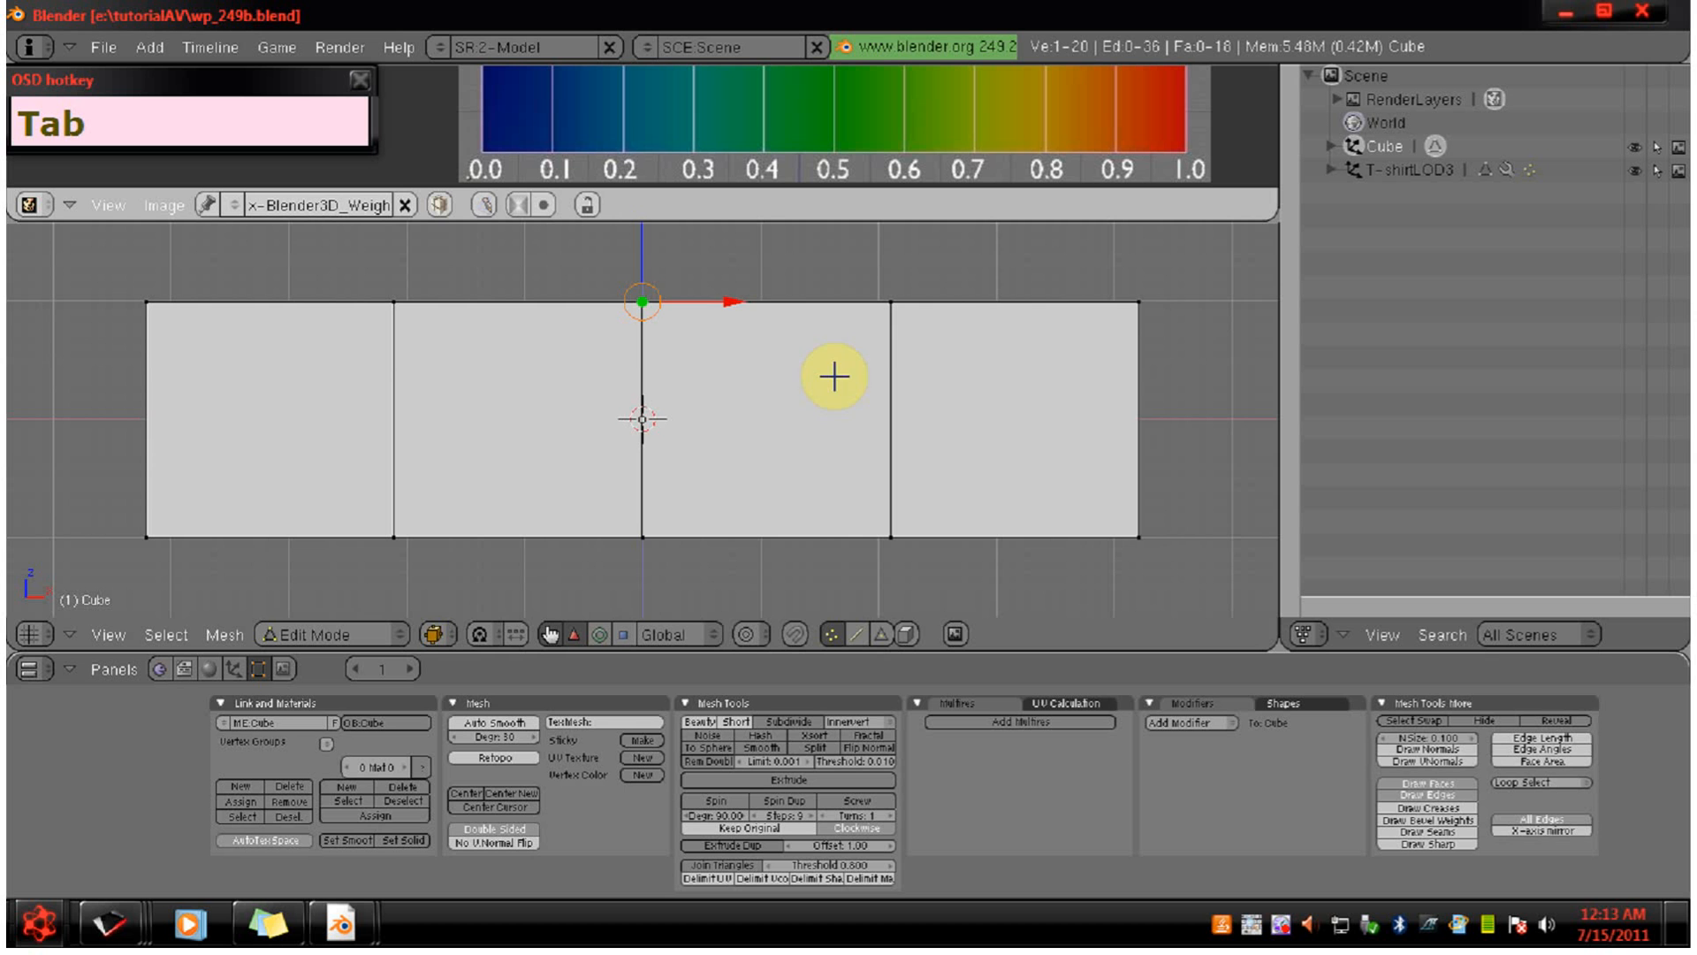
{"action": "key", "text": "b"}
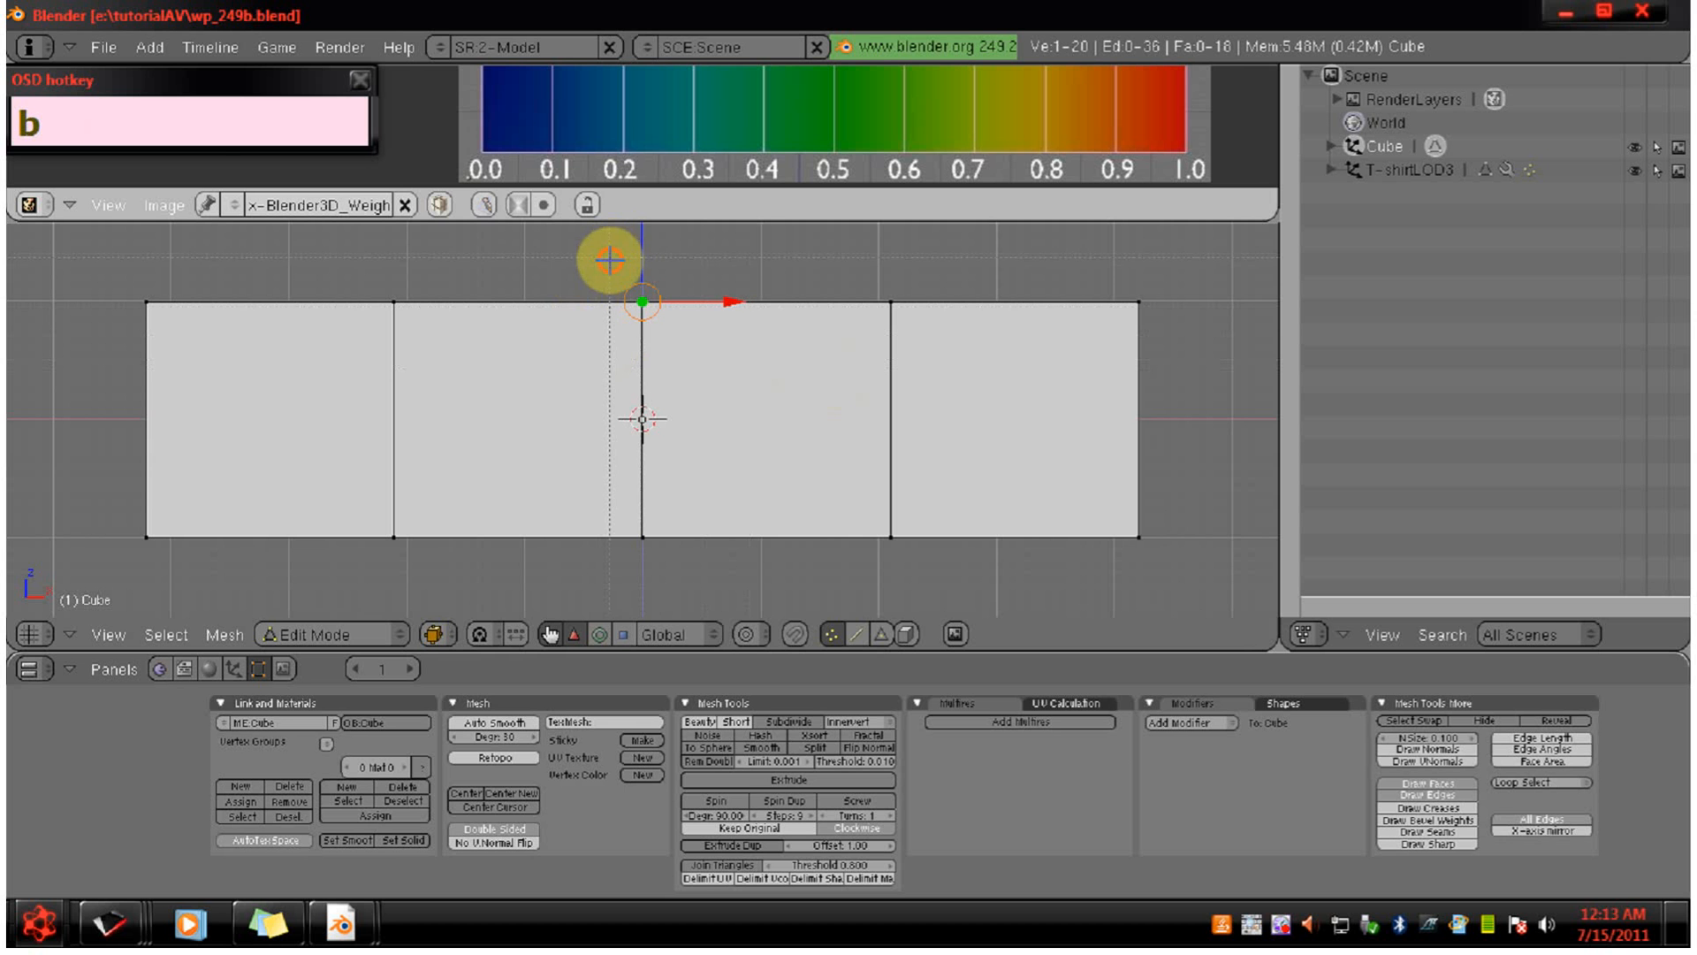
{"action": "left_click_drag", "start_coordinate": [616, 266], "coordinate": [1216, 592]}
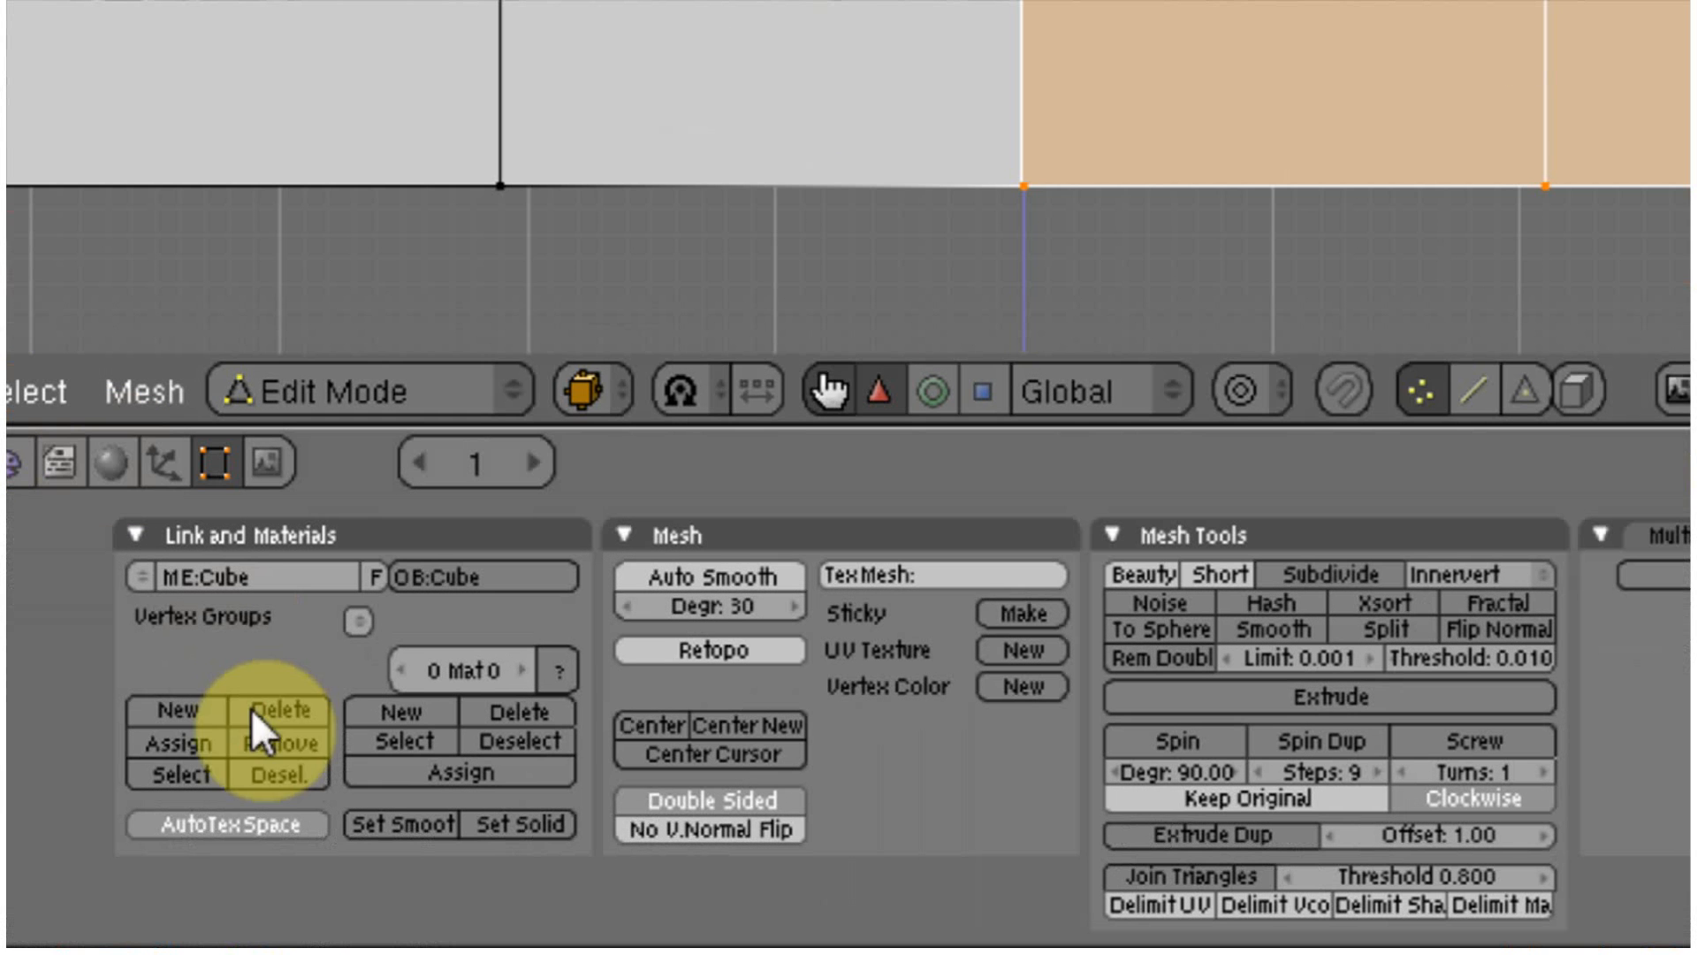
{"action": "left_click", "coordinate": [196, 708]}
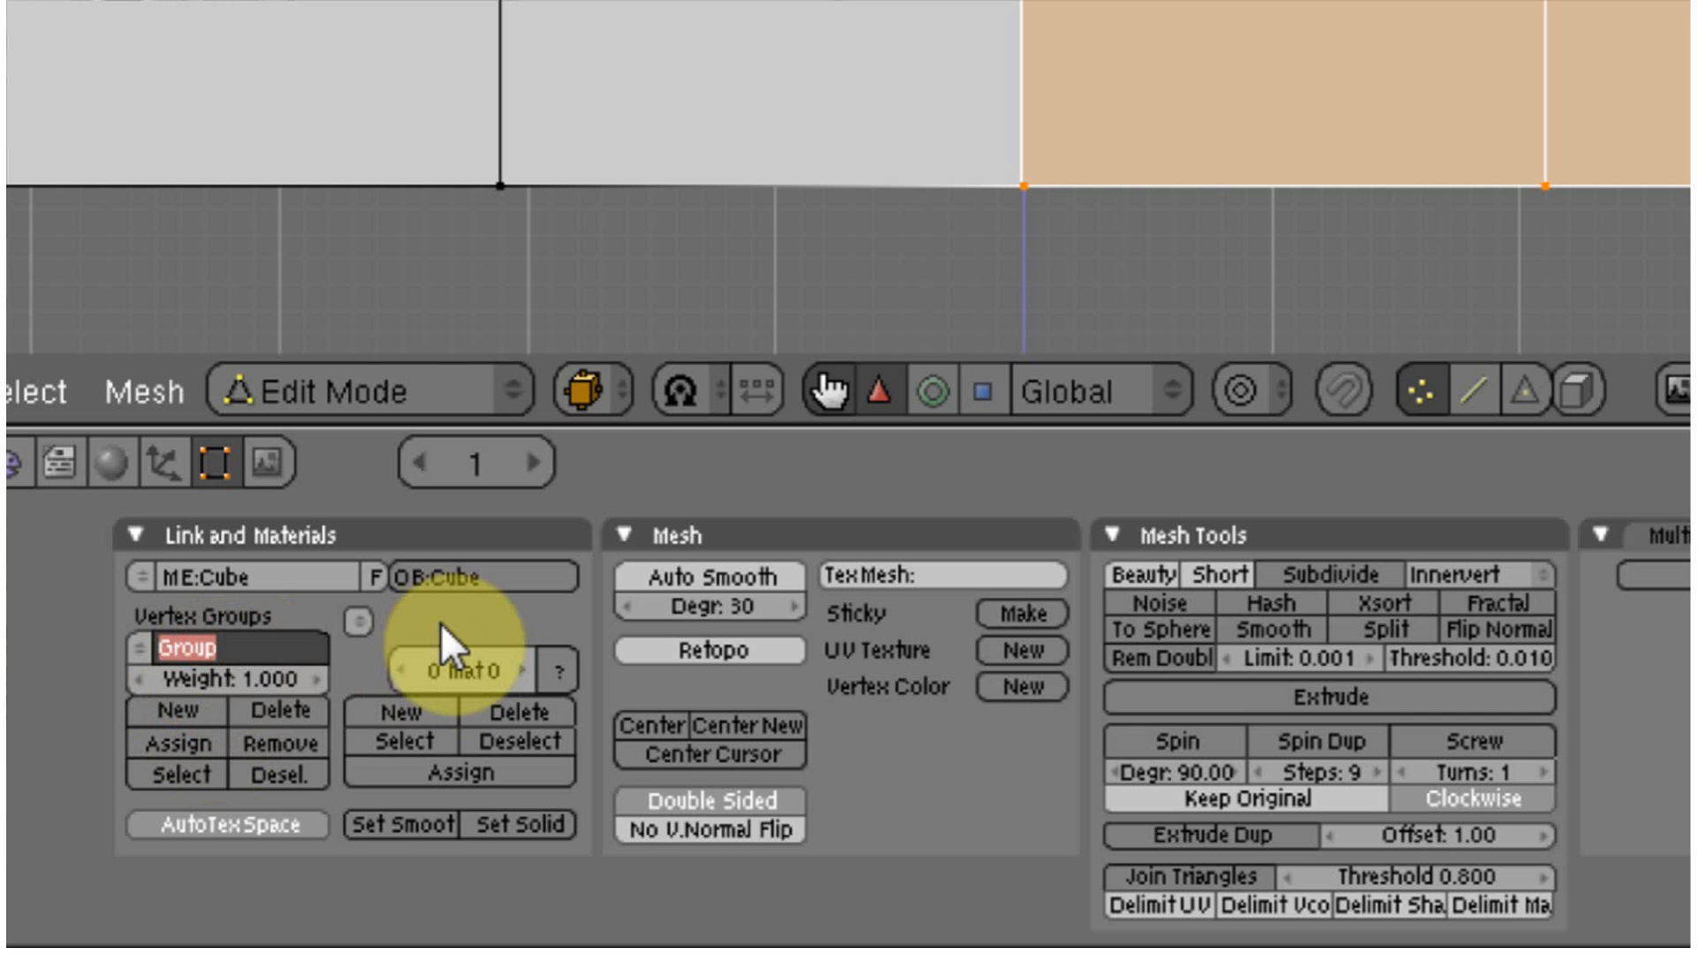
{"action": "type", "text": "forearm"}
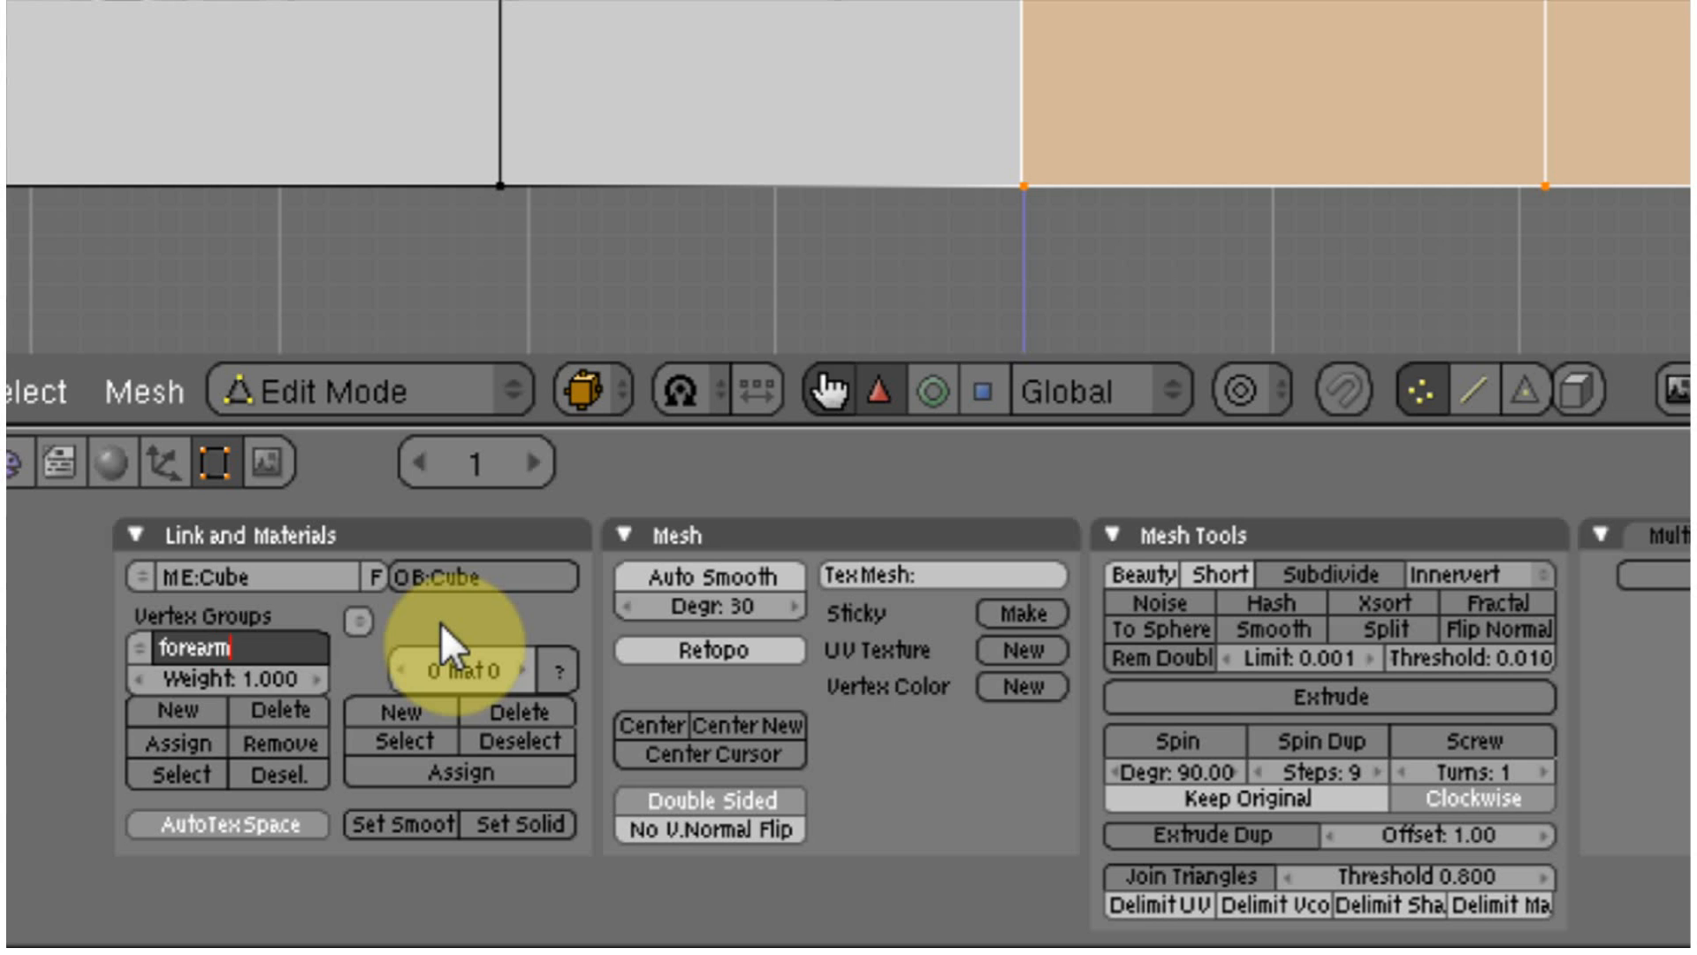
{"action": "key", "text": "Return"}
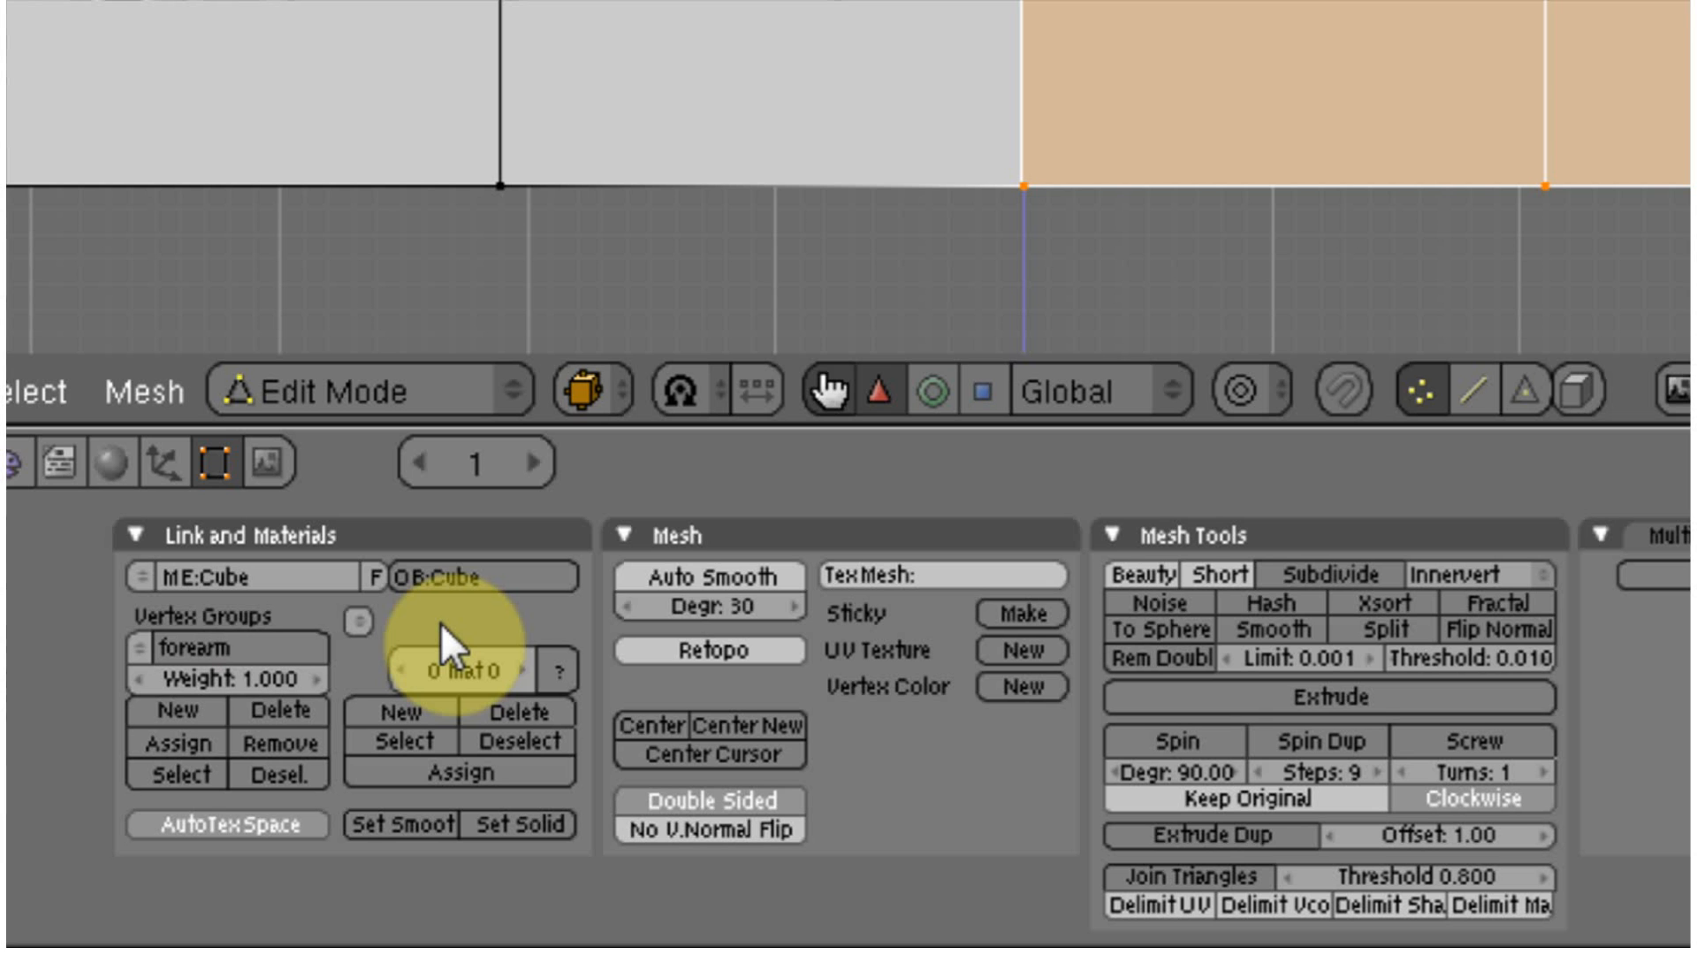
{"action": "left_click", "coordinate": [166, 737]}
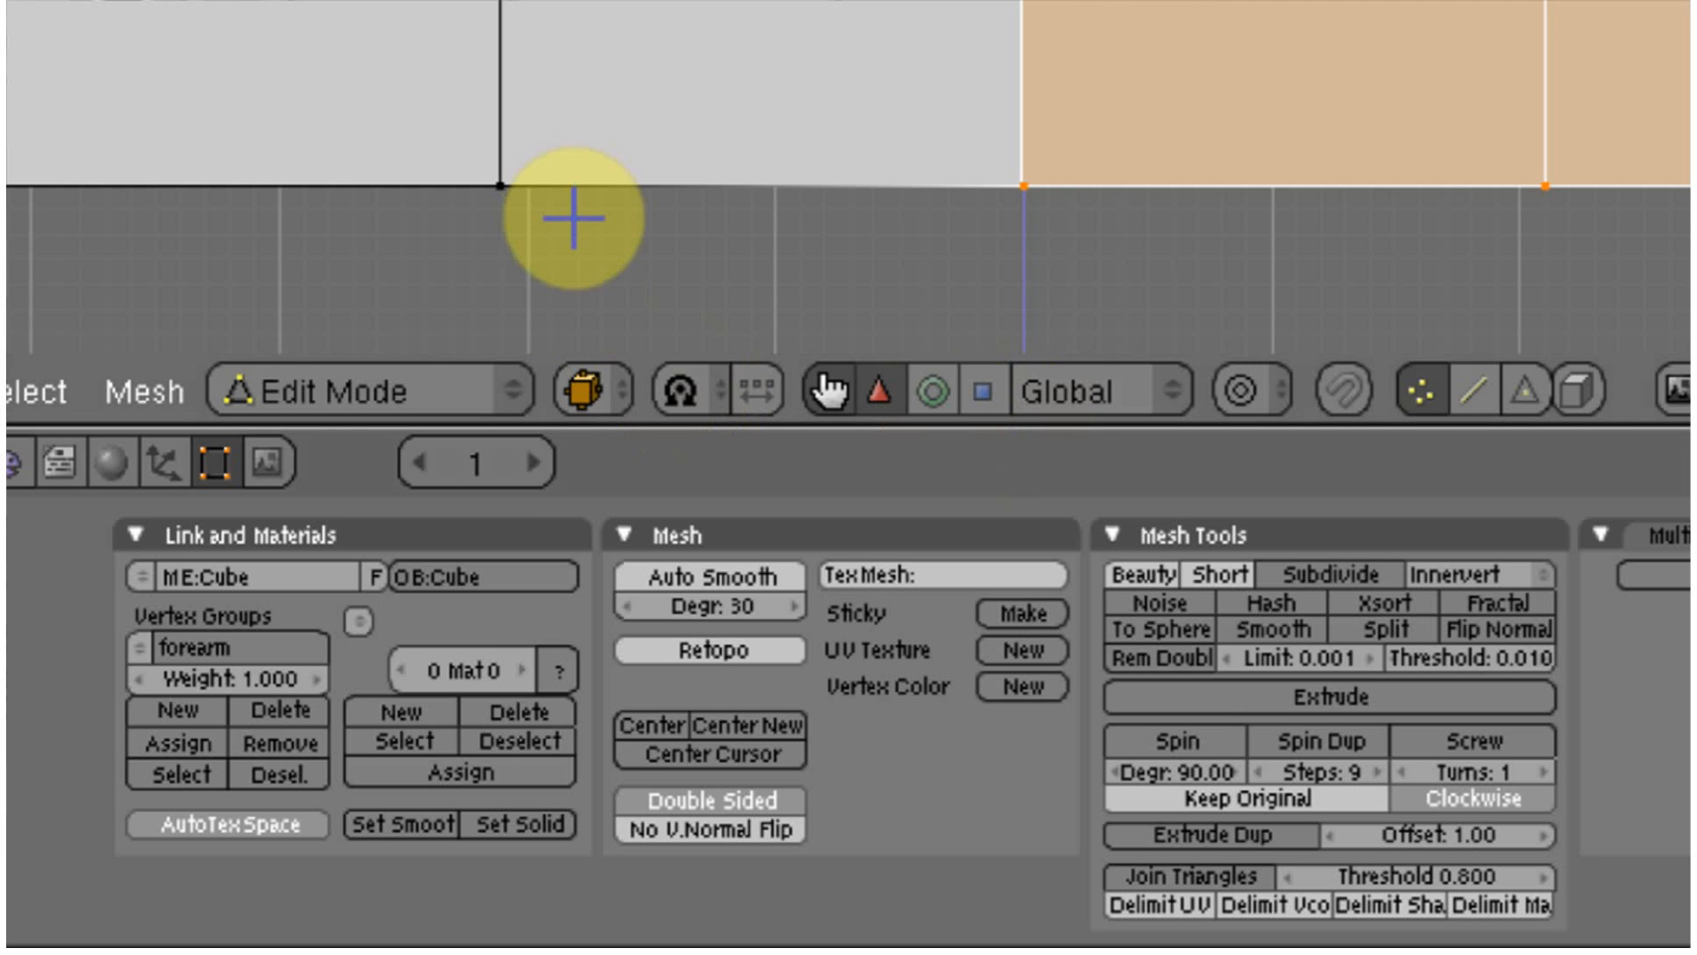
Clear the selection, create a vertex group "hand" and assign the block's -X half including its middle loop to it at weight 1.000.
{"action": "key", "text": "a"}
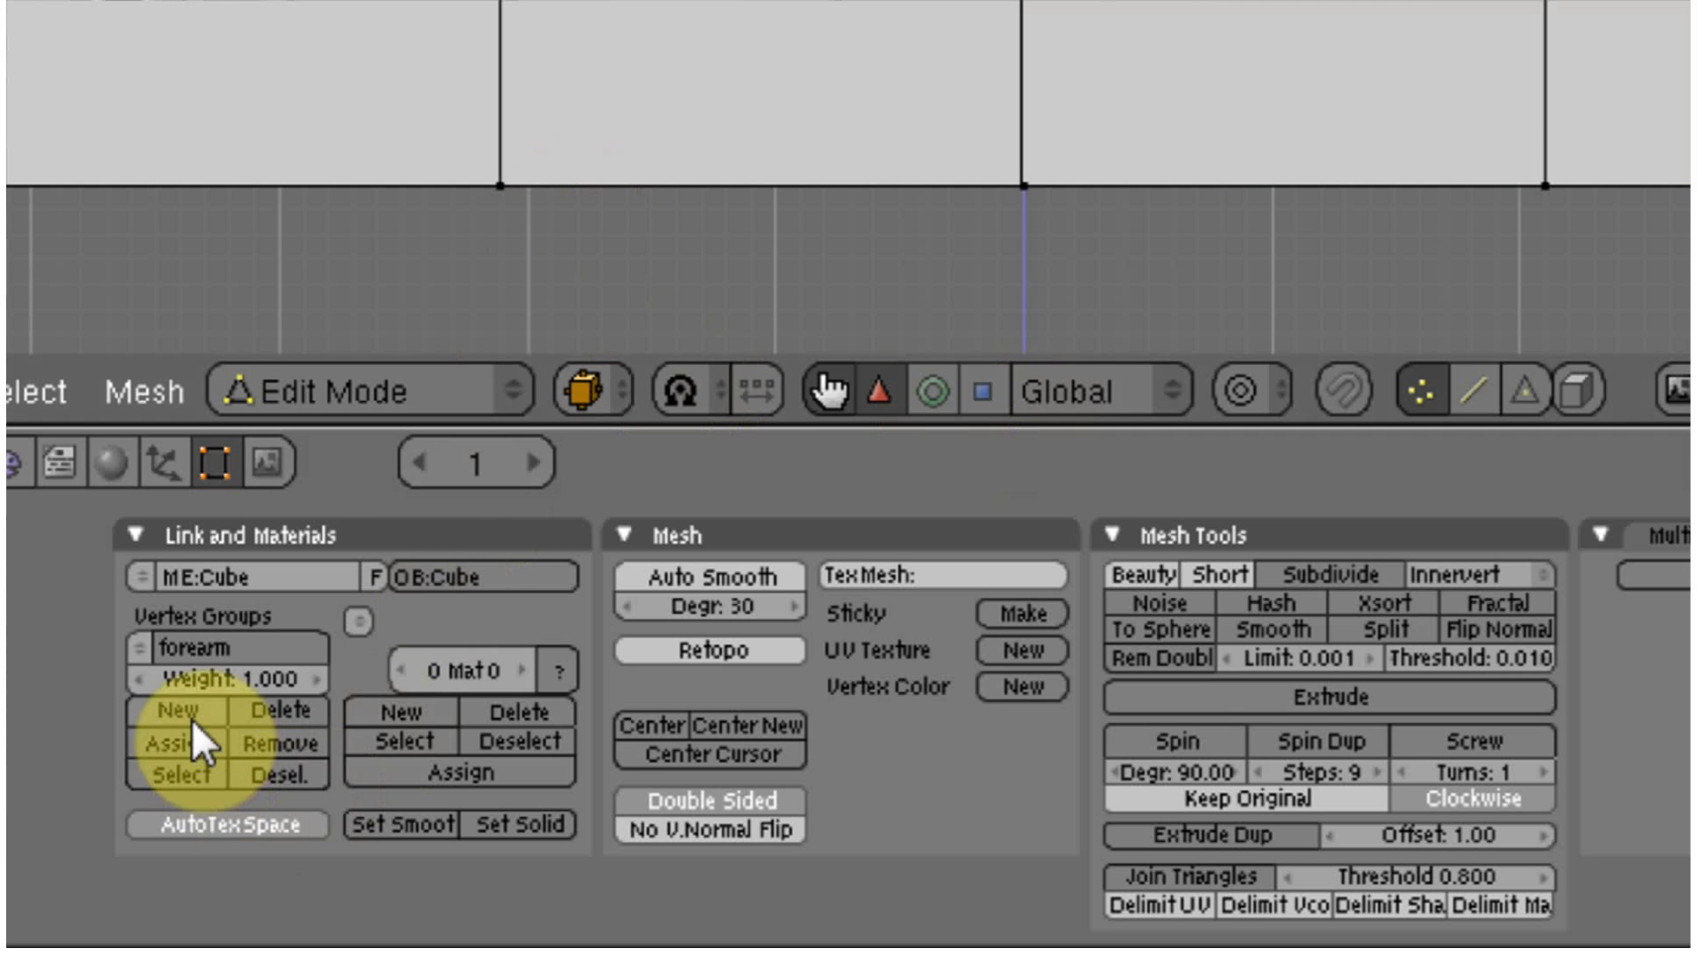
{"action": "left_click", "coordinate": [189, 714]}
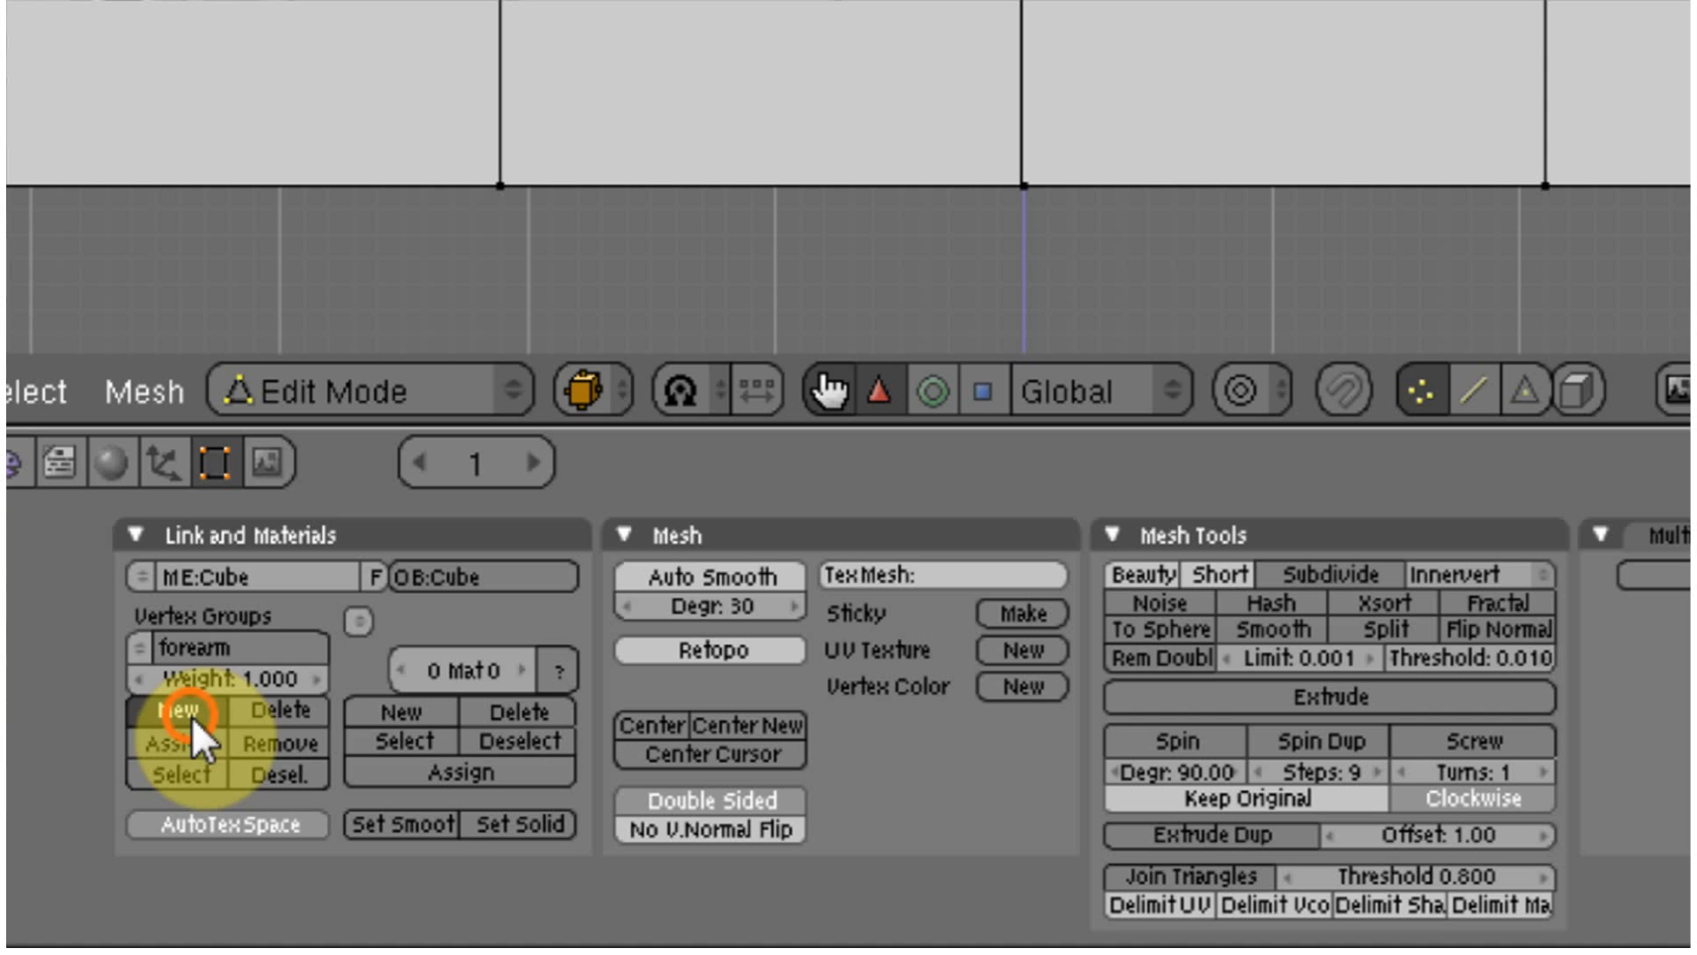
{"action": "left_click", "coordinate": [221, 652]}
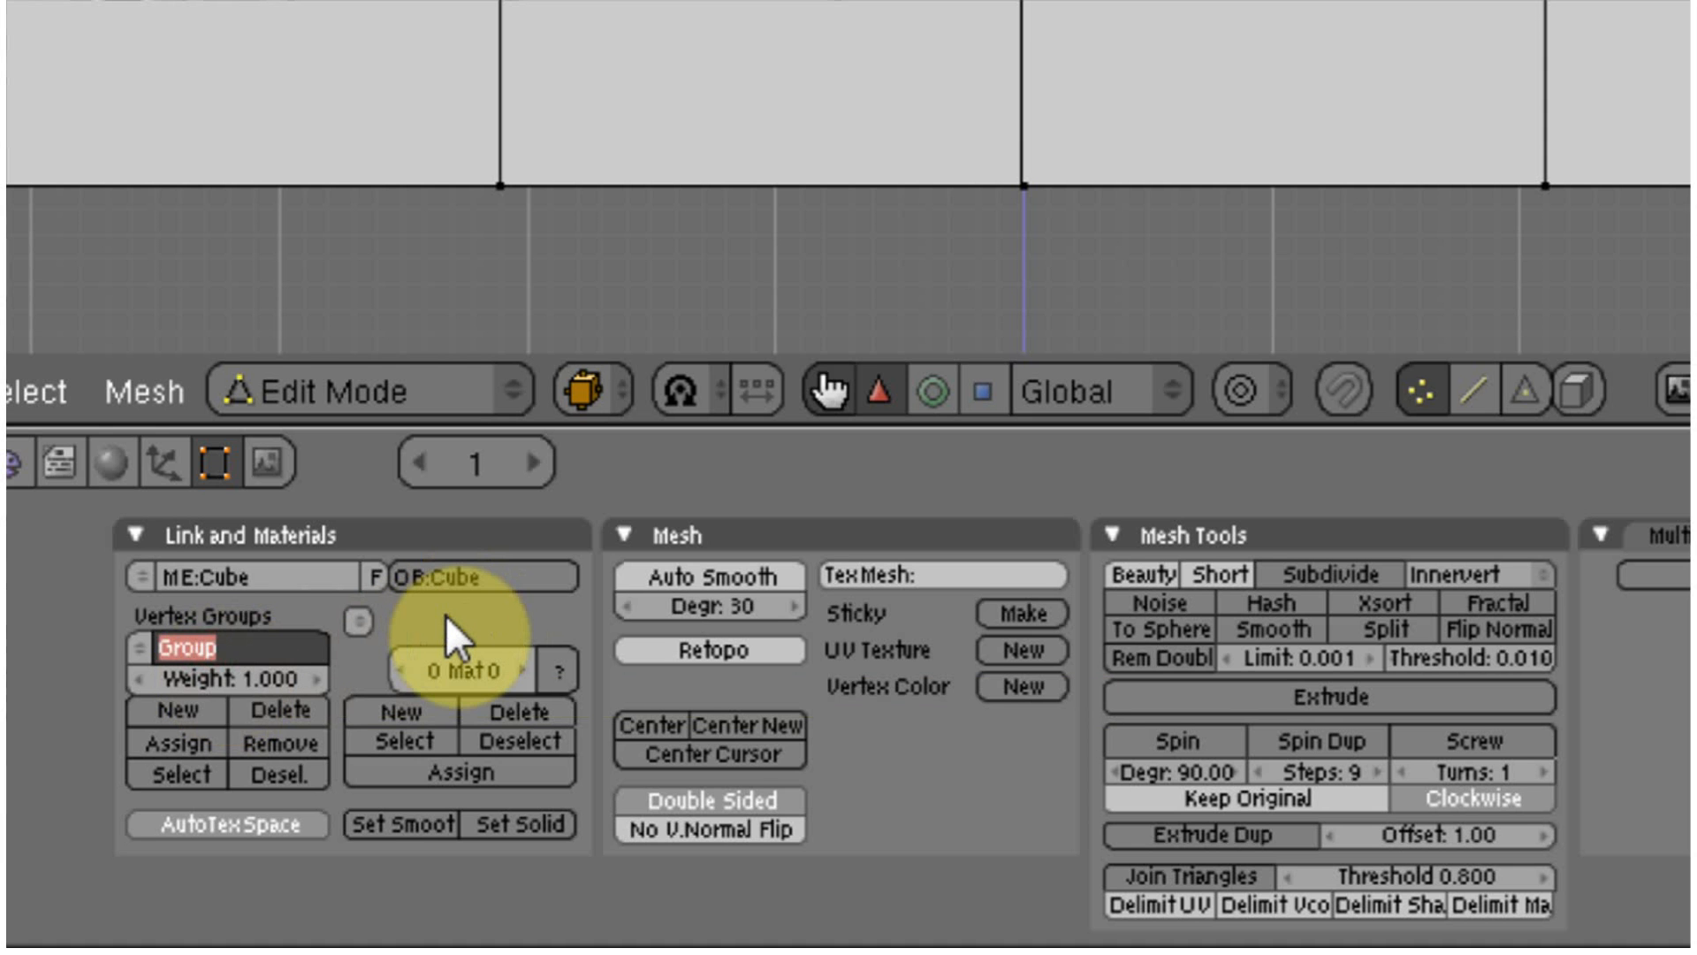
{"action": "type", "text": "hand"}
{"action": "key", "text": "Return"}
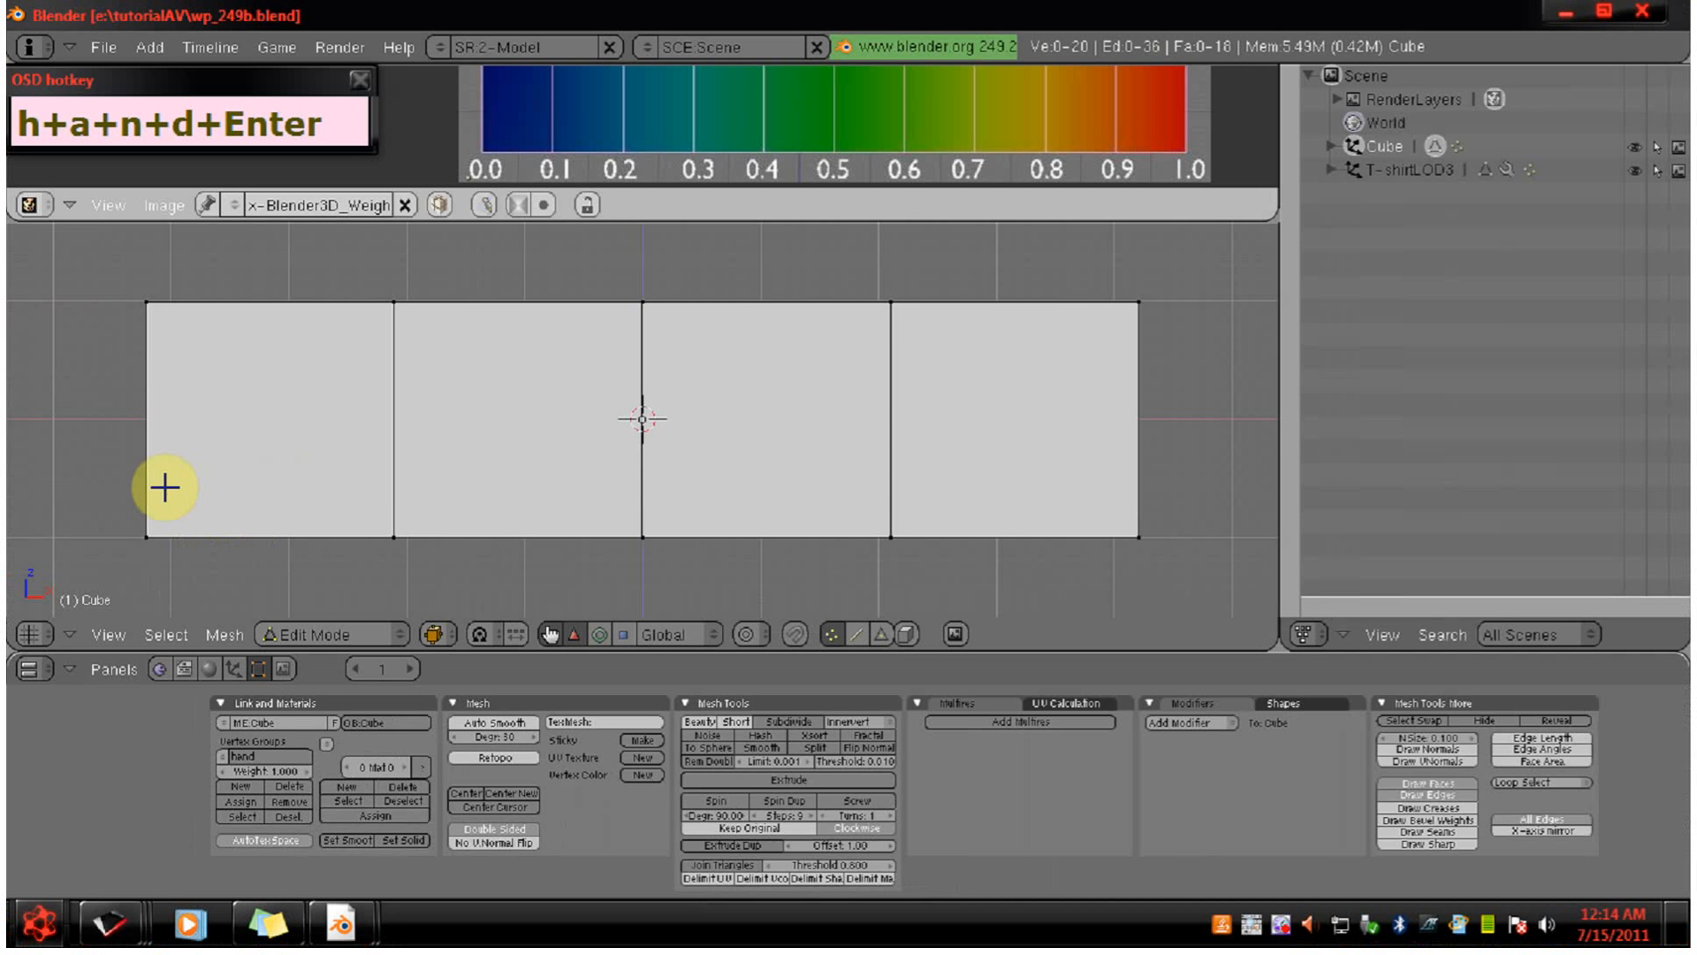
{"action": "key", "text": "b"}
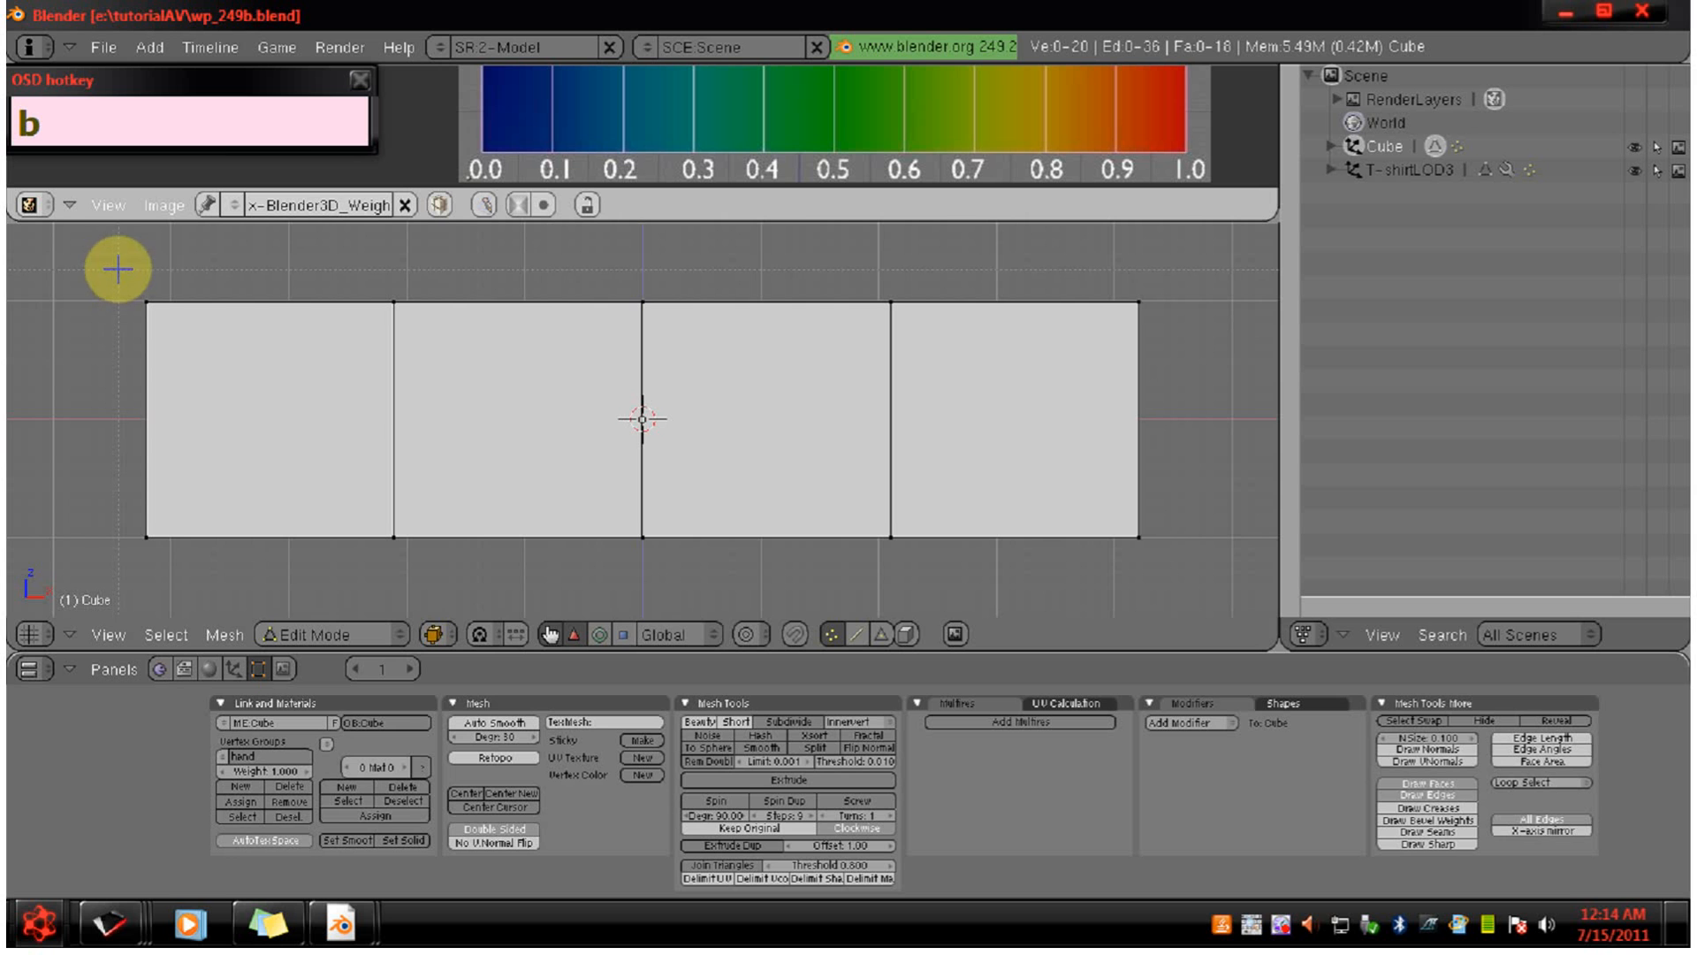
{"action": "left_click_drag", "start_coordinate": [119, 270], "coordinate": [713, 598]}
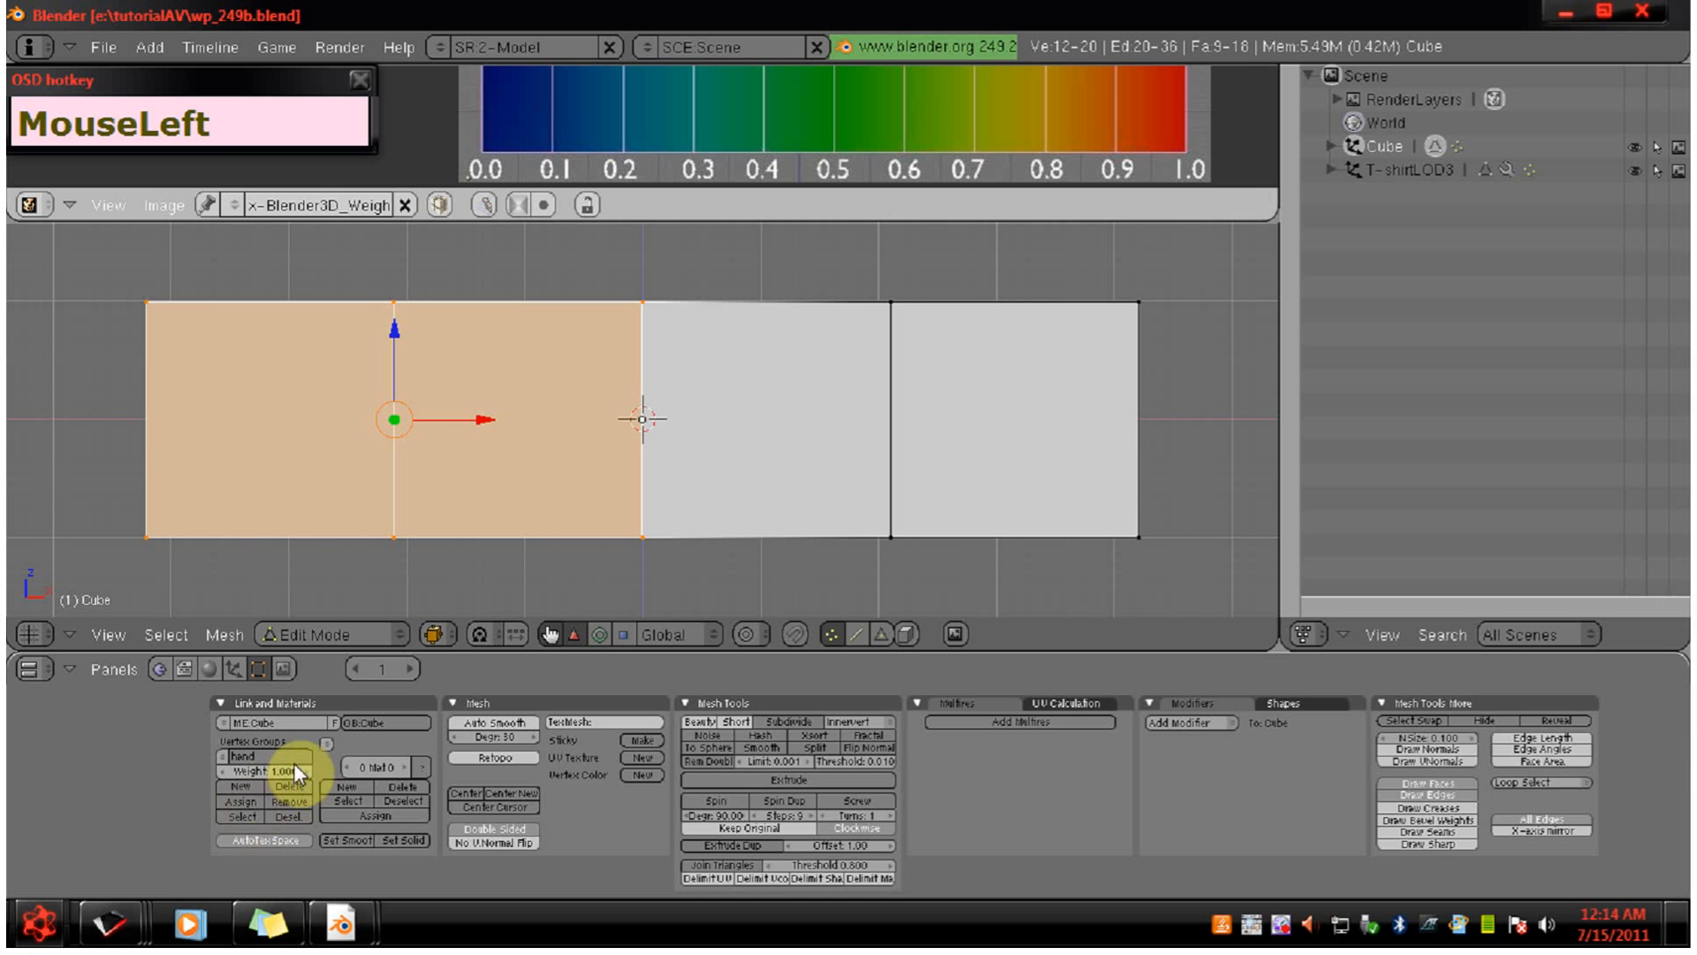
{"action": "left_click", "coordinate": [246, 801]}
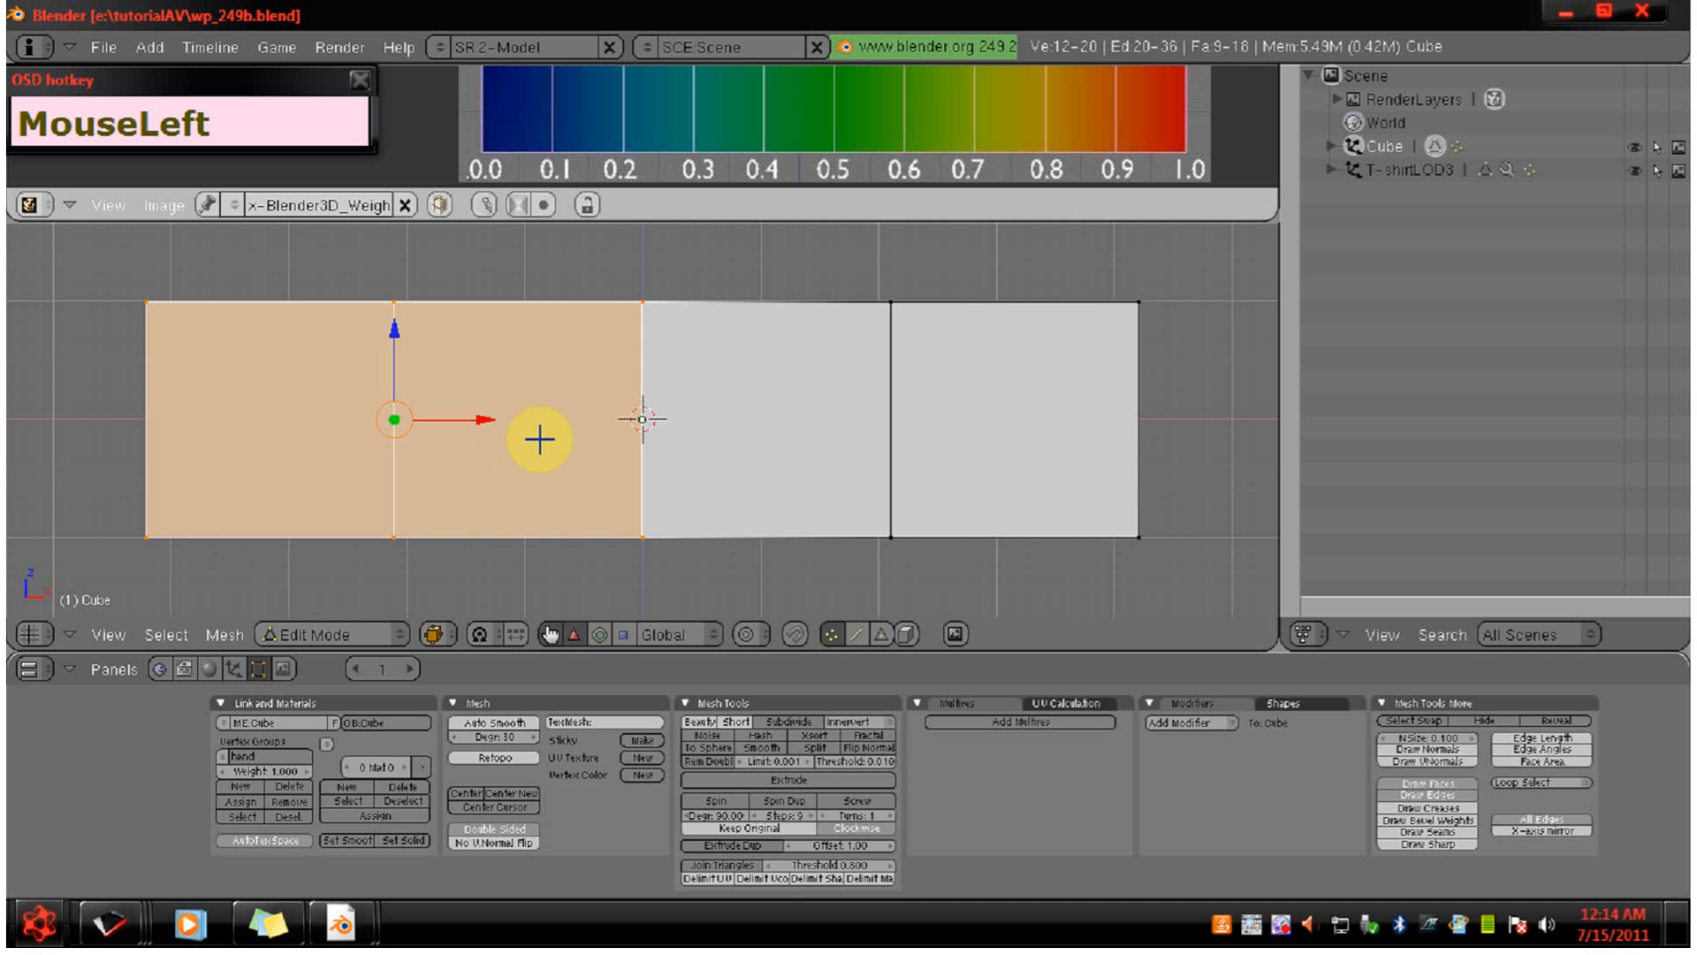
Select only the upper middle vertex and examine its deform groups in the Transform Properties, switching from forearm to hand.
{"action": "key", "text": "a"}
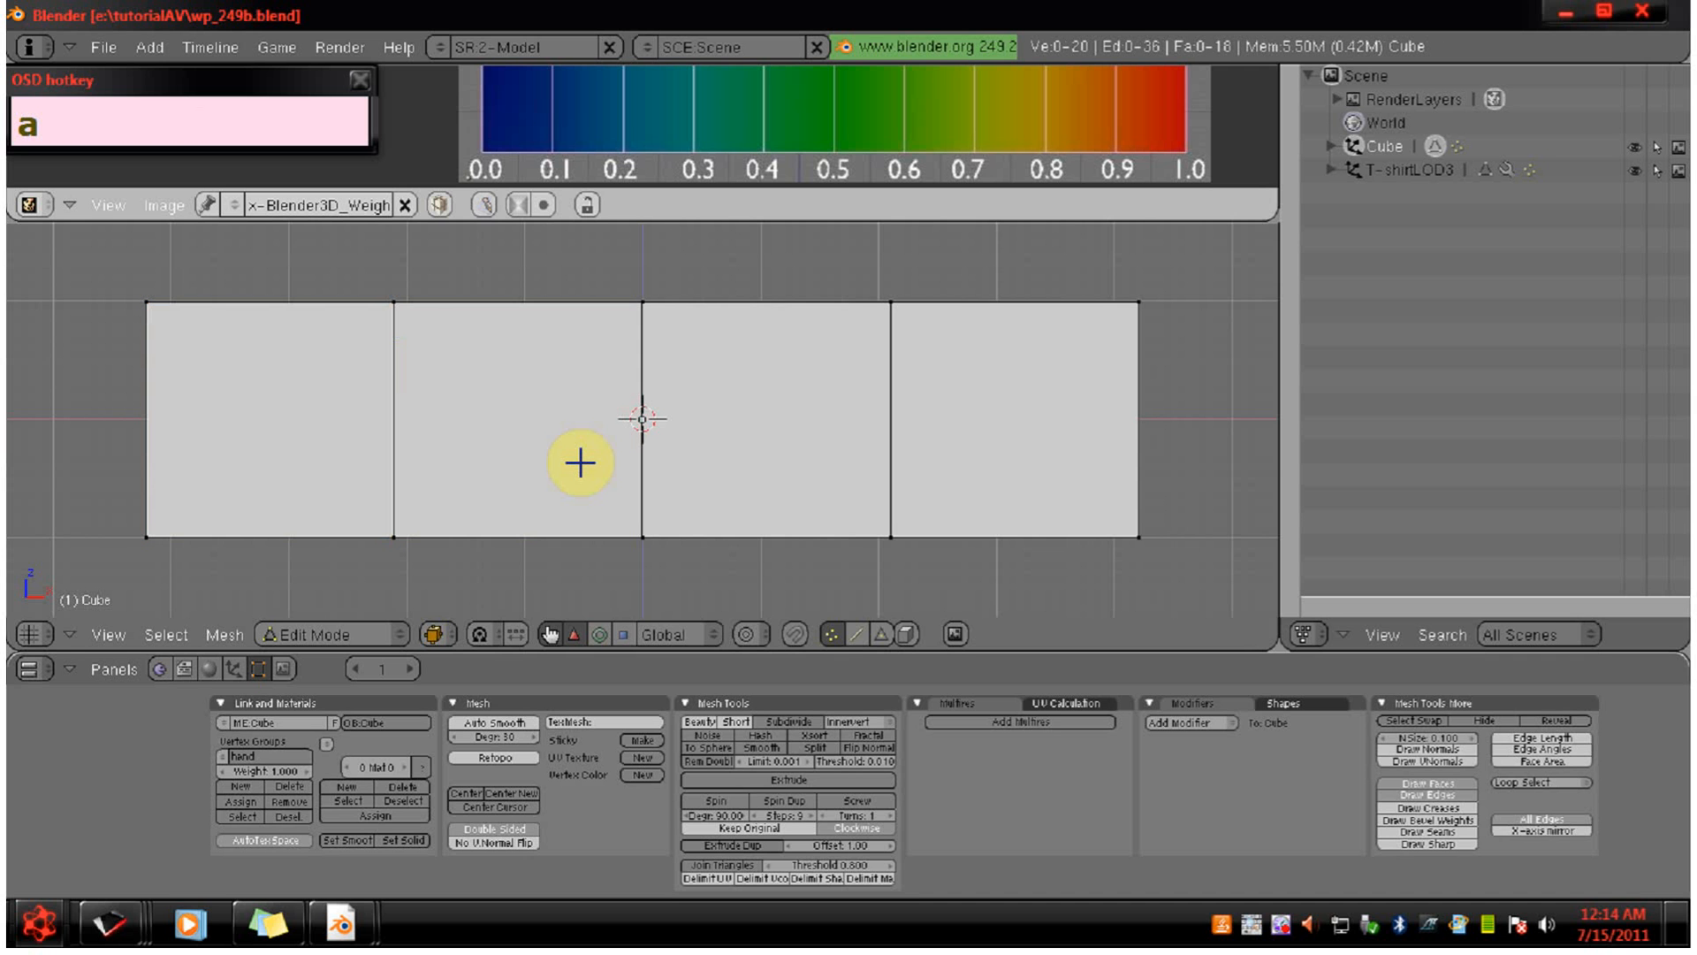
{"action": "key", "text": "n"}
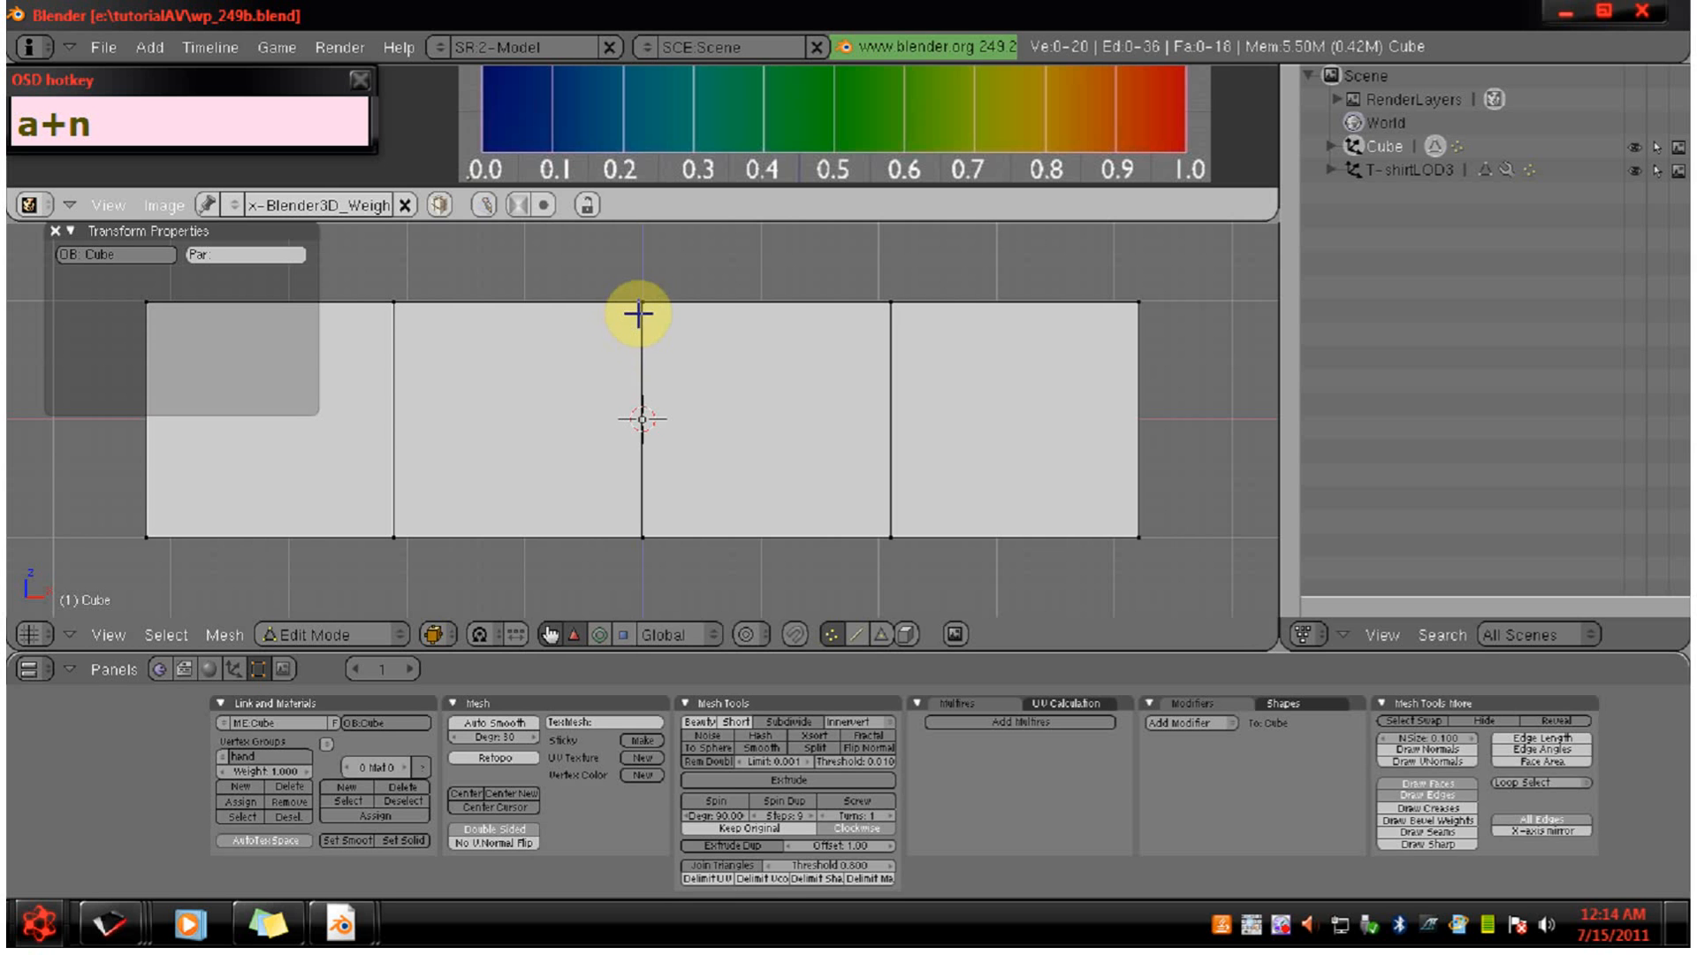
{"action": "right_click", "coordinate": [641, 302]}
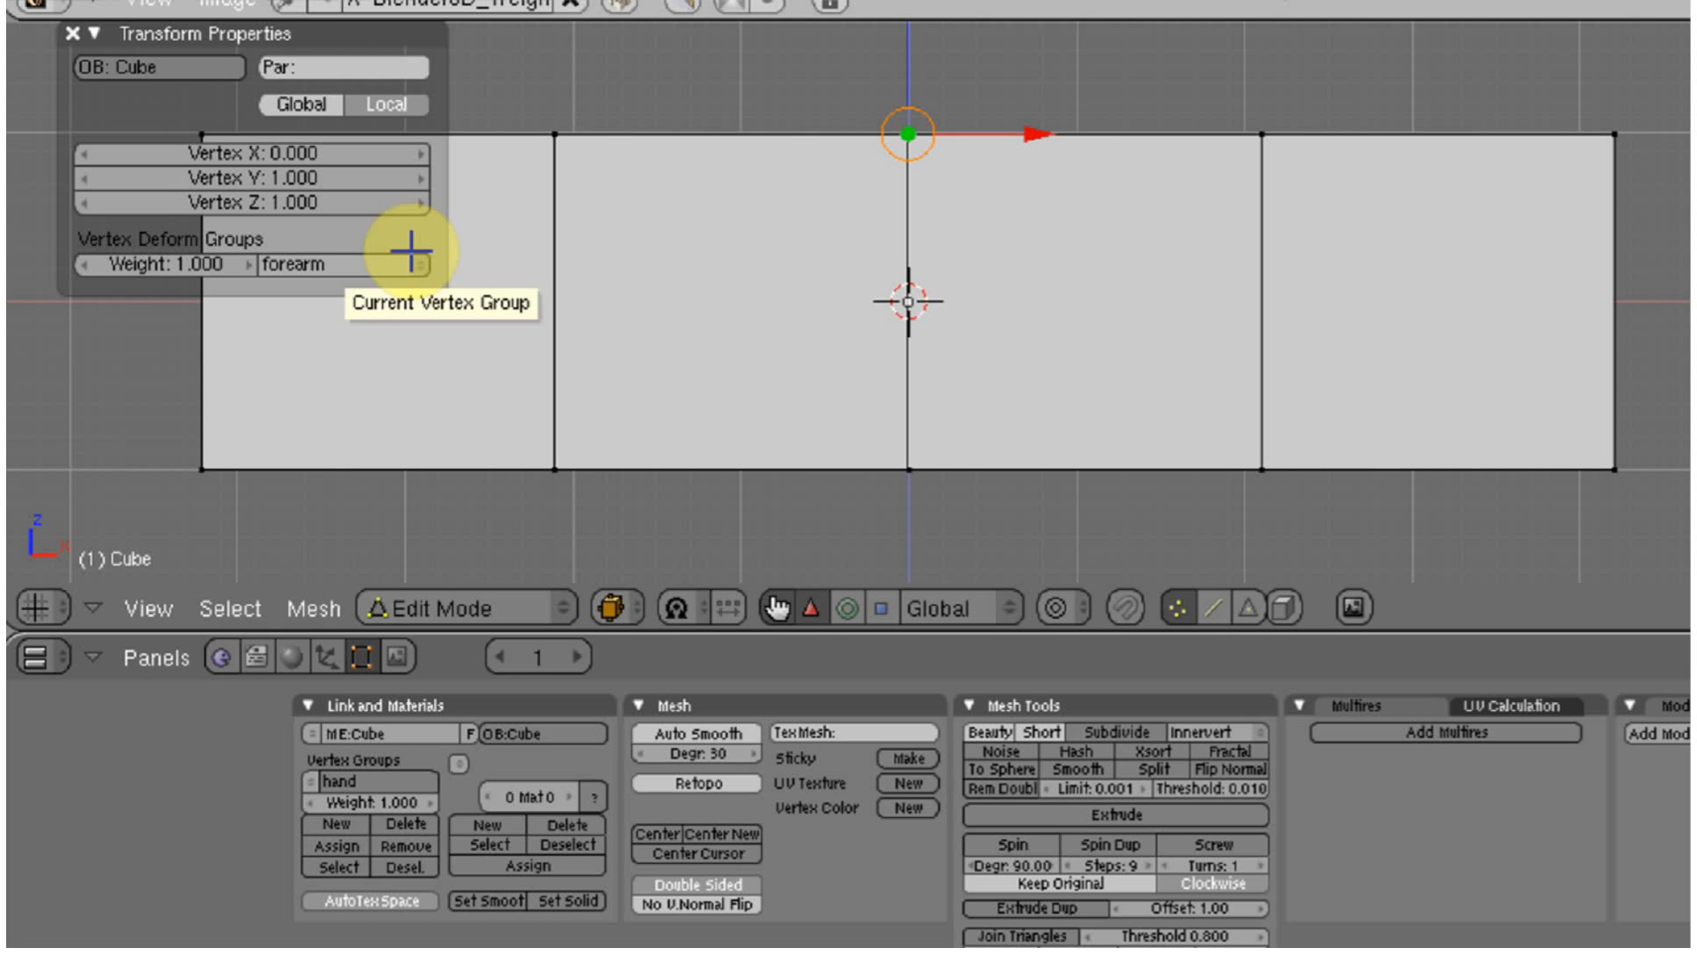
{"action": "left_click", "coordinate": [414, 254]}
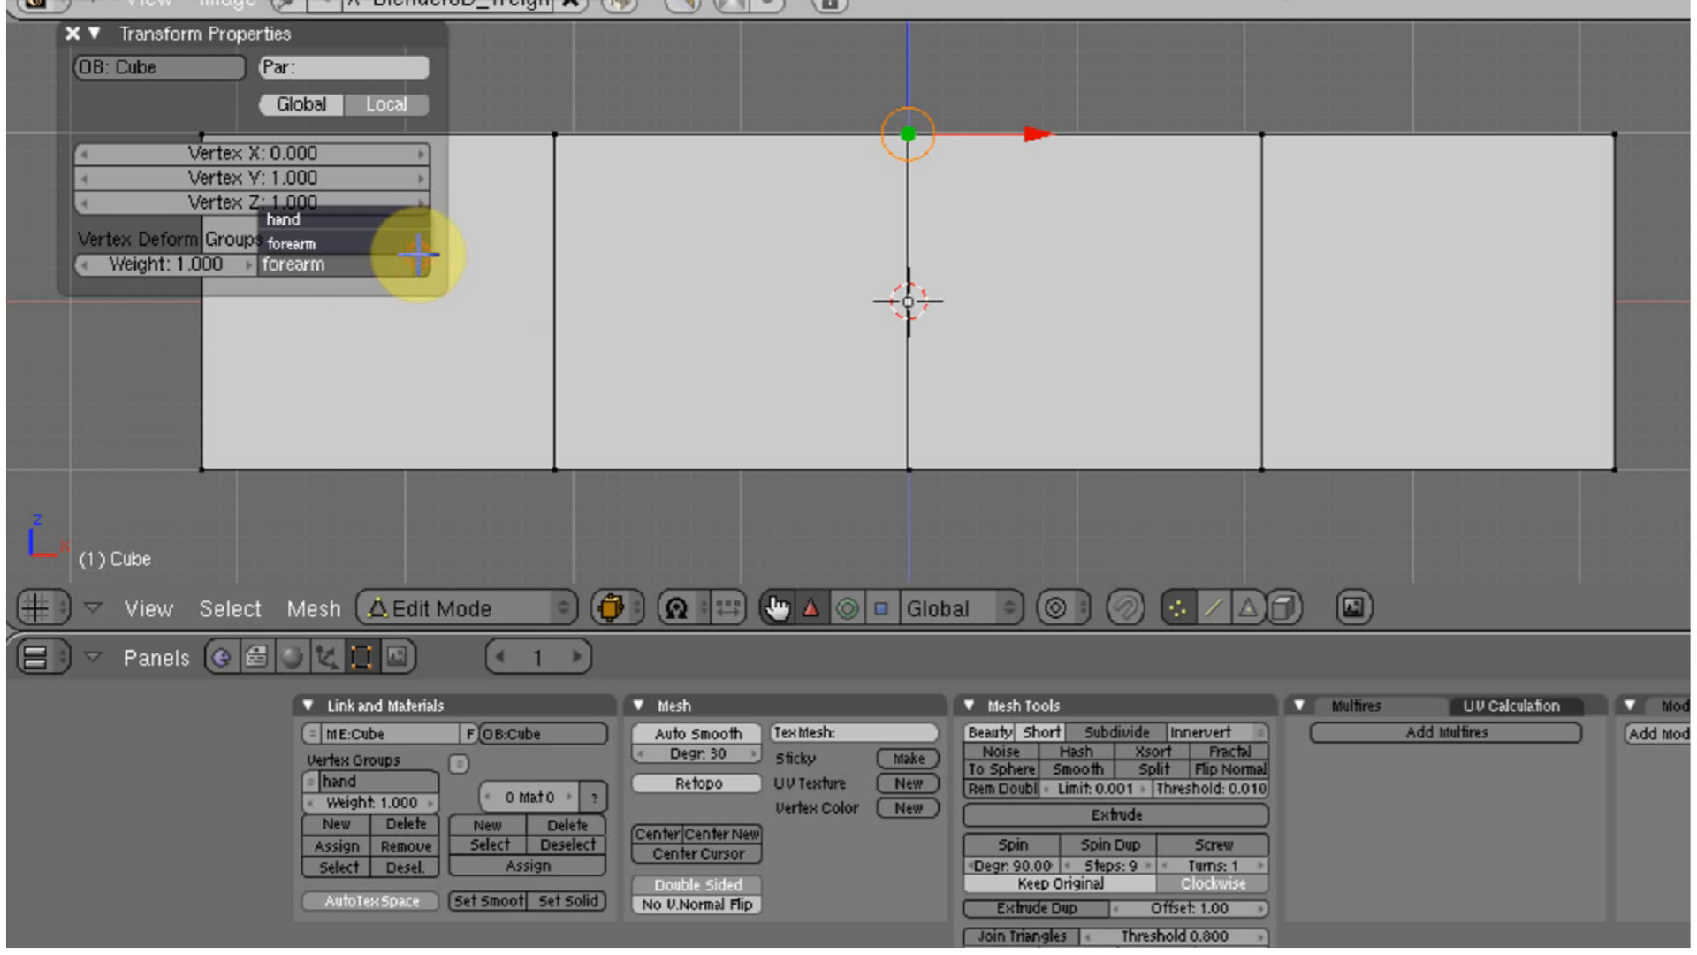
{"action": "left_click", "coordinate": [393, 220]}
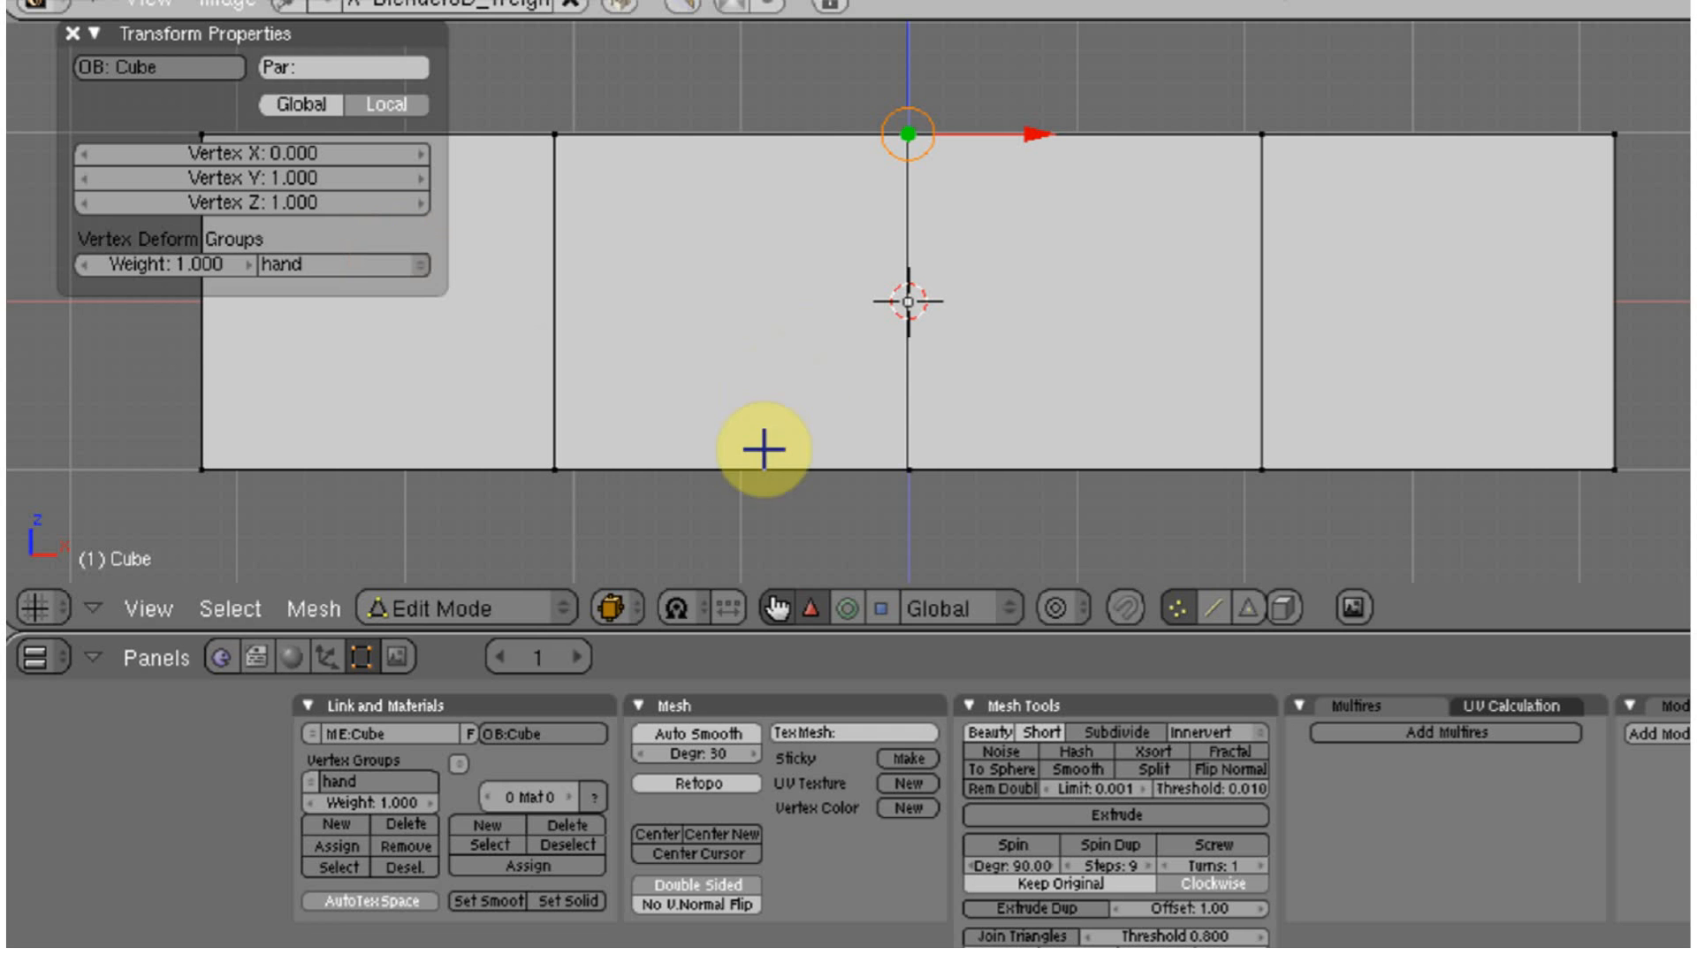
Display the long block in Weight Paint mode and compare the weights of the hand and forearm groups.
{"action": "left_click", "coordinate": [564, 606]}
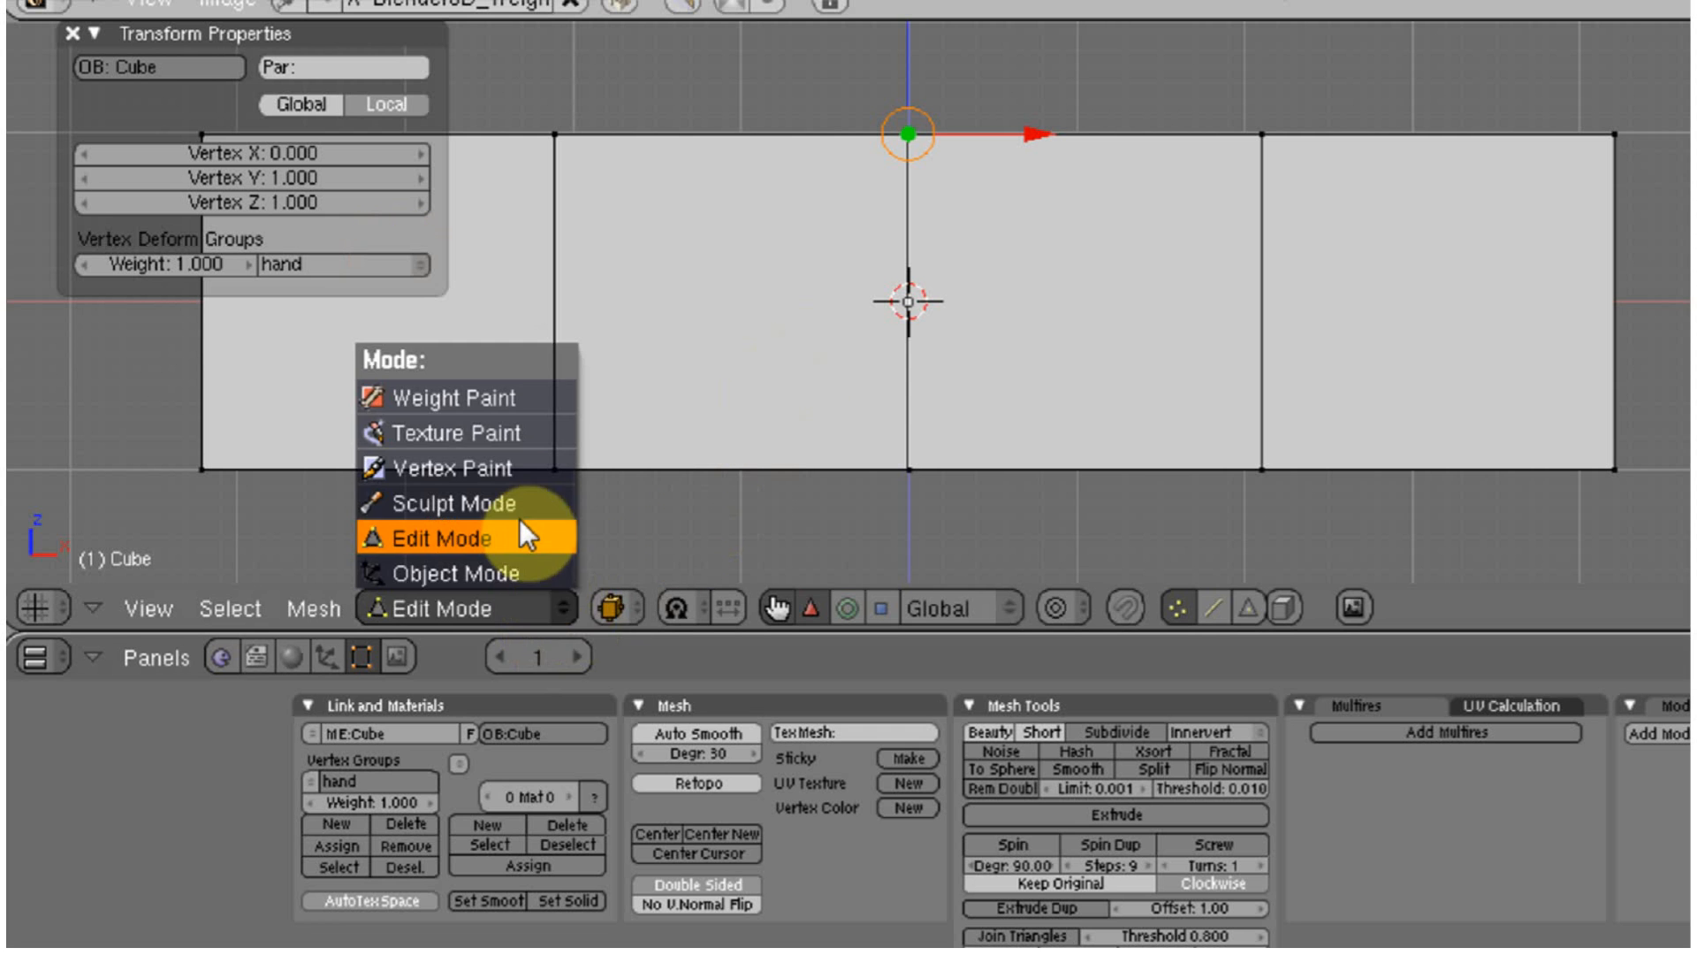
{"action": "left_click", "coordinate": [511, 399]}
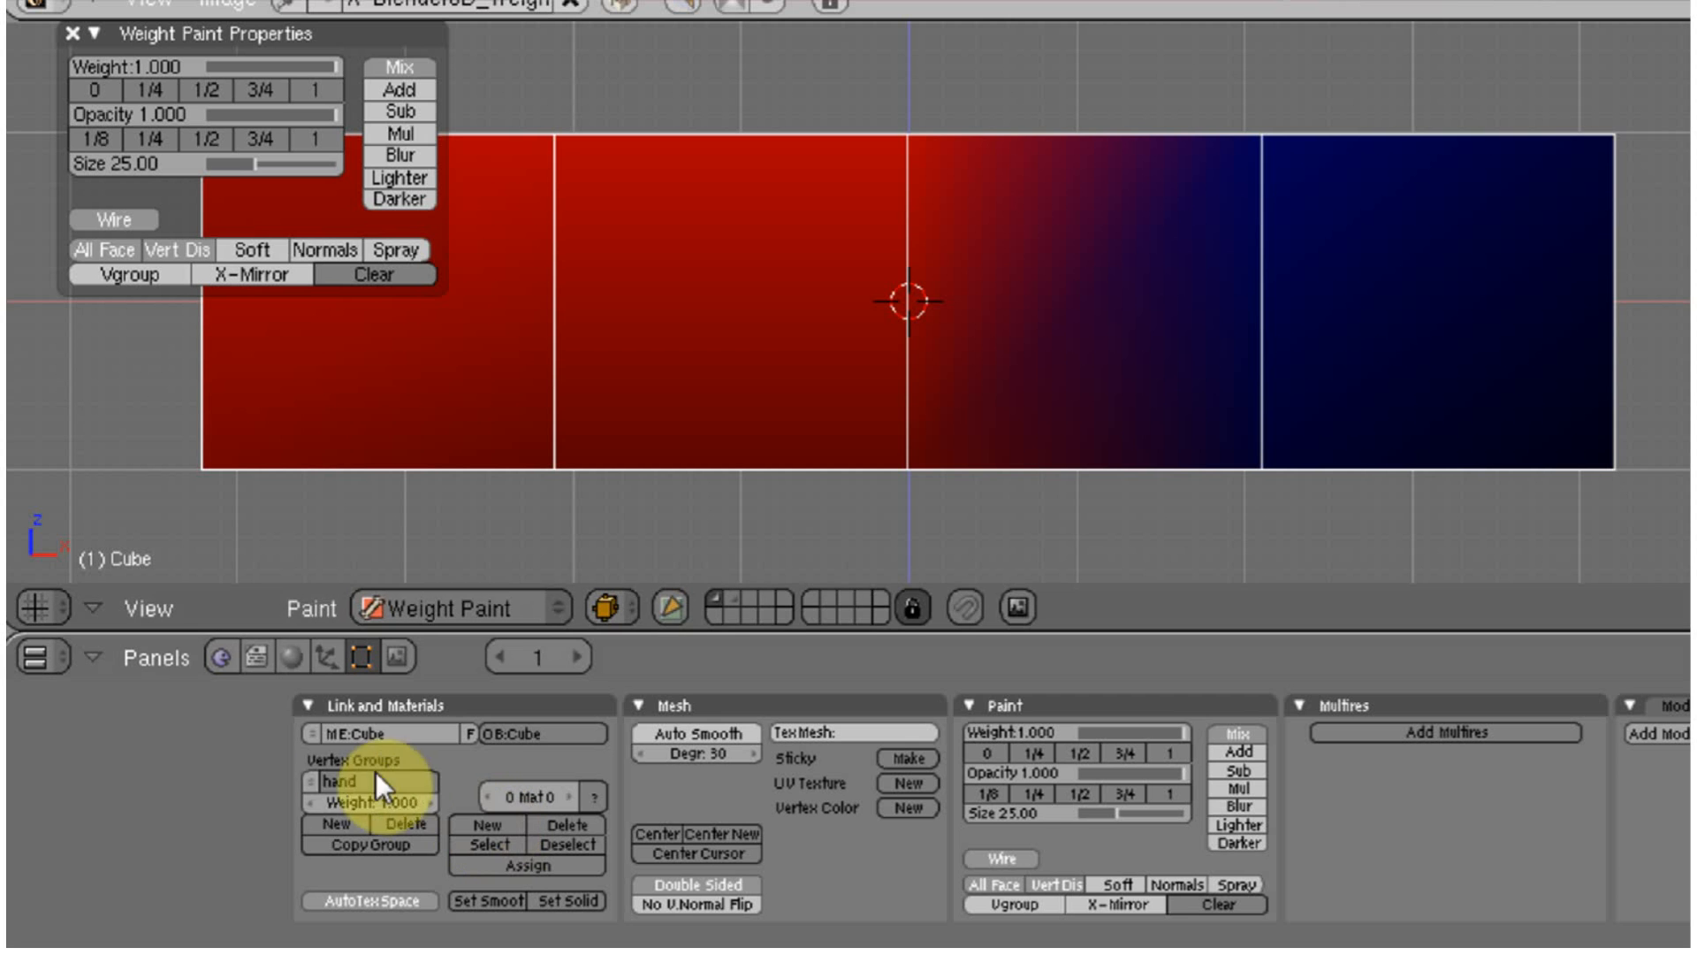
{"action": "left_click", "coordinate": [311, 781]}
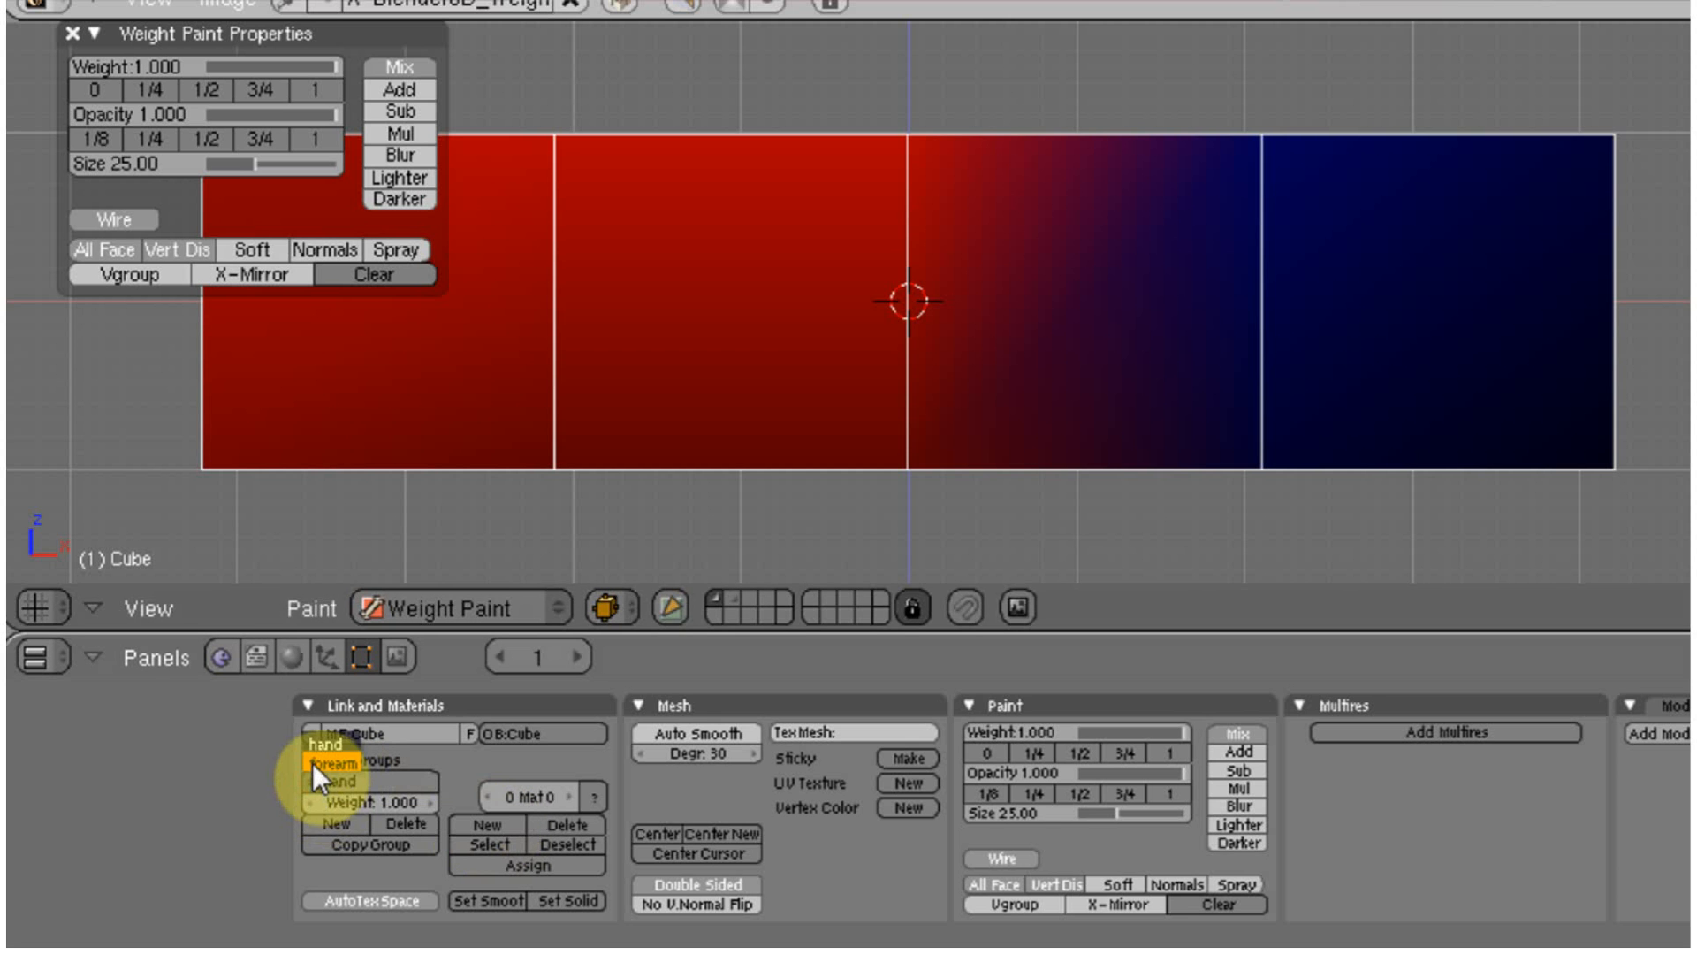
{"action": "left_click", "coordinate": [311, 762]}
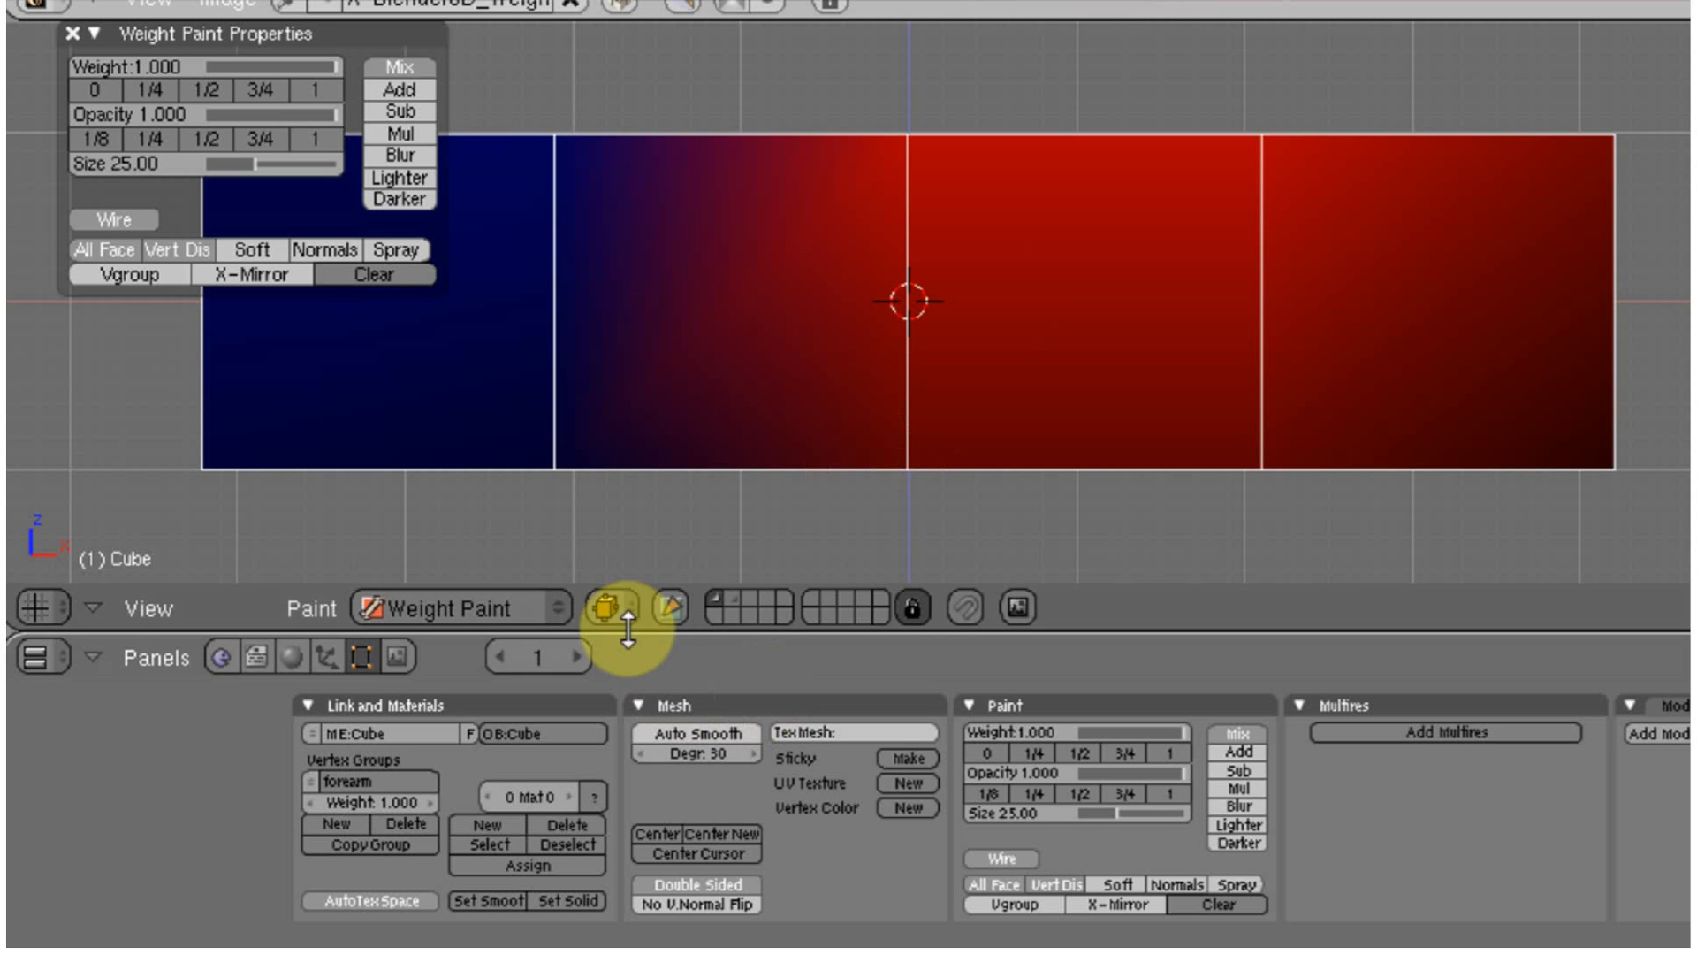
Return the block to Edit Mode and clear the vertex selection.
{"action": "left_click", "coordinate": [555, 607]}
{"action": "left_click", "coordinate": [451, 538]}
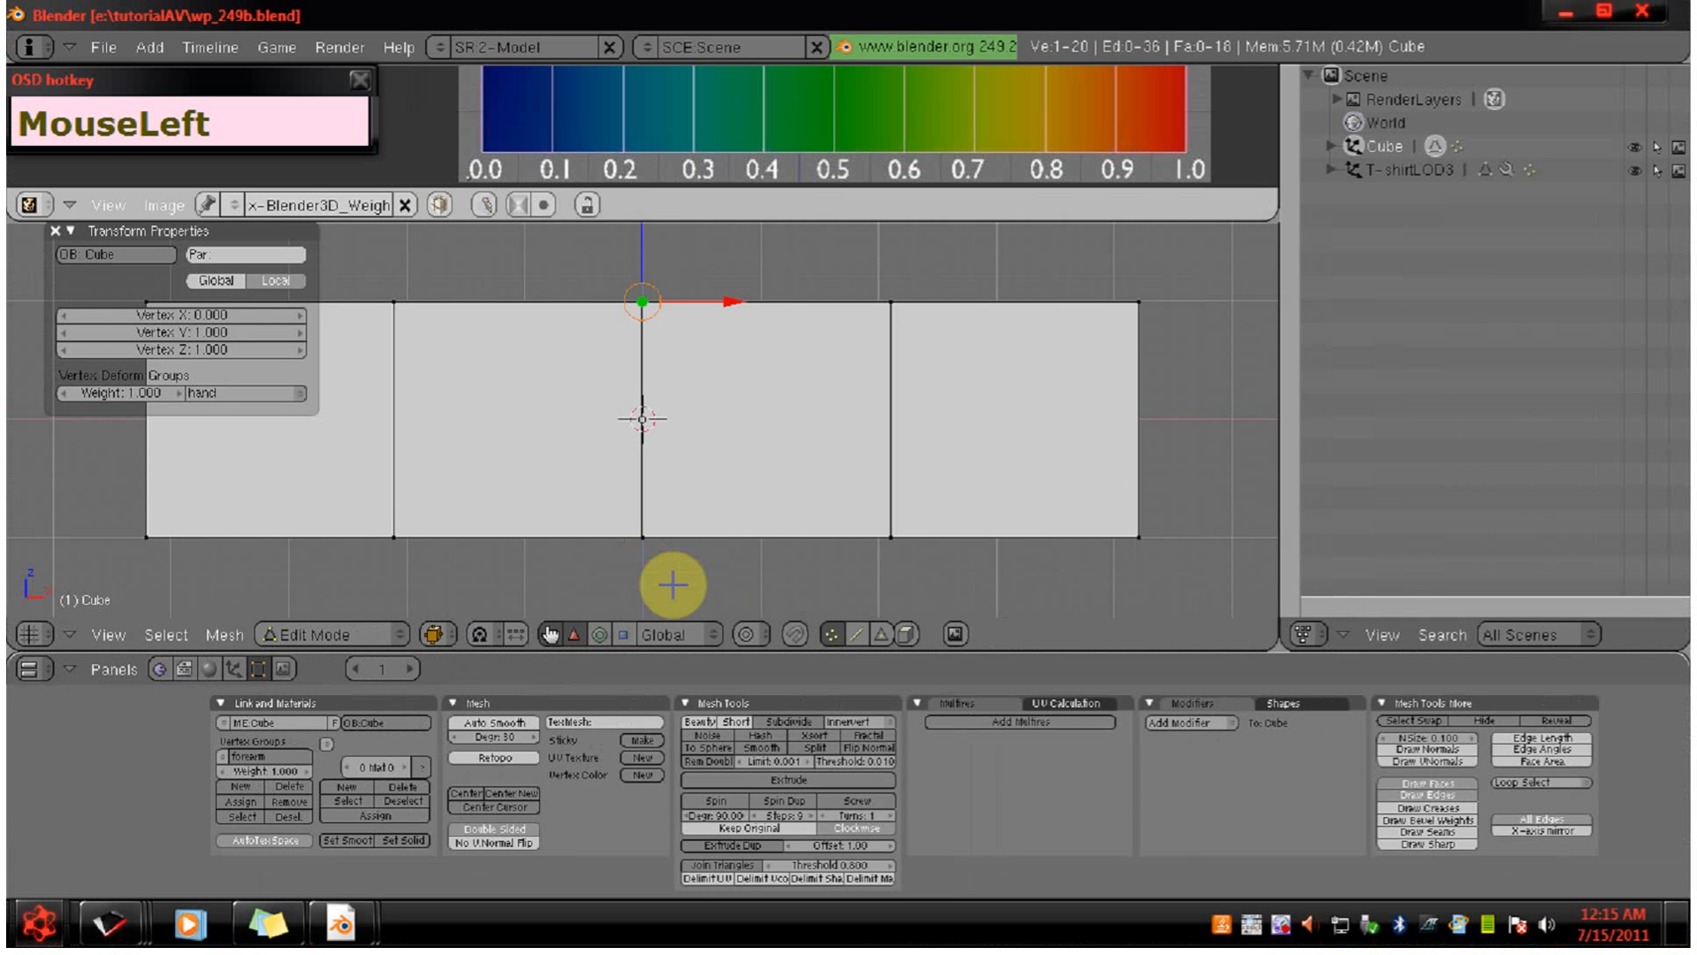
{"action": "key", "text": "a"}
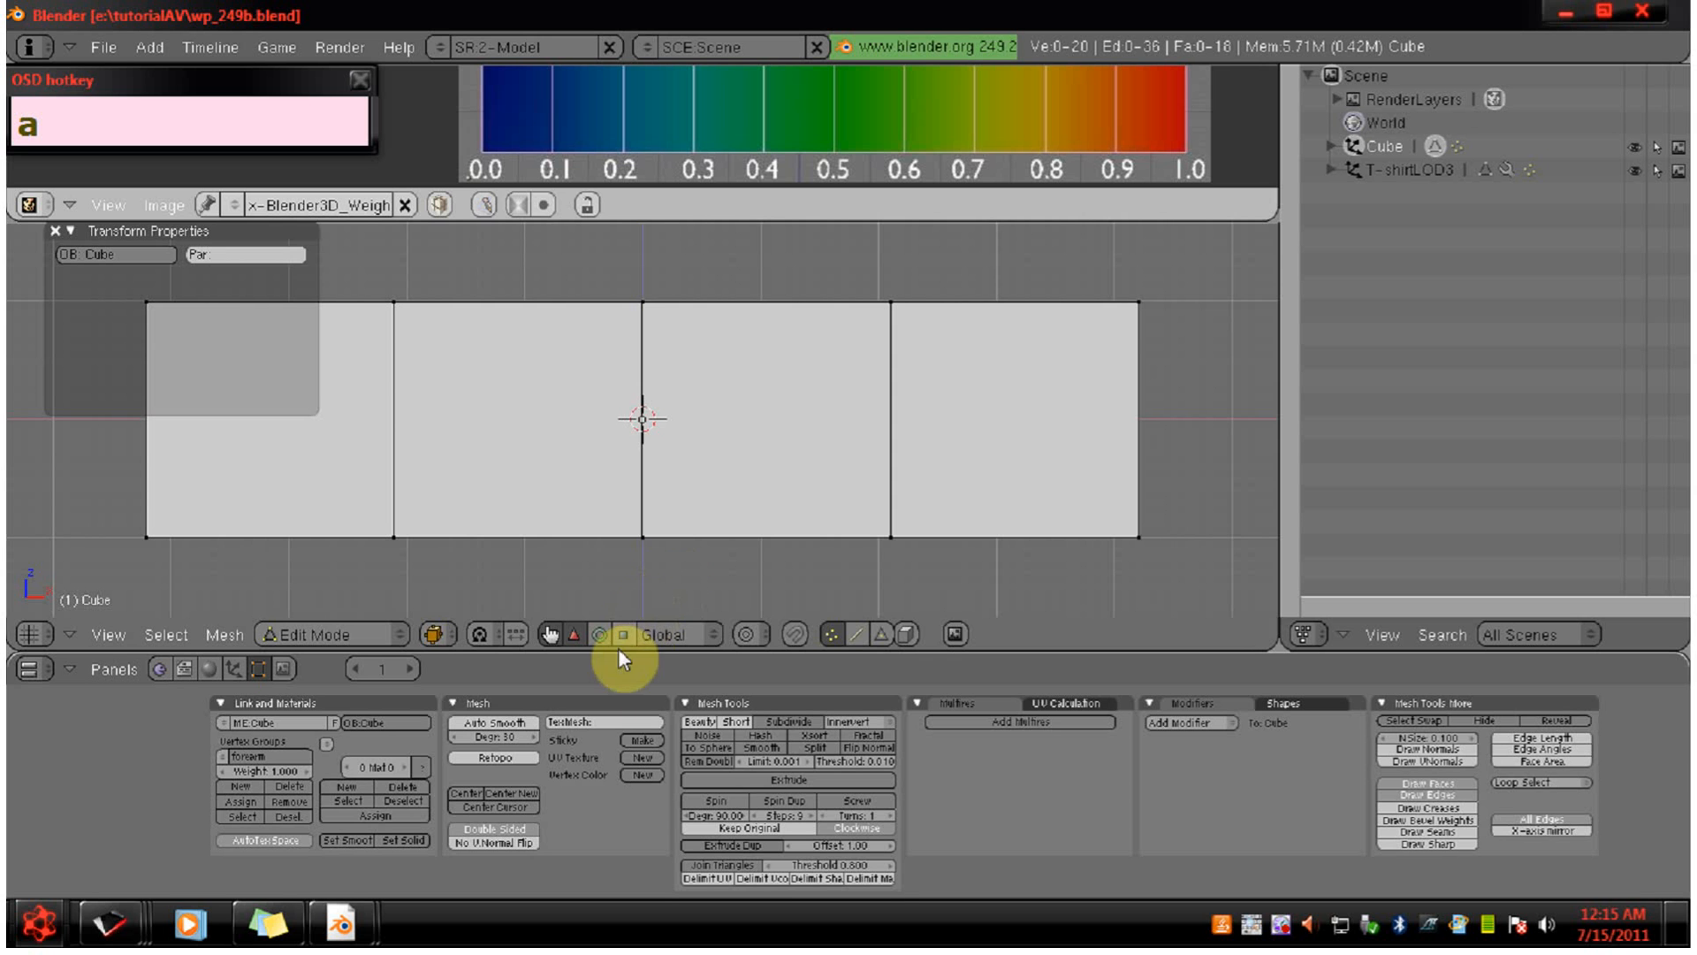
Run the mesh cleanup script on the block with WeightNormalize enabled and the free vertices option turned off.
{"action": "left_click_drag", "start_coordinate": [486, 654], "coordinate": [339, 836]}
{"action": "left_click", "coordinate": [231, 714]}
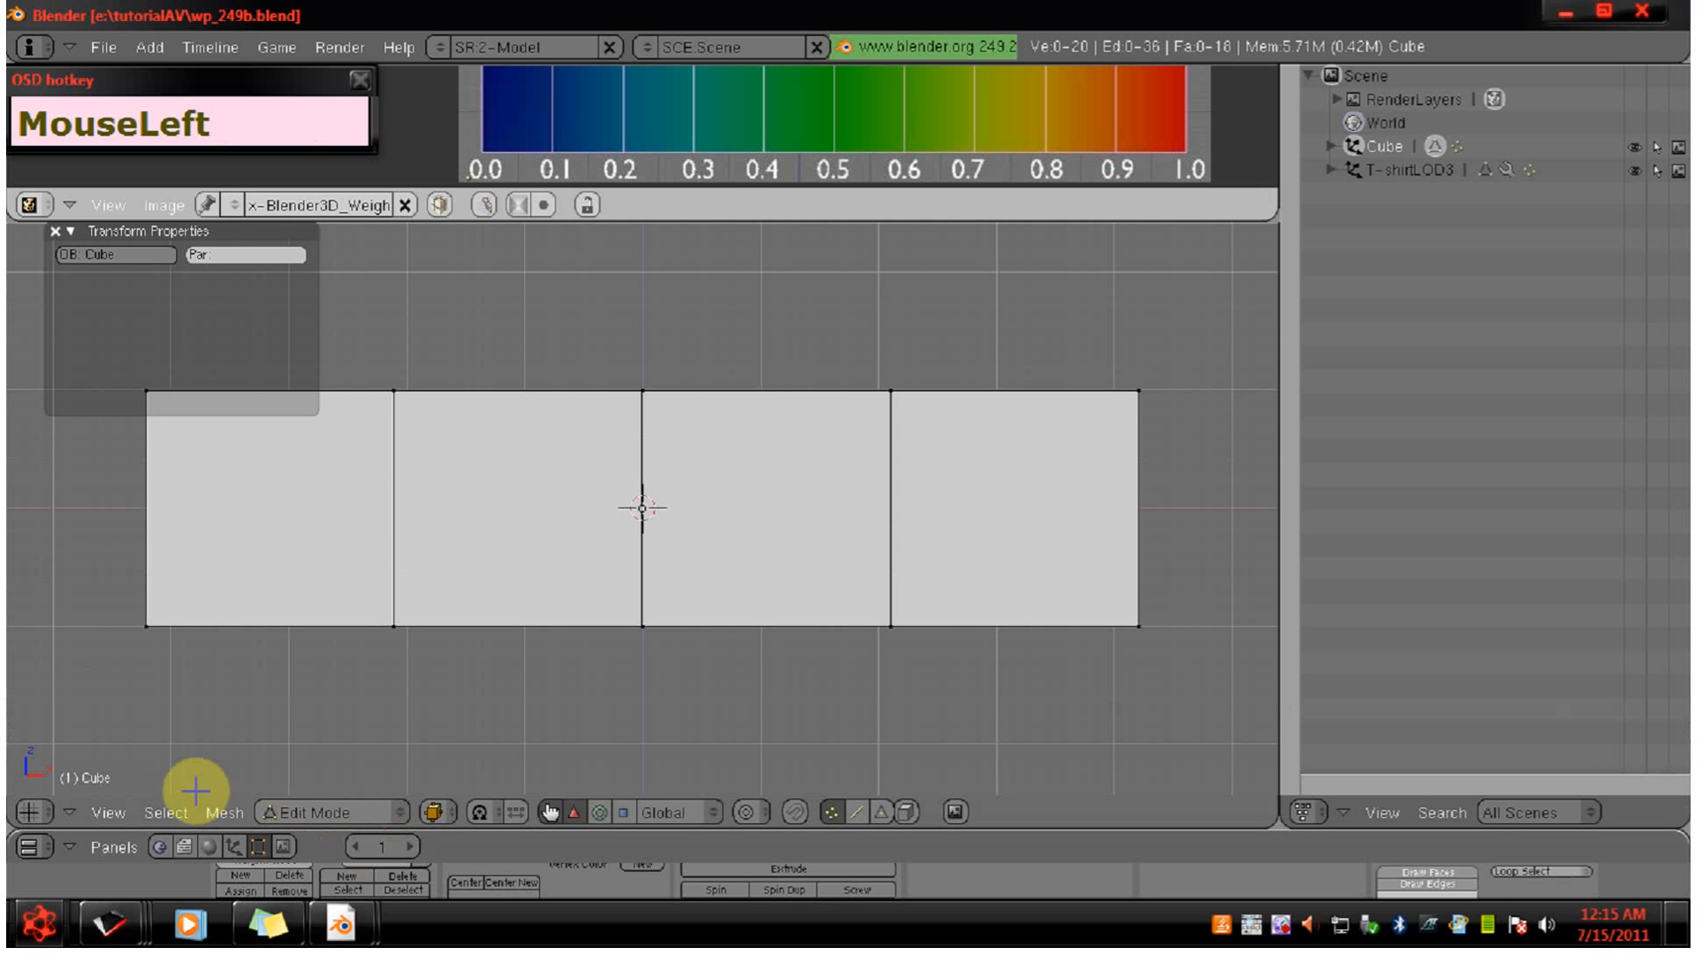
{"action": "left_click", "coordinate": [224, 811]}
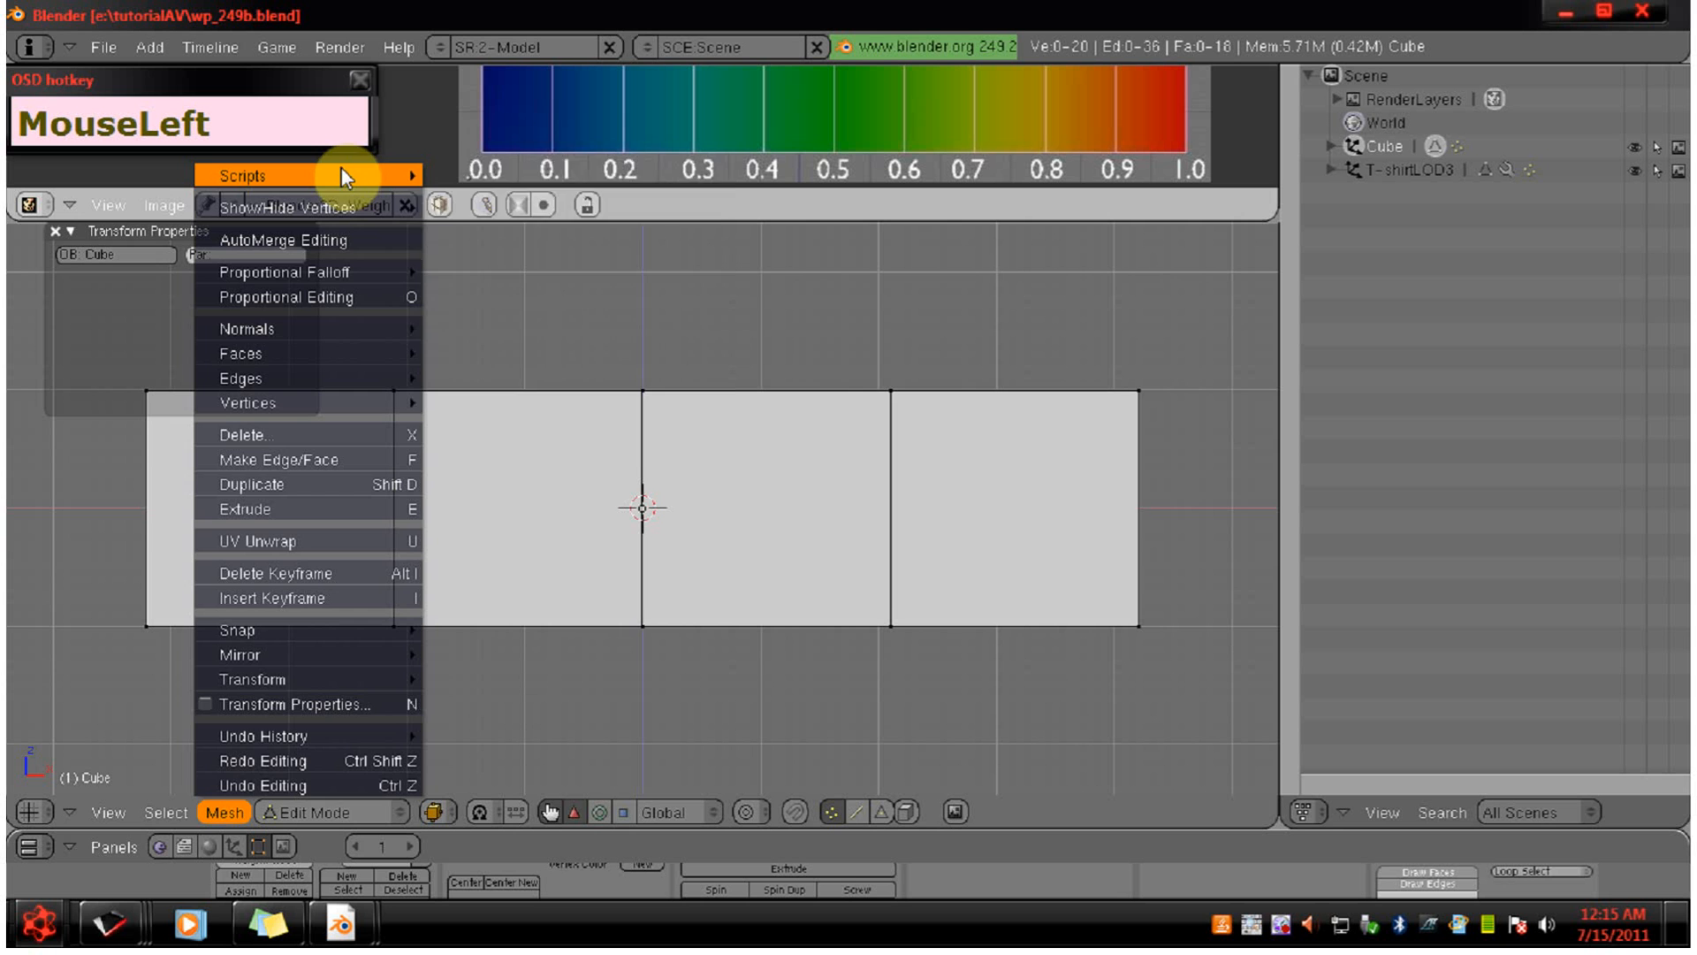
{"action": "mouse_move", "coordinate": [343, 175]}
{"action": "left_click", "coordinate": [517, 201]}
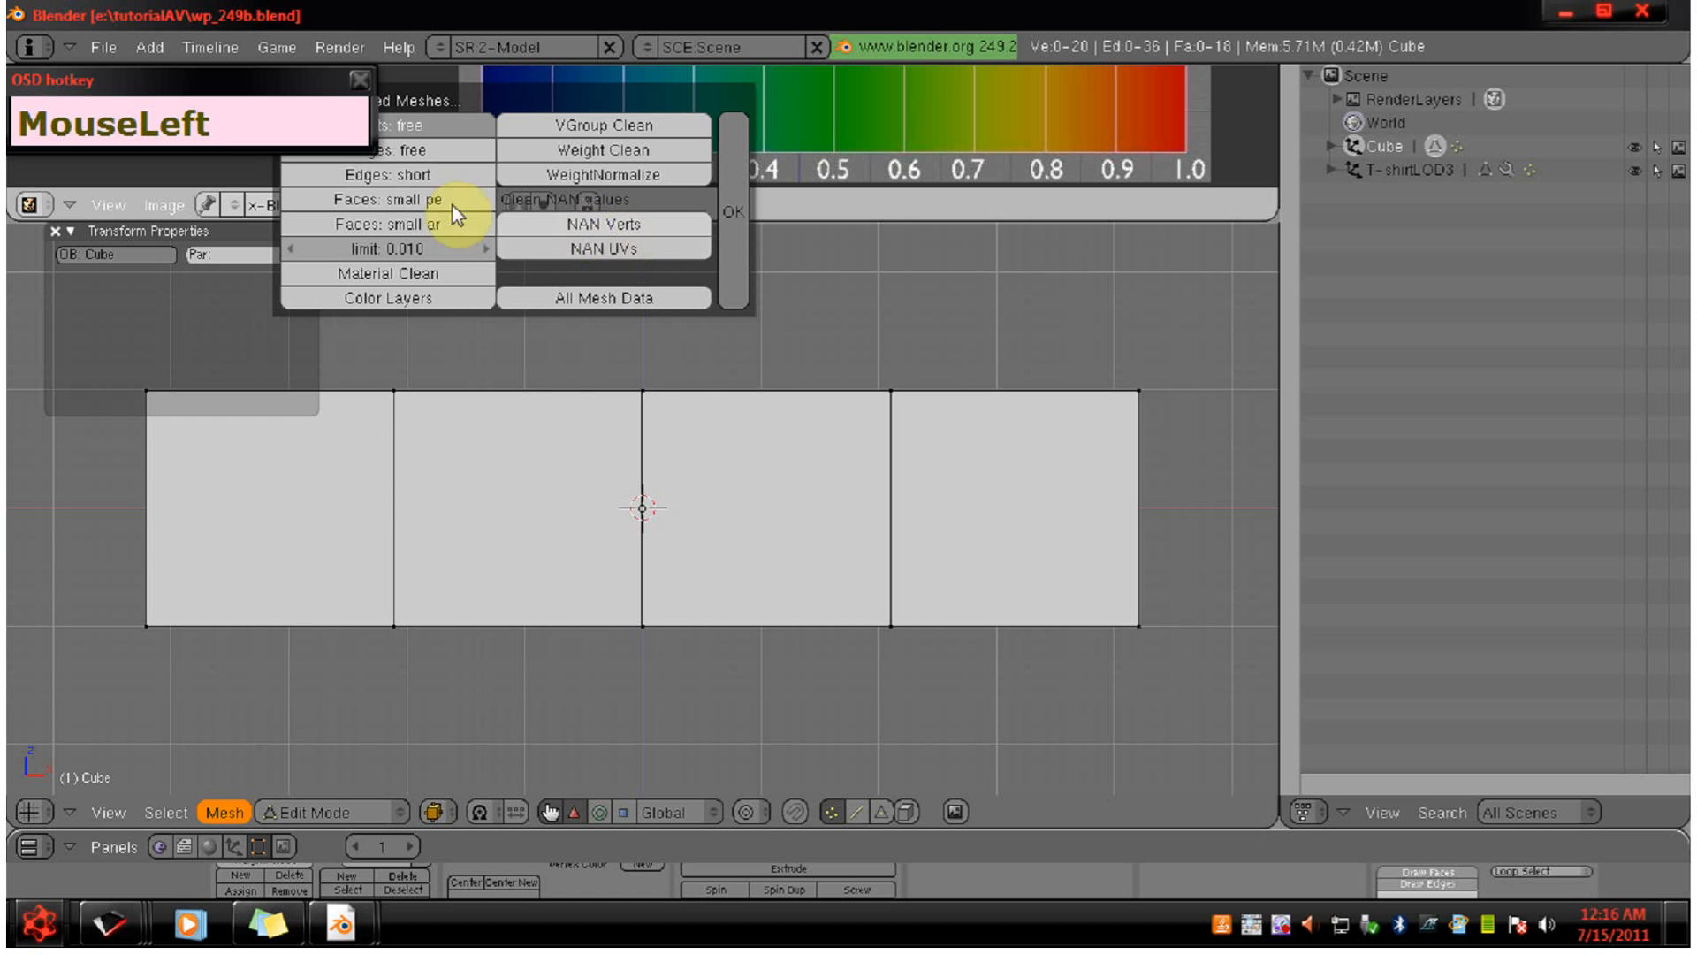
{"action": "left_click", "coordinate": [449, 97]}
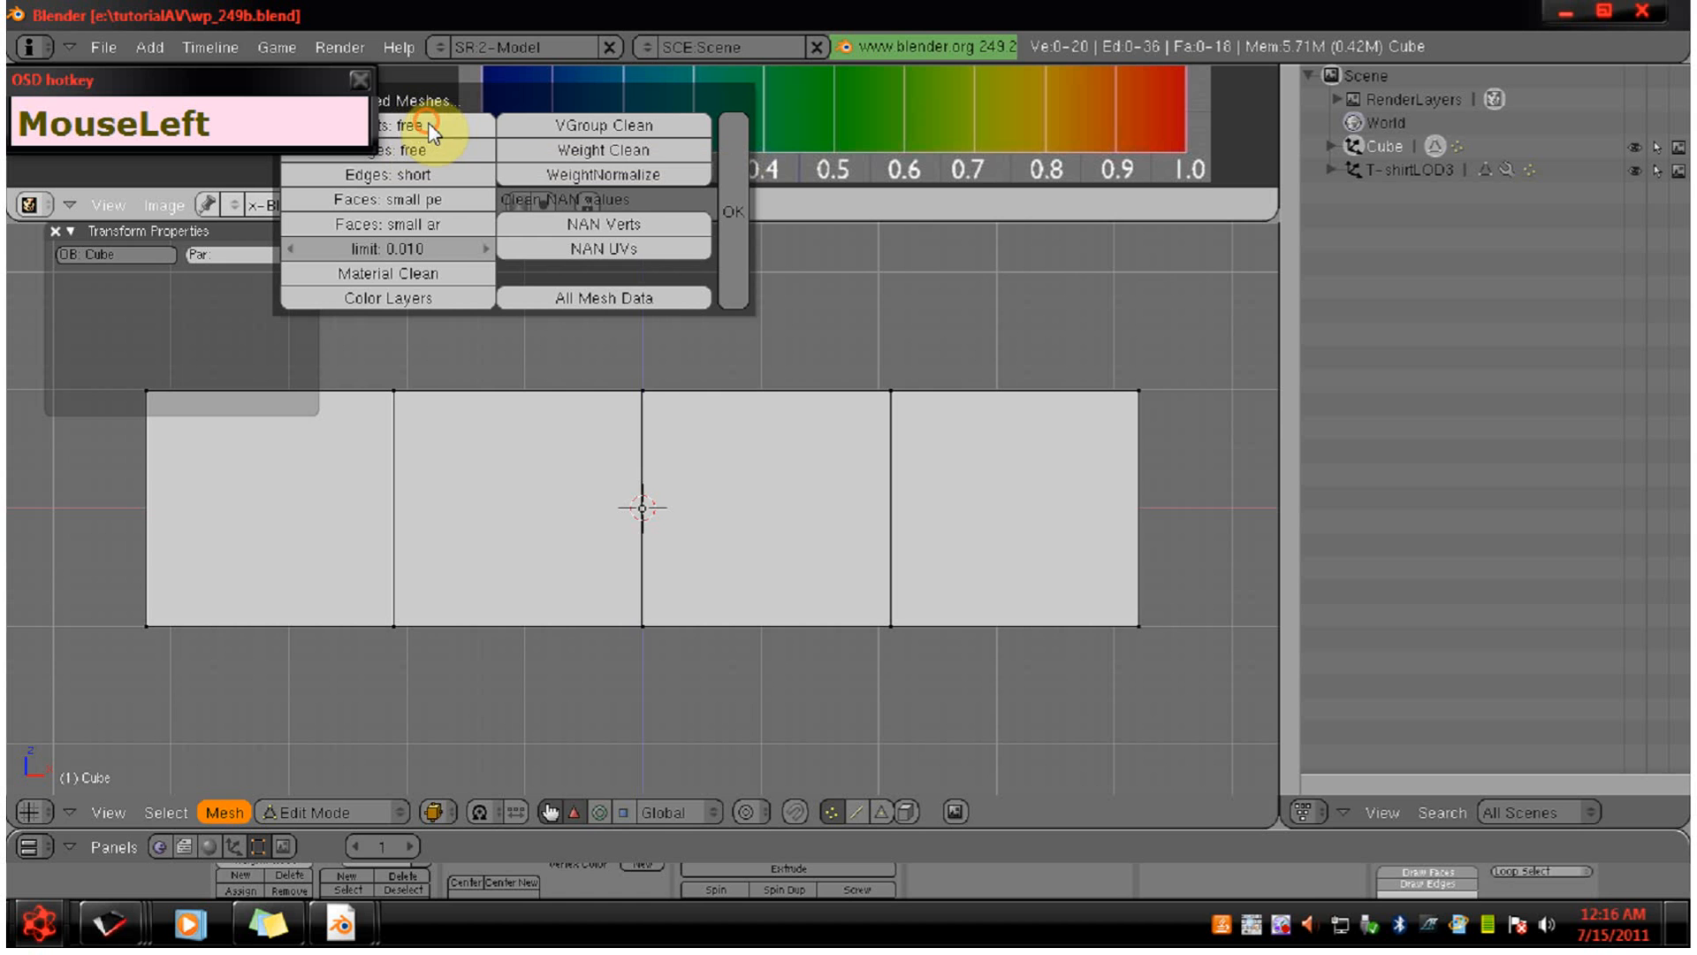
{"action": "left_click", "coordinate": [613, 173]}
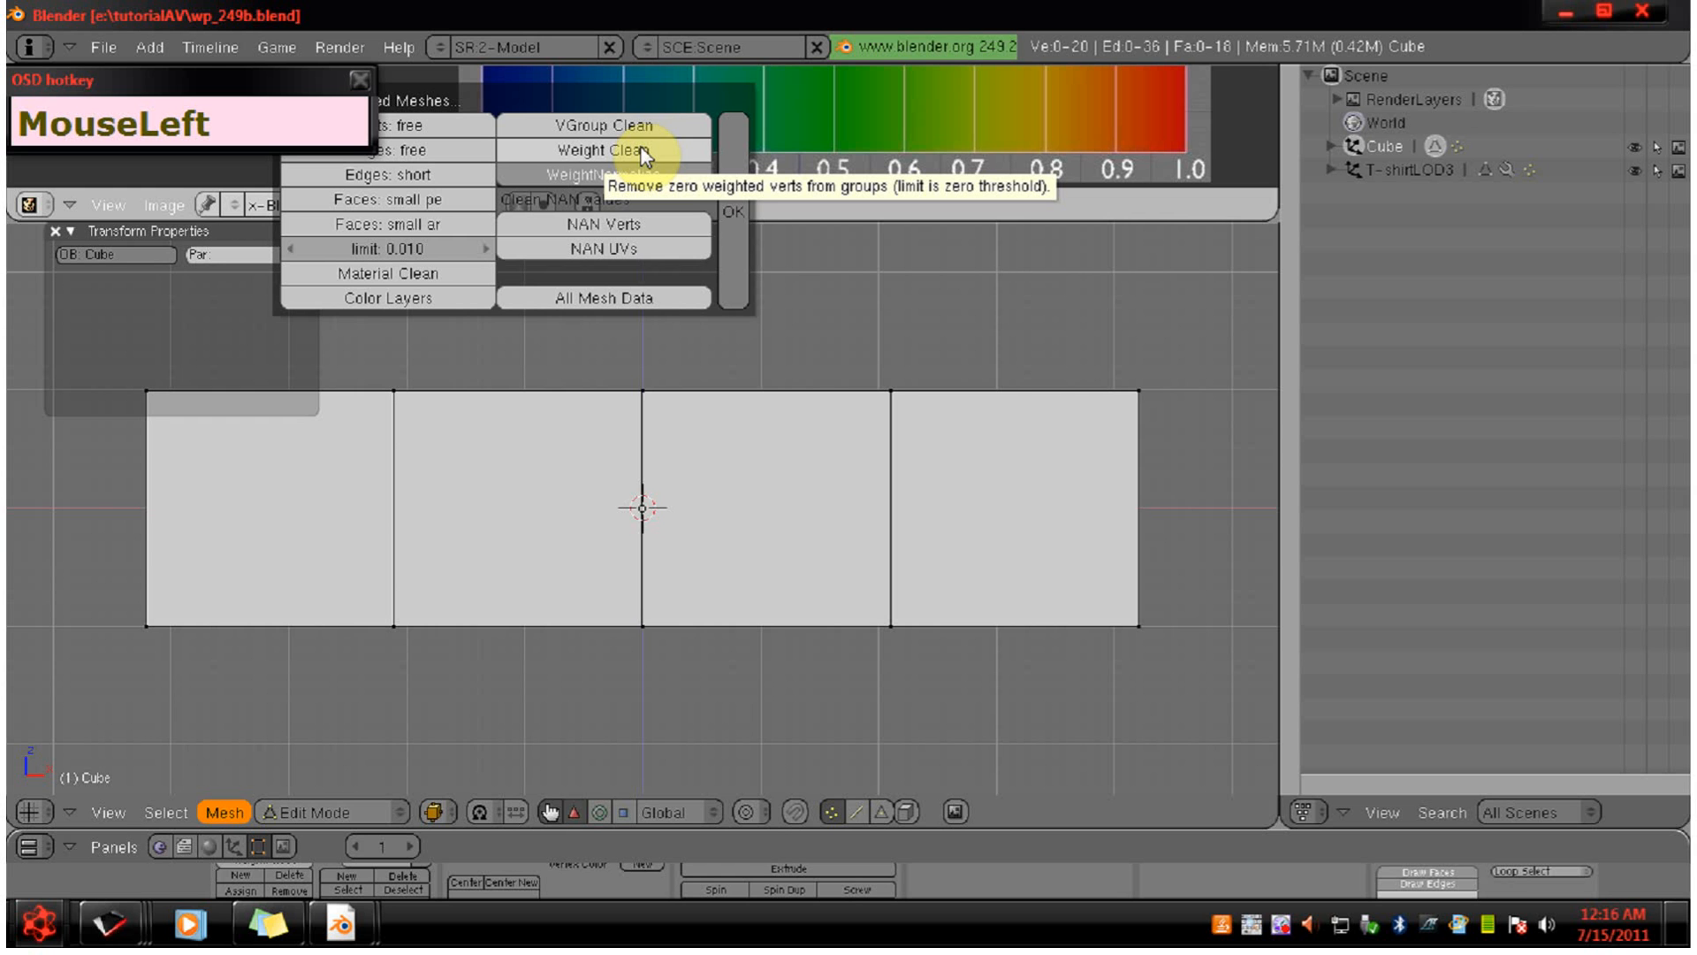
{"action": "left_click", "coordinate": [737, 221]}
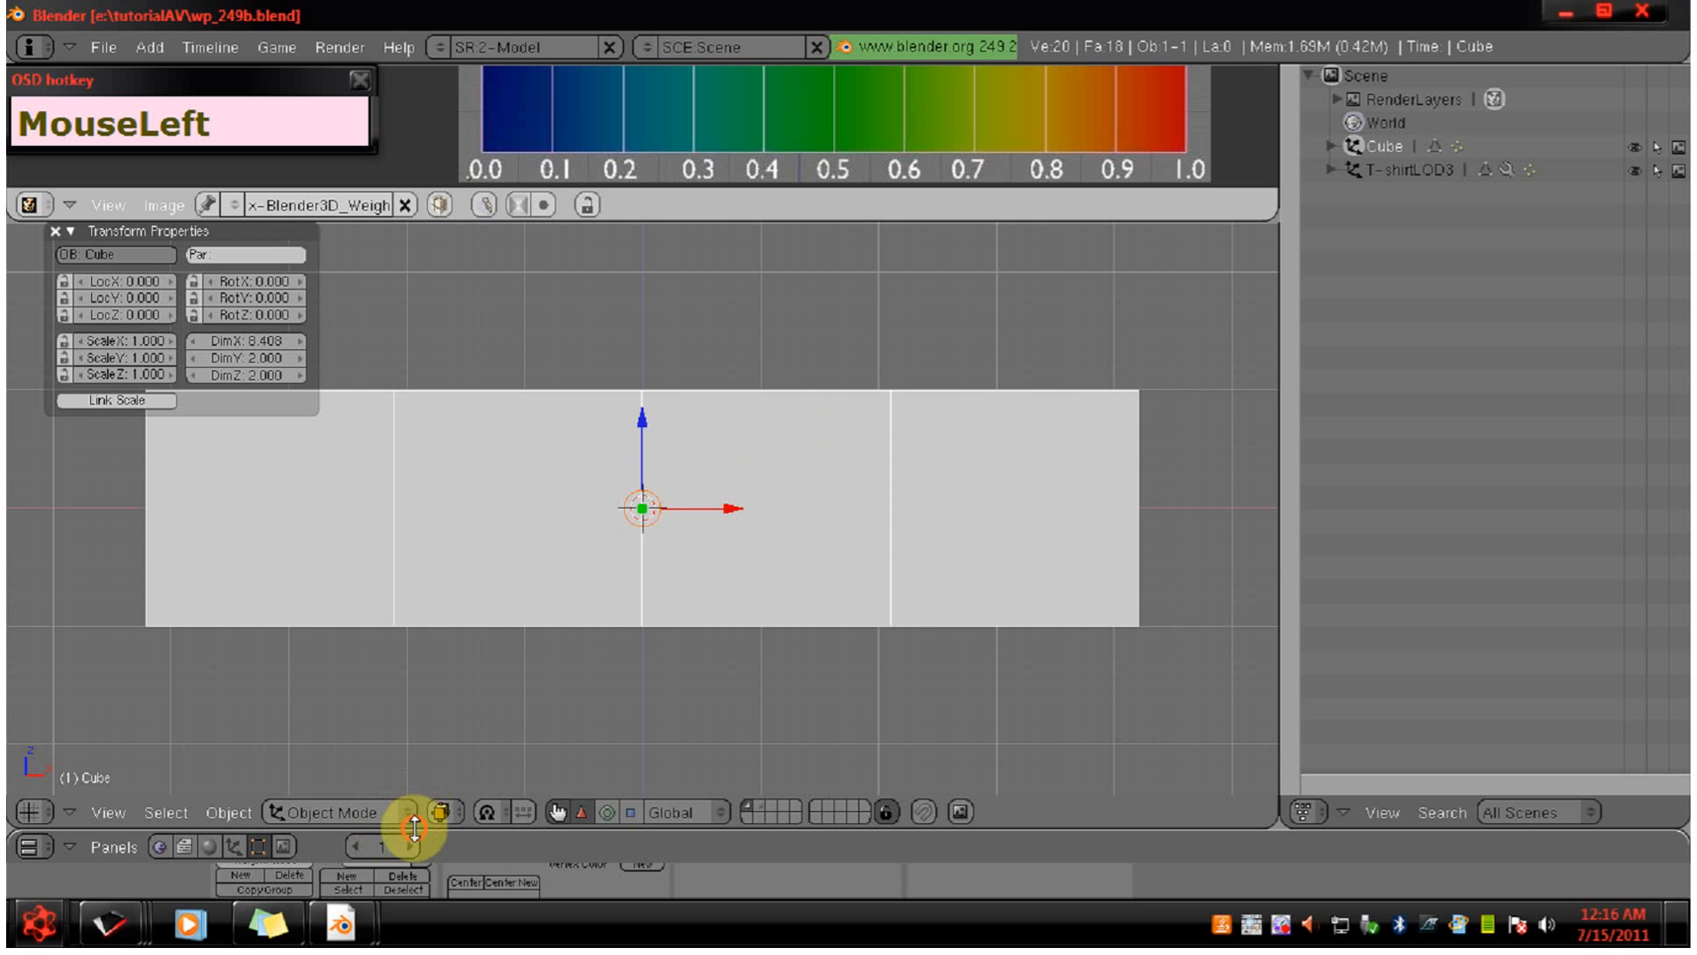
Examine the block's normalized forearm and hand weights in Weight Paint mode.
{"action": "left_click_drag", "start_coordinate": [414, 829], "coordinate": [414, 655]}
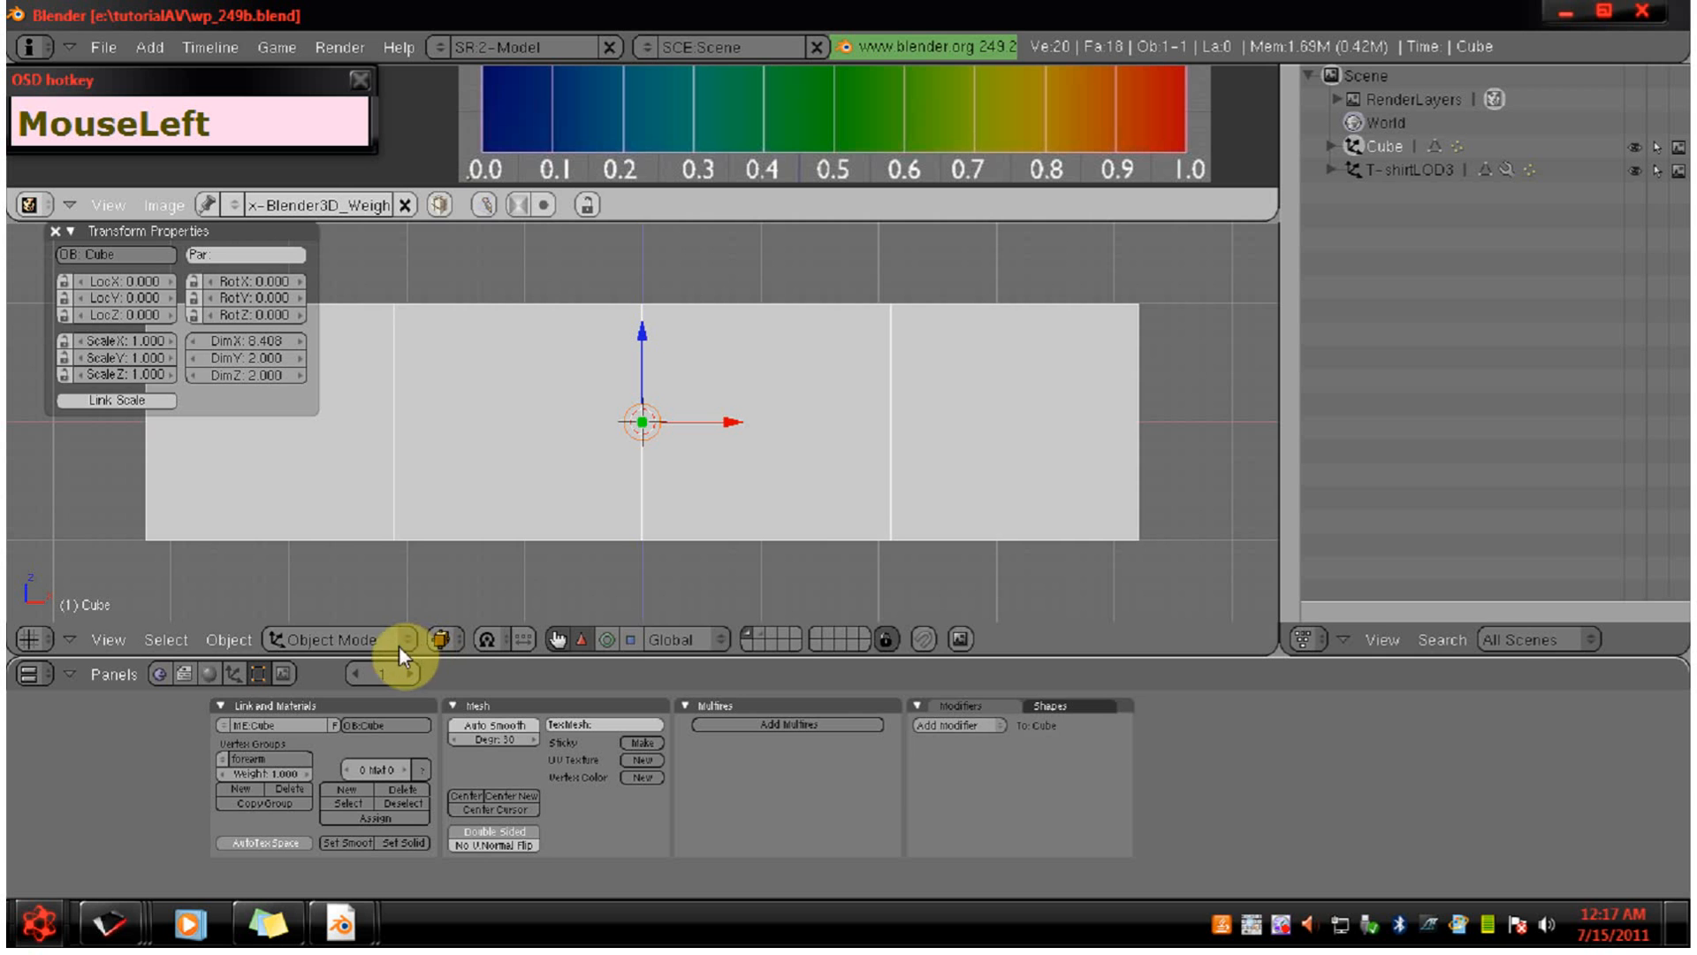
{"action": "left_click", "coordinate": [397, 641]}
{"action": "left_click", "coordinate": [341, 491]}
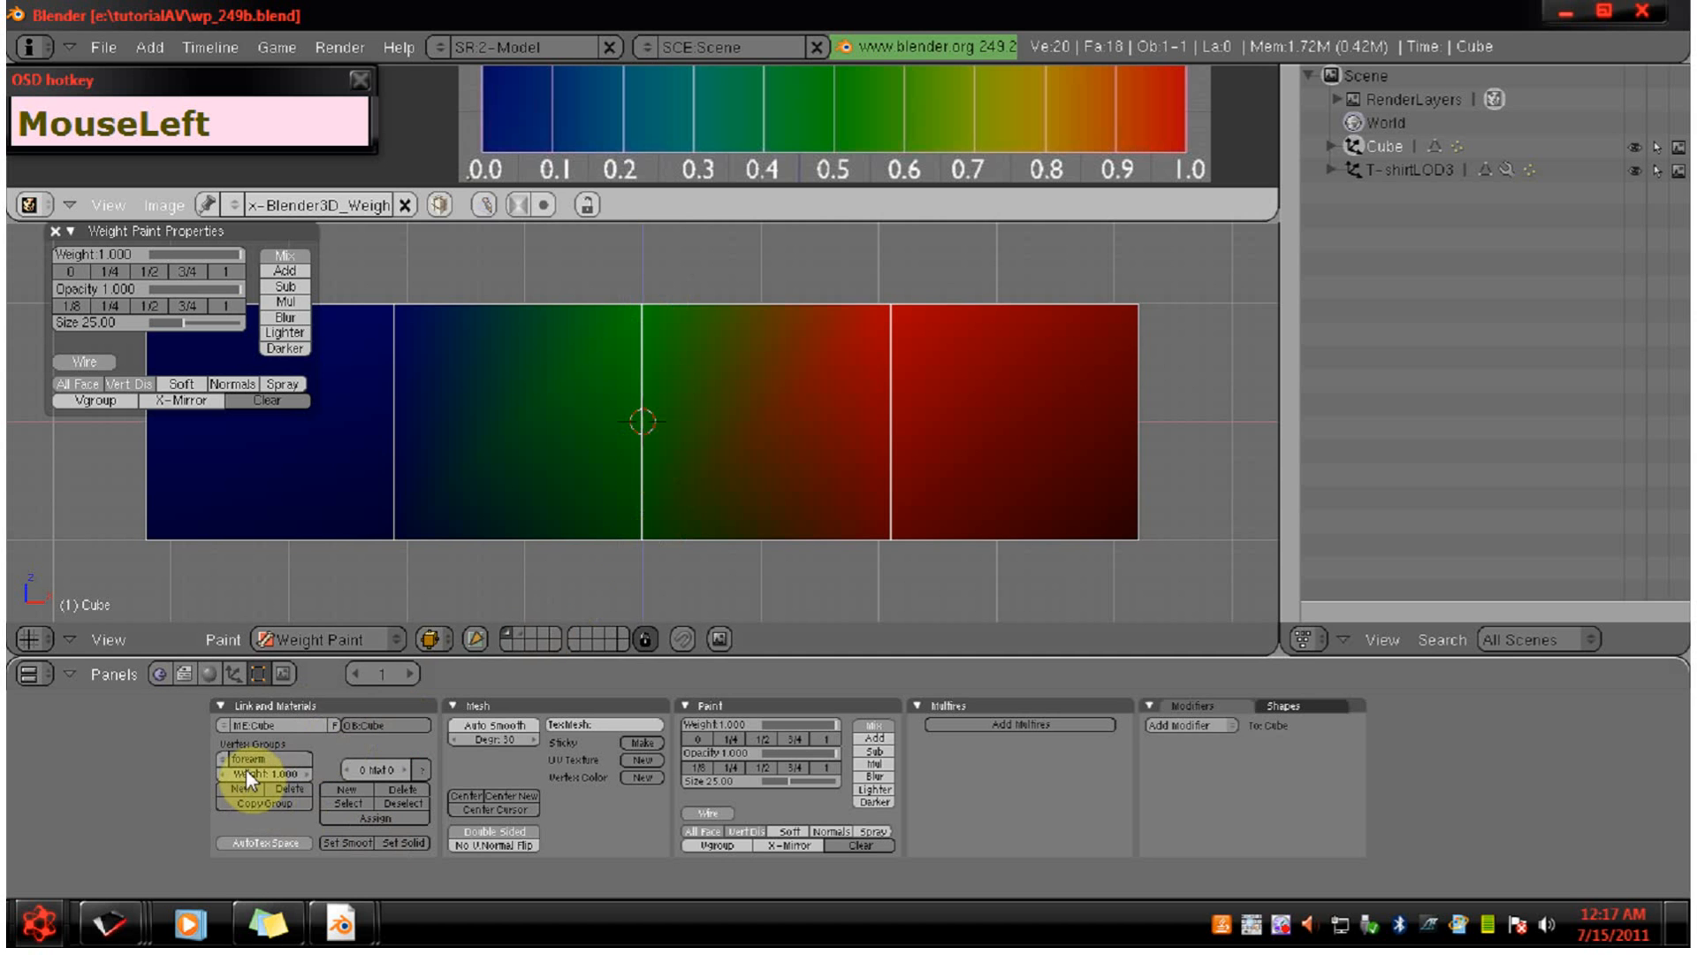
{"action": "left_click", "coordinate": [224, 757]}
{"action": "left_click", "coordinate": [232, 735]}
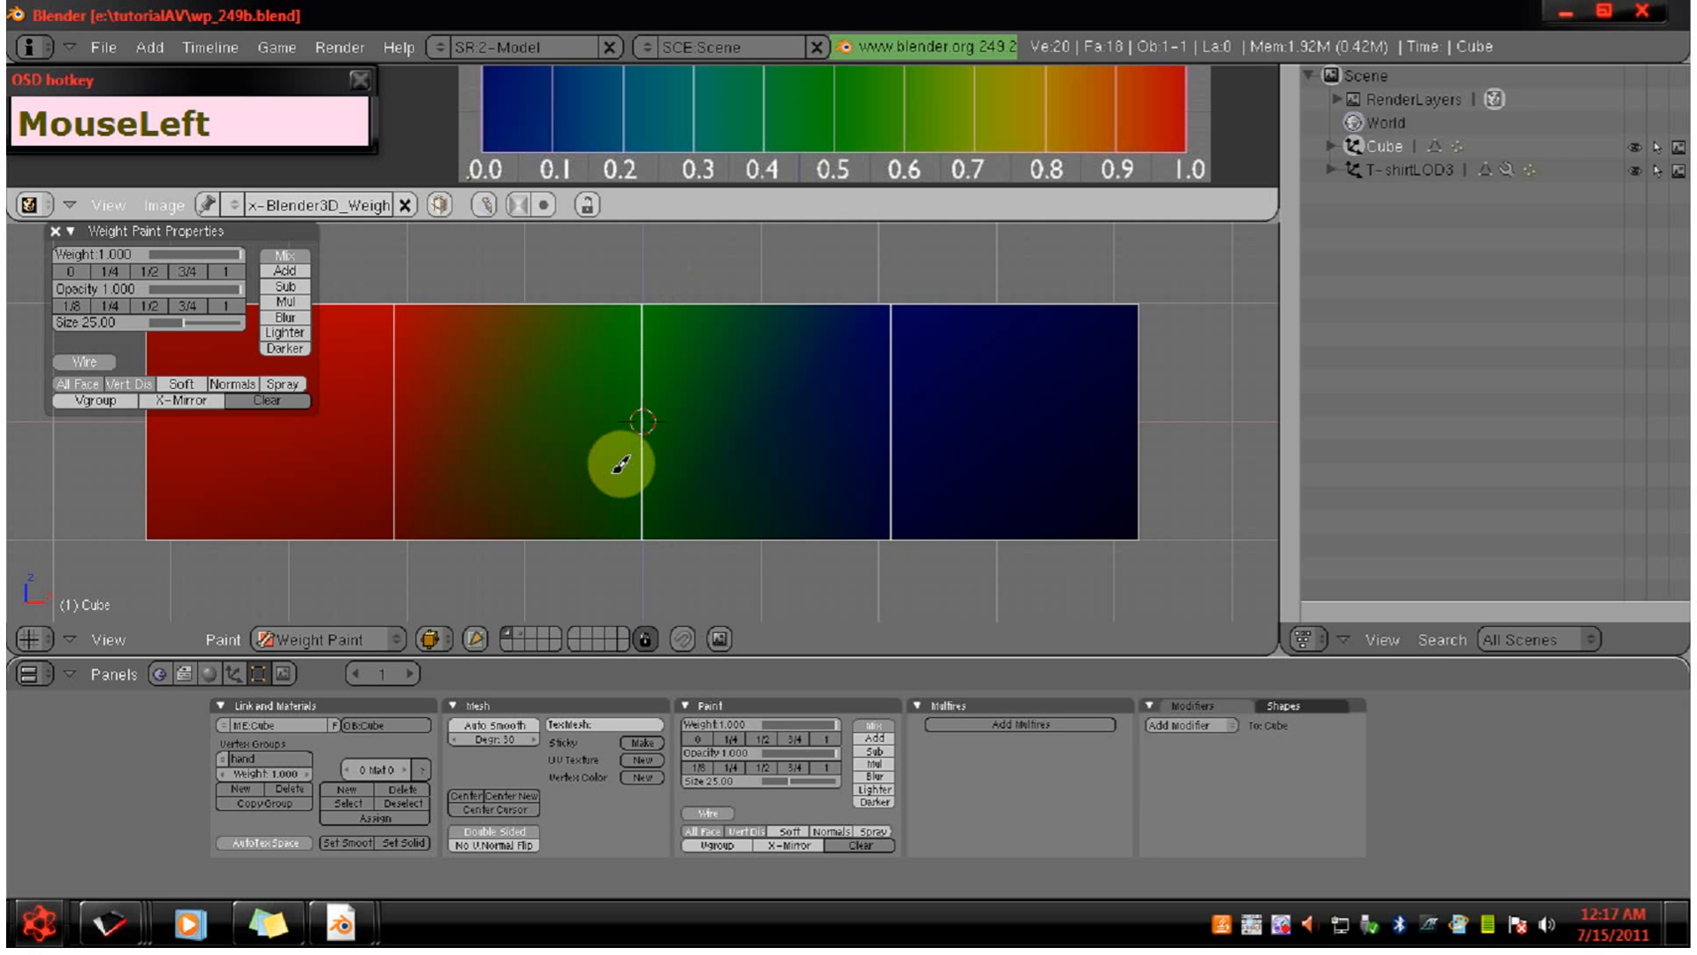
In Edit Mode, select the upper middle vertex and examine its hand and forearm deform group weights.
{"action": "left_click", "coordinate": [368, 637]}
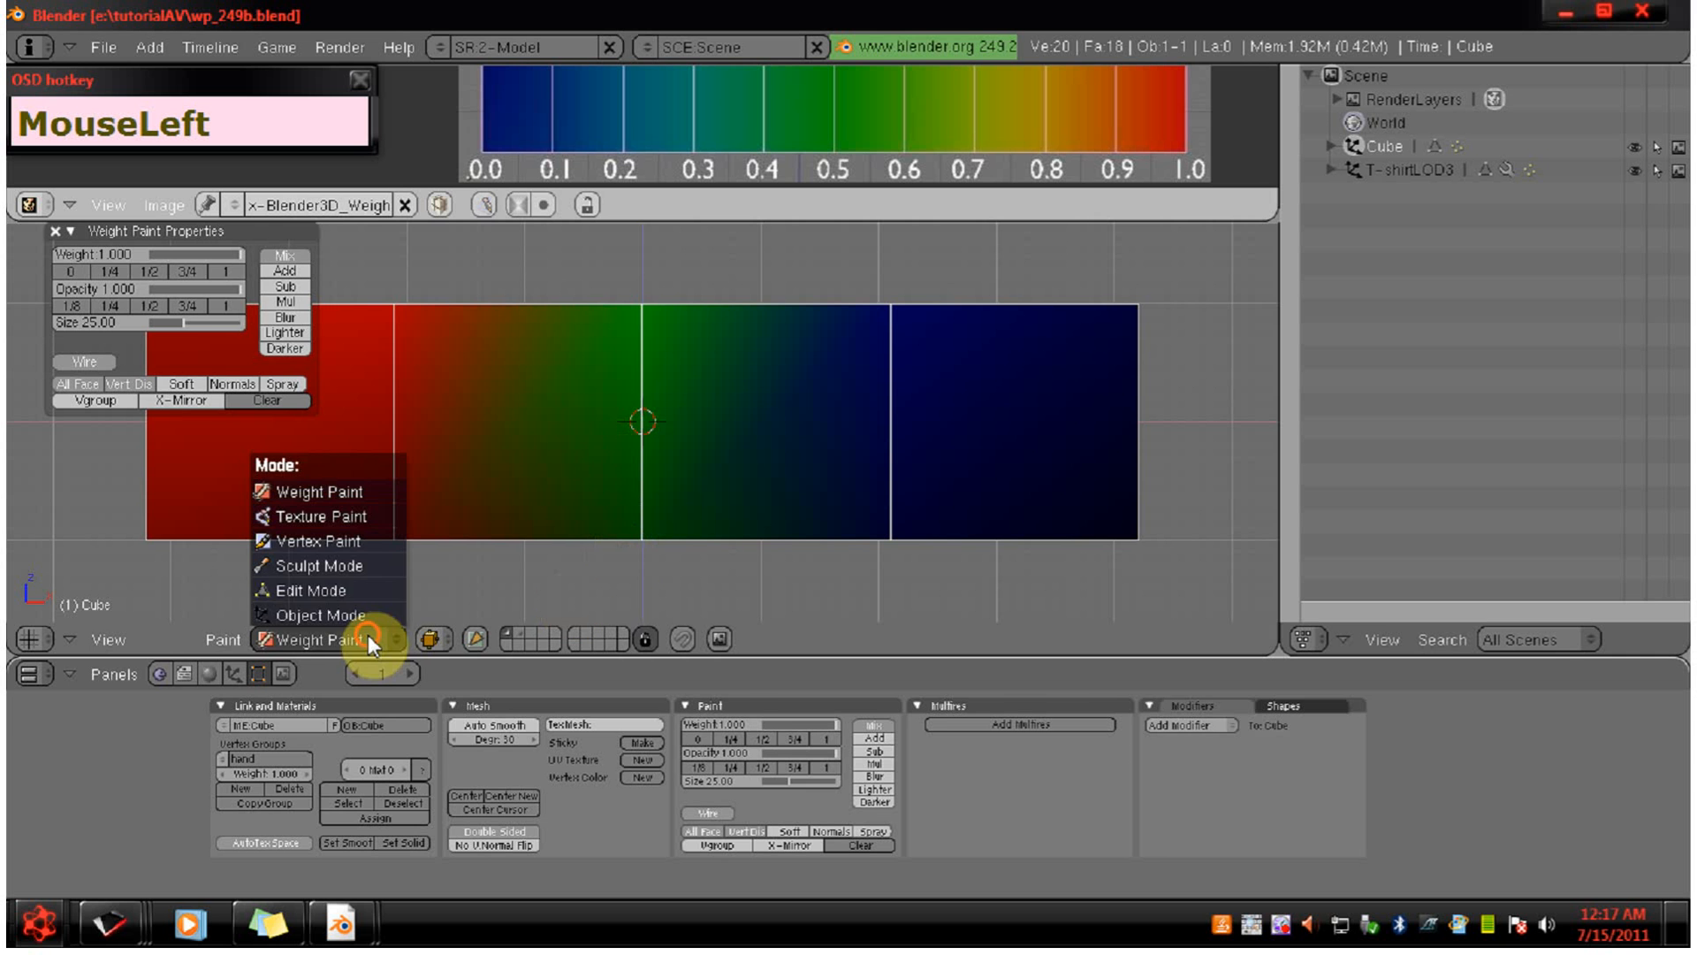
{"action": "left_click", "coordinate": [347, 591]}
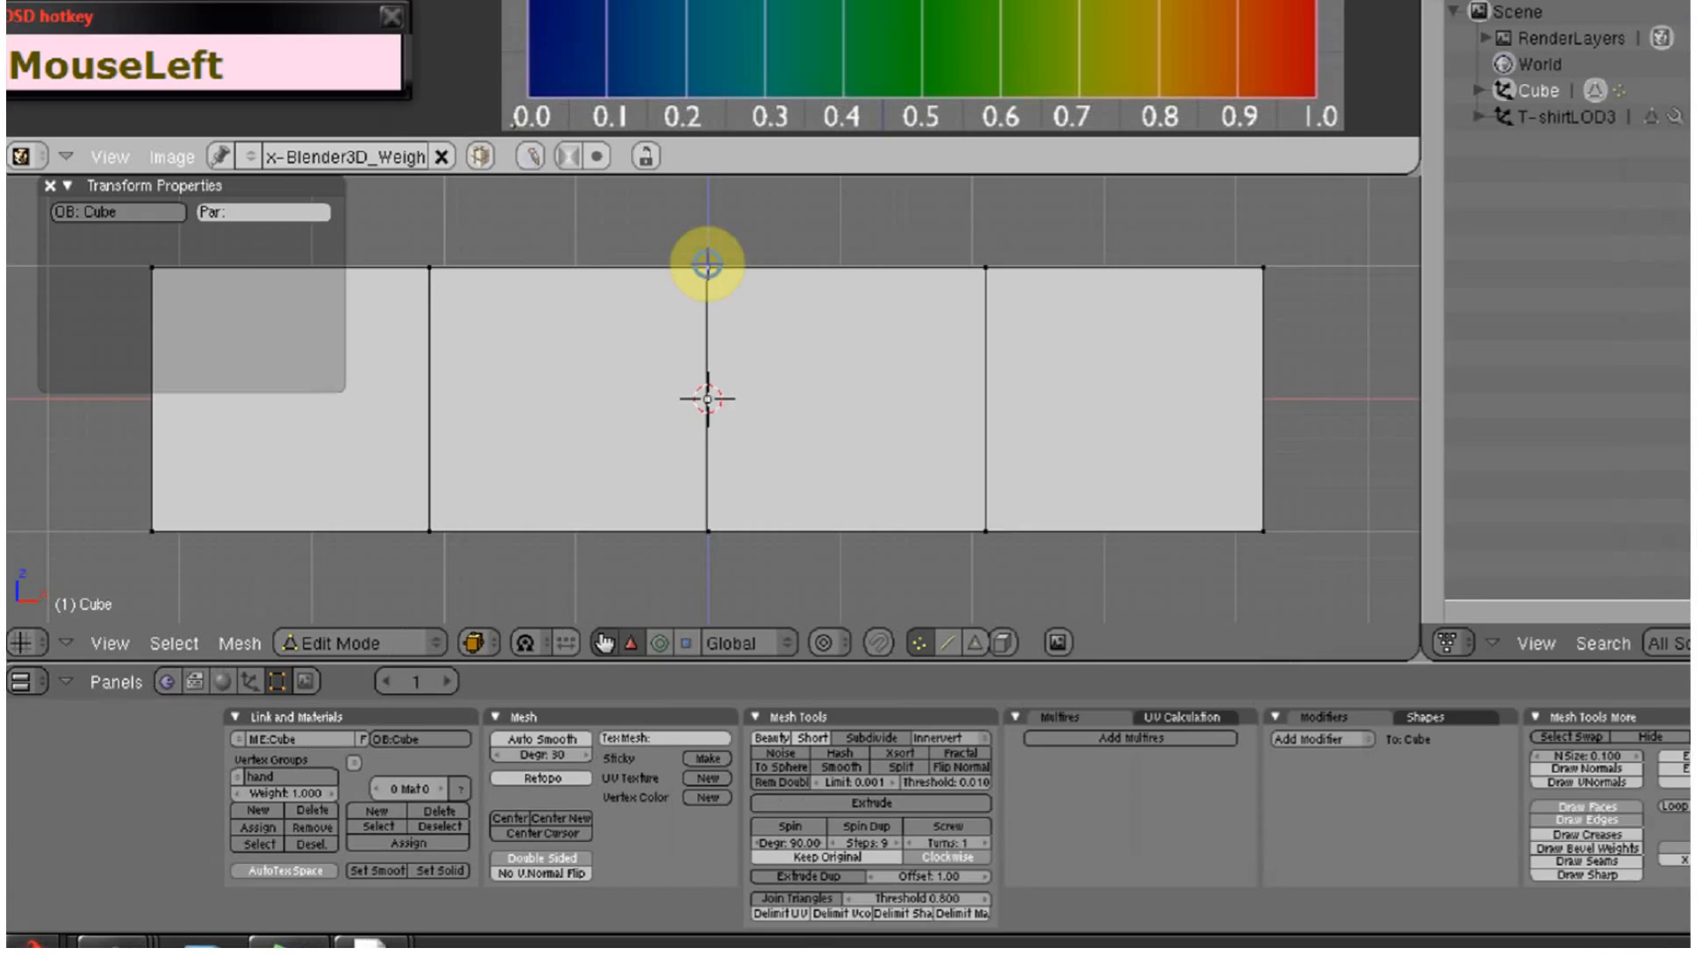
{"action": "right_click", "coordinate": [707, 264]}
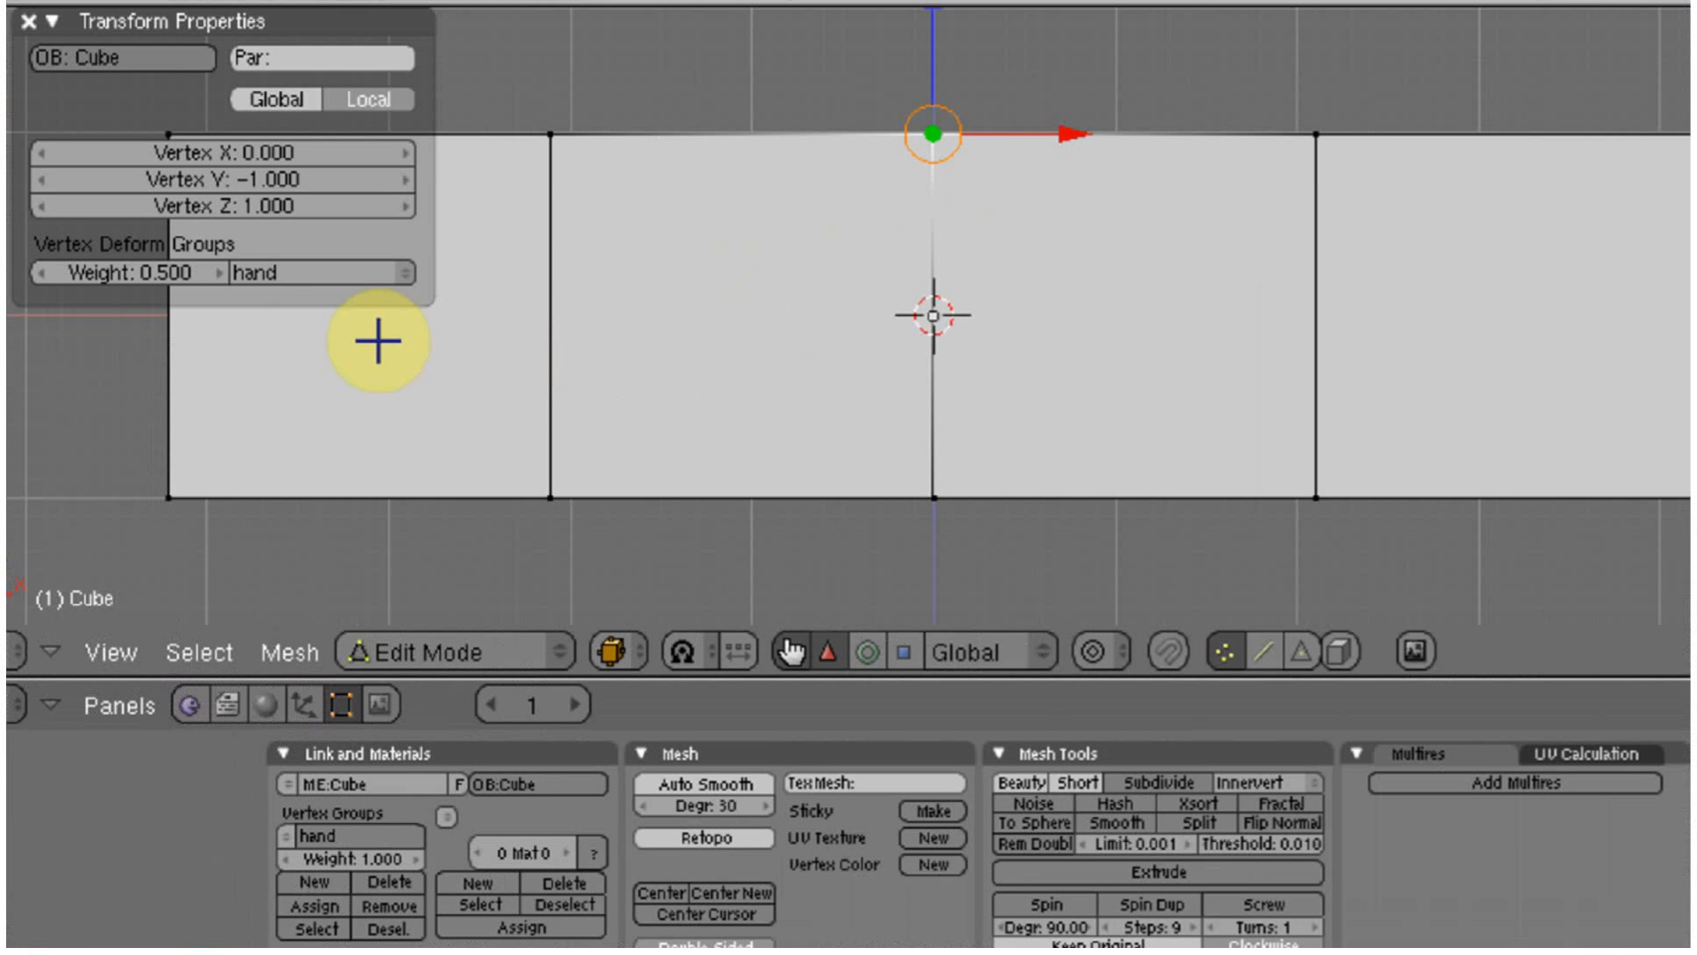
{"action": "left_click", "coordinate": [406, 271]}
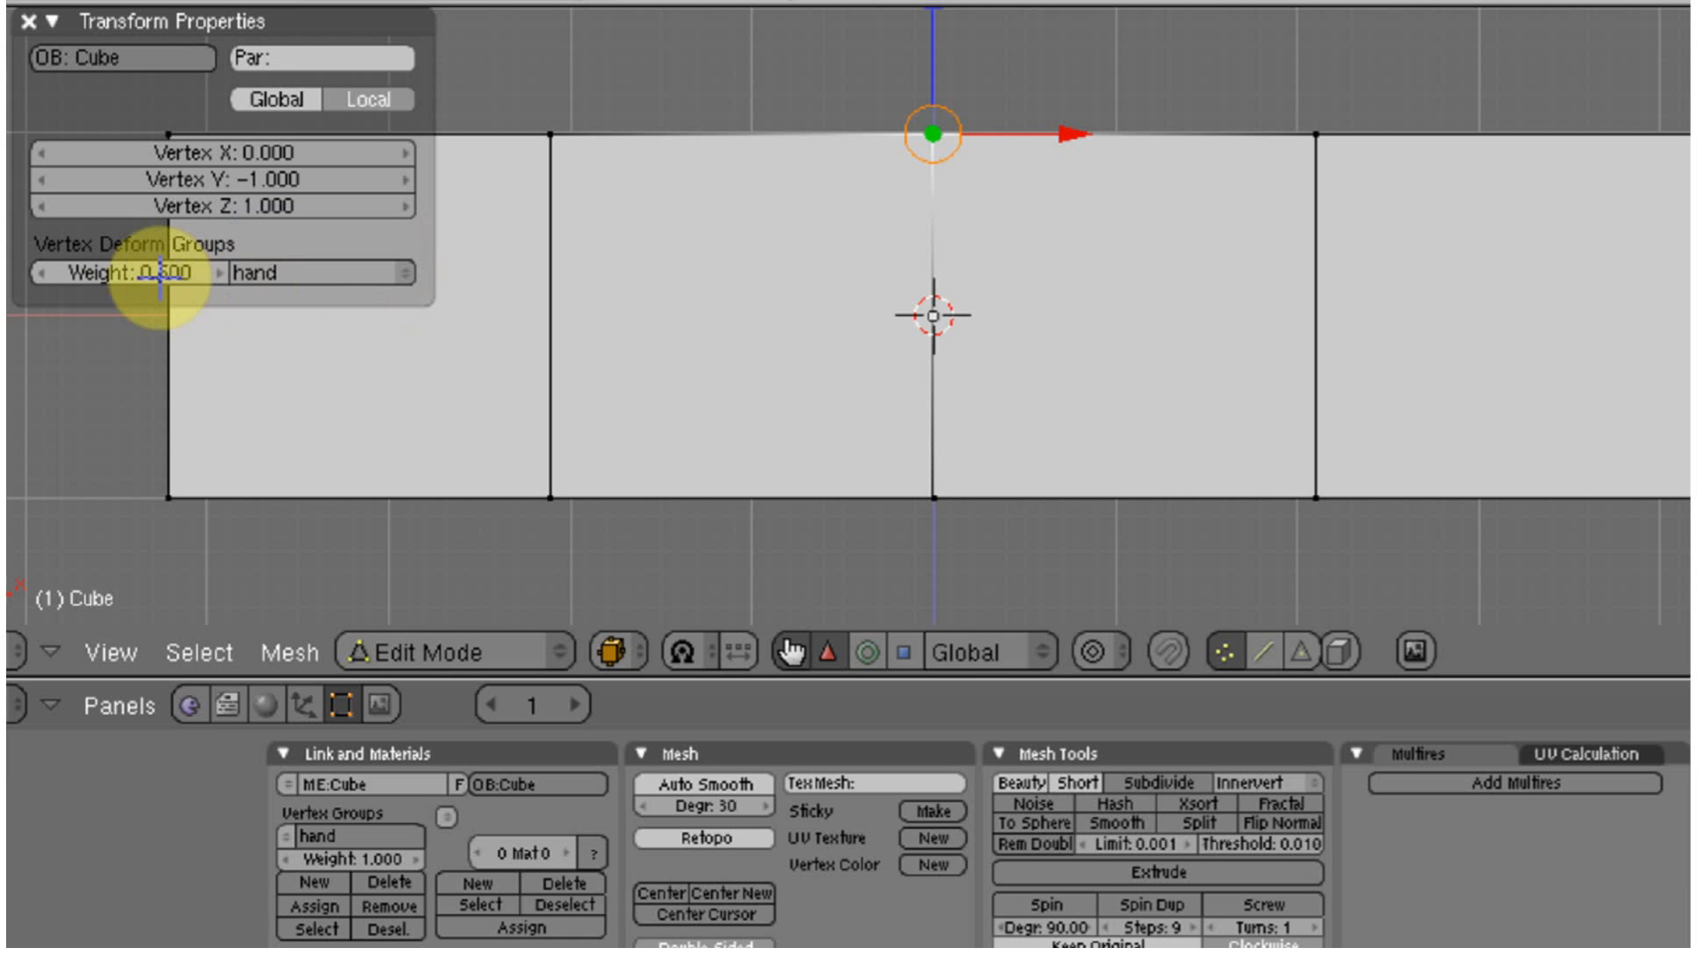
{"action": "left_click", "coordinate": [404, 273]}
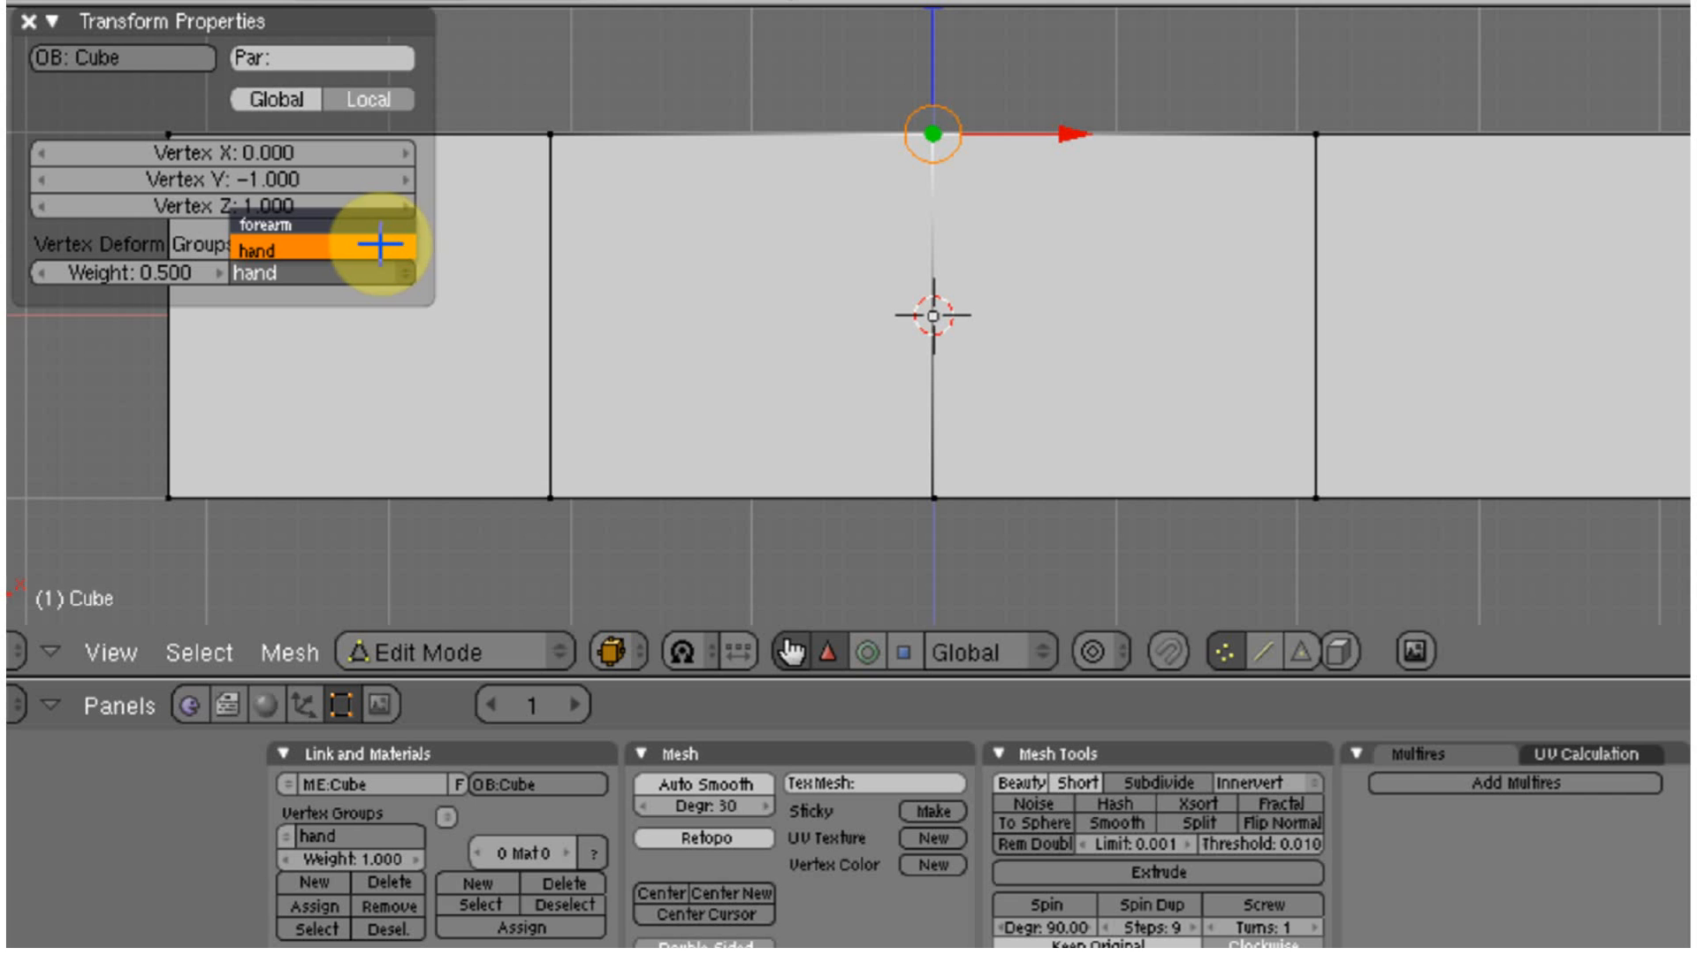
{"action": "left_click", "coordinate": [383, 221]}
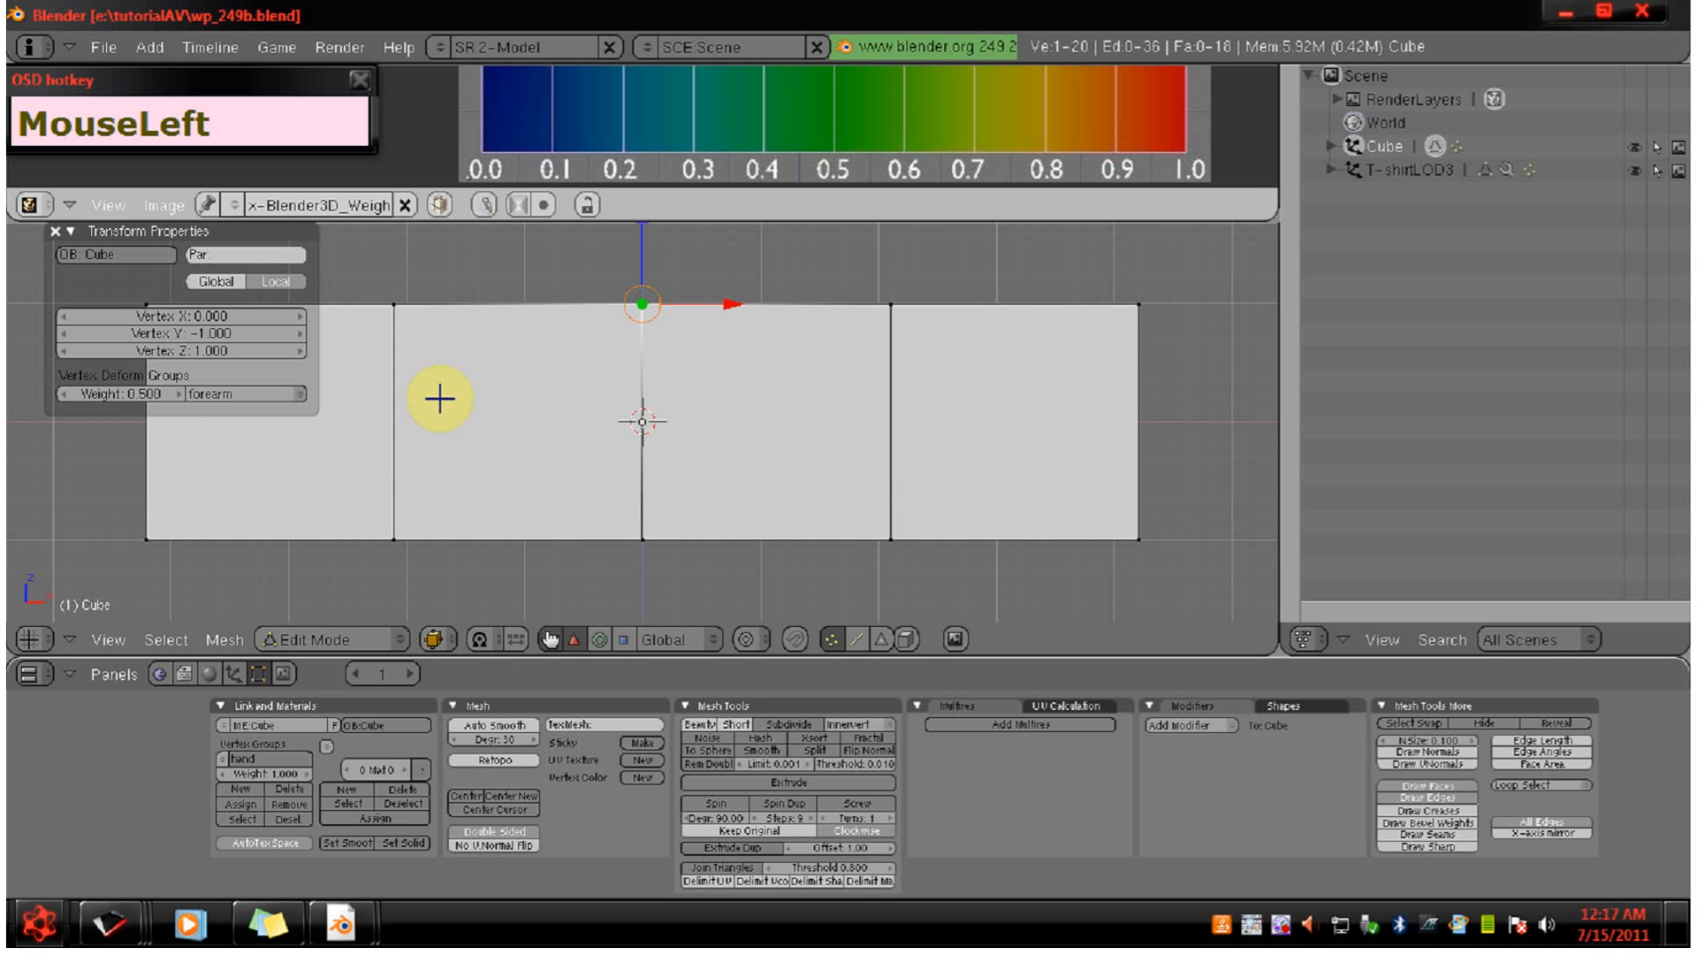
Close the Transform Properties, return to Weight Paint mode and duplicate the hand vertex group.
{"action": "left_click", "coordinate": [55, 232]}
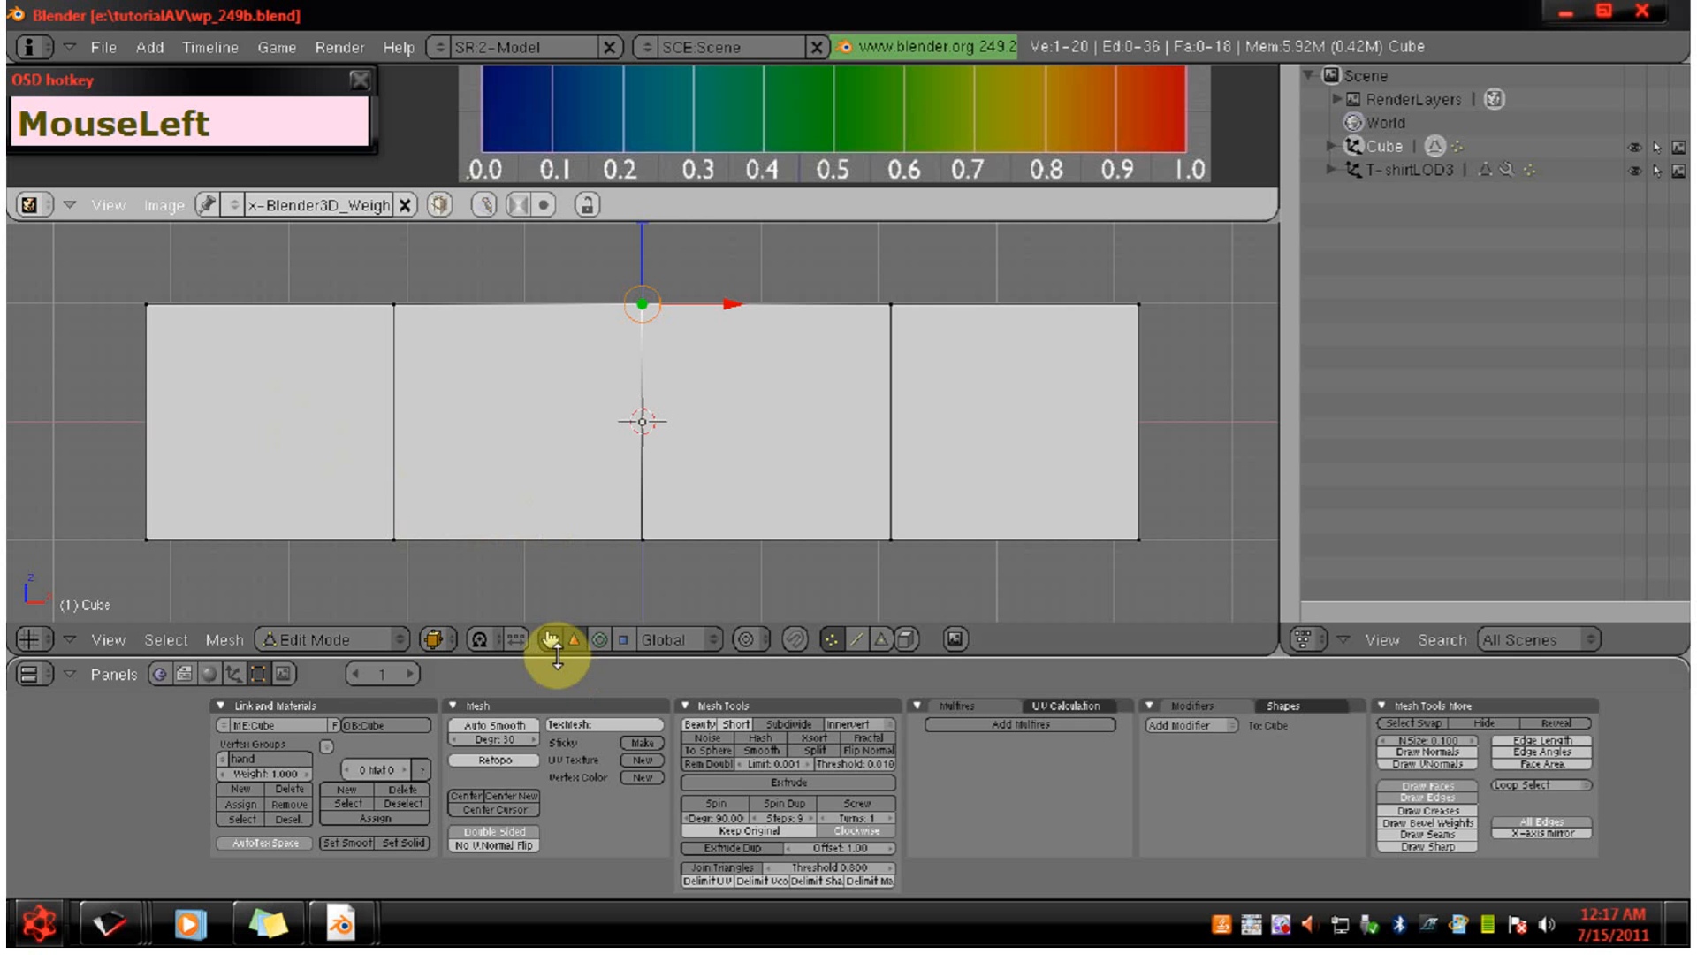
{"action": "left_click_drag", "start_coordinate": [557, 656], "coordinate": [394, 573]}
{"action": "left_click", "coordinate": [386, 570]}
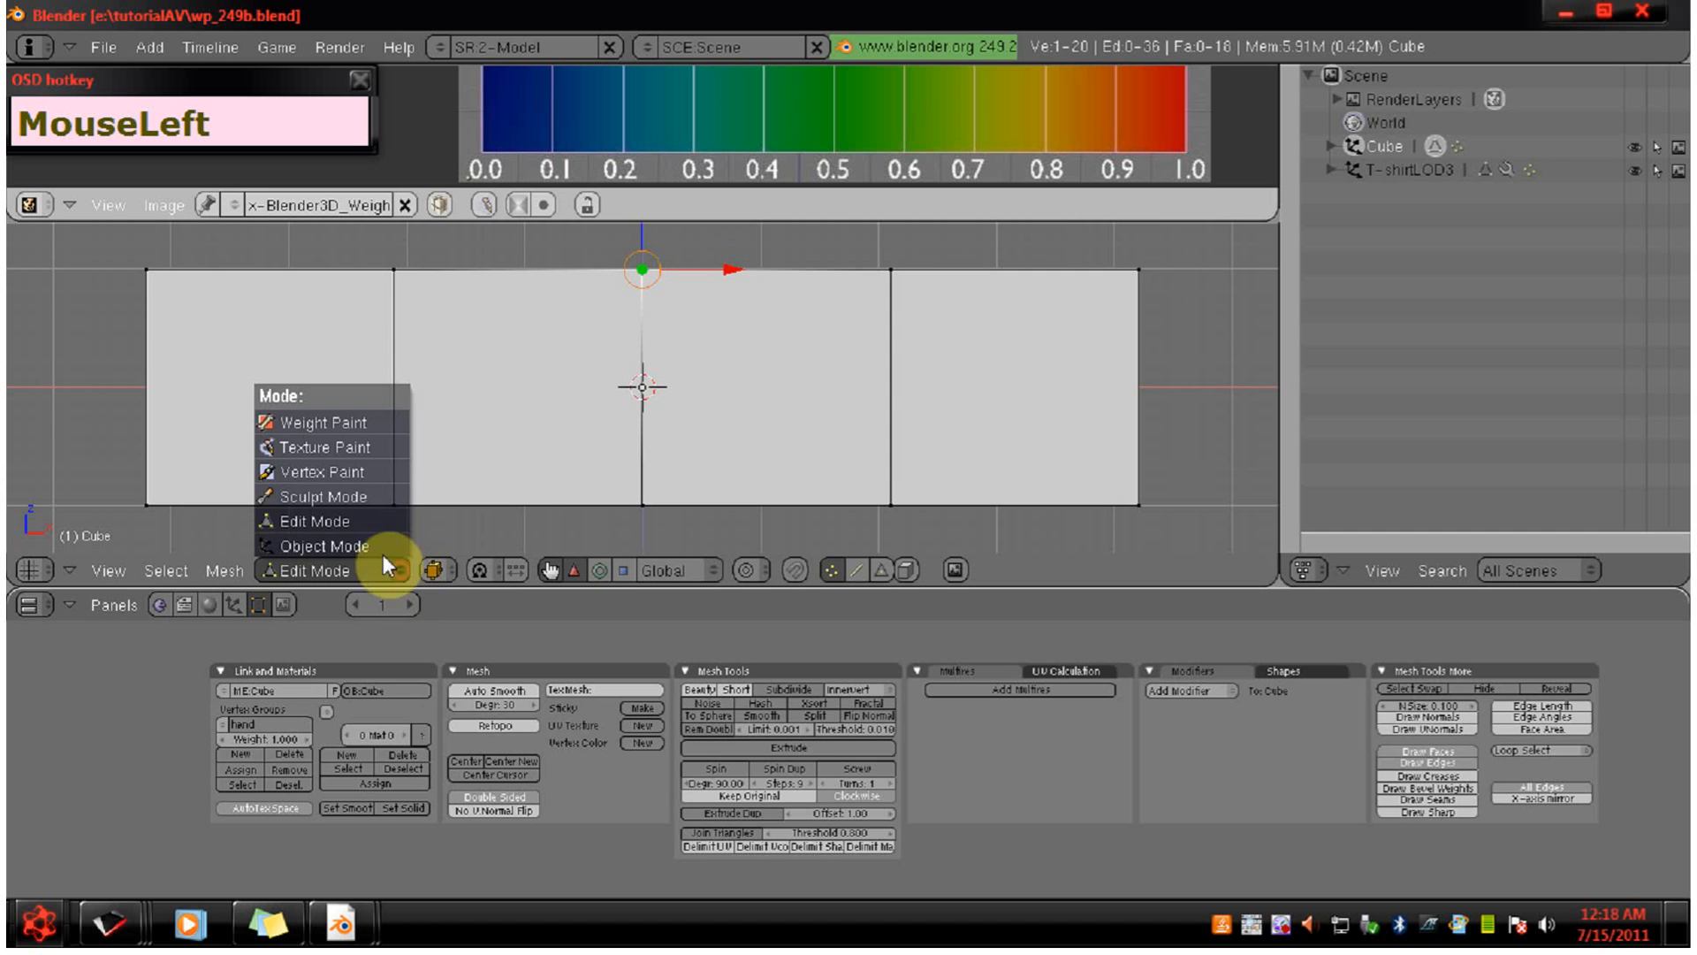
{"action": "left_click", "coordinate": [354, 423]}
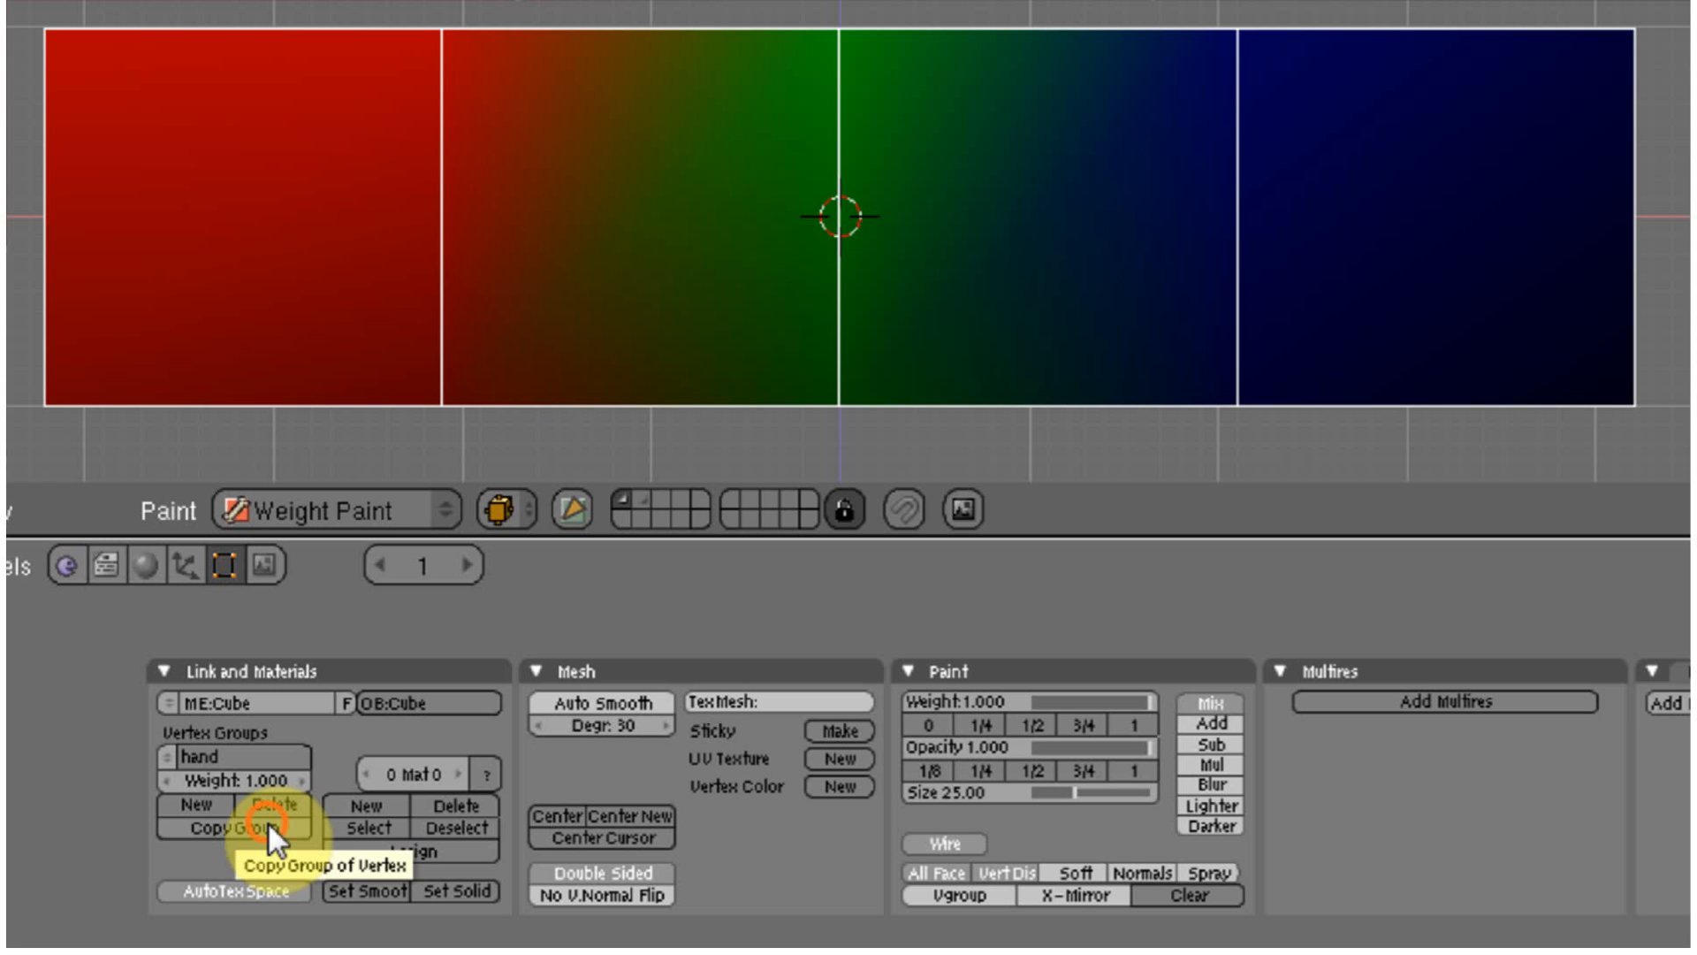
{"action": "left_click", "coordinate": [268, 827]}
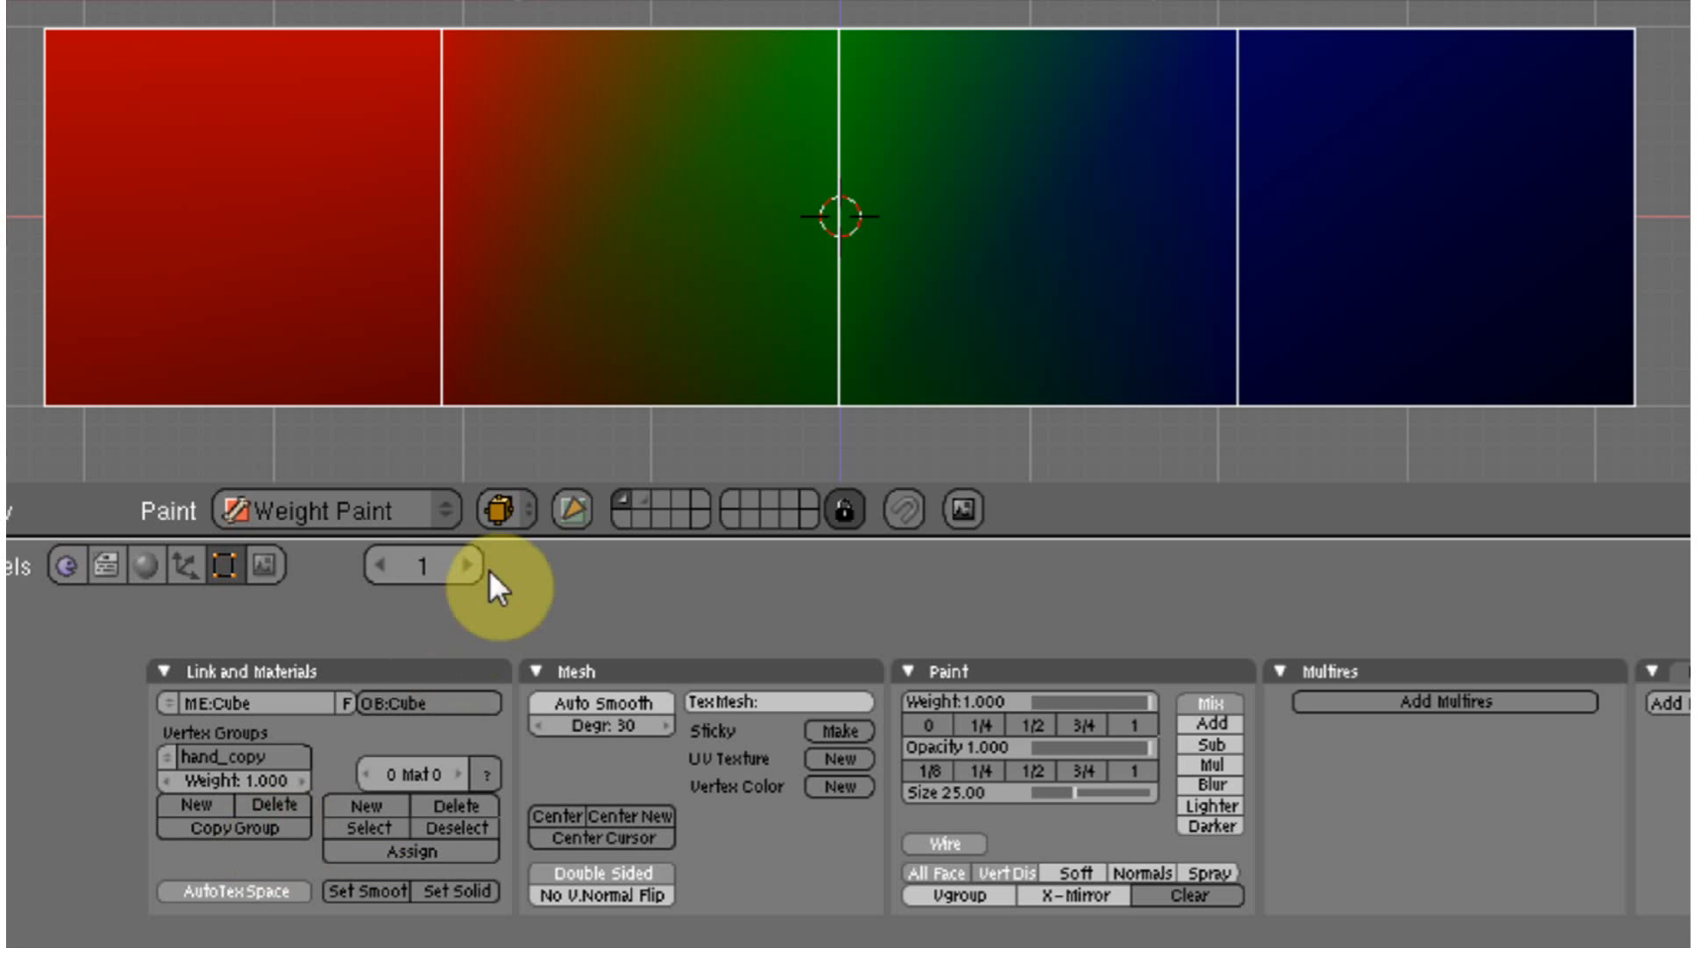
Switch the active vertex group from hand_copy to hand and back to compare their weights.
{"action": "left_click_drag", "start_coordinate": [505, 536], "coordinate": [503, 575]}
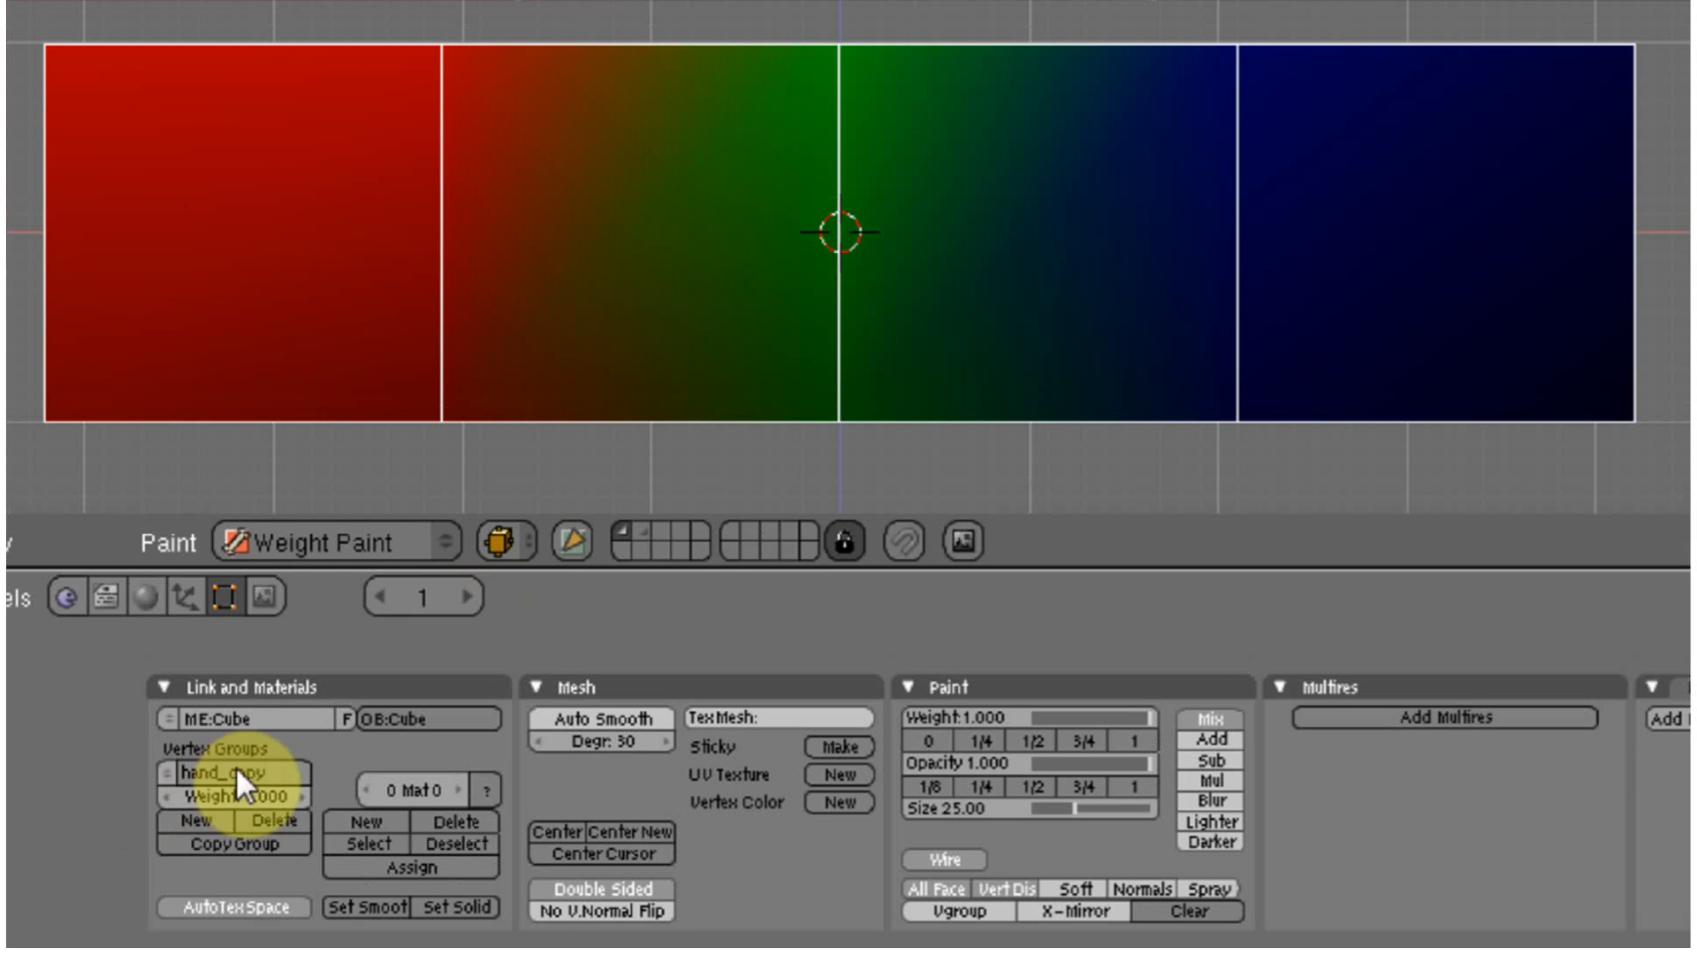
{"action": "left_click", "coordinate": [170, 774]}
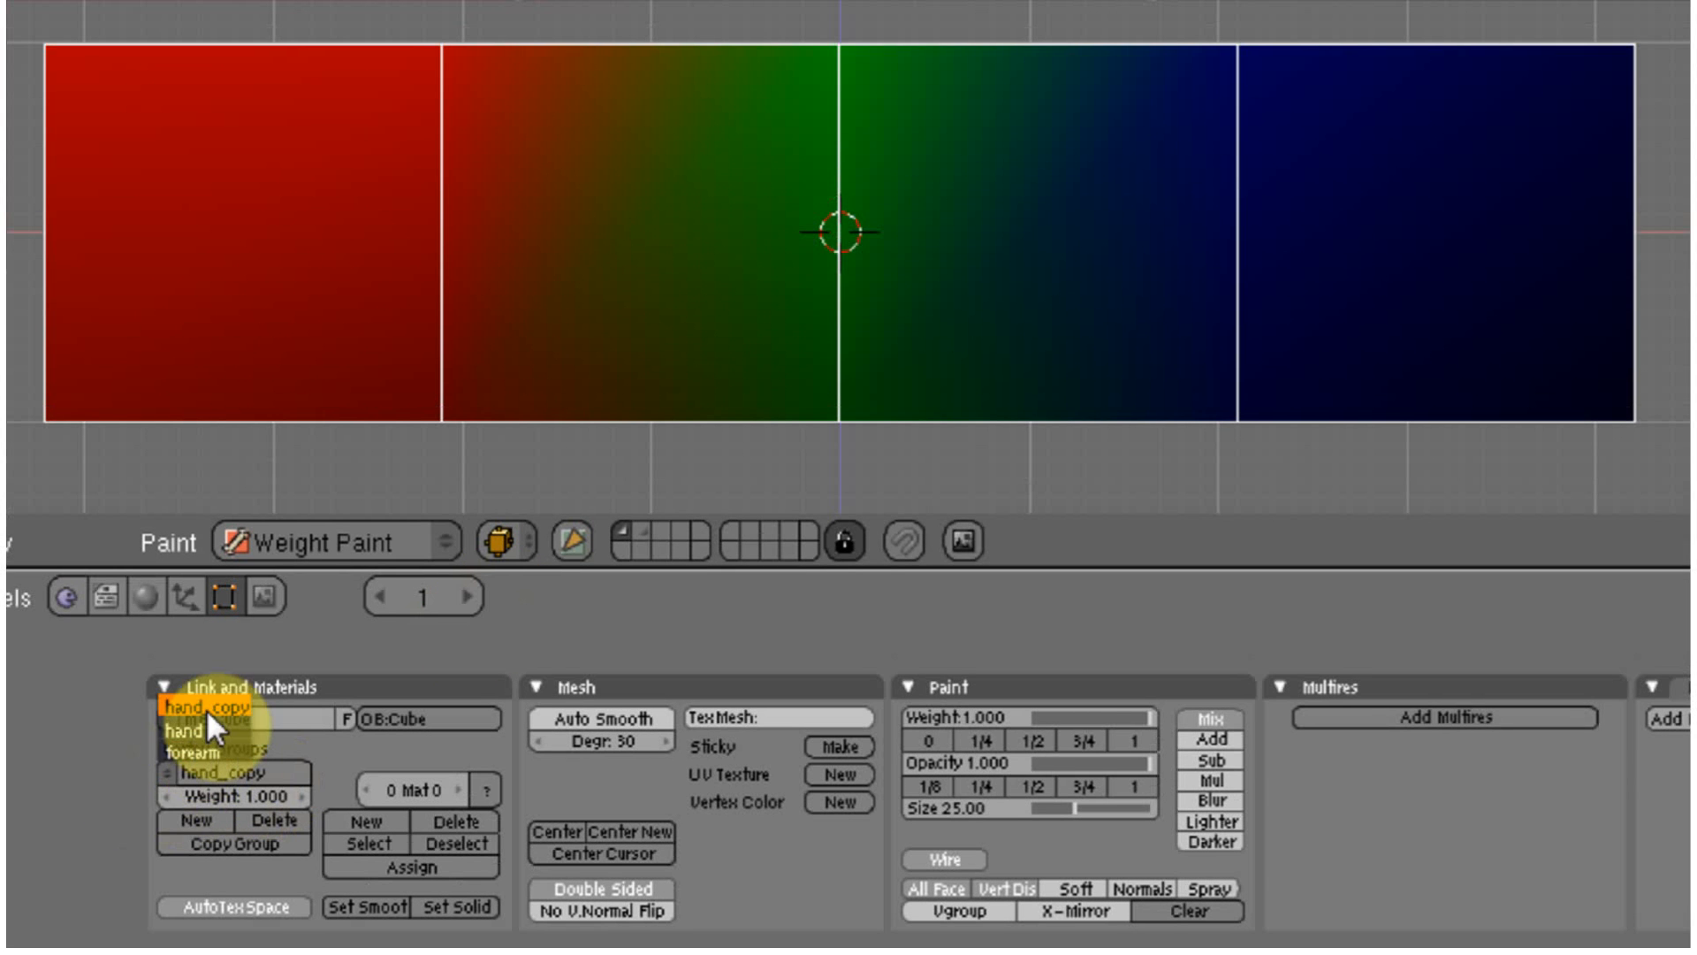
{"action": "left_click", "coordinate": [200, 728]}
{"action": "left_click", "coordinate": [170, 769]}
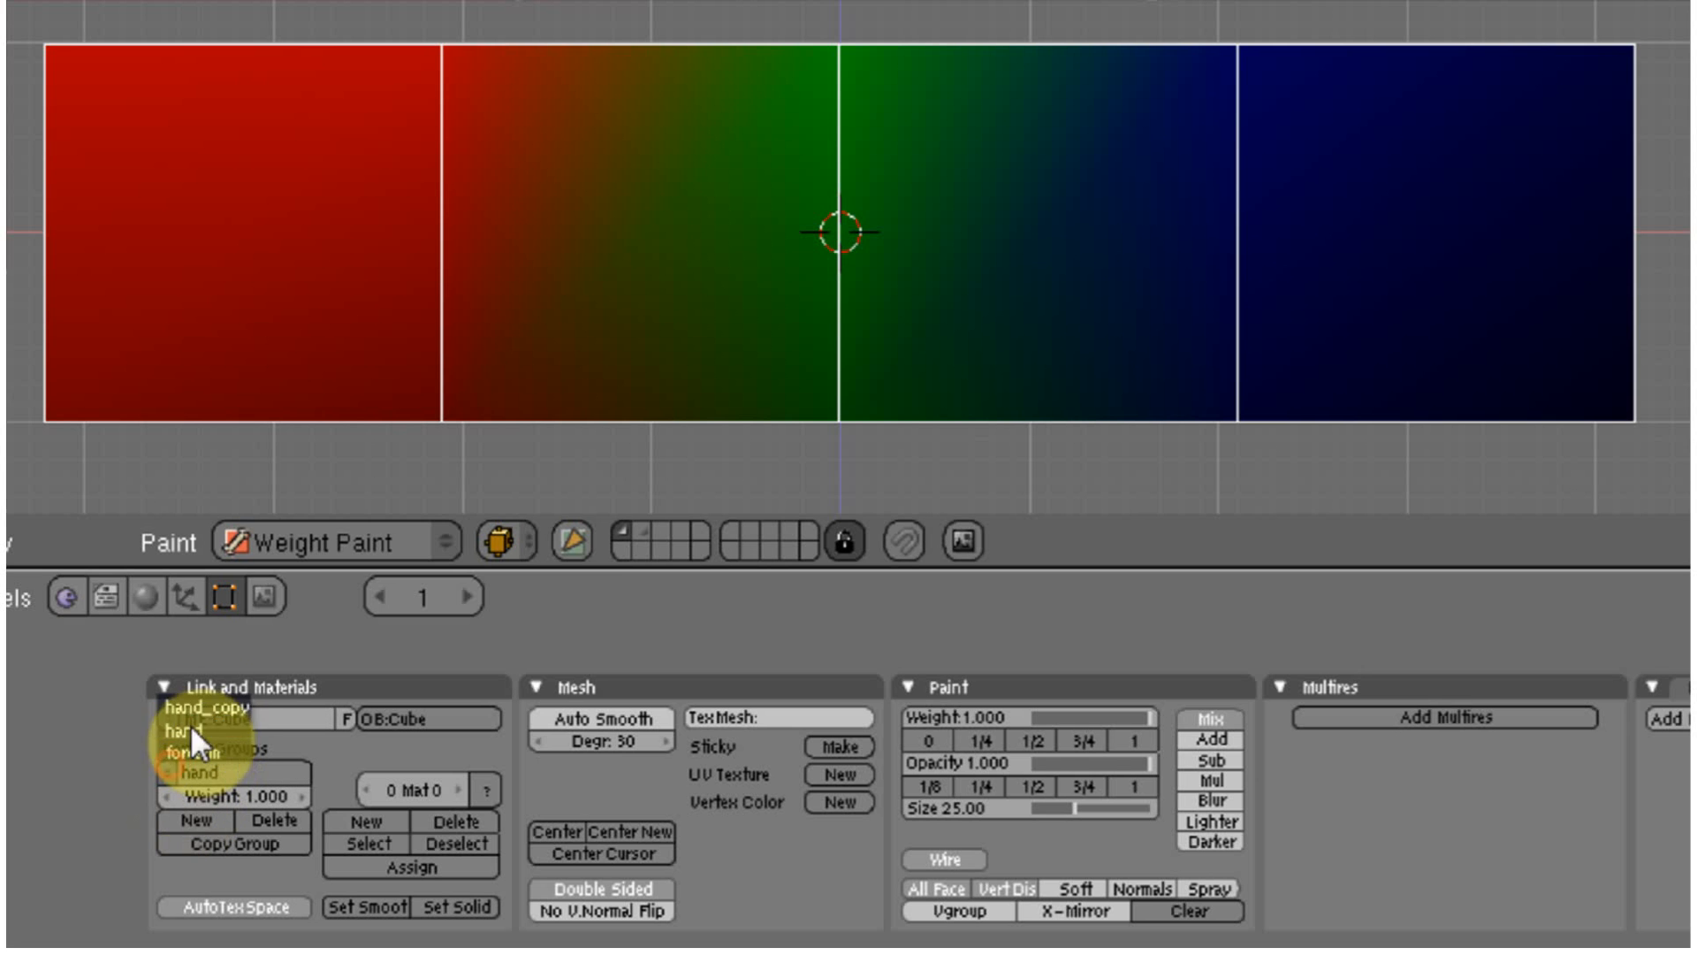
{"action": "left_click", "coordinate": [199, 708]}
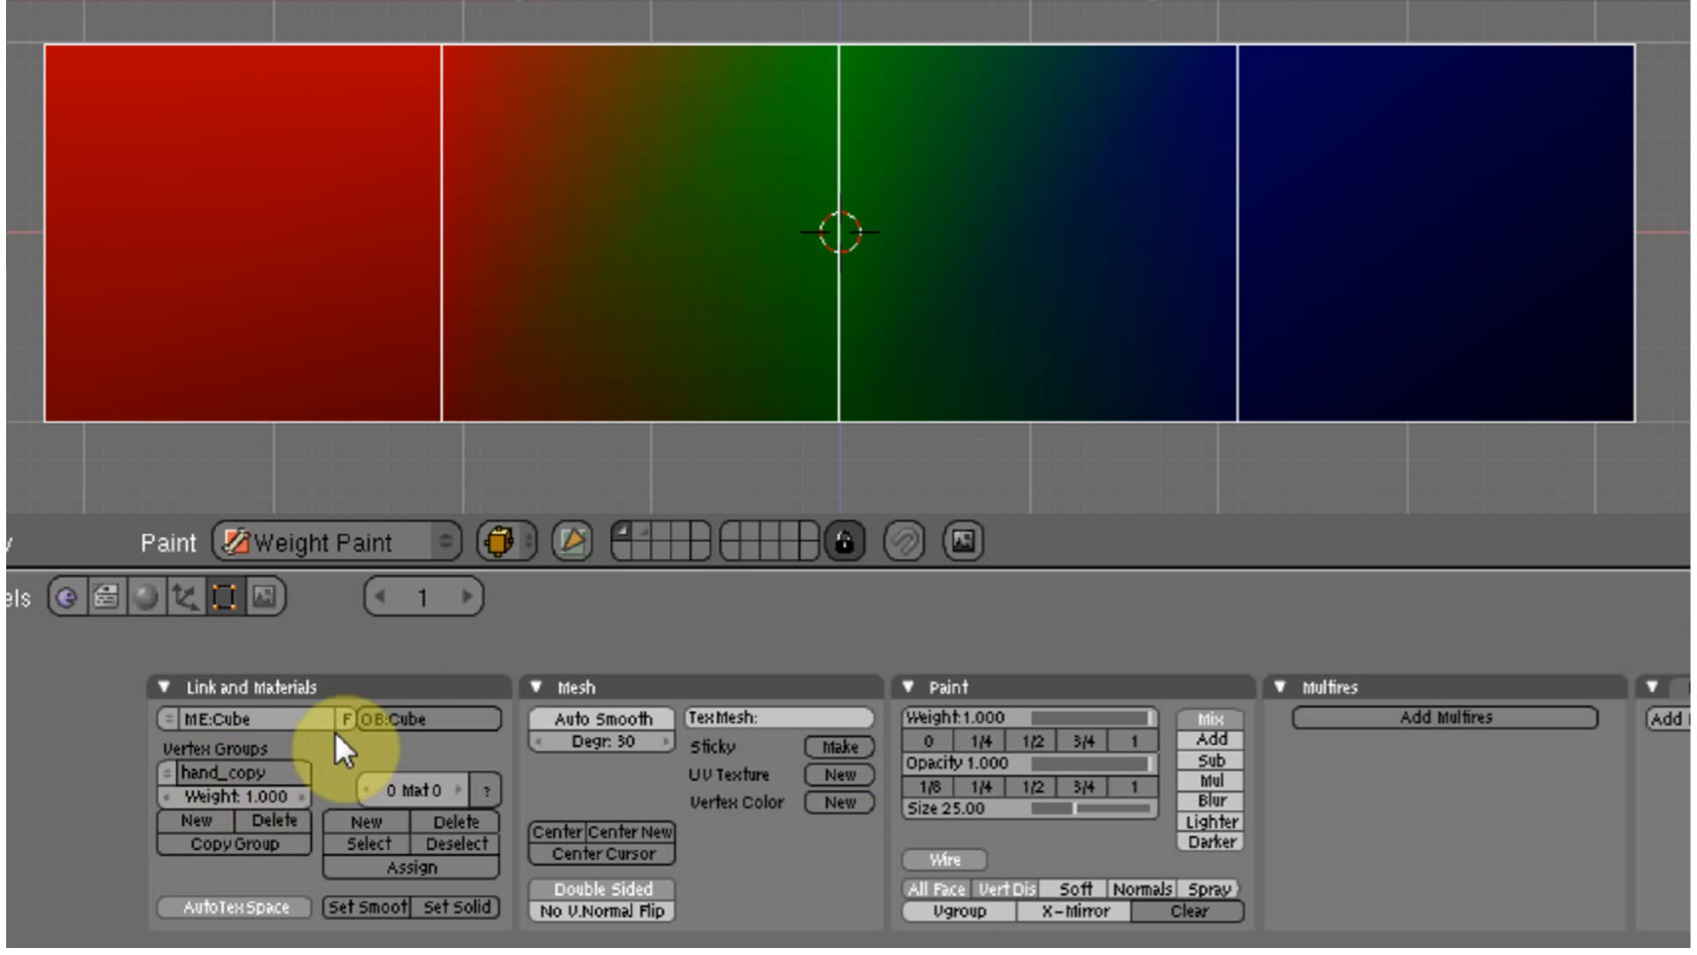
Invert the weights of the active hand_copy vertex group.
{"action": "left_click_drag", "start_coordinate": [366, 571], "coordinate": [362, 710]}
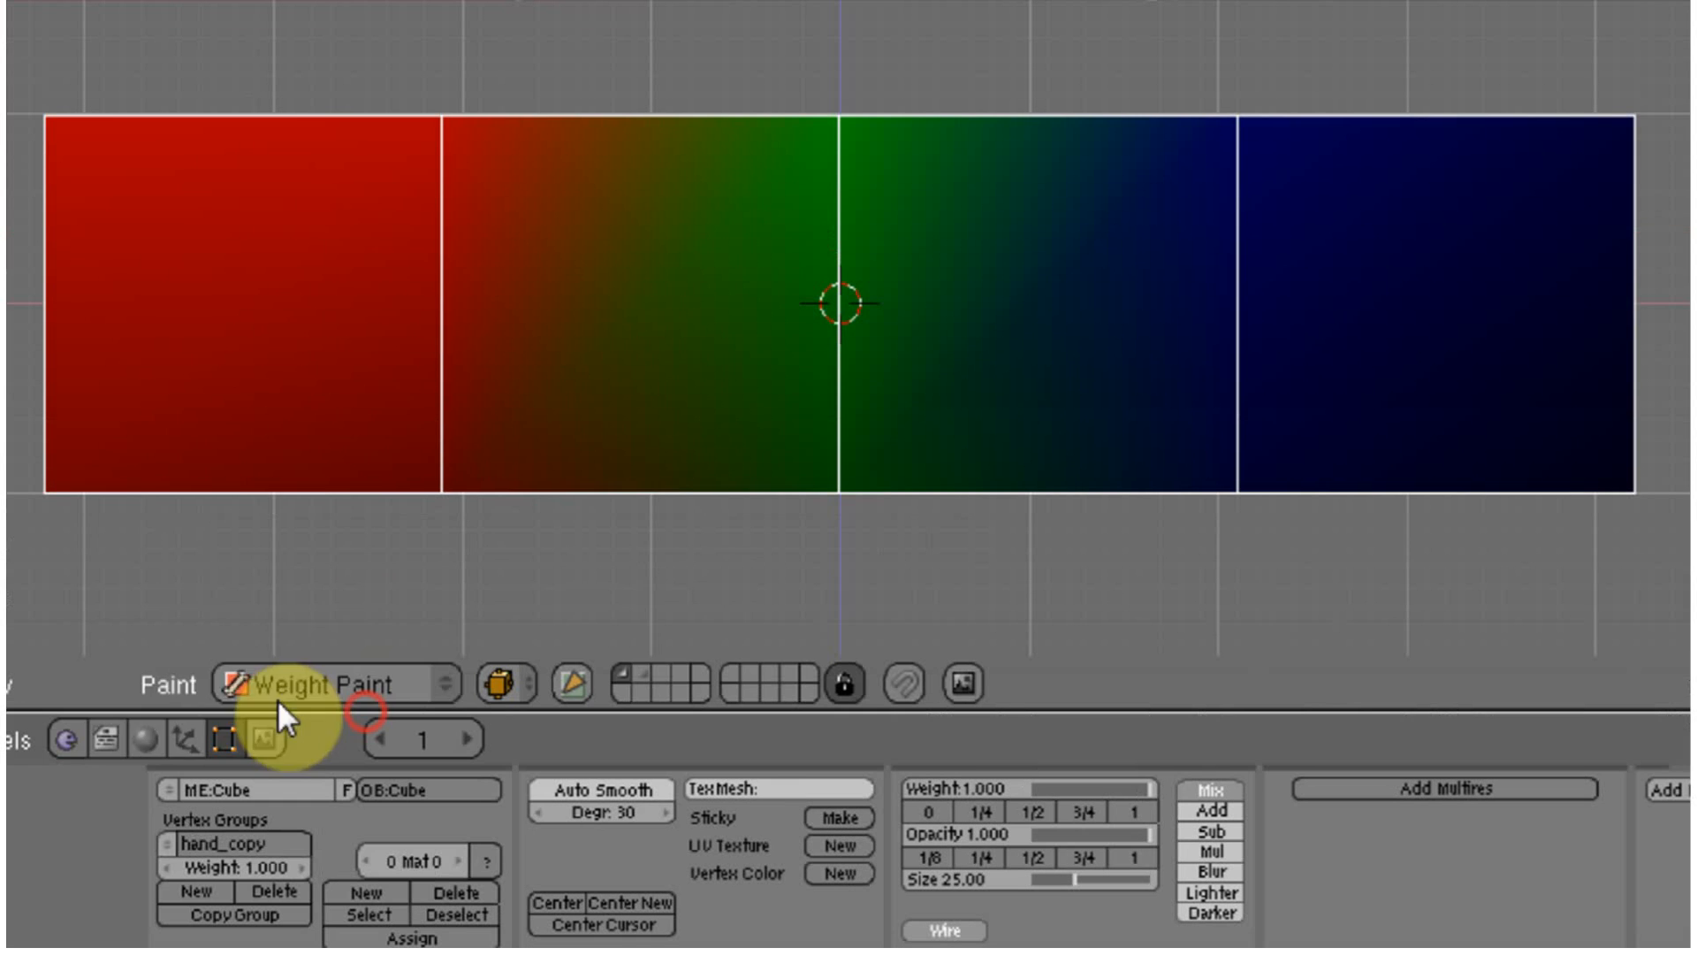
{"action": "left_click", "coordinate": [164, 685]}
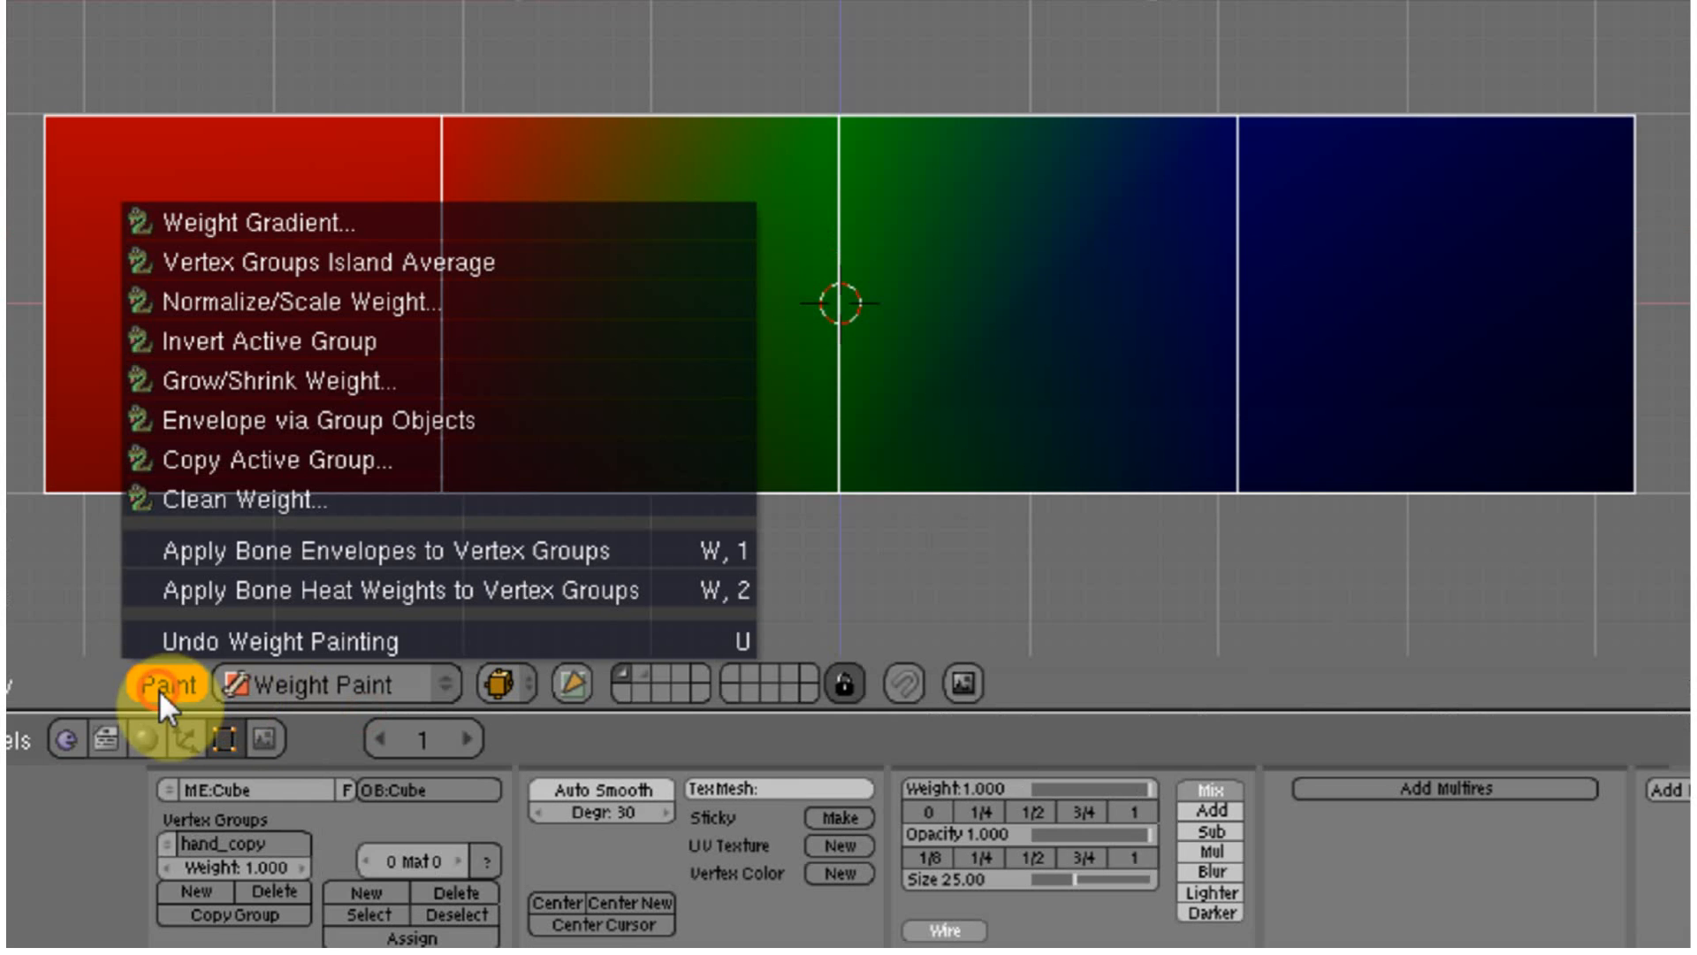
{"action": "left_click", "coordinate": [359, 340]}
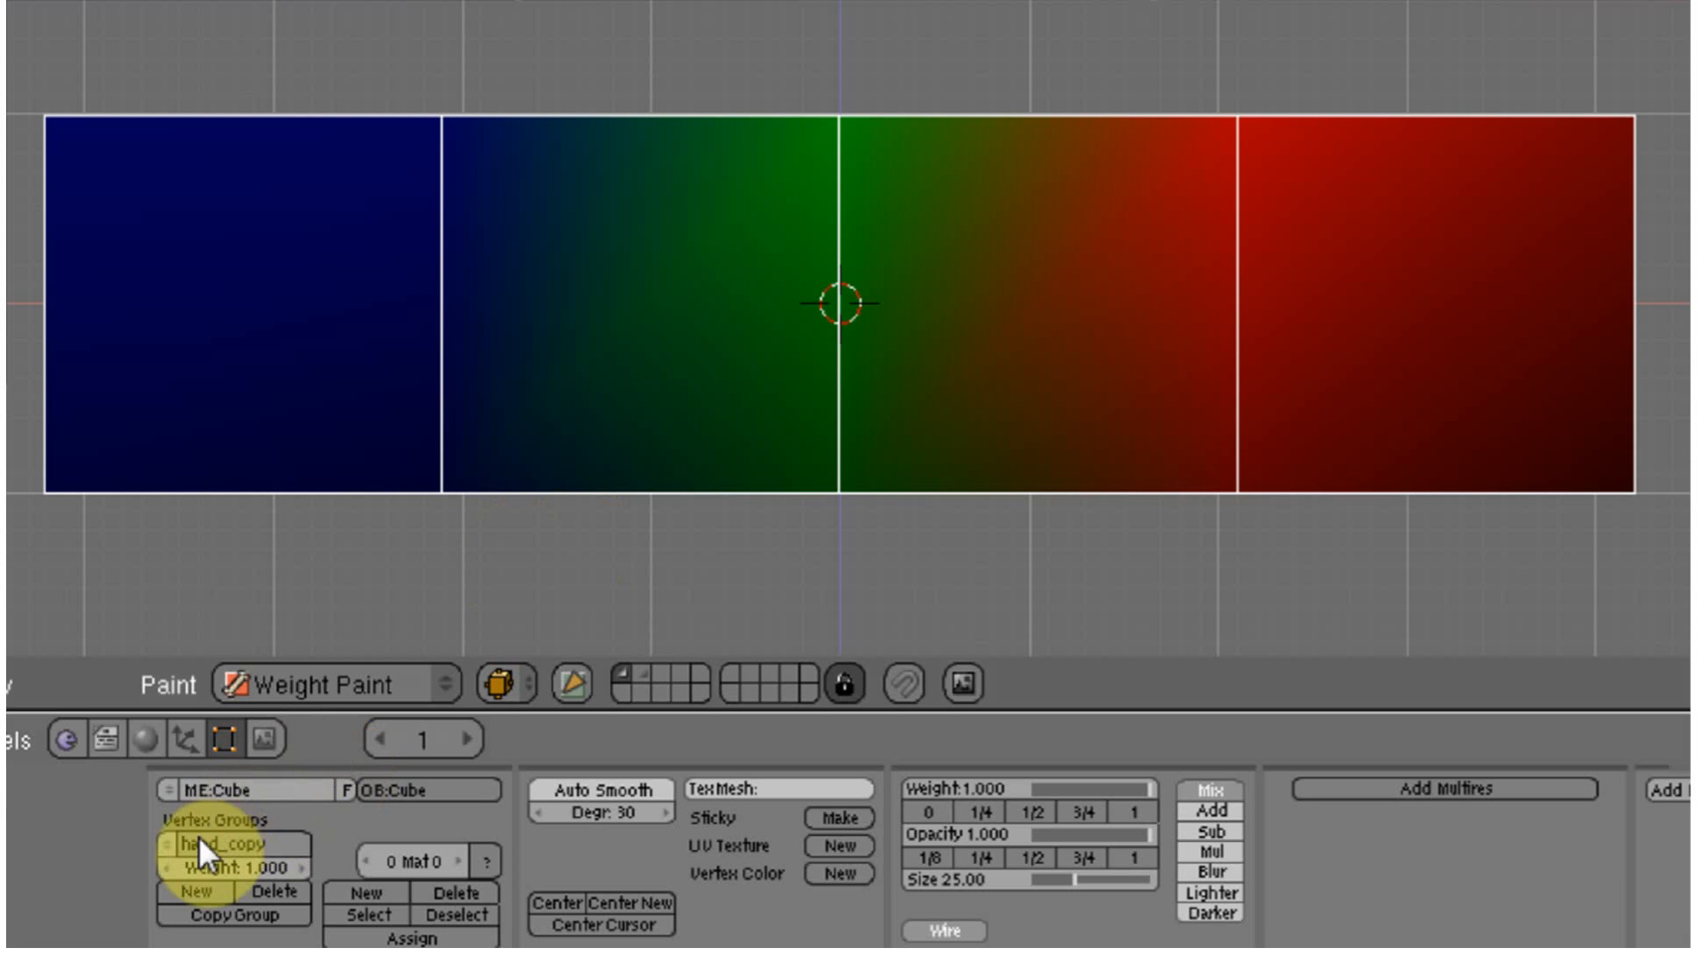
Compare the original hand weights with the inverted hand_copy weights, ending with hand_copy active.
{"action": "left_click", "coordinate": [166, 843]}
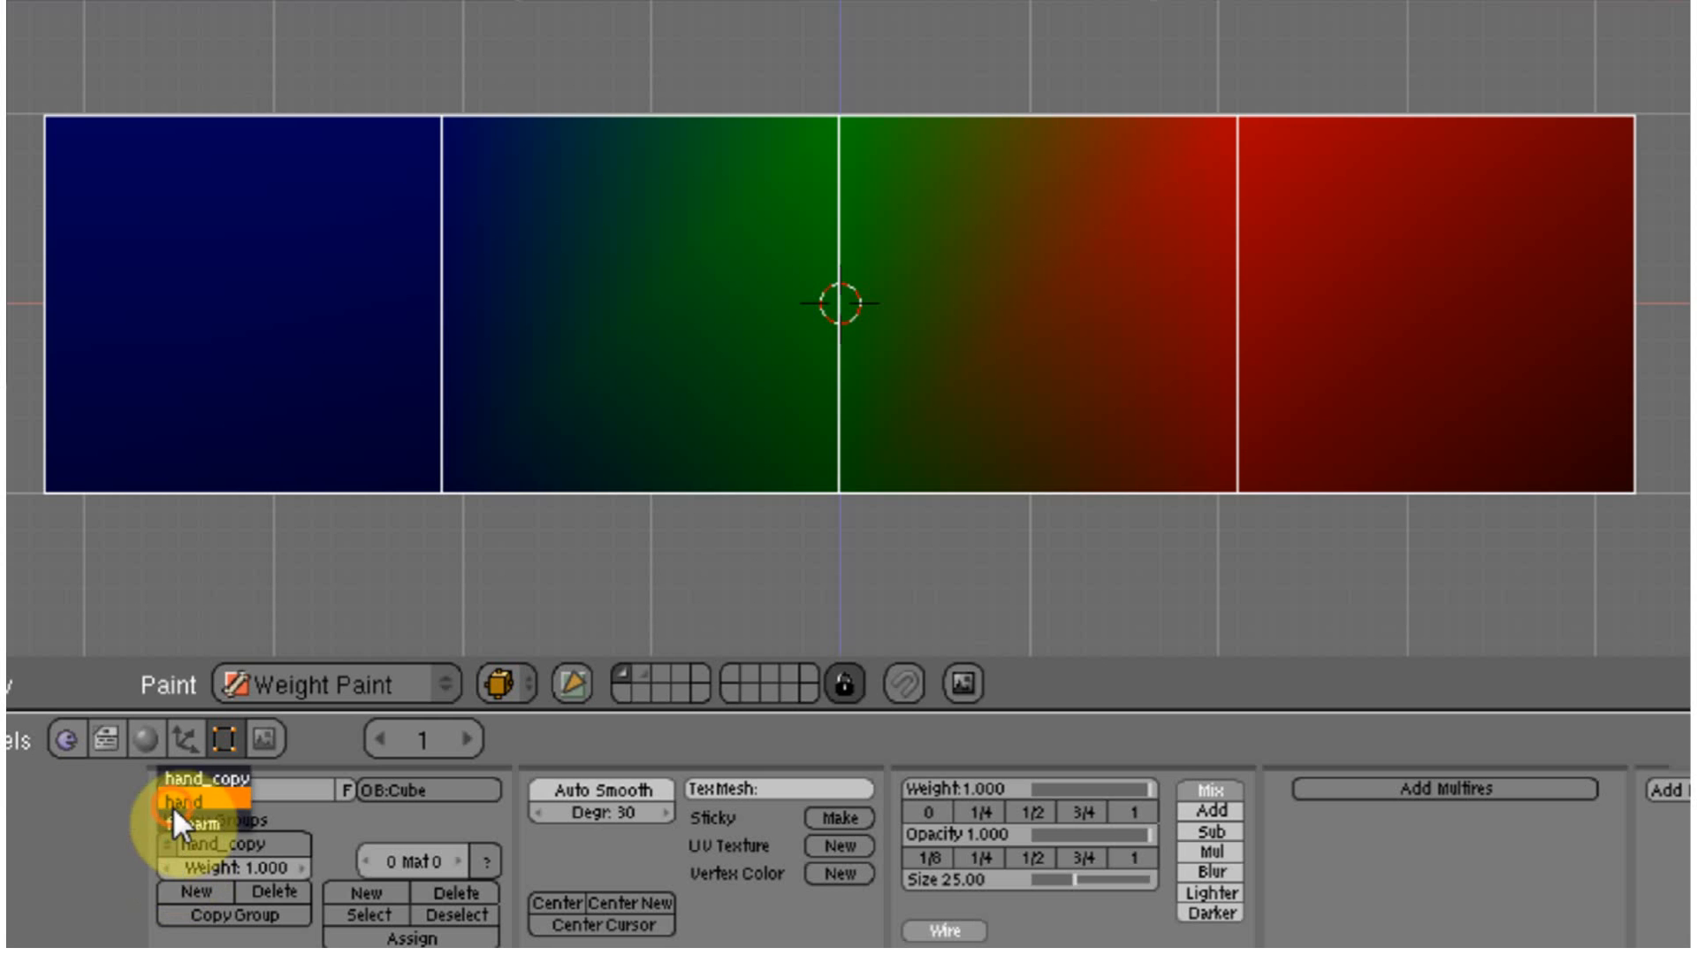
{"action": "left_click", "coordinate": [173, 804]}
{"action": "left_click", "coordinate": [161, 845]}
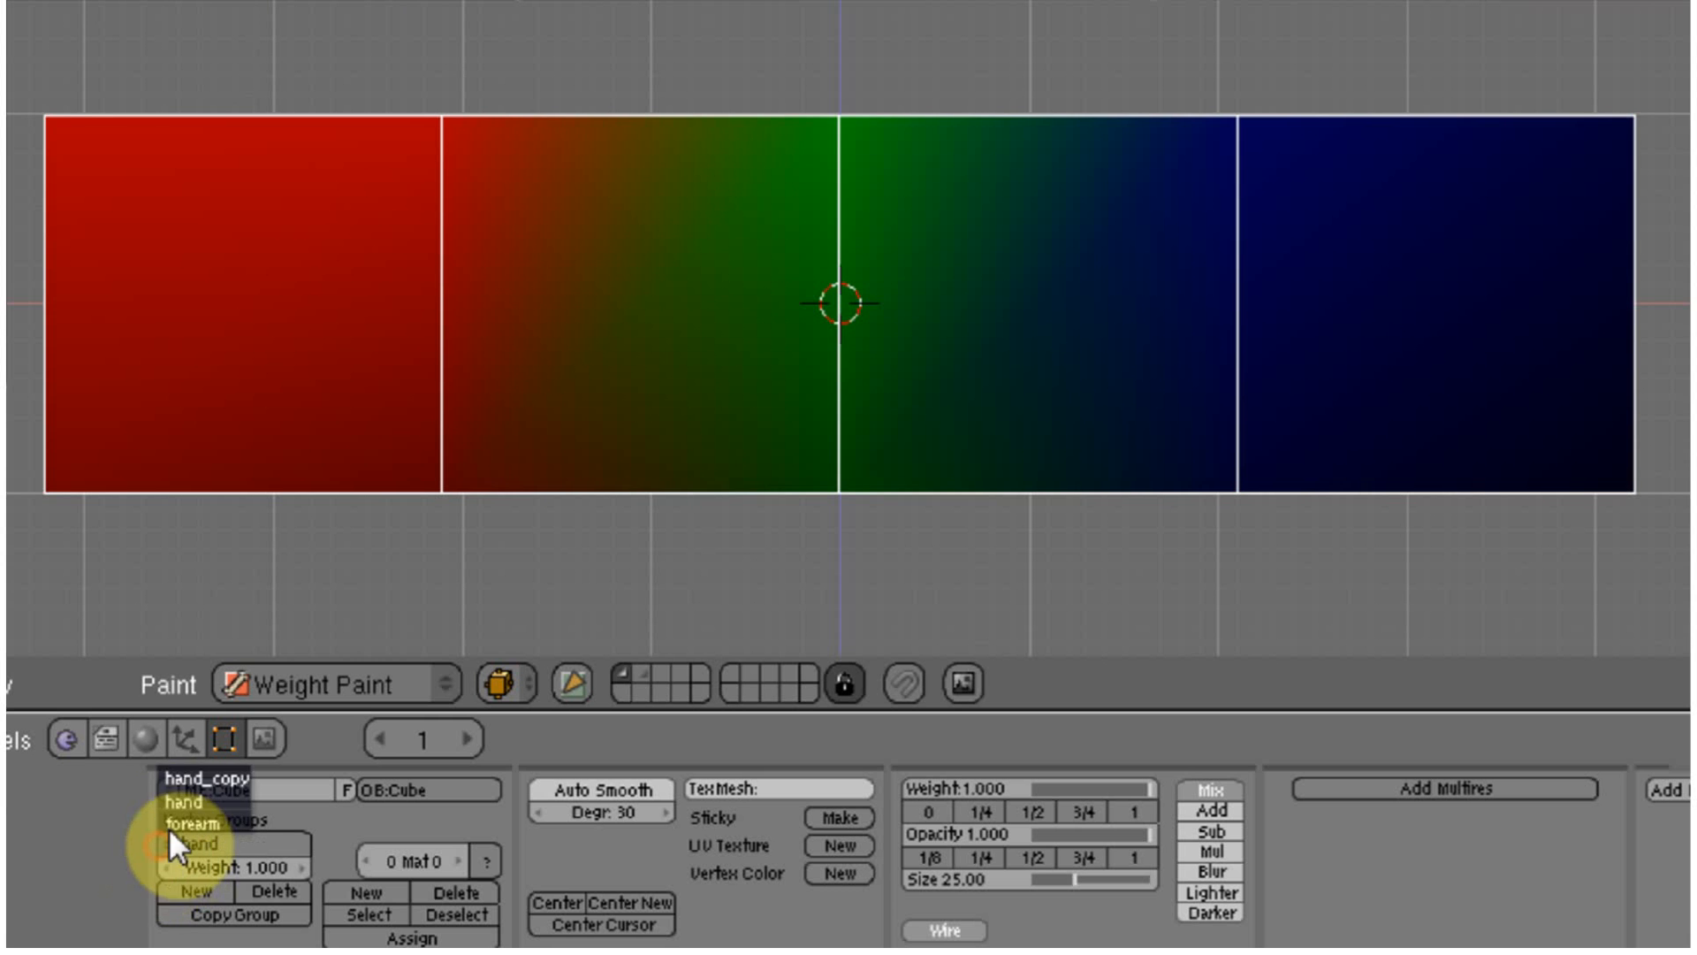
{"action": "left_click", "coordinate": [193, 781]}
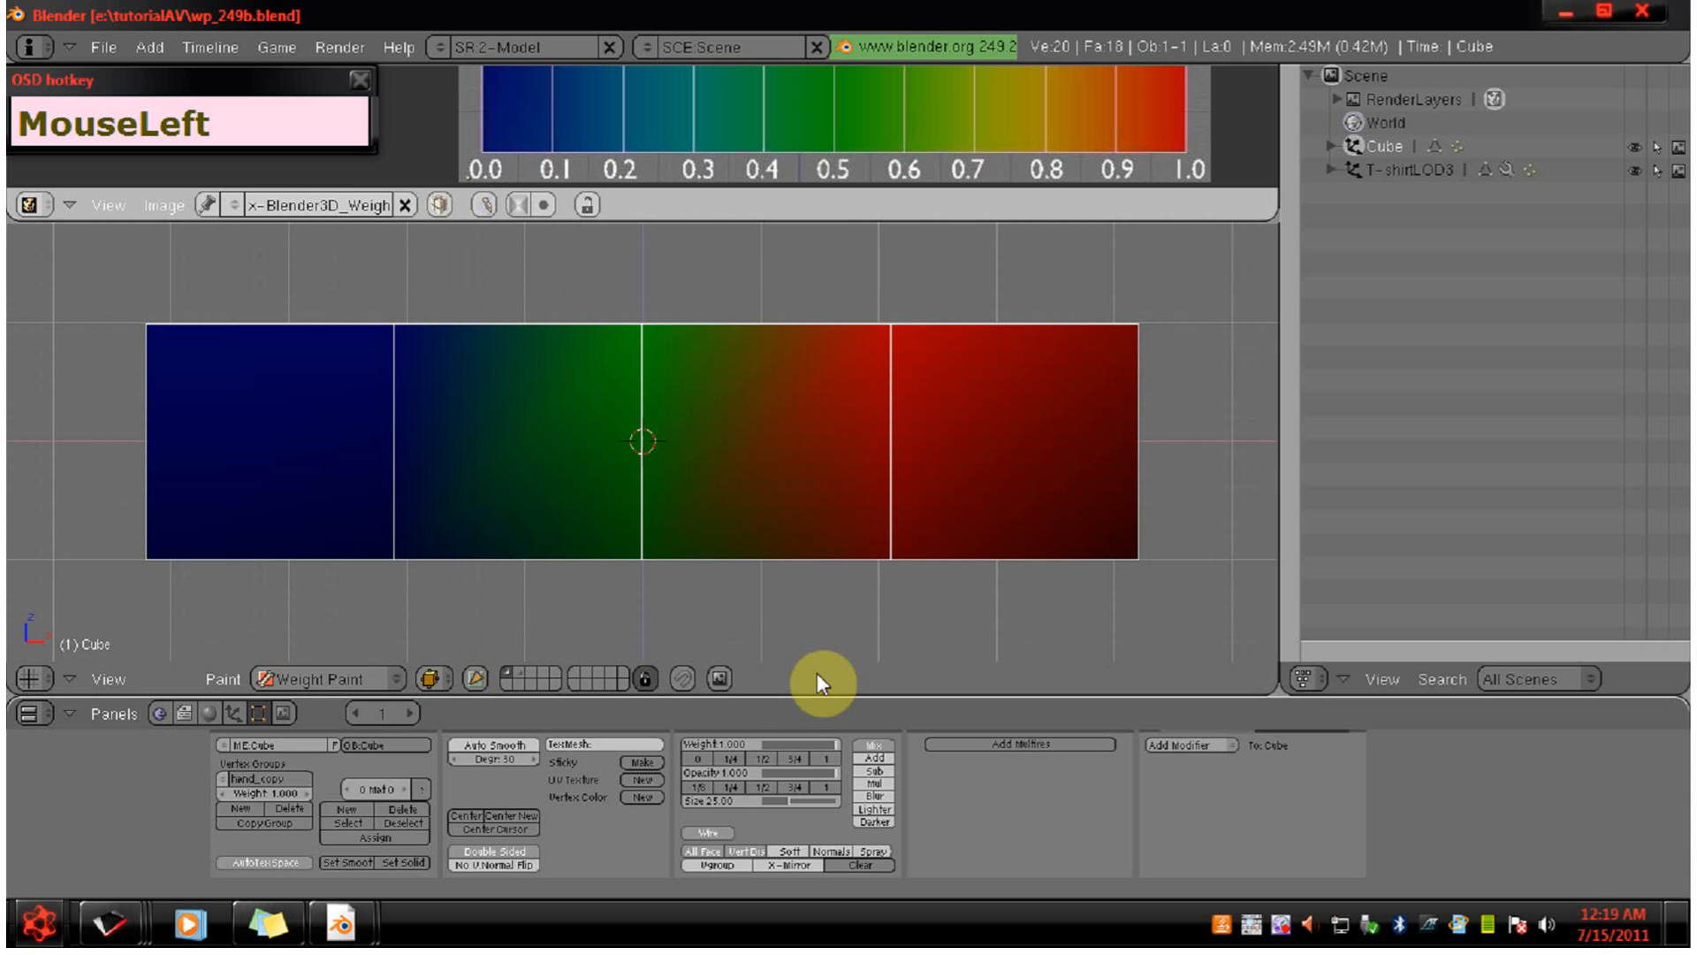
Switch to Edit Mode and delete the hand_copy vertex group and the other extra group, keeping only hand.
{"action": "left_click", "coordinate": [363, 680]}
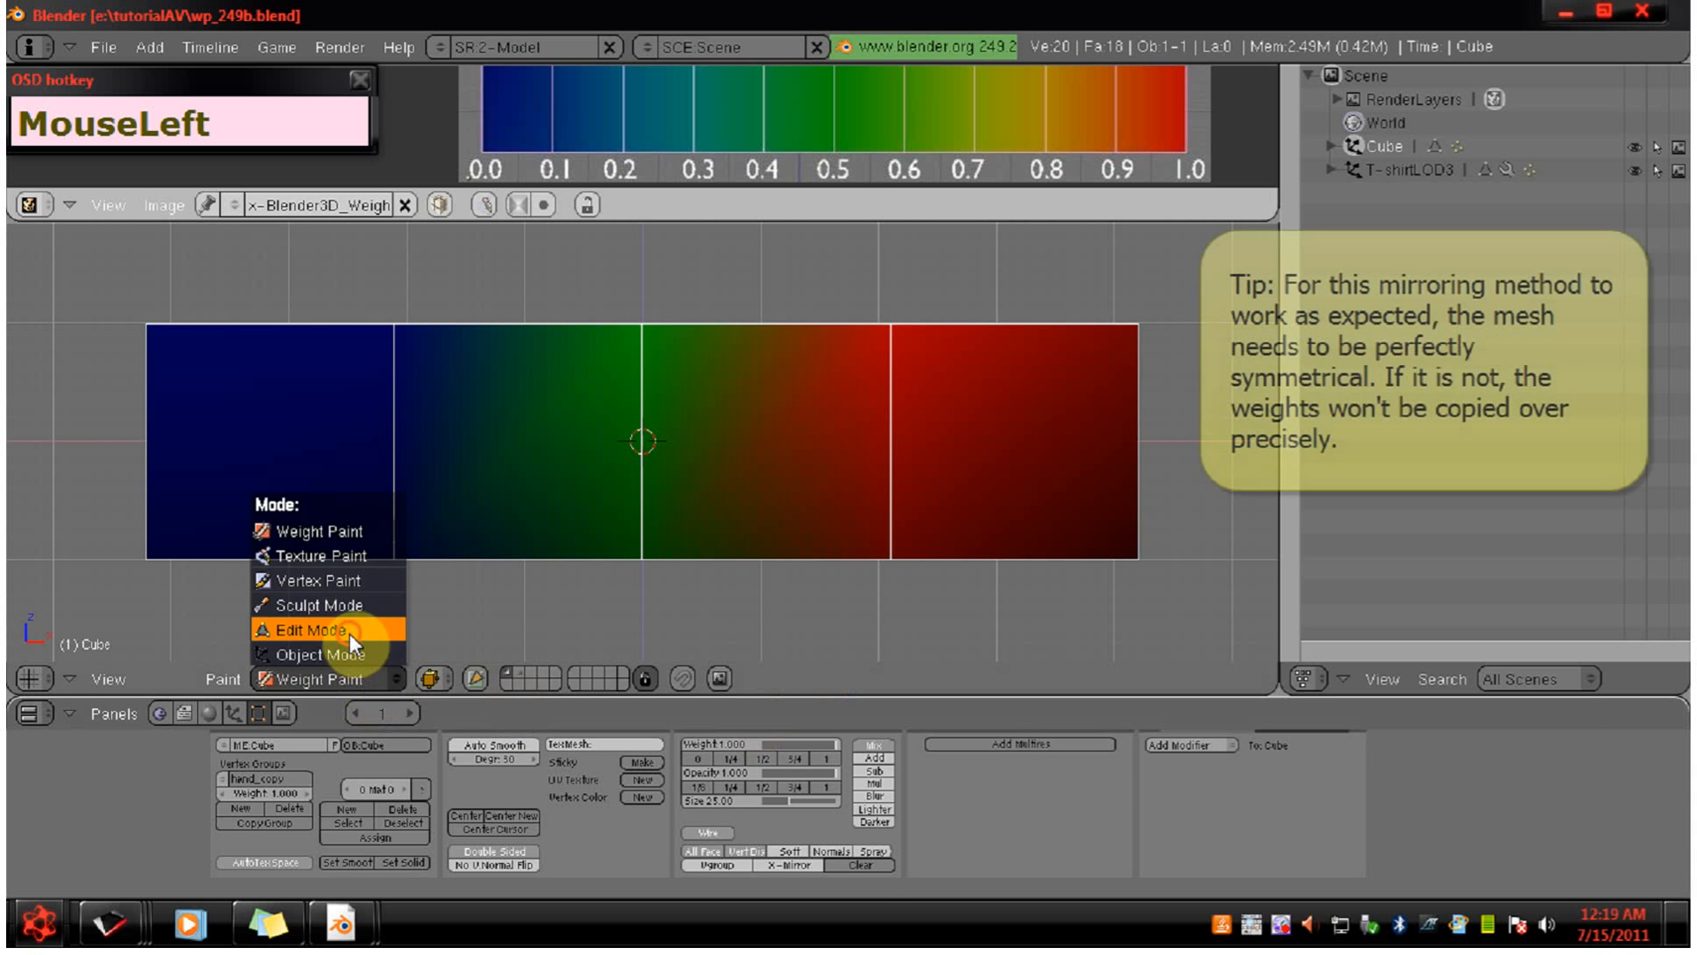
{"action": "left_click", "coordinate": [348, 630]}
{"action": "left_click_drag", "start_coordinate": [429, 697], "coordinate": [444, 608]}
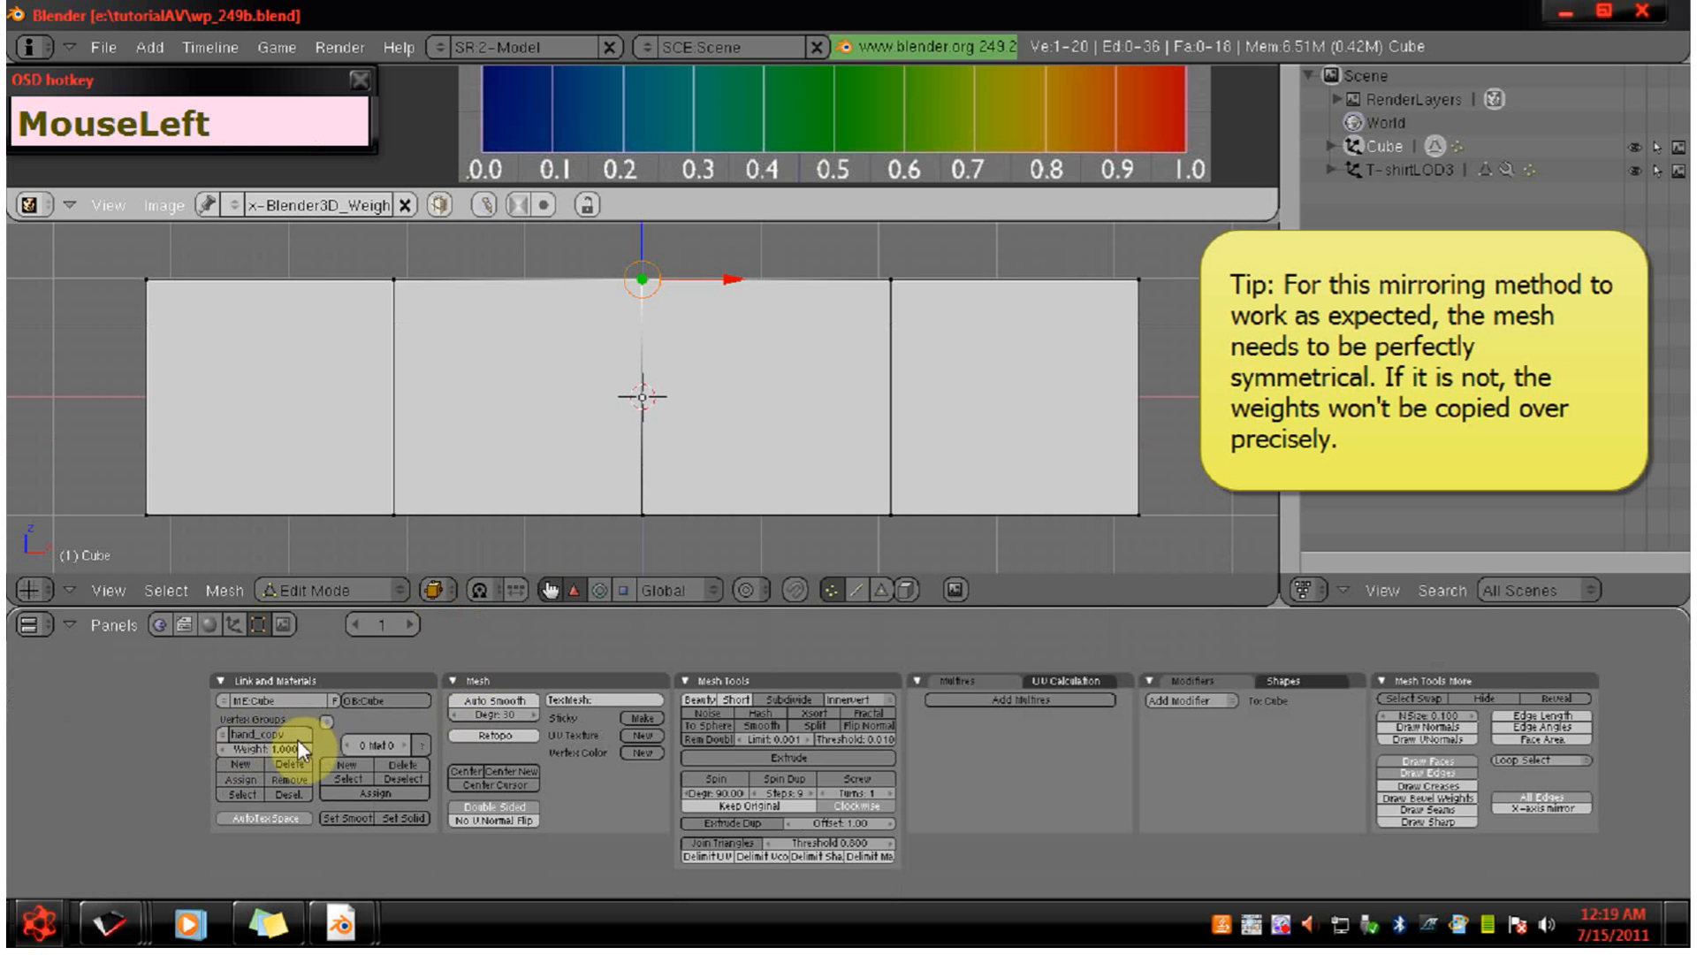
{"action": "left_click", "coordinate": [294, 762]}
{"action": "left_click", "coordinate": [224, 733]}
{"action": "left_click", "coordinate": [300, 762]}
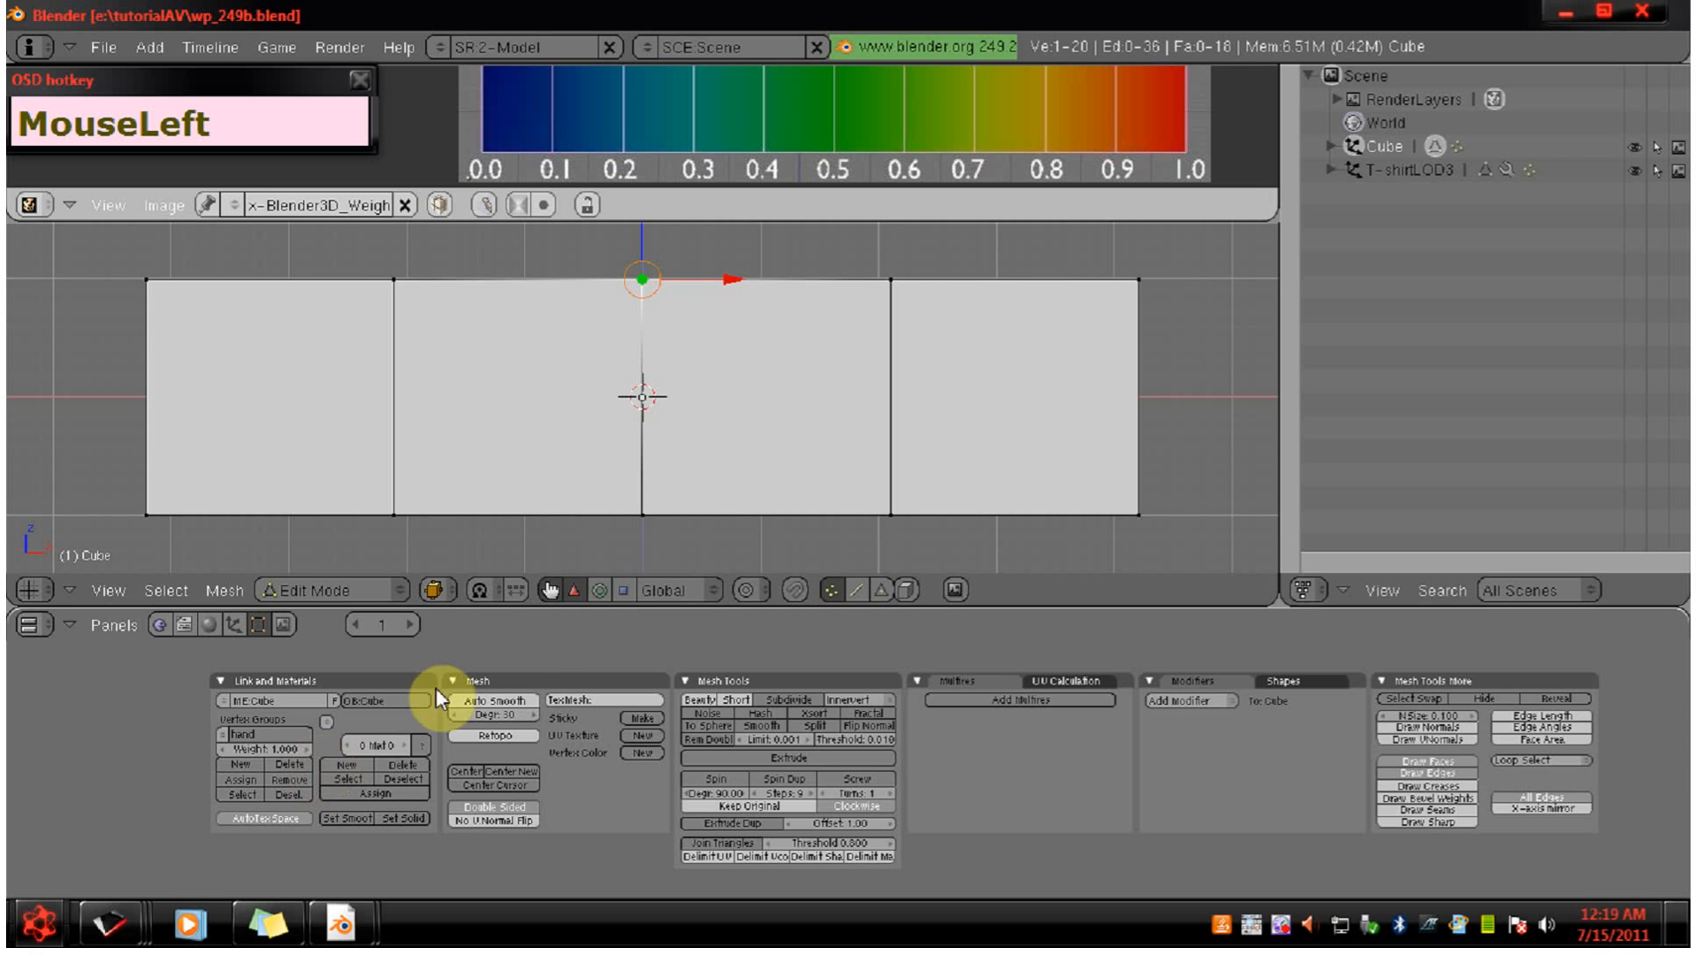
Select only the vertices along the block's centre edge and assign them a weight of 0 in the hand group.
{"action": "key", "text": "a"}
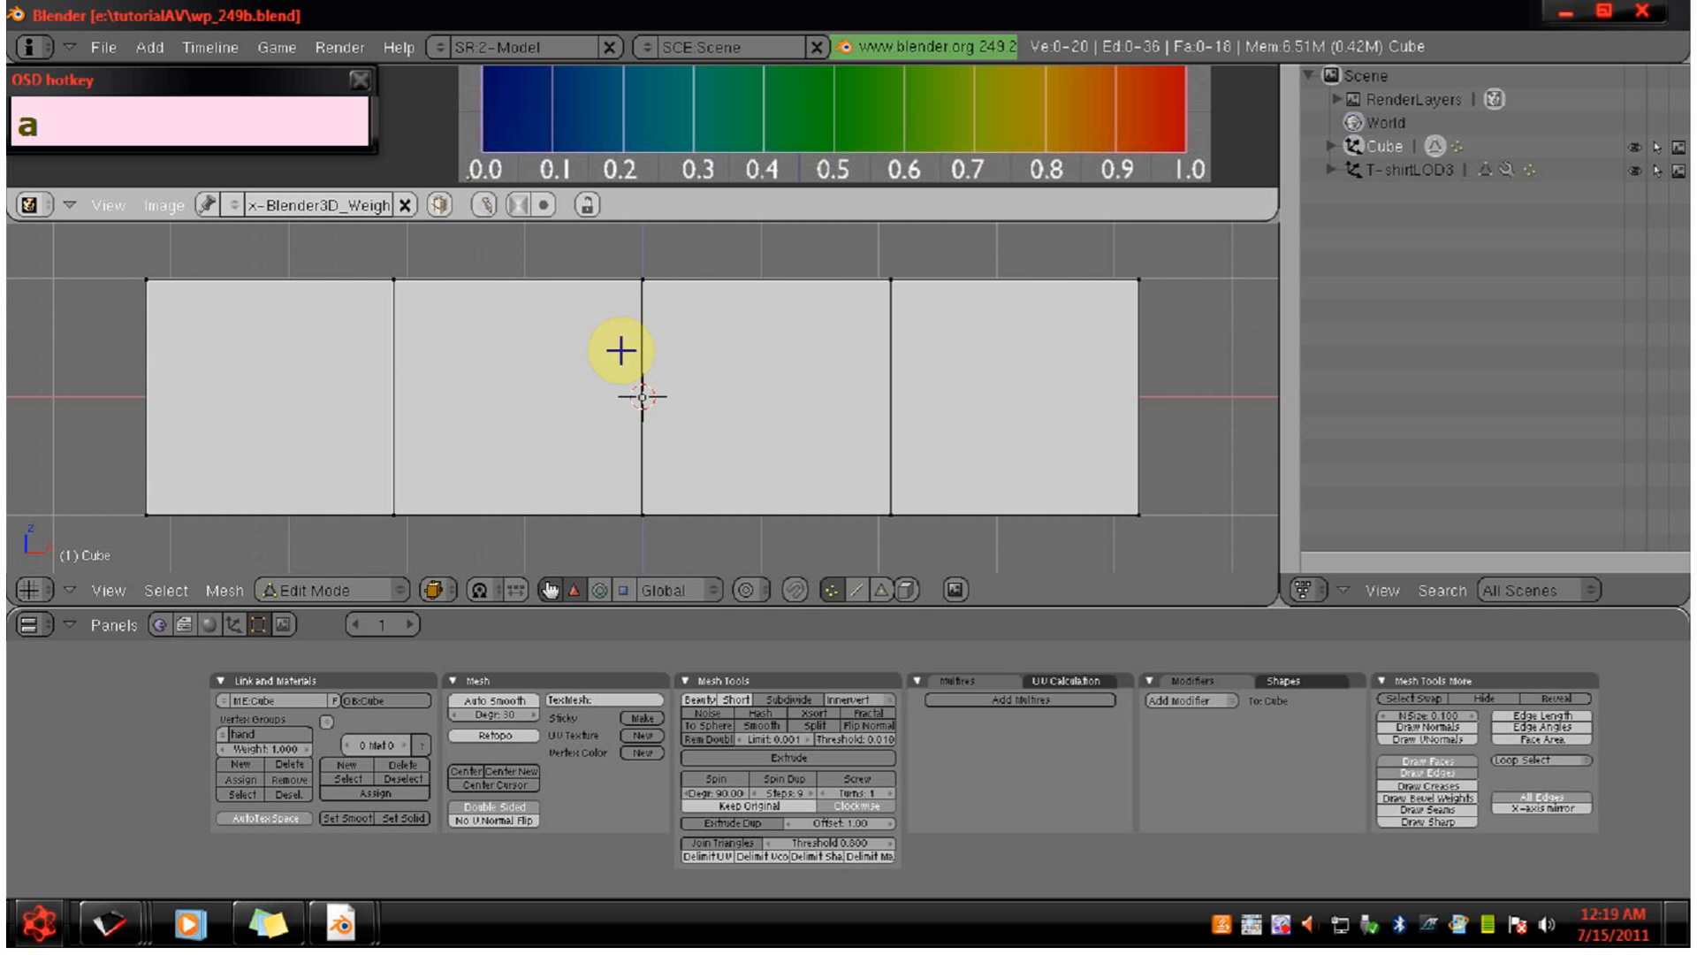
{"action": "key", "text": "b"}
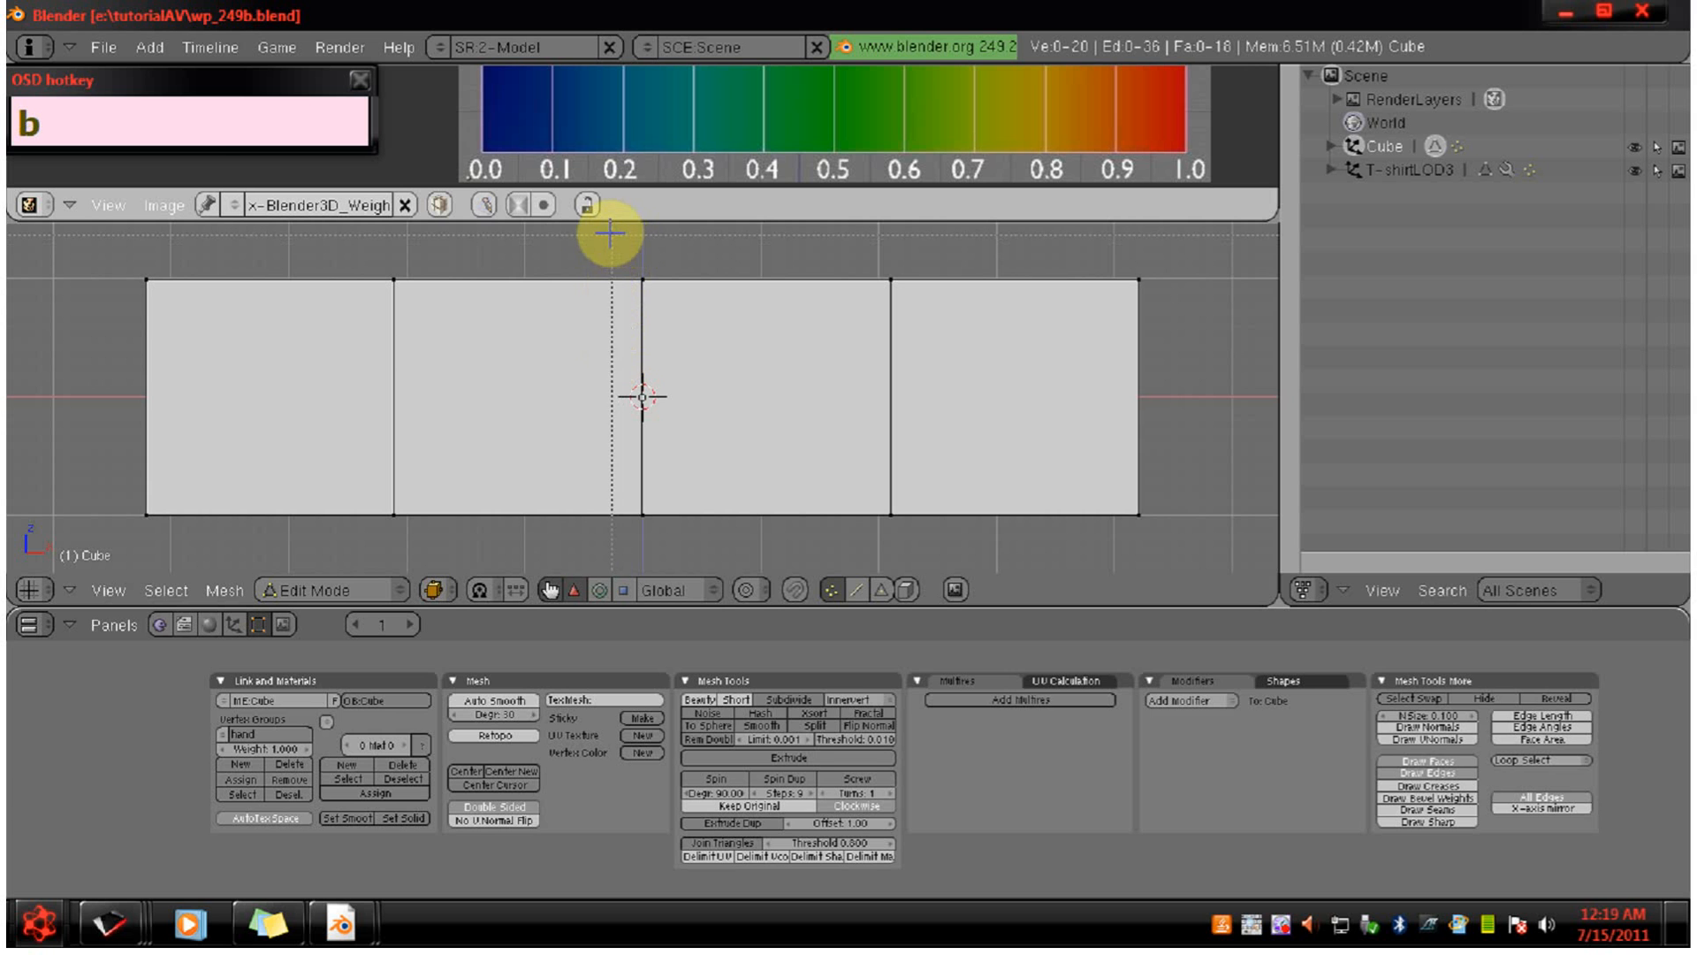
{"action": "left_click_drag", "start_coordinate": [619, 249], "coordinate": [688, 562]}
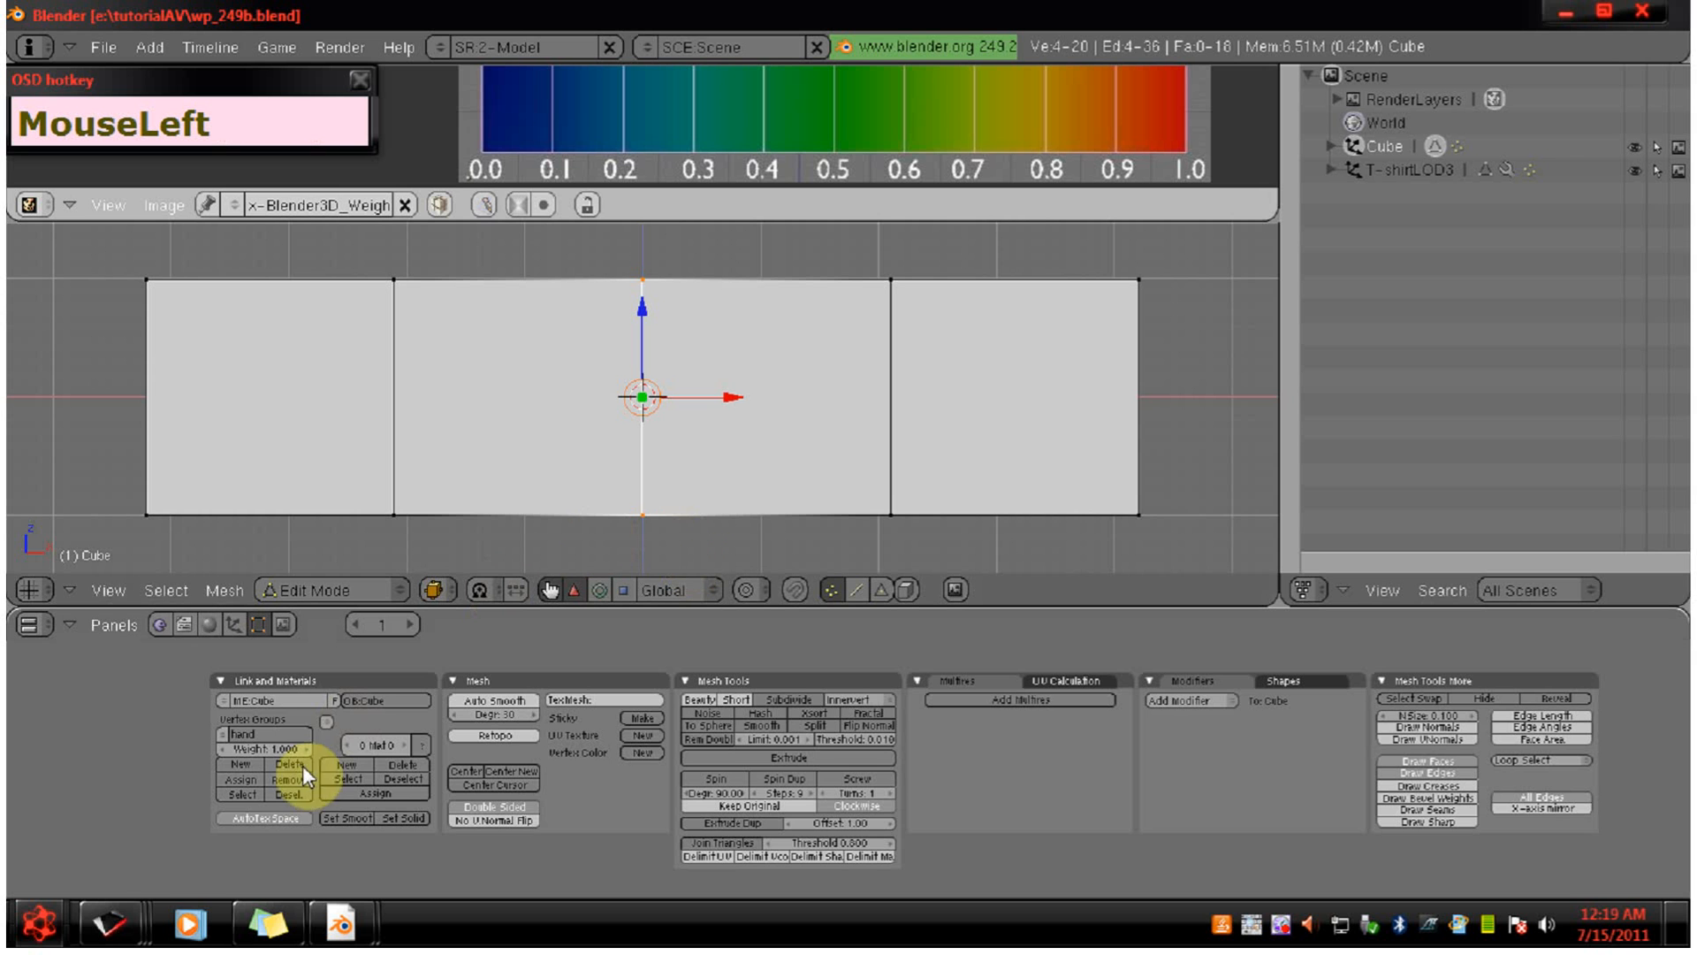
{"action": "left_click", "coordinate": [278, 750]}
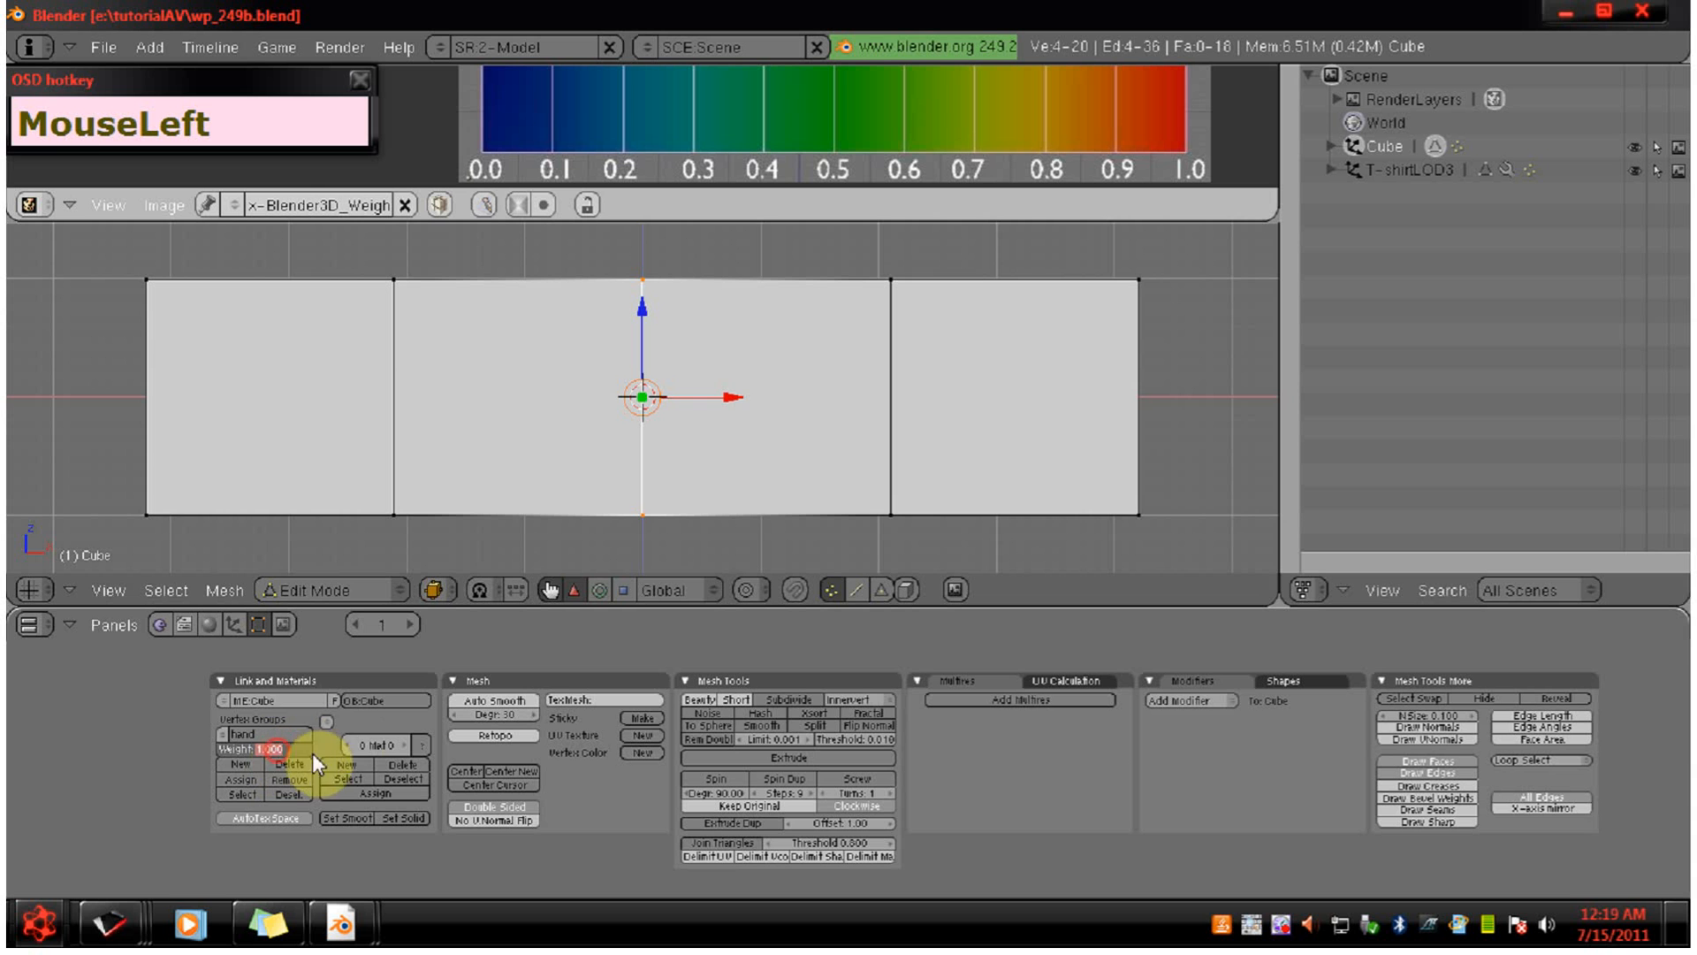
{"action": "type", "text": "0"}
{"action": "key", "text": "Return"}
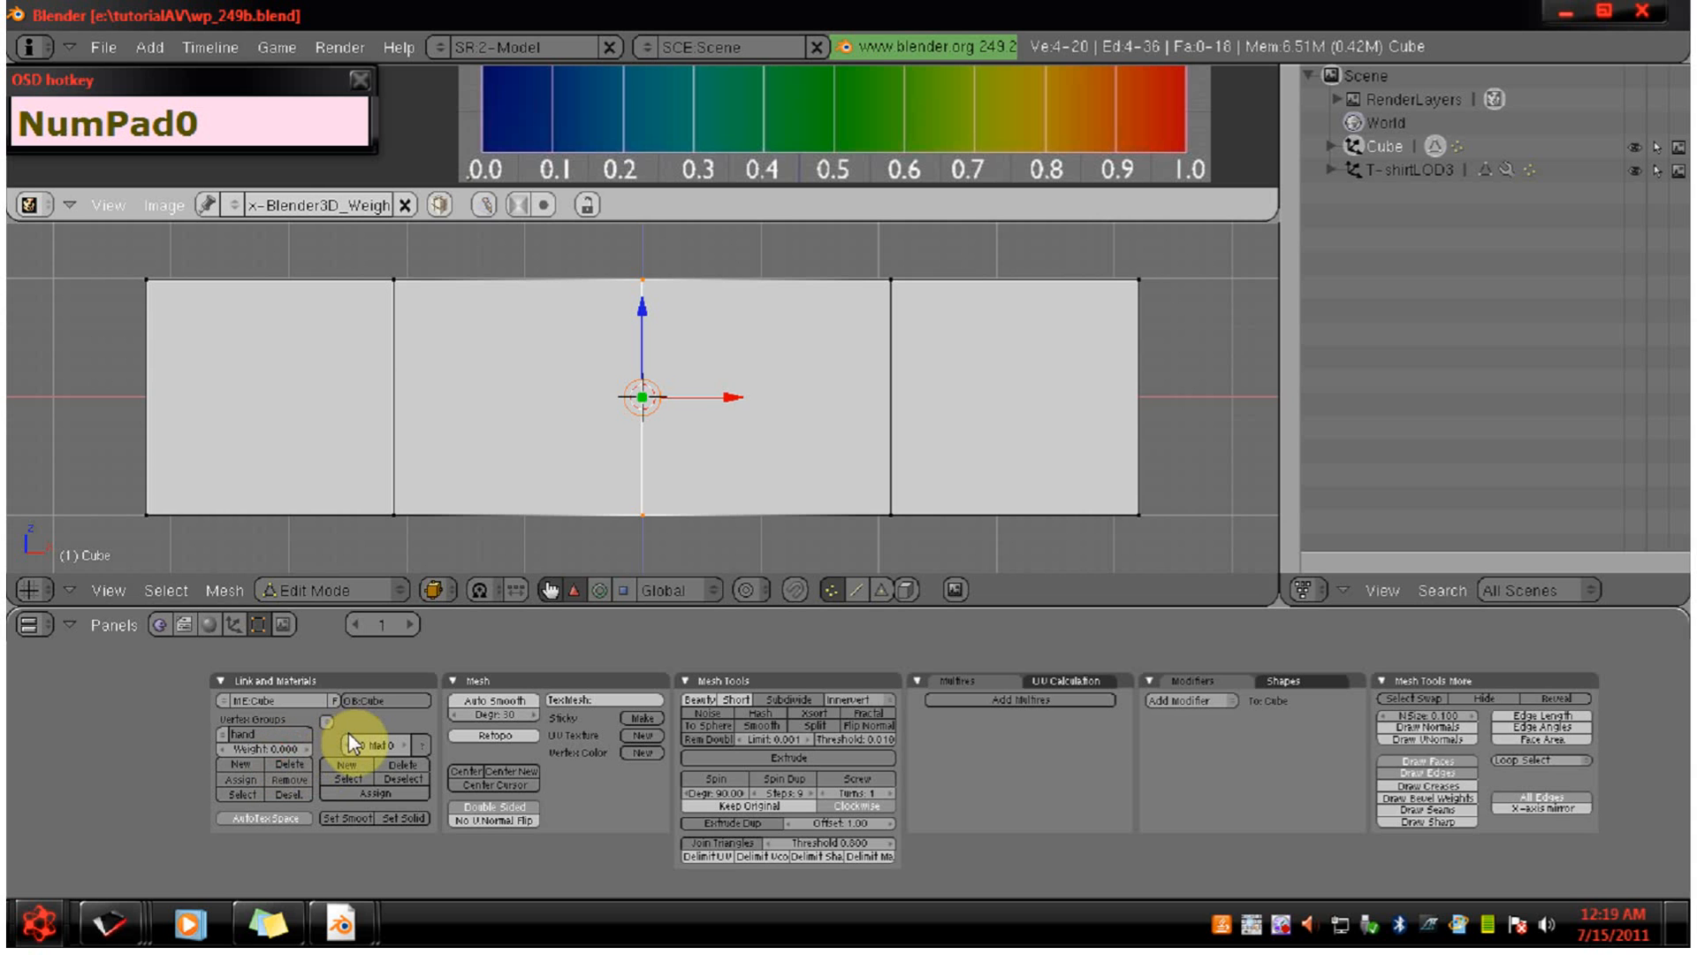
{"action": "left_click", "coordinate": [239, 778]}
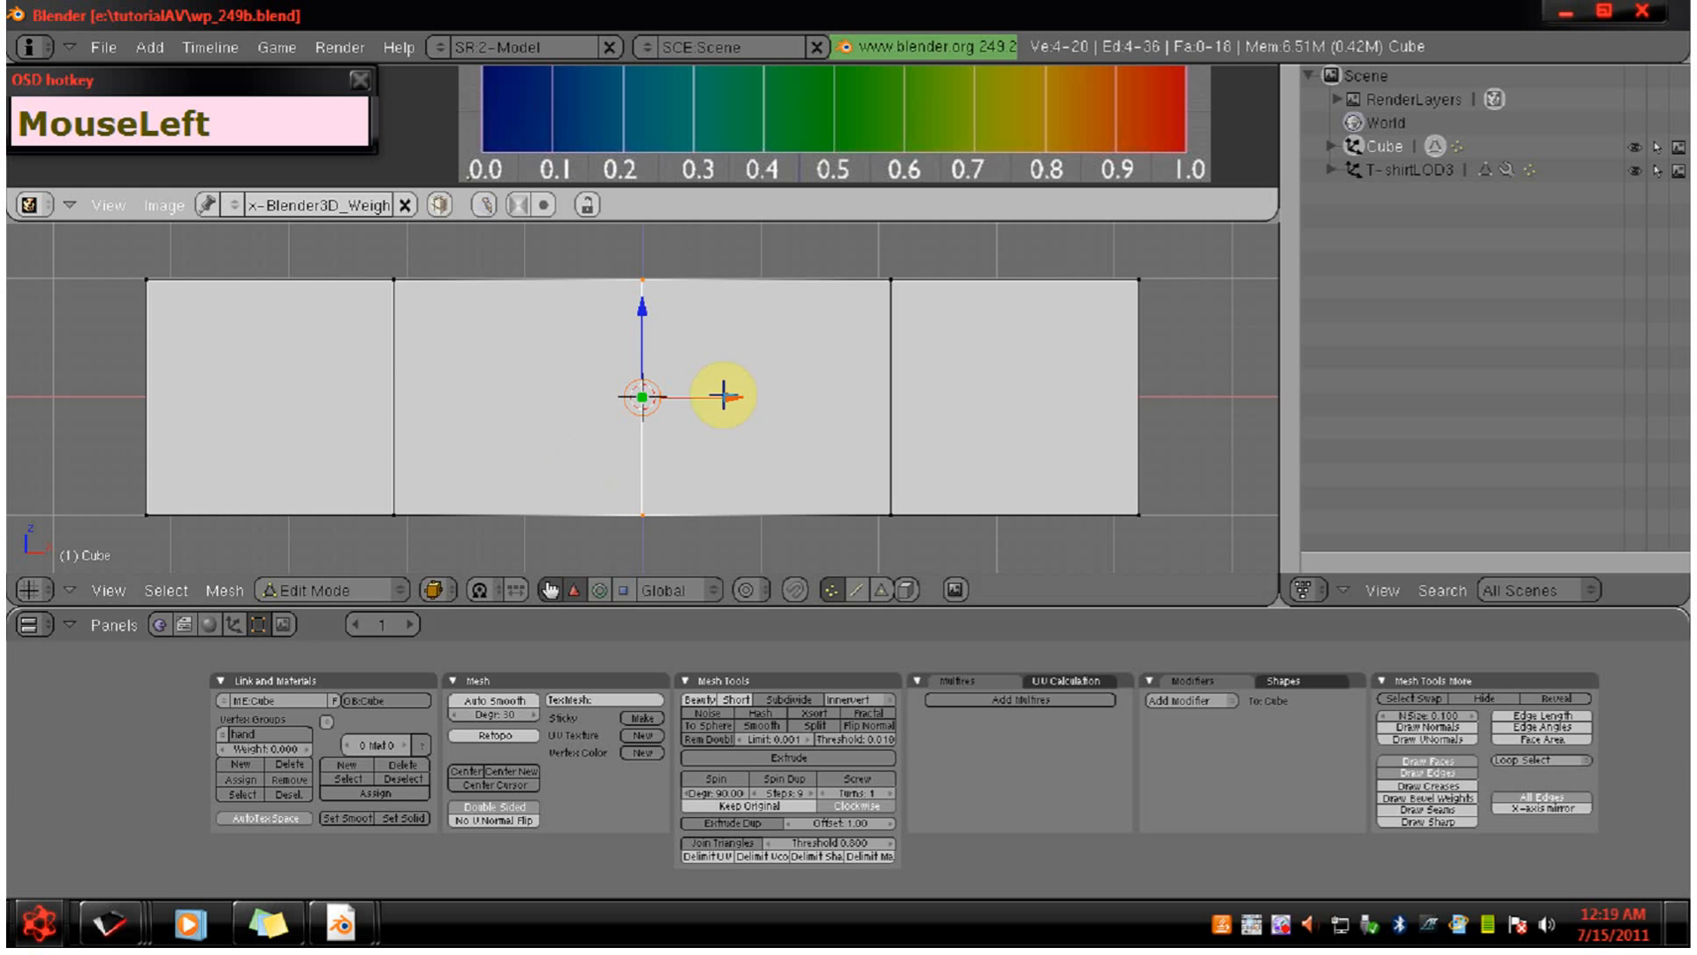
Assign a hand weight of 0.500 to the vertices midway along the block's left half and return to Weight Paint mode.
{"action": "key", "text": "a"}
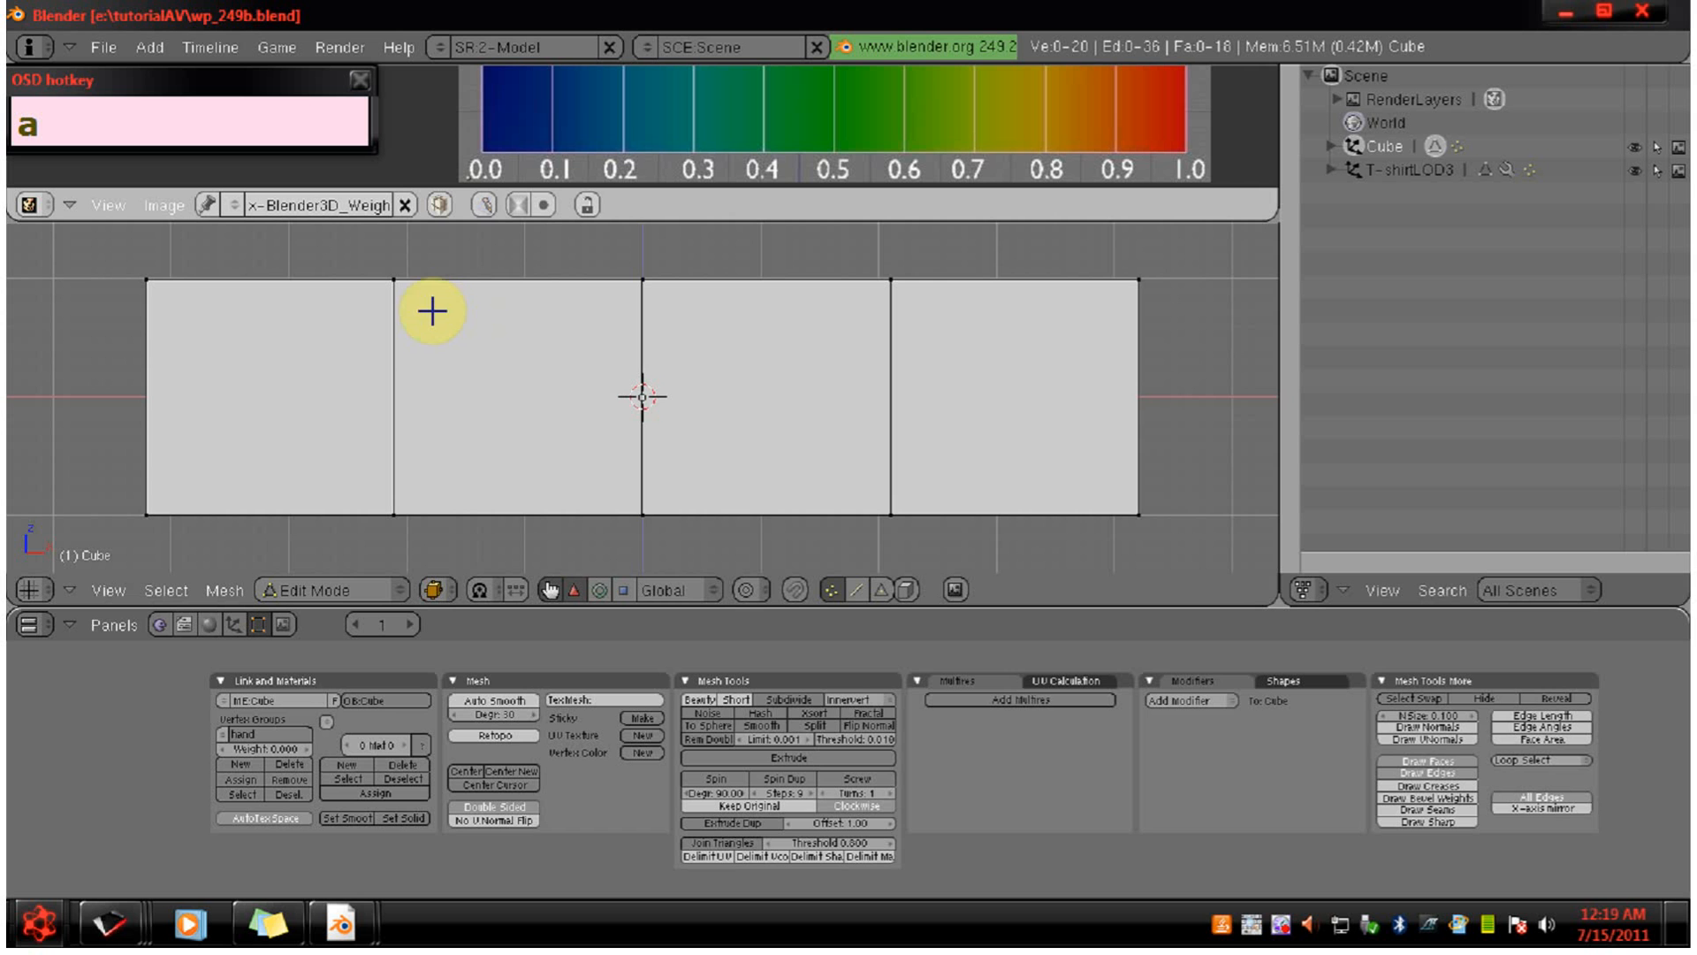
{"action": "key", "text": "b"}
{"action": "left_click_drag", "start_coordinate": [357, 232], "coordinate": [484, 567]}
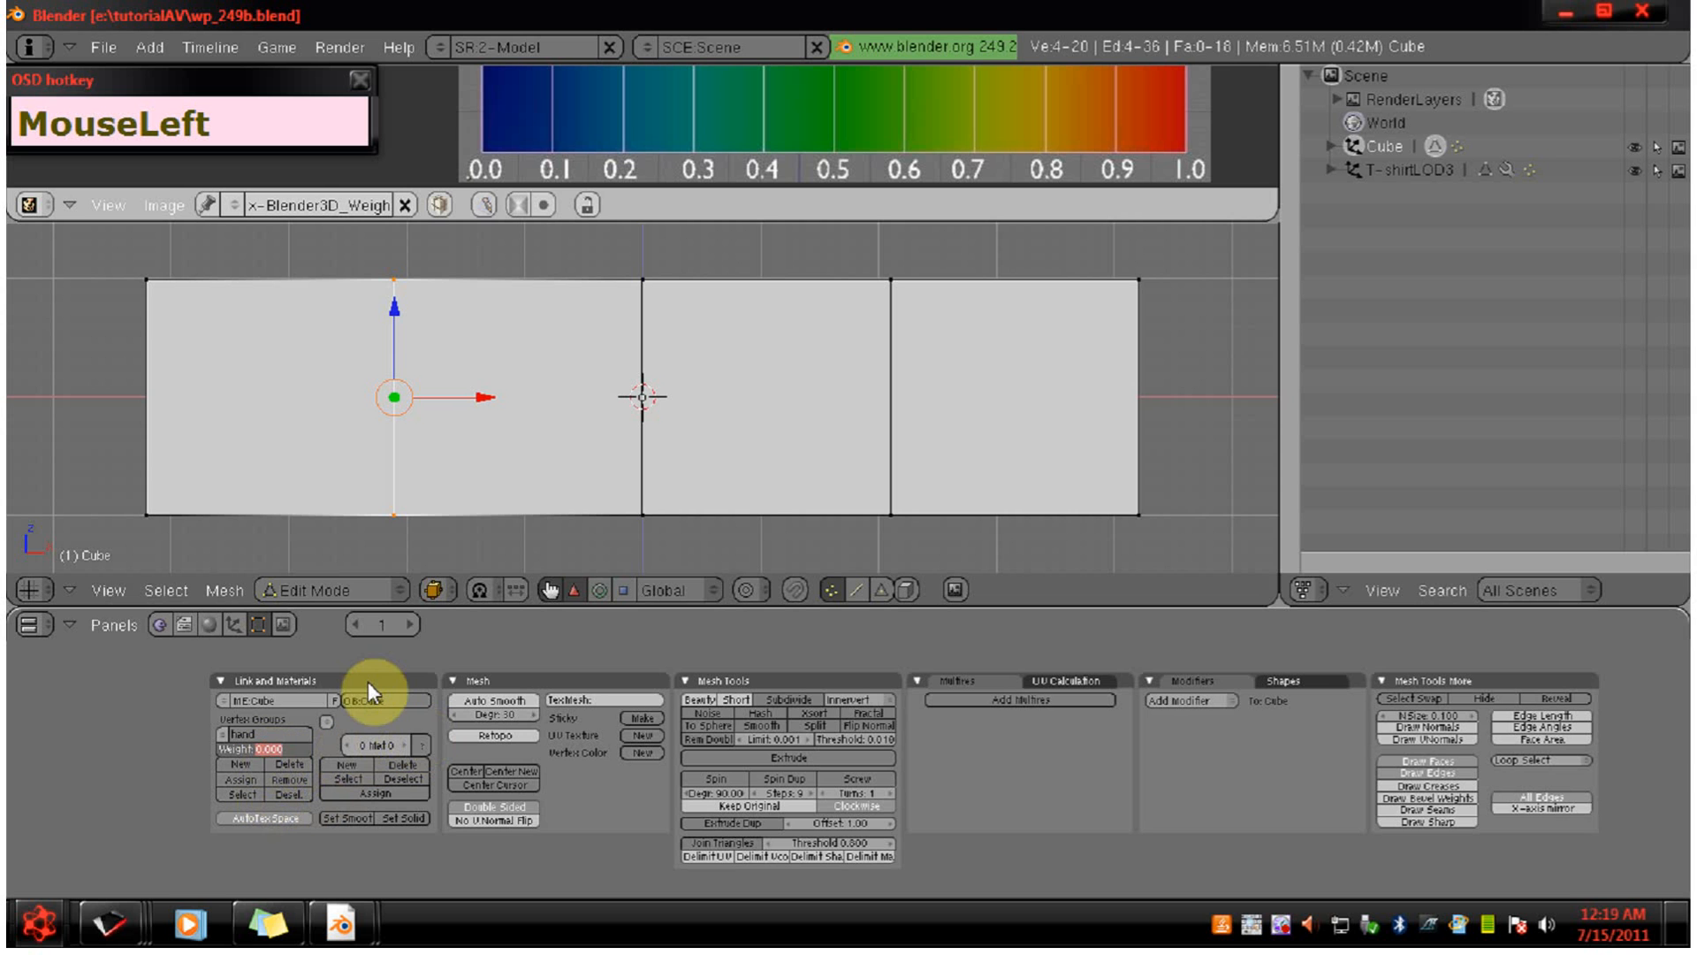
{"action": "type", "text": "."}
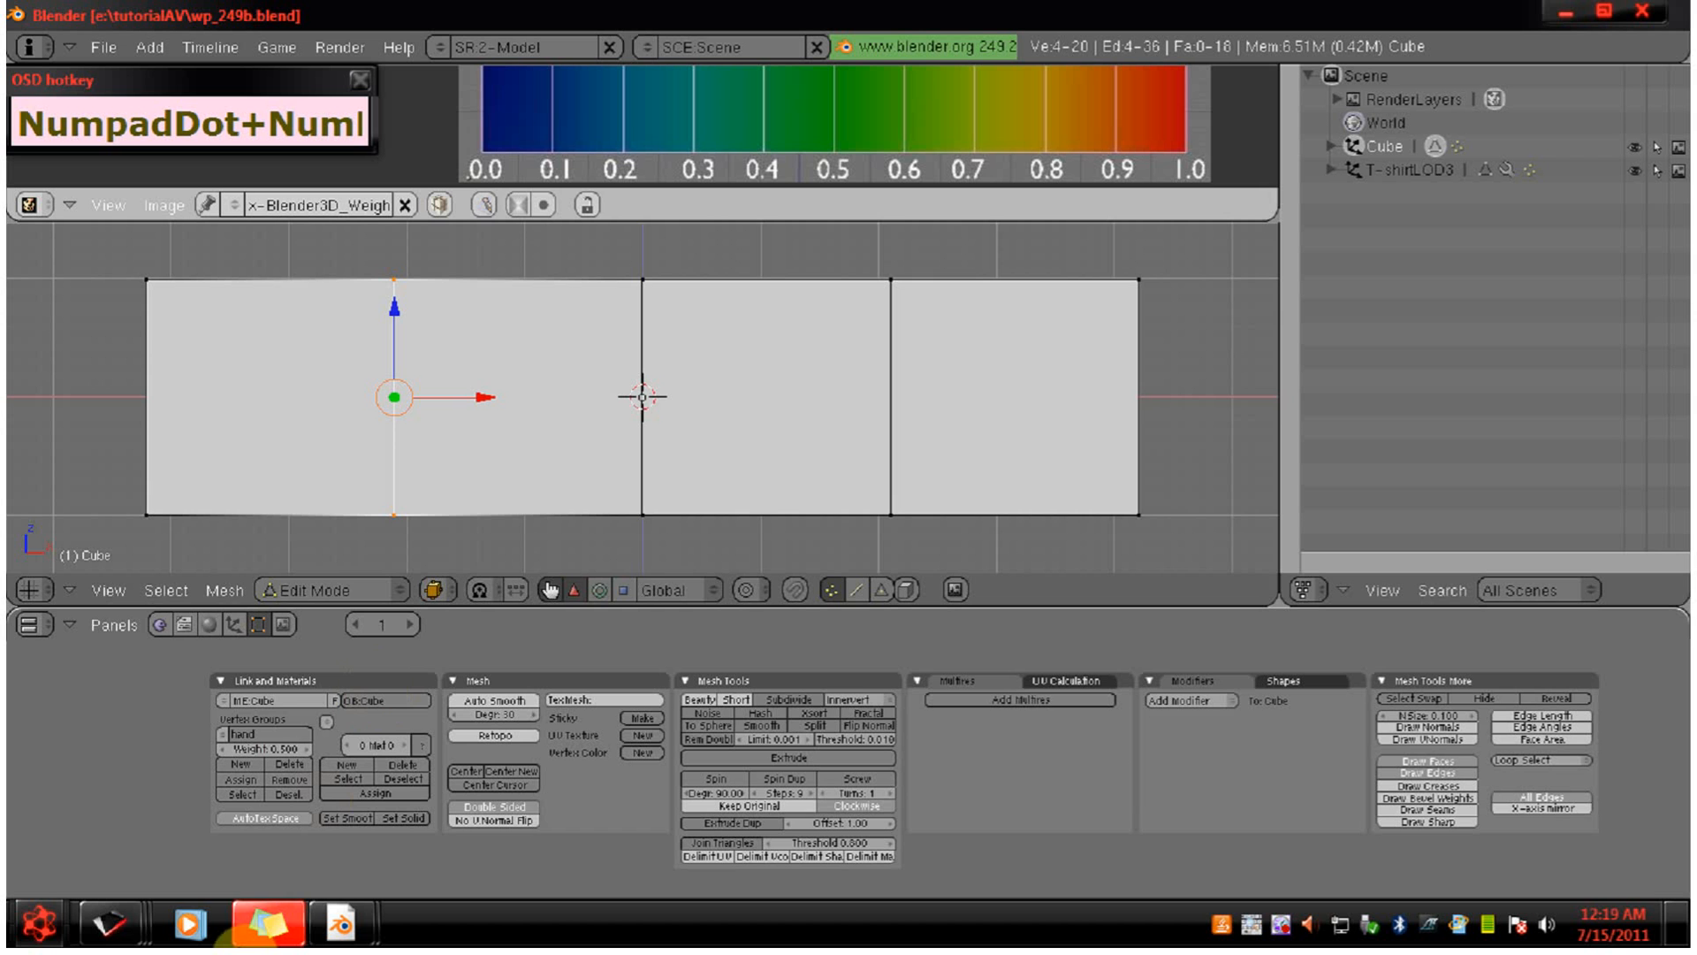
{"action": "left_click", "coordinate": [253, 778]}
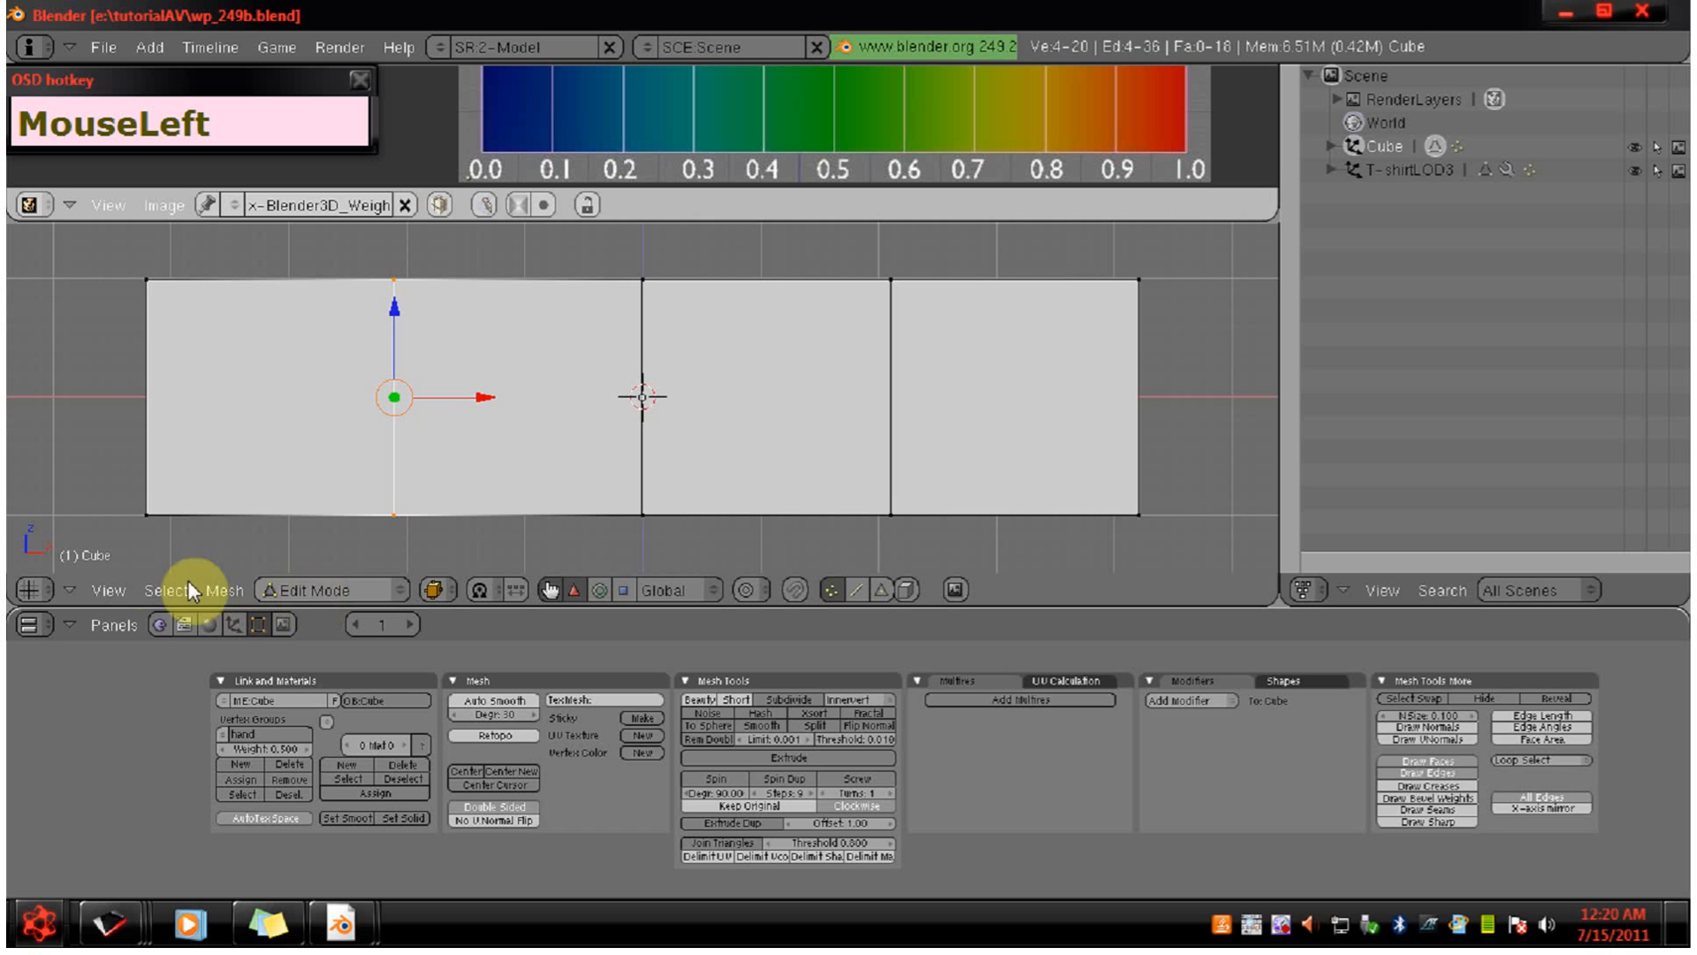
{"action": "left_click", "coordinate": [323, 588]}
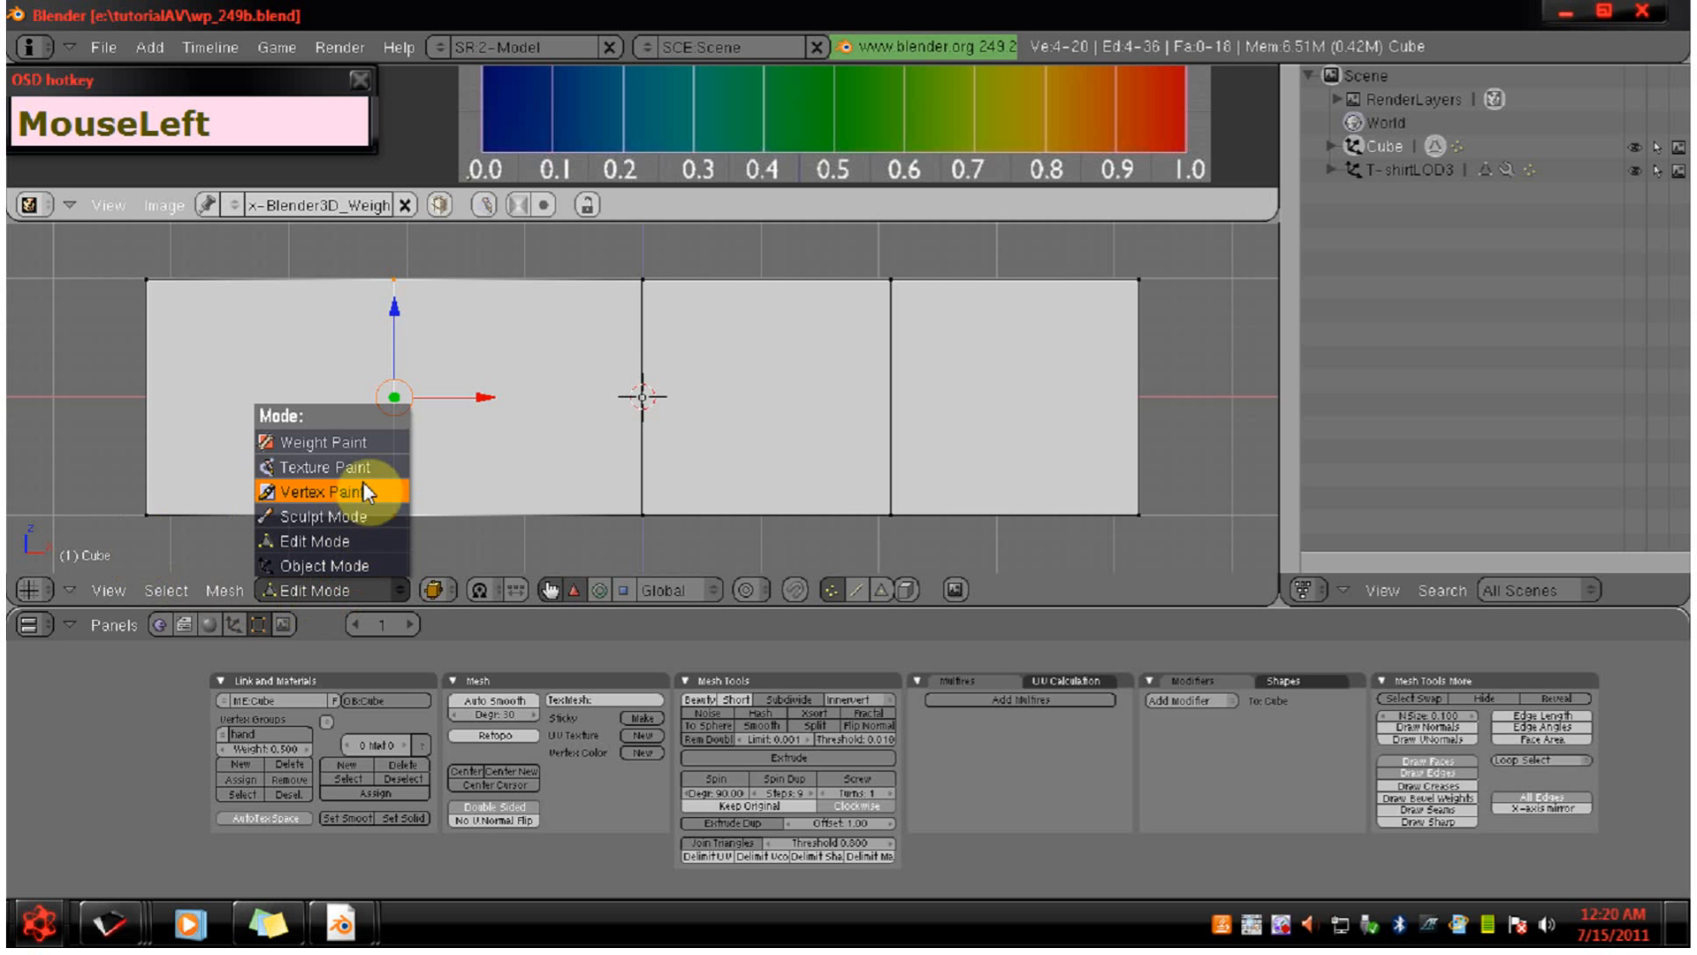
{"action": "left_click", "coordinate": [363, 442]}
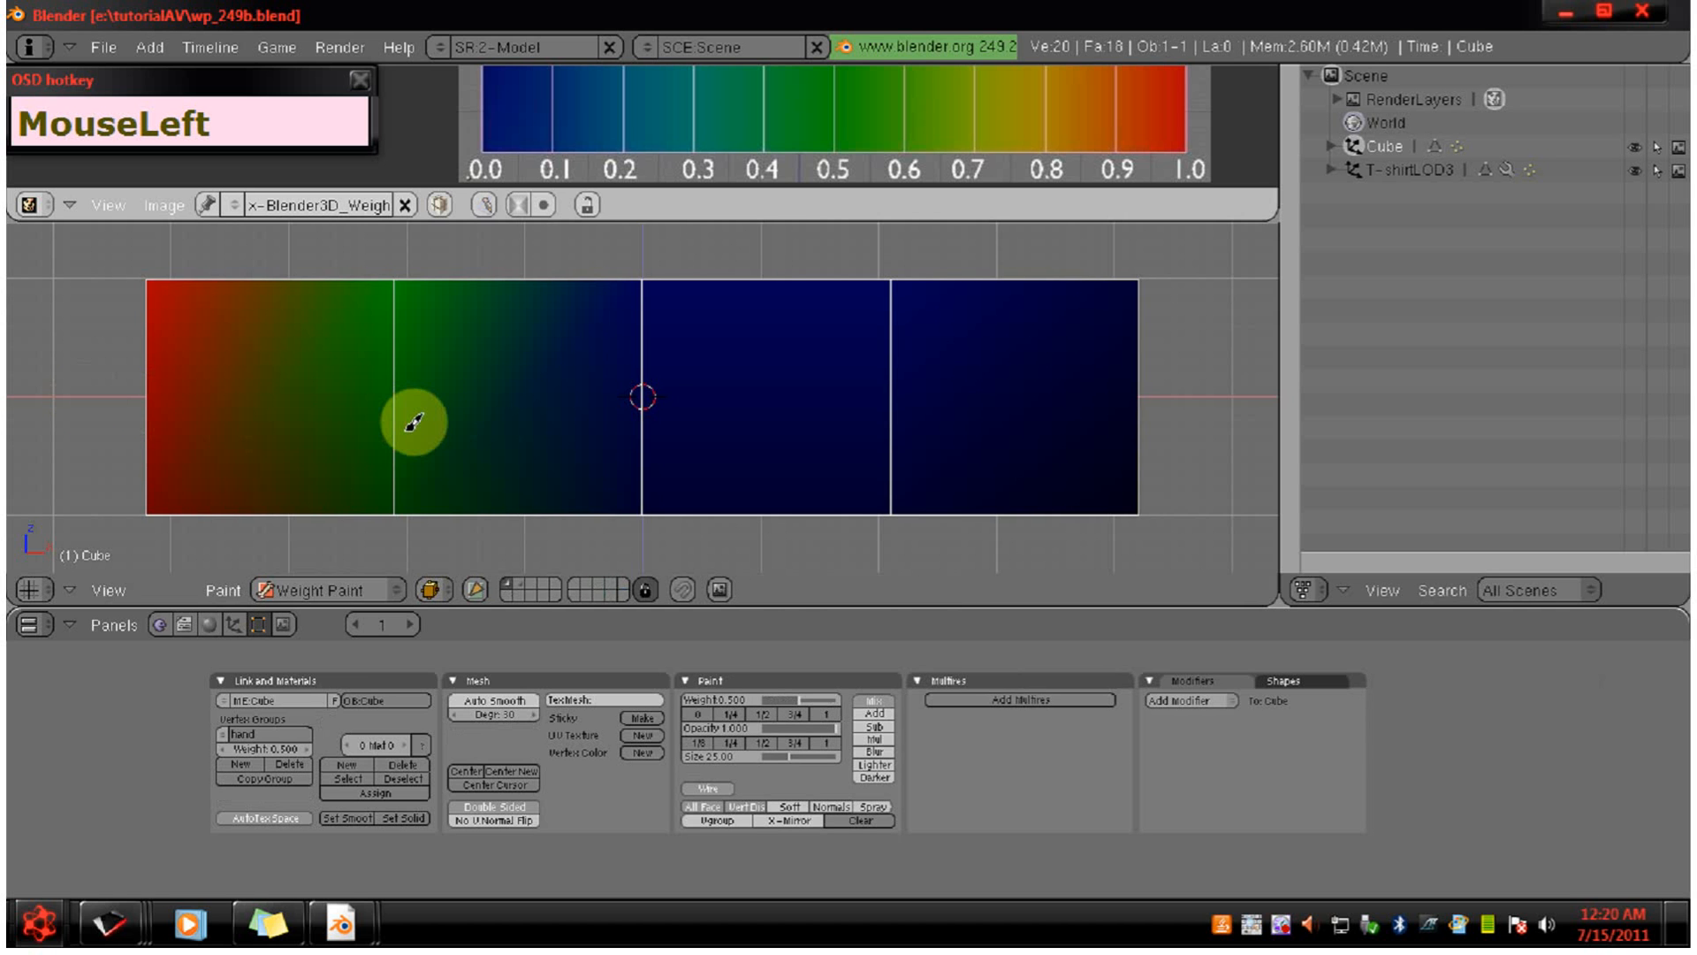
Go back to Edit Mode and open the options of the Mirror Vertex Locations & Weight script.
{"action": "left_click", "coordinate": [290, 591]}
{"action": "left_click", "coordinate": [316, 549]}
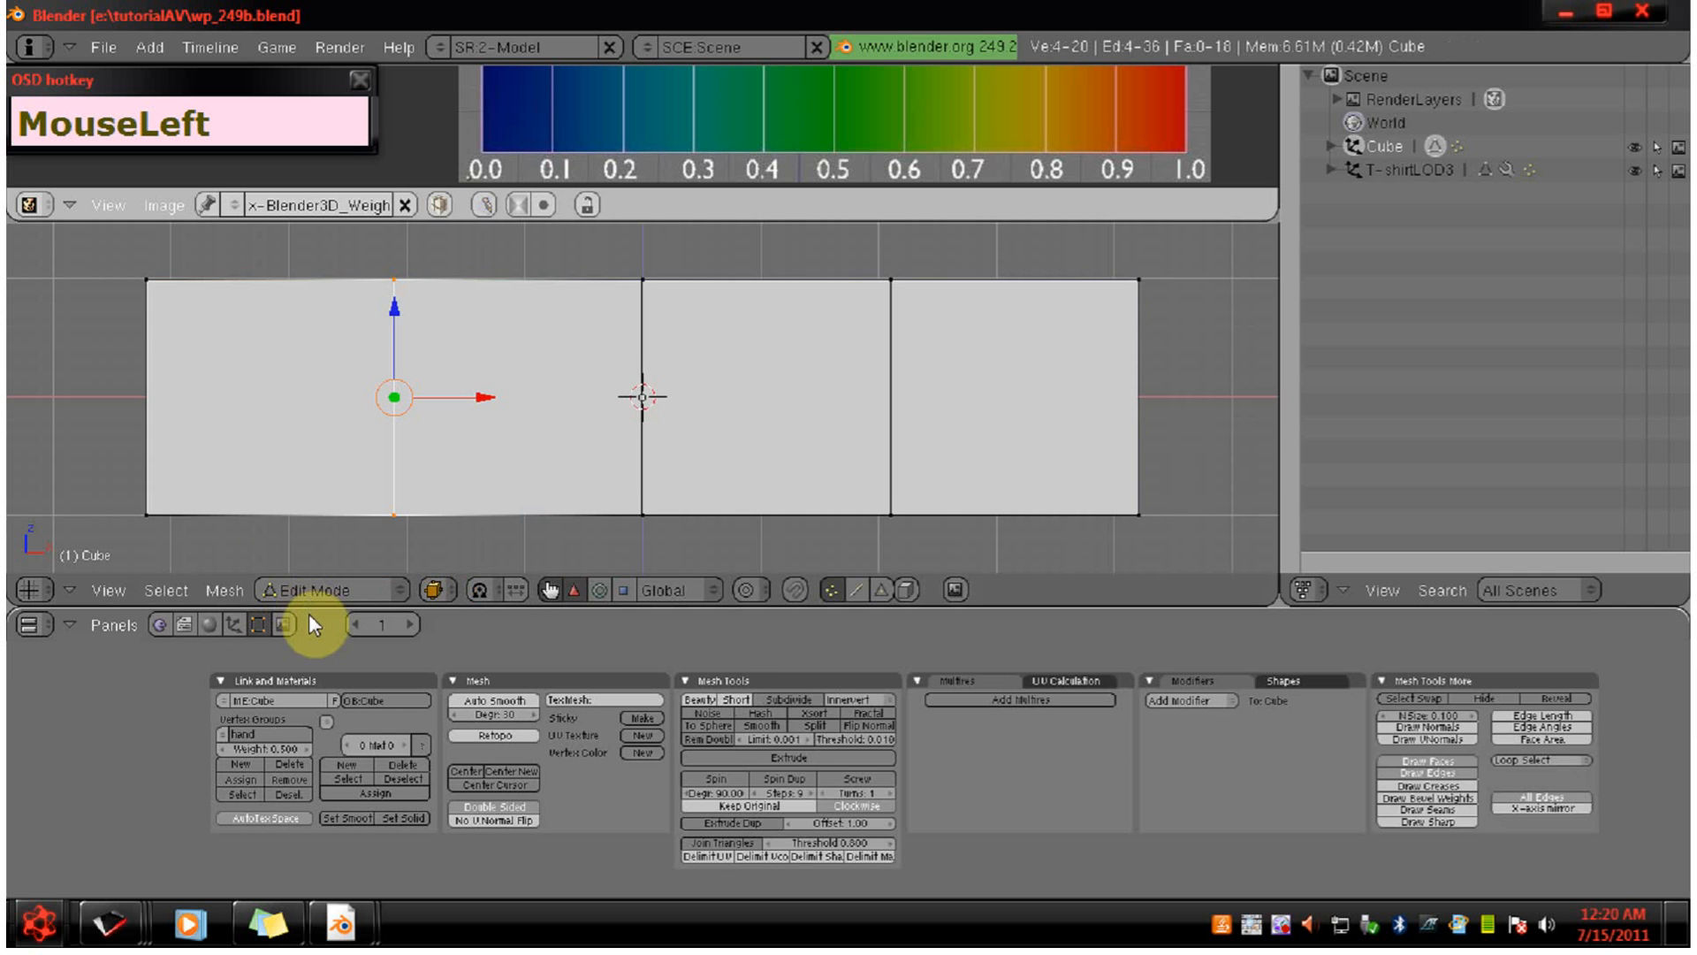
{"action": "left_click_drag", "start_coordinate": [320, 734], "coordinate": [311, 805]}
{"action": "left_click", "coordinate": [223, 789]}
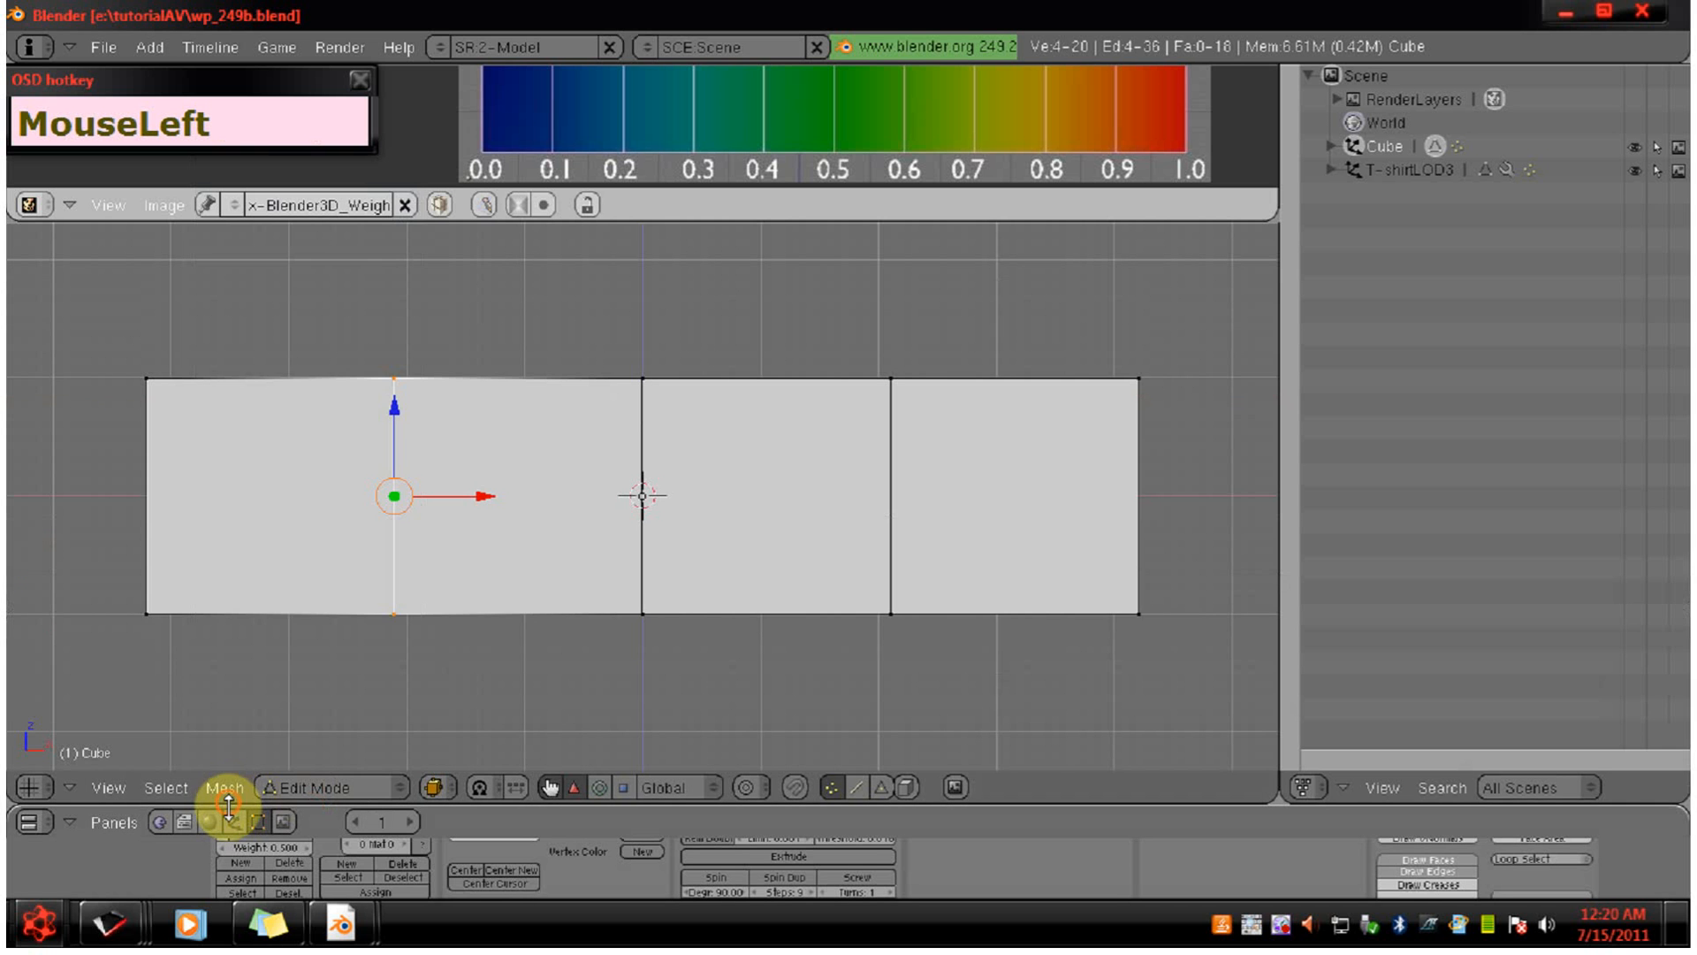
{"action": "left_click_drag", "start_coordinate": [227, 804], "coordinate": [221, 831]}
{"action": "left_click", "coordinate": [223, 822]}
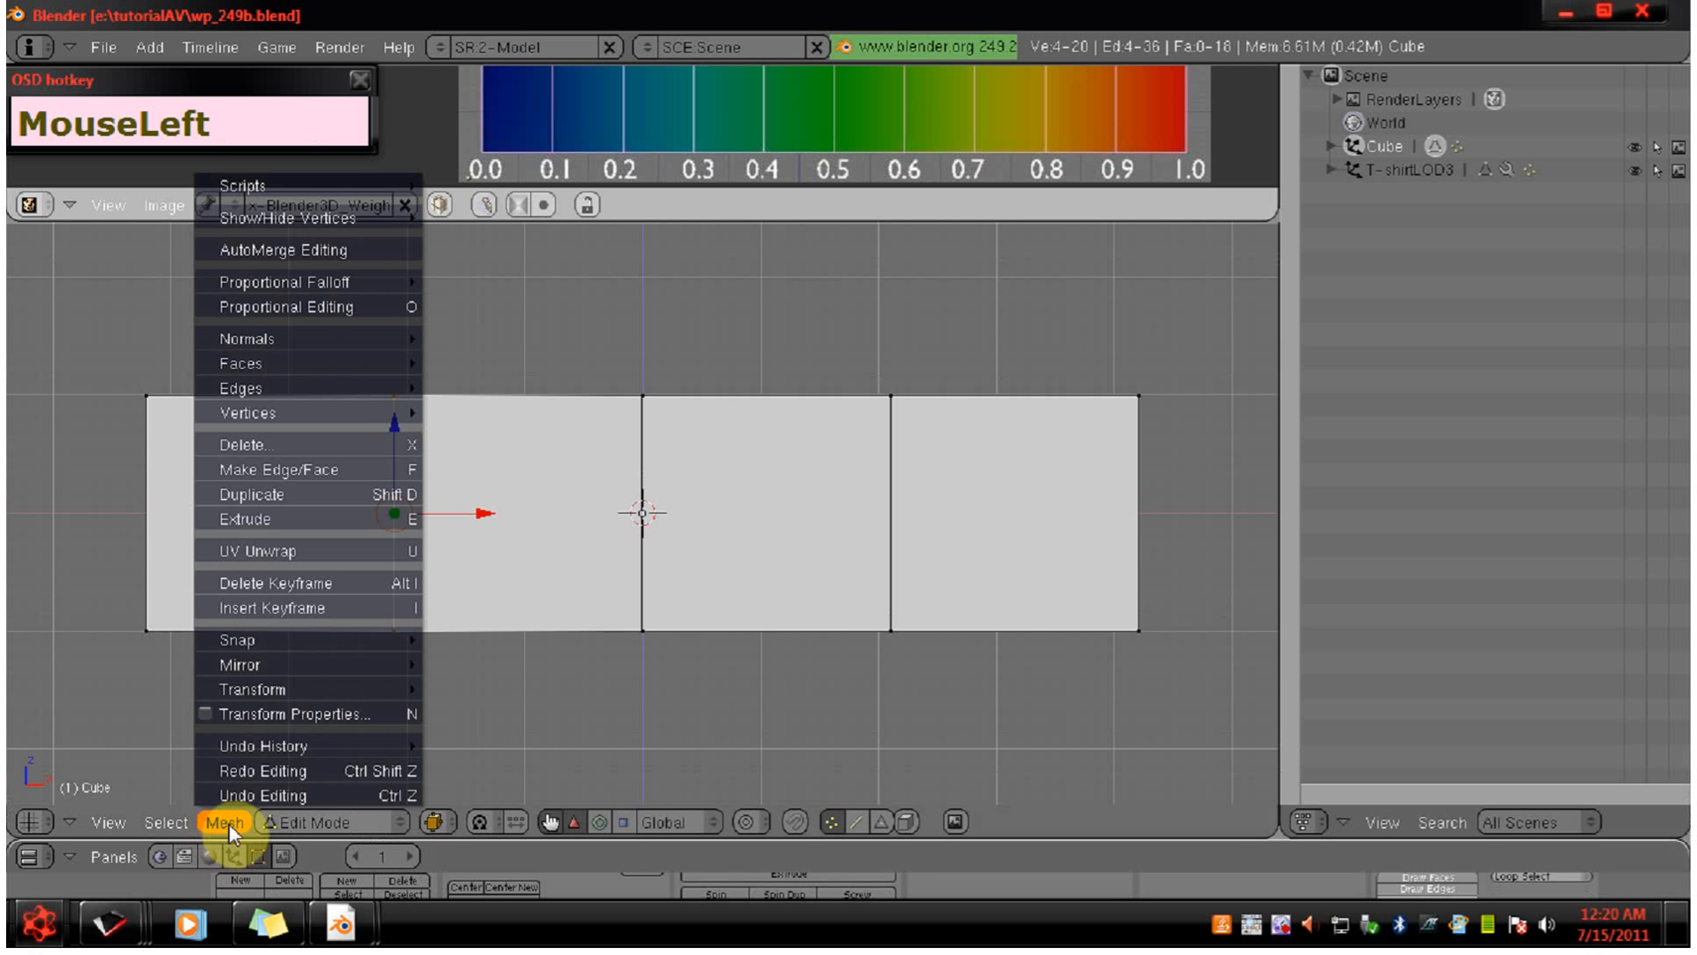
{"action": "left_click", "coordinate": [224, 822]}
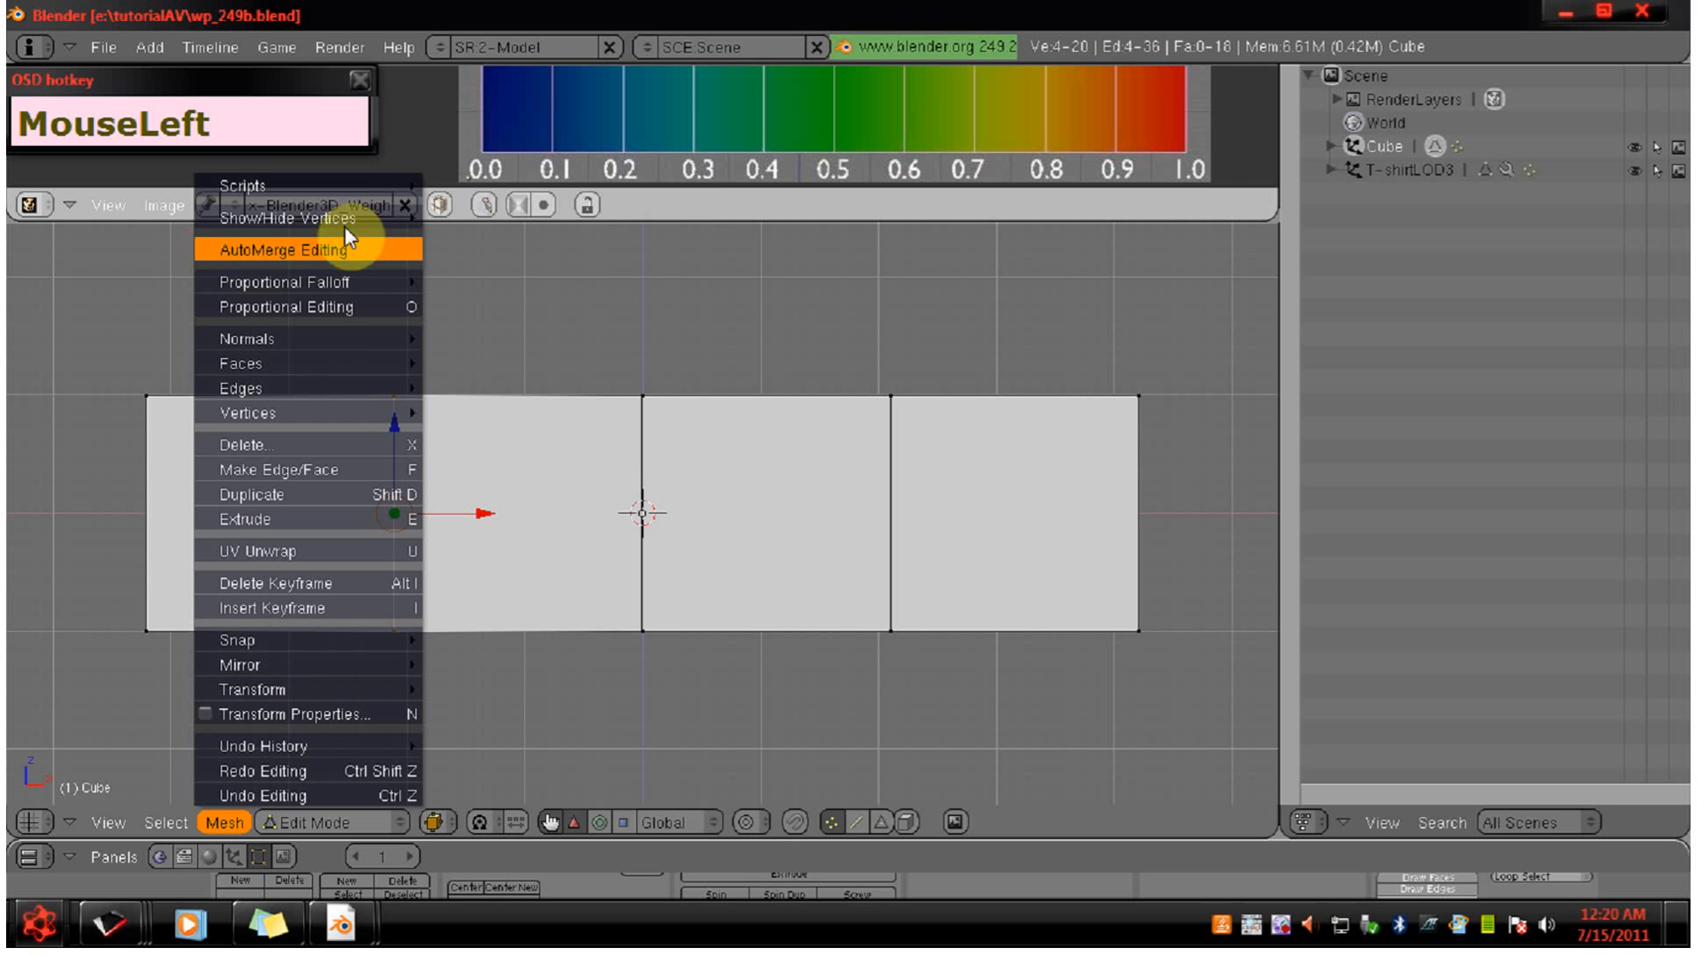
{"action": "mouse_move", "coordinate": [344, 187]}
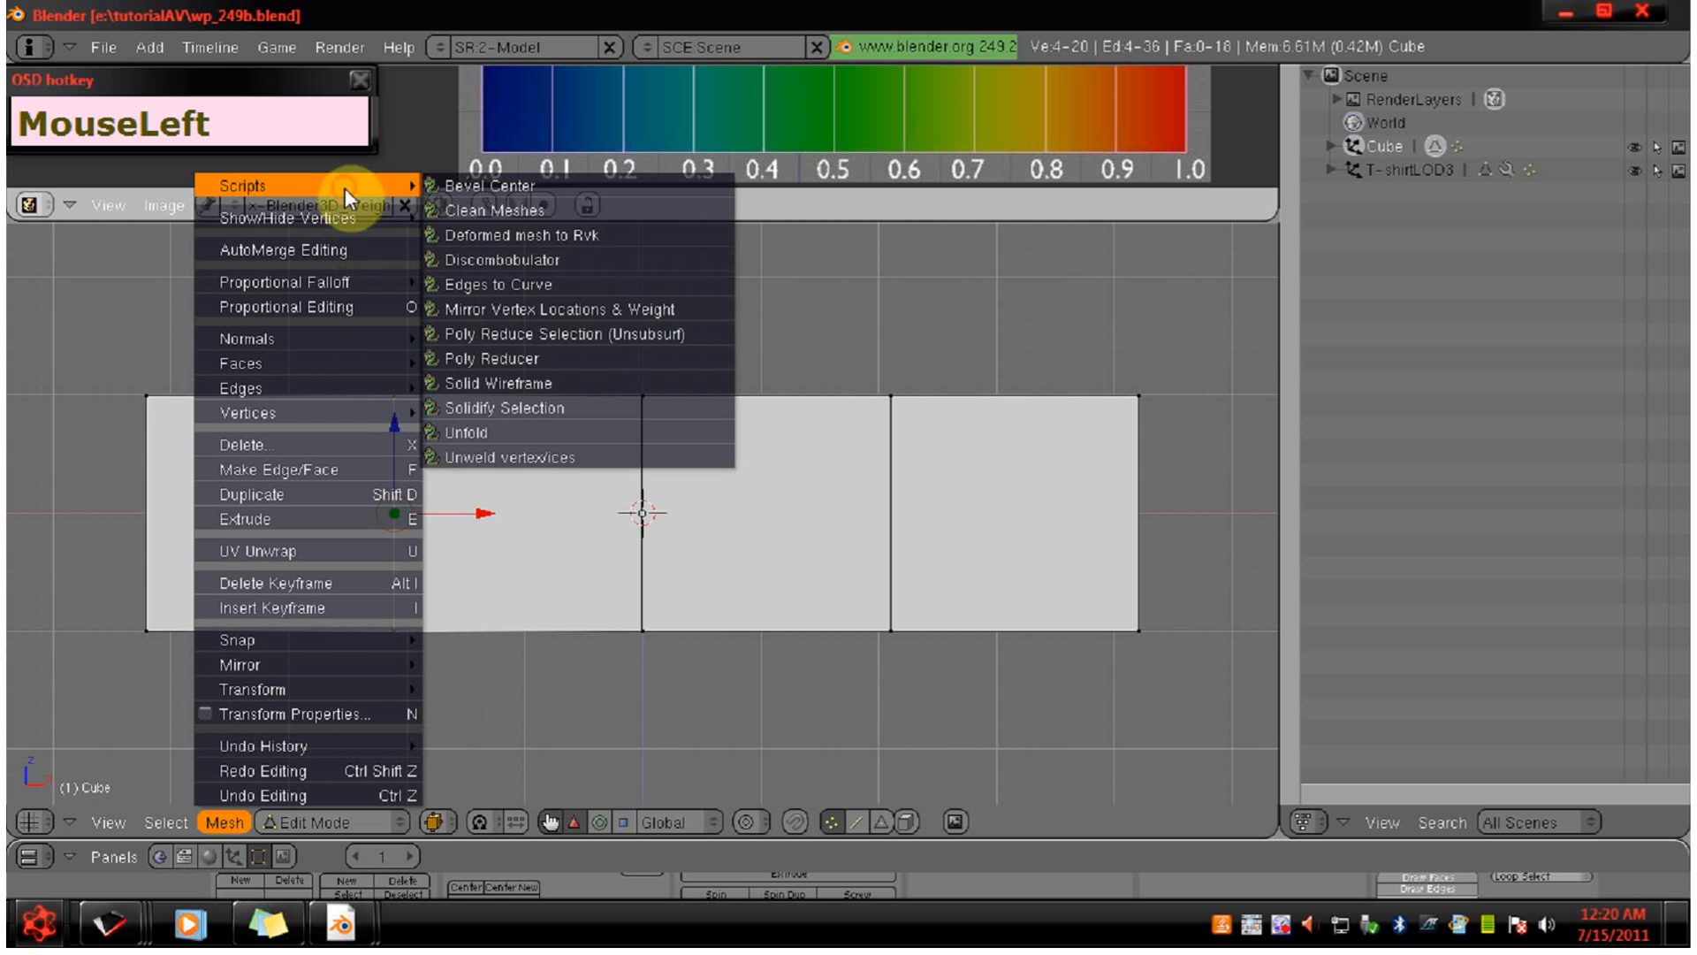
{"action": "left_click", "coordinate": [593, 305]}
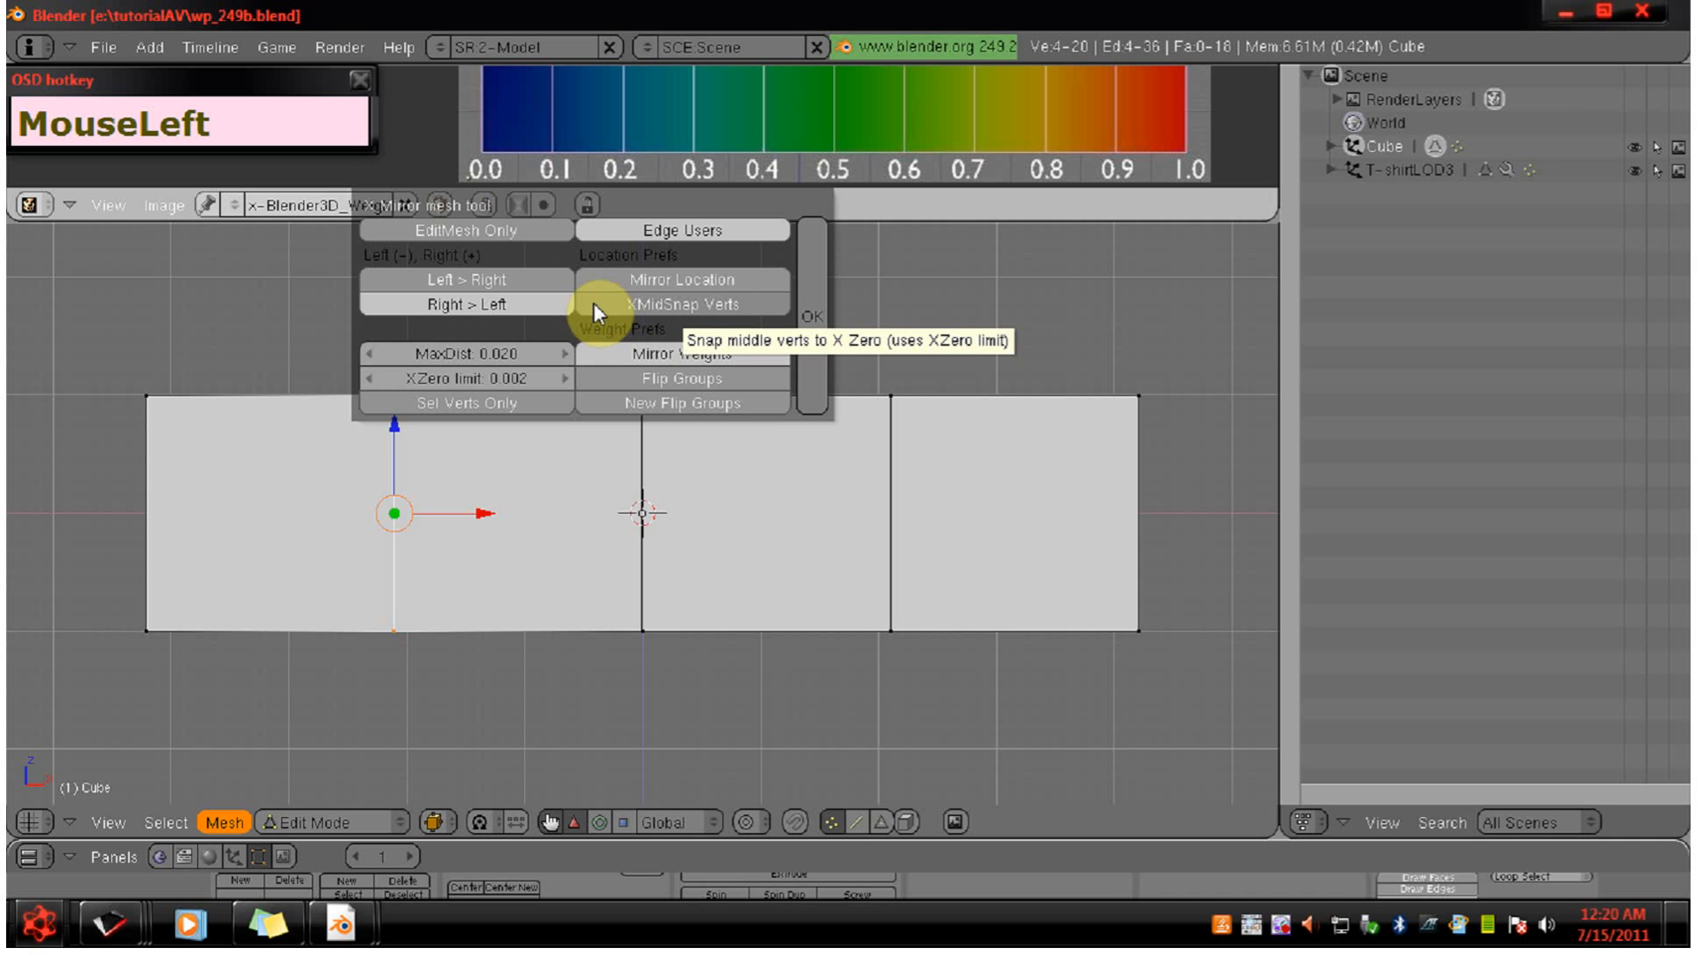
Mirror the hand weights from the block's left half onto its right half and return to Weight Paint mode.
{"action": "left_click", "coordinate": [475, 404]}
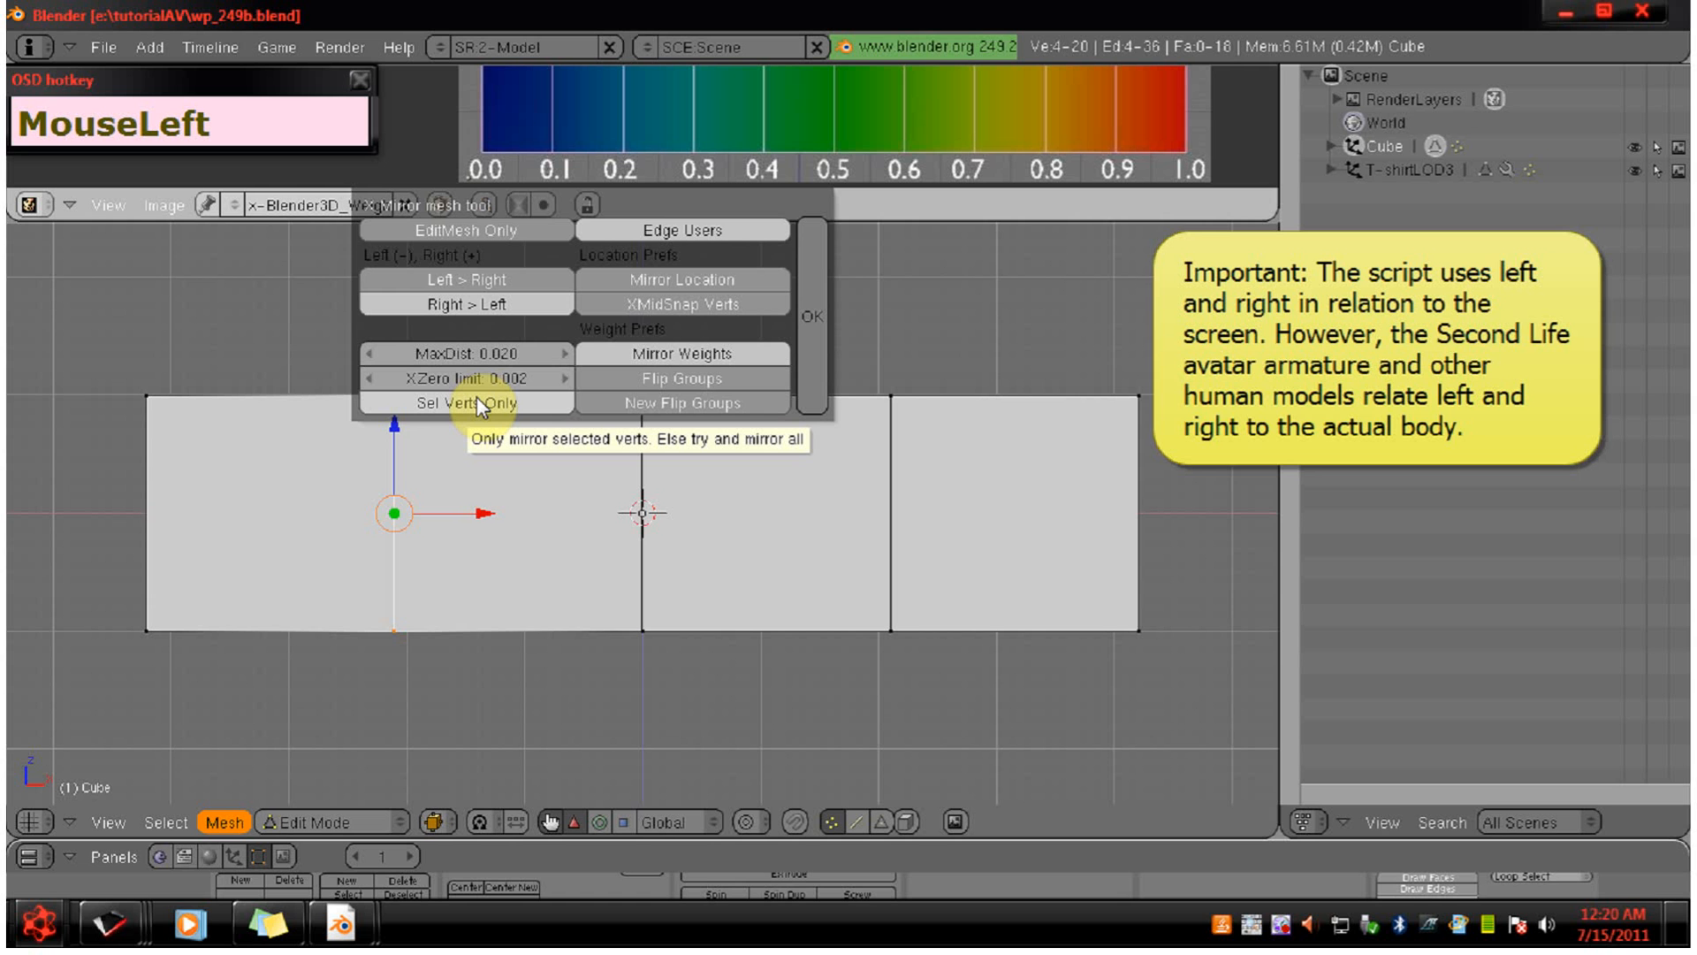
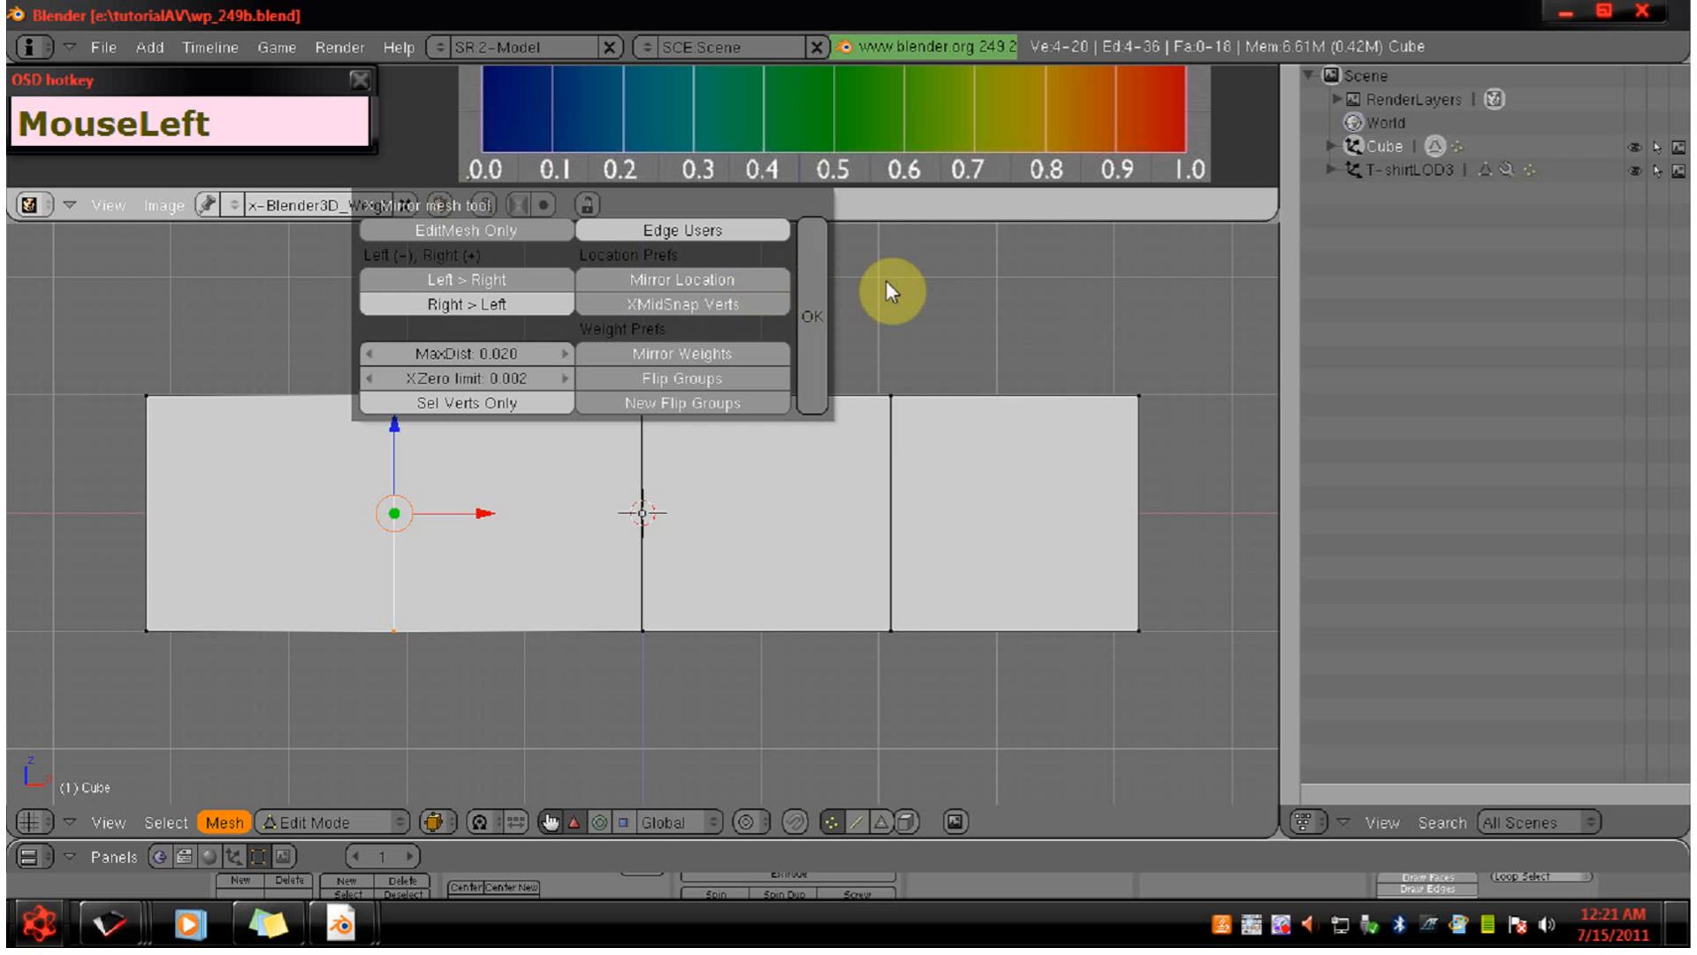
{"action": "left_click", "coordinate": [684, 275]}
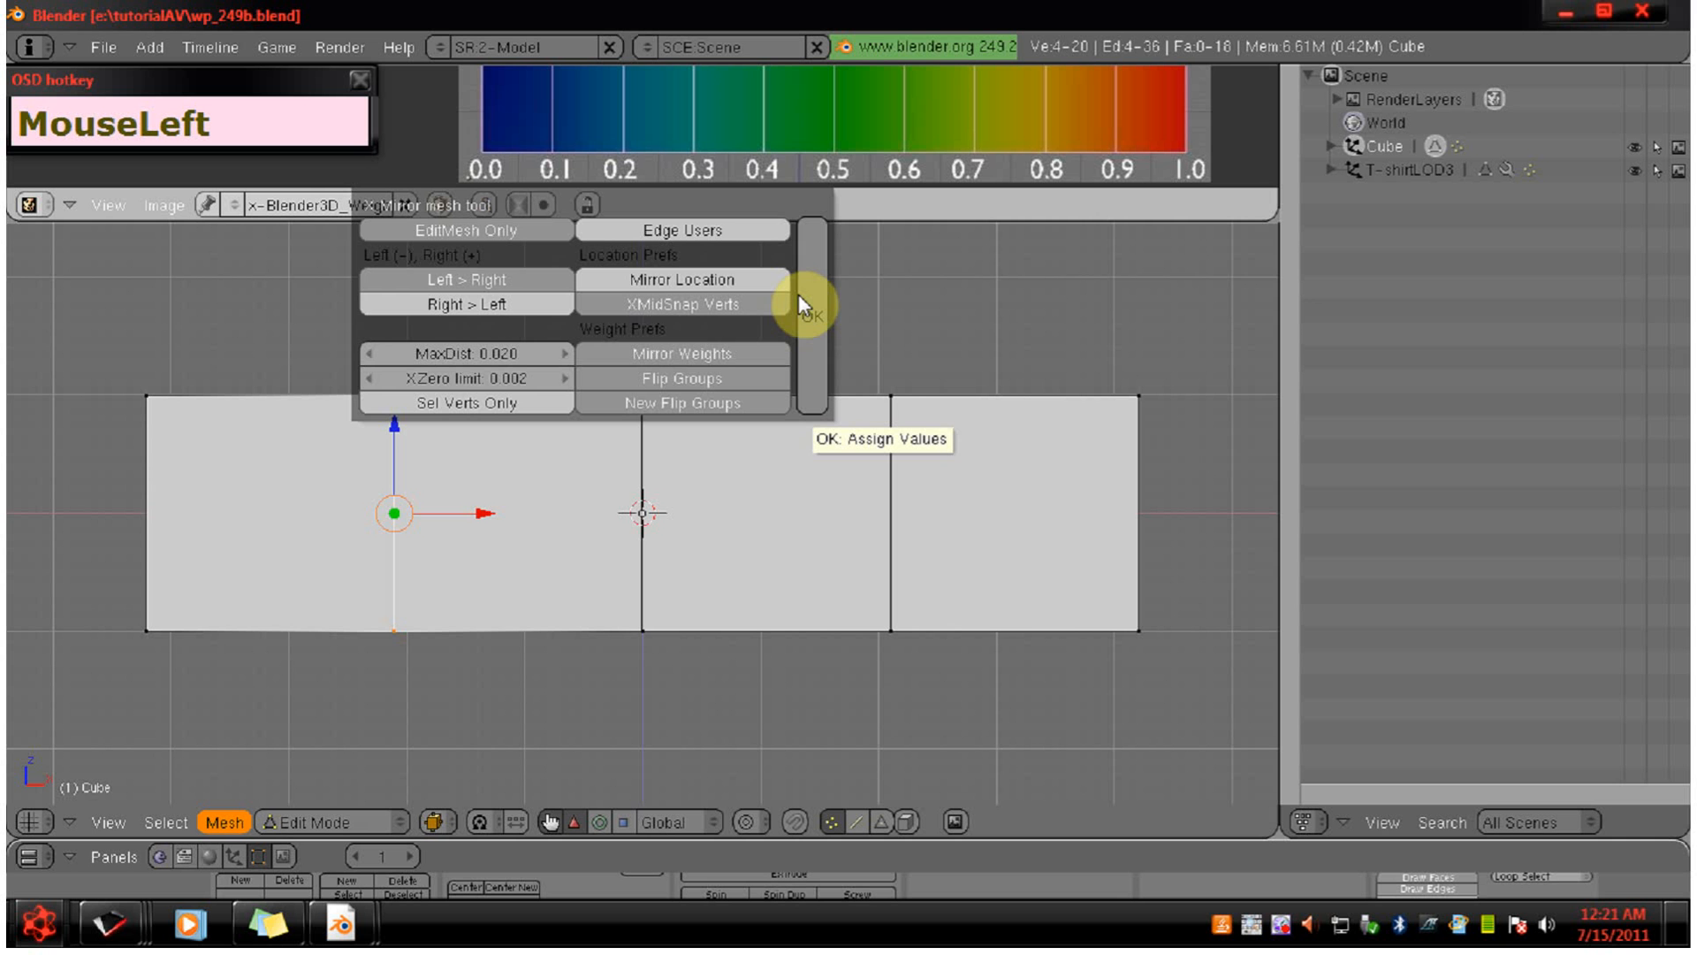
{"action": "left_click", "coordinate": [812, 322]}
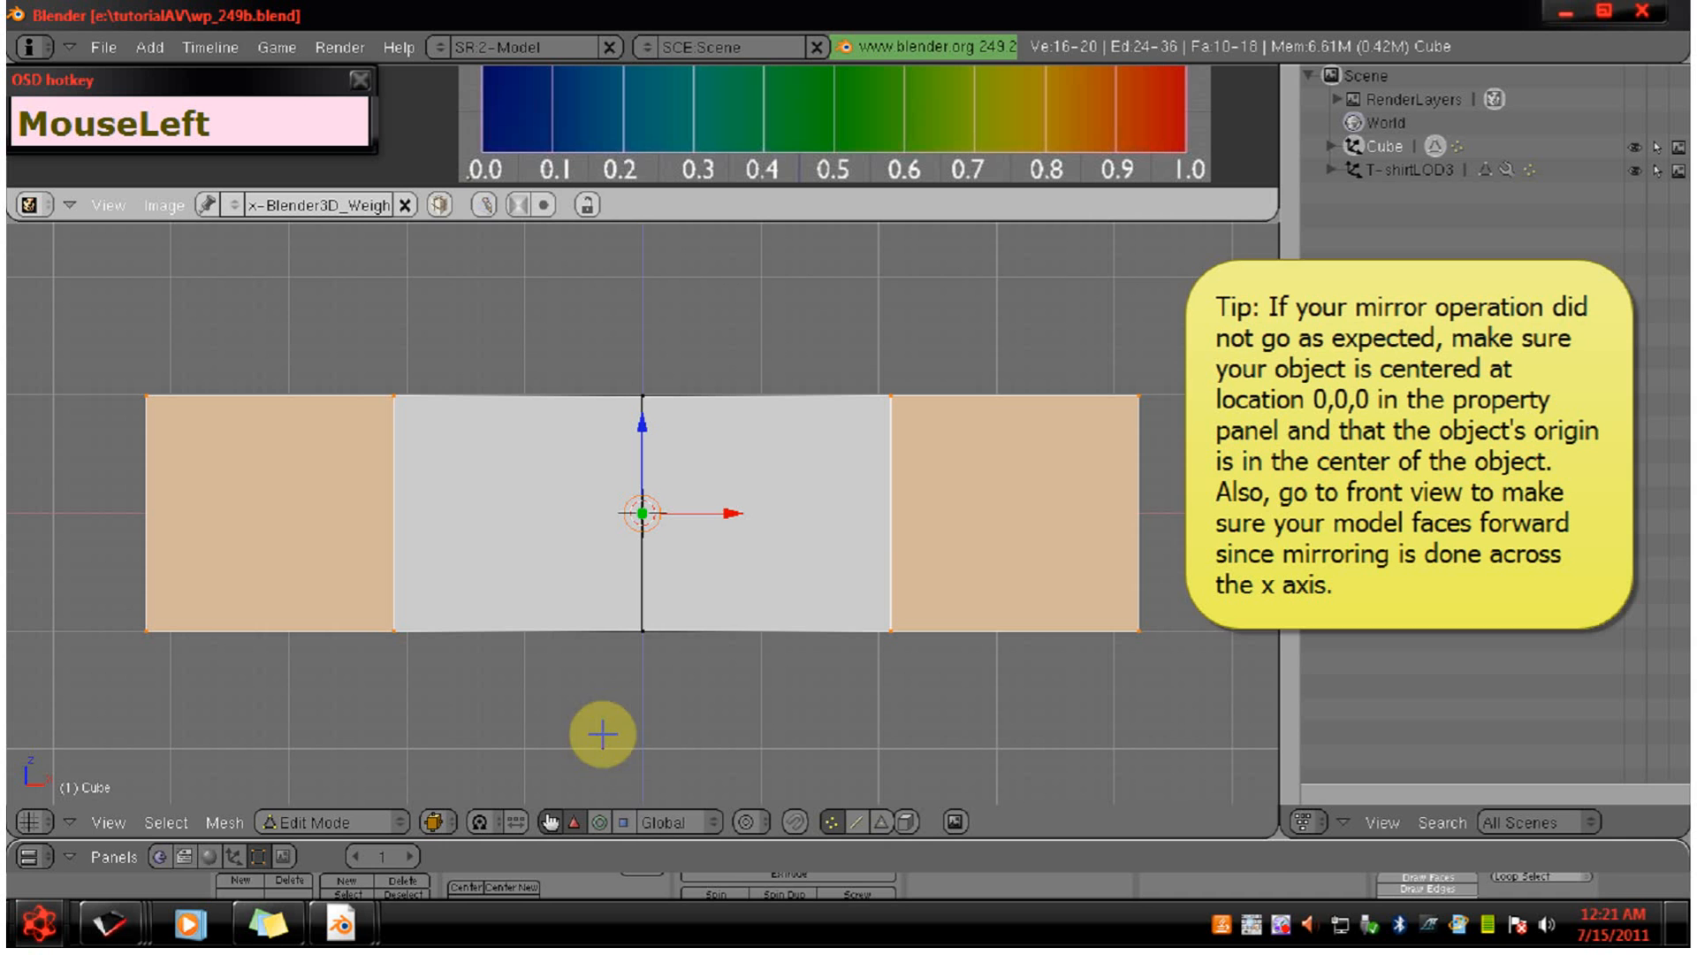
{"action": "left_click_drag", "start_coordinate": [604, 835], "coordinate": [612, 628]}
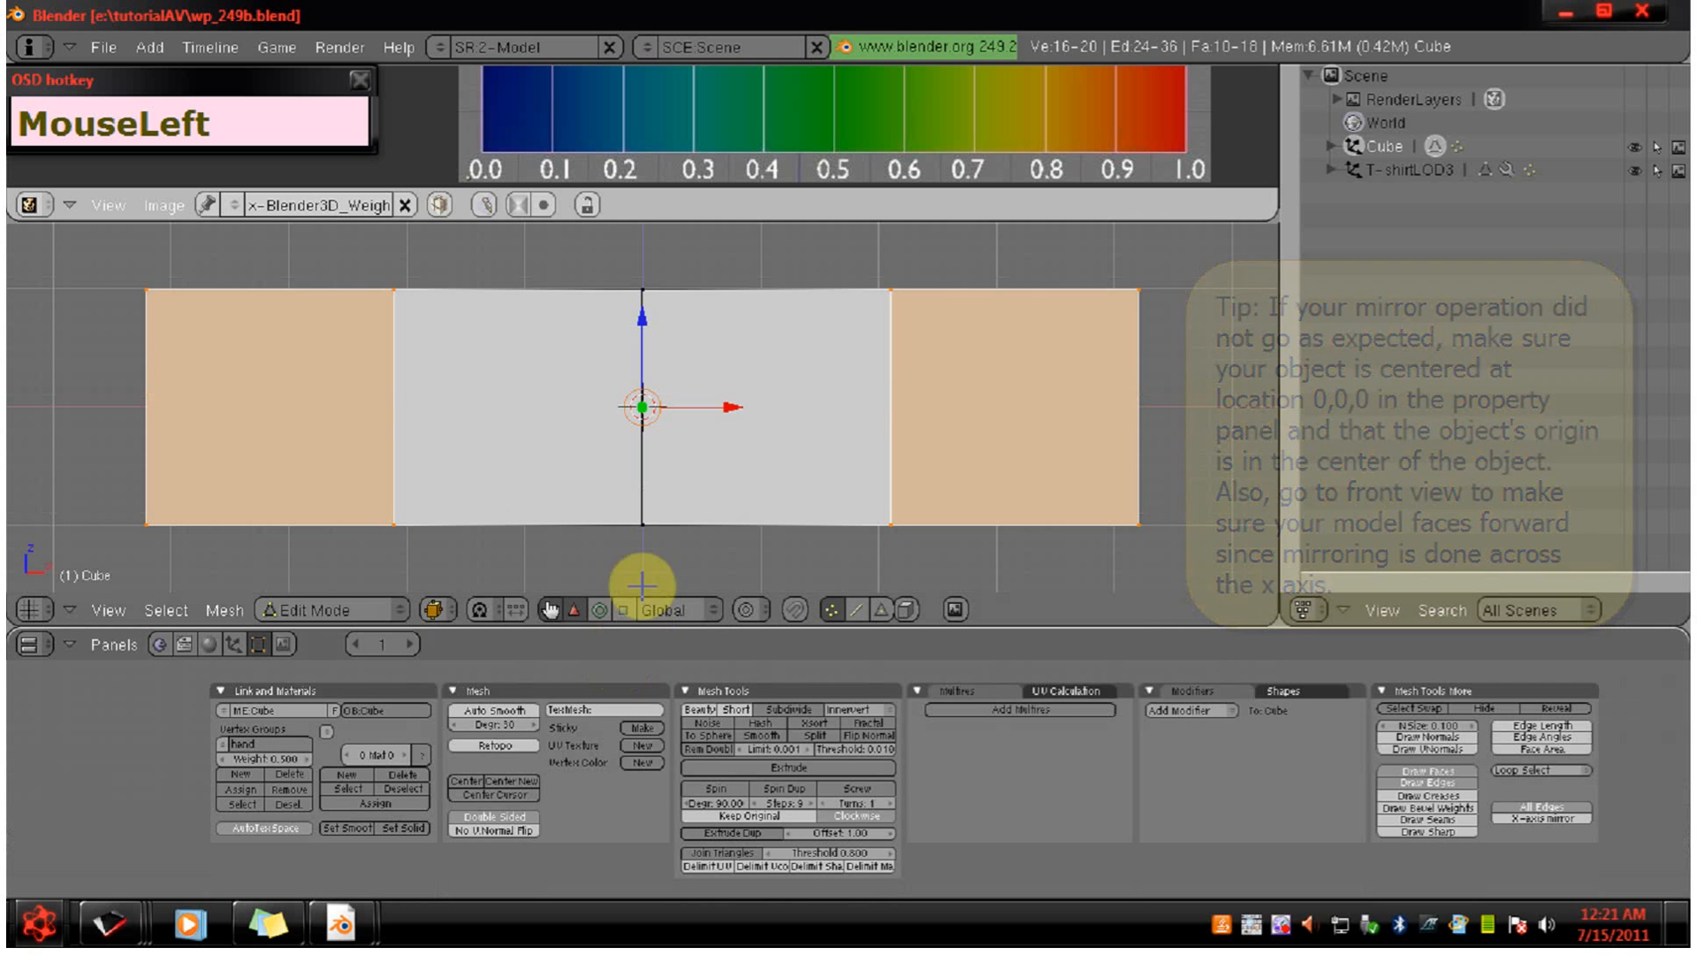
{"action": "key", "text": "Tab"}
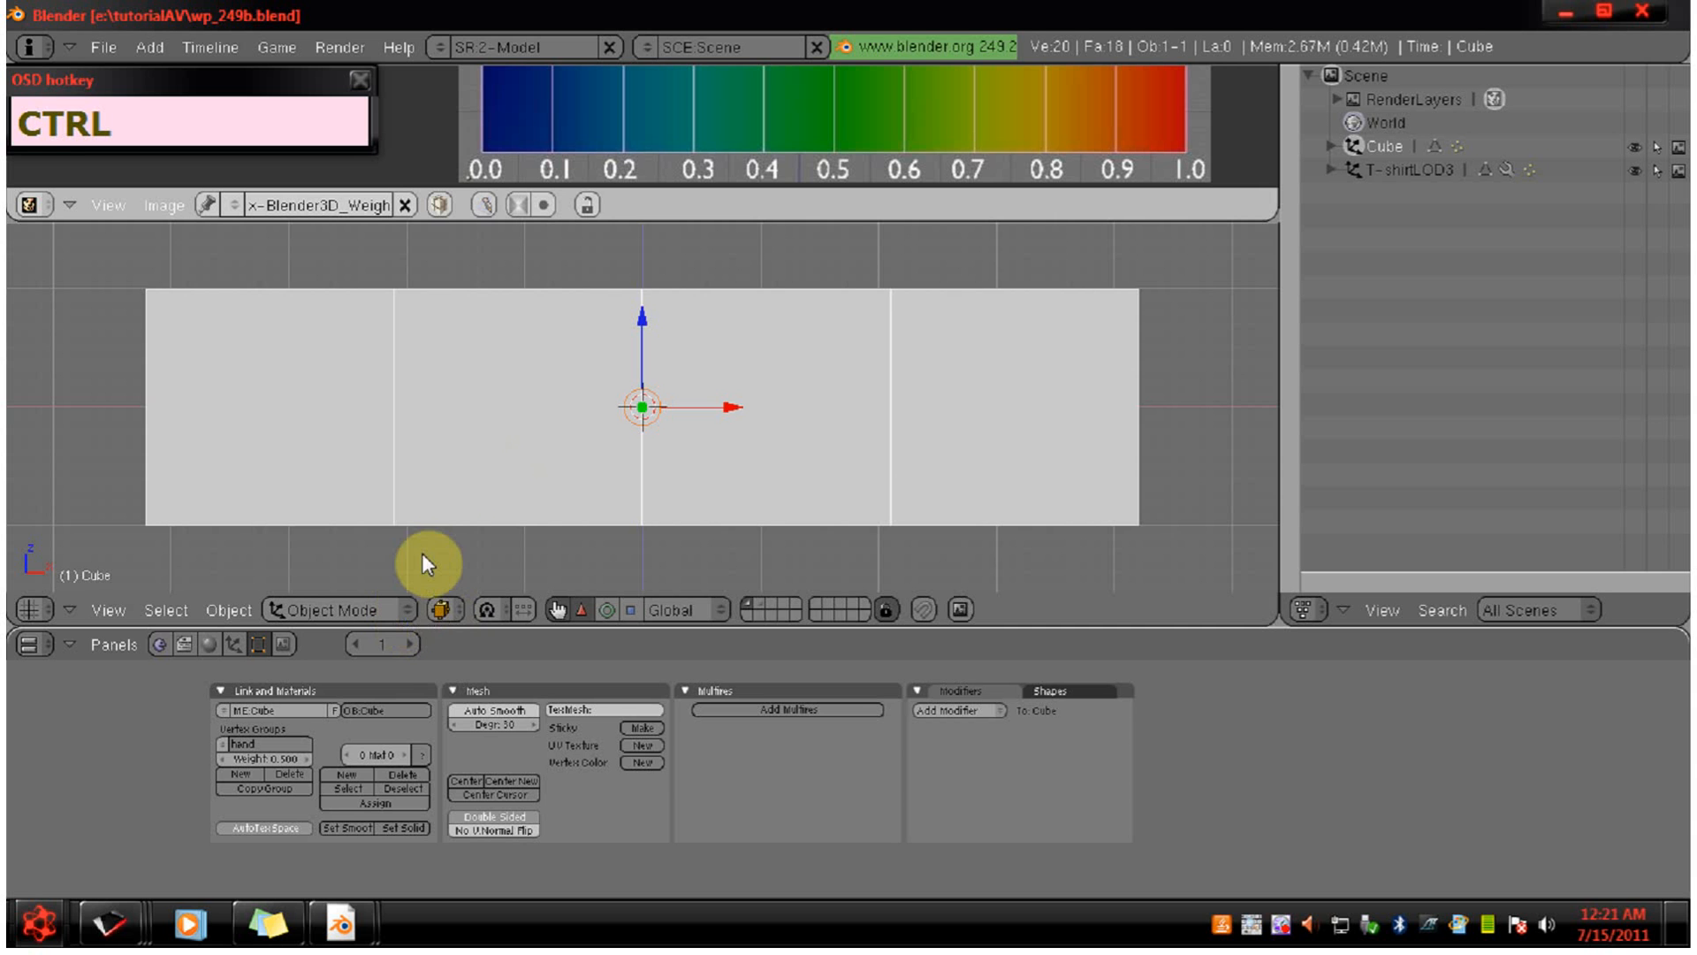
{"action": "key", "text": "ctrl+Tab"}
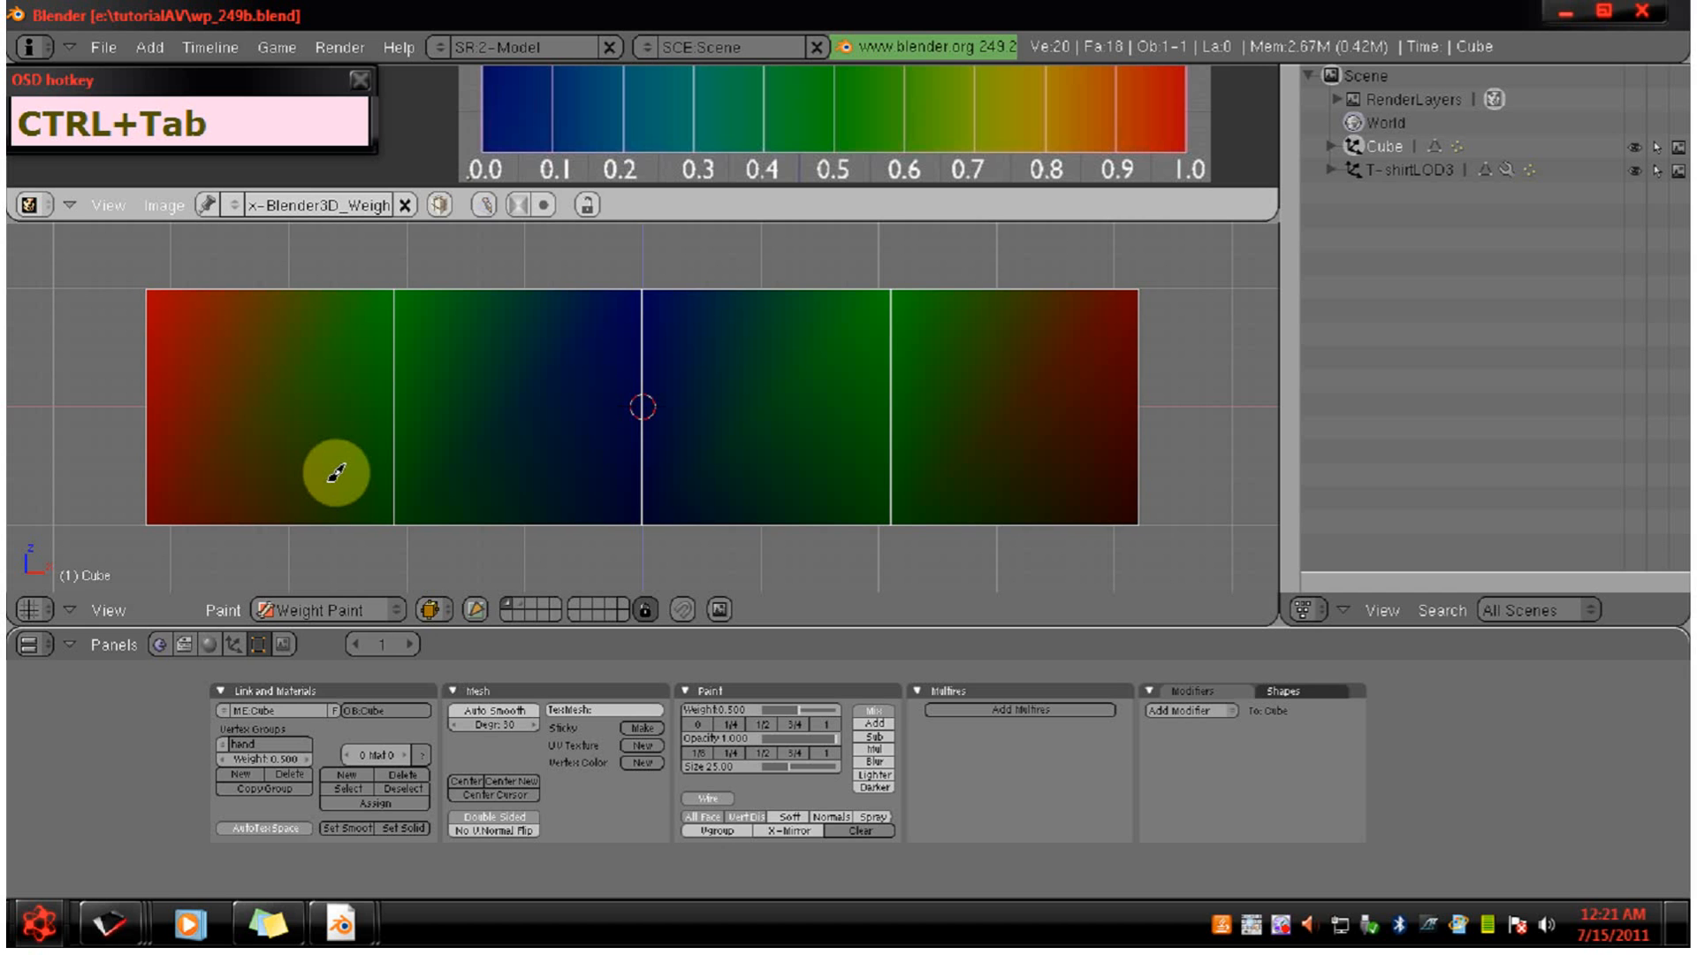
In Edit Mode, assign a hand weight of 0 to the centre and right-half vertices, then leave Edit Mode.
{"action": "left_click", "coordinate": [358, 610]}
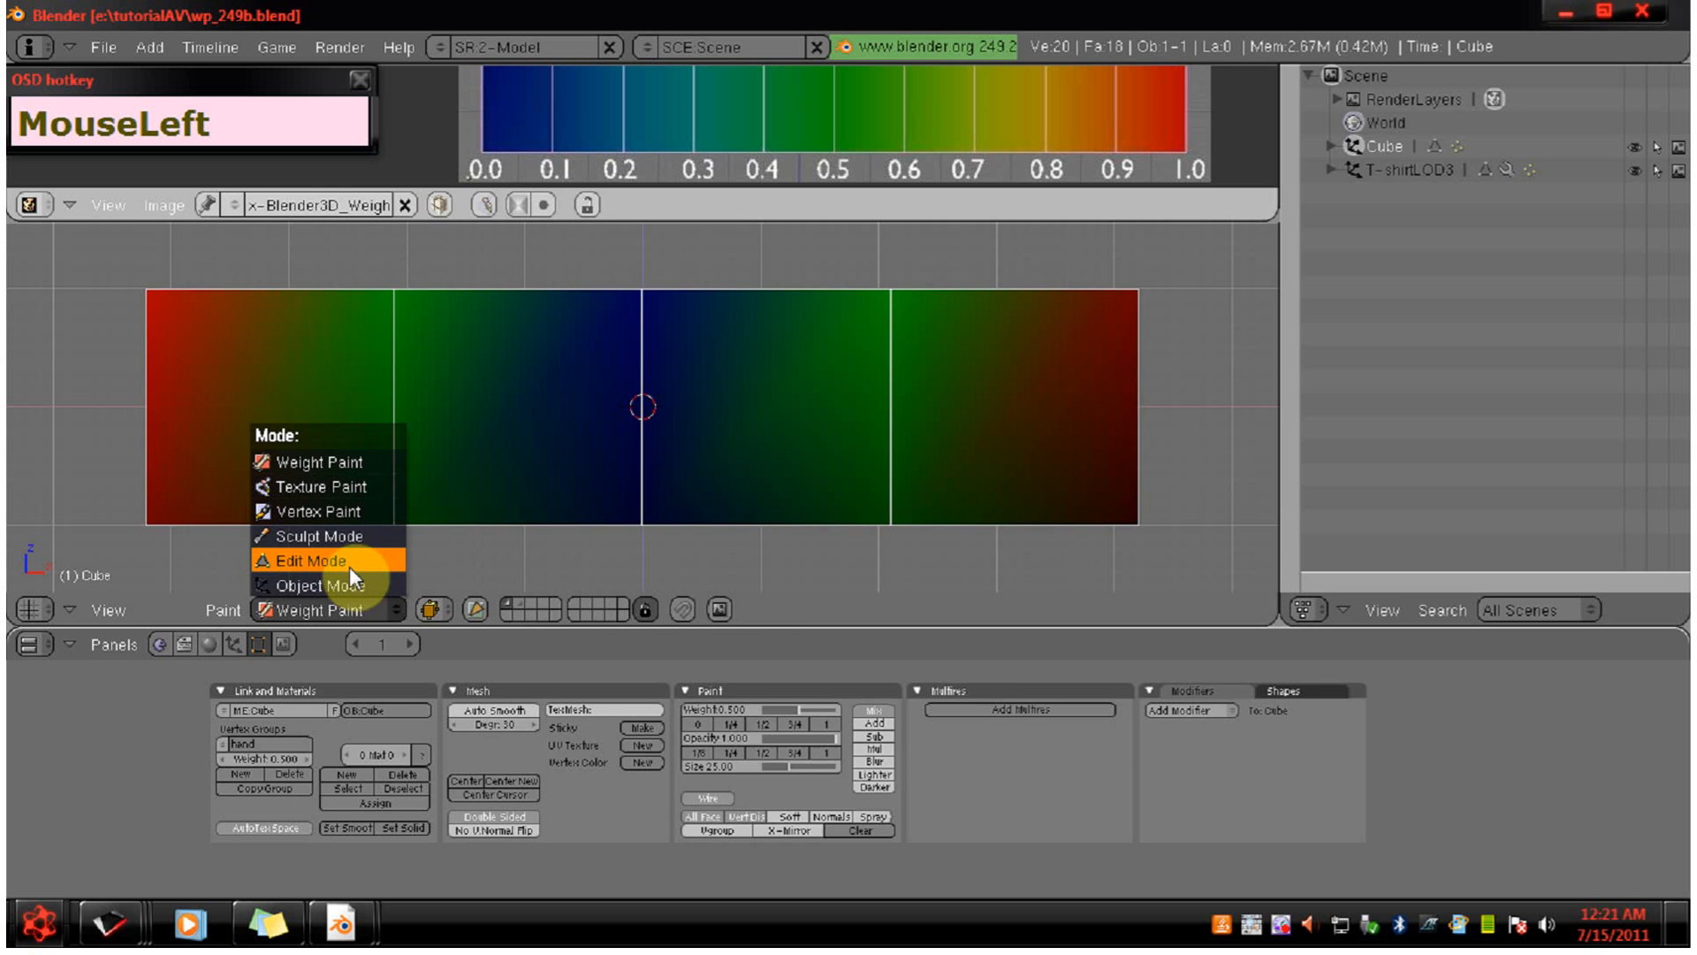
{"action": "left_click", "coordinate": [348, 566]}
{"action": "key", "text": "a"}
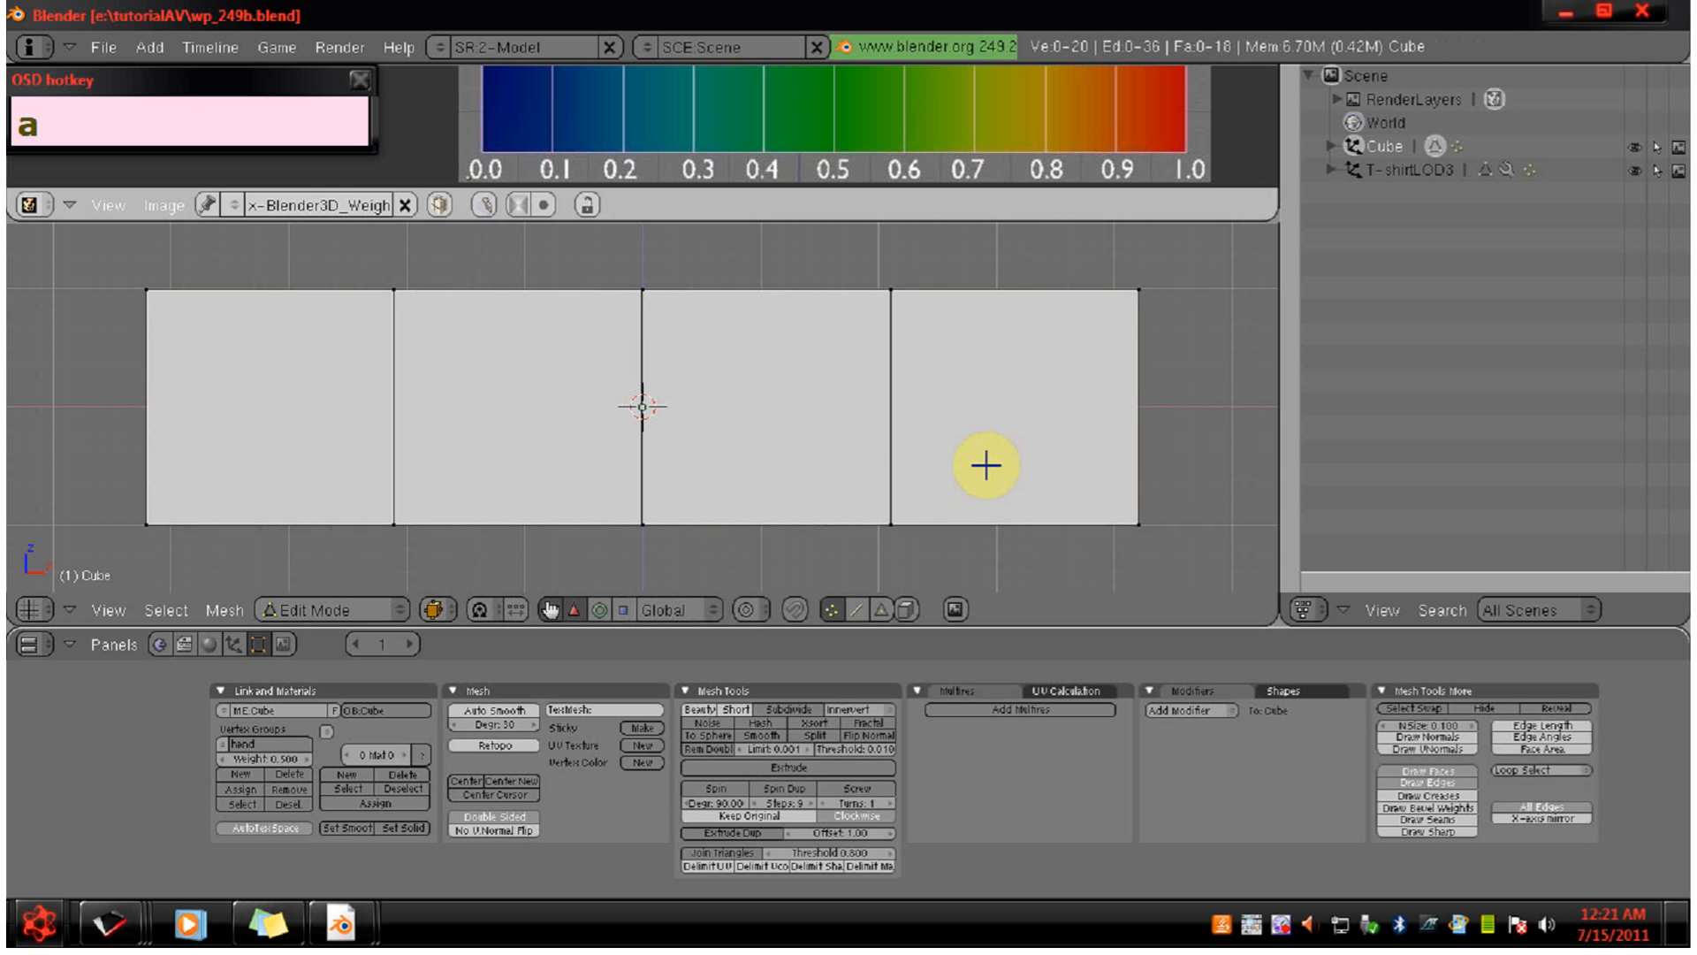
{"action": "key", "text": "b"}
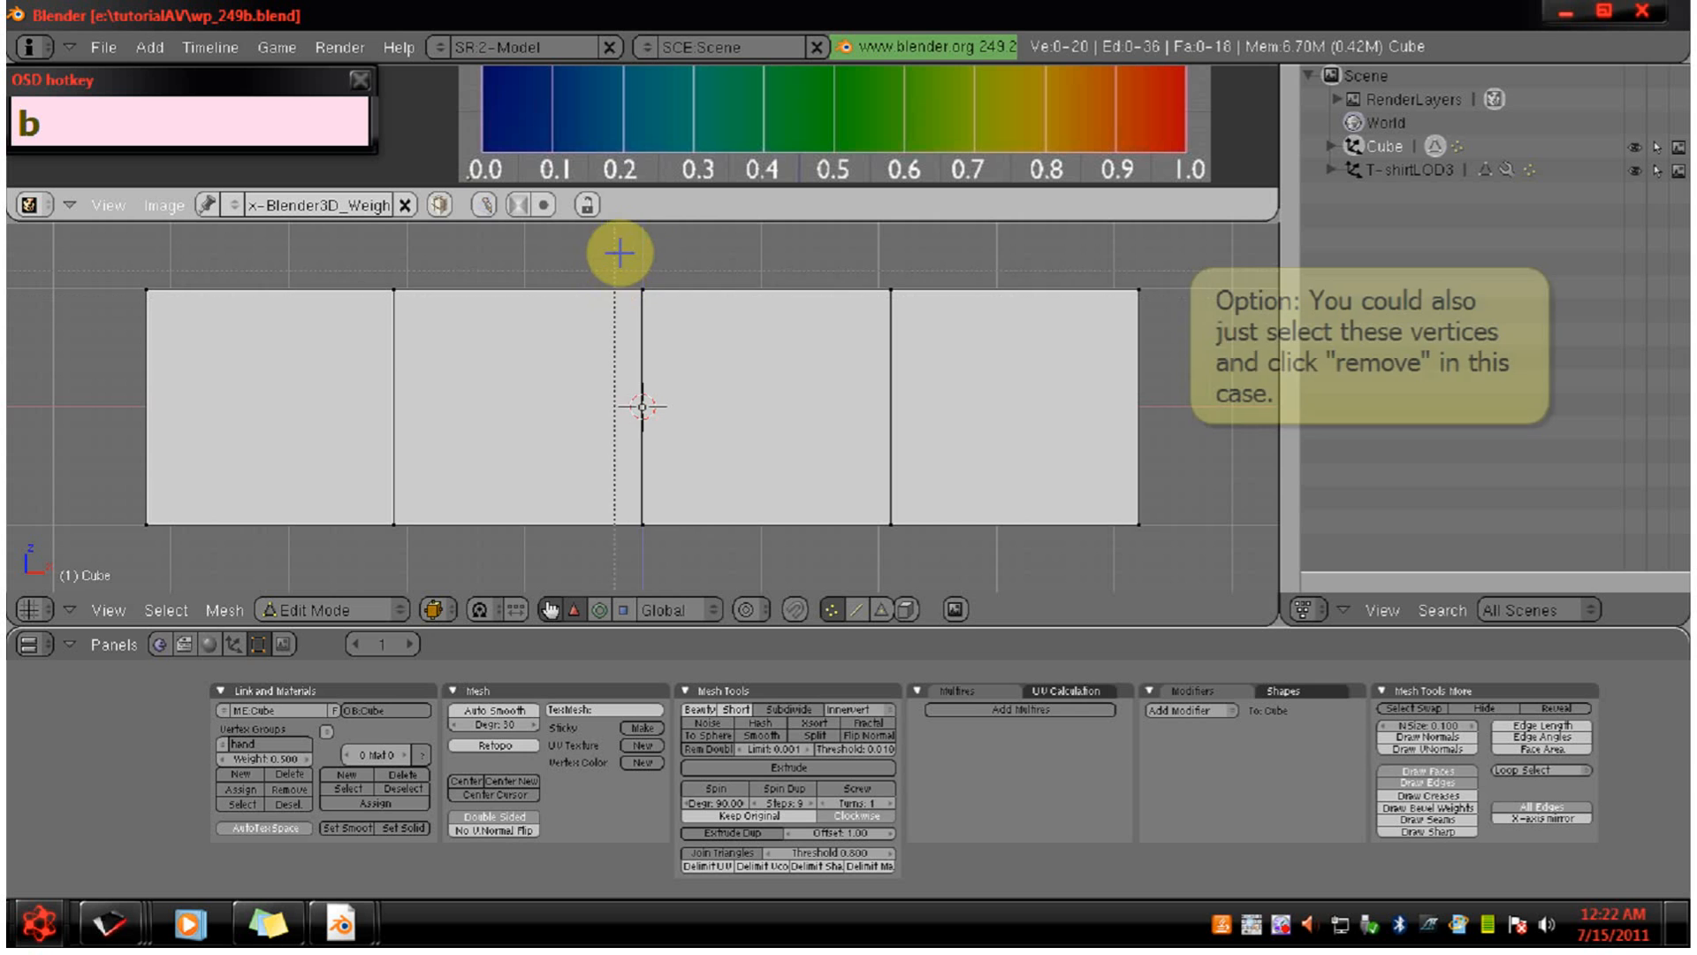
{"action": "left_click_drag", "start_coordinate": [629, 244], "coordinate": [1248, 592]}
{"action": "left_click", "coordinate": [307, 778]}
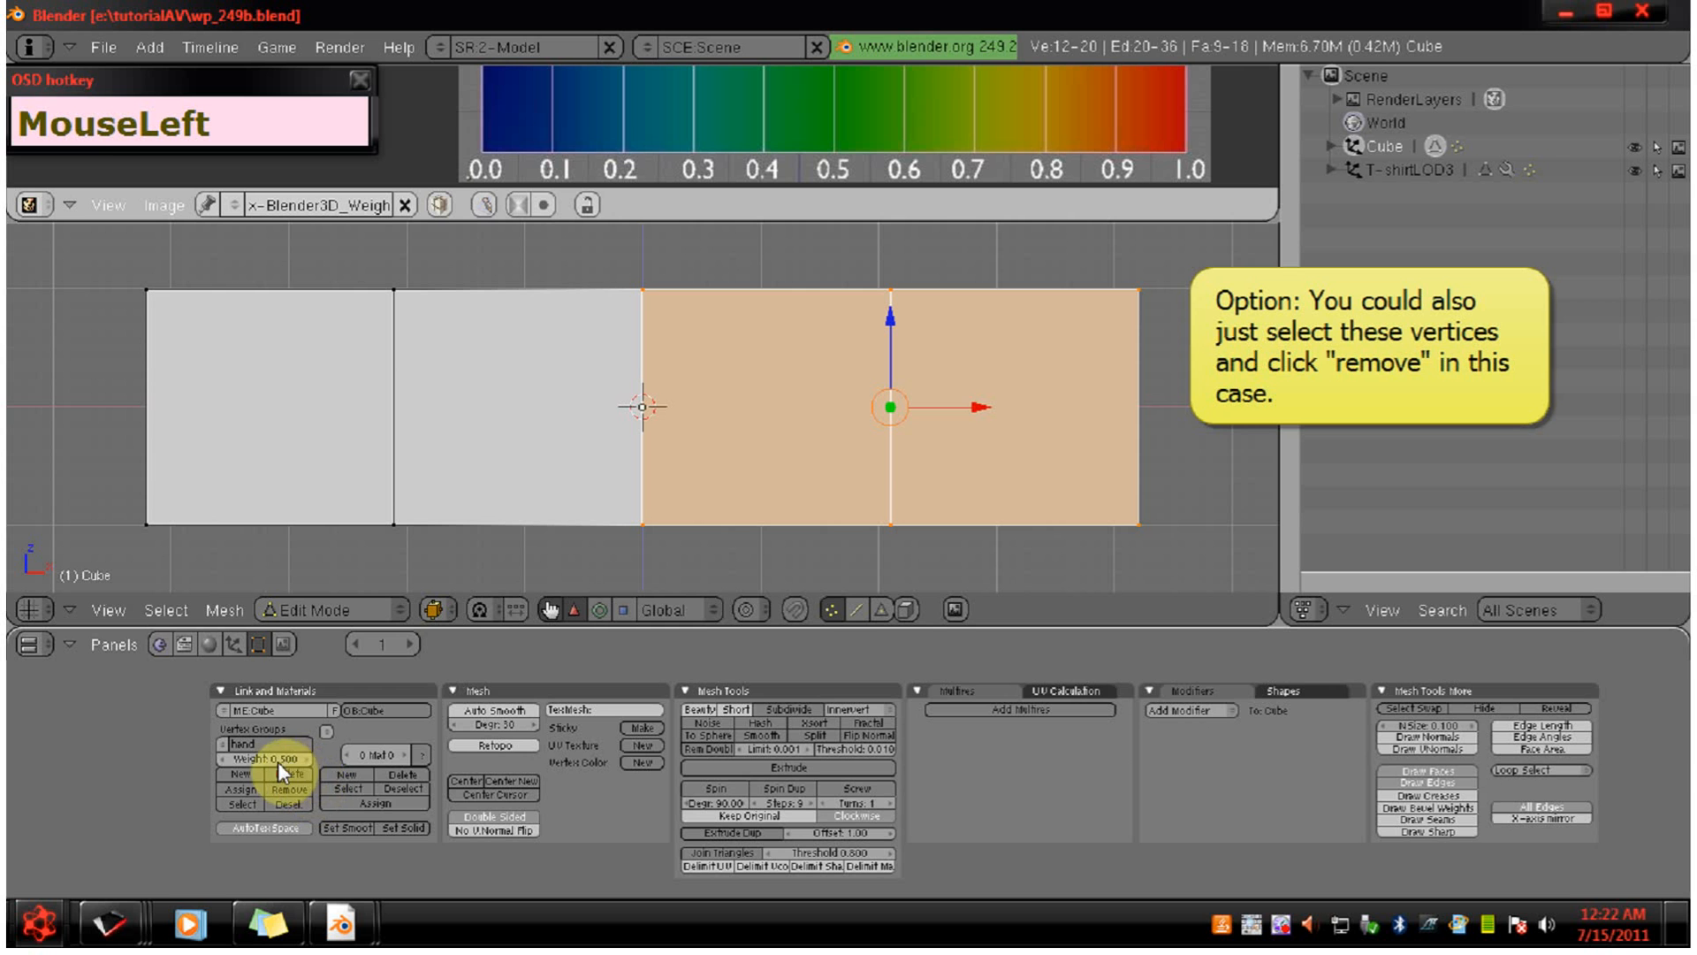
{"action": "left_click", "coordinate": [277, 759]}
{"action": "type", "text": "0"}
{"action": "key", "text": "Return"}
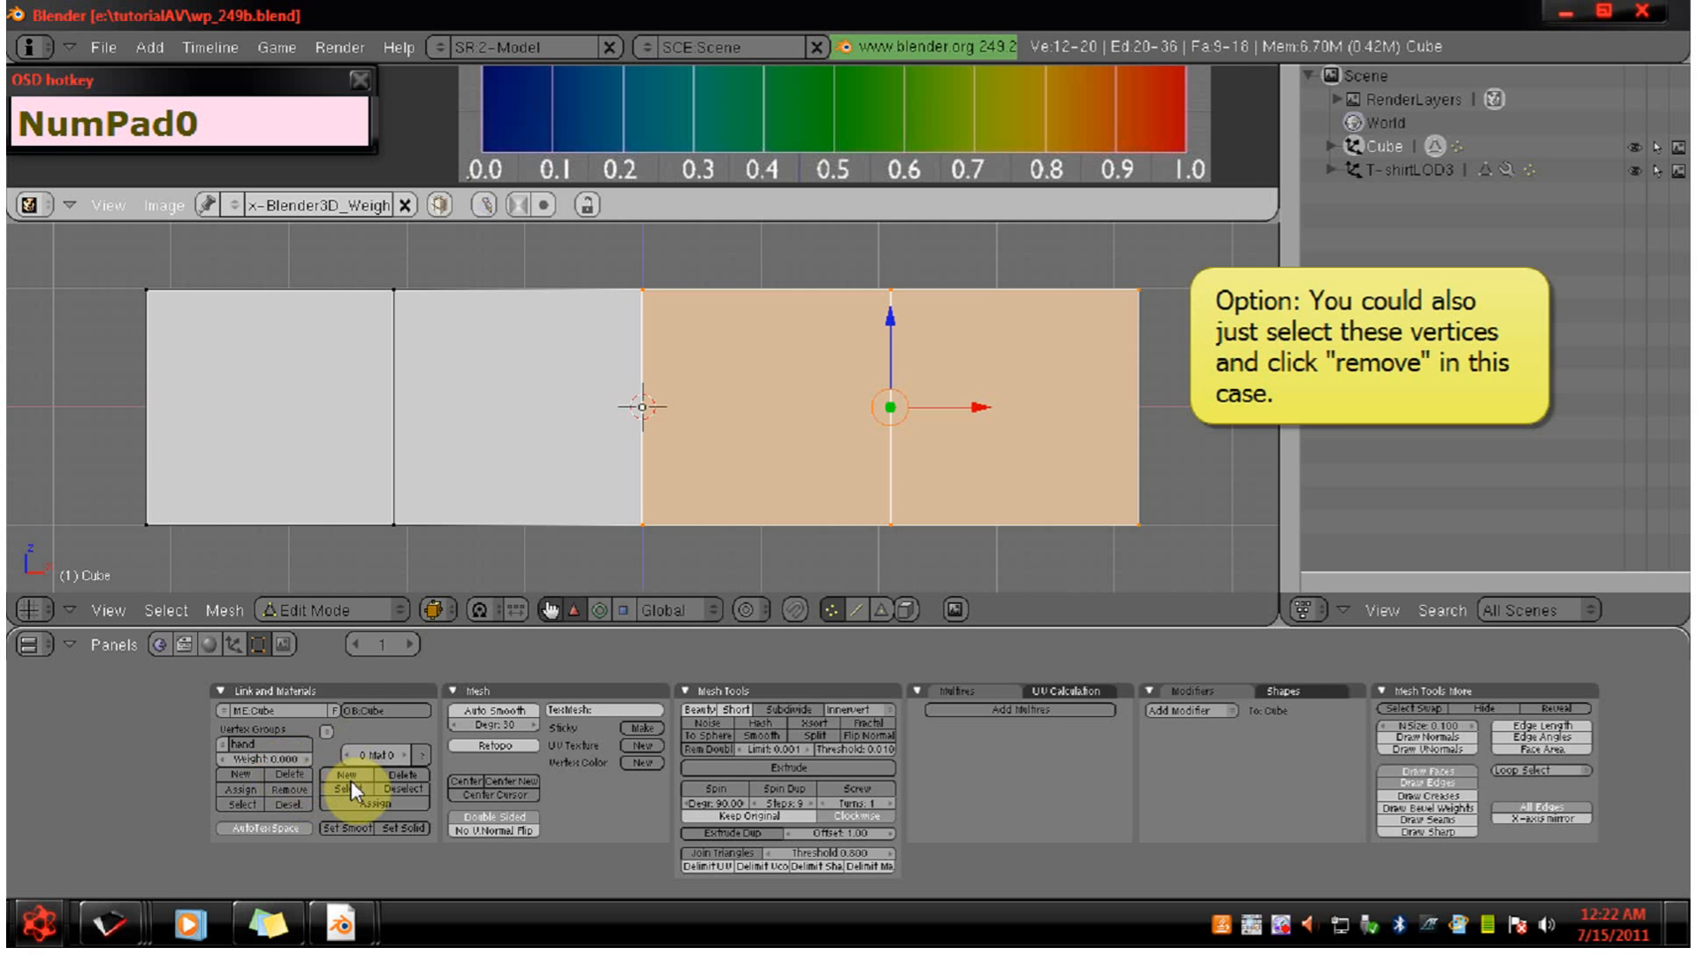
{"action": "left_click", "coordinate": [240, 788]}
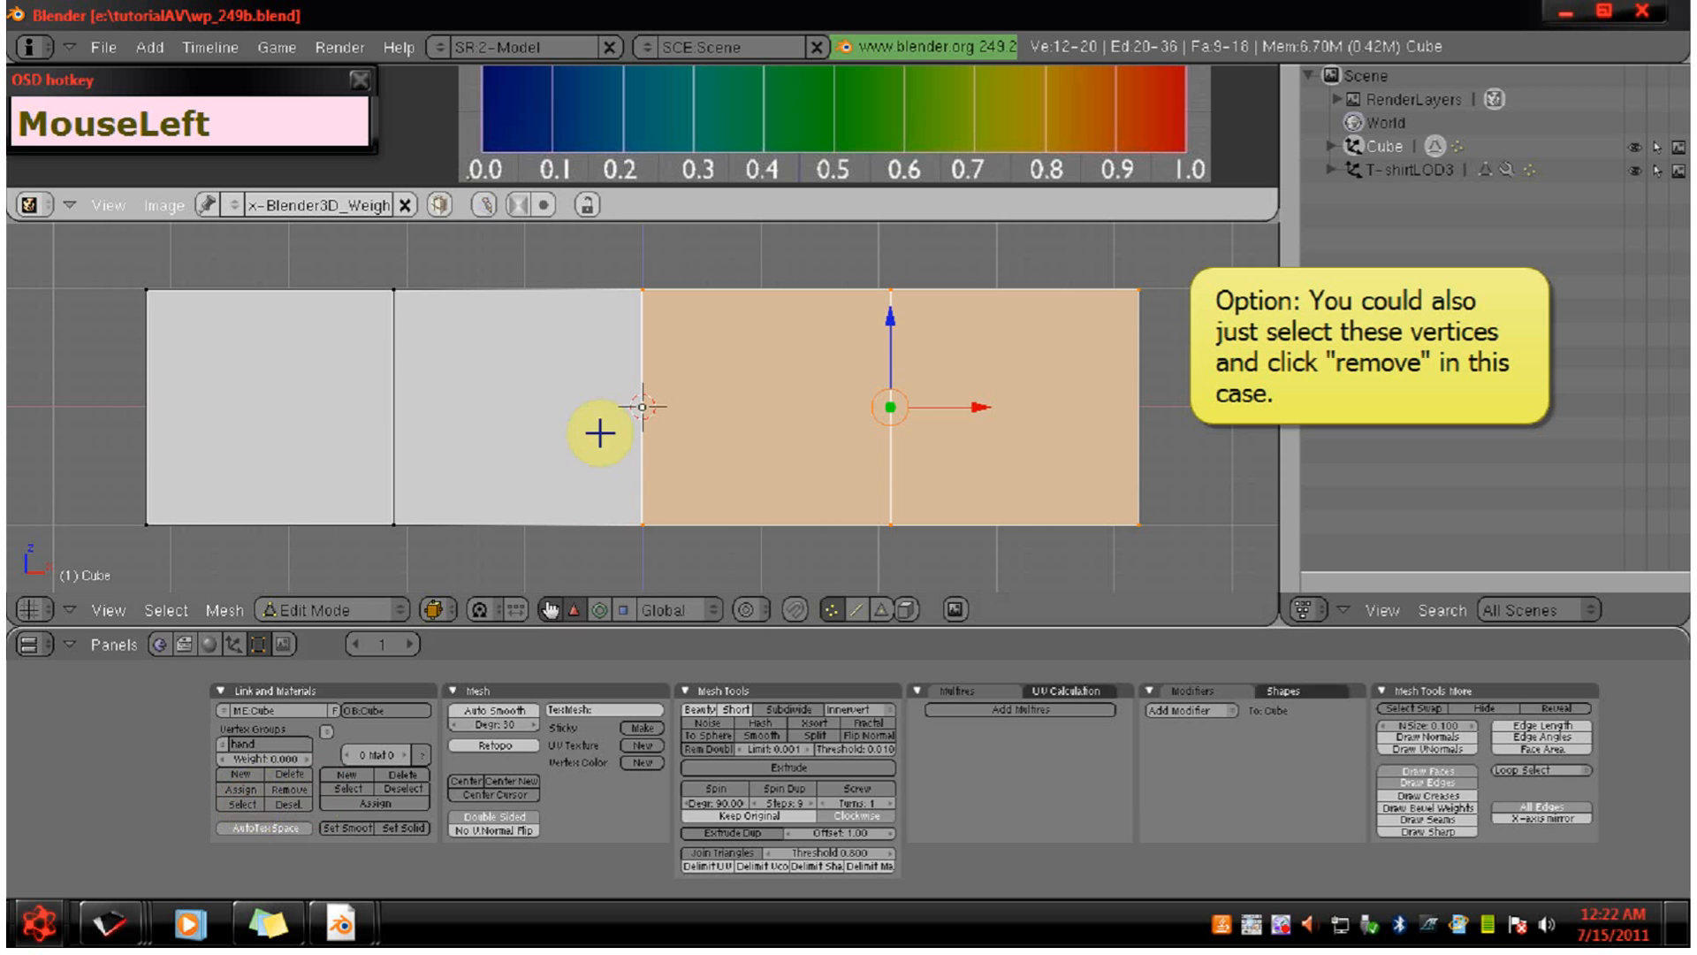
{"action": "key", "text": "Tab"}
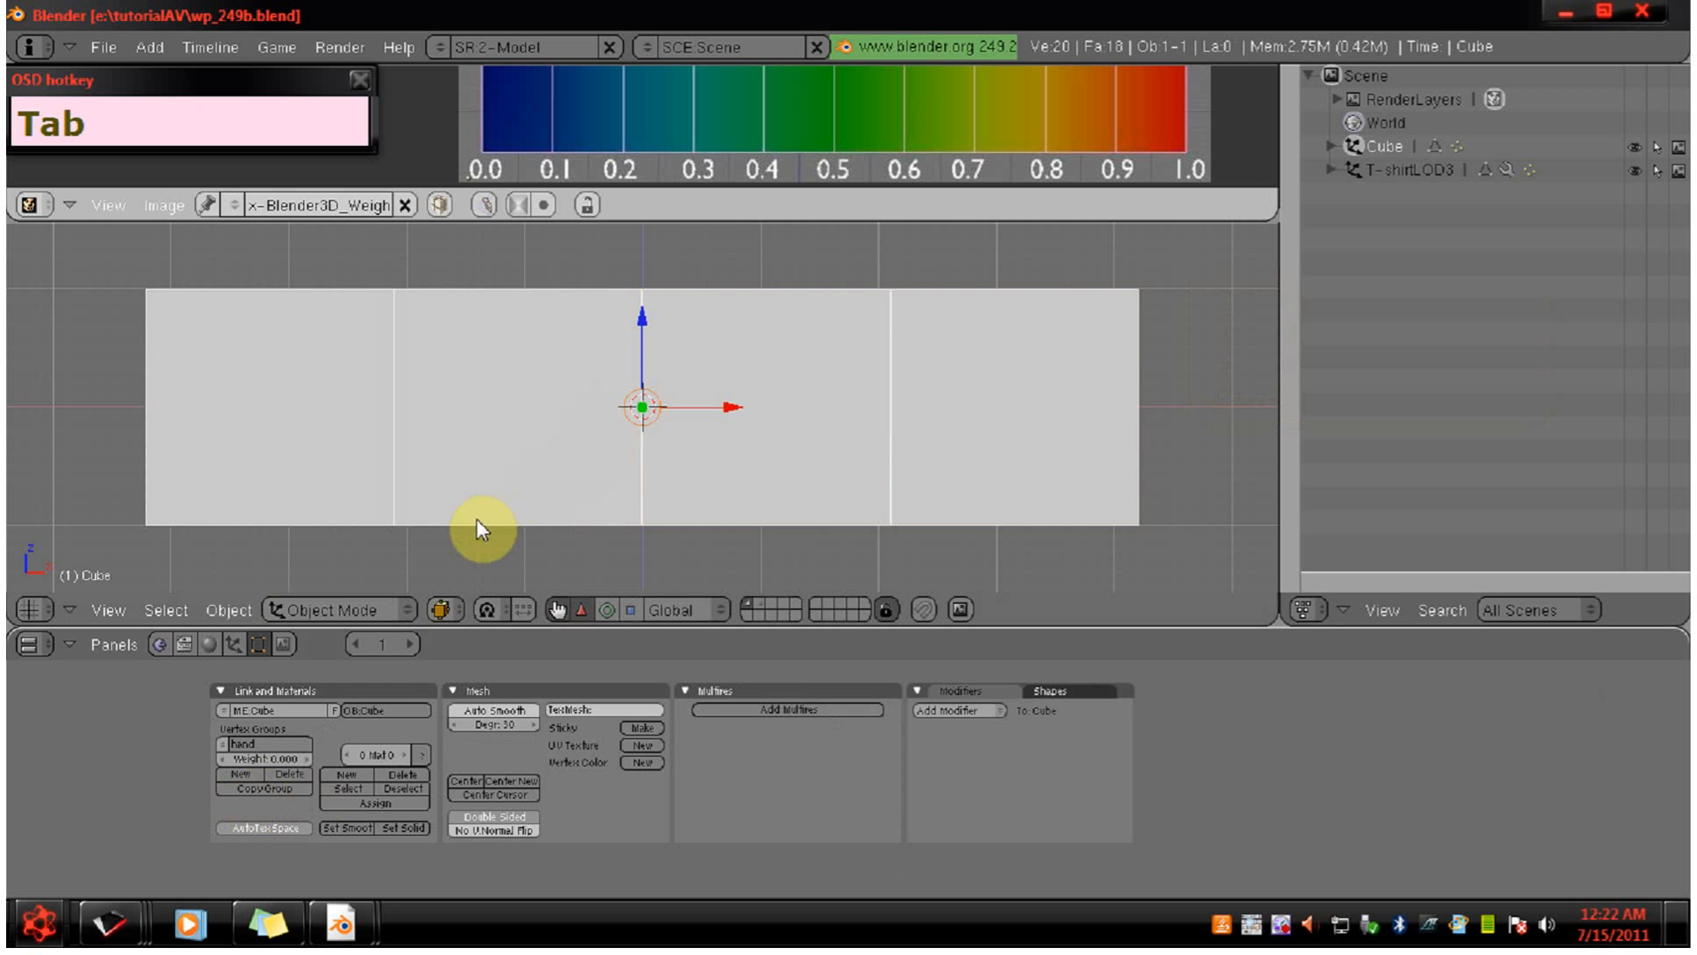
Switch the block to Weight Paint mode to view its hand weights.
{"action": "key", "text": "Tab"}
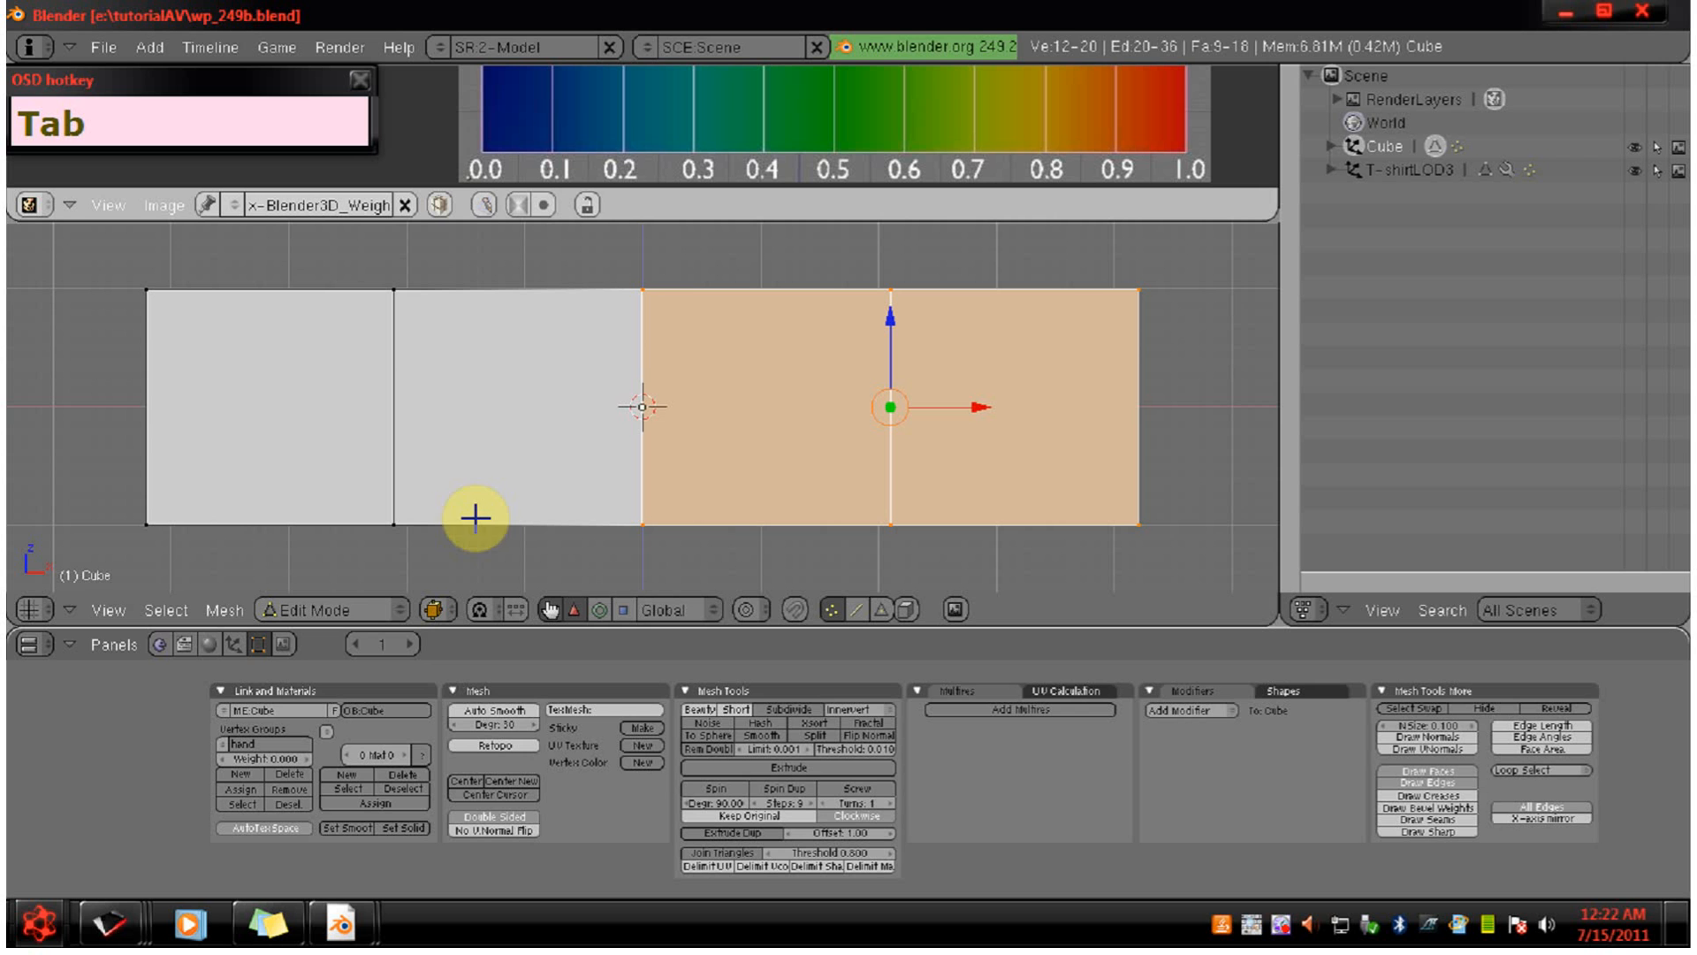
{"action": "left_click", "coordinate": [342, 609]}
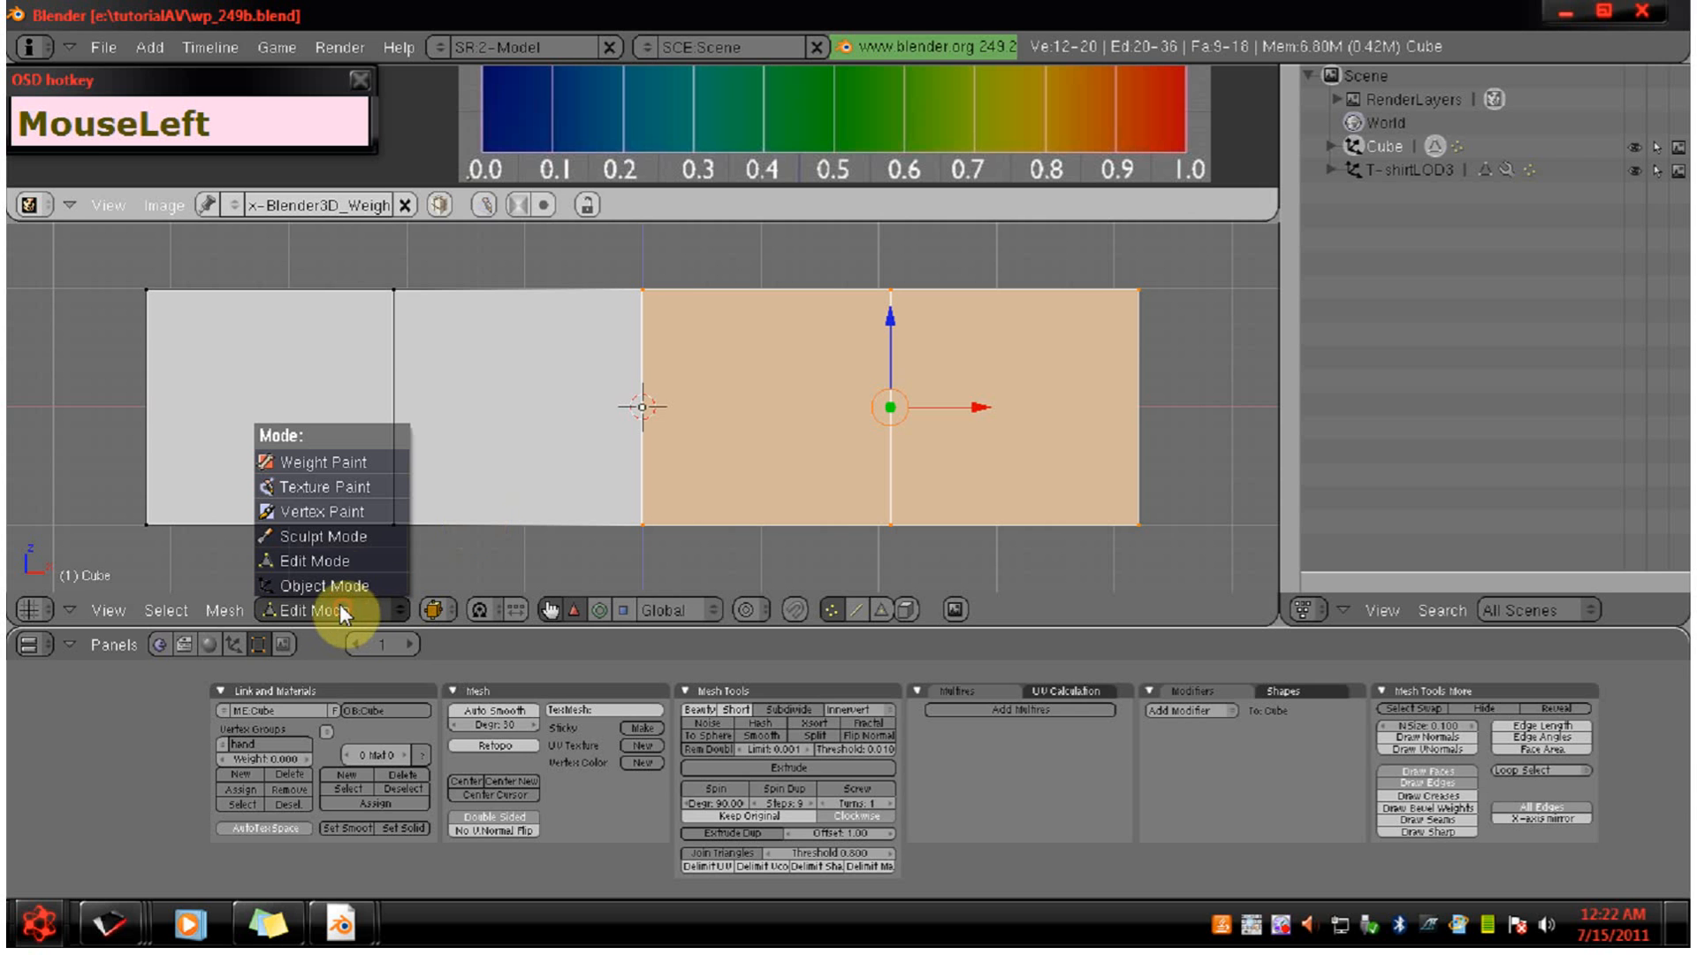
{"action": "left_click", "coordinate": [357, 467]}
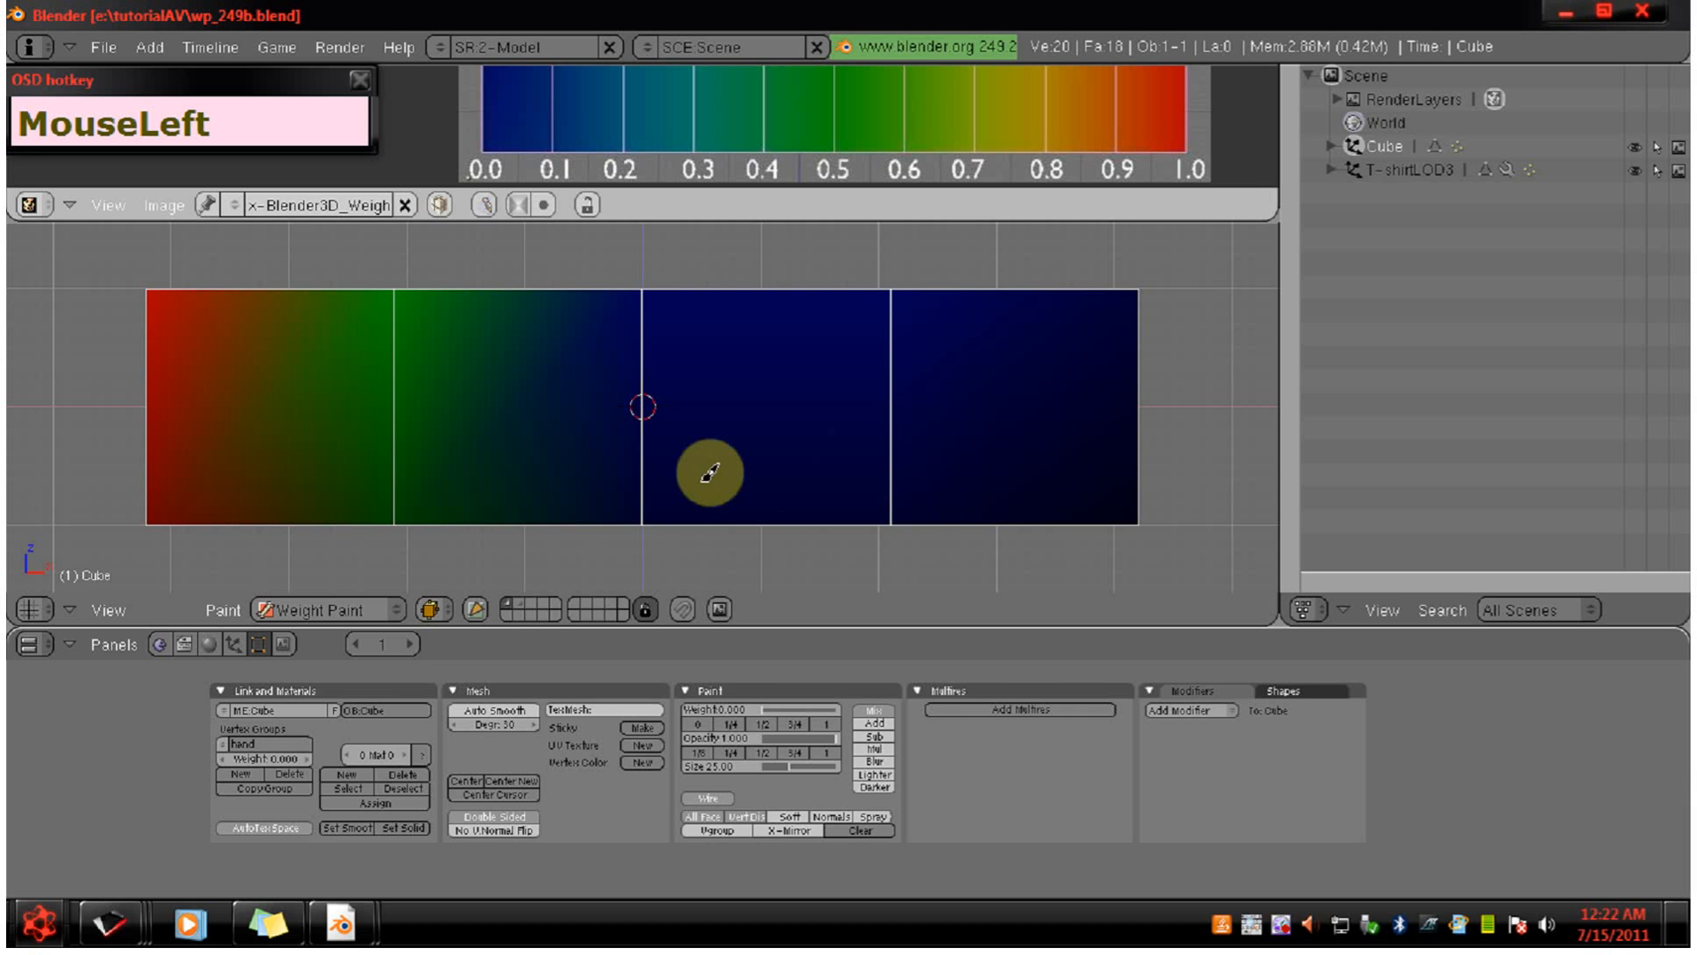
In Edit Mode, deselect all vertices and rename the hand vertex group to hand.R.
{"action": "key", "text": "Tab"}
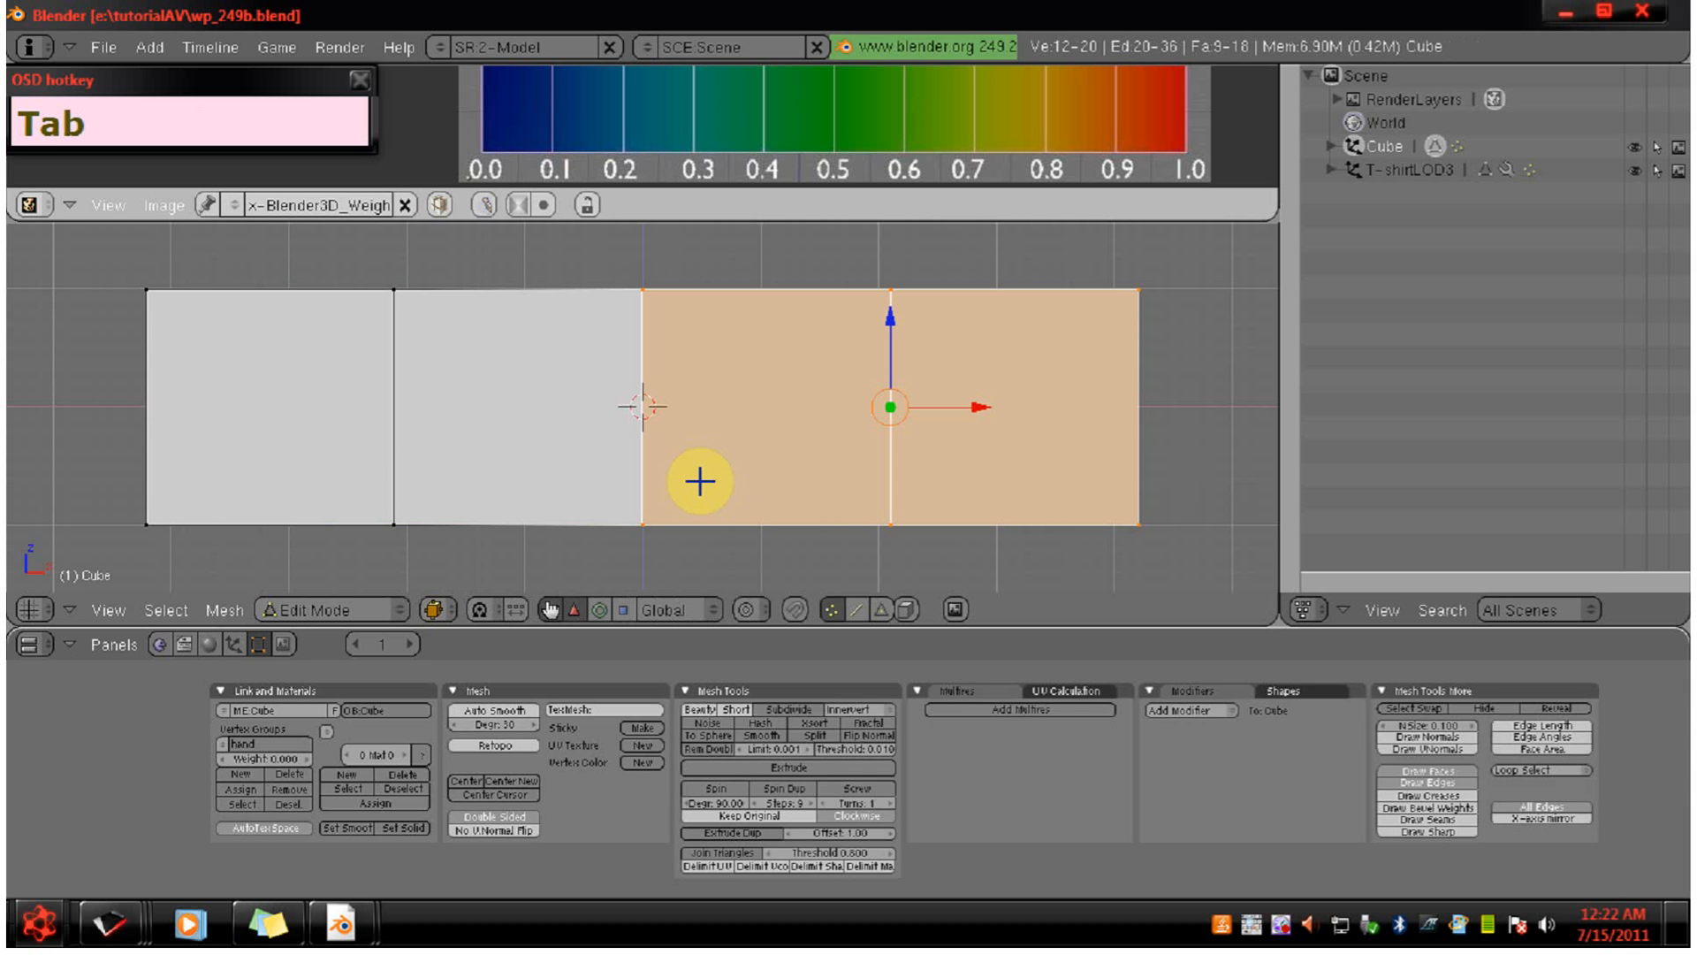
{"action": "key", "text": "a"}
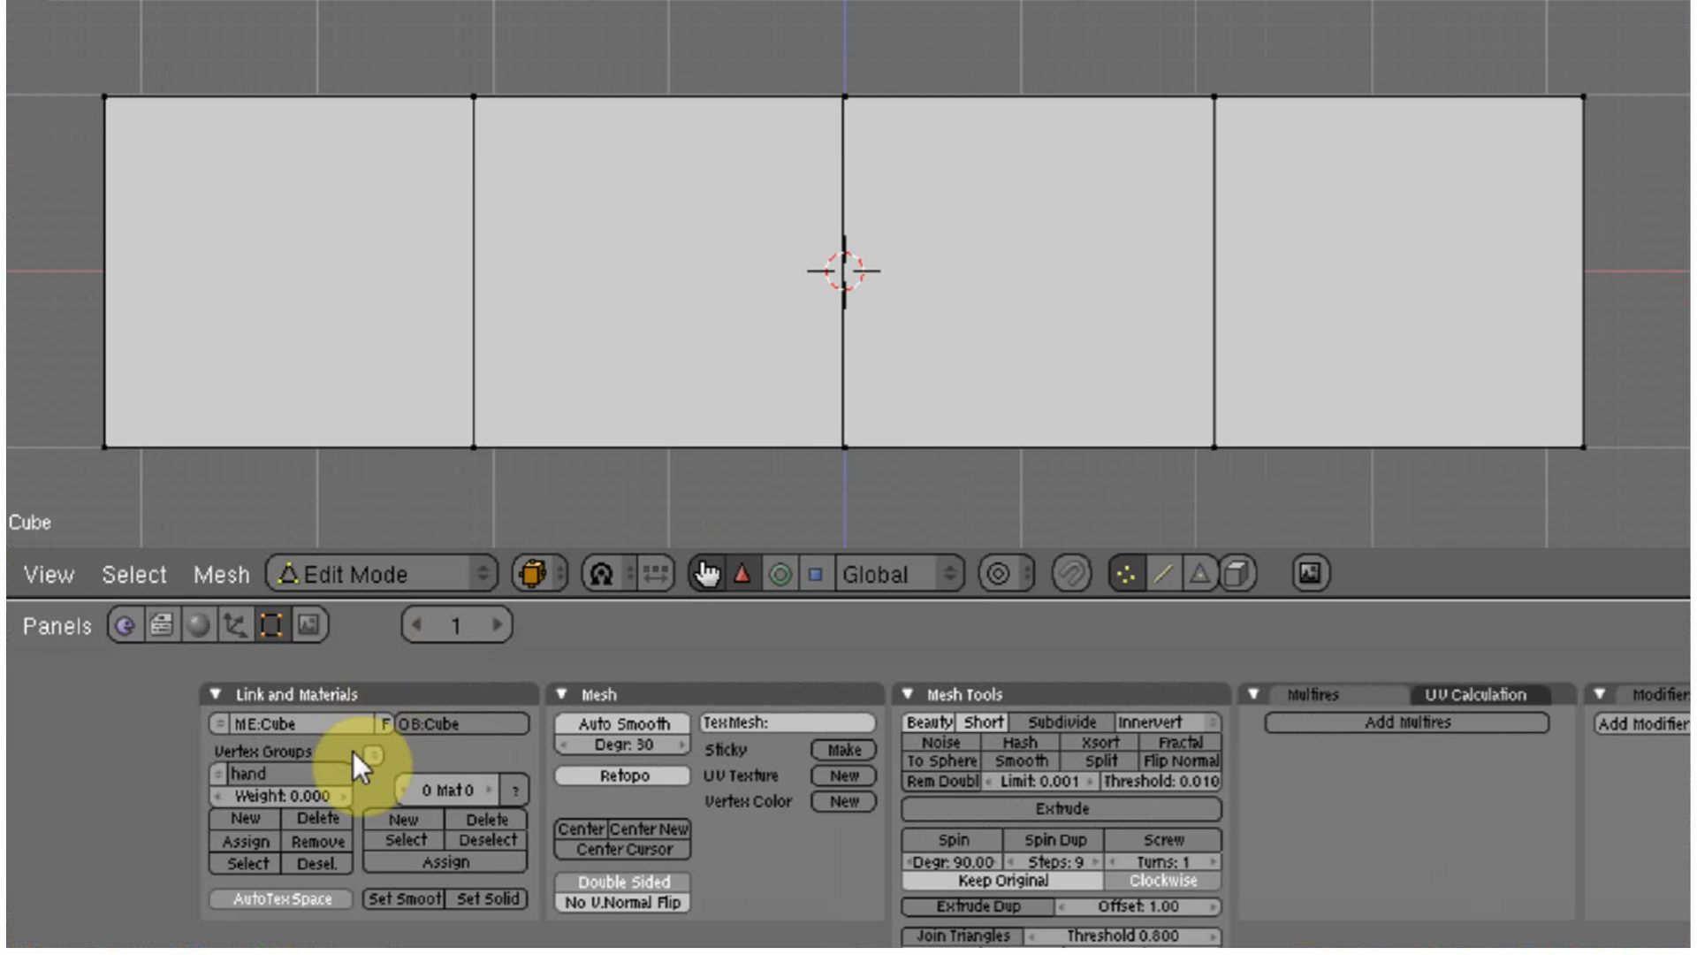
{"action": "left_click", "coordinate": [323, 773]}
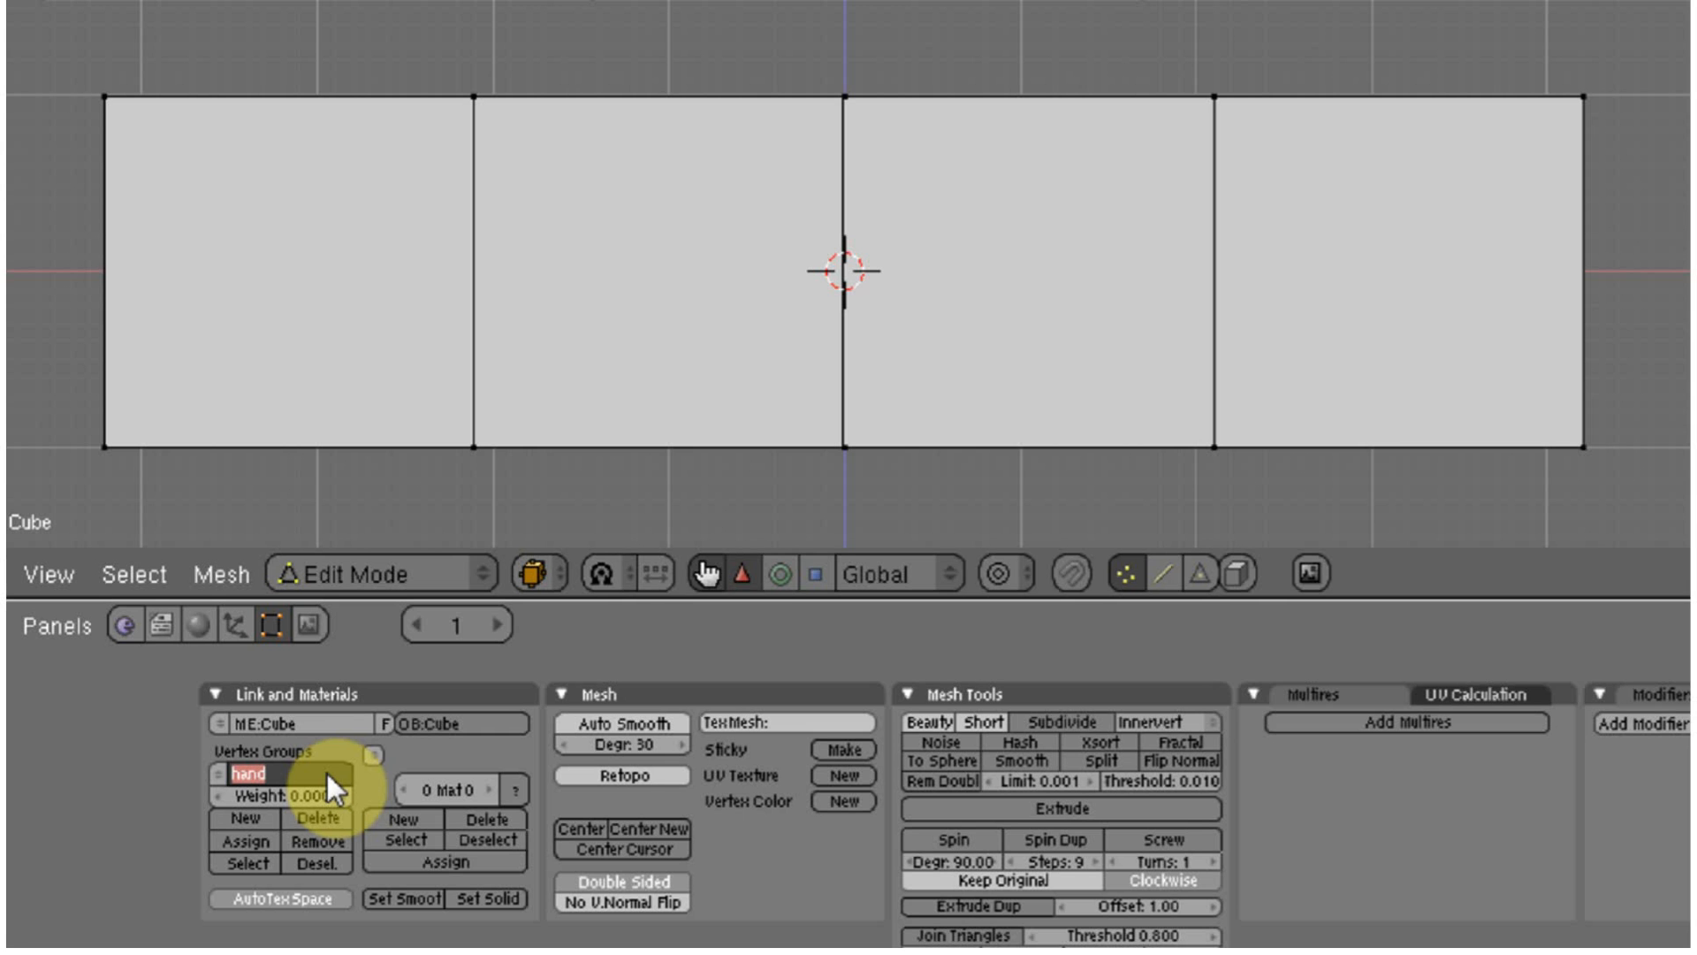
{"action": "left_click", "coordinate": [327, 773]}
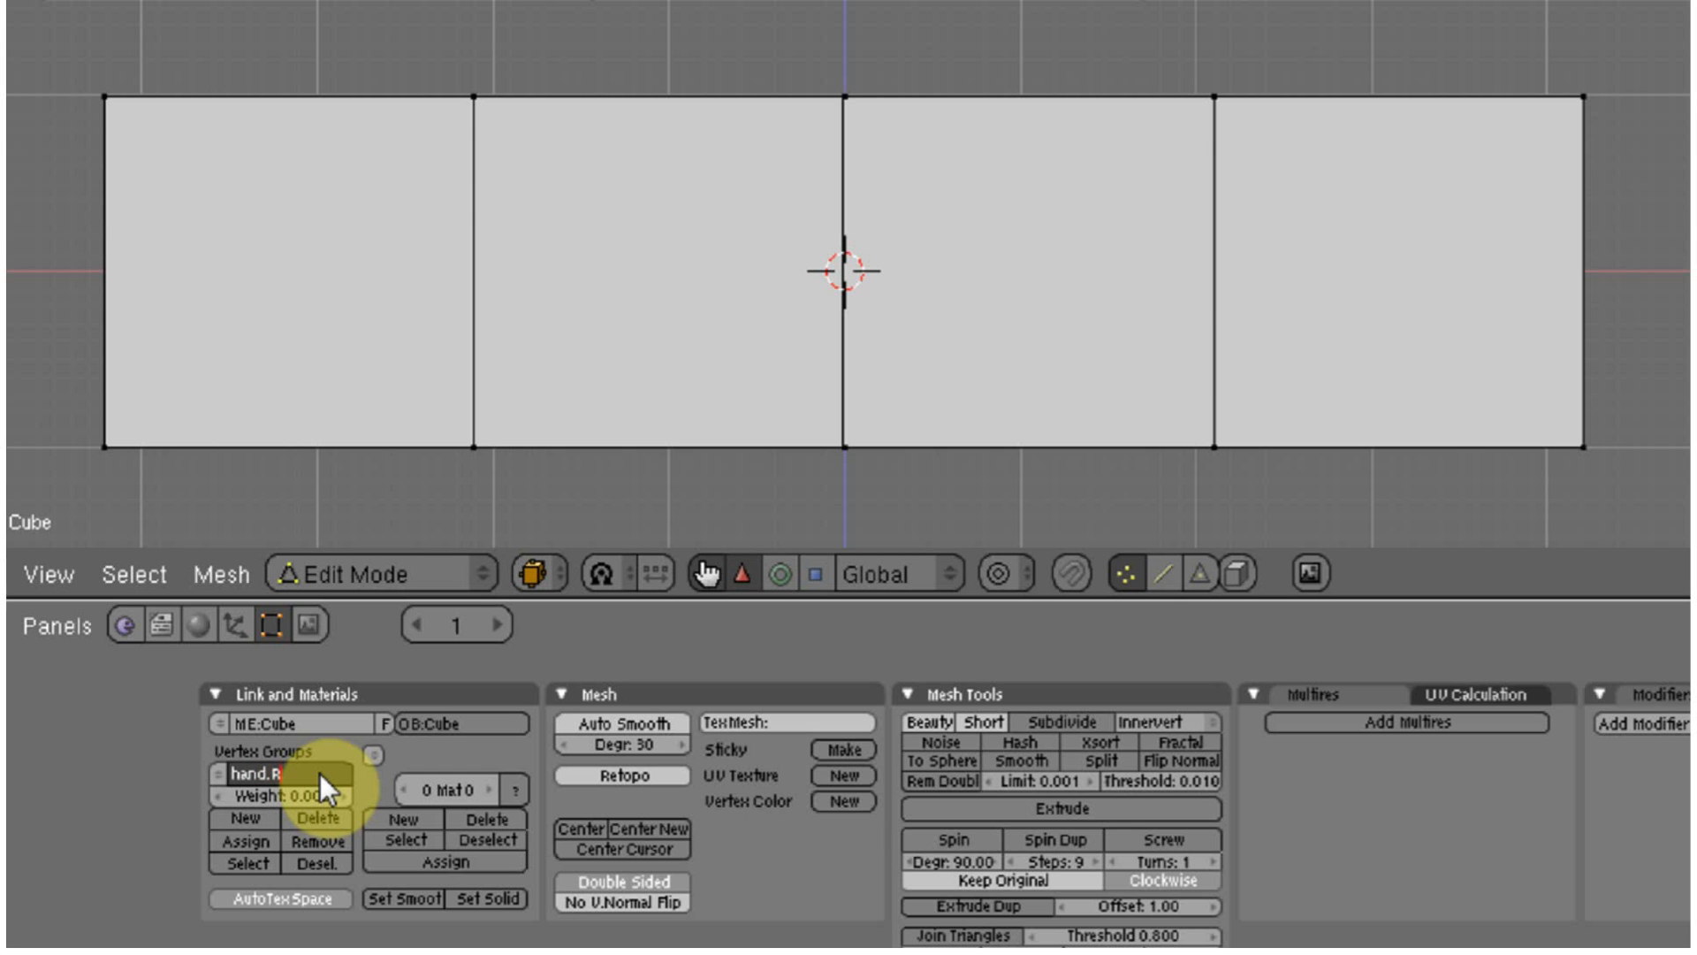
{"action": "key", "text": "Return"}
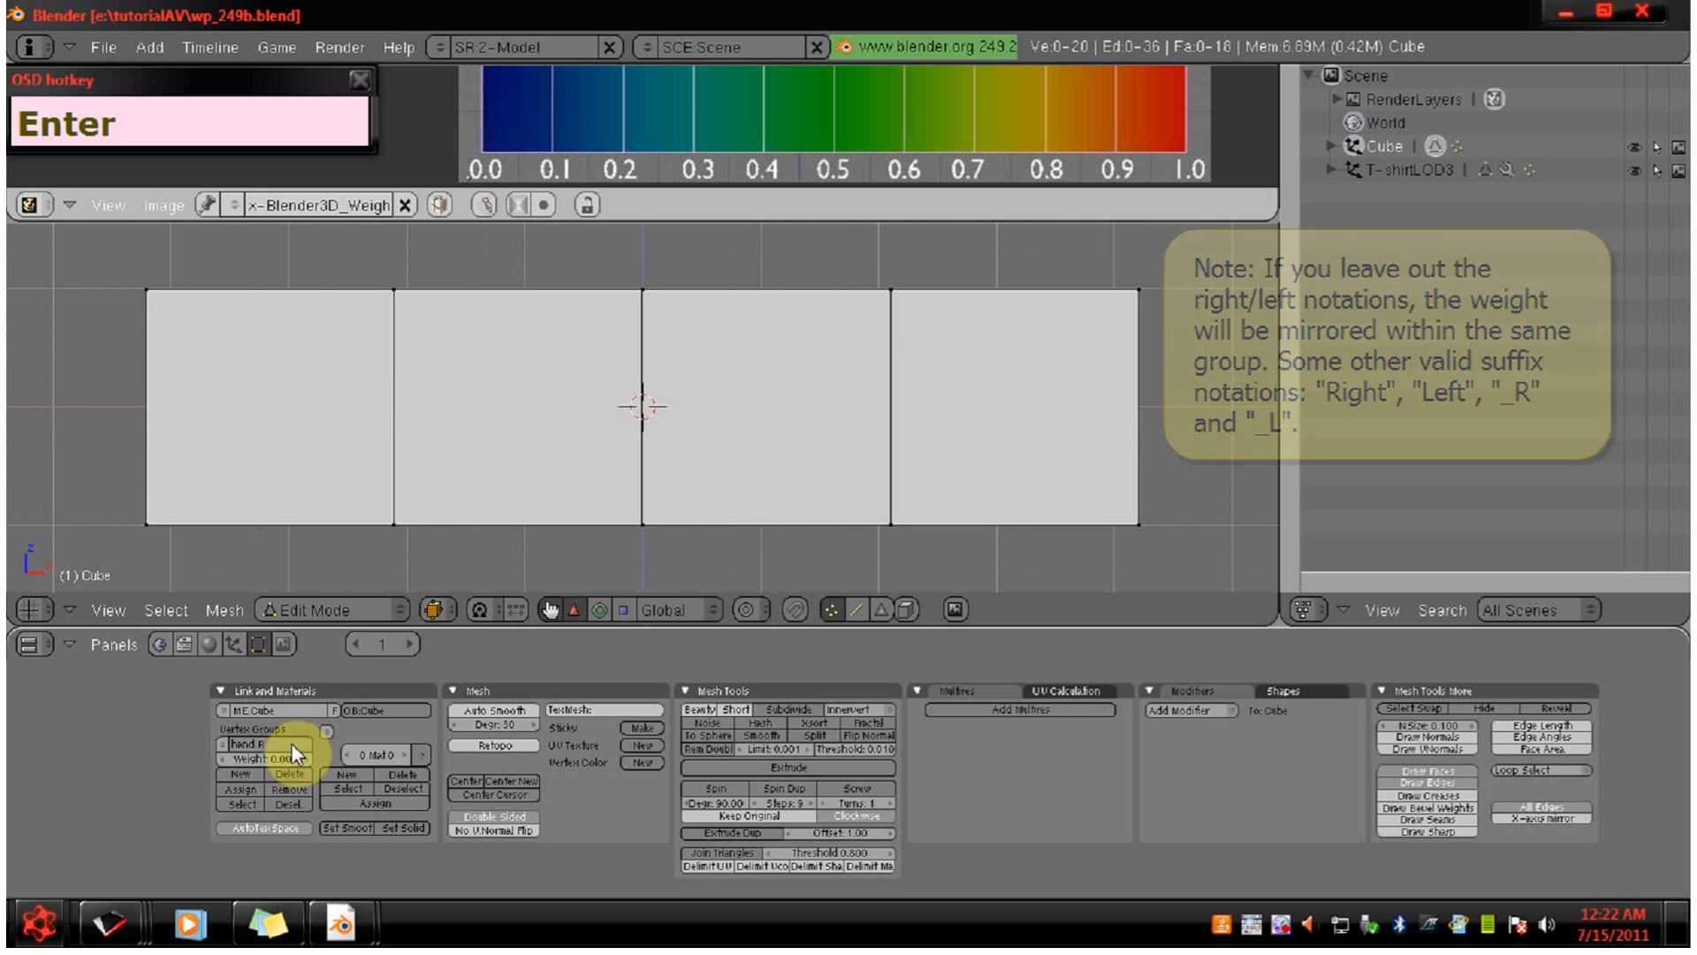
Run Mirror Vertex Locations & Weight from left to right, turning off Sel Verts Only and Mirror Location and turning on Mirror Weights.
{"action": "left_click_drag", "start_coordinate": [576, 627], "coordinate": [587, 844]}
{"action": "left_click", "coordinate": [242, 819]}
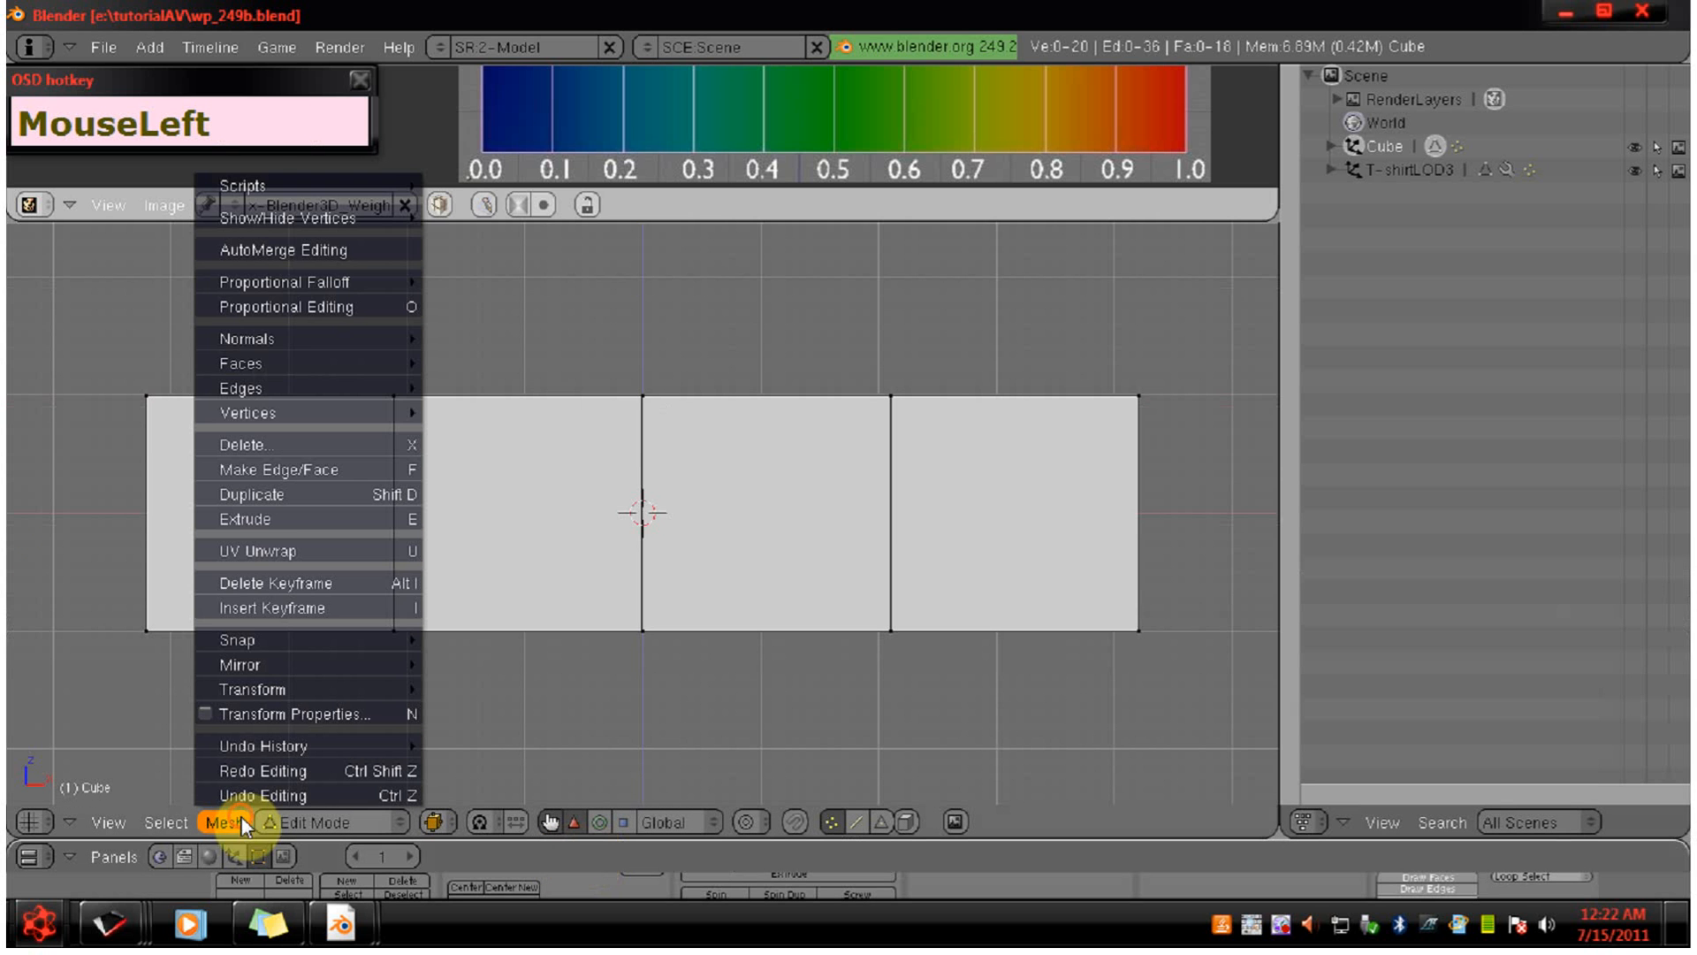
{"action": "mouse_move", "coordinate": [269, 188]}
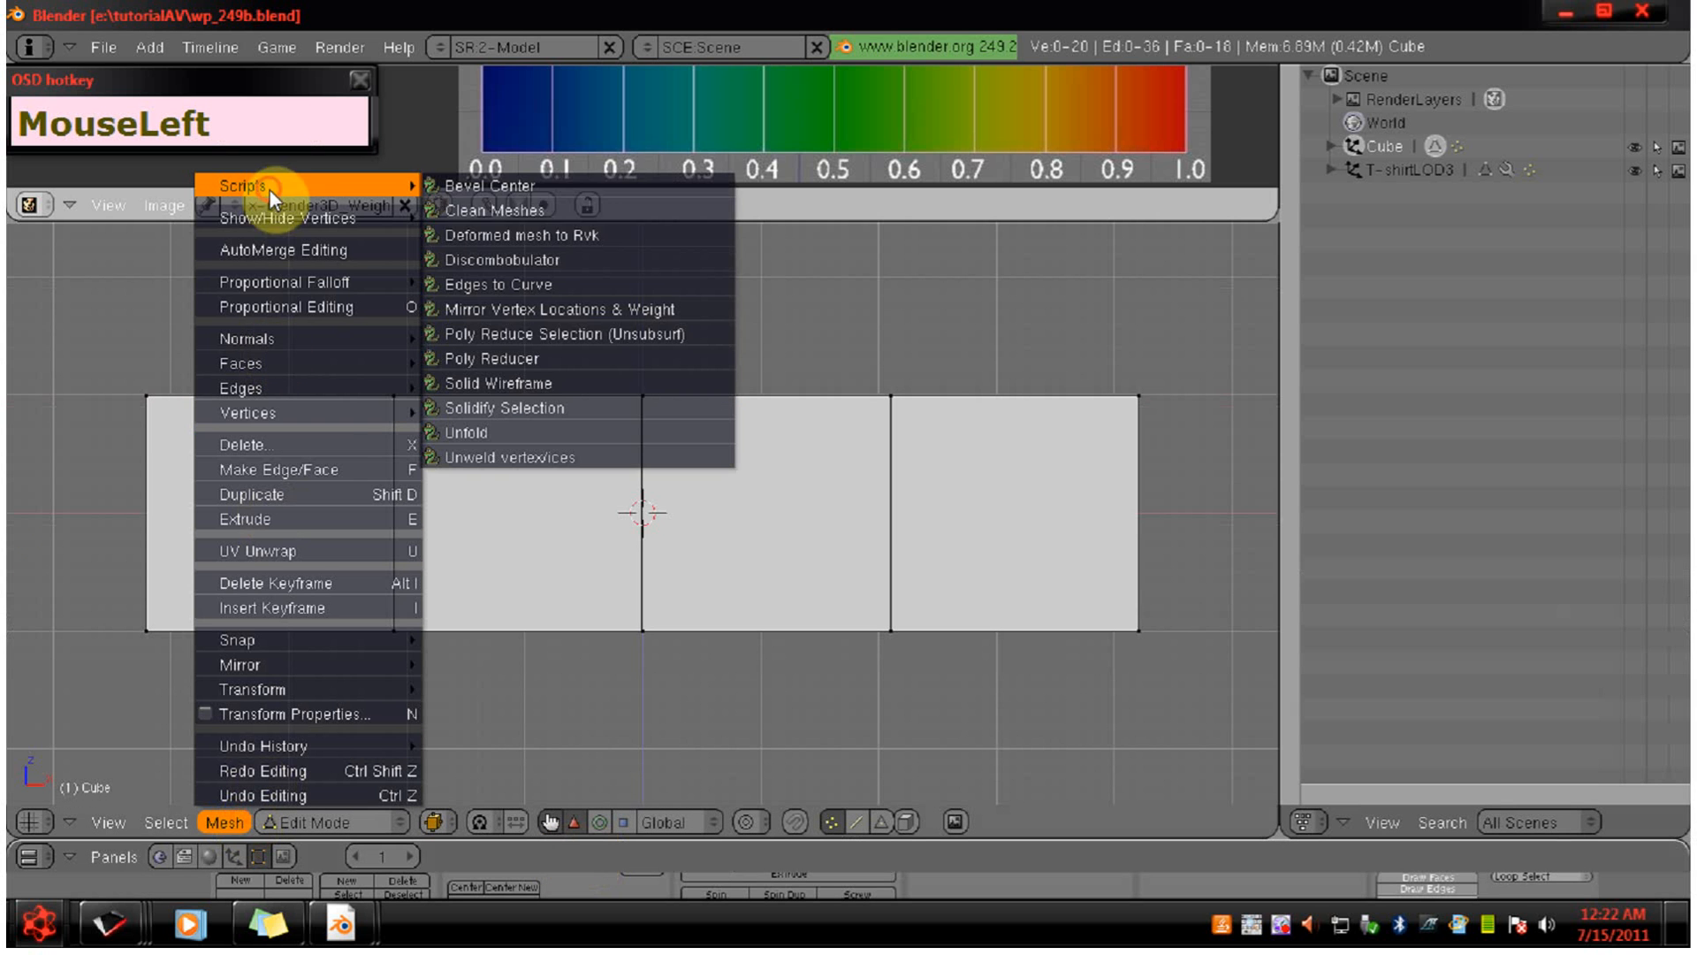
{"action": "left_click", "coordinate": [545, 307]}
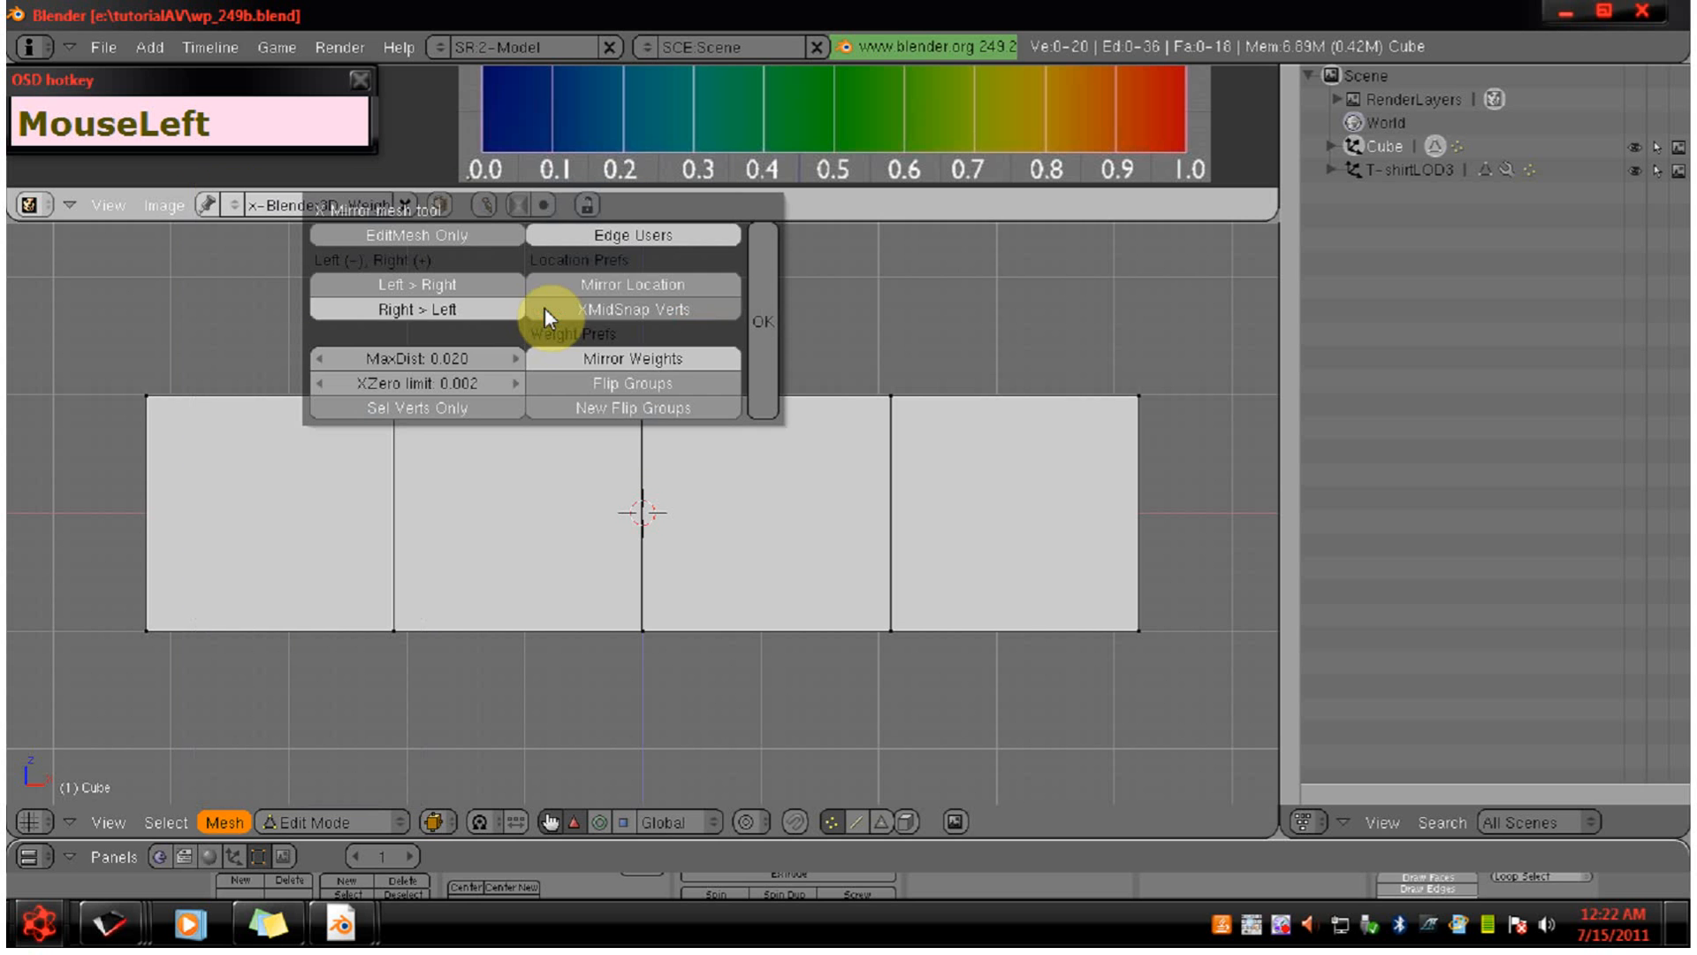
{"action": "left_click", "coordinate": [412, 405]}
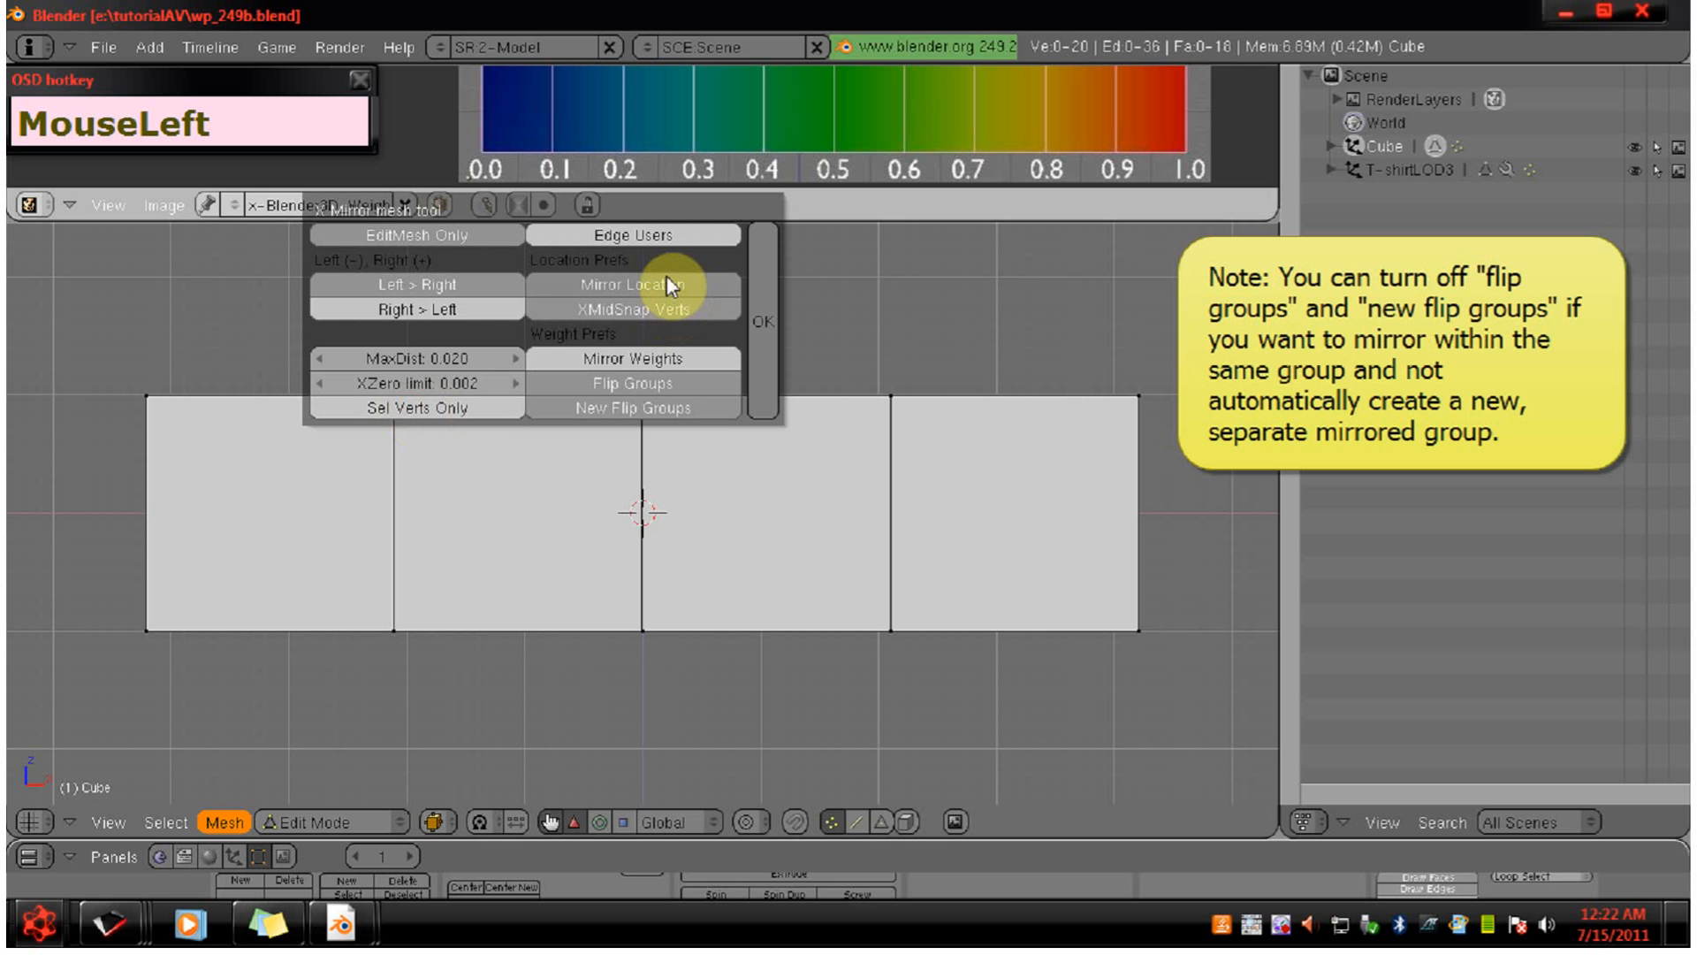
{"action": "left_click", "coordinate": [667, 283]}
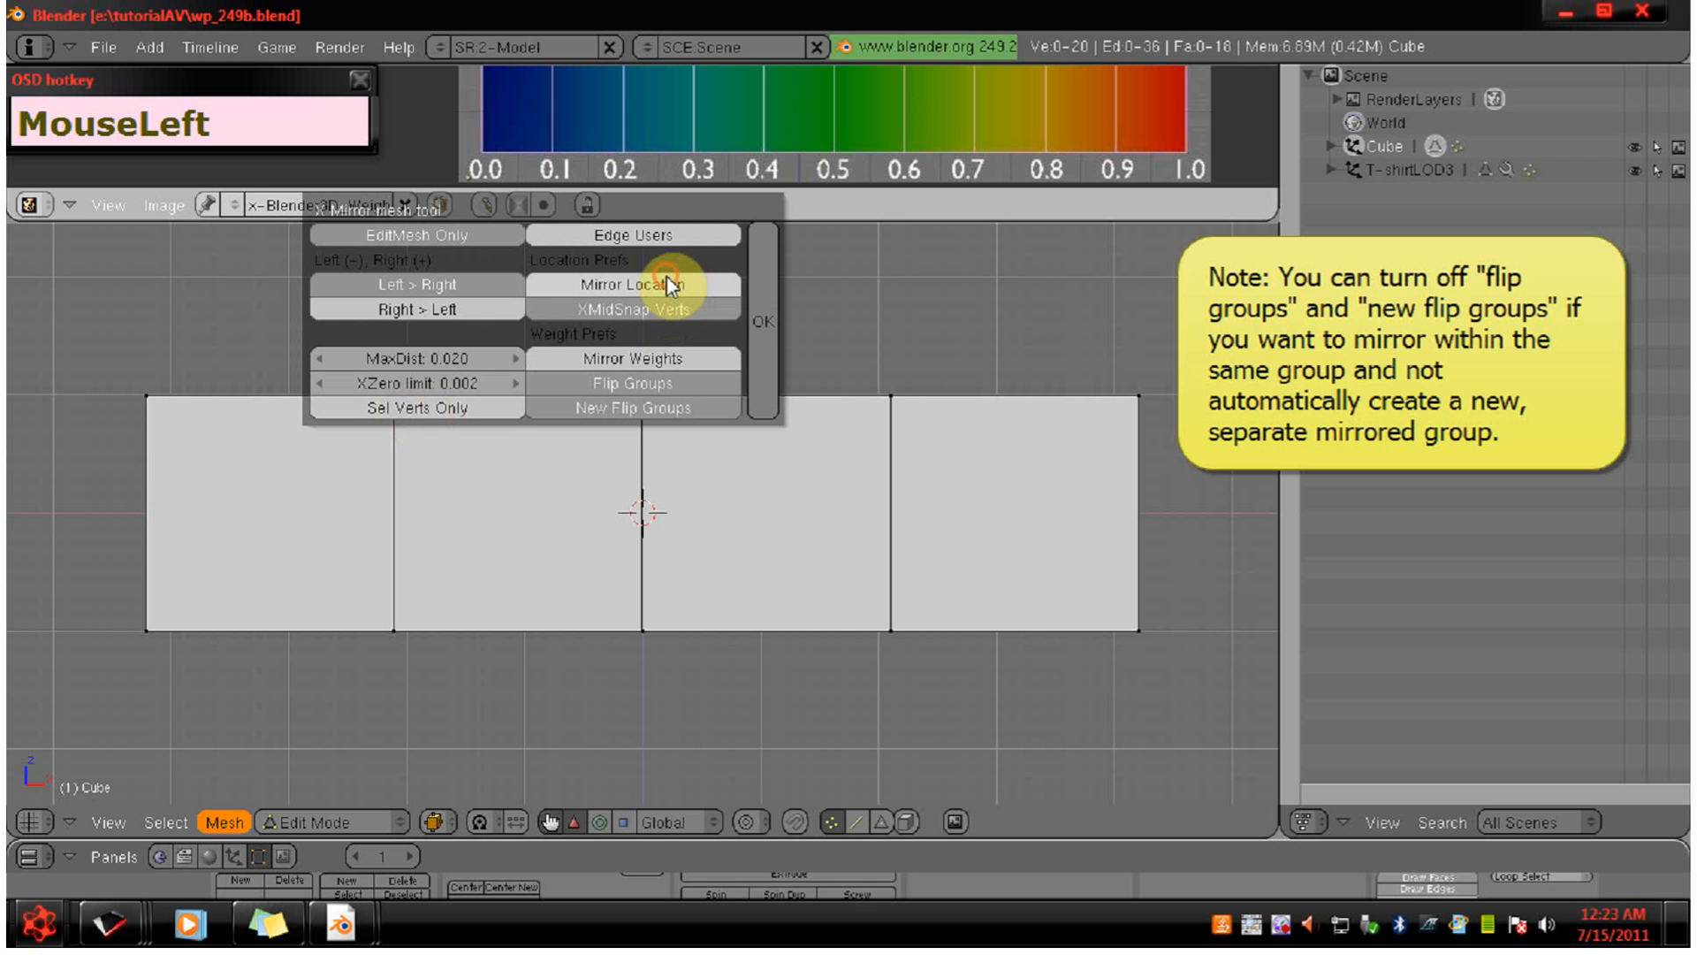
{"action": "left_click", "coordinate": [634, 358]}
{"action": "left_click", "coordinate": [766, 320]}
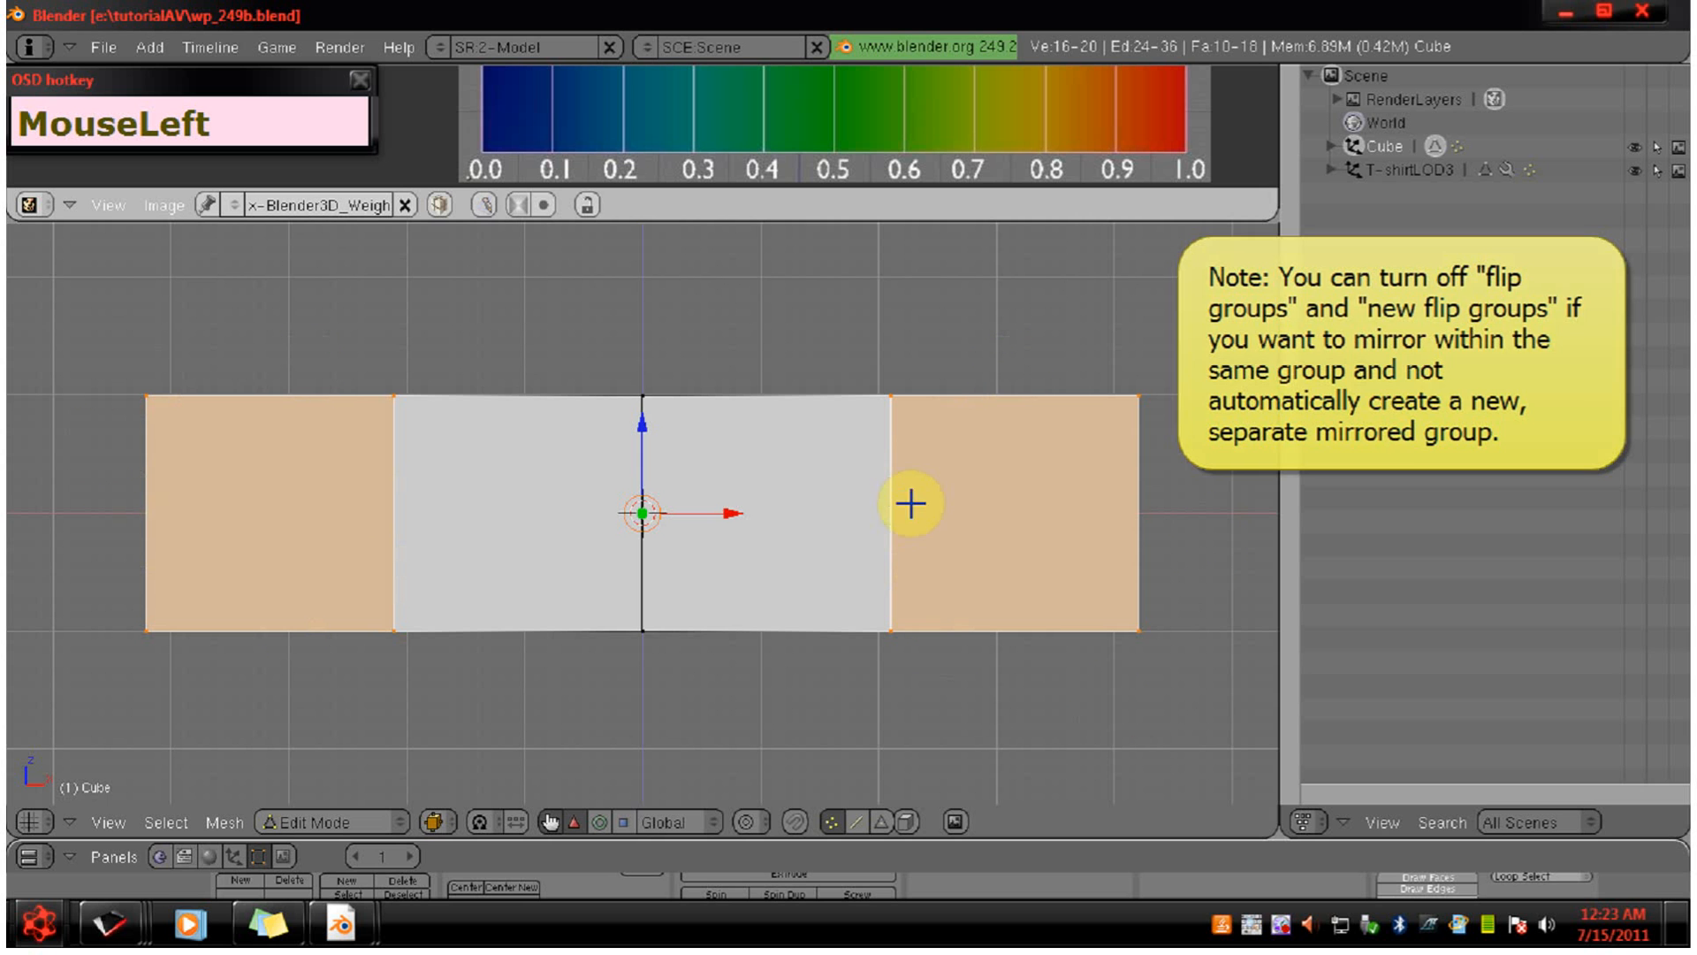
Return to Weight Paint mode and compare the block's hand.L and hand.R weights, ending on hand.R.
{"action": "left_click_drag", "start_coordinate": [803, 841], "coordinate": [801, 586]}
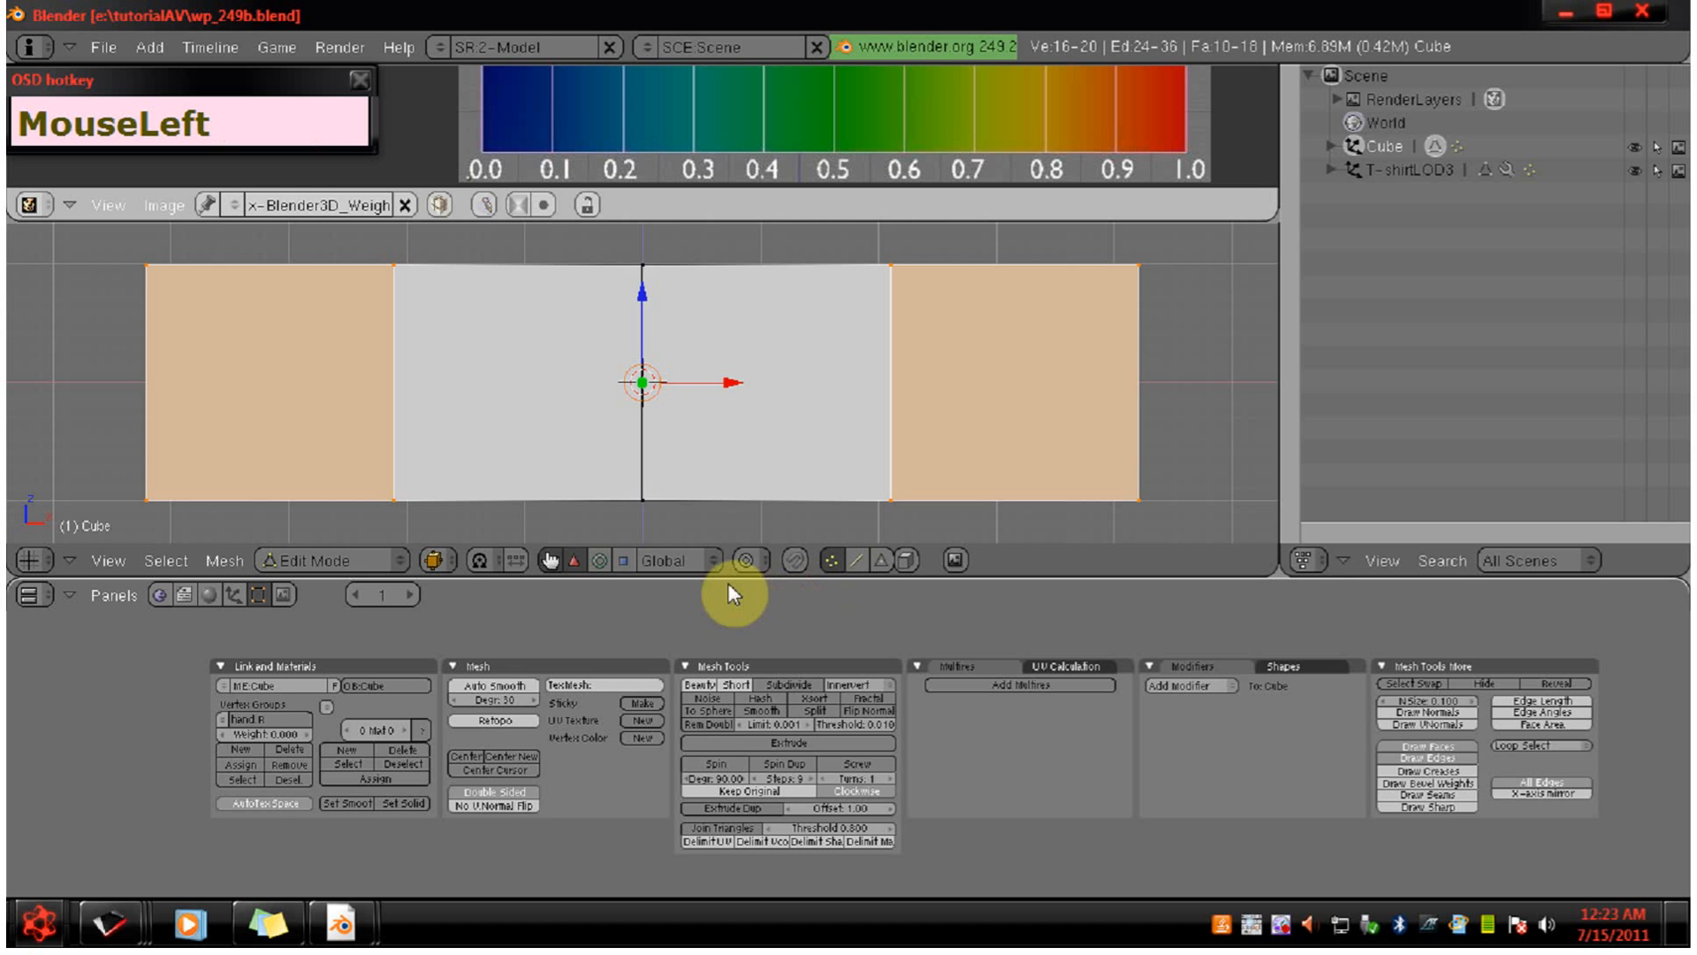
{"action": "left_click", "coordinate": [722, 576]}
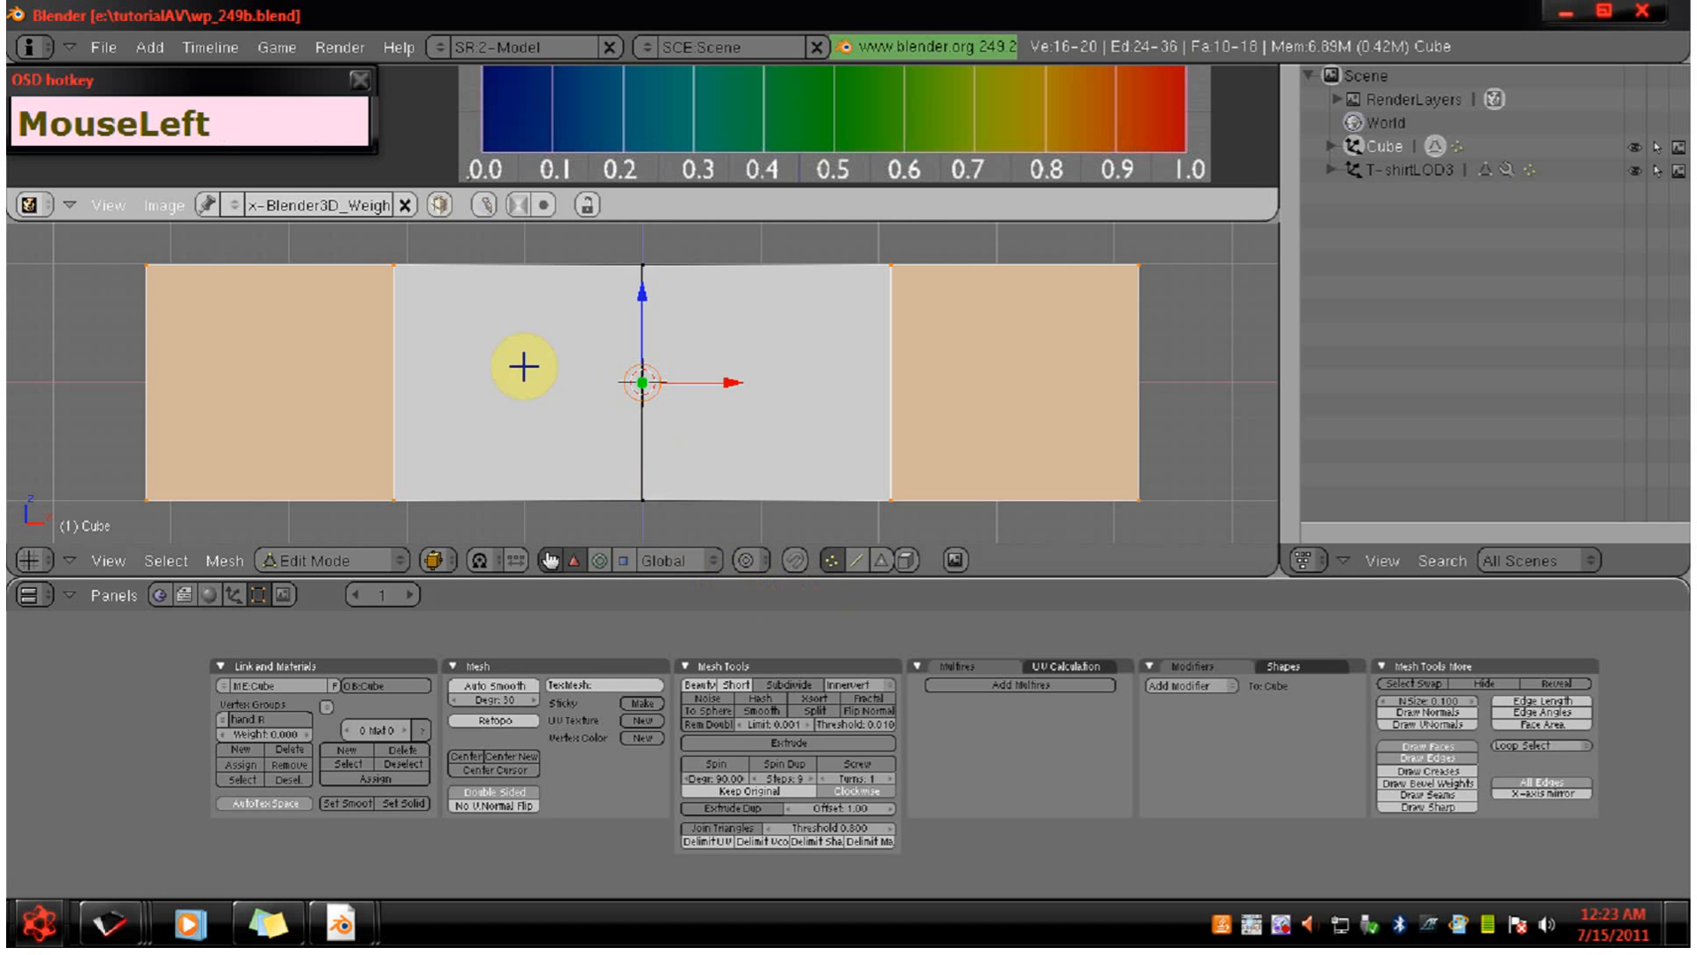
{"action": "key", "text": "Tab"}
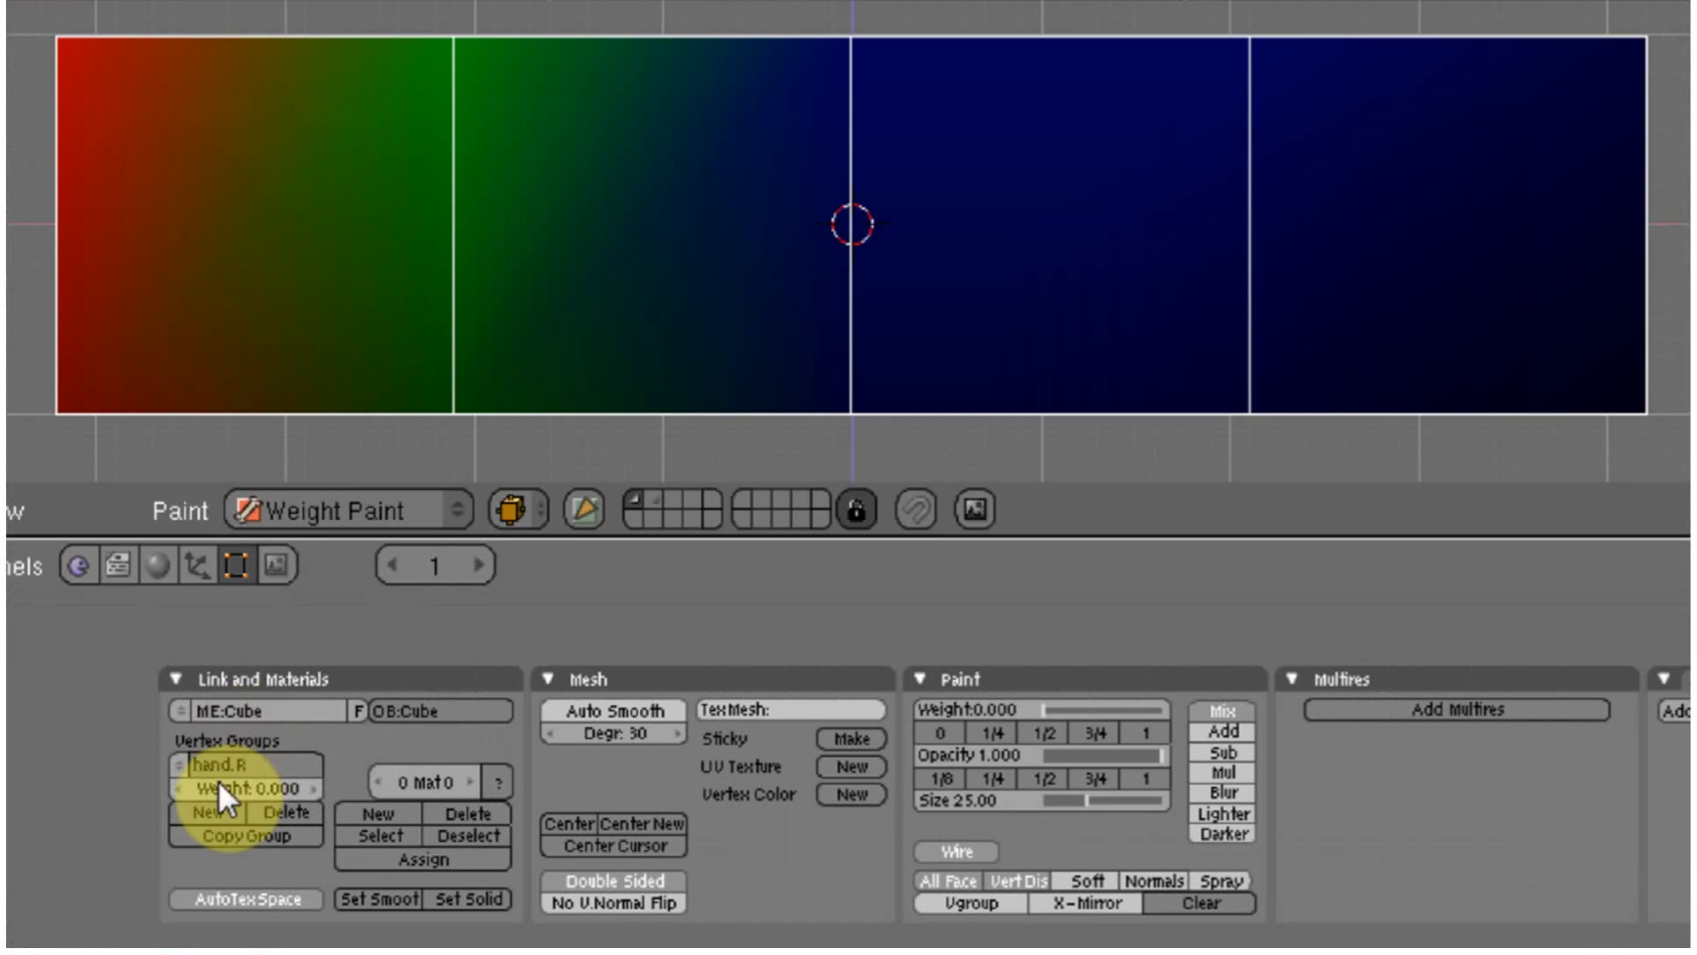
{"action": "left_click", "coordinate": [203, 743]}
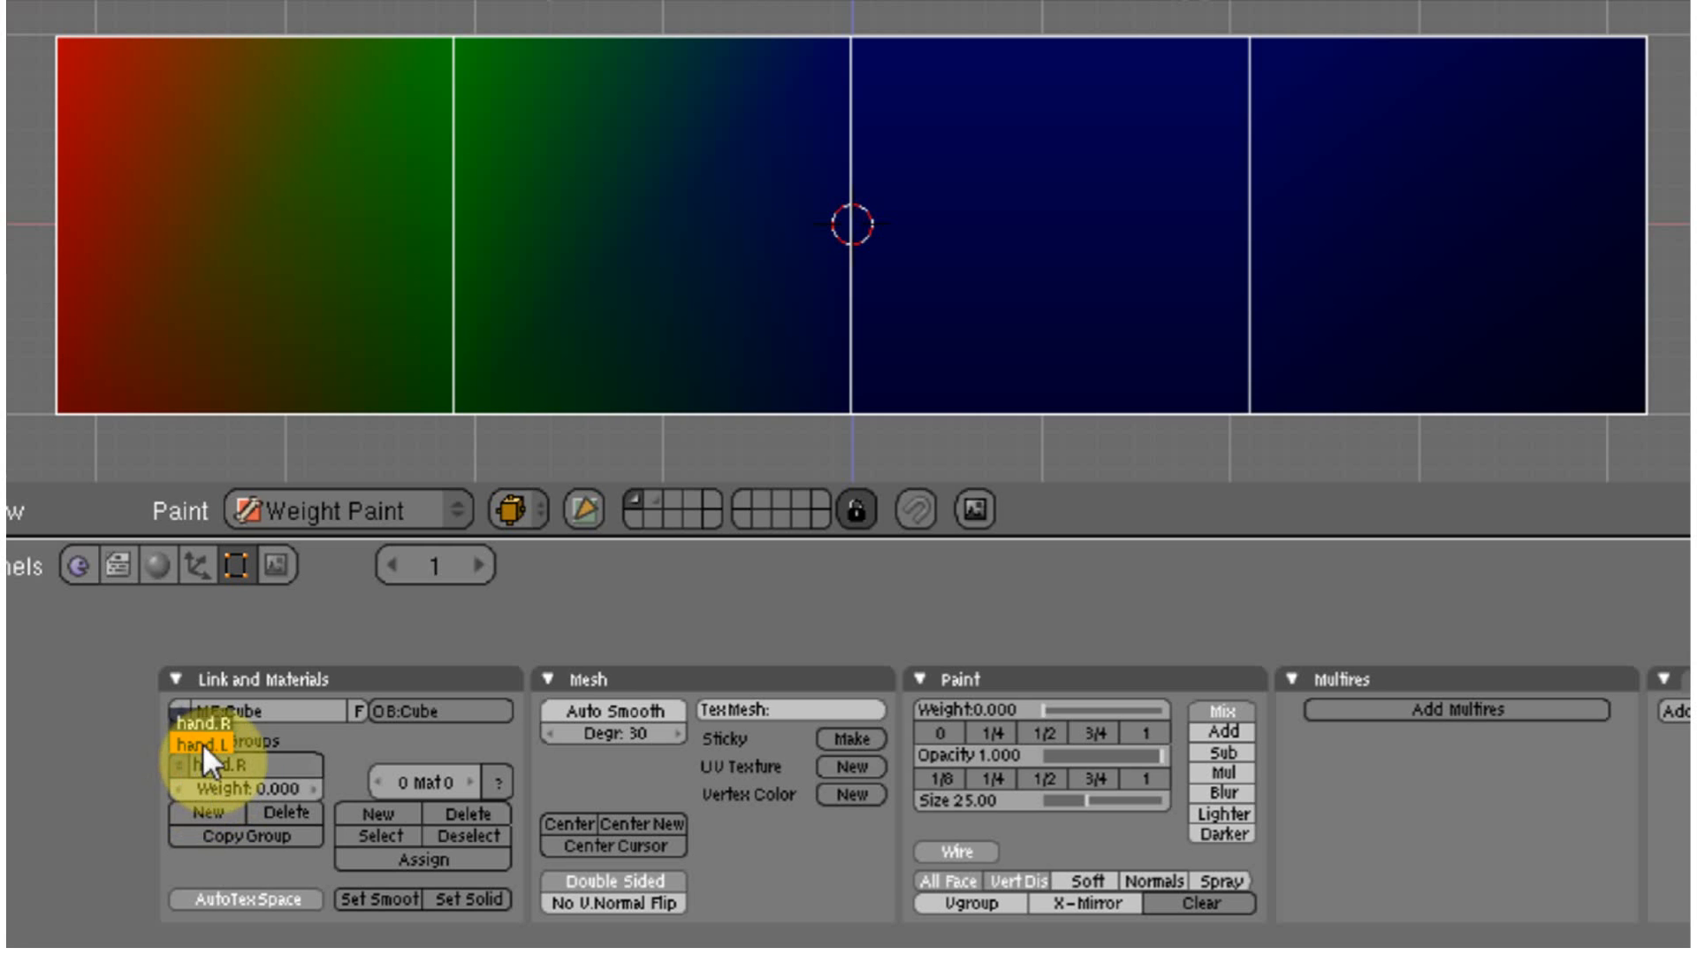
{"action": "left_click", "coordinate": [189, 743]}
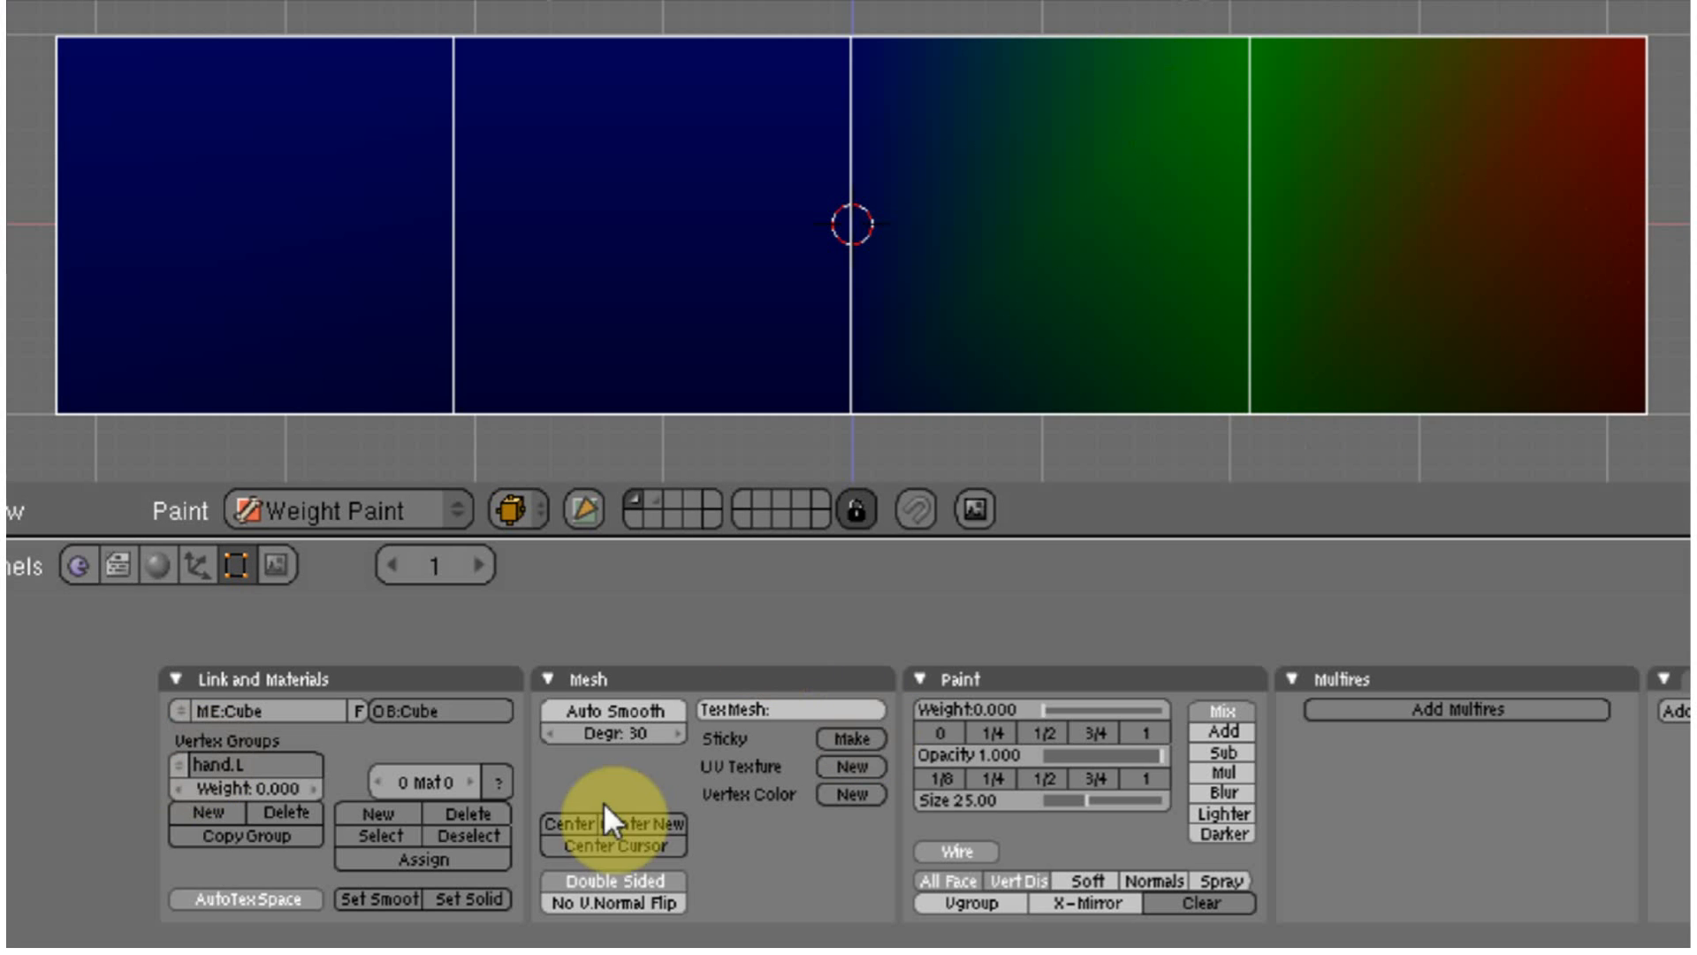
{"action": "left_click", "coordinate": [181, 760]}
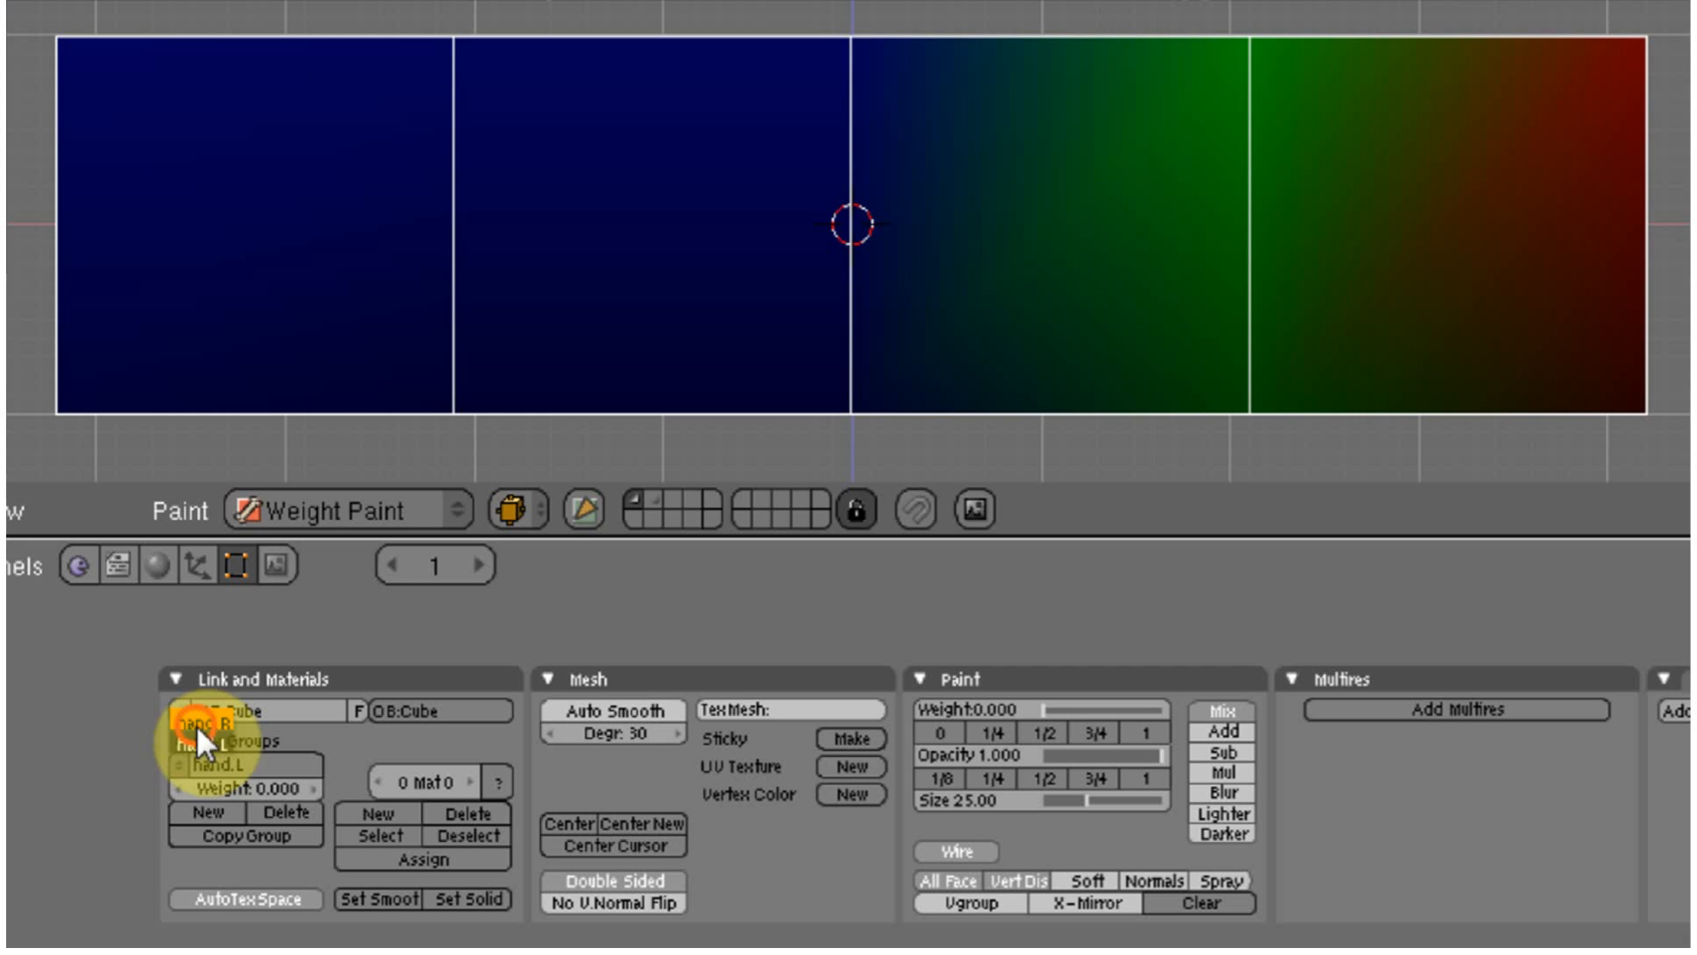
{"action": "left_click", "coordinate": [196, 725]}
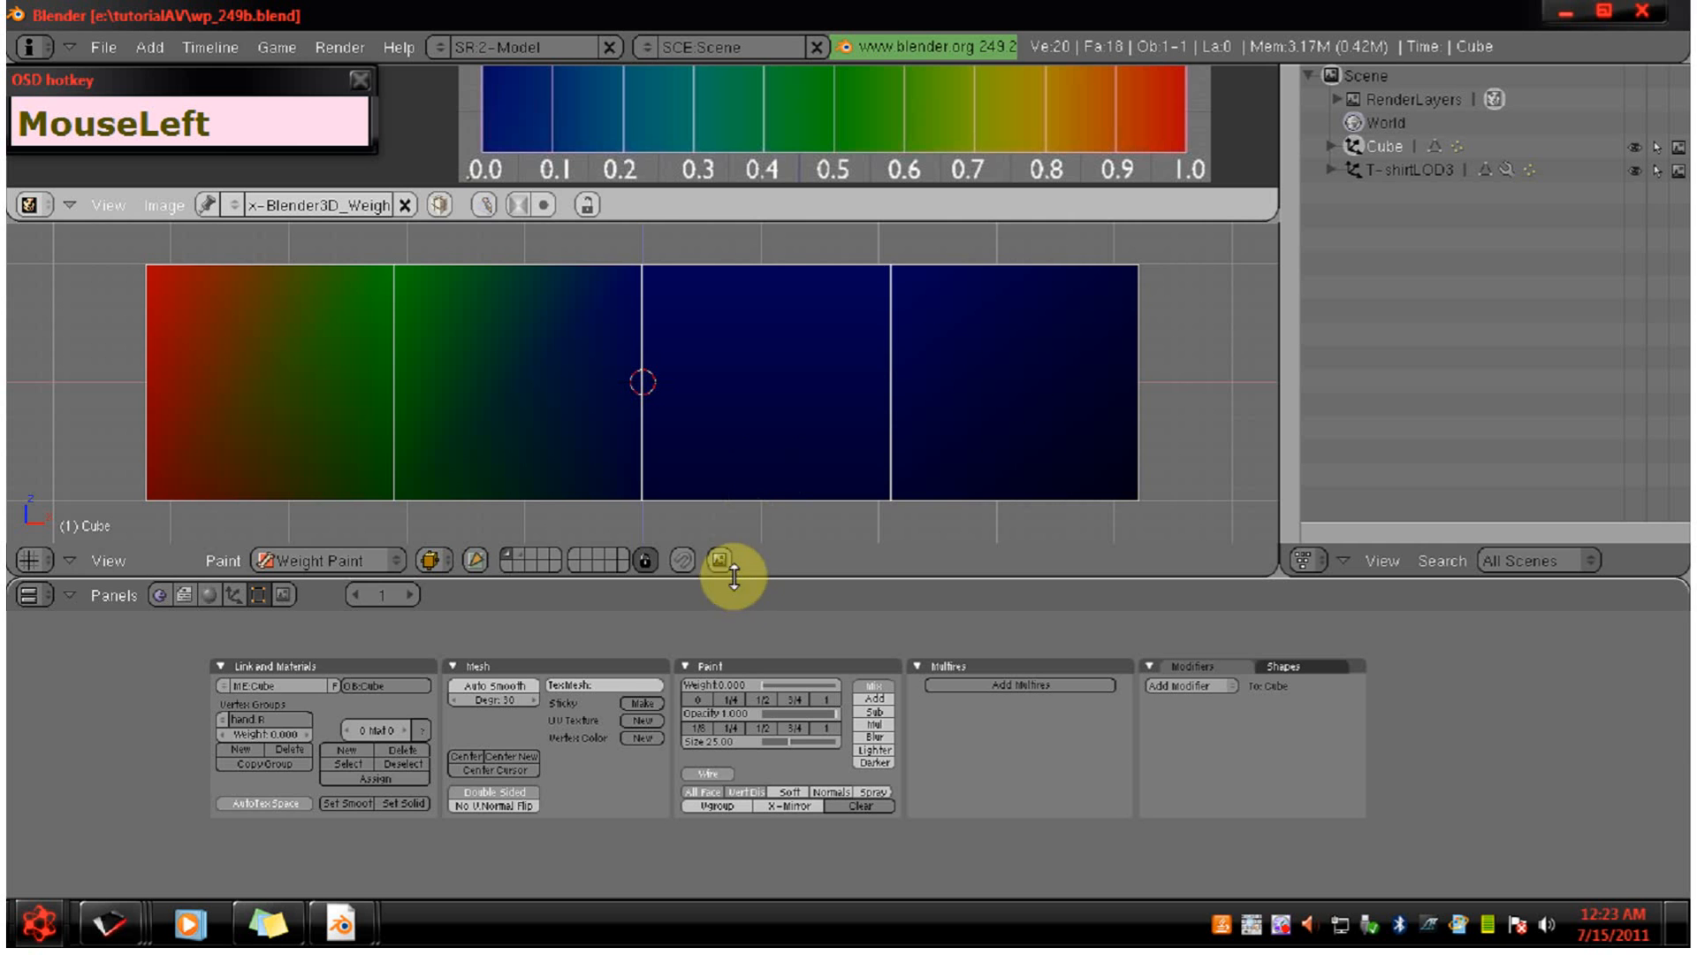
Show the second layer, switch to Object Mode, and select and frame the T-shirt model.
{"action": "left_click_drag", "start_coordinate": [730, 580], "coordinate": [726, 618]}
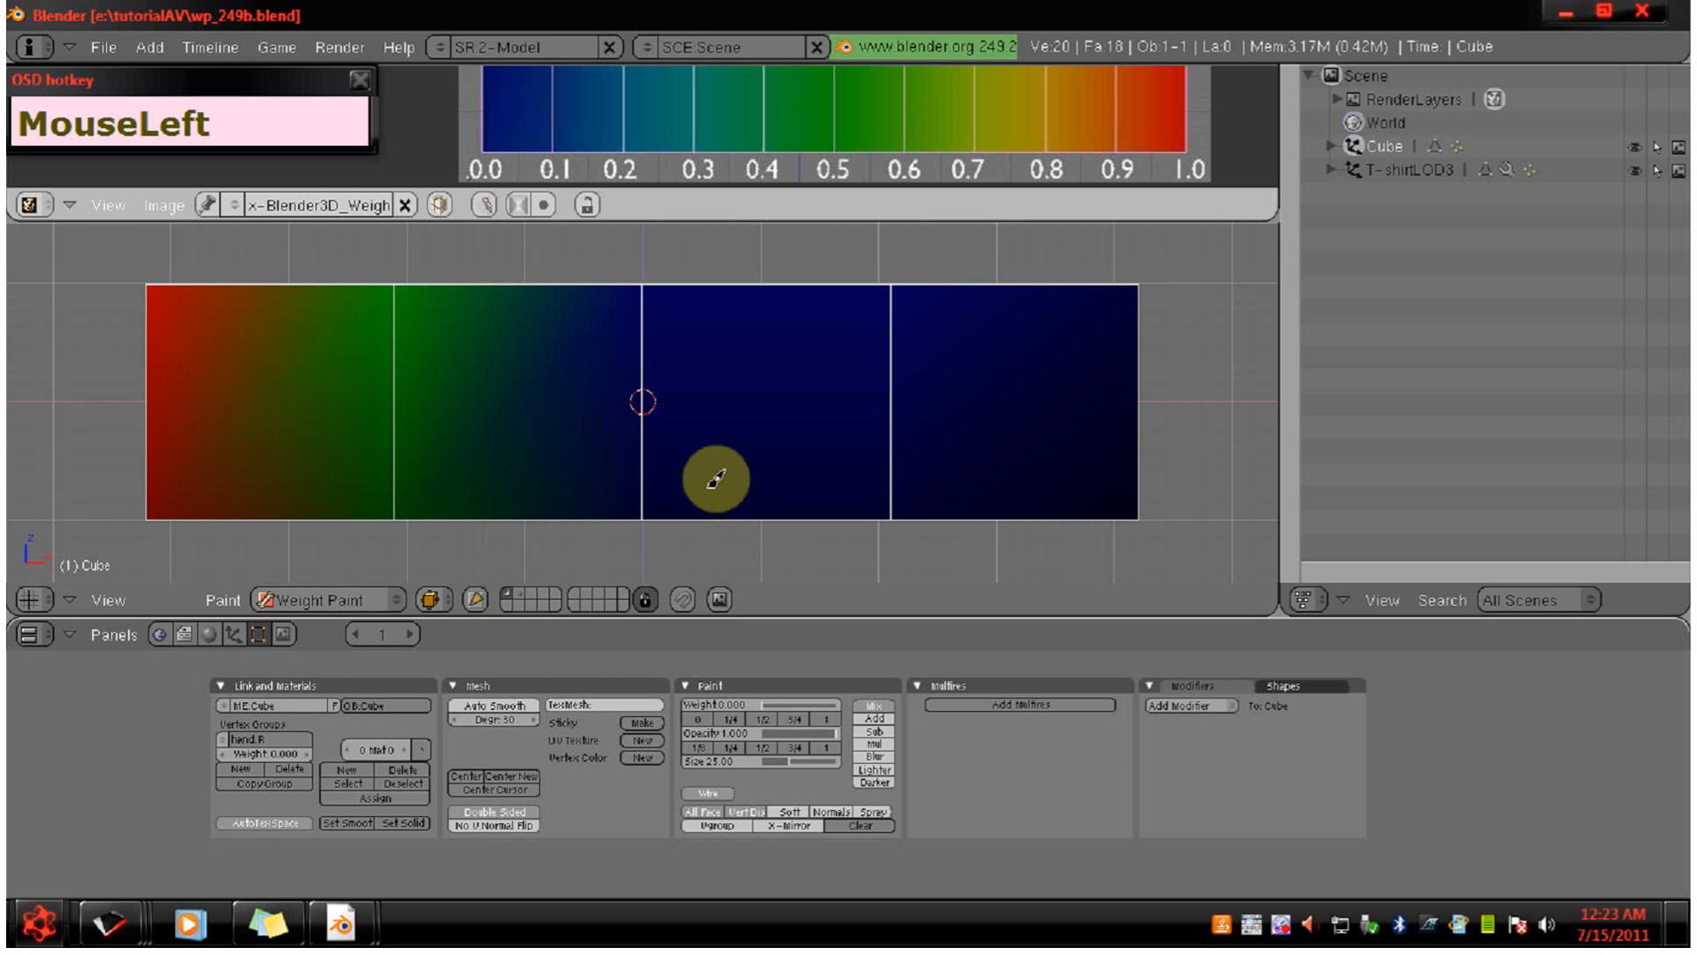
{"action": "left_click", "coordinate": [525, 592]}
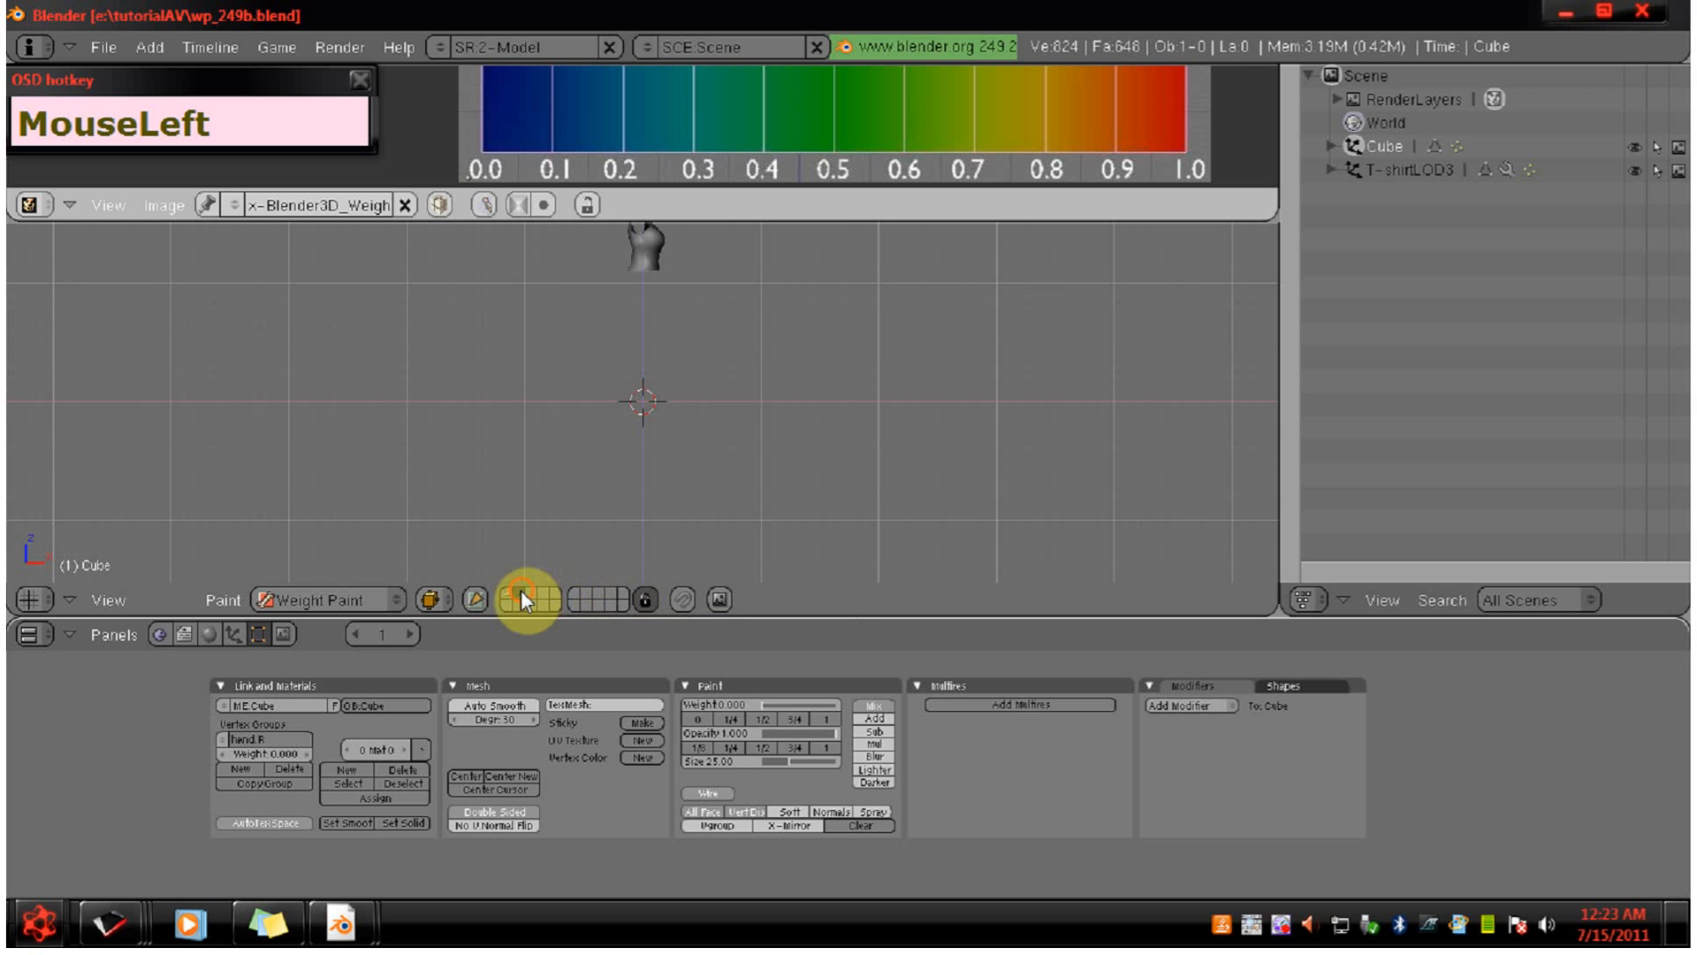
{"action": "left_click_drag", "start_coordinate": [532, 618], "coordinate": [542, 663]}
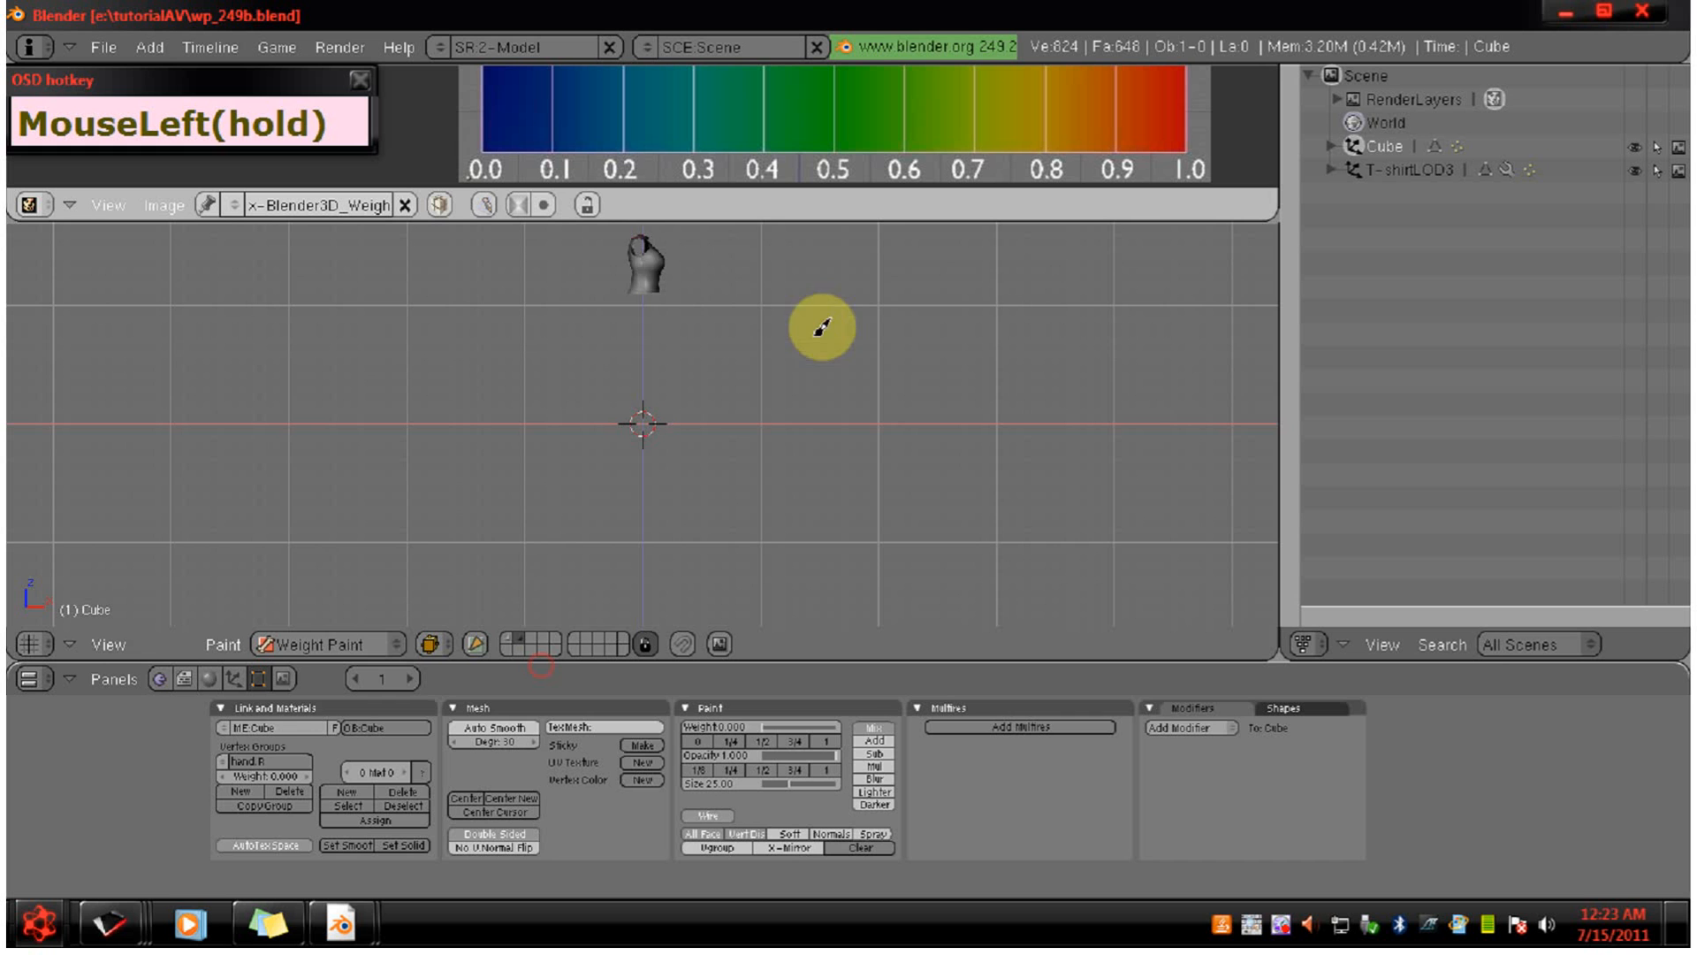
{"action": "left_click", "coordinate": [380, 644]}
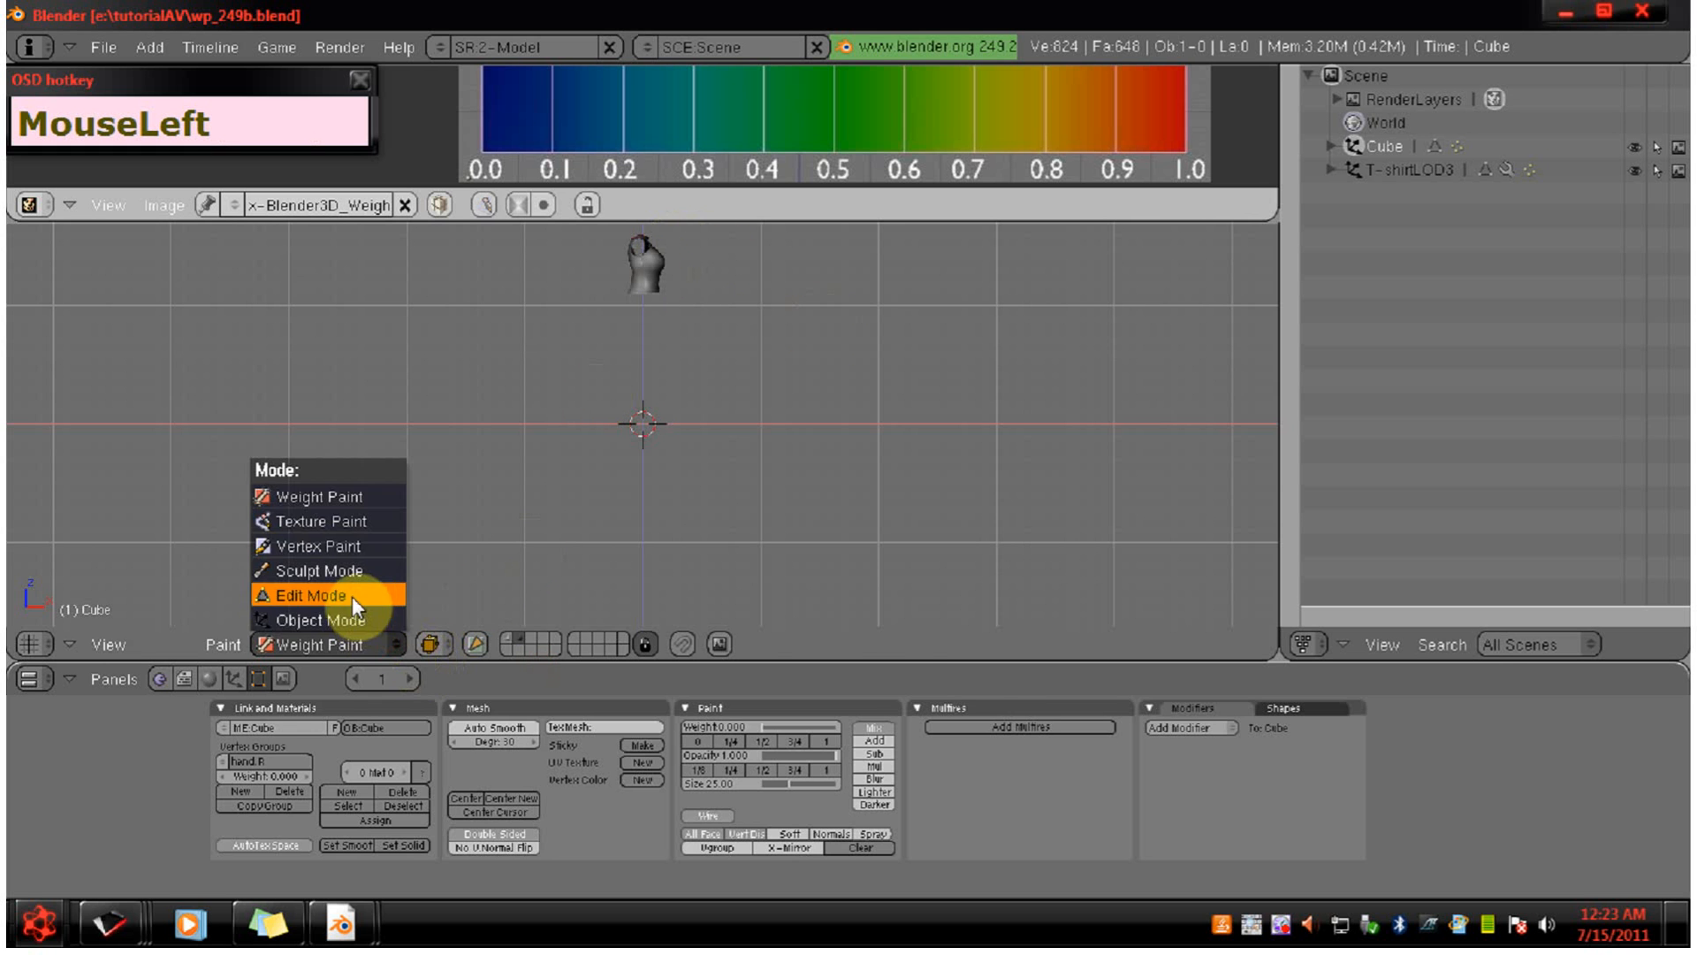
{"action": "left_click", "coordinate": [352, 596]}
{"action": "left_click_drag", "start_coordinate": [391, 640], "coordinate": [378, 624]}
{"action": "right_click", "coordinate": [646, 267]}
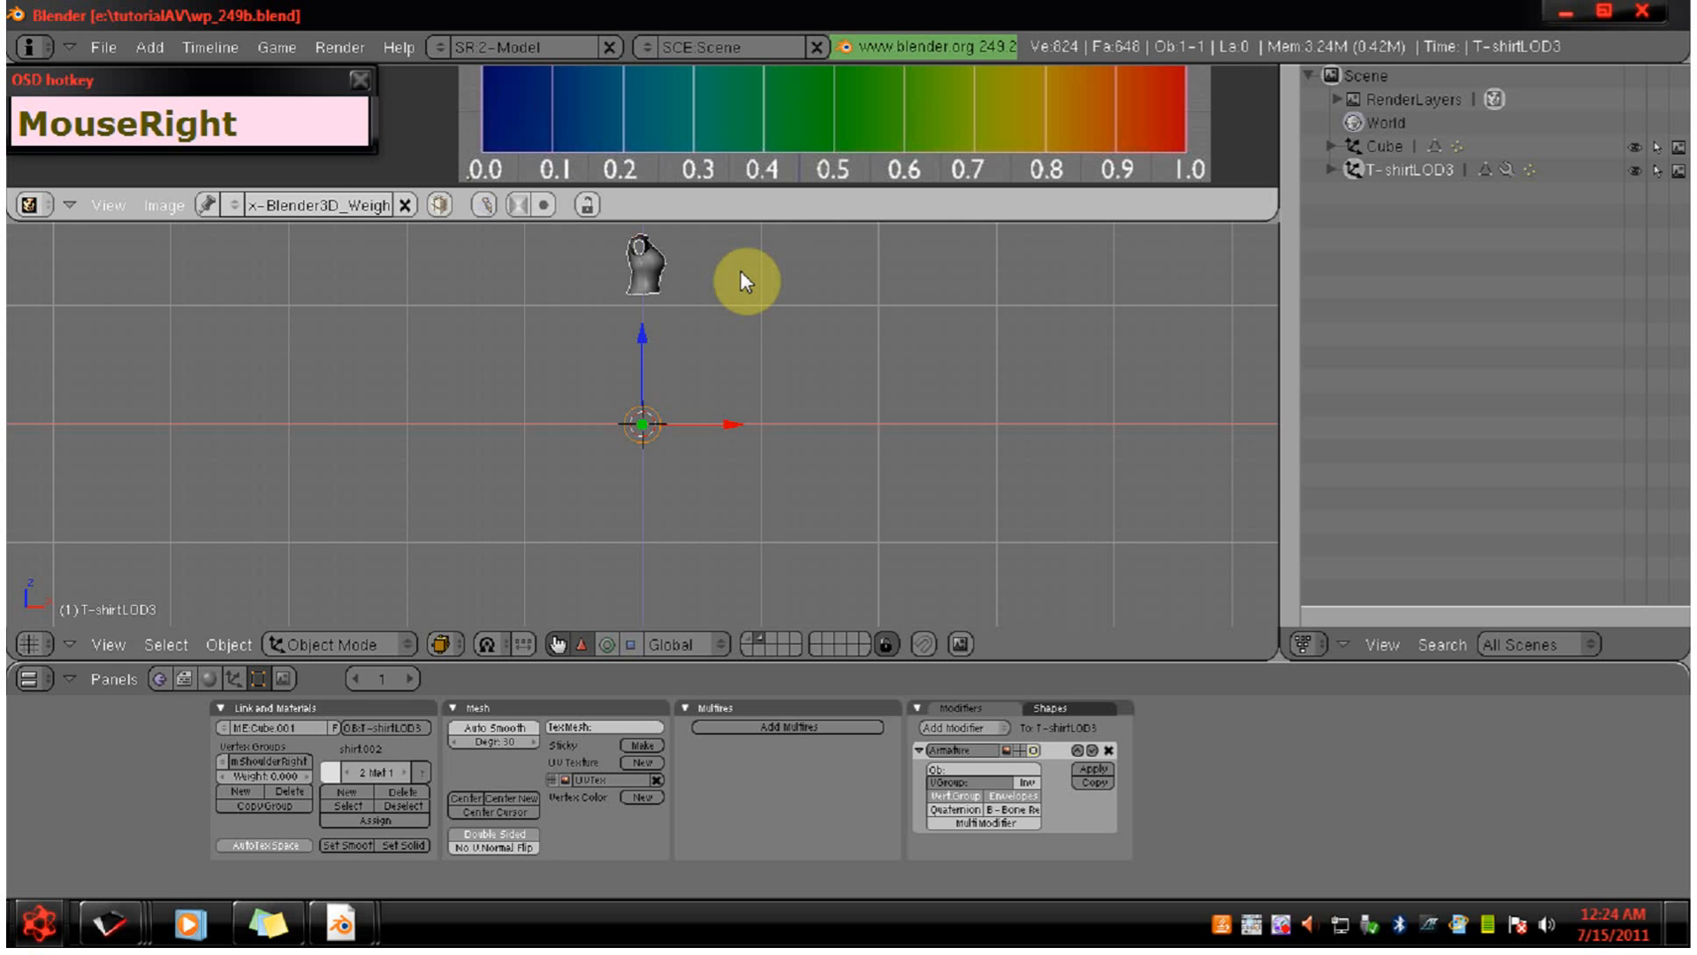
{"action": "key", "text": "KP_Decimal"}
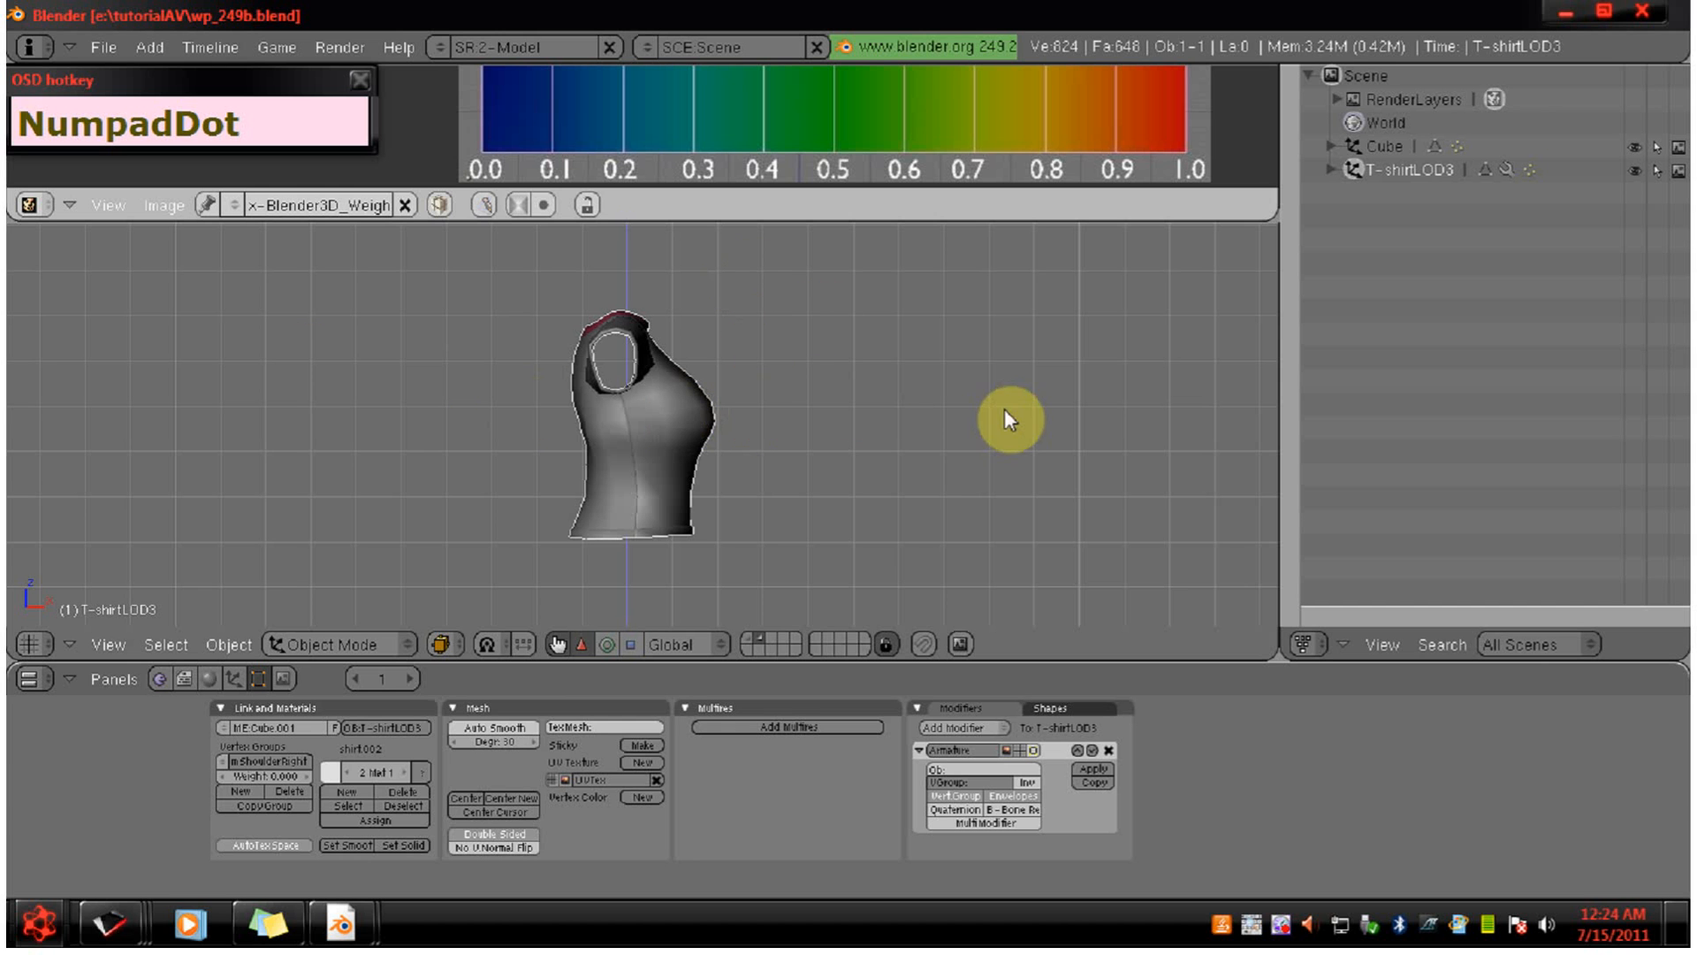
Rotate the T-shirt -90 degrees about the global Z axis.
{"action": "right_click", "coordinate": [671, 433]}
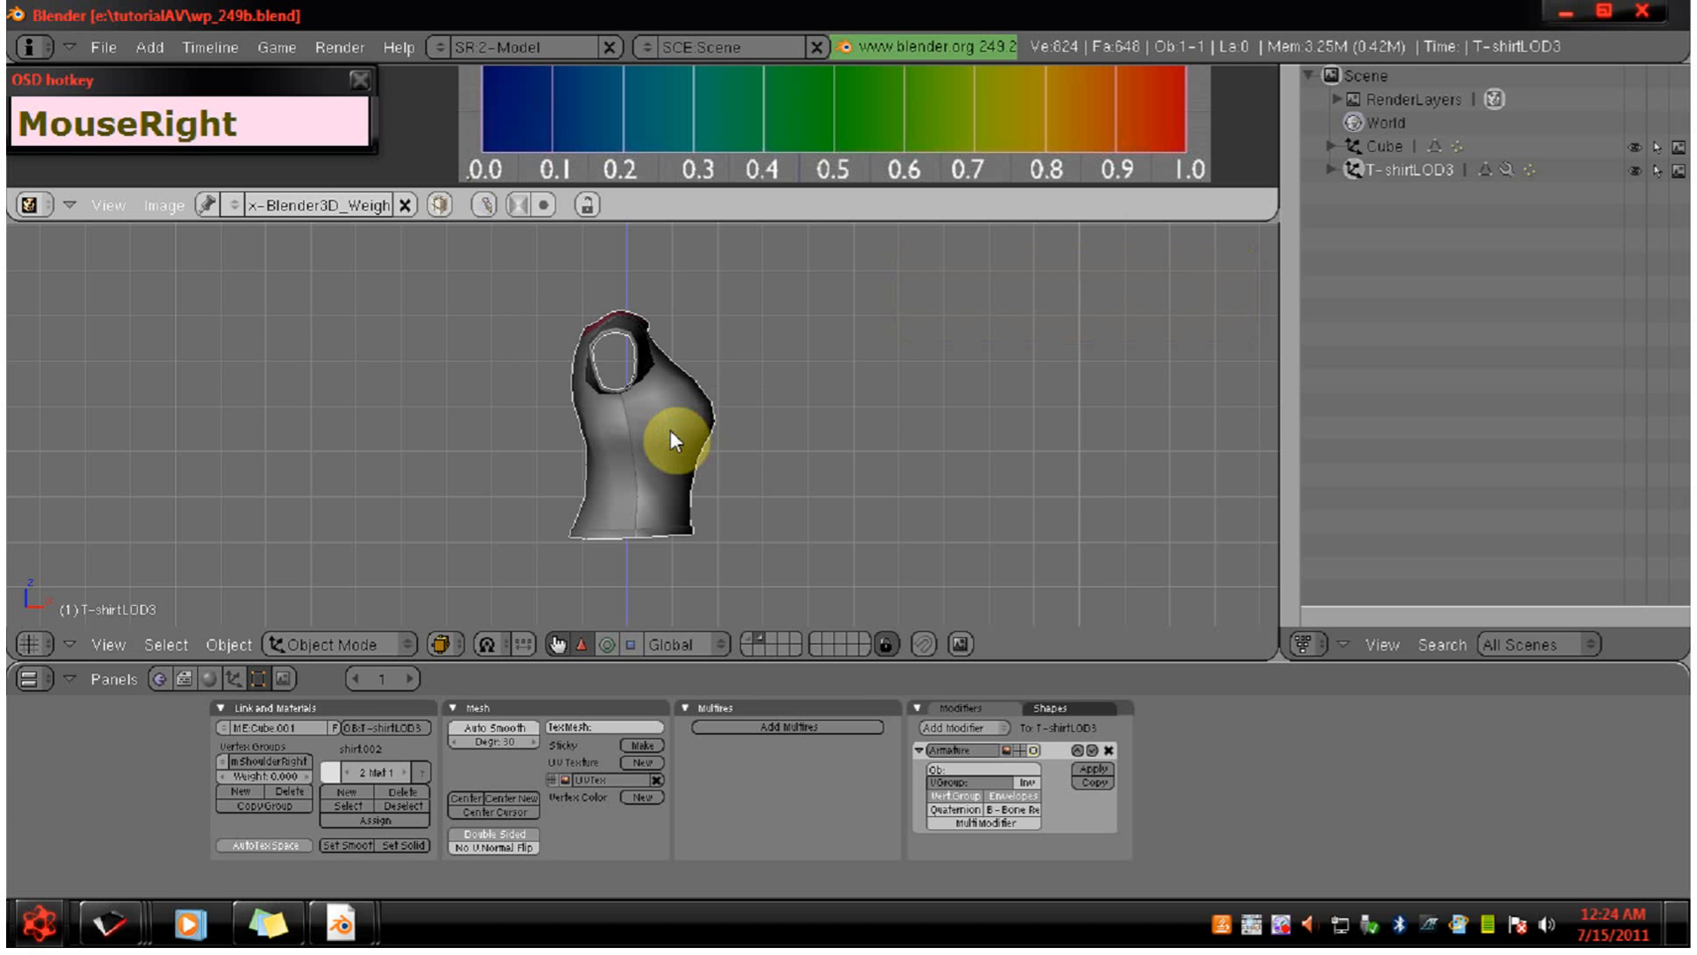
{"action": "key", "text": "r"}
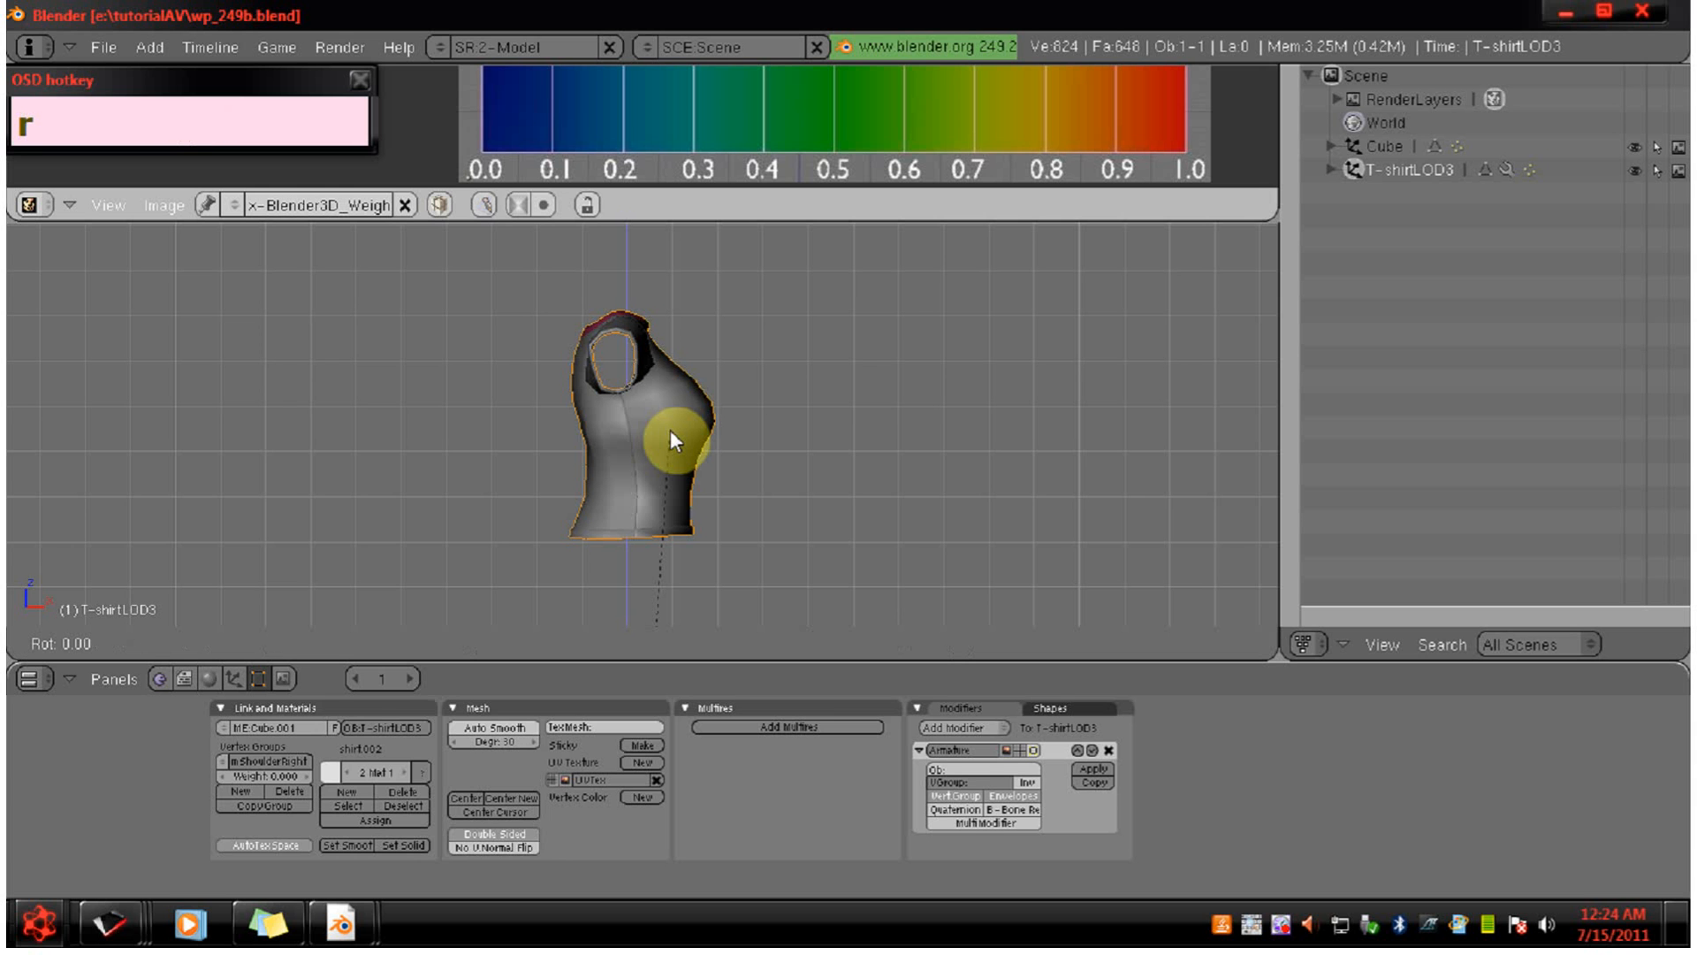
{"action": "key", "text": "z"}
{"action": "key", "text": "minus"}
{"action": "key", "text": "9"}
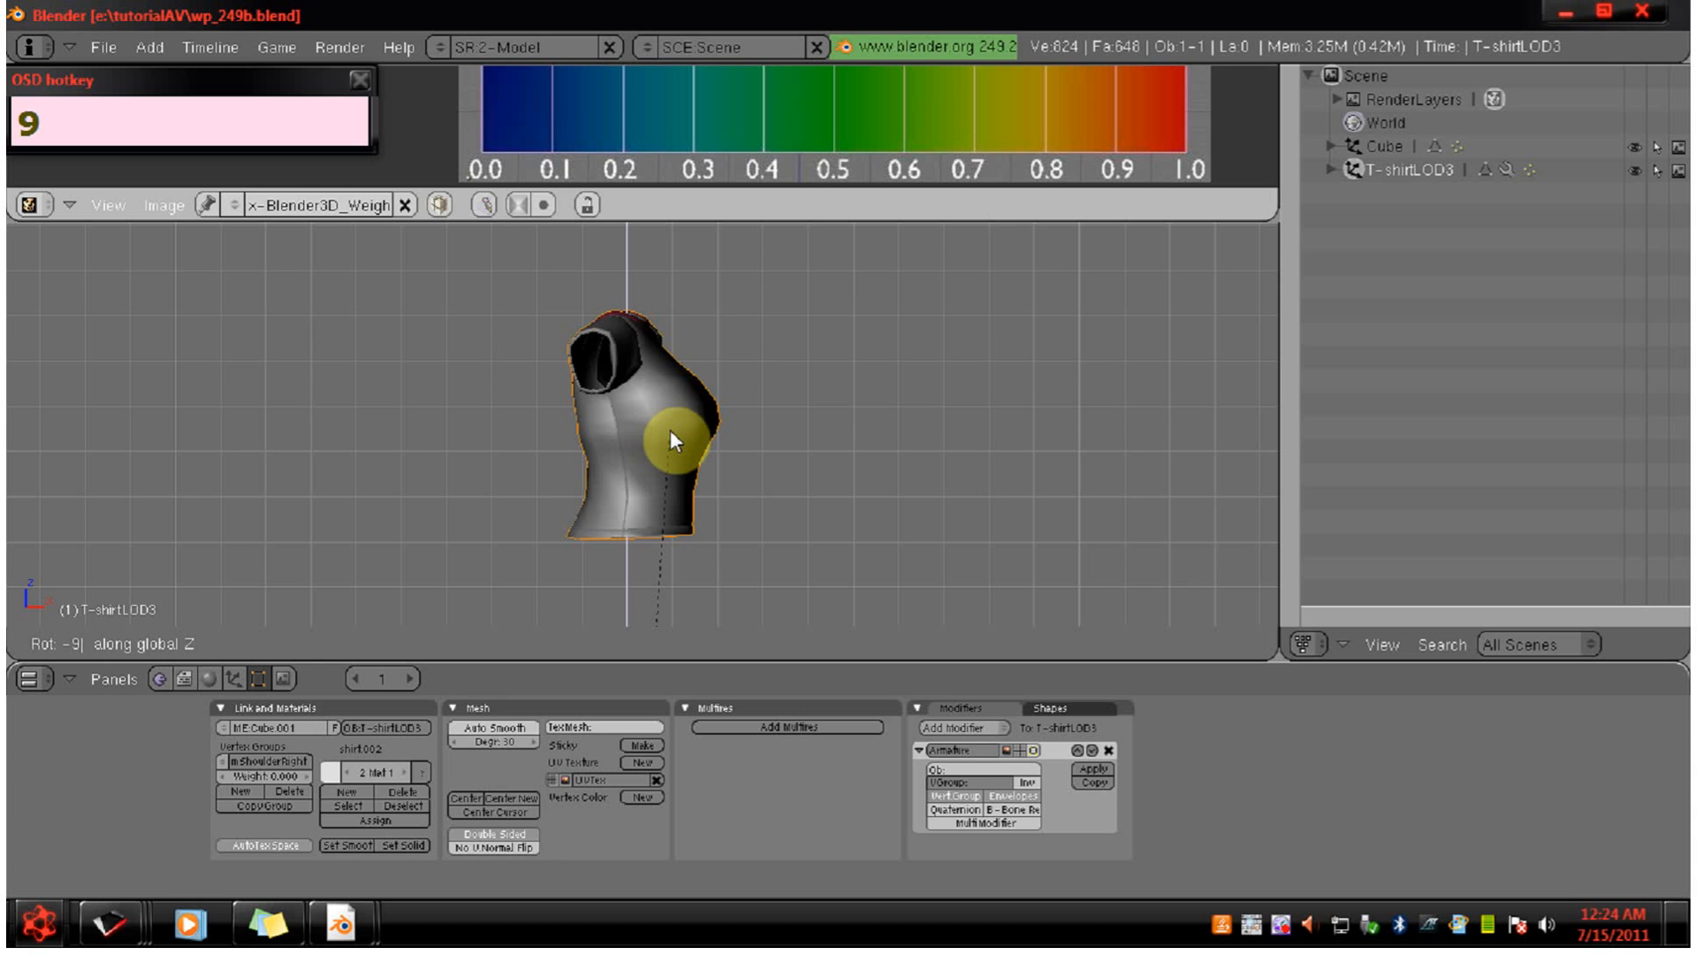
{"action": "key", "text": "0"}
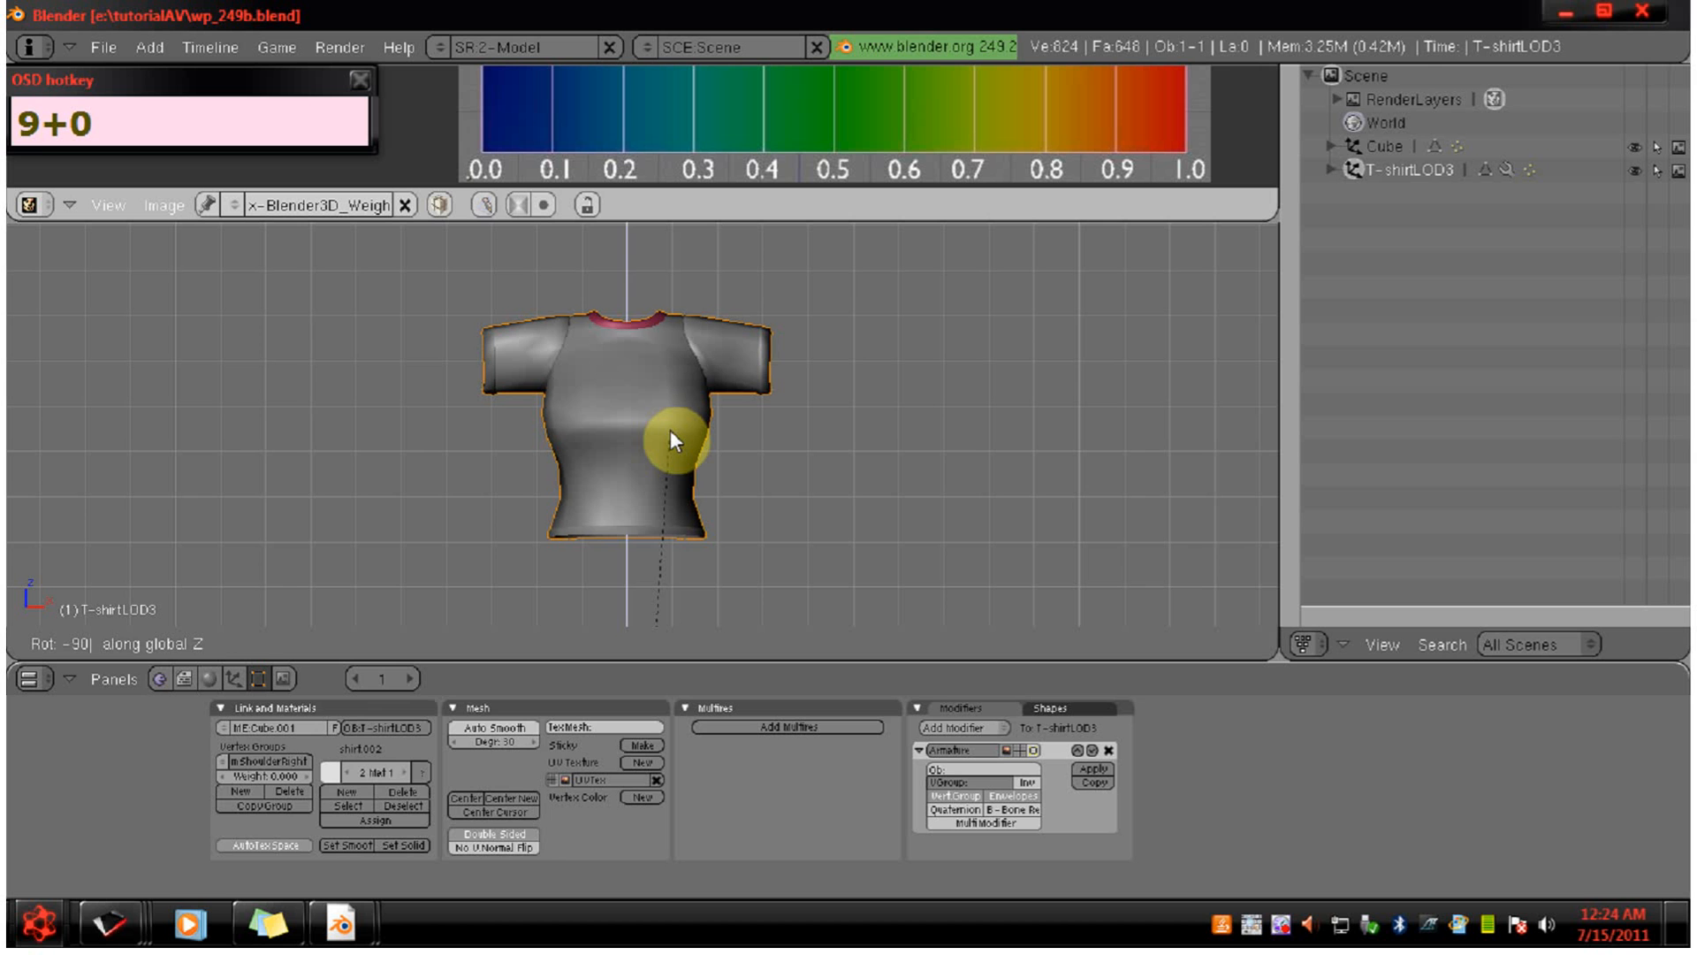
{"action": "left_click", "coordinate": [670, 430]}
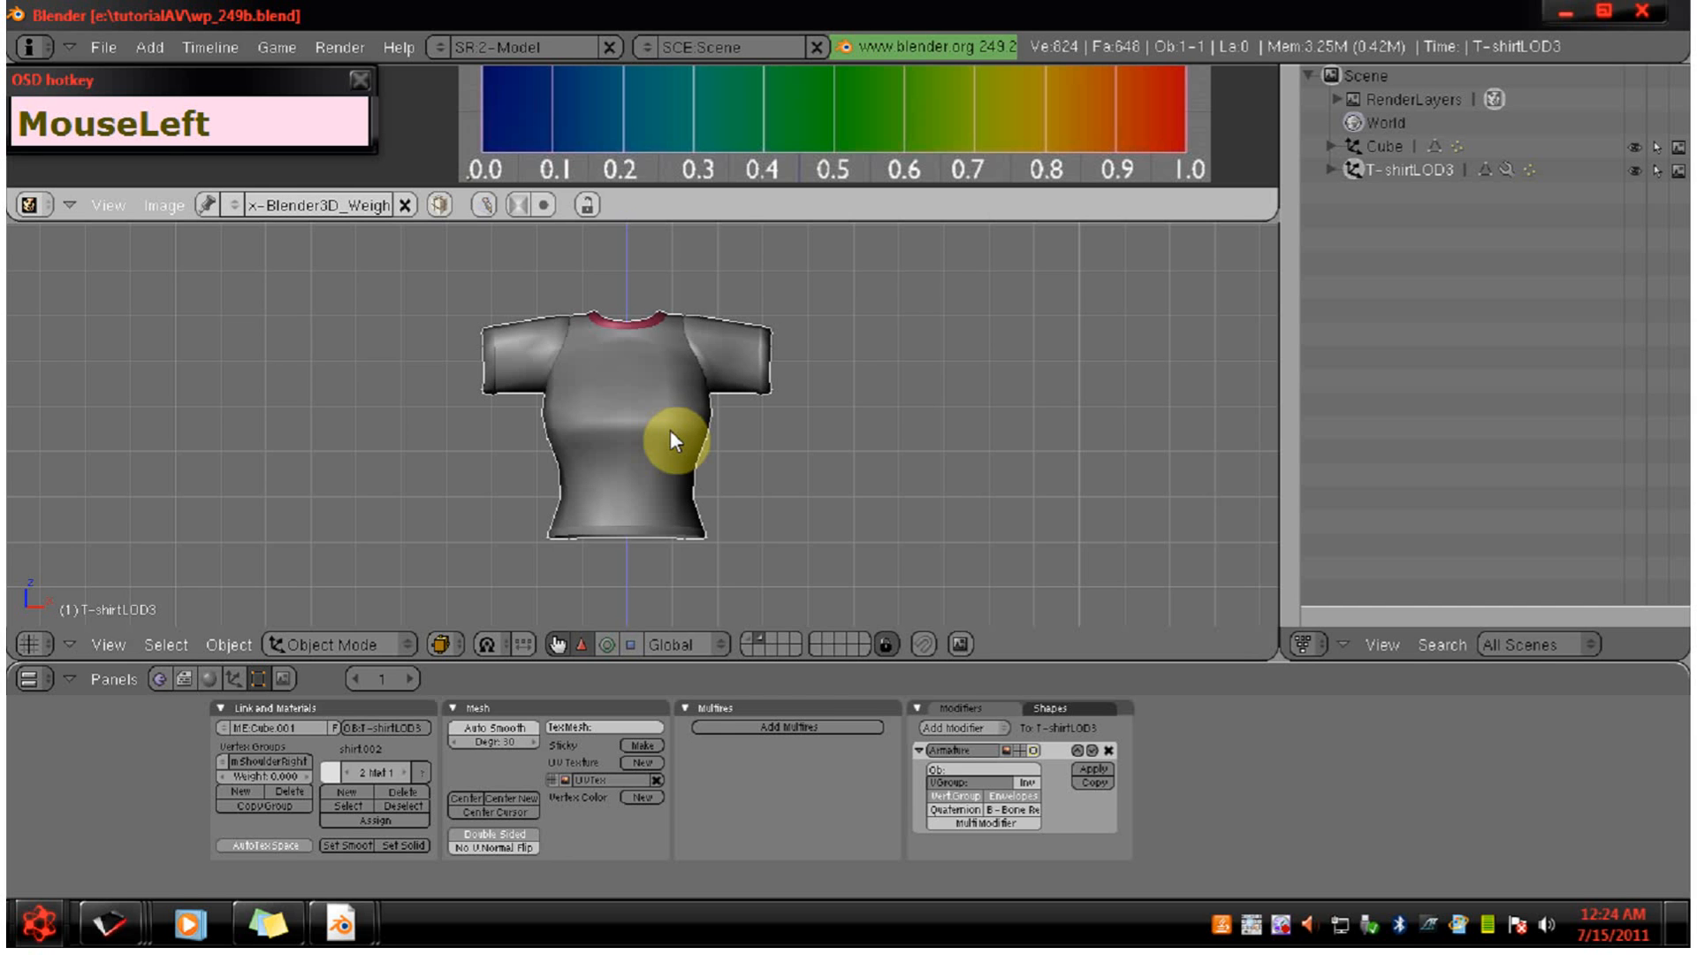
Apply the T-shirt's scale and rotation to its object data and show its transform properties.
{"action": "key", "text": "ctrl+a"}
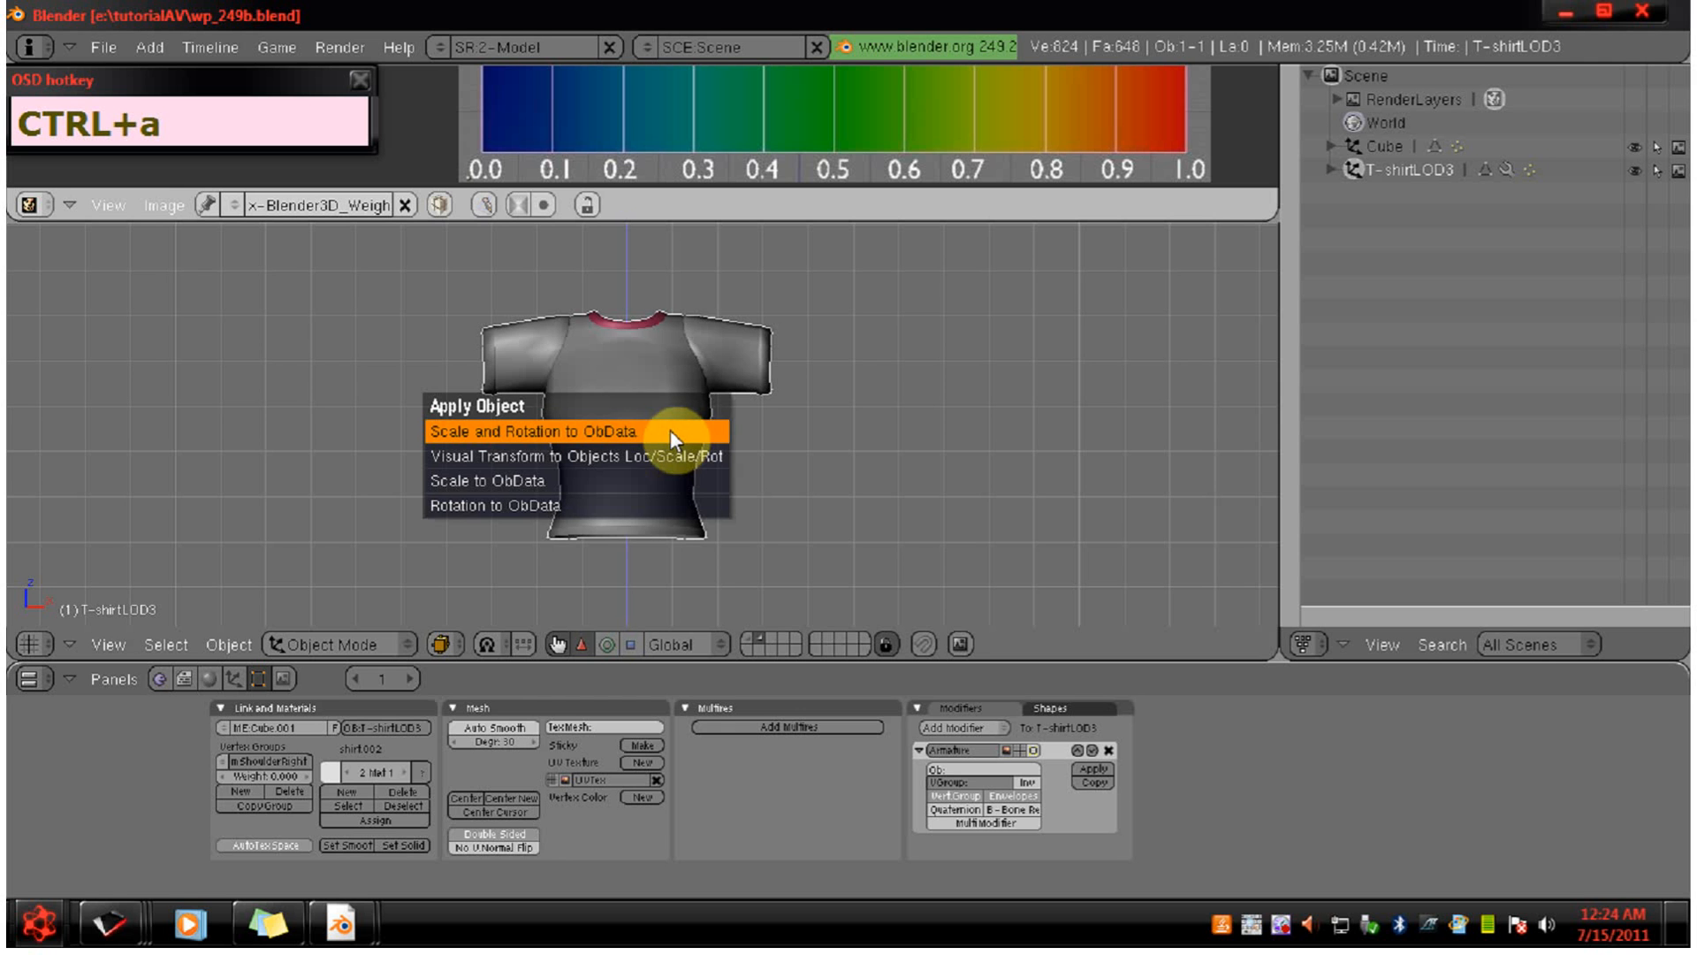
{"action": "left_click", "coordinate": [670, 429]}
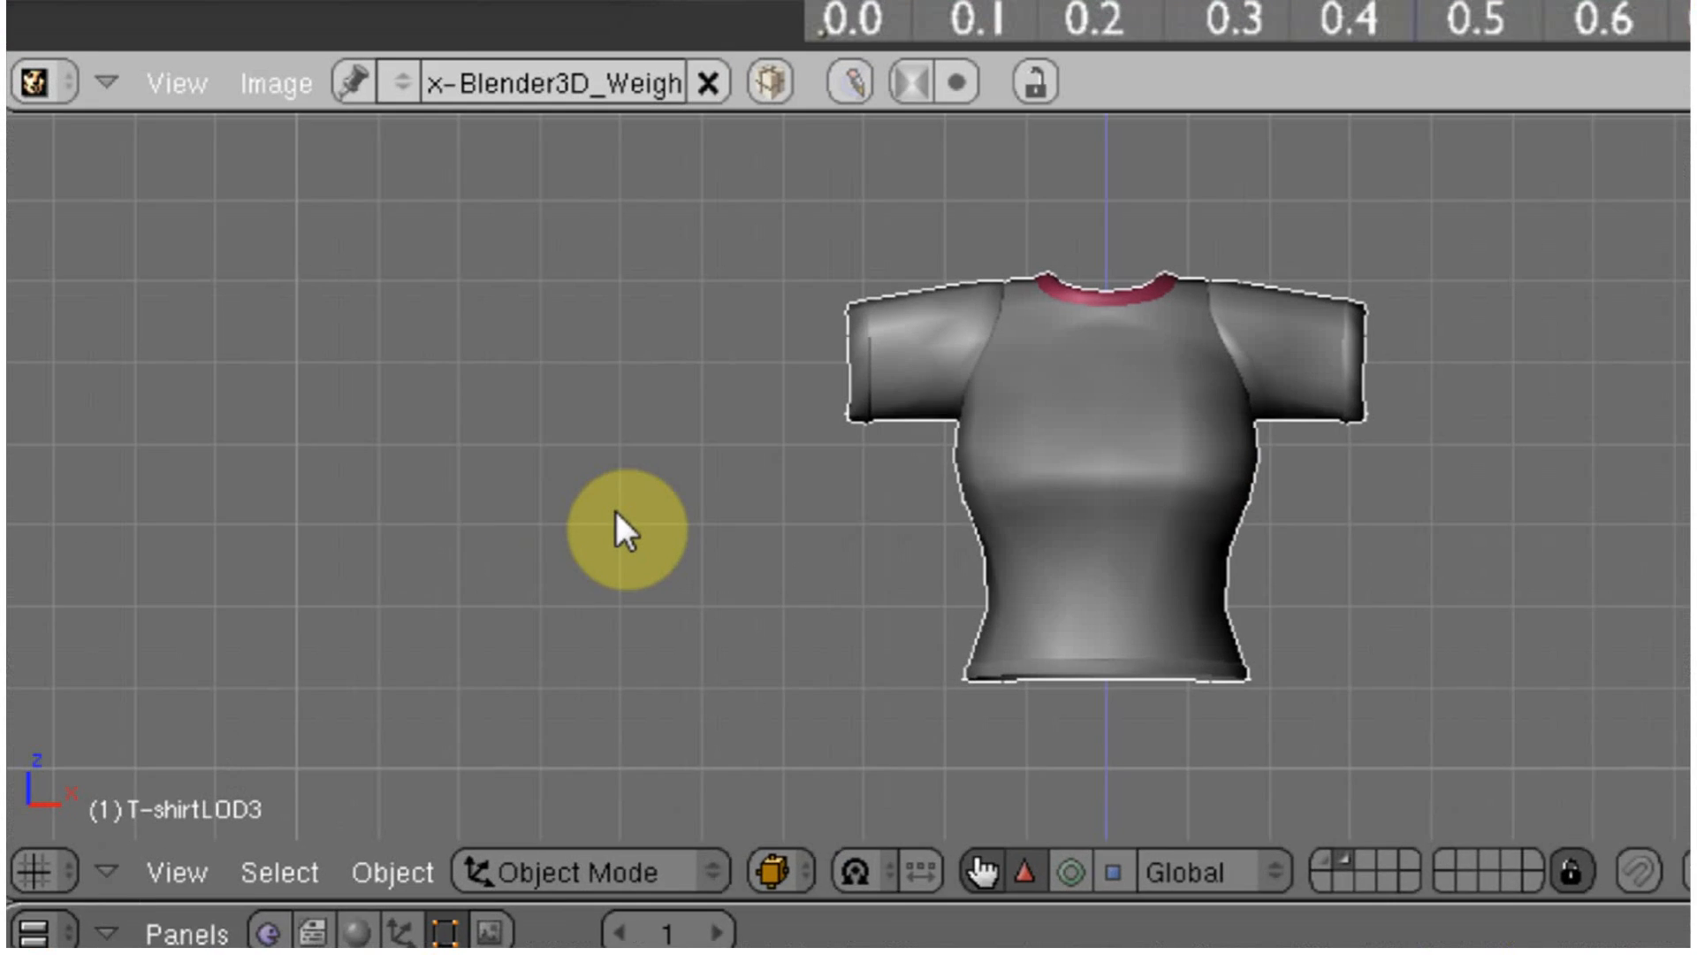
{"action": "key", "text": "n"}
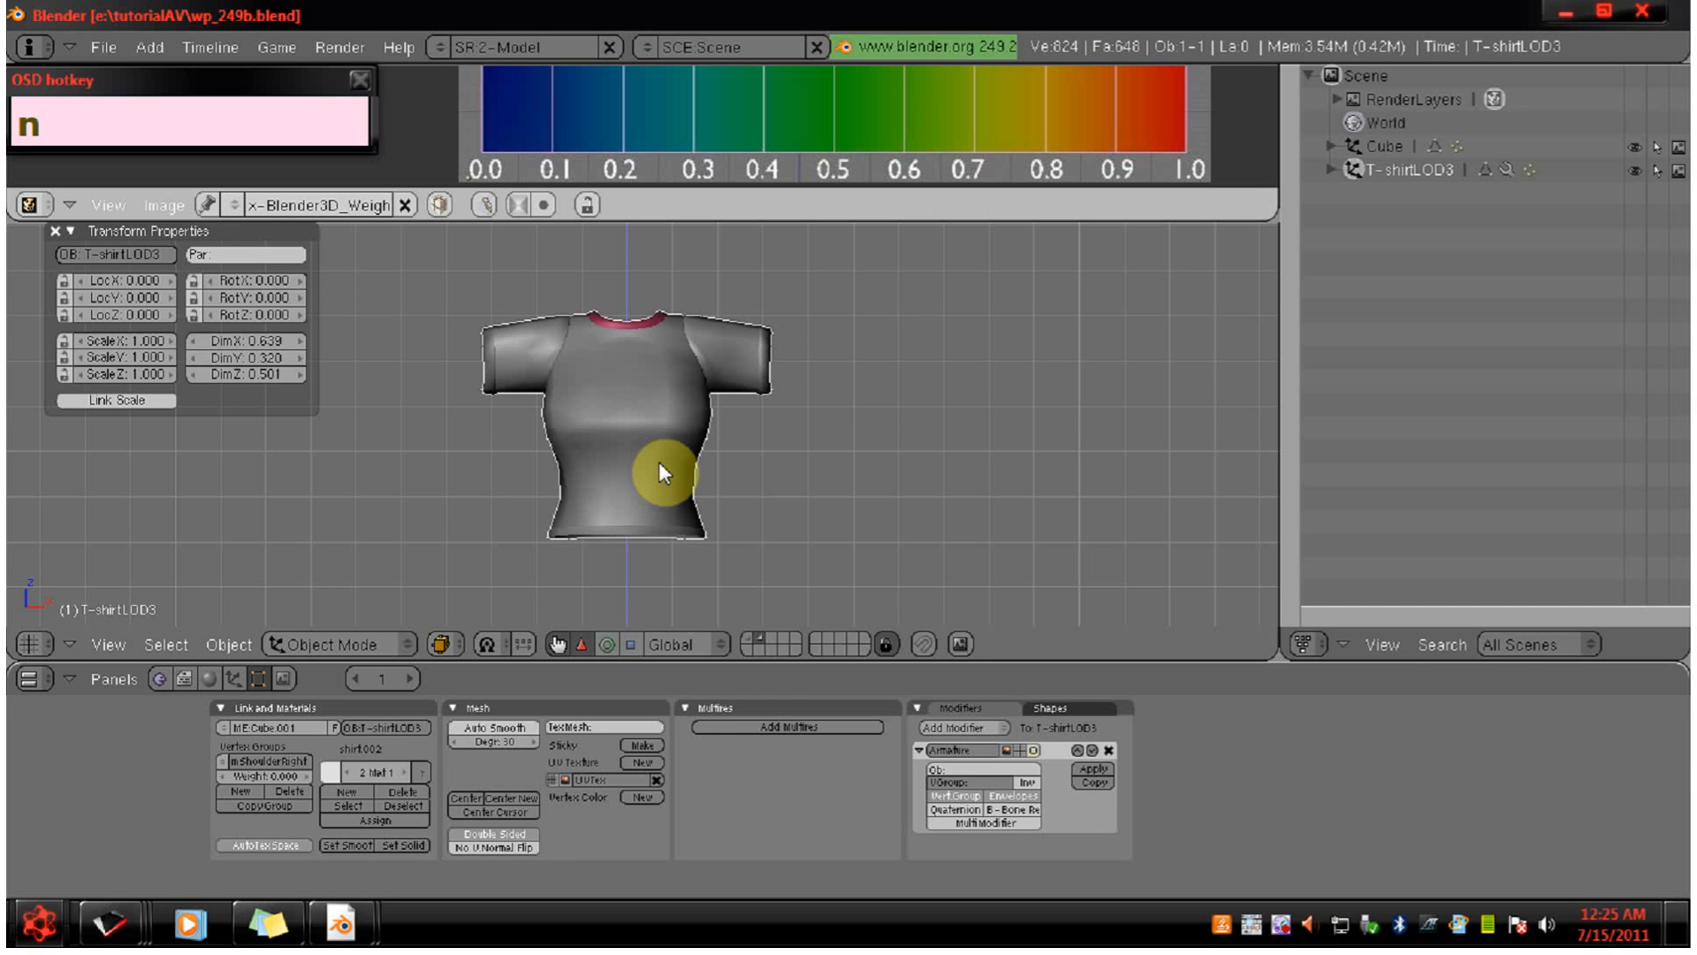
Rotate the T-shirt 90 degrees about the global Z axis.
{"action": "key", "text": "r"}
{"action": "key", "text": "9"}
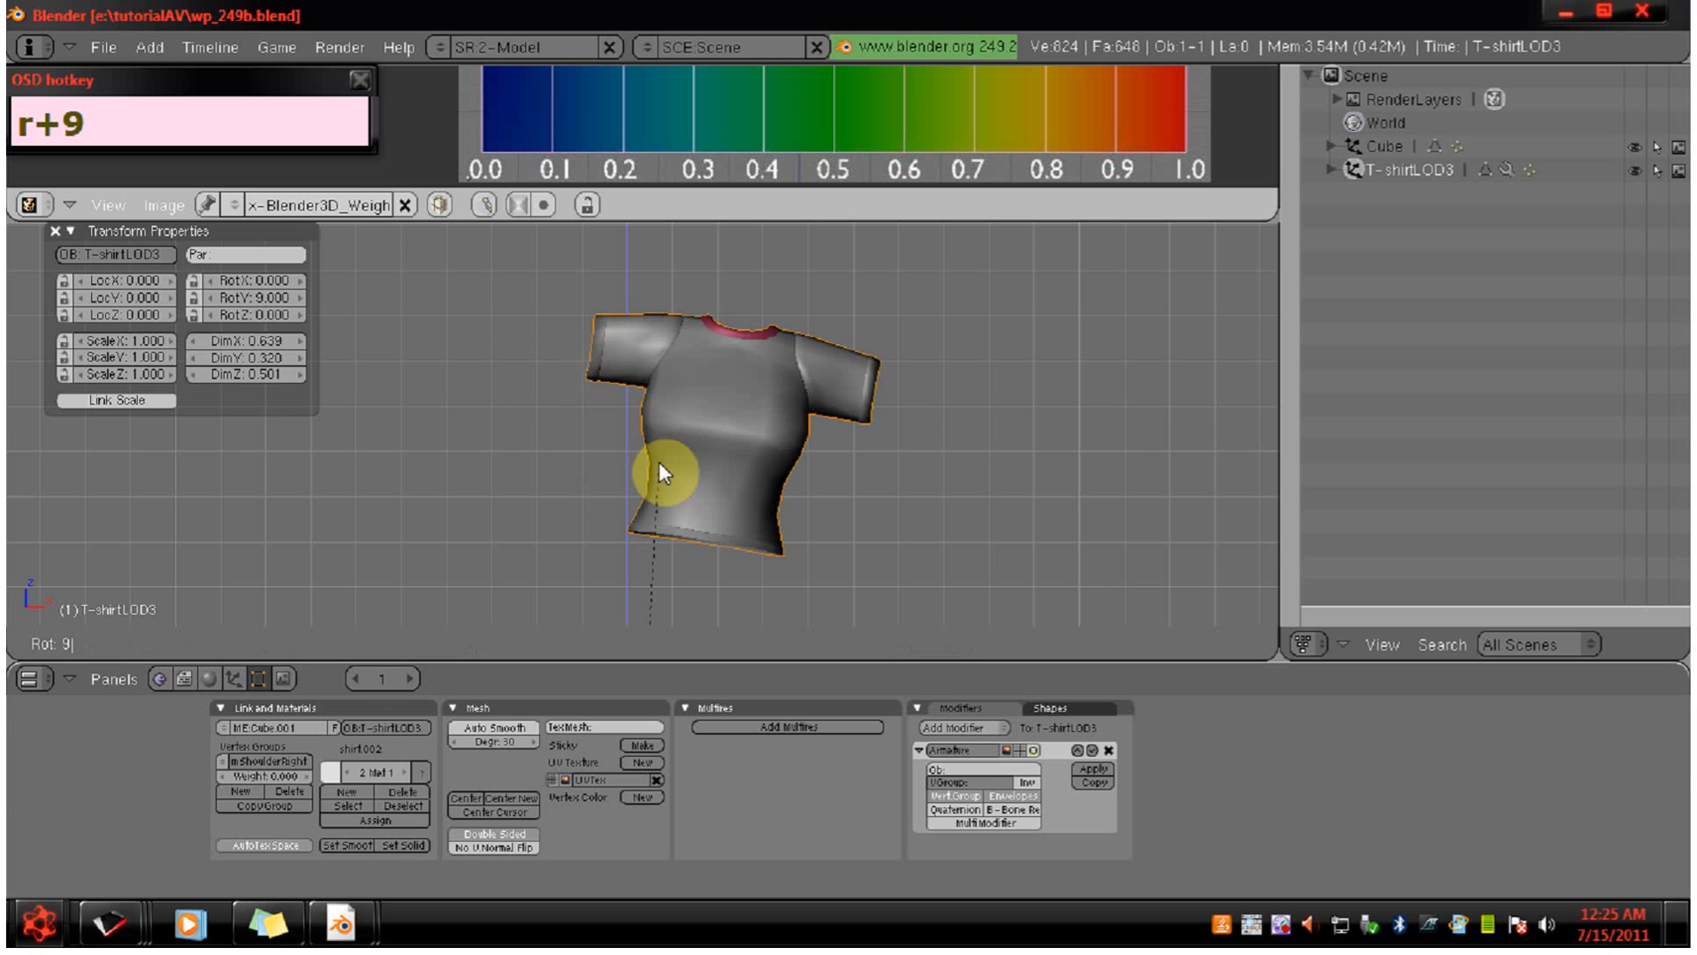
{"action": "key", "text": "0"}
{"action": "key", "text": "z"}
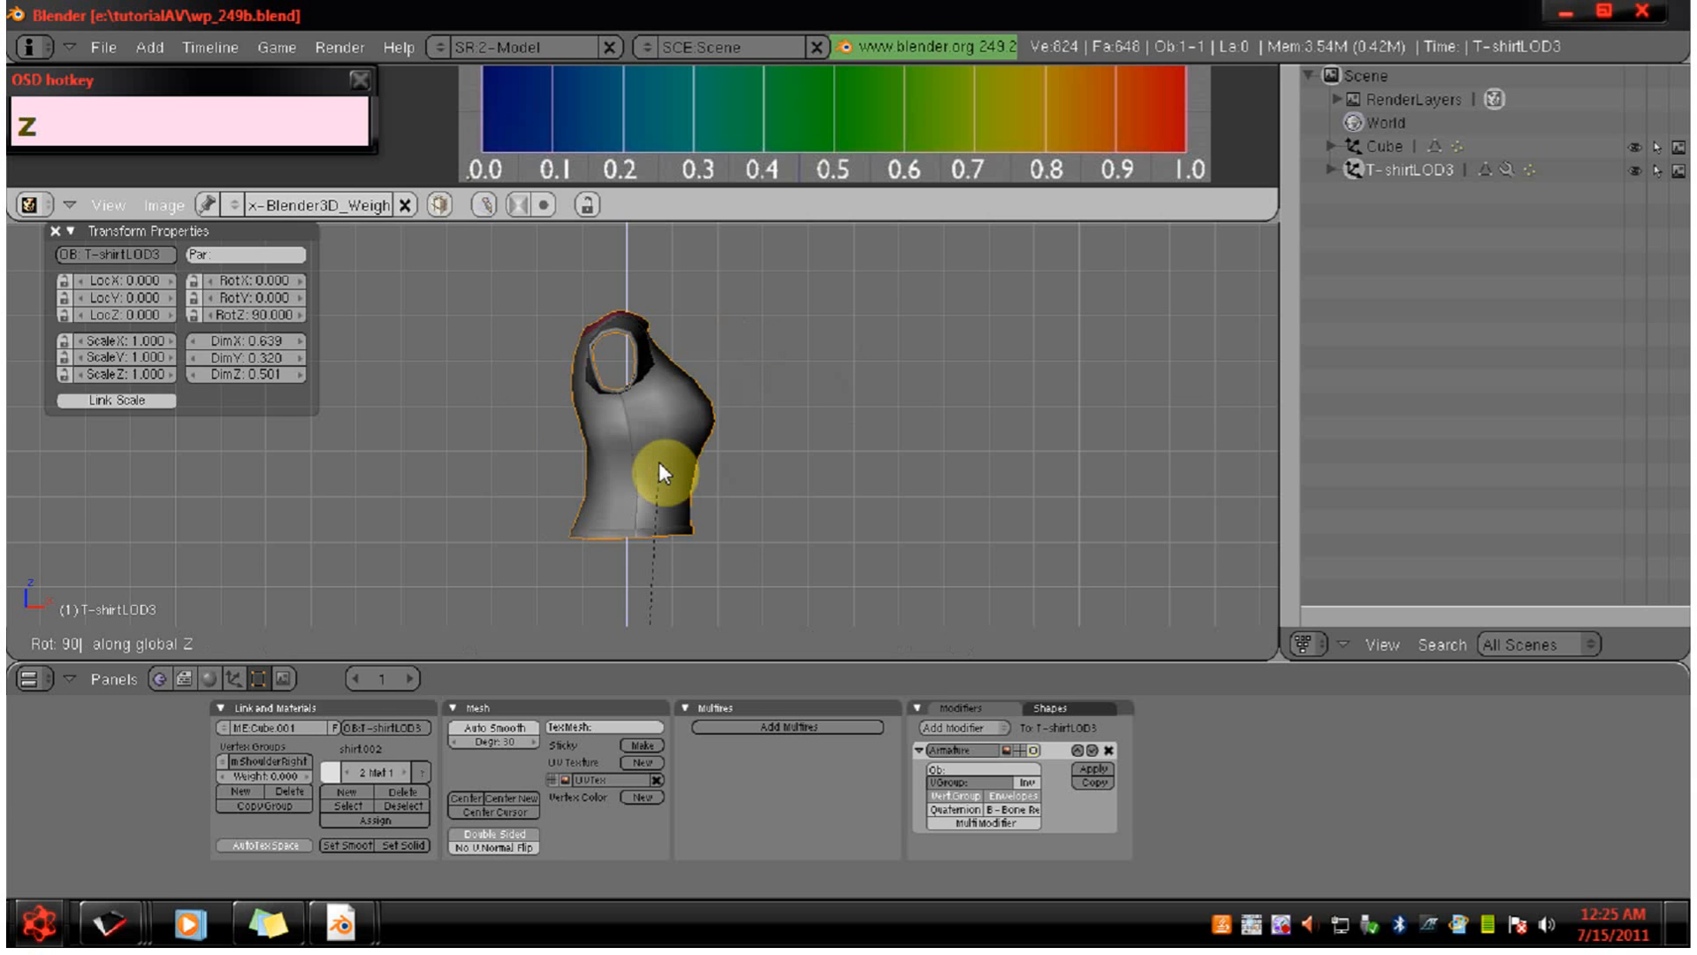
{"action": "left_click", "coordinate": [659, 473]}
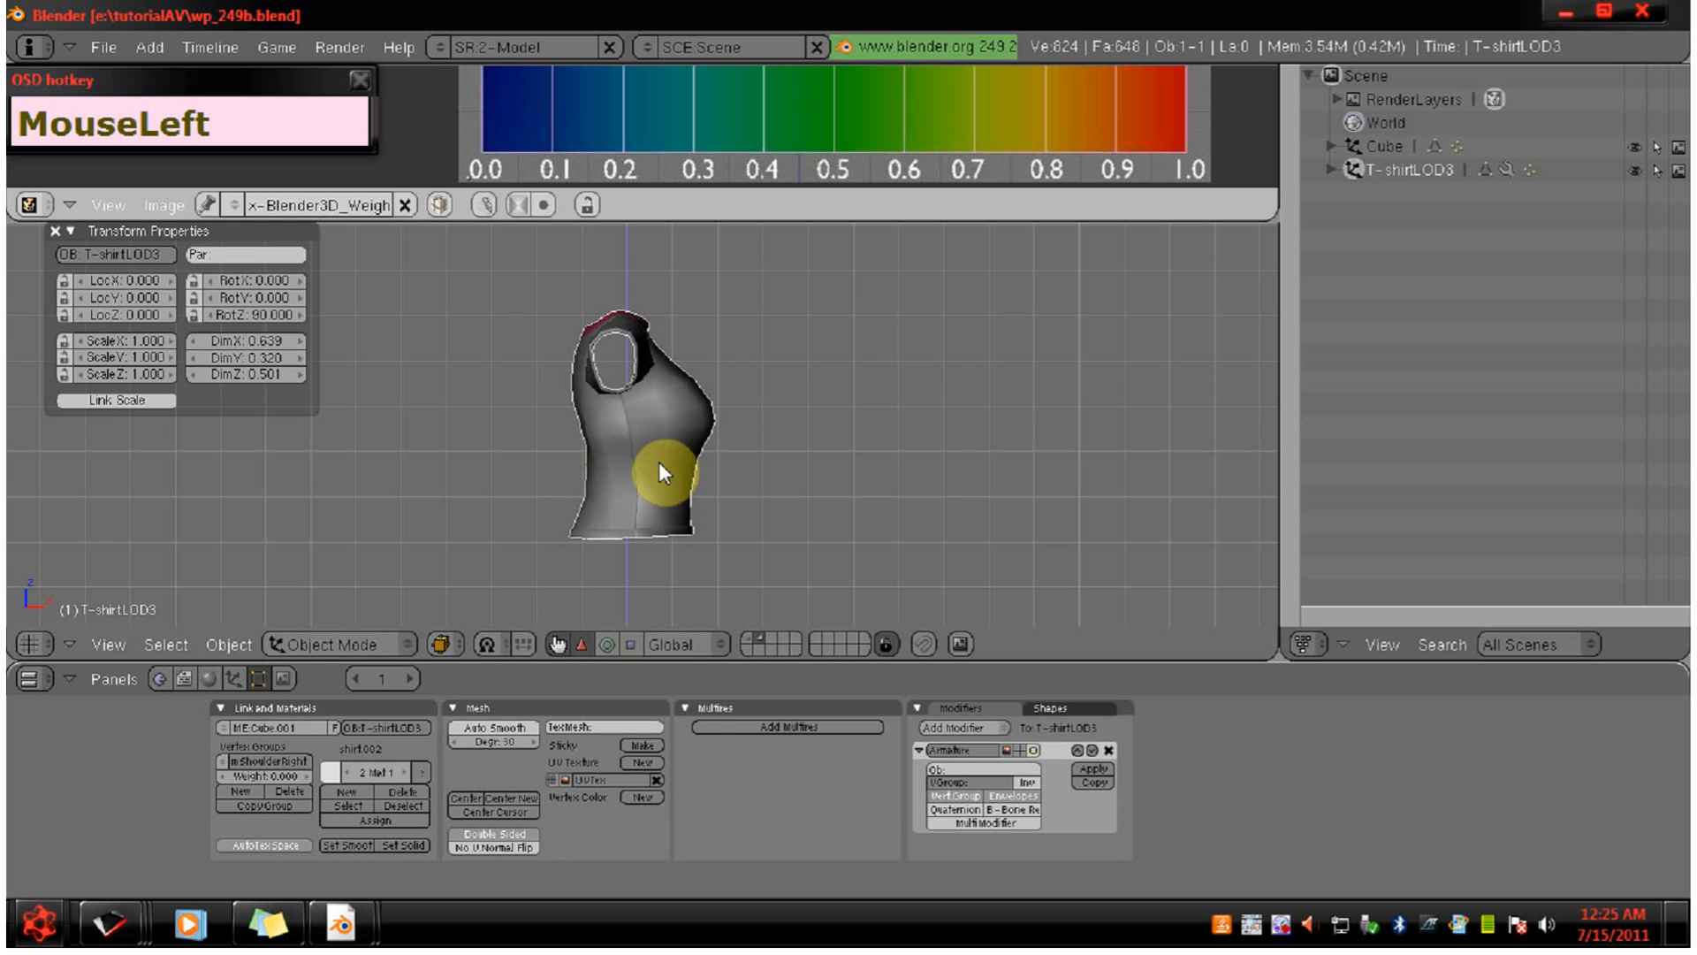
Apply the T-shirt's scale and rotation to its object data, and deselect the T-shirt.
{"action": "key", "text": "ctrl+a"}
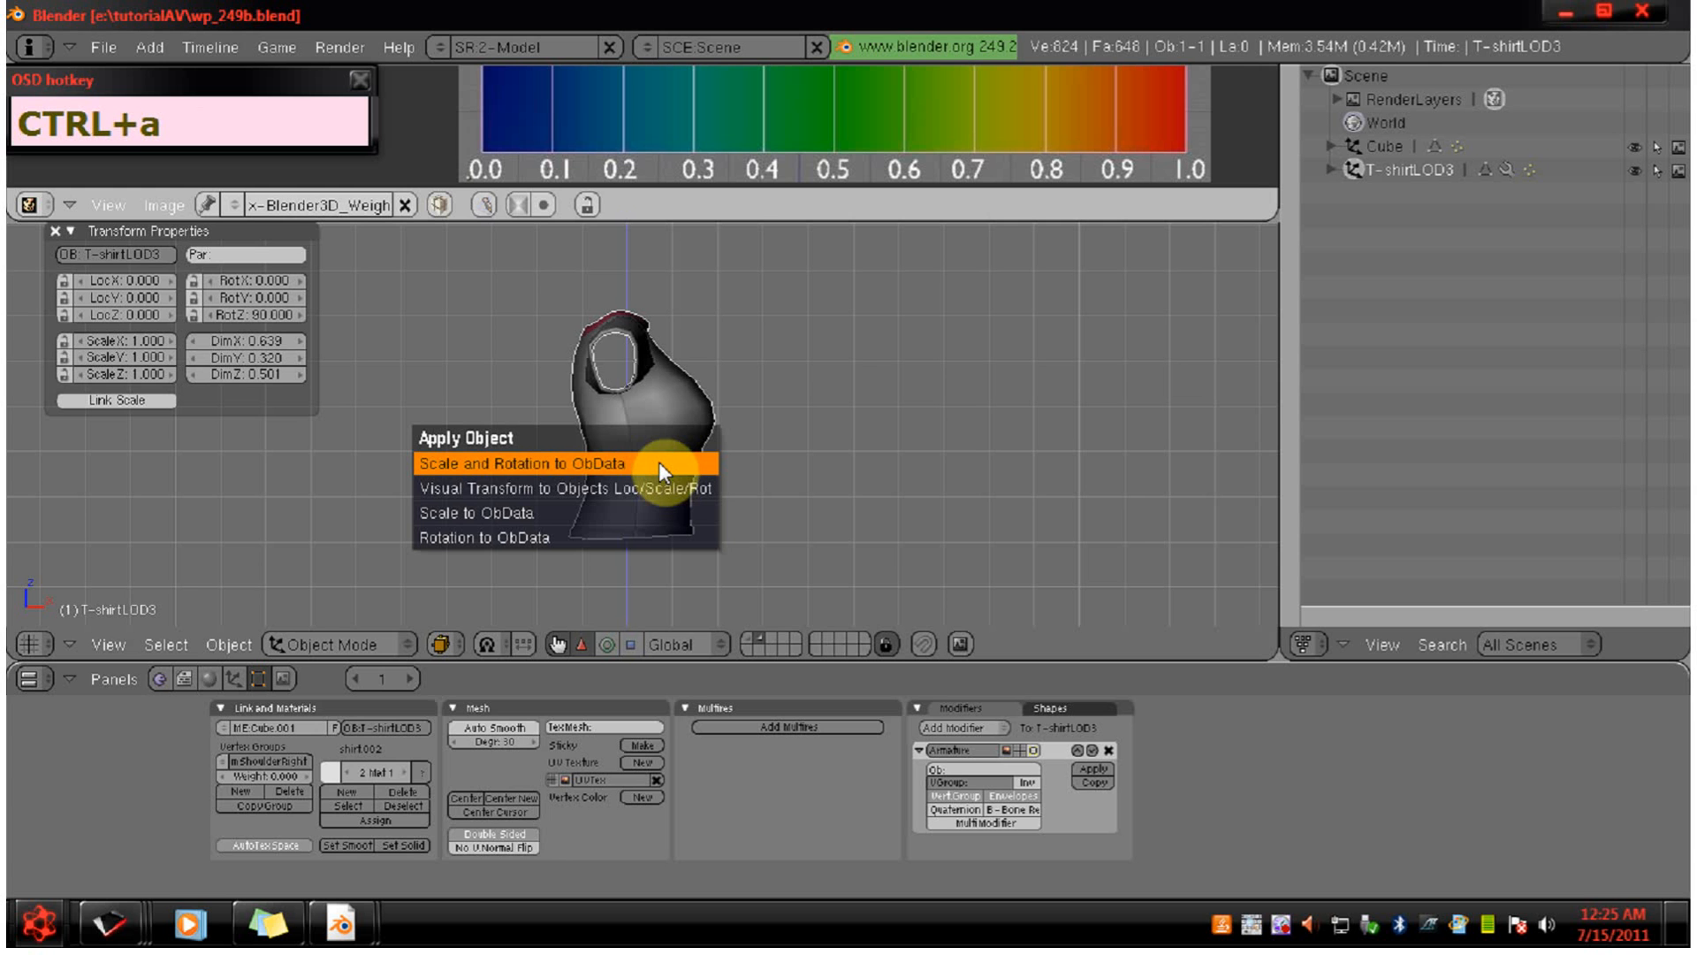
{"action": "left_click", "coordinate": [615, 465]}
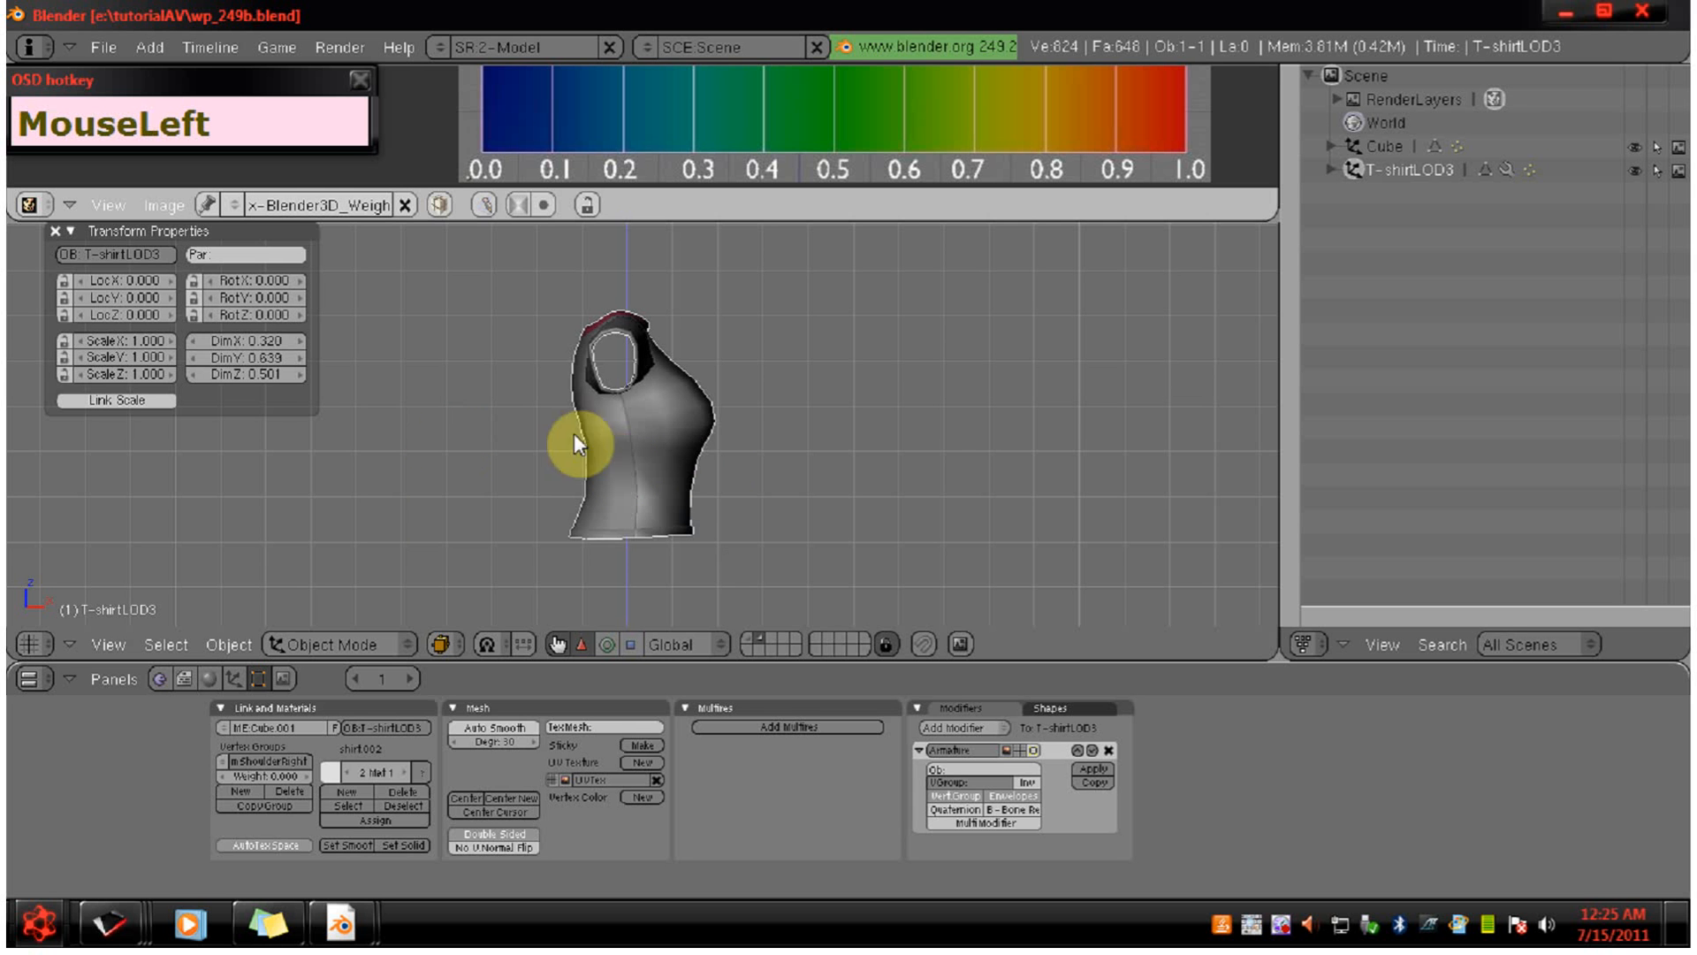
{"action": "key", "text": "a"}
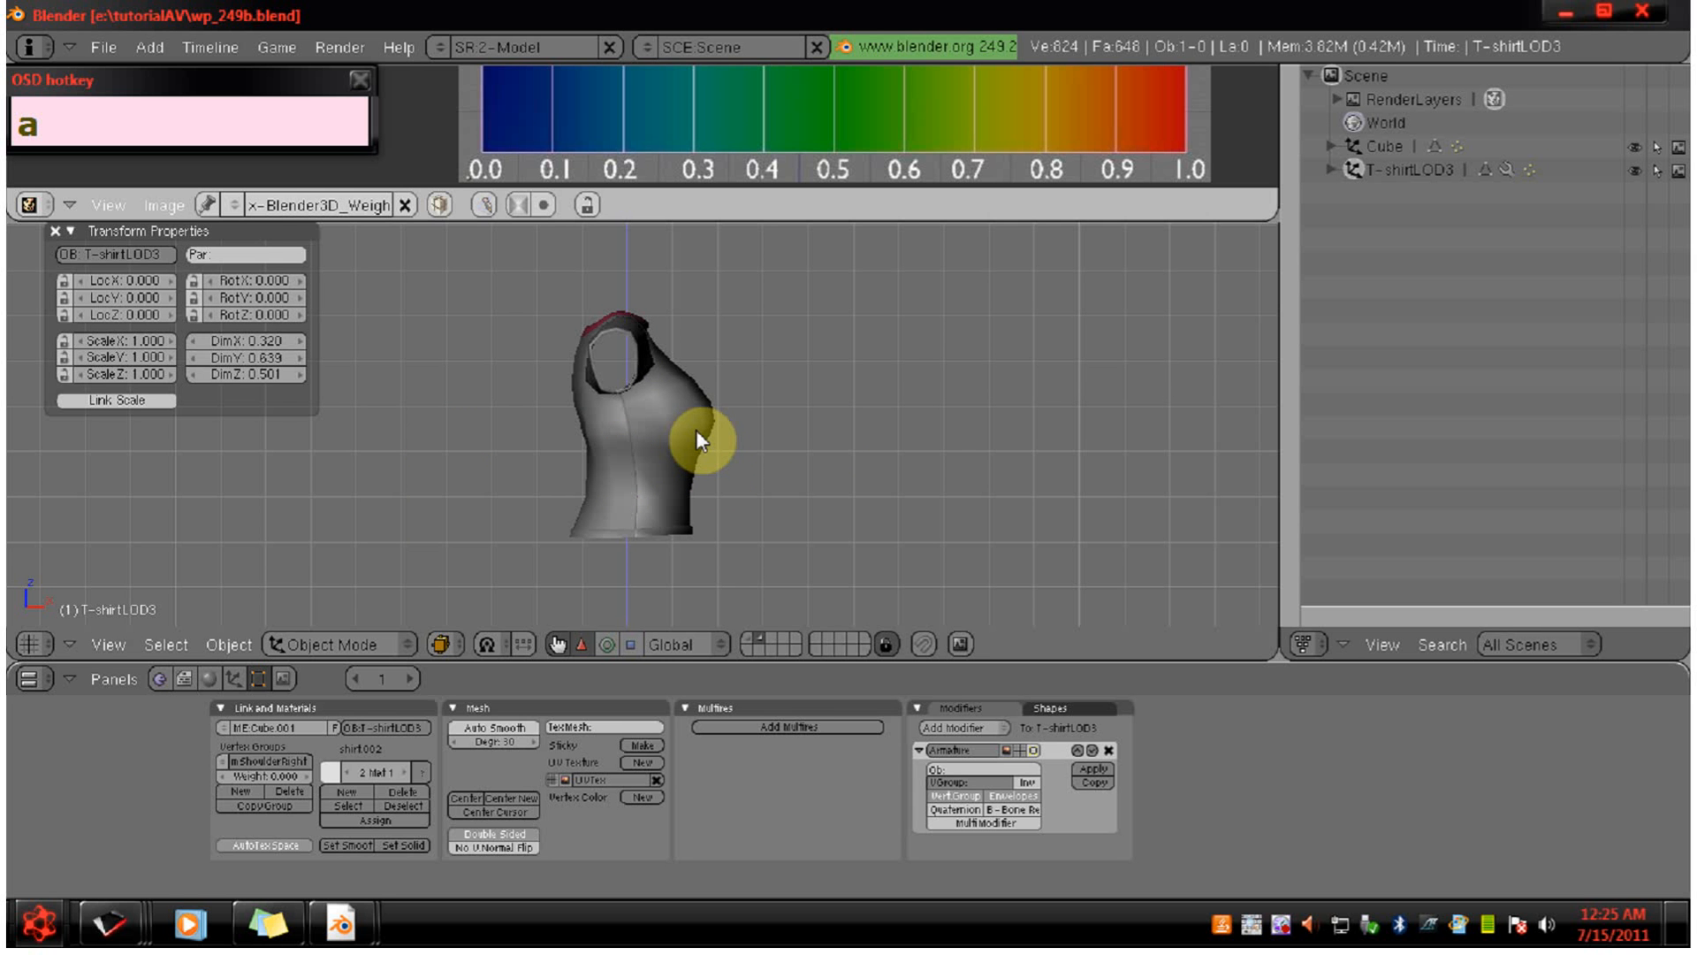